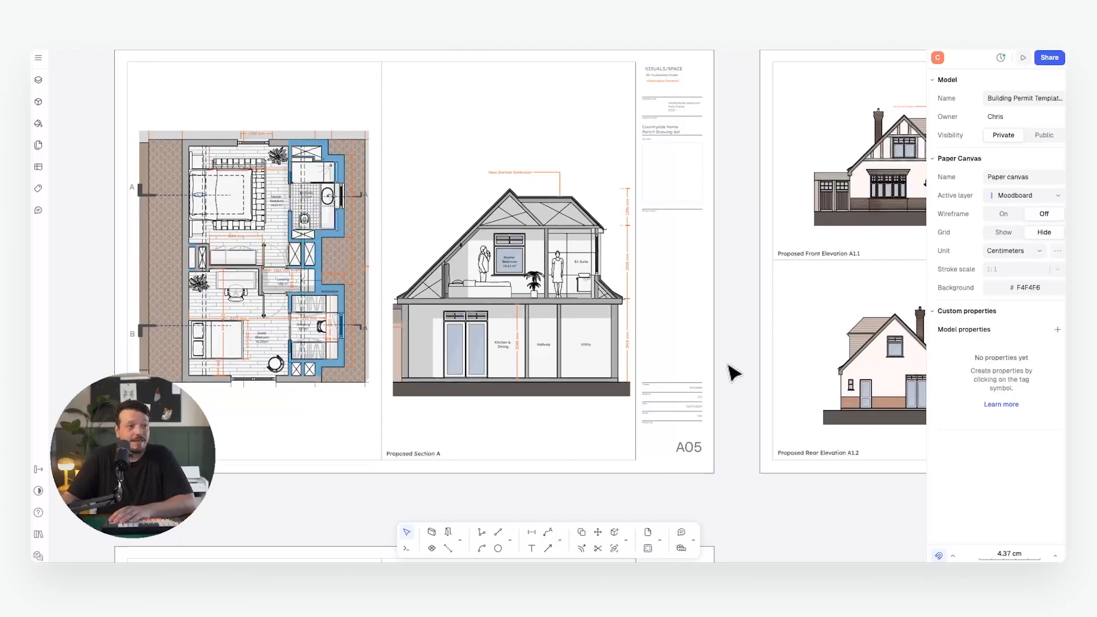
Examine the proposed plan, section and elevation sheets A05, A06 and A07 on the paper canvas
{"action": "middle_click_drag", "start_coordinate": [762, 333], "coordinate": [117, 338]}
{"action": "scroll", "coordinate": [171, 297], "scroll_direction": "up", "scroll_amount": 2}
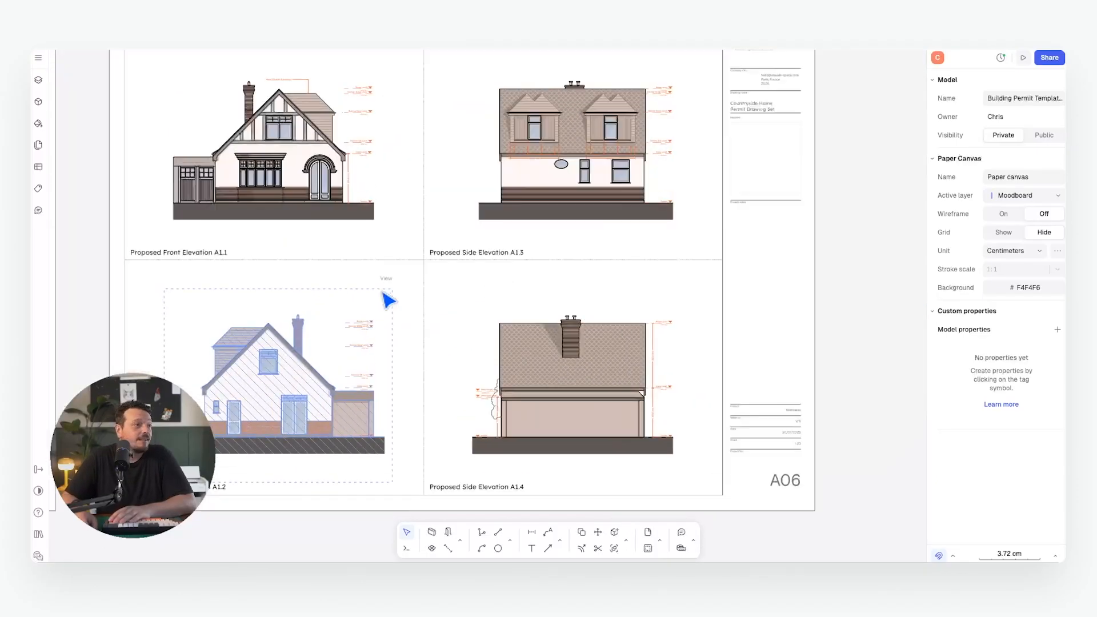
{"action": "scroll", "coordinate": [494, 264], "scroll_direction": "down", "scroll_amount": 1}
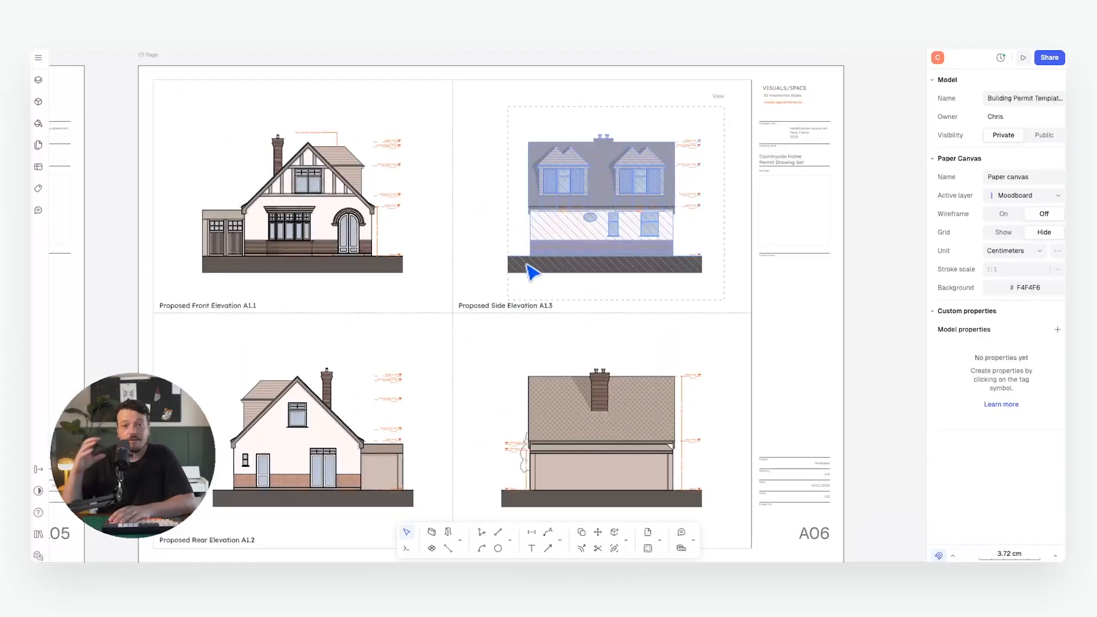
{"action": "scroll", "coordinate": [529, 269], "scroll_direction": "down", "scroll_amount": 1}
{"action": "scroll", "coordinate": [534, 200], "scroll_direction": "down", "scroll_amount": 8}
{"action": "scroll", "coordinate": [377, 305], "scroll_direction": "up", "scroll_amount": 9}
{"action": "middle_click_drag", "start_coordinate": [421, 337], "coordinate": [426, 193]}
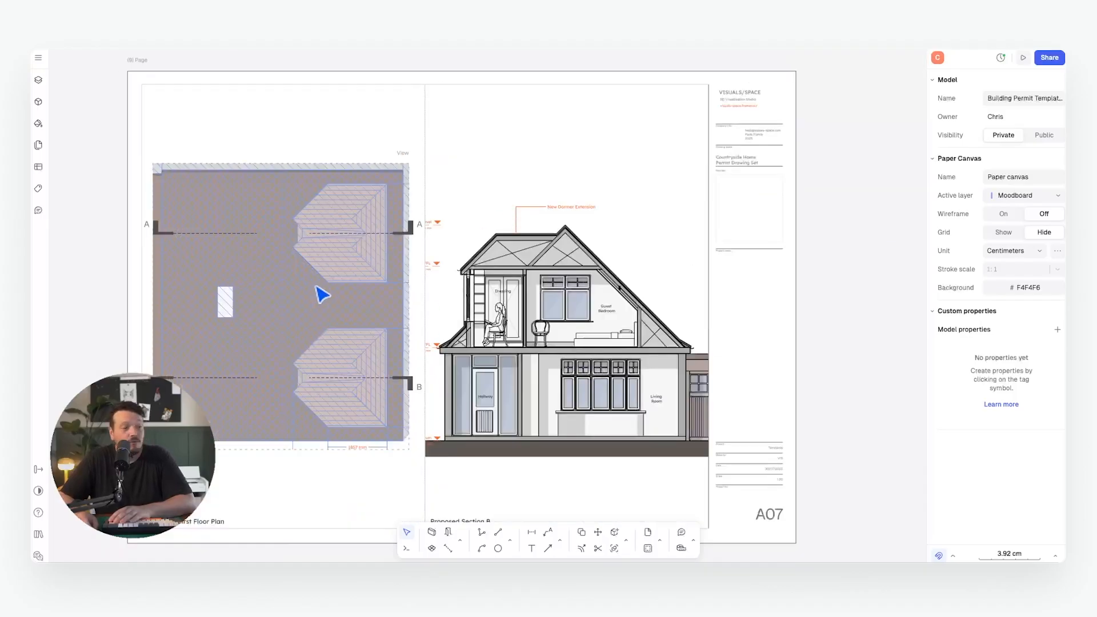
{"action": "scroll", "coordinate": [549, 353], "scroll_direction": "down", "scroll_amount": 2}
{"action": "scroll", "coordinate": [516, 350], "scroll_direction": "down", "scroll_amount": 8}
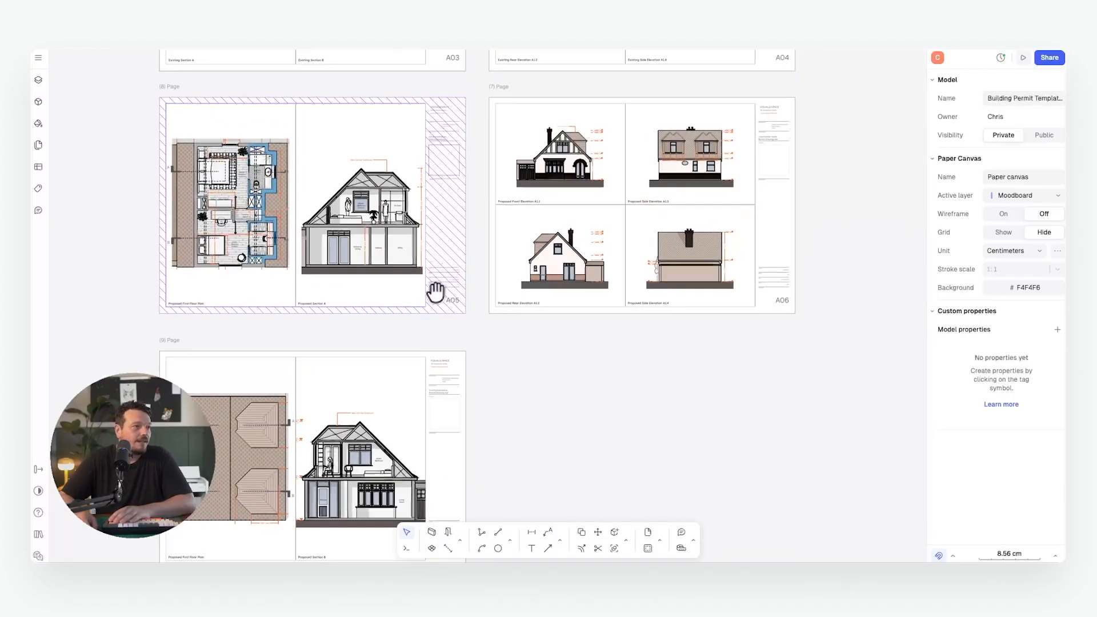
{"action": "scroll", "coordinate": [445, 263], "scroll_direction": "up", "scroll_amount": 1}
{"action": "scroll", "coordinate": [448, 269], "scroll_direction": "up", "scroll_amount": 6}
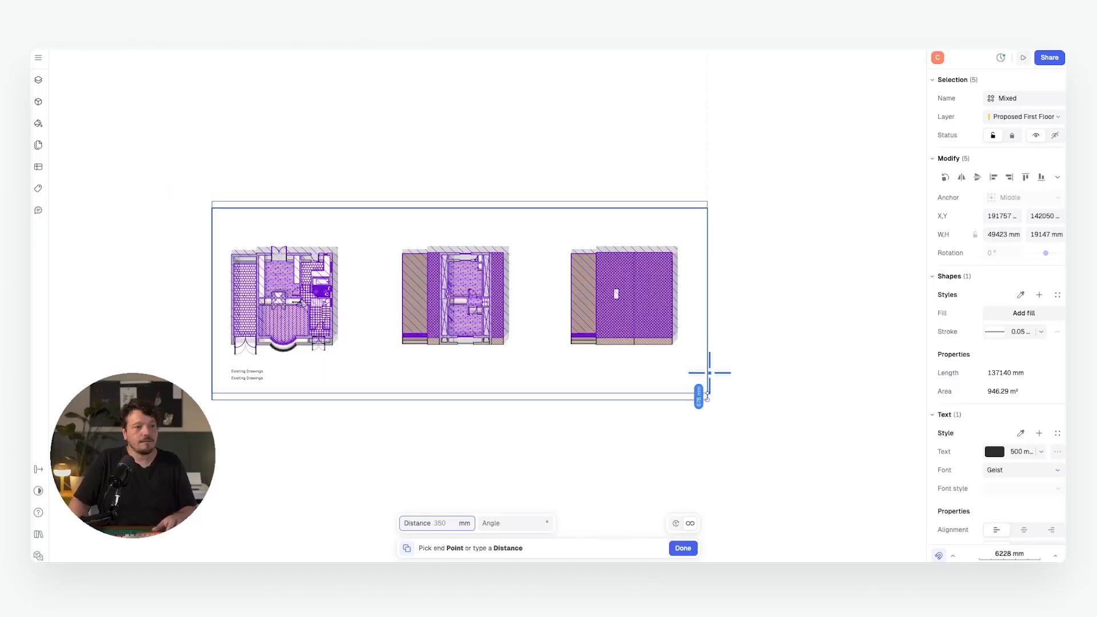
Duplicate the framed set of existing plans directly above the original and open the upper set's "Existing Drawings" title for editing
{"action": "left_click_drag", "start_coordinate": [705, 373], "coordinate": [705, 203]}
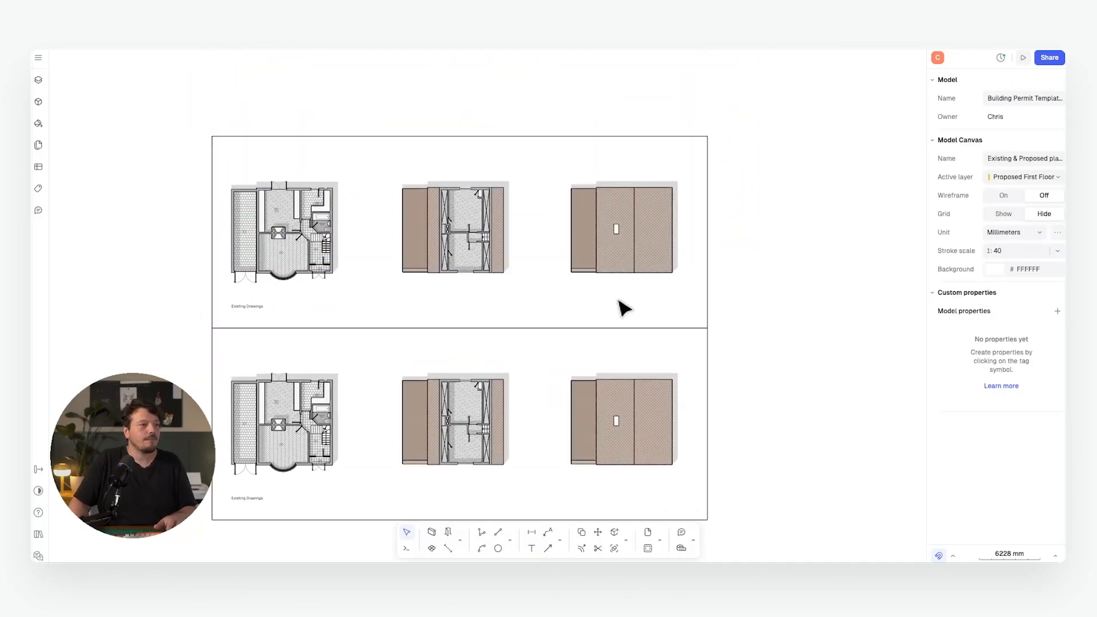
{"action": "scroll", "coordinate": [482, 244], "scroll_direction": "up", "scroll_amount": 5, "text": "ctrl"}
{"action": "scroll", "coordinate": [237, 436], "scroll_direction": "down", "scroll_amount": 2, "text": "ctrl"}
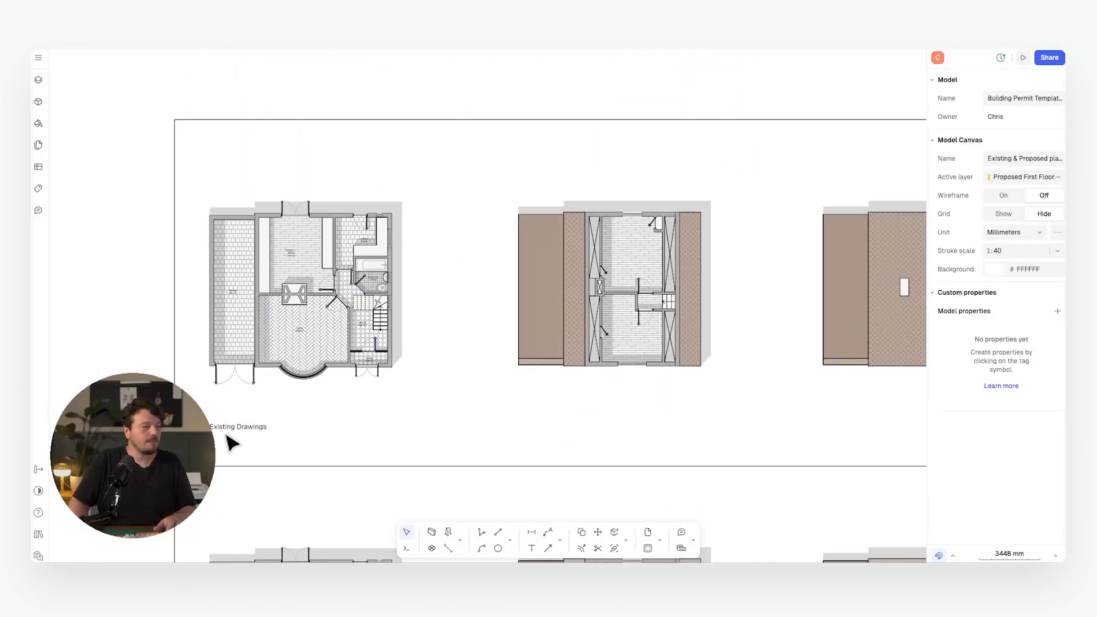
{"action": "double_click", "coordinate": [237, 428]}
{"action": "type", "text": "F"}
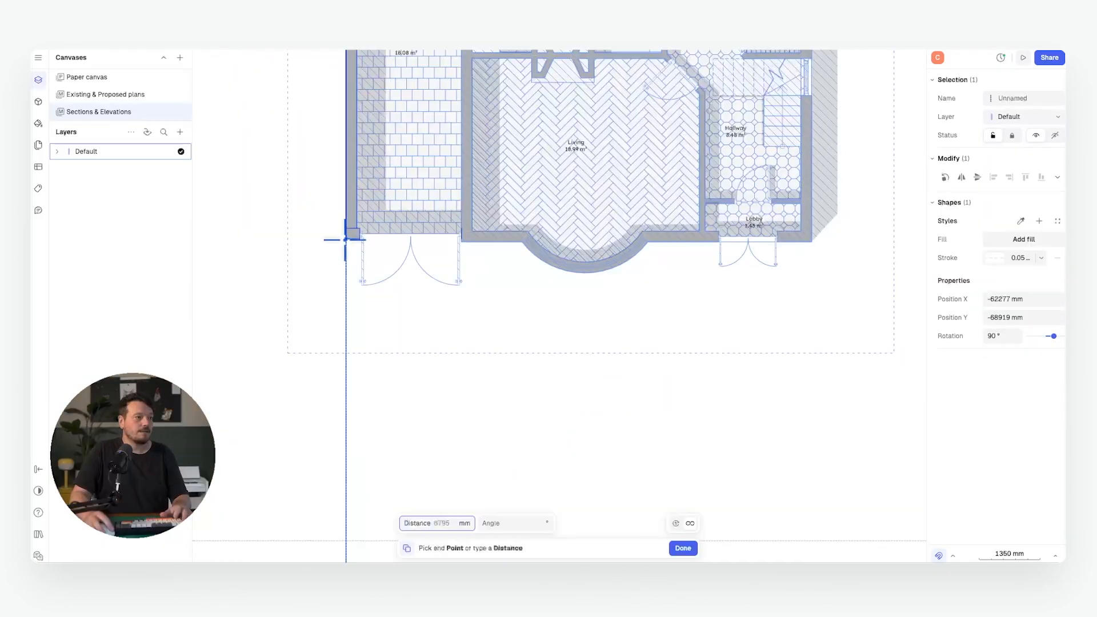
Copy the vertical dashed guide line to the garage's outer corner and the other front wall and opening edges of the ground floor plan
{"action": "left_click", "coordinate": [346, 232]}
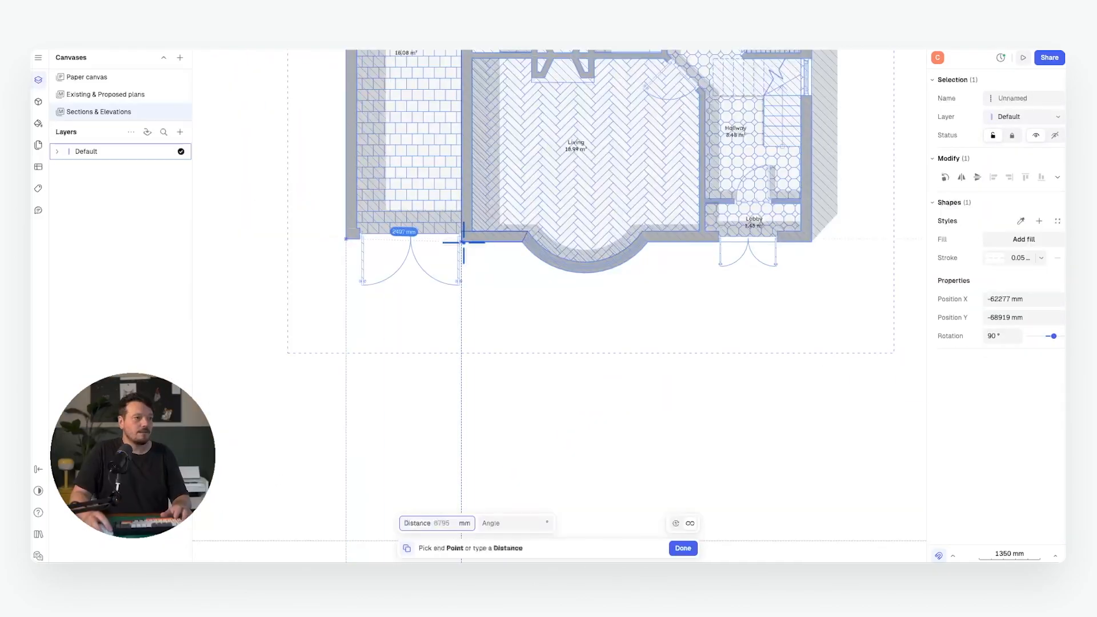
{"action": "scroll", "coordinate": [678, 215], "scroll_direction": "up", "scroll_amount": 5, "text": "ctrl"}
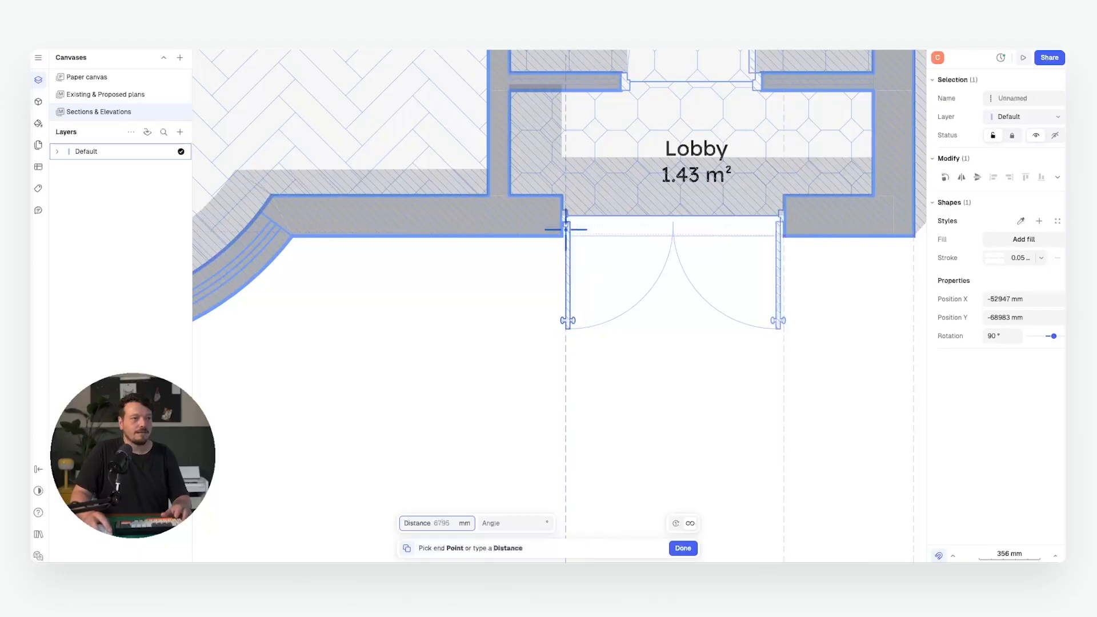
{"action": "scroll", "coordinate": [416, 152], "scroll_direction": "left", "scroll_amount": 5}
{"action": "scroll", "coordinate": [524, 172], "scroll_direction": "down", "scroll_amount": 5}
{"action": "scroll", "coordinate": [360, 170], "scroll_direction": "up", "scroll_amount": 5}
{"action": "scroll", "coordinate": [360, 169], "scroll_direction": "up", "scroll_amount": 3}
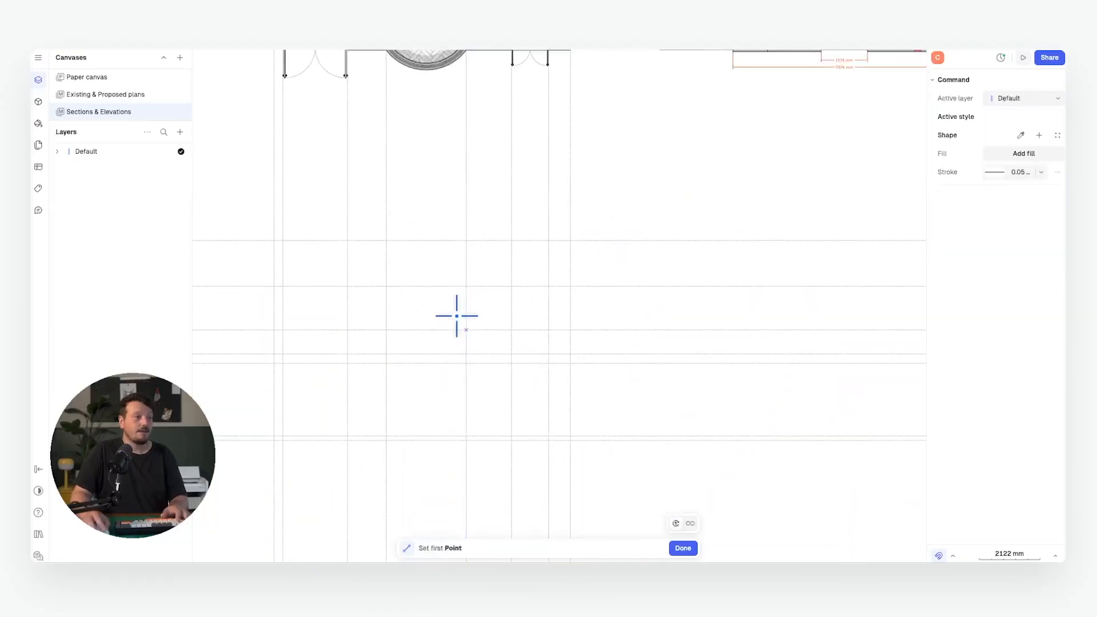
Draw a vertical wall line along the guide at the garage's house-side edge, from the ground line up to the eaves-level guide
{"action": "scroll", "coordinate": [455, 315], "scroll_direction": "down", "scroll_amount": 2}
{"action": "left_click", "coordinate": [374, 409]}
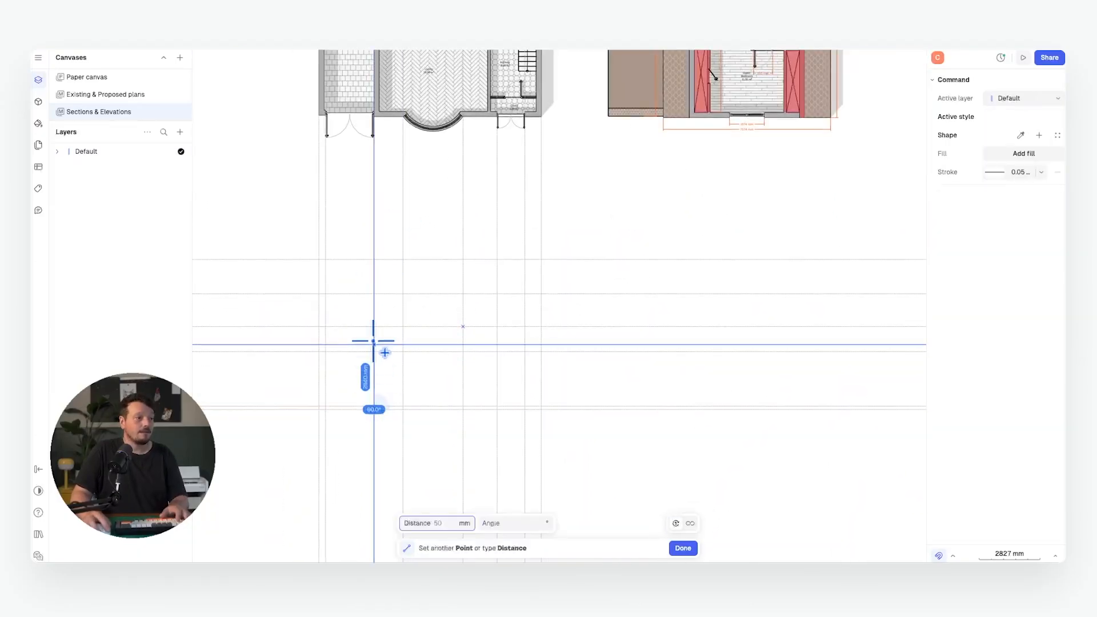
{"action": "left_click", "coordinate": [373, 345]}
{"action": "scroll", "coordinate": [424, 389], "scroll_direction": "up", "scroll_amount": 2}
Draw rectangles between the guides for the bay opening, about 2718 mm wide, and for the entrance opening beside it
{"action": "key", "text": "d"}
{"action": "left_click", "coordinate": [451, 258]}
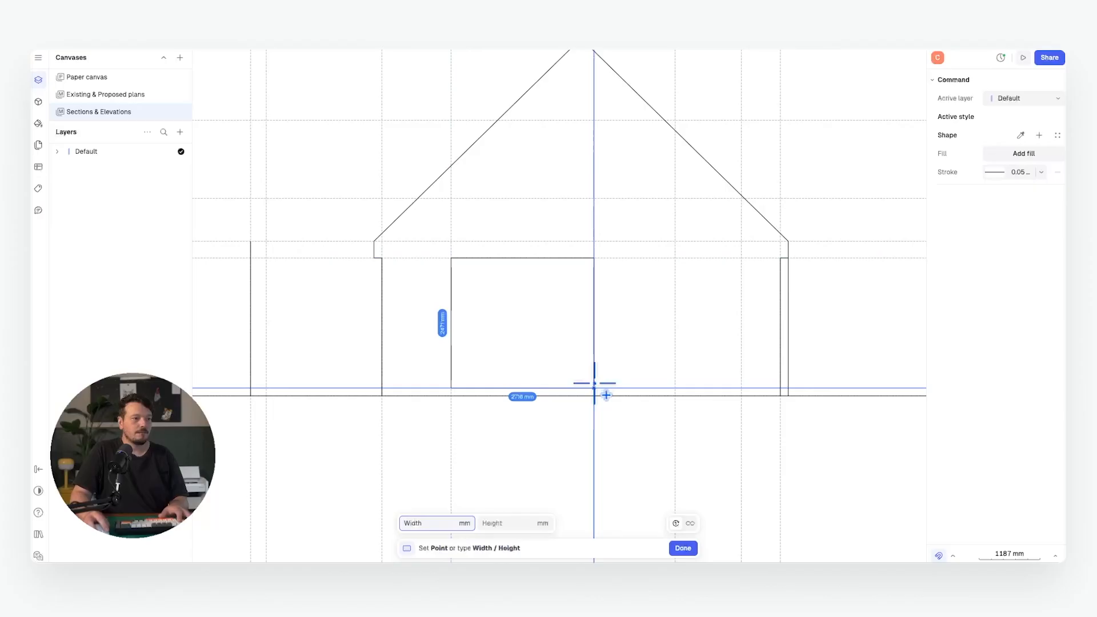
{"action": "left_click", "coordinate": [593, 388]}
{"action": "left_click", "coordinate": [675, 259]}
{"action": "left_click", "coordinate": [741, 388]}
{"action": "key", "text": "Escape"}
Draw a horizontal floor-level line between the elevation's two outer house walls, just above the ground line
{"action": "key", "text": "l"}
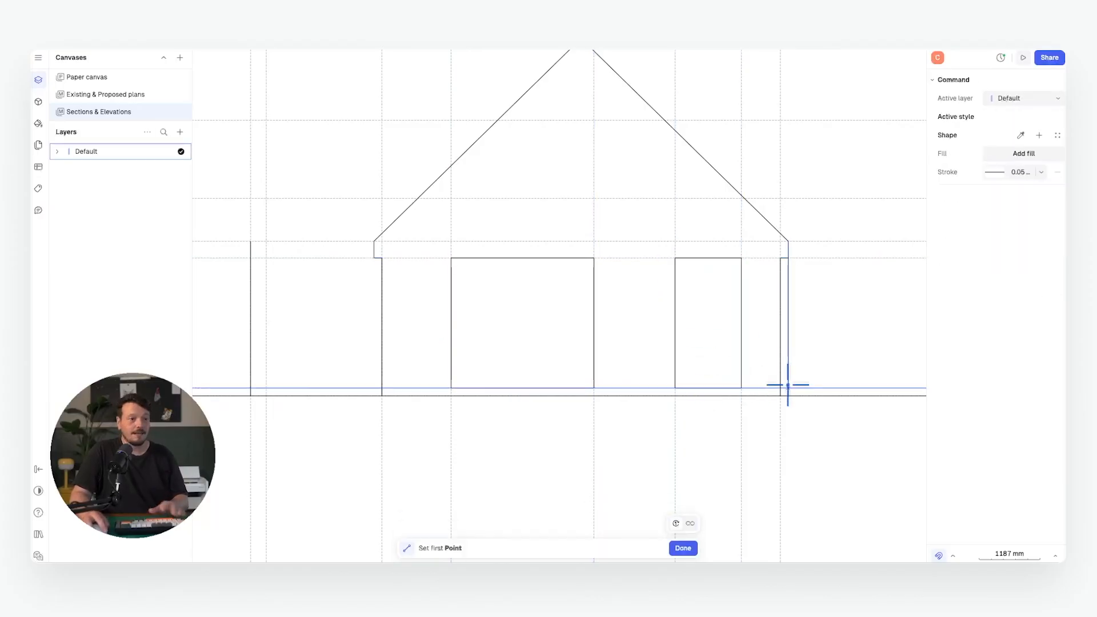
{"action": "left_click", "coordinate": [780, 388]}
{"action": "left_click", "coordinate": [381, 389]}
{"action": "key", "text": "Escape"}
{"action": "key", "text": "Escape"}
{"action": "scroll", "coordinate": [595, 309], "scroll_direction": "down", "scroll_amount": 3}
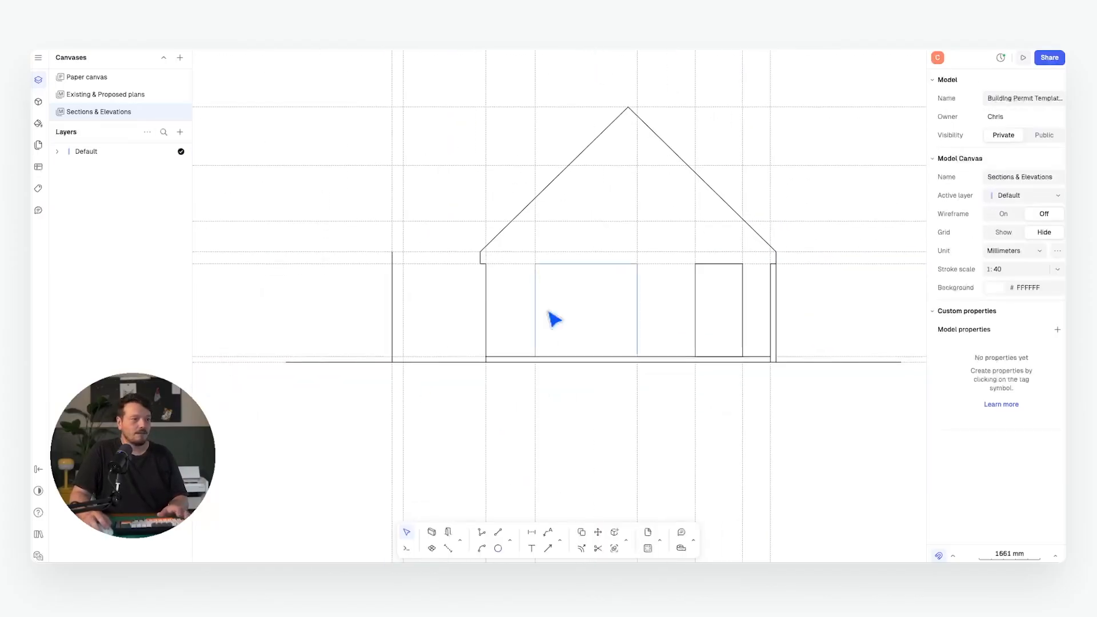
Examine the reference photo of the house front beside the elevation outline
{"action": "middle_click_drag", "start_coordinate": [458, 320], "coordinate": [686, 313]}
{"action": "scroll", "coordinate": [685, 313], "scroll_direction": "down", "scroll_amount": 4}
{"action": "middle_click_drag", "start_coordinate": [819, 304], "coordinate": [764, 273]}
{"action": "scroll", "coordinate": [368, 299], "scroll_direction": "up", "scroll_amount": 5}
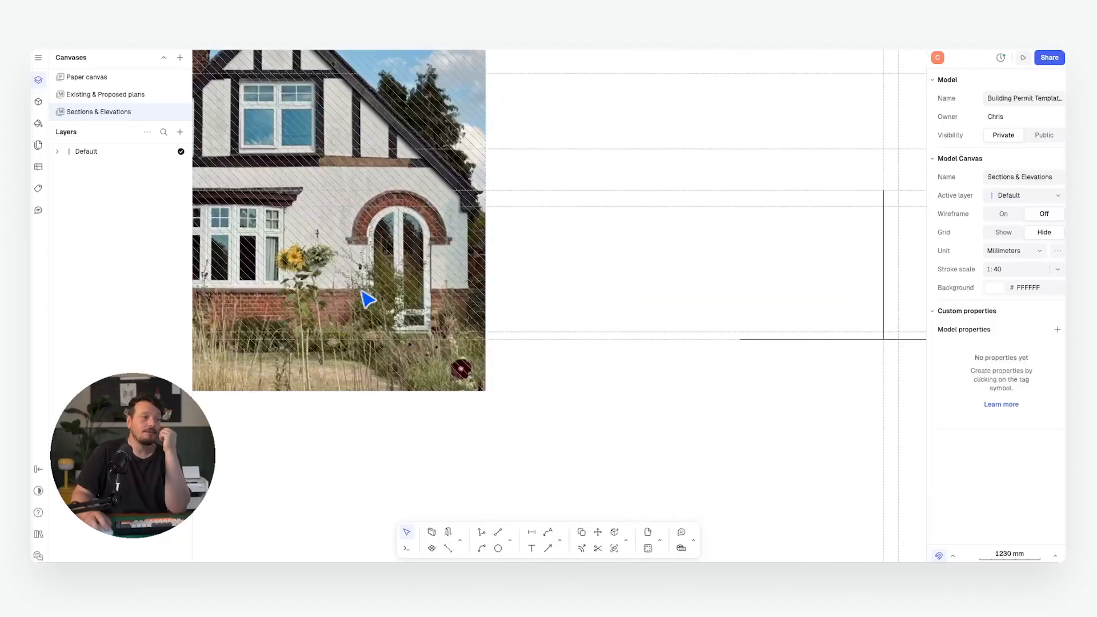
{"action": "key", "text": "l"}
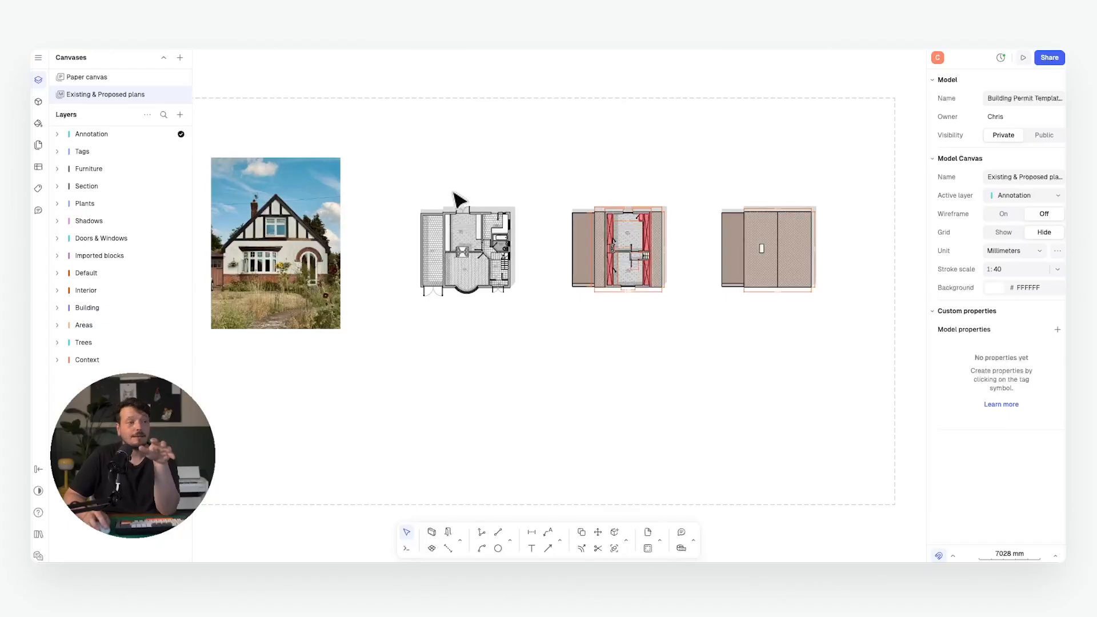
Examine the existing plans, the reference photo and the proposed plans on the Existing & Proposed plans canvas
{"action": "middle_click_drag", "start_coordinate": [462, 219], "coordinate": [453, 222]}
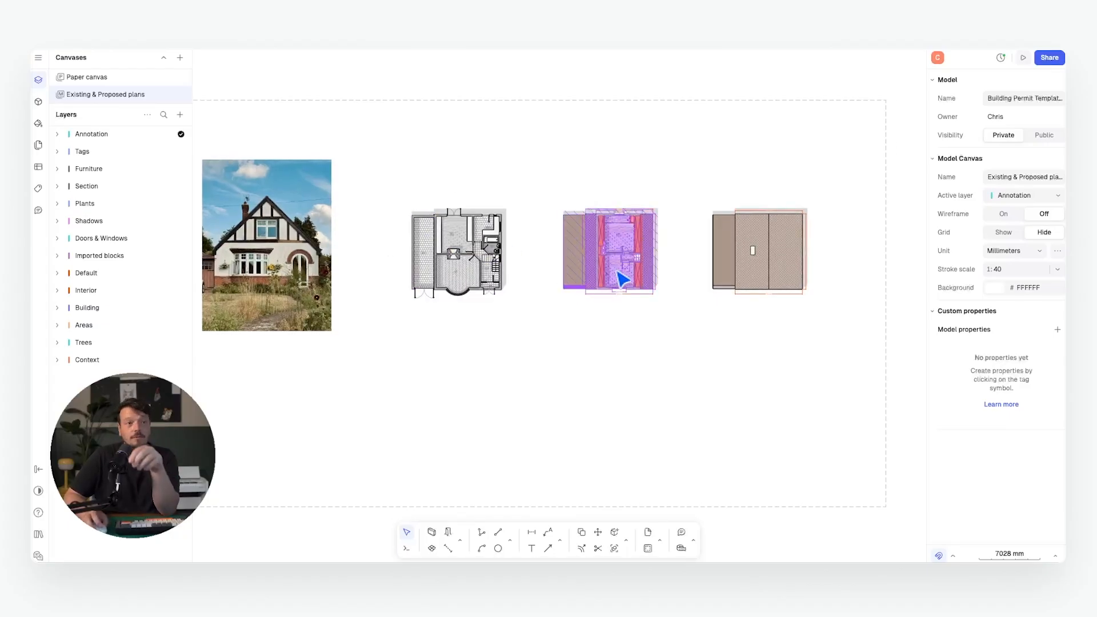
{"action": "scroll", "coordinate": [274, 234], "scroll_direction": "left", "scroll_amount": 5}
{"action": "scroll", "coordinate": [568, 205], "scroll_direction": "down", "scroll_amount": 4, "text": "ctrl"}
{"action": "scroll", "coordinate": [465, 314], "scroll_direction": "up", "scroll_amount": 6, "text": "ctrl"}
{"action": "scroll", "coordinate": [362, 260], "scroll_direction": "right", "scroll_amount": 3}
{"action": "scroll", "coordinate": [454, 282], "scroll_direction": "down", "scroll_amount": 6, "text": "ctrl"}
{"action": "scroll", "coordinate": [483, 200], "scroll_direction": "up", "scroll_amount": 3}
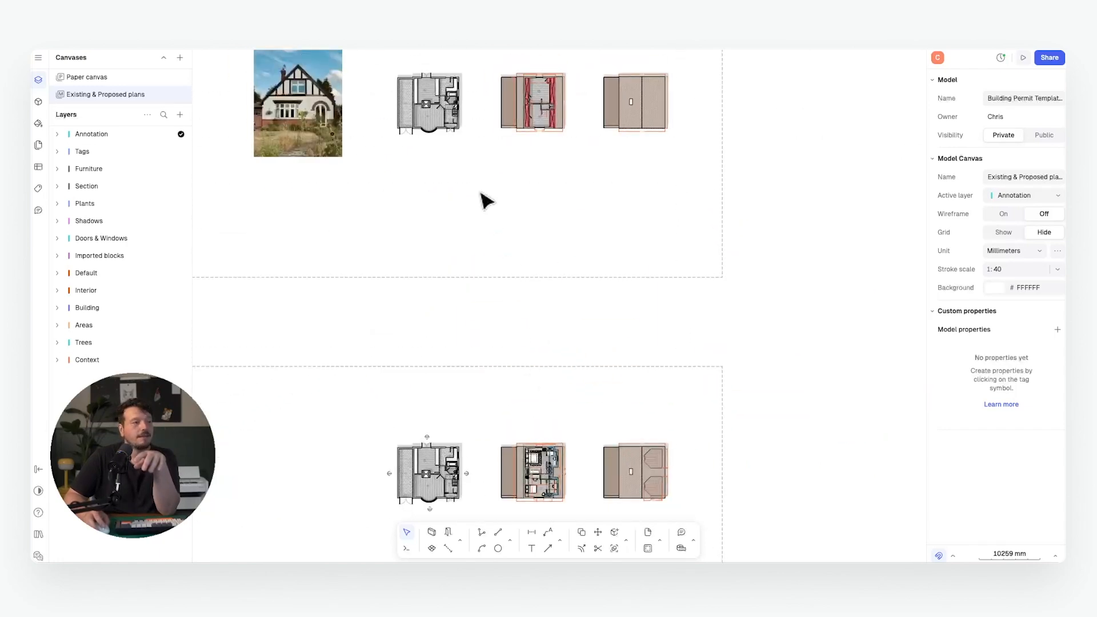
{"action": "scroll", "coordinate": [486, 200], "scroll_direction": "up", "scroll_amount": 5}
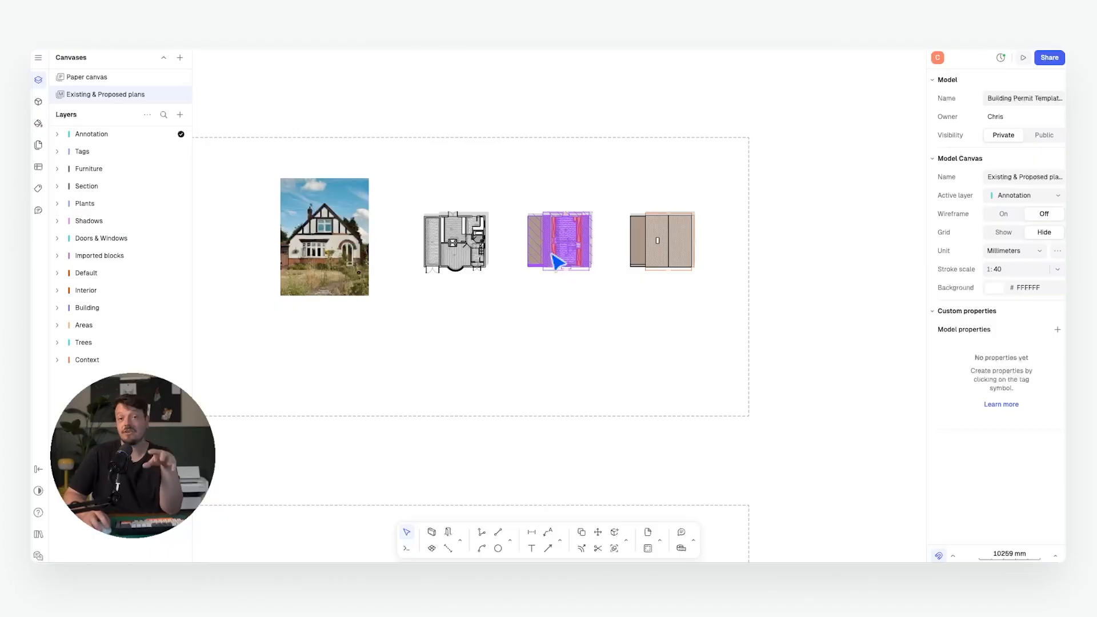
{"action": "scroll", "coordinate": [493, 260], "scroll_direction": "up", "scroll_amount": 3, "text": "ctrl"}
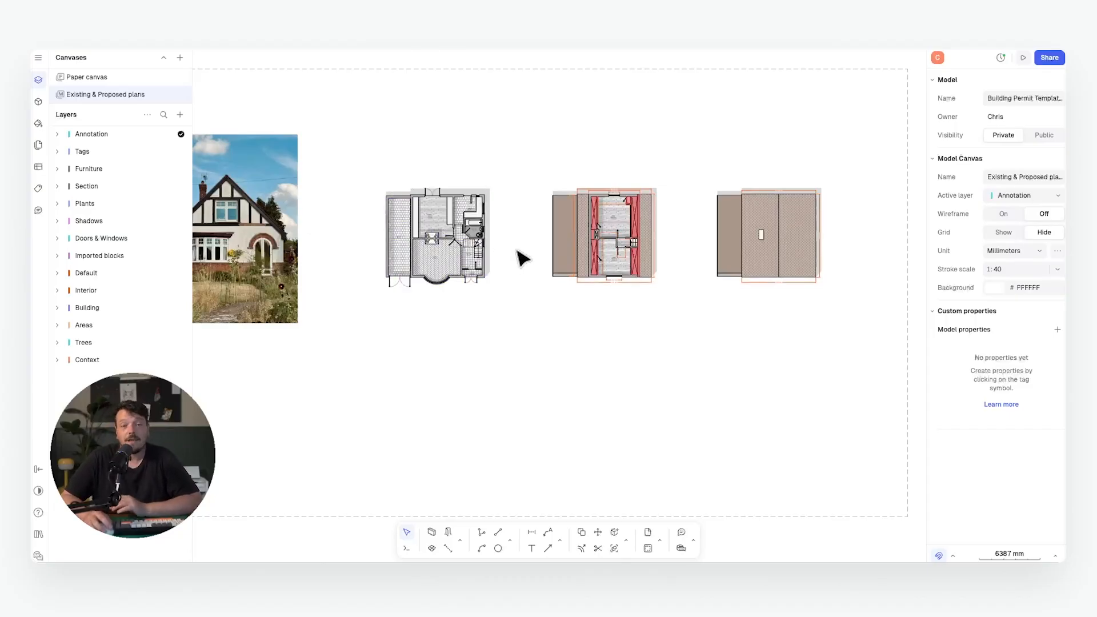
{"action": "scroll", "coordinate": [522, 259], "scroll_direction": "right", "scroll_amount": 3}
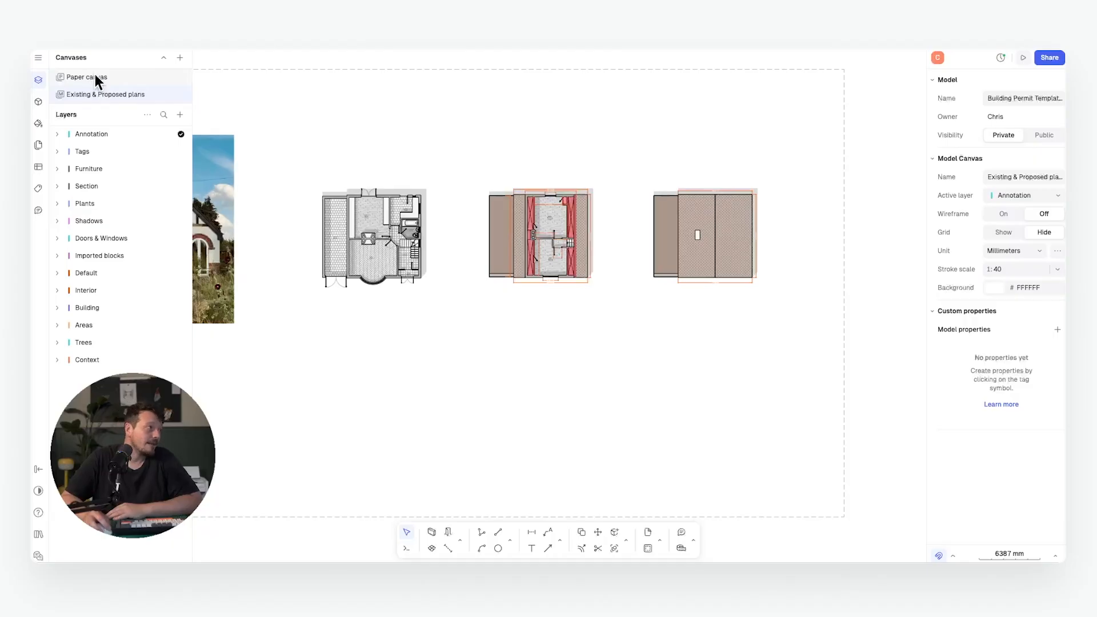
Create a new model canvas named "Sections & Elevations"
{"action": "left_click", "coordinate": [181, 58]}
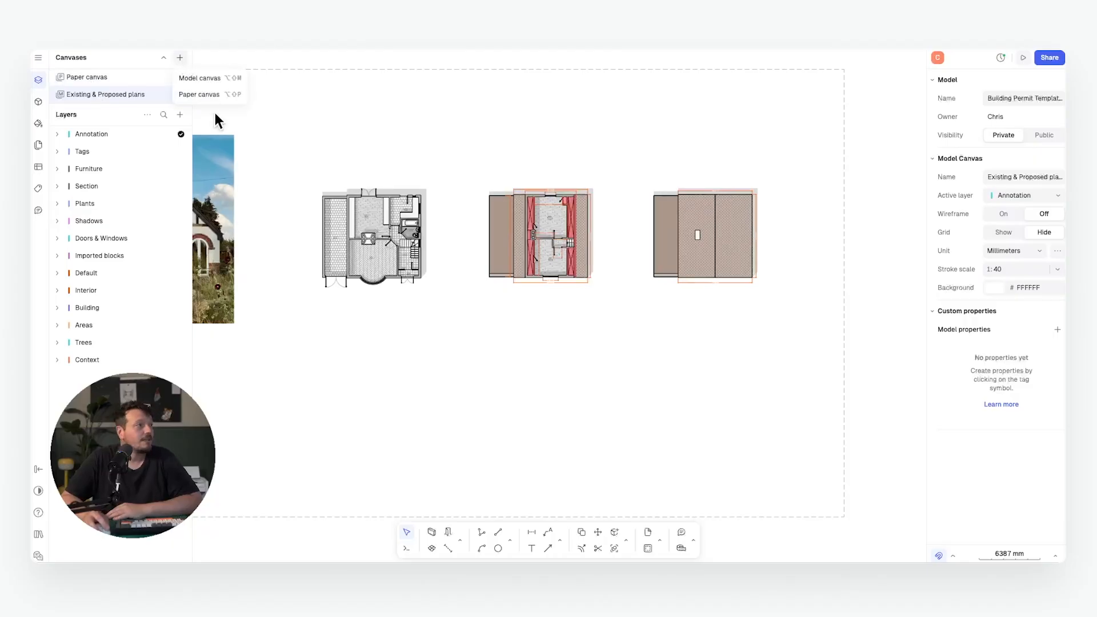
{"action": "left_click", "coordinate": [210, 80]}
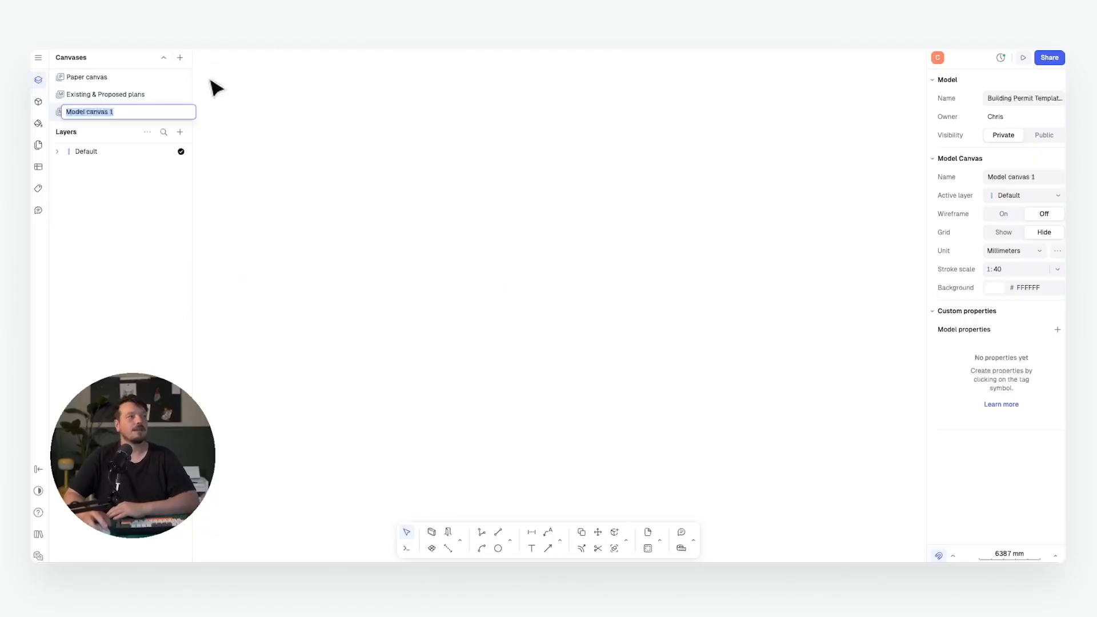
{"action": "type", "text": "Section"}
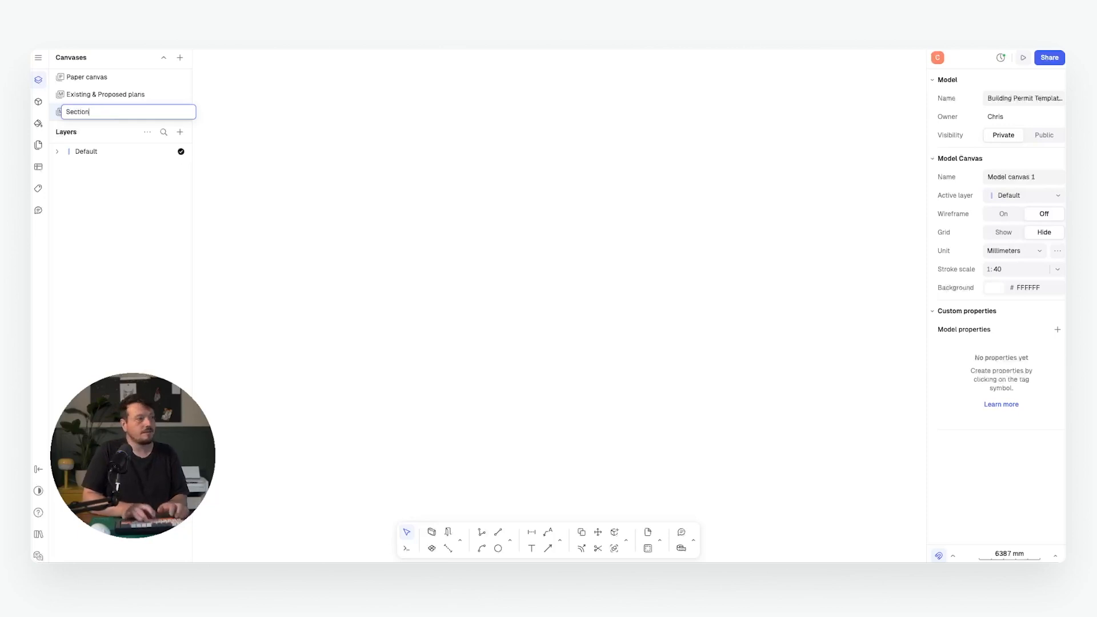
{"action": "type", "text": "s & Elevations"}
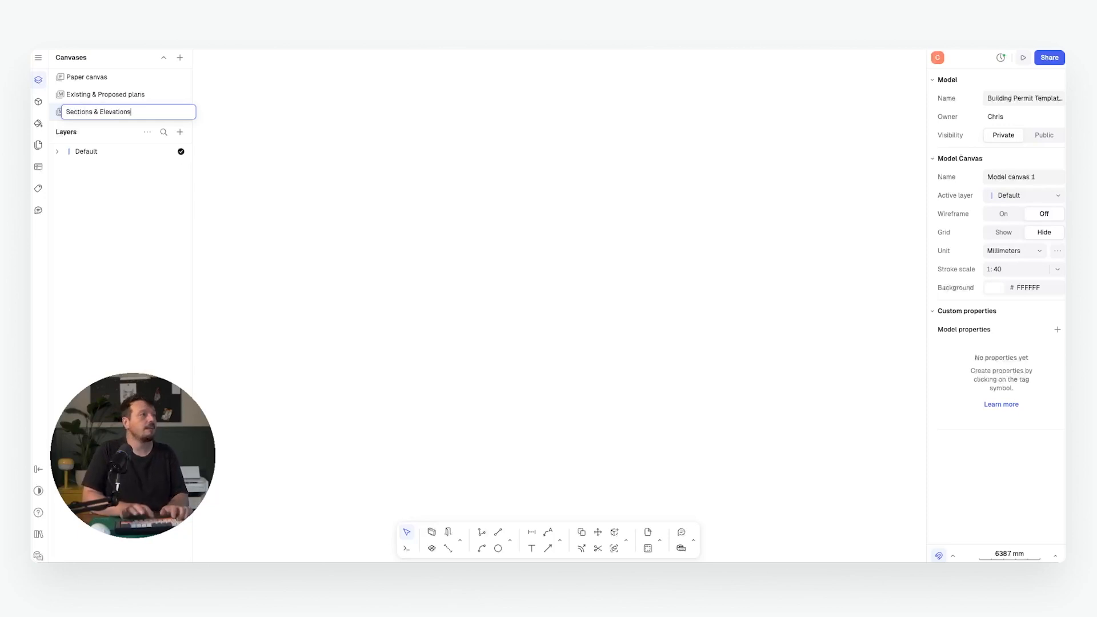
{"action": "key", "text": "Return"}
Insert a view of the Existing & Proposed plans canvas into the Sections & Elevations canvas
{"action": "scroll", "coordinate": [505, 169], "scroll_direction": "down", "scroll_amount": 5}
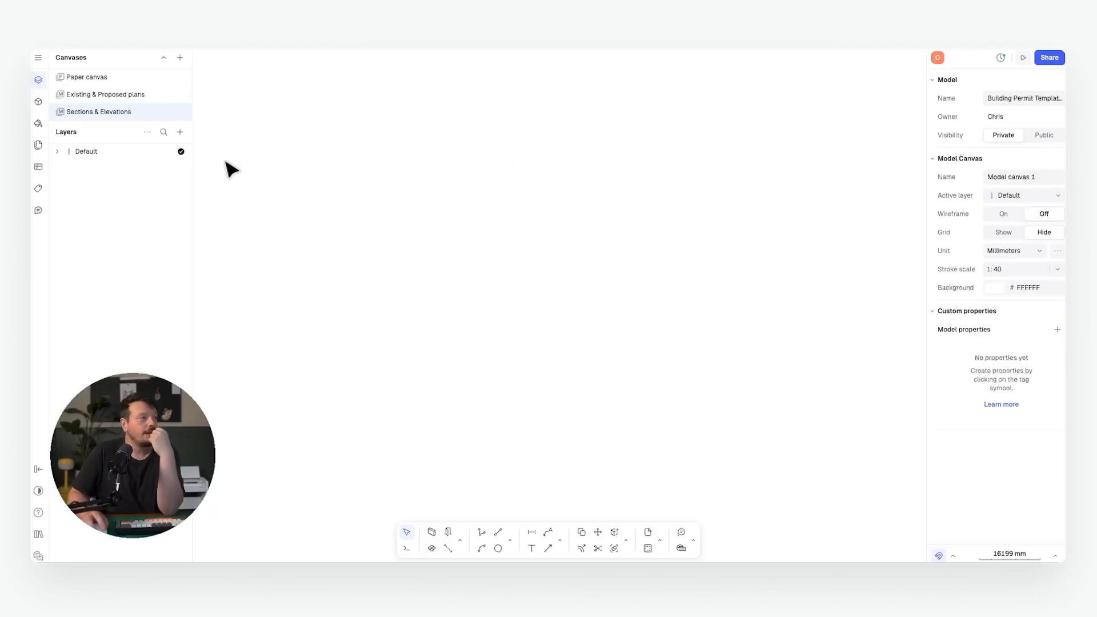
{"action": "mouse_move", "coordinate": [217, 187]}
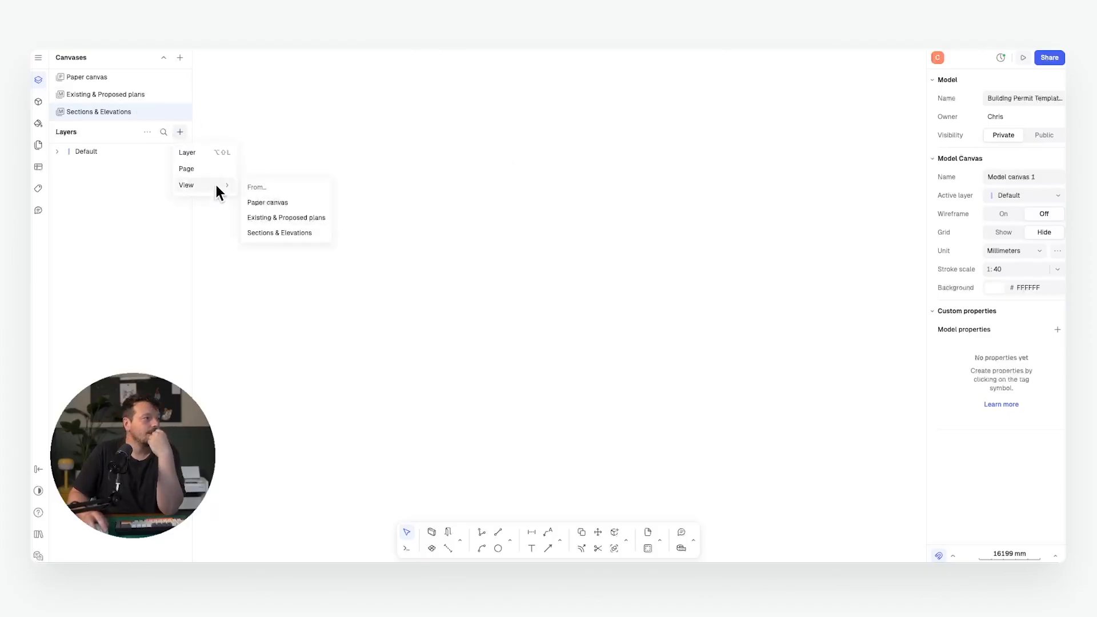
{"action": "left_click", "coordinate": [277, 216]}
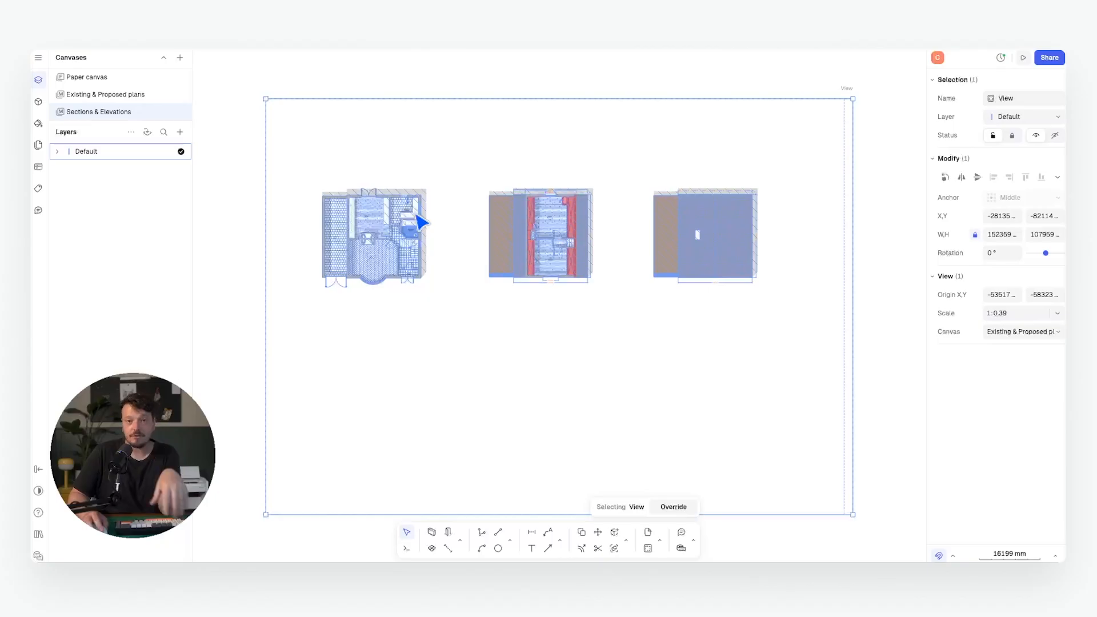
{"action": "scroll", "coordinate": [343, 211], "scroll_direction": "left", "scroll_amount": 2}
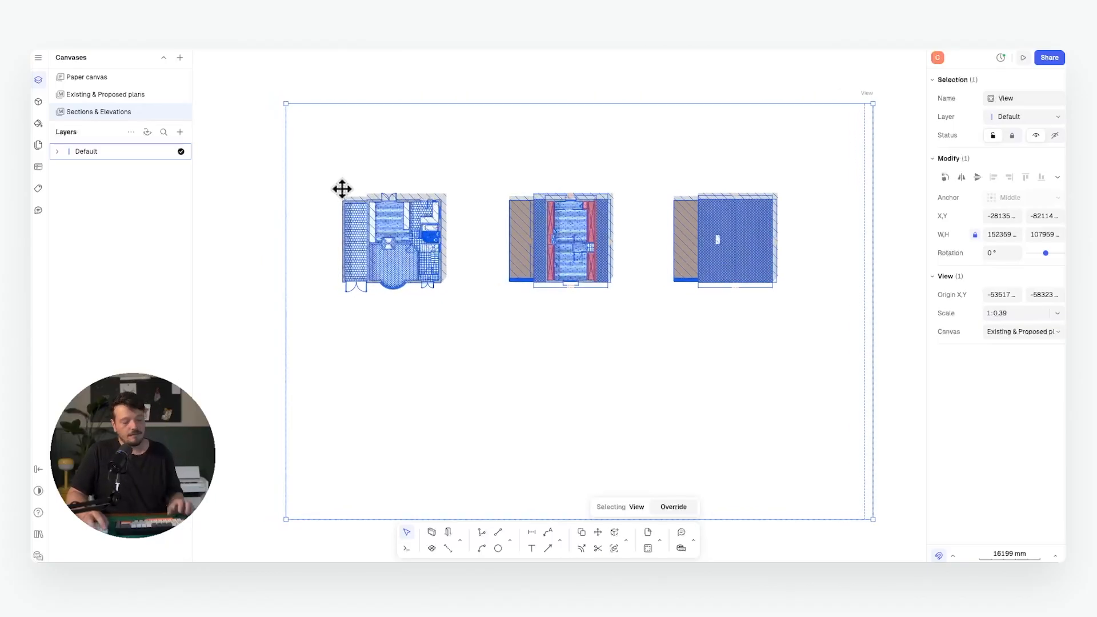
Crop the inserted view on all four sides to frame only the ground floor plan, about 29,700 by 27,400 mm
{"action": "left_click_drag", "start_coordinate": [286, 176], "coordinate": [336, 175]}
{"action": "left_click_drag", "start_coordinate": [421, 124], "coordinate": [425, 189]}
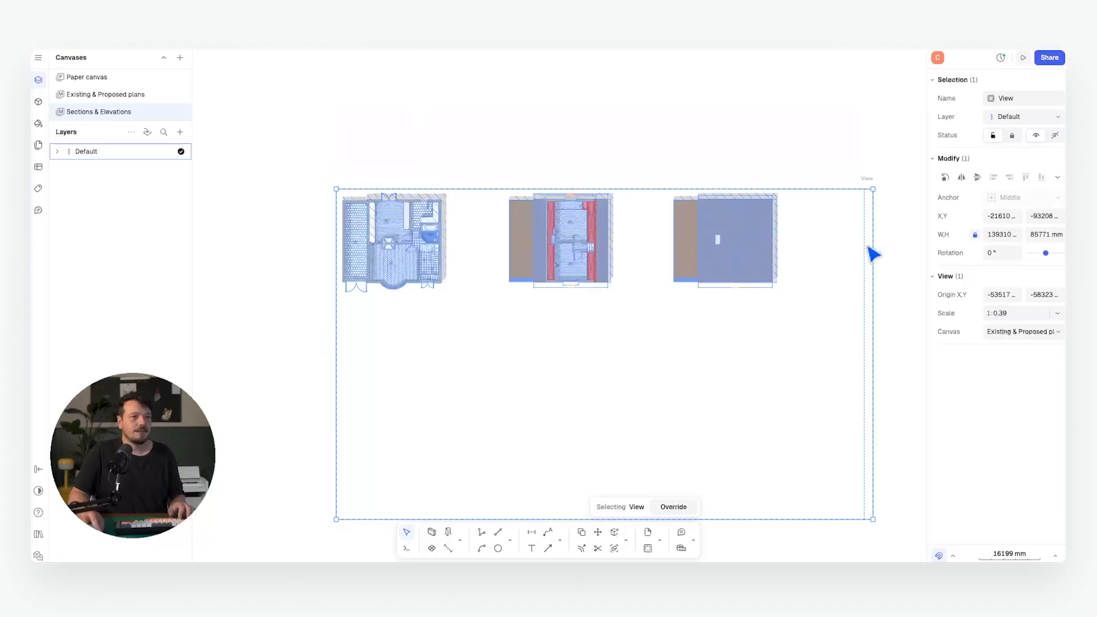
{"action": "left_click_drag", "start_coordinate": [872, 256], "coordinate": [451, 257]}
{"action": "left_click_drag", "start_coordinate": [419, 519], "coordinate": [419, 294]}
Place a copy of the cropped ground floor view to the right of the original
{"action": "key", "text": "c"}
{"action": "left_click", "coordinate": [406, 226]}
{"action": "left_click", "coordinate": [549, 226]}
{"action": "key", "text": "Escape"}
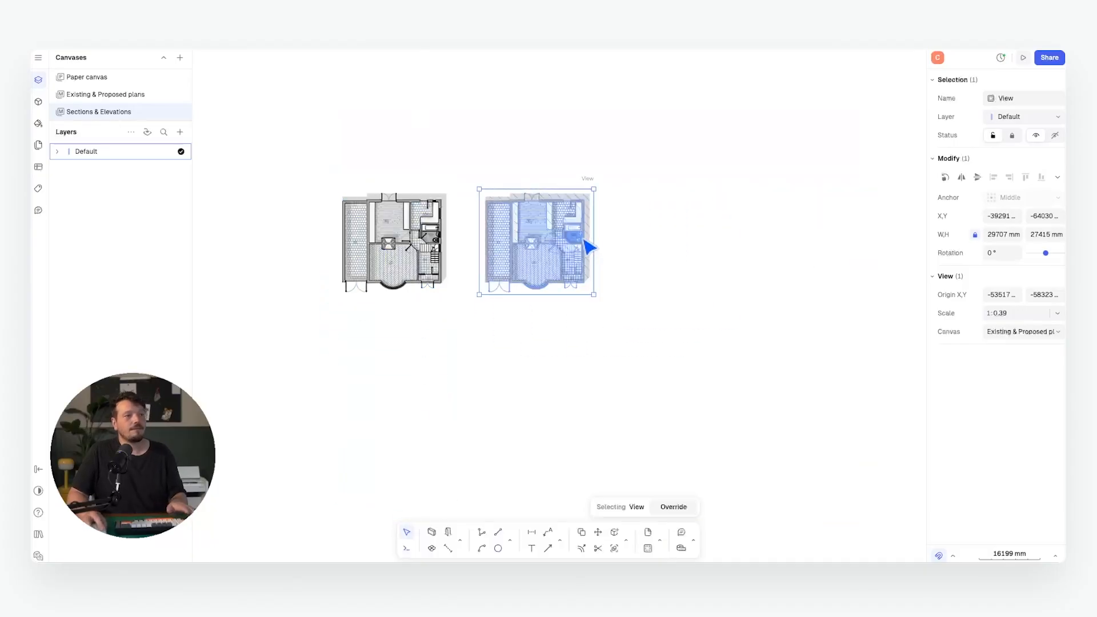
Shift the framed contents of the copied view so that it shows the existing first floor plan
{"action": "double_click", "coordinate": [571, 237]}
{"action": "scroll", "coordinate": [549, 237], "scroll_direction": "right", "scroll_amount": 4}
{"action": "middle_click_drag", "start_coordinate": [564, 238], "coordinate": [514, 235]}
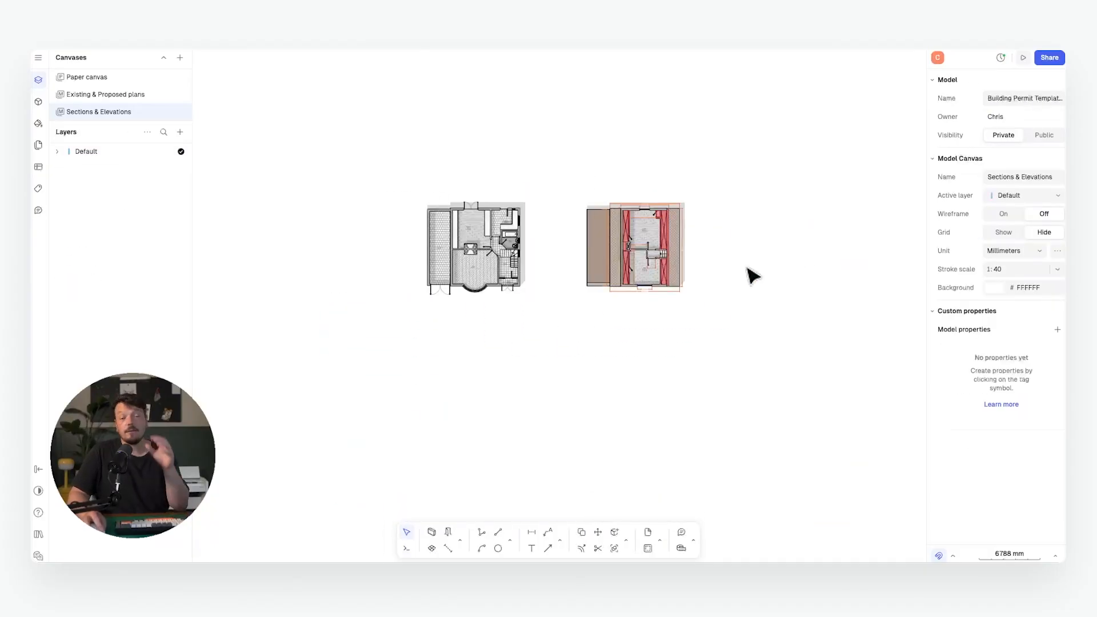
Move the first floor plan view horizontally so it sits right beside the ground floor plan view
{"action": "left_click", "coordinate": [661, 262]}
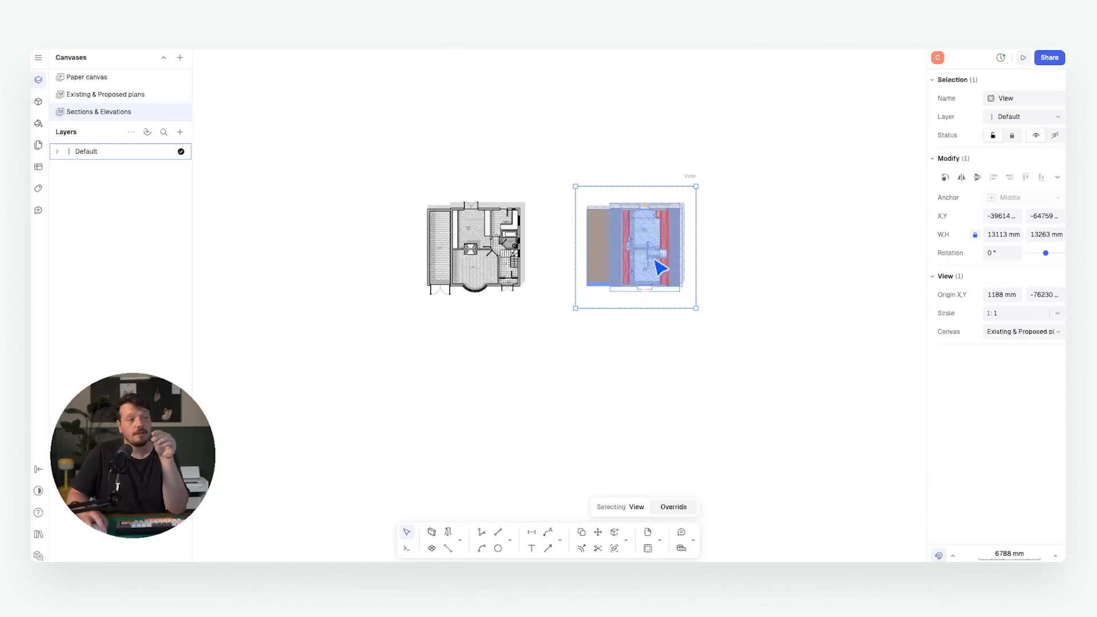
{"action": "middle_click_drag", "start_coordinate": [652, 257], "coordinate": [592, 259]}
{"action": "scroll", "coordinate": [562, 249], "scroll_direction": "up", "scroll_amount": 1}
{"action": "left_click_drag", "start_coordinate": [570, 248], "coordinate": [534, 247]}
{"action": "left_click", "coordinate": [707, 249]}
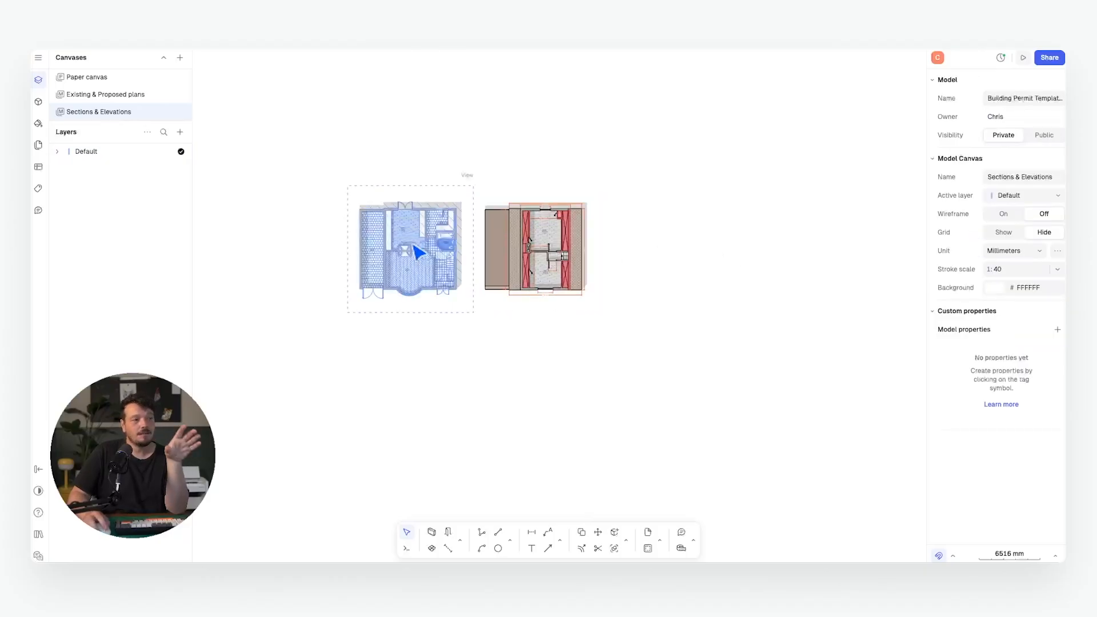
Place a horizontal guideline across the canvas a short distance below the two plan views as the base line
{"action": "middle_click_drag", "start_coordinate": [418, 251], "coordinate": [488, 248]}
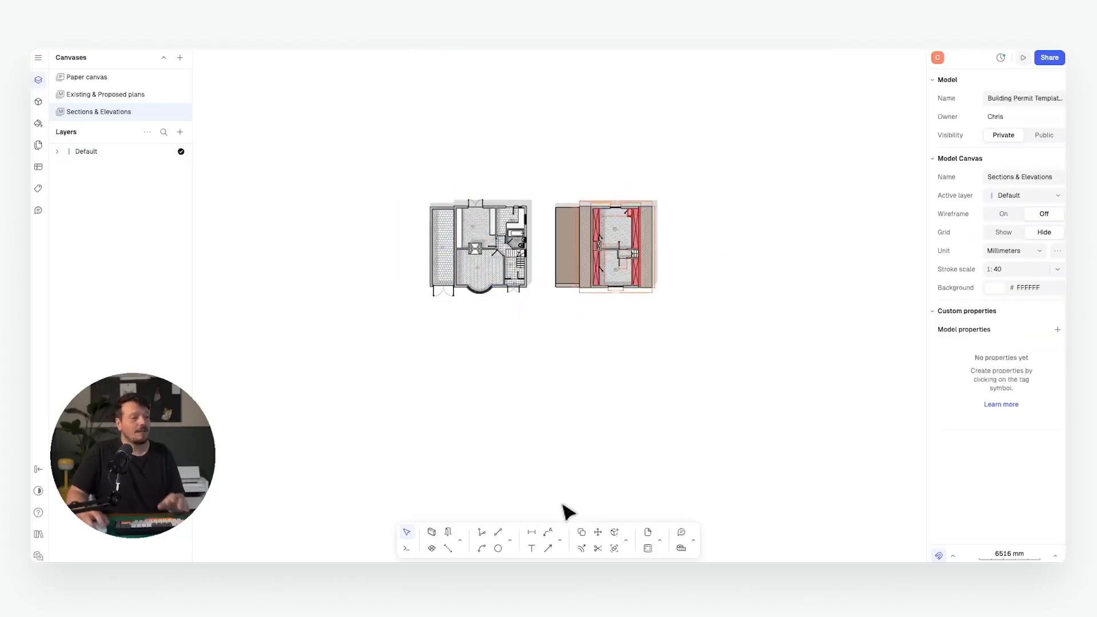
{"action": "left_click", "coordinate": [561, 539]}
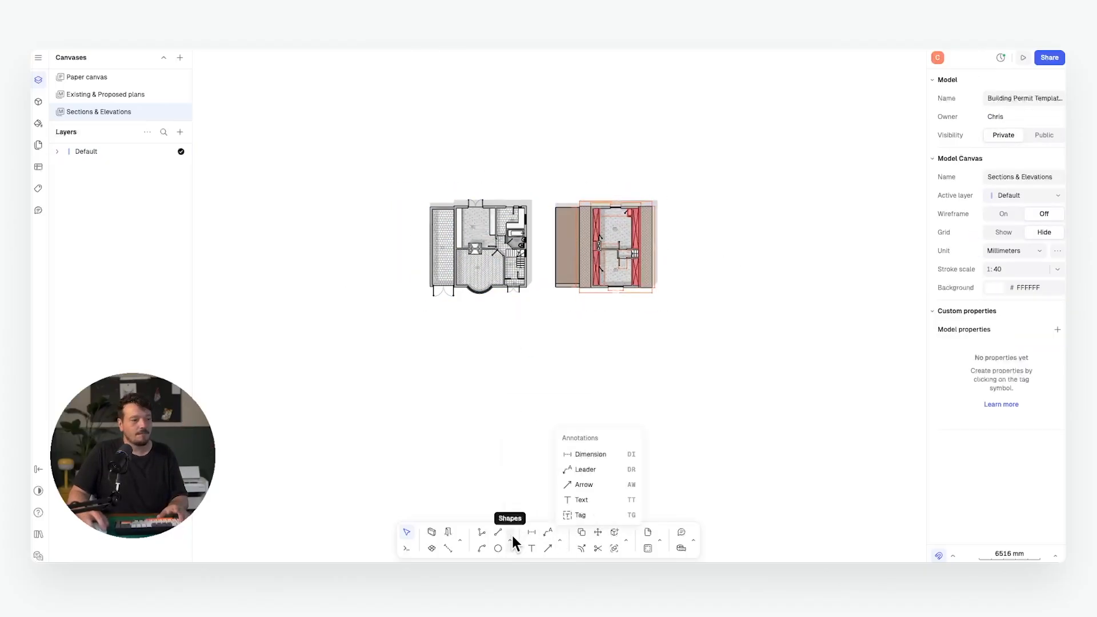
{"action": "left_click", "coordinate": [569, 515]}
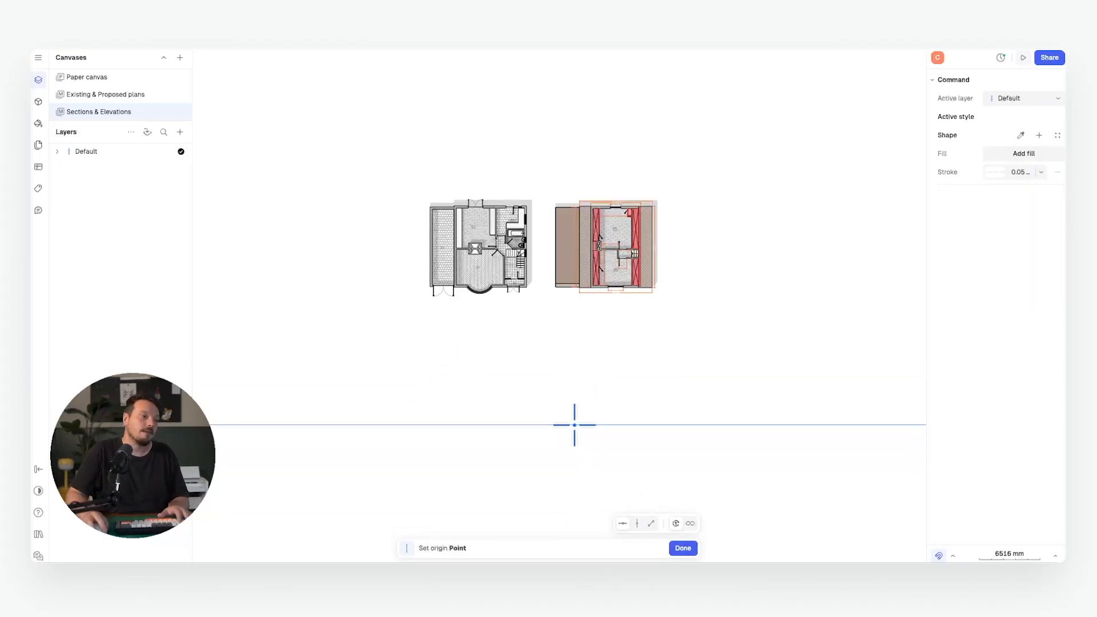
{"action": "left_click", "coordinate": [571, 433]}
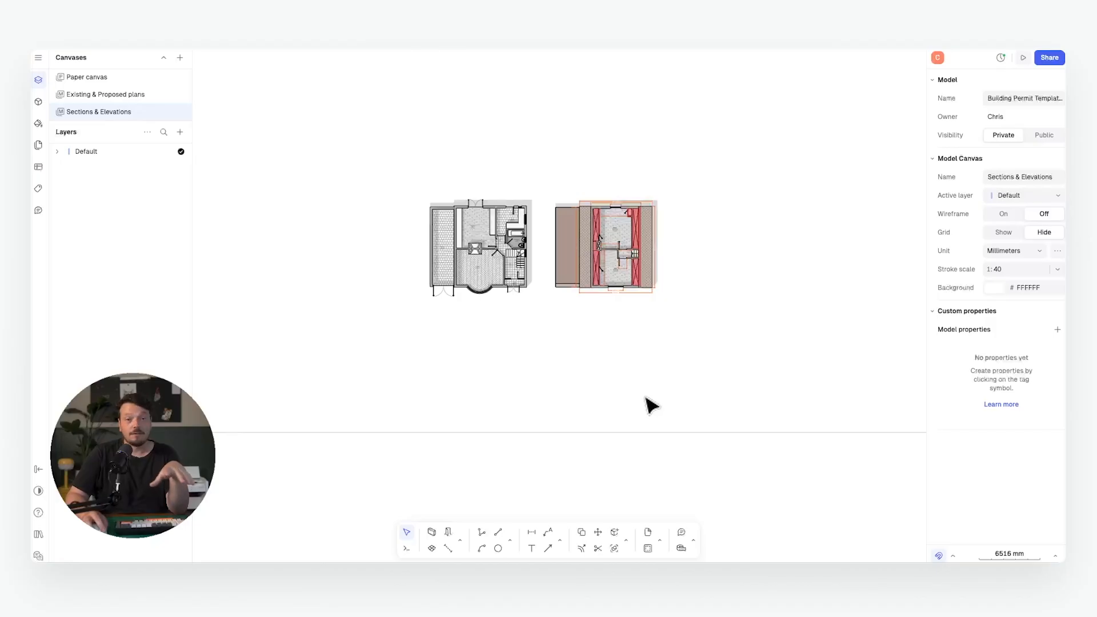
{"action": "left_click_drag", "start_coordinate": [600, 432], "coordinate": [589, 414]}
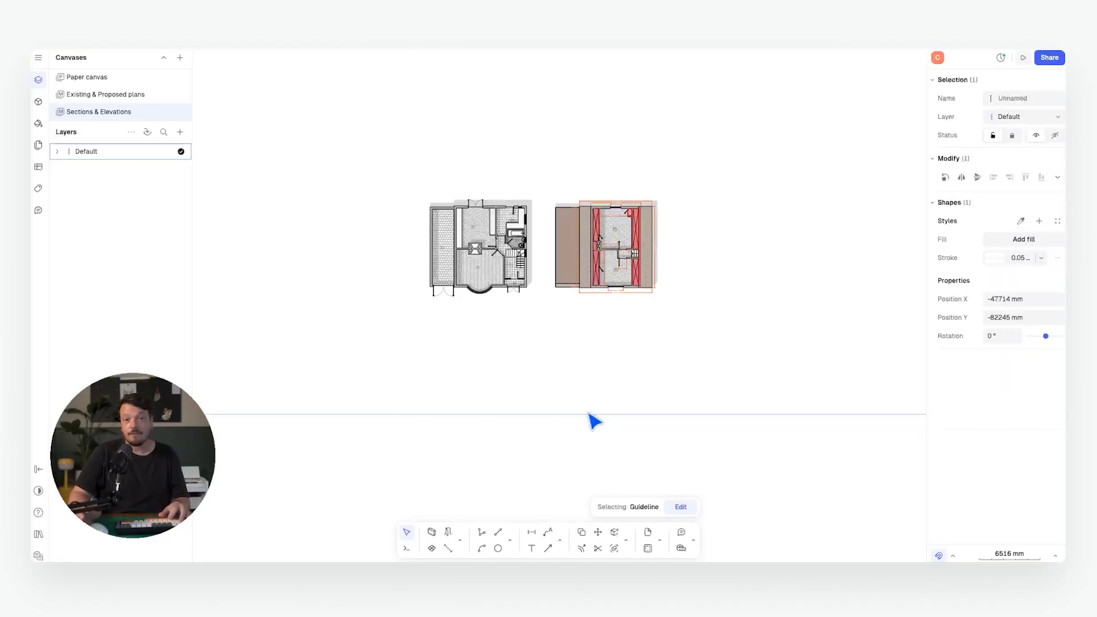
Copy the base guideline 150 mm upward
{"action": "key", "text": "c"}
{"action": "left_click", "coordinate": [588, 414]}
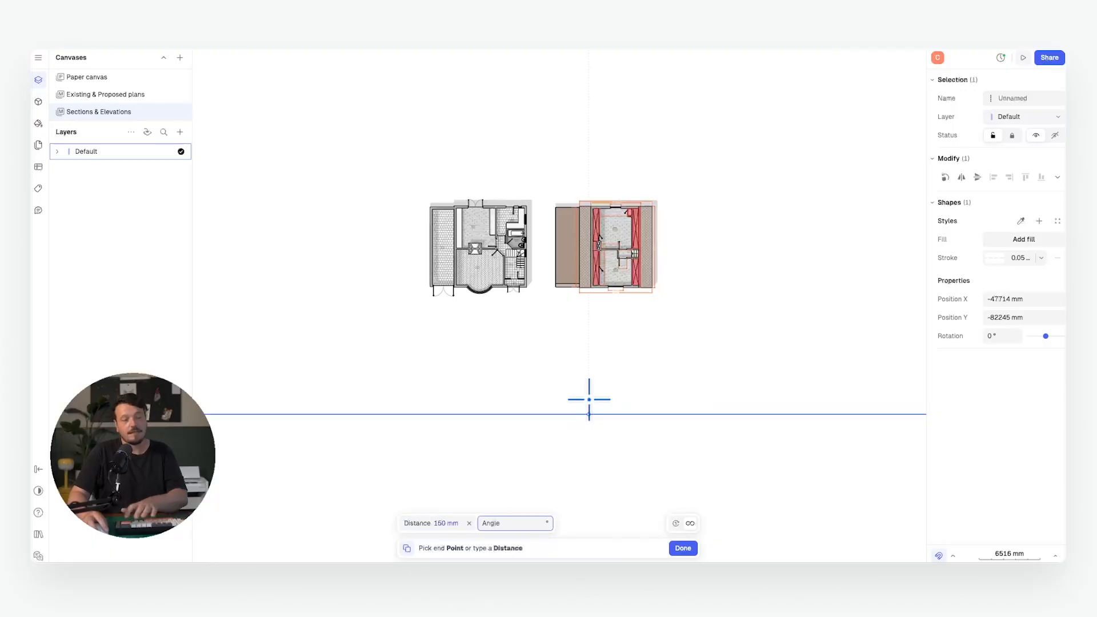
{"action": "scroll", "coordinate": [589, 415], "scroll_direction": "up", "scroll_amount": 10}
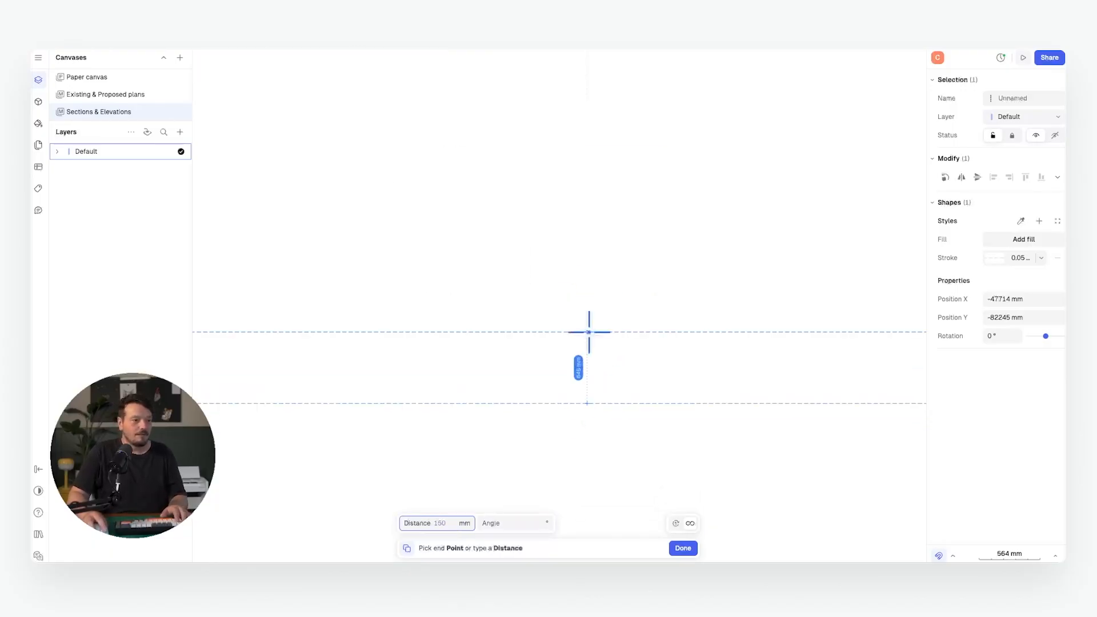
{"action": "key", "text": "Return"}
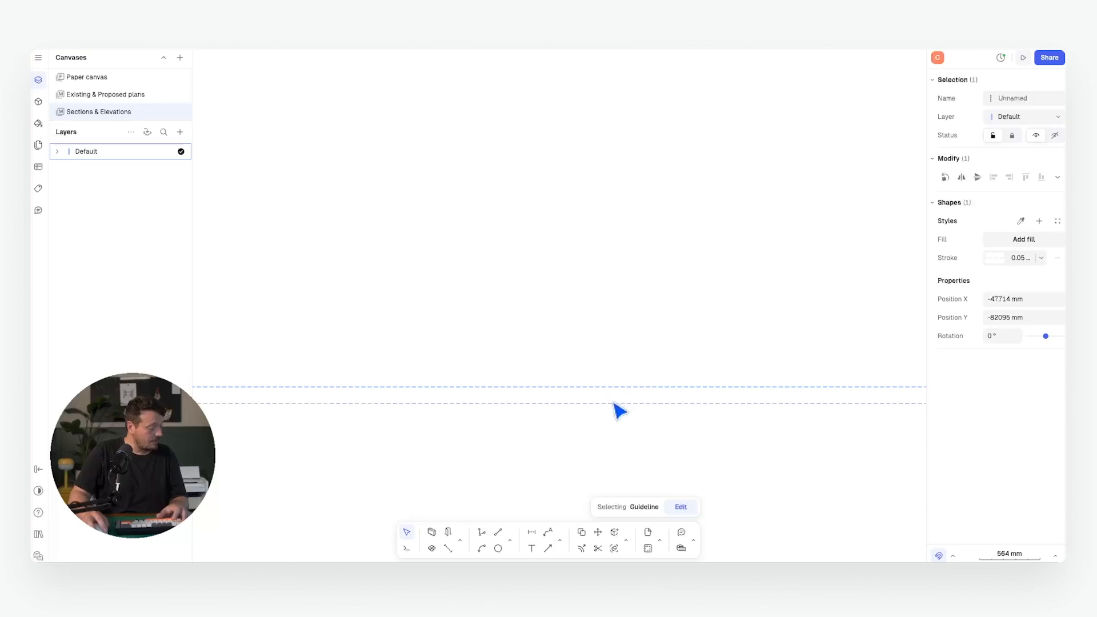
Copy the base guideline 2621 mm upward
{"action": "key", "text": "c"}
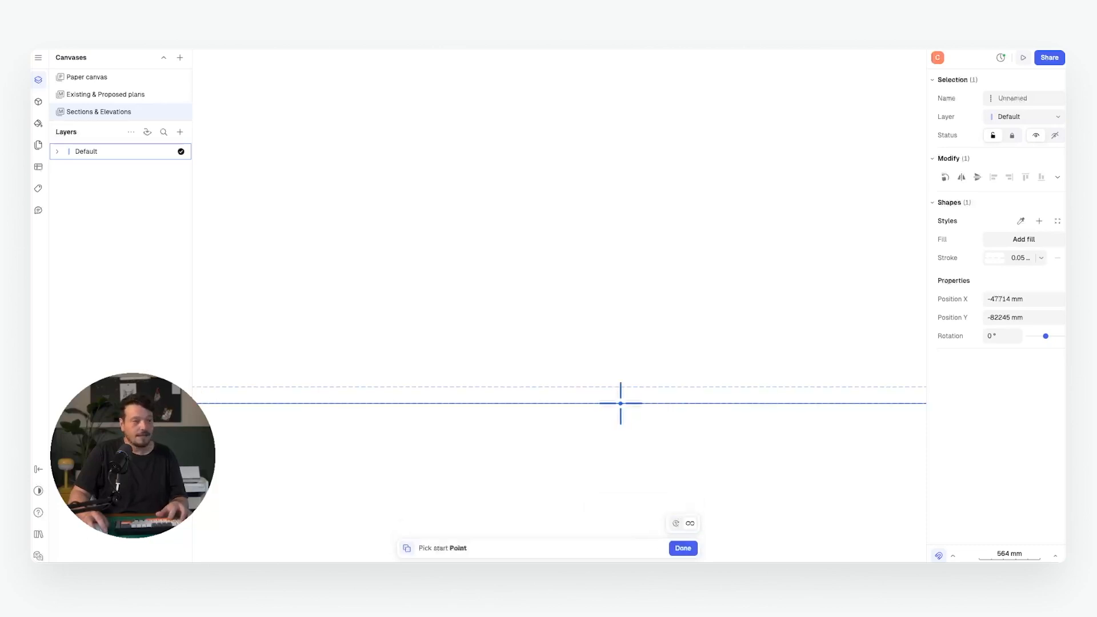
{"action": "left_click", "coordinate": [621, 403]}
{"action": "type", "text": "2621"}
{"action": "key", "text": "Return"}
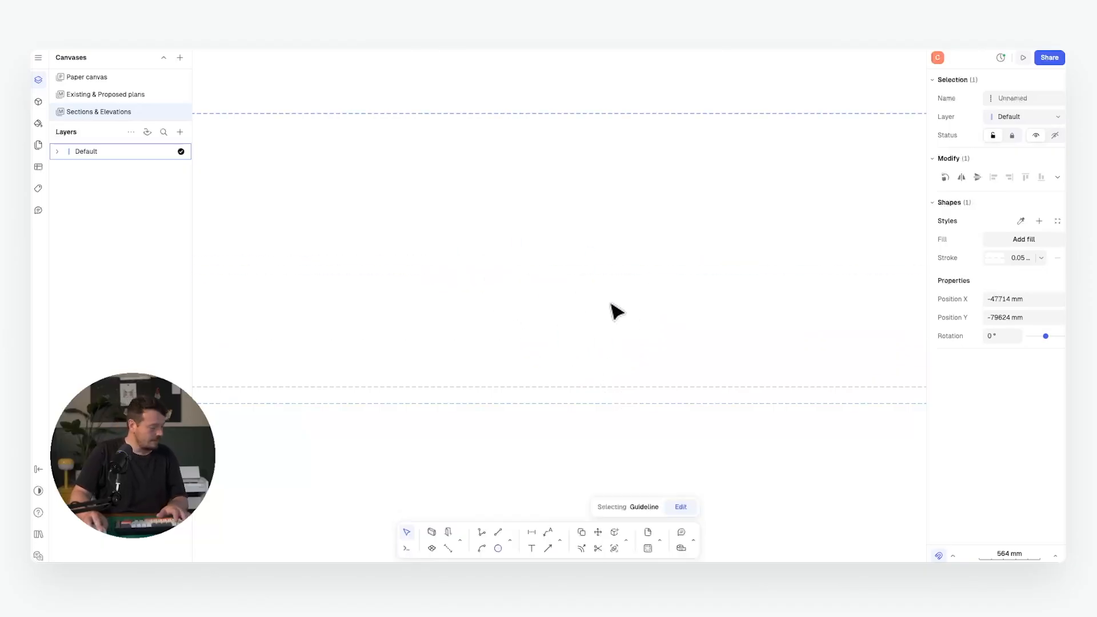
Add another copy of the base guideline 2940 mm above it
{"action": "key", "text": "Escape"}
{"action": "left_click", "coordinate": [624, 403]}
{"action": "key", "text": "c"}
{"action": "left_click", "coordinate": [623, 404]}
{"action": "type", "text": "2"}
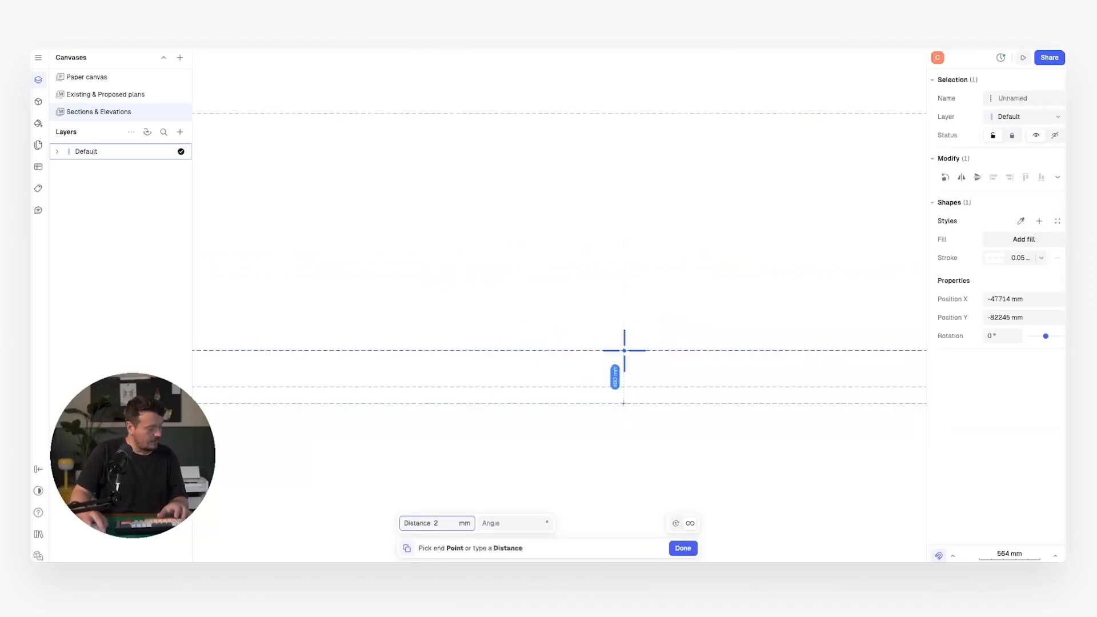
{"action": "type", "text": "940"}
{"action": "key", "text": "Return"}
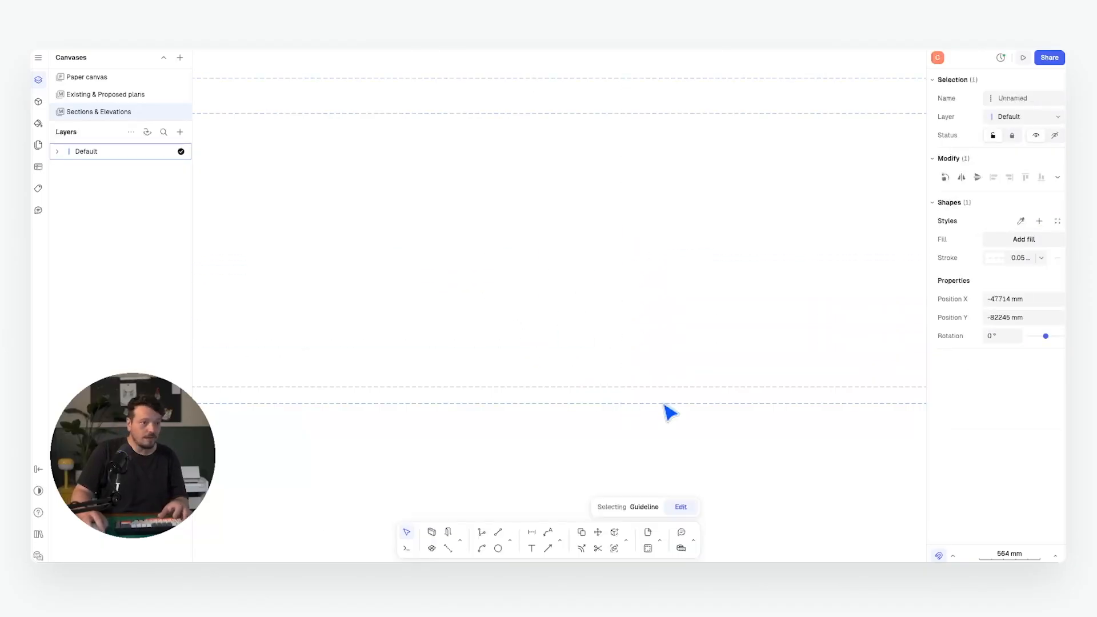
Copy the base guideline 3755 mm upward
{"action": "key", "text": "c"}
{"action": "left_click", "coordinate": [666, 404]}
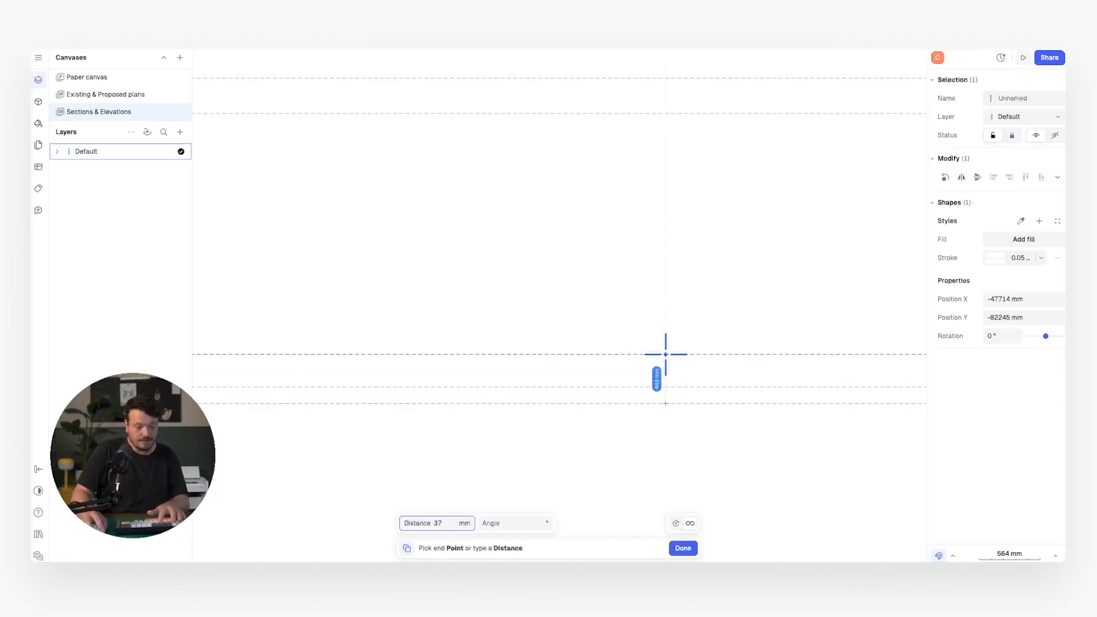
{"action": "key", "text": "Return"}
Copy the base guideline 5240 mm upward
{"action": "scroll", "coordinate": [640, 457], "scroll_direction": "down", "scroll_amount": 4}
{"action": "left_click", "coordinate": [630, 449]}
{"action": "key", "text": "c"}
{"action": "left_click", "coordinate": [625, 448]}
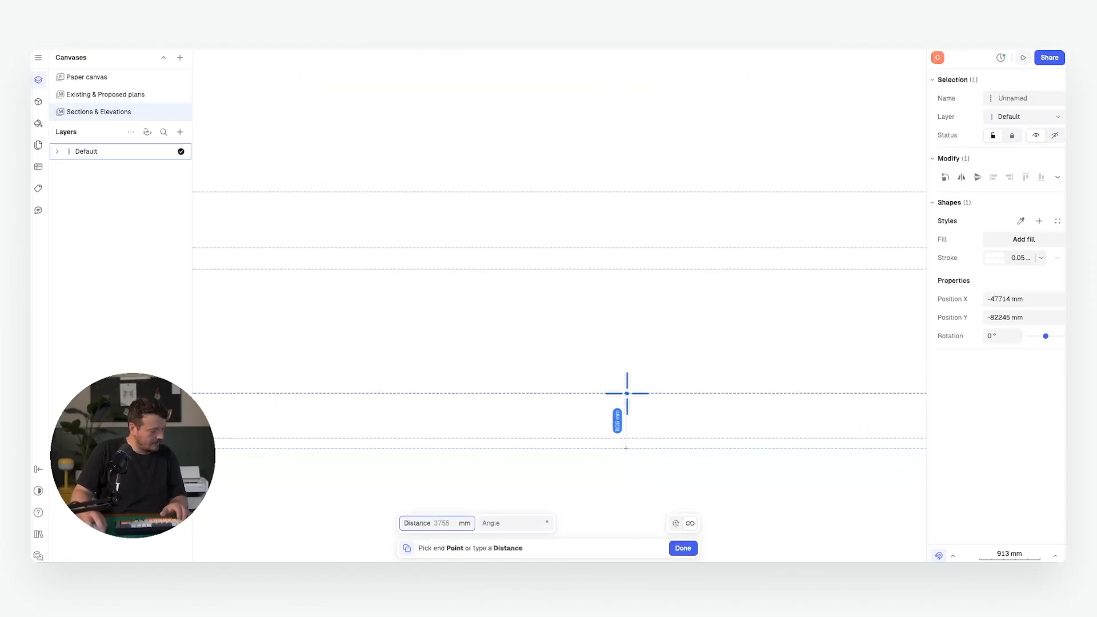
{"action": "type", "text": "5240"}
{"action": "key", "text": "Return"}
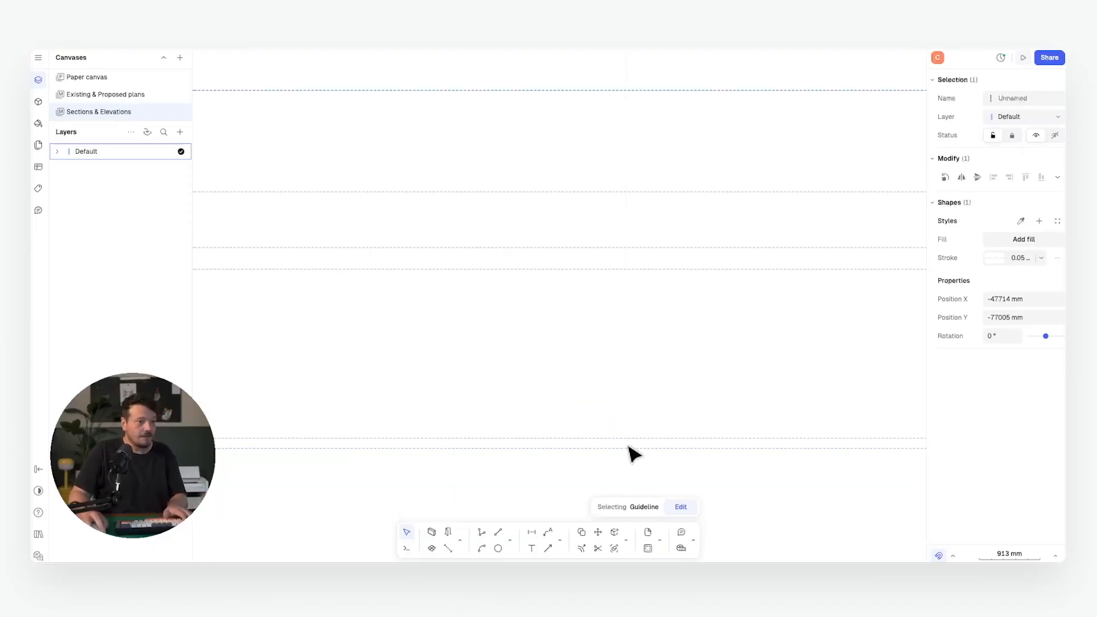
Copy the base guideline 6795 mm upward for the highest level line
{"action": "left_click_drag", "start_coordinate": [629, 449], "coordinate": [630, 402], "text": "alt"}
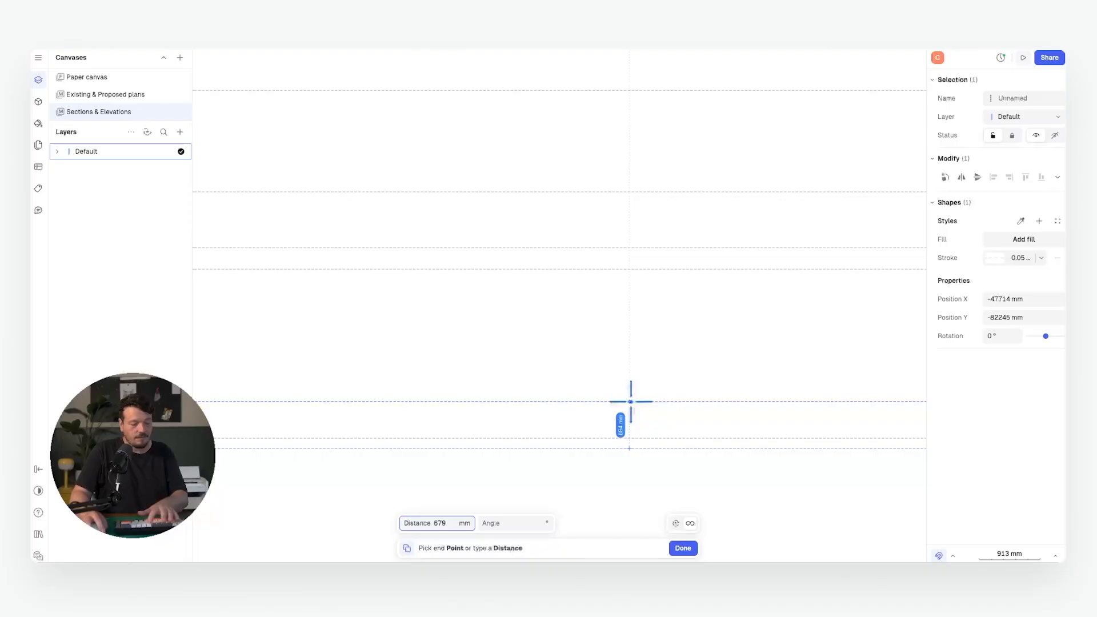
{"action": "key", "text": "Return"}
{"action": "key", "text": "Return"}
{"action": "scroll", "coordinate": [617, 289], "scroll_direction": "down", "scroll_amount": 10}
{"action": "scroll", "coordinate": [600, 255], "scroll_direction": "up", "scroll_amount": 5}
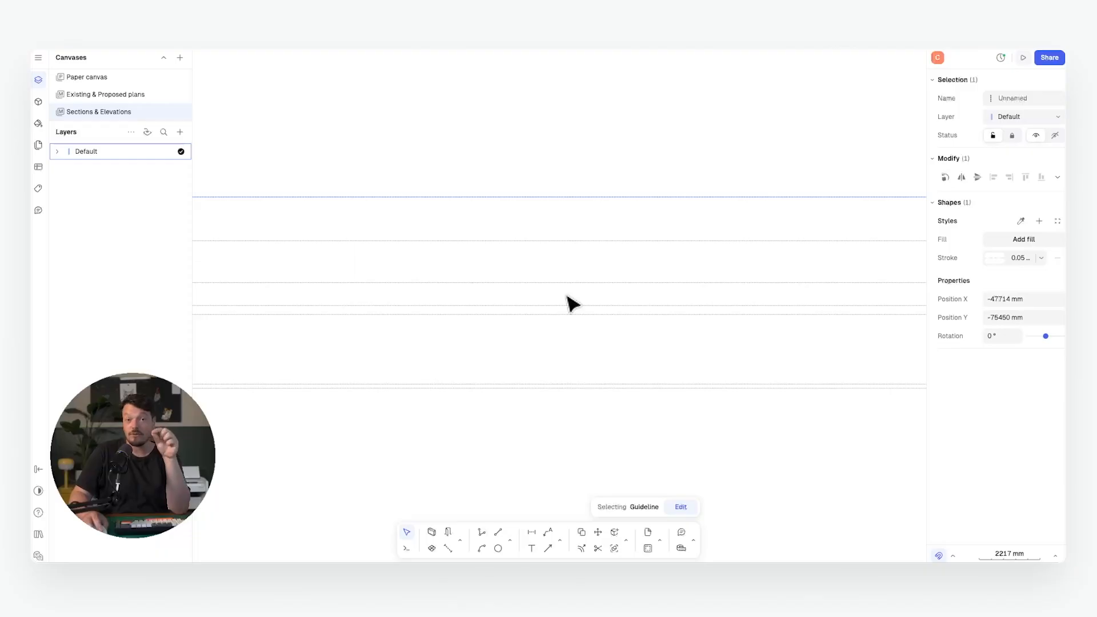
Copy the ground floor plan view to its left and shift the copy's framed contents to show the house's front photo
{"action": "middle_click_drag", "start_coordinate": [572, 260], "coordinate": [627, 381]}
{"action": "scroll", "coordinate": [573, 327], "scroll_direction": "down", "scroll_amount": 3}
{"action": "scroll", "coordinate": [612, 345], "scroll_direction": "down", "scroll_amount": 6}
{"action": "mouse_move", "coordinate": [611, 346]}
{"action": "middle_mouse_down"}
{"action": "mouse_move", "coordinate": [698, 351]}
{"action": "mouse_move", "coordinate": [577, 334]}
{"action": "middle_mouse_up"}
{"action": "scroll", "coordinate": [697, 351], "scroll_direction": "down", "scroll_amount": 6}
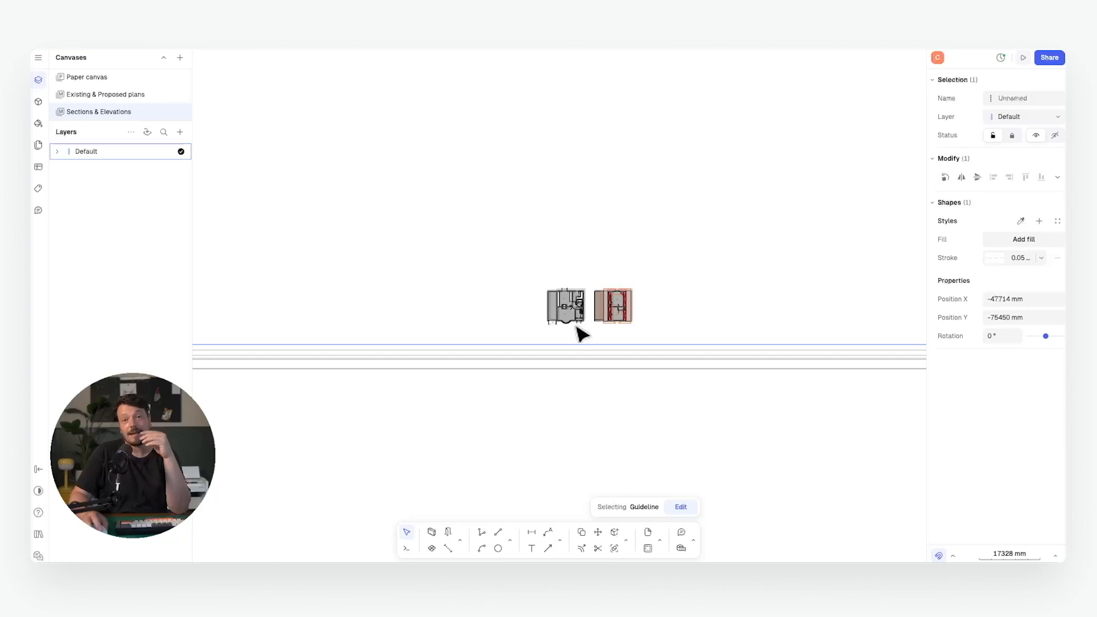
{"action": "left_click", "coordinate": [577, 321]}
{"action": "scroll", "coordinate": [576, 326], "scroll_direction": "up", "scroll_amount": 5}
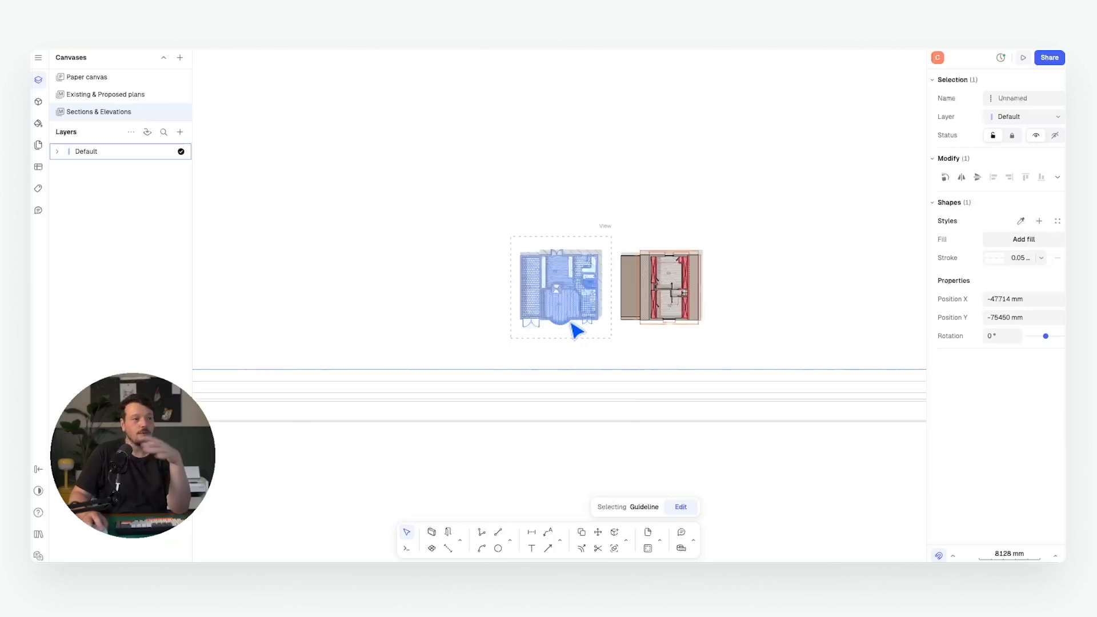
{"action": "left_click_drag", "start_coordinate": [572, 277], "coordinate": [408, 293]}
{"action": "double_click", "coordinate": [389, 283]}
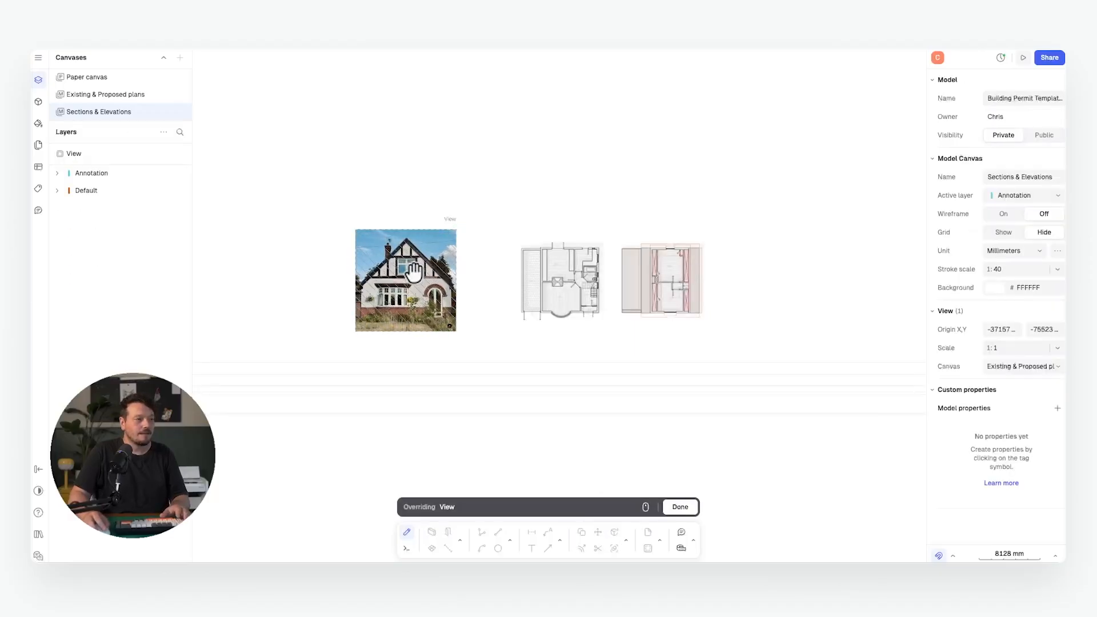
{"action": "key", "text": "Escape"}
Move the photo view by the lower-left base of the house so that this point sits on the lowest guideline
{"action": "scroll", "coordinate": [417, 316], "scroll_direction": "up", "scroll_amount": 5}
{"action": "scroll", "coordinate": [481, 321], "scroll_direction": "down", "scroll_amount": 4}
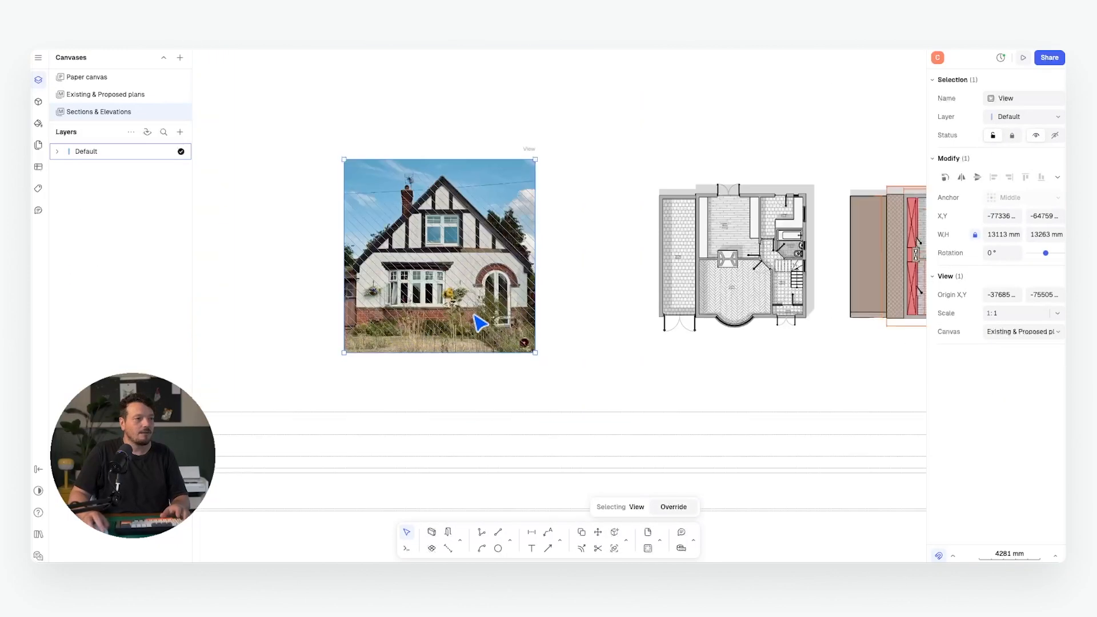
{"action": "scroll", "coordinate": [514, 264], "scroll_direction": "down", "scroll_amount": 2}
{"action": "scroll", "coordinate": [488, 261], "scroll_direction": "up", "scroll_amount": 5}
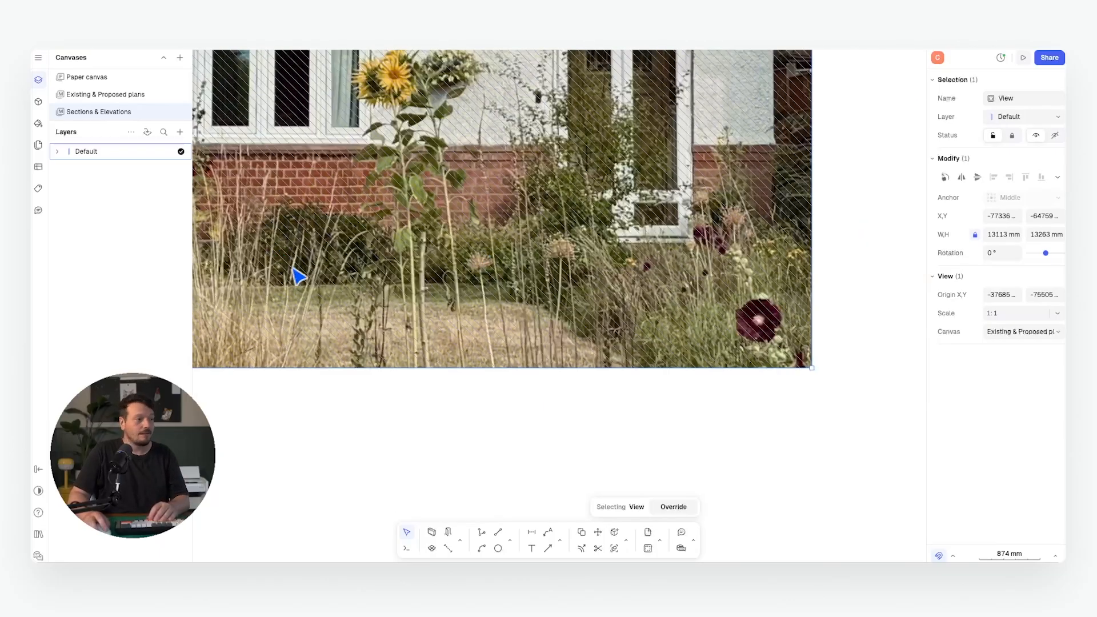
{"action": "scroll", "coordinate": [377, 254], "scroll_direction": "down", "scroll_amount": 4}
{"action": "key", "text": "m"}
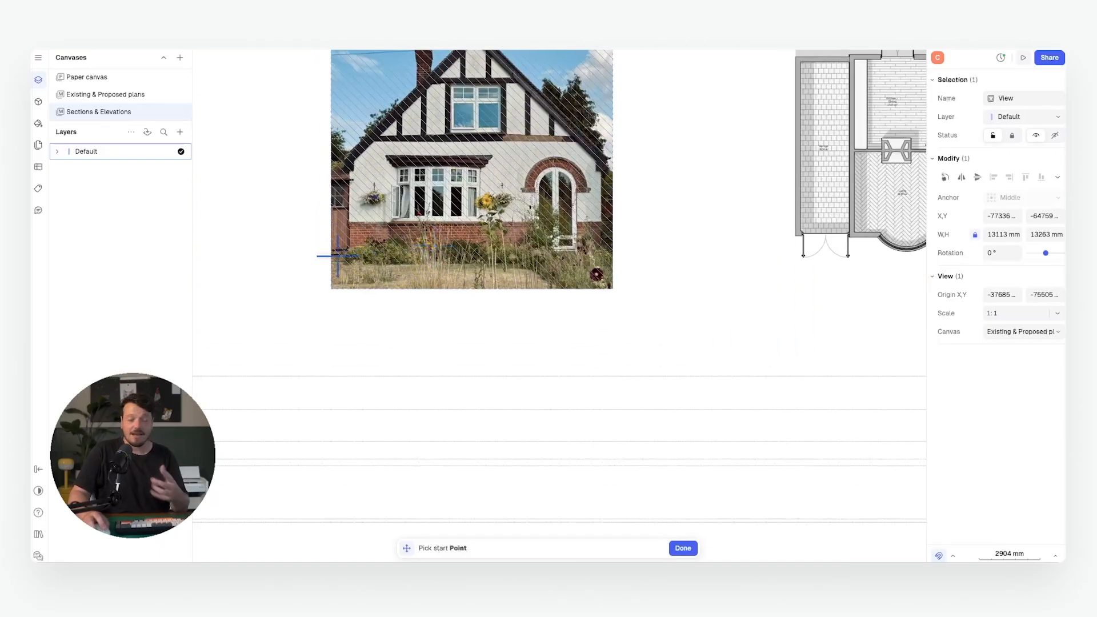
{"action": "scroll", "coordinate": [344, 256], "scroll_direction": "up", "scroll_amount": 5}
{"action": "left_click", "coordinate": [337, 264]}
{"action": "scroll", "coordinate": [337, 264], "scroll_direction": "down", "scroll_amount": 10}
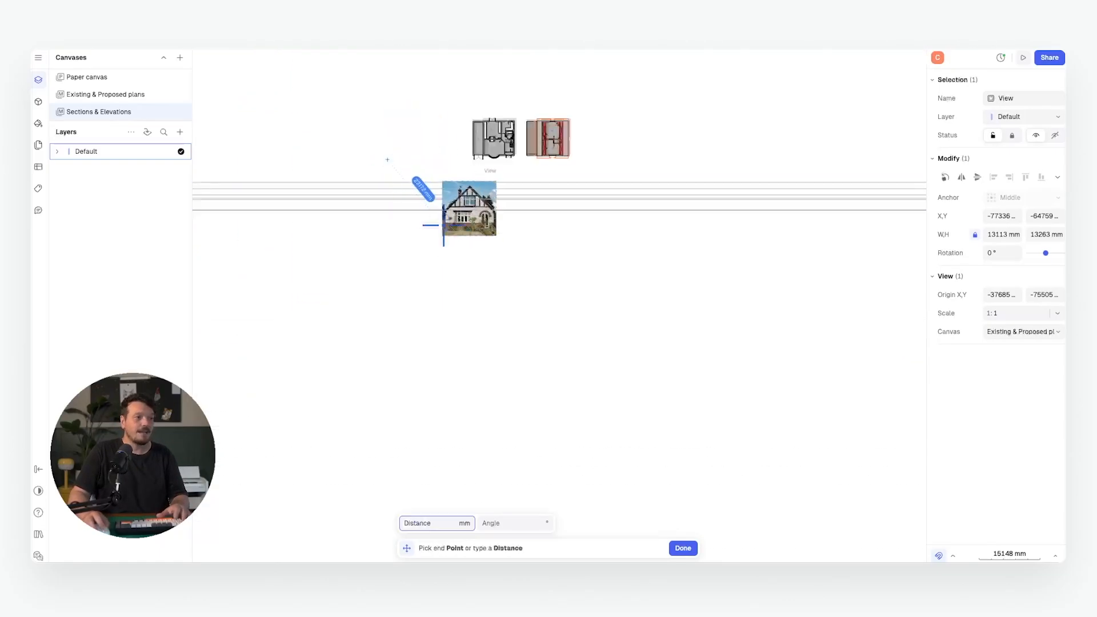
{"action": "scroll", "coordinate": [401, 330], "scroll_direction": "up", "scroll_amount": 7}
{"action": "left_click", "coordinate": [402, 331]}
{"action": "scroll", "coordinate": [392, 326], "scroll_direction": "down", "scroll_amount": 8}
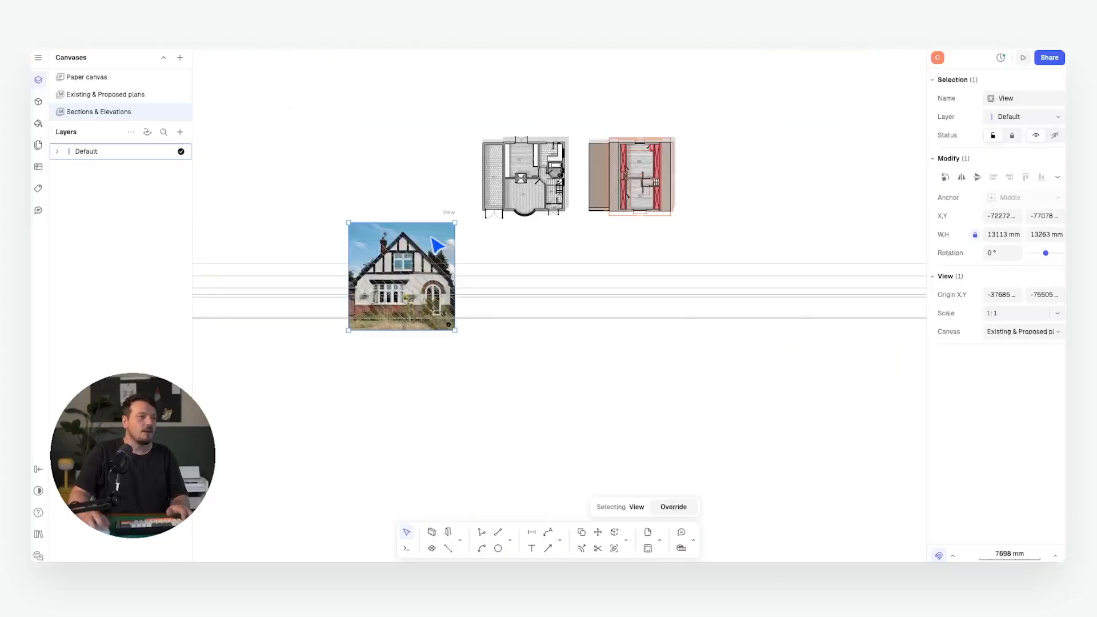
Scale the photo view down to about 8709 by 8808 mm and align the house with the level guidelines
{"action": "scroll", "coordinate": [348, 274], "scroll_direction": "up", "scroll_amount": 4}
{"action": "left_click_drag", "start_coordinate": [612, 141], "coordinate": [525, 233]}
{"action": "scroll", "coordinate": [431, 267], "scroll_direction": "up", "scroll_amount": 1}
{"action": "scroll", "coordinate": [427, 263], "scroll_direction": "up", "scroll_amount": 10}
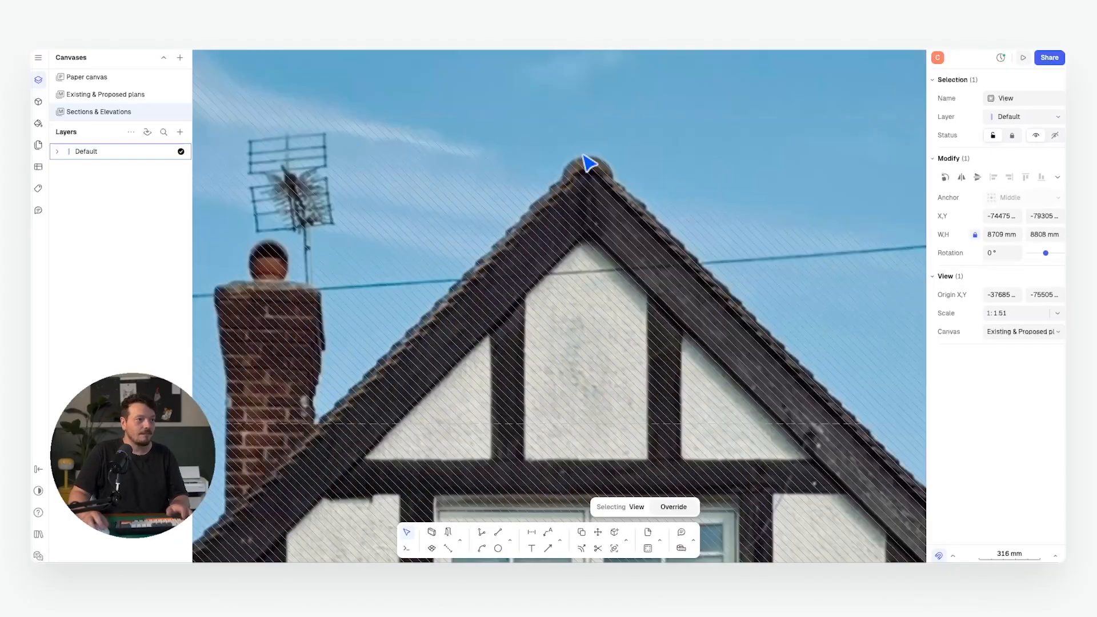
{"action": "scroll", "coordinate": [550, 248], "scroll_direction": "down", "scroll_amount": 10}
{"action": "scroll", "coordinate": [453, 158], "scroll_direction": "up", "scroll_amount": 1}
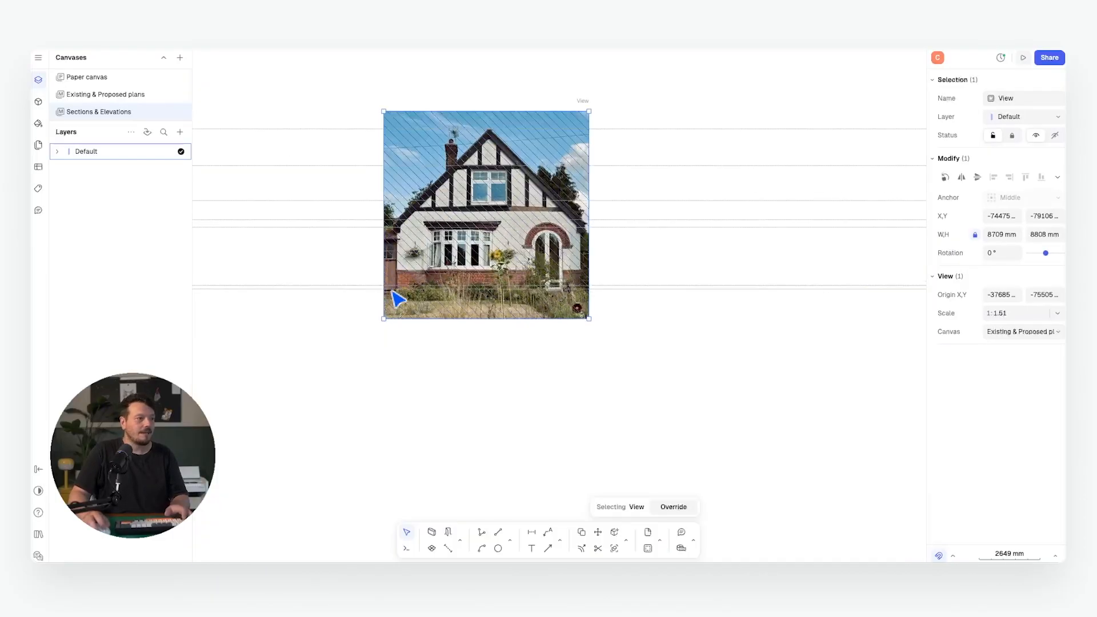
Shrink the photo view from its lower-left corner to about 8440 by 8537 mm to match the guidelines, then deselect it
{"action": "scroll", "coordinate": [404, 286], "scroll_direction": "up", "scroll_amount": 8}
{"action": "left_click_drag", "start_coordinate": [403, 350], "coordinate": [426, 336]}
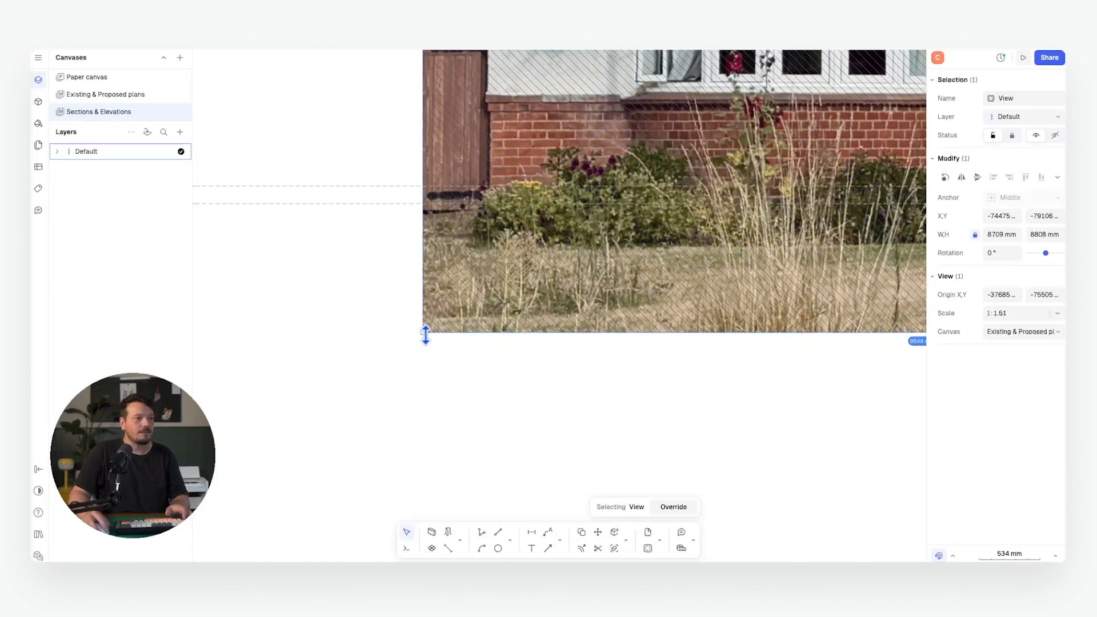
{"action": "scroll", "coordinate": [454, 278], "scroll_direction": "down", "scroll_amount": 8}
{"action": "scroll", "coordinate": [486, 224], "scroll_direction": "up", "scroll_amount": 4}
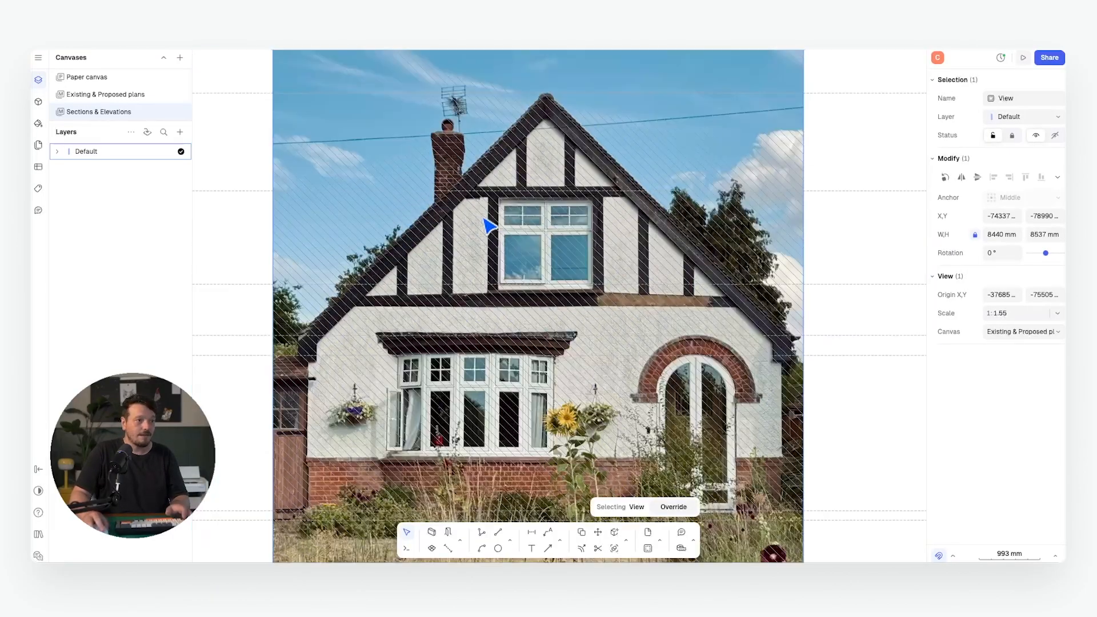
{"action": "scroll", "coordinate": [488, 225], "scroll_direction": "down", "scroll_amount": 5}
{"action": "left_click", "coordinate": [563, 362]}
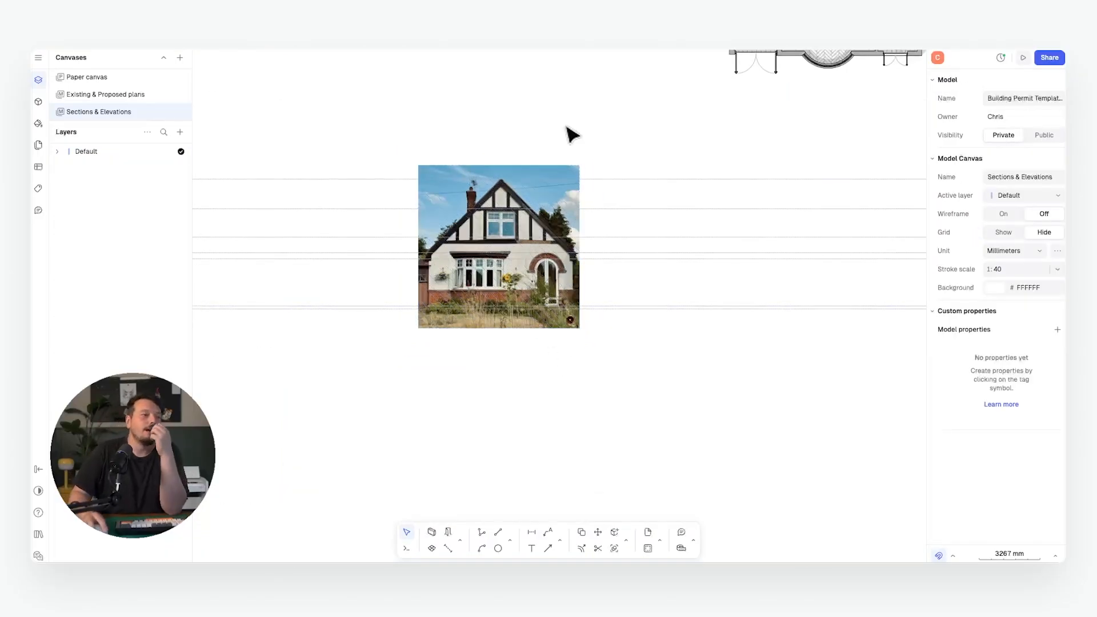
Place a vertical guideline on the outer left wall face of the ground floor plan
{"action": "scroll", "coordinate": [571, 130], "scroll_direction": "right", "scroll_amount": 5}
{"action": "scroll", "coordinate": [571, 131], "scroll_direction": "up", "scroll_amount": 3}
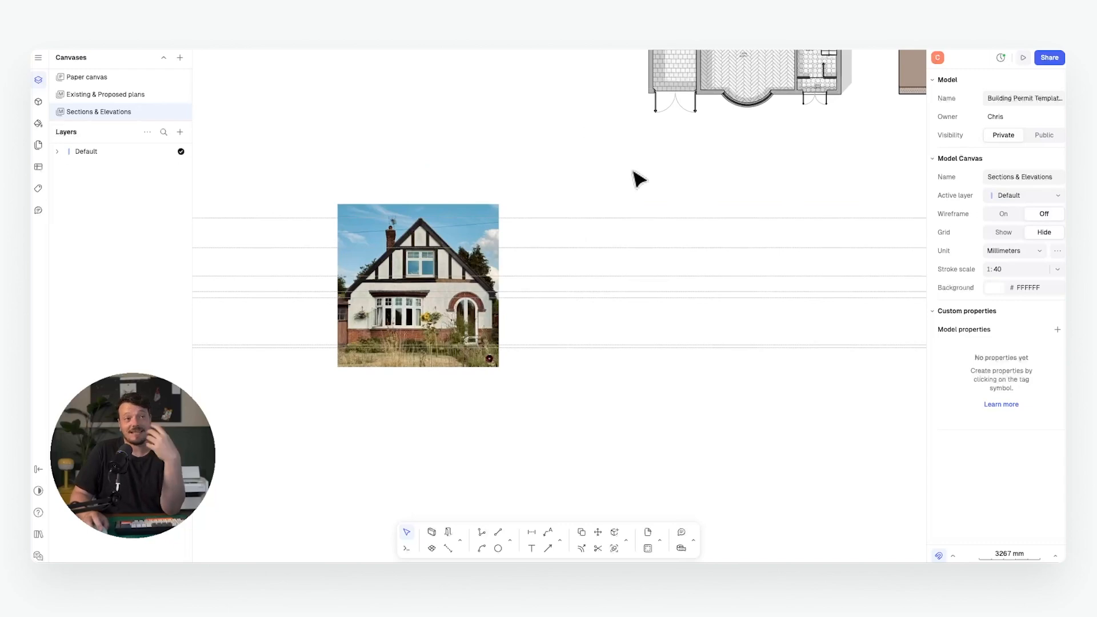
{"action": "scroll", "coordinate": [600, 188], "scroll_direction": "right", "scroll_amount": 5}
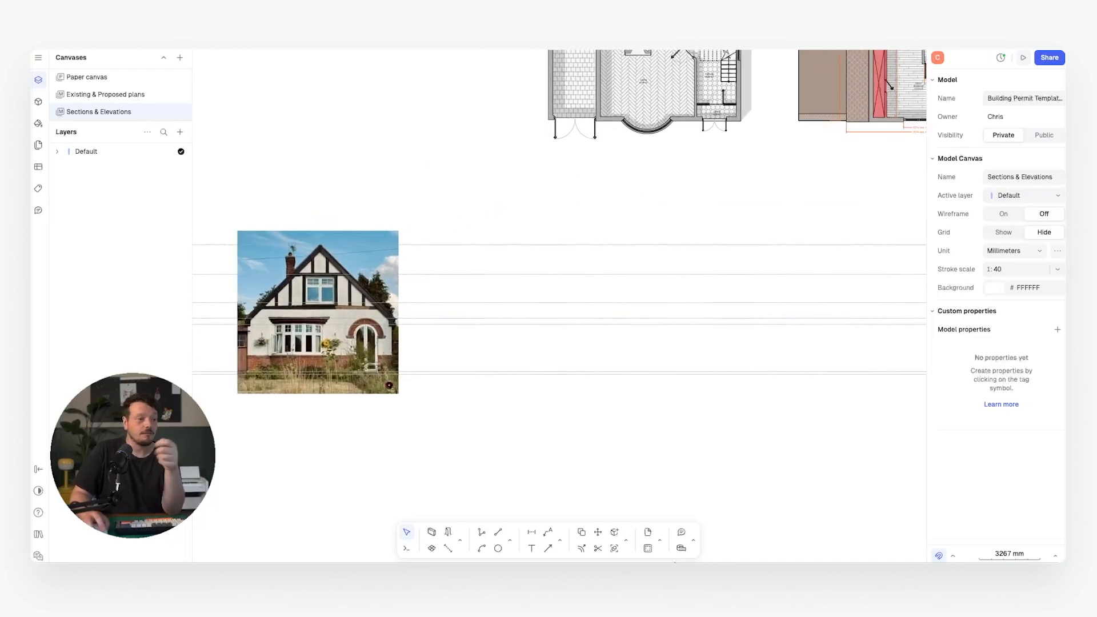
{"action": "key", "text": "l"}
{"action": "left_click", "coordinate": [636, 523]}
{"action": "scroll", "coordinate": [592, 293], "scroll_direction": "up", "scroll_amount": 5}
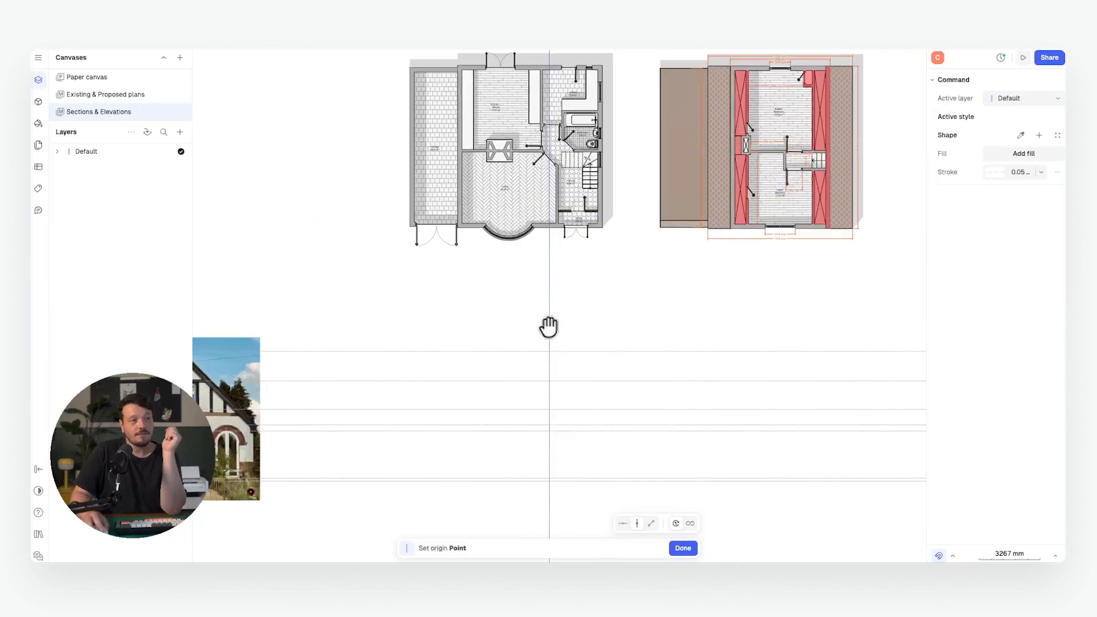
{"action": "left_click", "coordinate": [346, 234]}
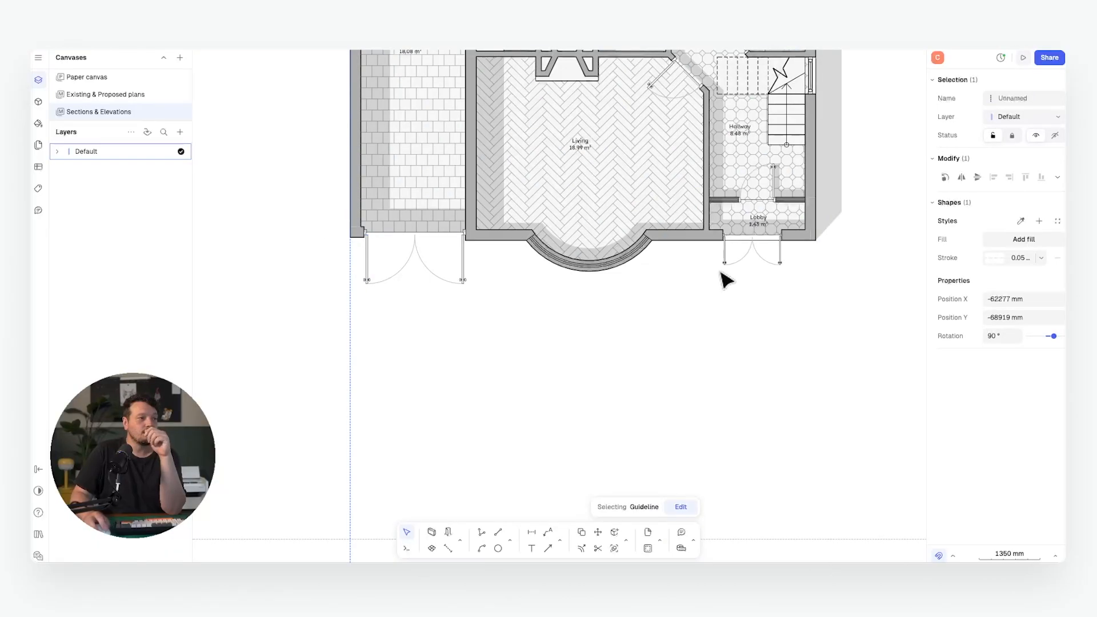
Copy the vertical guideline to the garage opening, main house walls, bay window edges and entrance door edges of the ground floor plan
{"action": "key", "text": "c"}
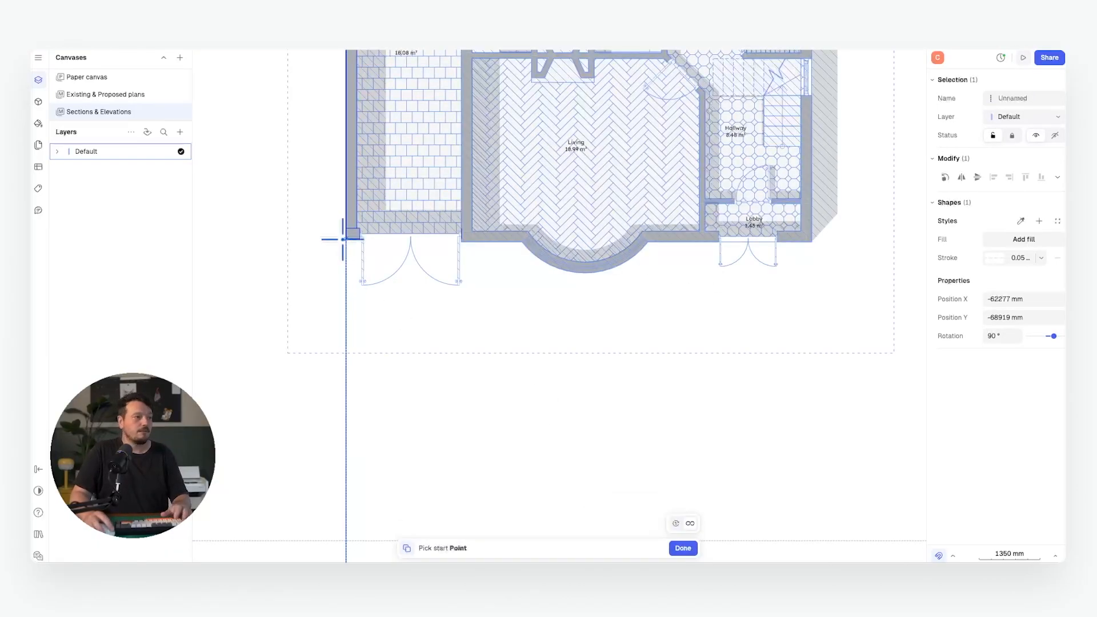
{"action": "left_click", "coordinate": [345, 238]}
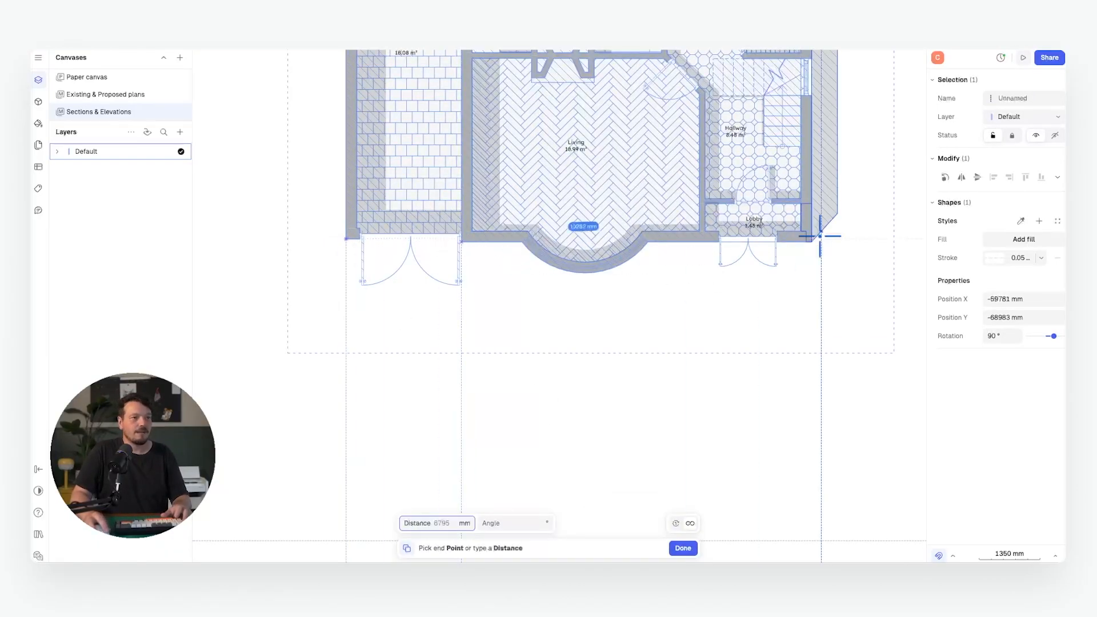
{"action": "scroll", "coordinate": [783, 235], "scroll_direction": "up", "scroll_amount": 5}
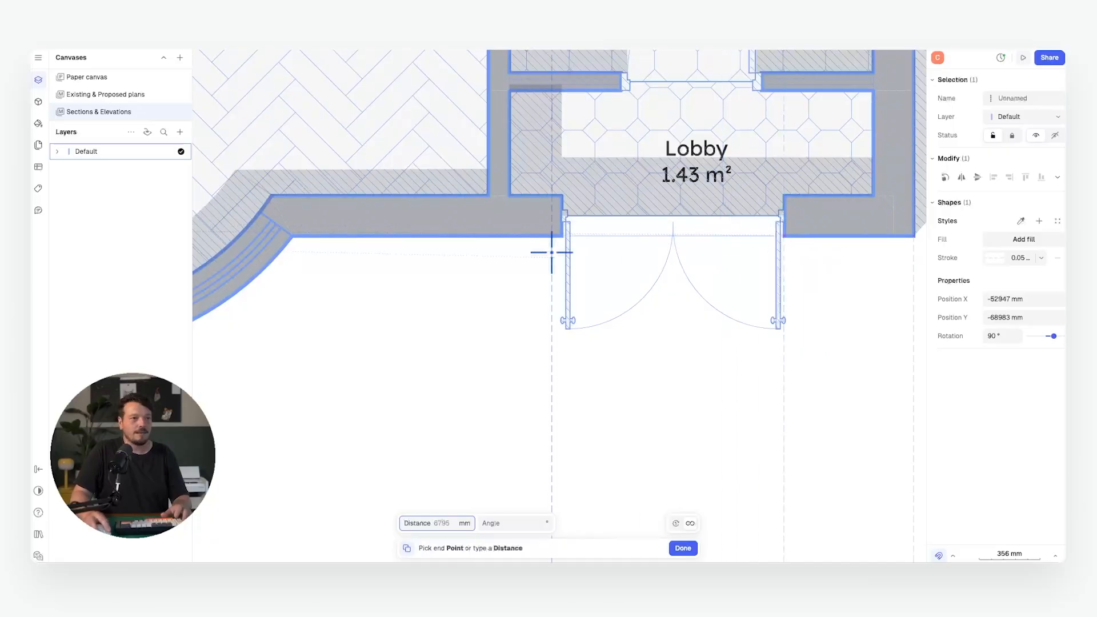
{"action": "scroll", "coordinate": [565, 225], "scroll_direction": "left", "scroll_amount": 10}
{"action": "scroll", "coordinate": [343, 163], "scroll_direction": "down", "scroll_amount": 5}
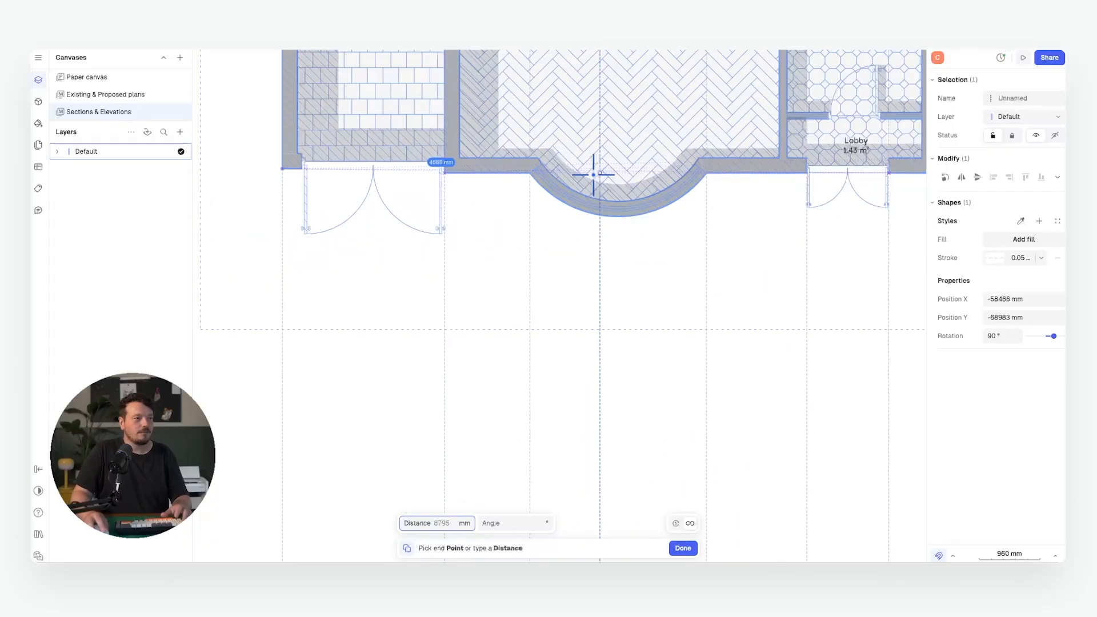
{"action": "scroll", "coordinate": [268, 164], "scroll_direction": "up", "scroll_amount": 8}
{"action": "scroll", "coordinate": [464, 328], "scroll_direction": "down", "scroll_amount": 5}
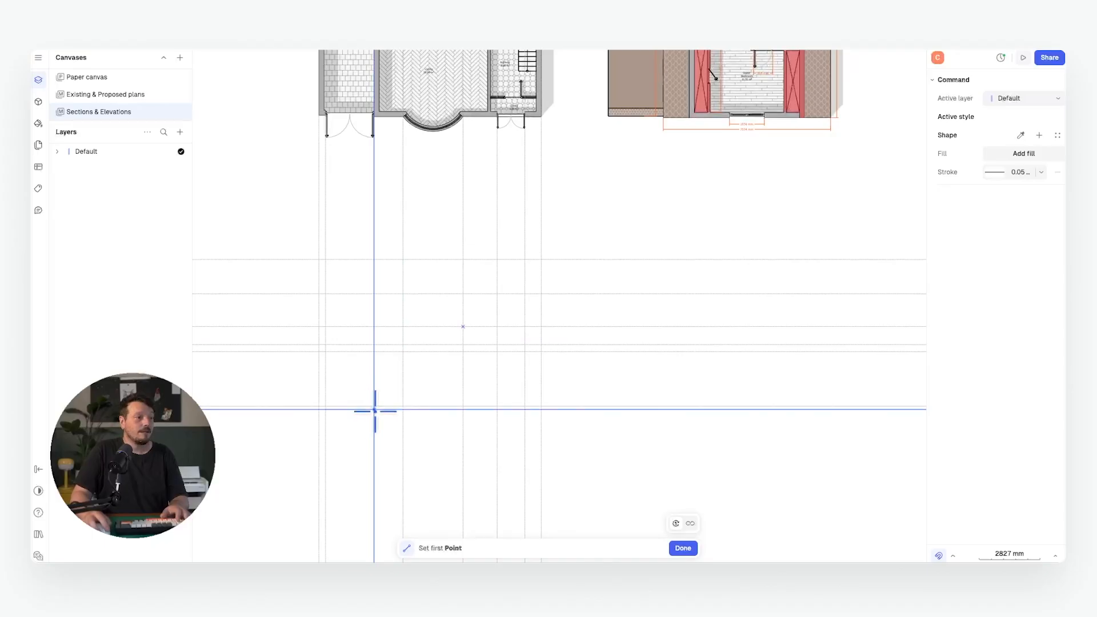
Draw a wall line about 2940 mm high from the ground to the eaves guideline beside the garage and copy it to the opposite house wall
{"action": "left_click", "coordinate": [375, 410]}
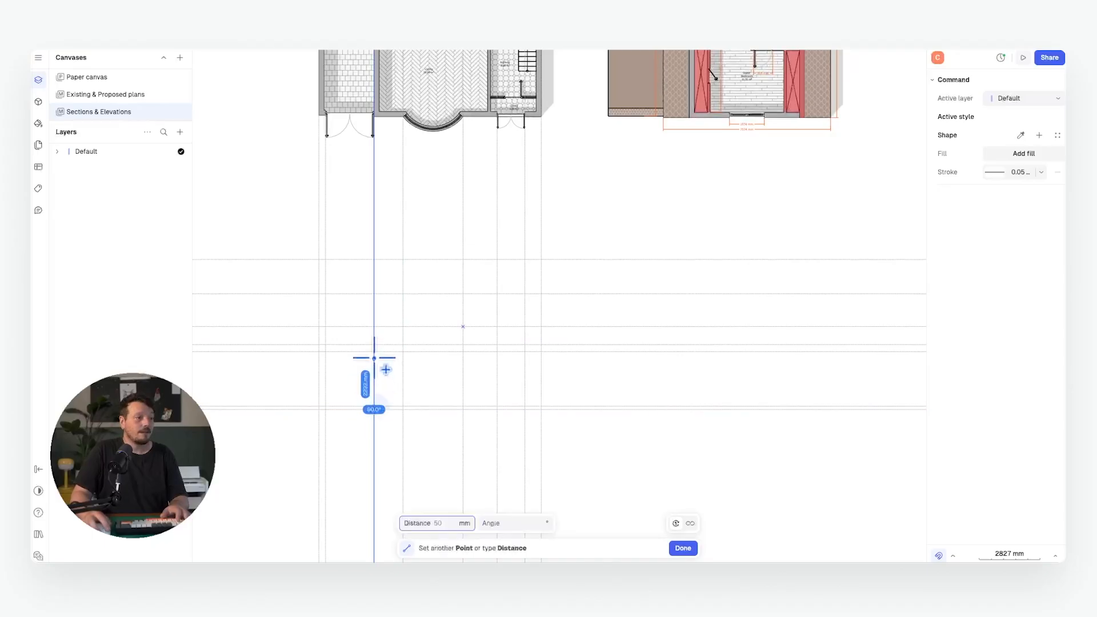
{"action": "left_click", "coordinate": [374, 345]}
{"action": "scroll", "coordinate": [430, 398], "scroll_direction": "up", "scroll_amount": 2}
{"action": "key", "text": "c"}
{"action": "left_click", "coordinate": [362, 334]}
{"action": "left_click", "coordinate": [568, 334]}
{"action": "middle_click_drag", "start_coordinate": [662, 409], "coordinate": [665, 396]}
{"action": "key", "text": "Escape"}
Draw a horizontal ground line about 16378 mm long on the lowest guideline, extending past both sides of the house
{"action": "key", "text": "l"}
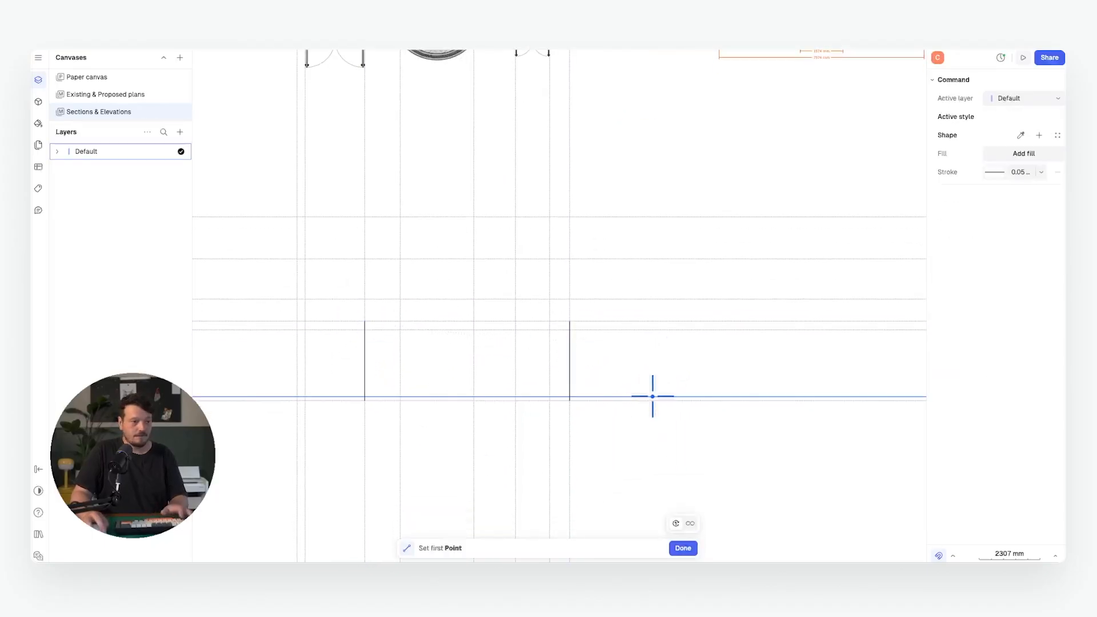
{"action": "left_click", "coordinate": [664, 400]}
{"action": "left_click", "coordinate": [220, 400]}
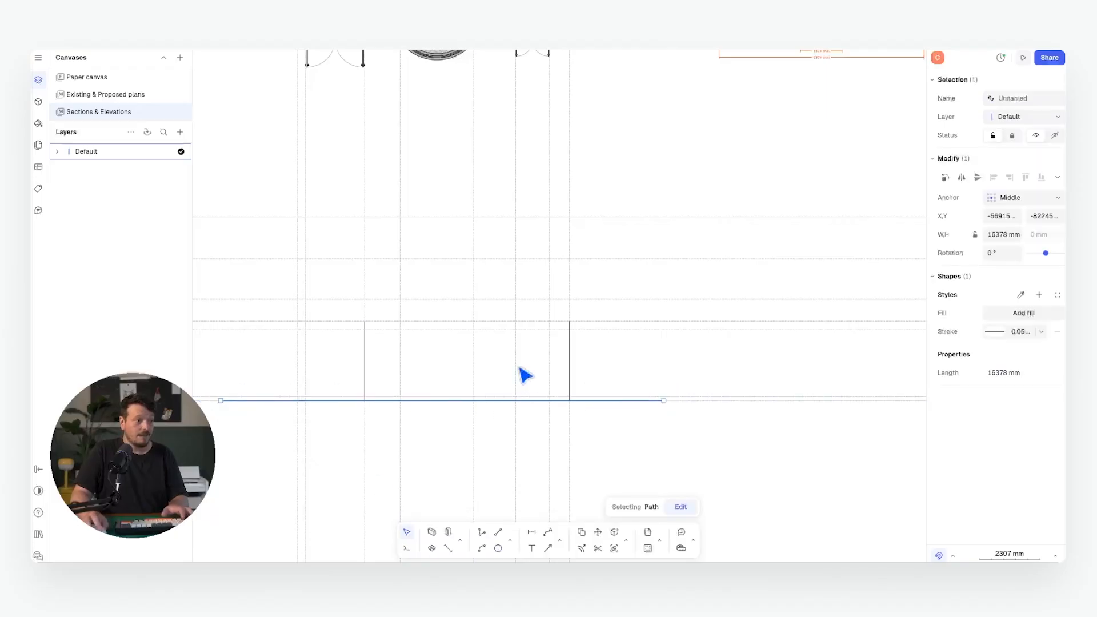
{"action": "key", "text": "Escape"}
Draw a vertical line from the ground to the eaves guideline for the garage's outer wall
{"action": "scroll", "coordinate": [286, 388], "scroll_direction": "up", "scroll_amount": 1}
{"action": "key", "text": "l"}
{"action": "left_click", "coordinate": [300, 405]}
{"action": "left_click", "coordinate": [300, 311]}
Draw a horizontal helper line between the main house walls above the ridge level and a vertical centreline down from its midpoint
{"action": "key", "text": "l"}
{"action": "middle_click_drag", "start_coordinate": [622, 311], "coordinate": [592, 352]}
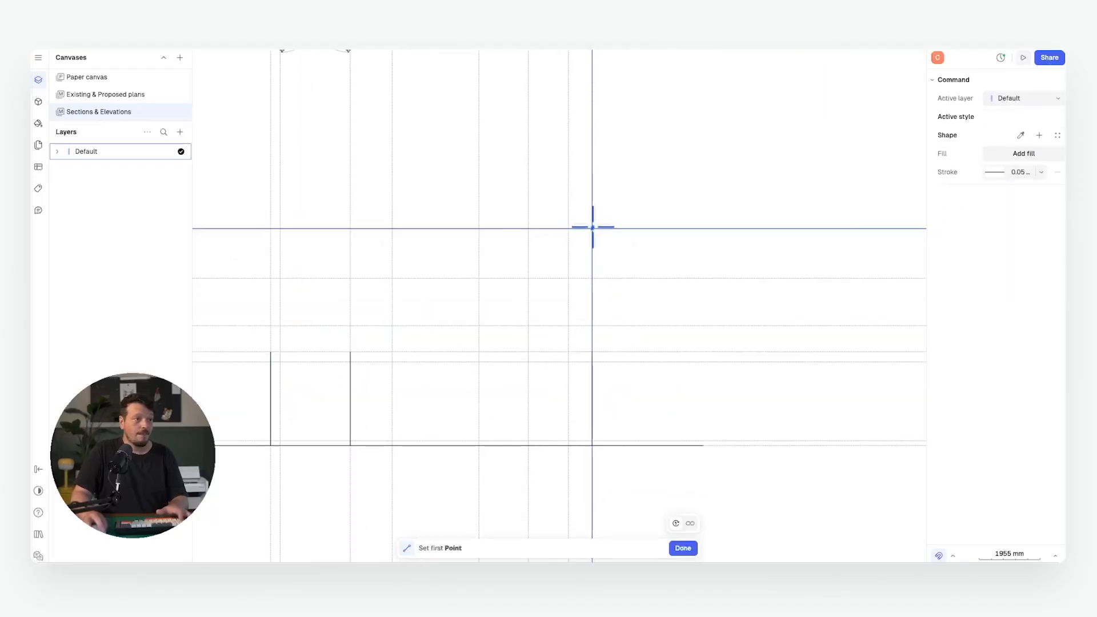
{"action": "middle_click_drag", "start_coordinate": [470, 177], "coordinate": [455, 233]}
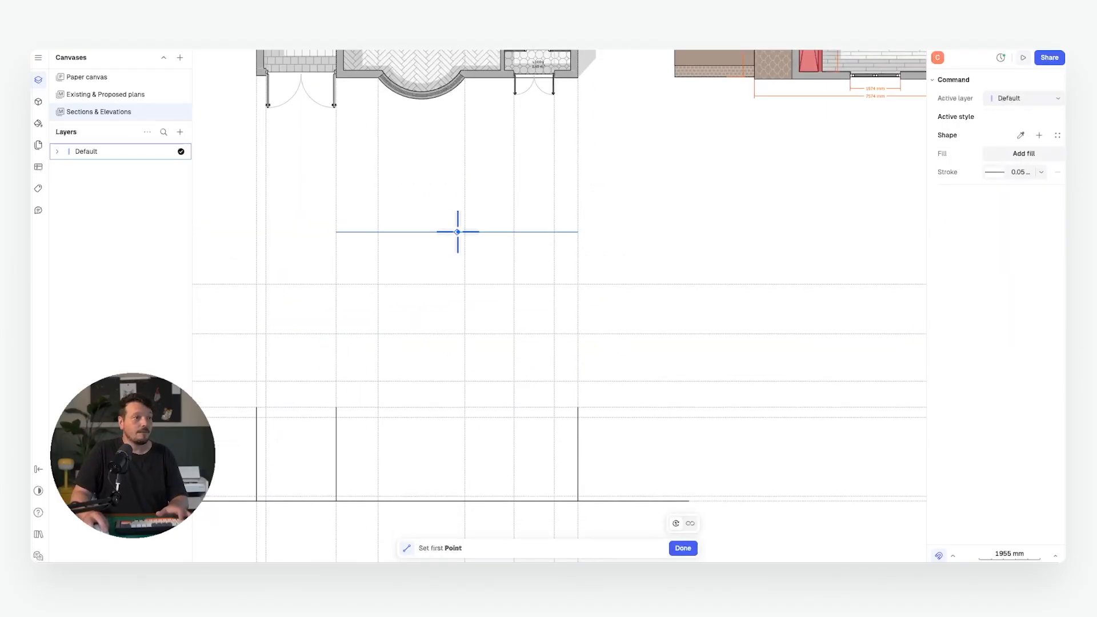
{"action": "left_click", "coordinate": [457, 232]}
{"action": "left_click", "coordinate": [456, 396]}
{"action": "middle_click_drag", "start_coordinate": [455, 289], "coordinate": [557, 289]}
{"action": "key", "text": "l"}
{"action": "left_click", "coordinate": [555, 284]}
{"action": "scroll", "coordinate": [555, 284], "scroll_direction": "down", "scroll_amount": 5}
{"action": "scroll", "coordinate": [427, 328], "scroll_direction": "up", "scroll_amount": 5}
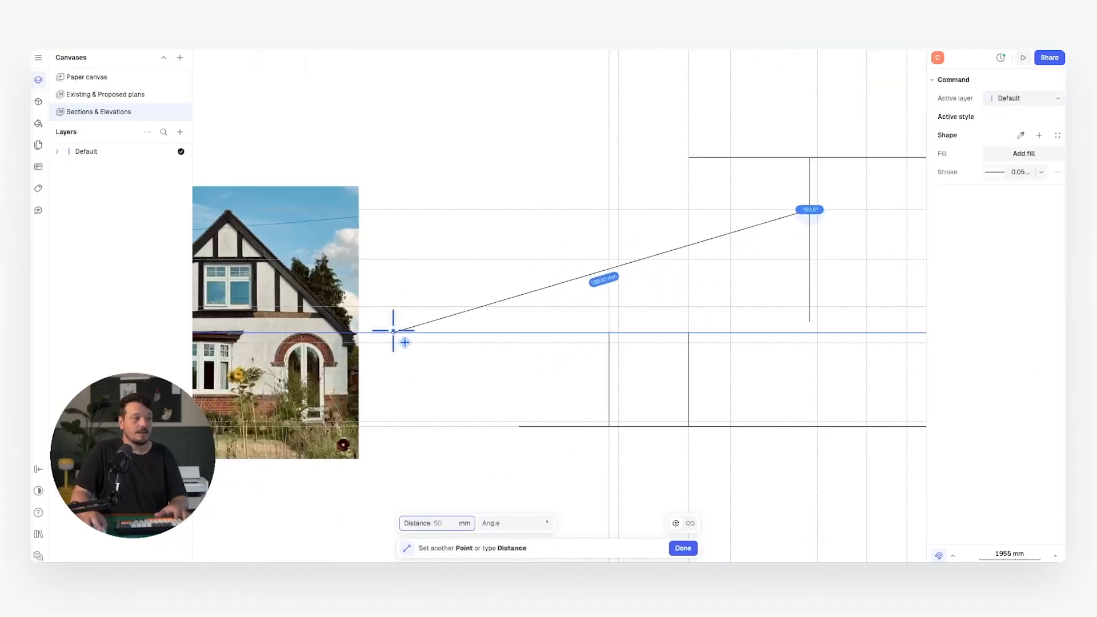
{"action": "scroll", "coordinate": [320, 332], "scroll_direction": "up", "scroll_amount": 5}
{"action": "scroll", "coordinate": [453, 321], "scroll_direction": "up", "scroll_amount": 3}
{"action": "scroll", "coordinate": [283, 326], "scroll_direction": "down", "scroll_amount": 7}
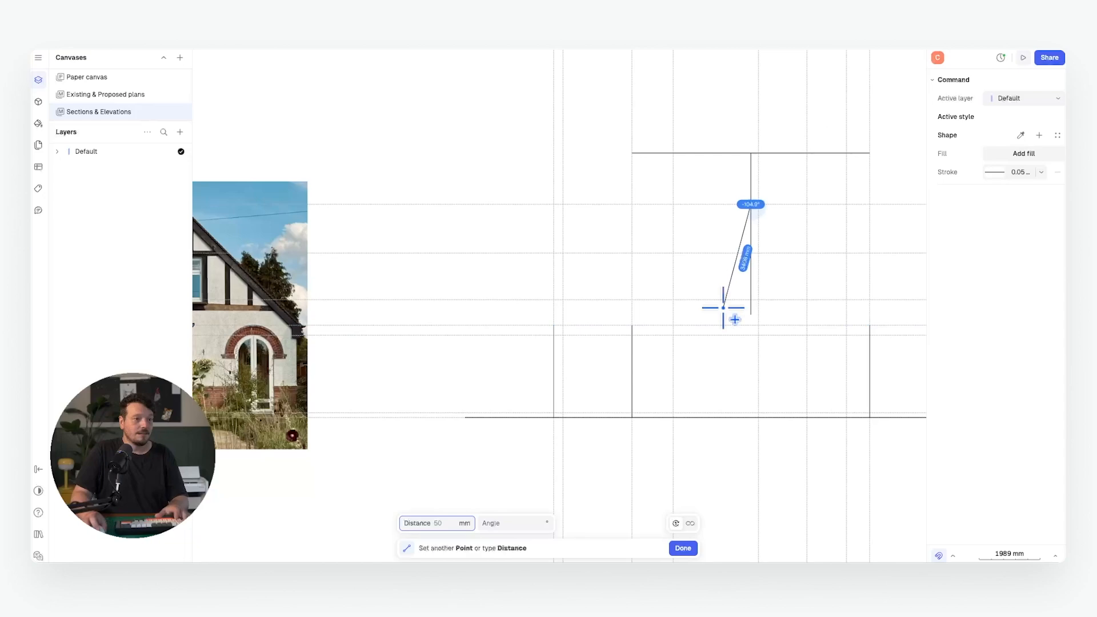
{"action": "middle_click_drag", "start_coordinate": [666, 321], "coordinate": [448, 350]}
{"action": "scroll", "coordinate": [434, 358], "scroll_direction": "up", "scroll_amount": 5}
{"action": "key", "text": "Escape"}
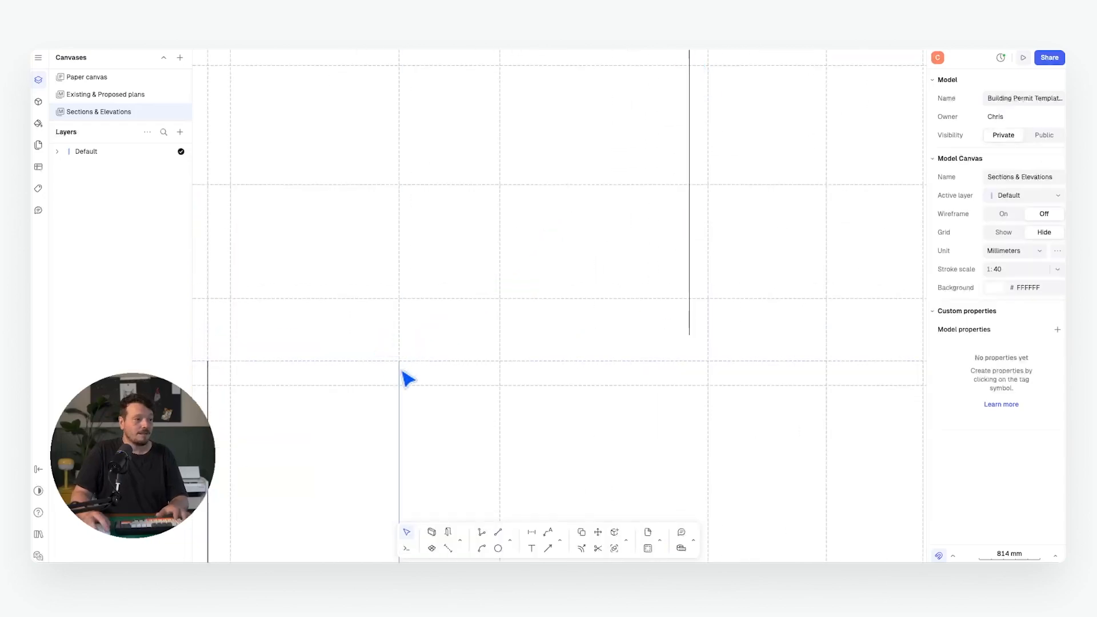
Copy the main house wall line on the garage side 150 mm outwards for the eaves overhang
{"action": "left_click", "coordinate": [399, 379]}
{"action": "key", "text": "c"}
{"action": "left_click", "coordinate": [400, 361]}
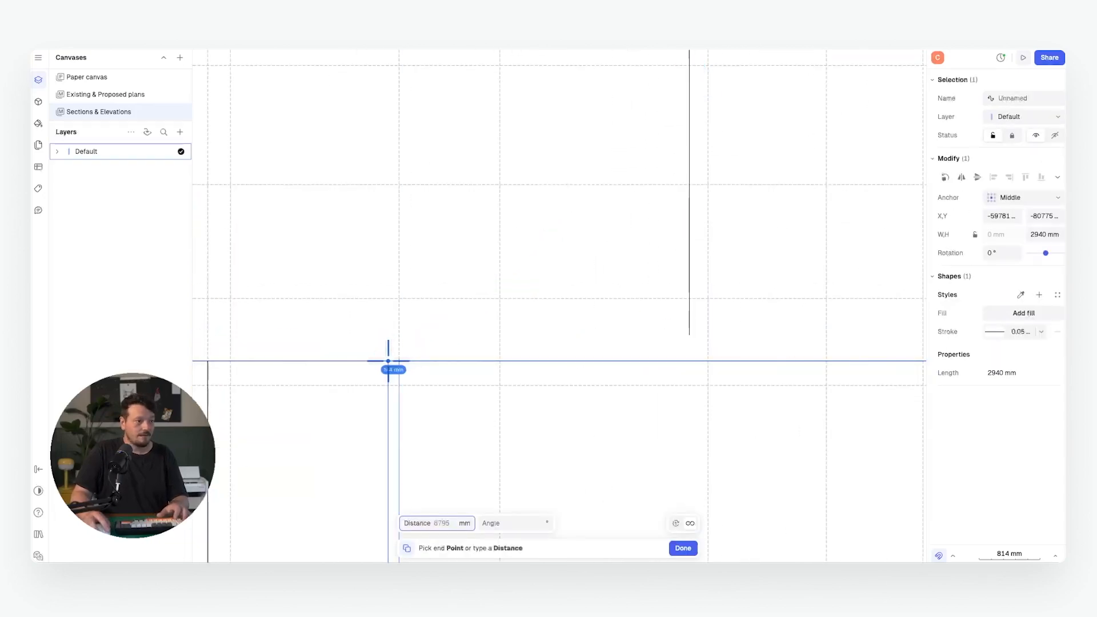
{"action": "type", "text": "150"}
{"action": "key", "text": "Tab"}
{"action": "key", "text": "Return"}
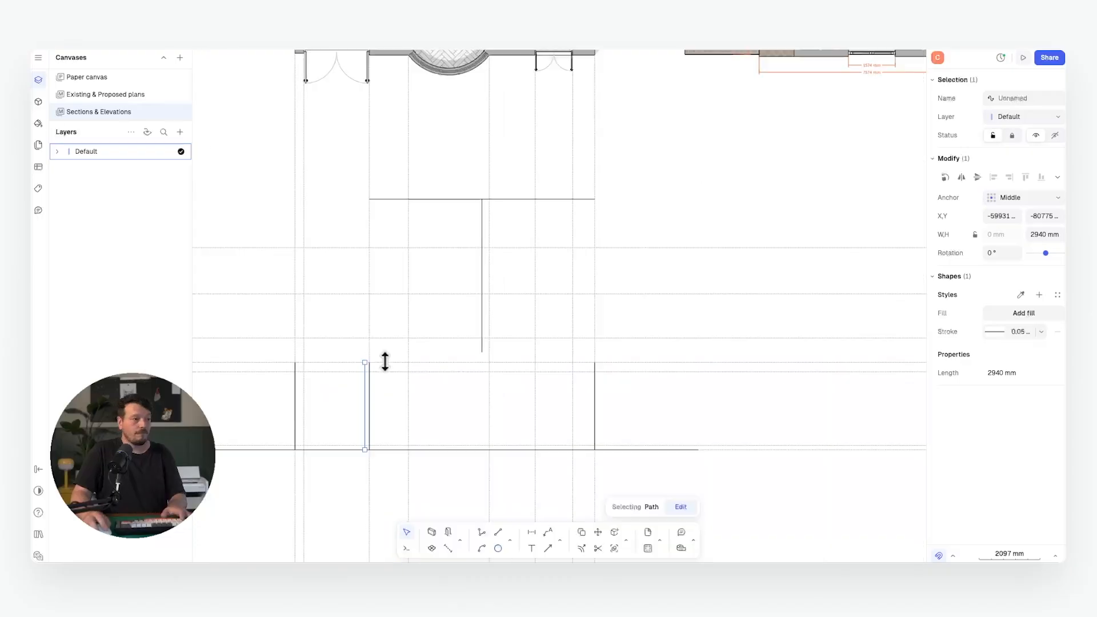
Copy the main house wall line on the entrance side 150 mm outwards for the opposite eaves overhang
{"action": "key", "text": "c"}
{"action": "left_click", "coordinate": [615, 363]}
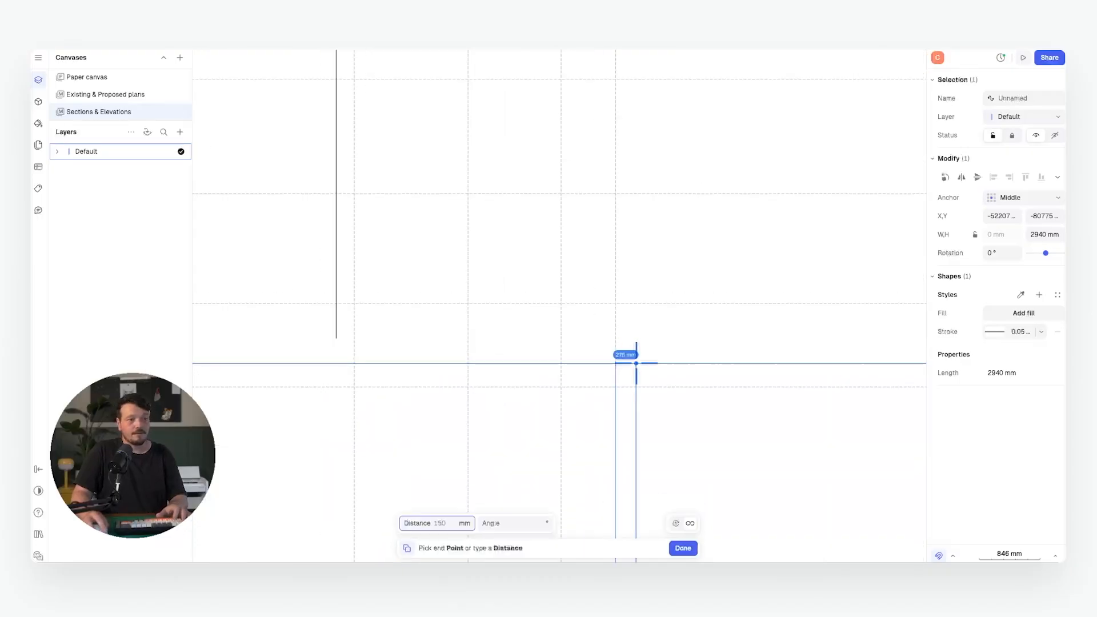
{"action": "type", "text": "150"}
{"action": "key", "text": "Tab"}
{"action": "key", "text": "Return"}
Draw both roof slopes from the tops of the offset overhang lines to the ridge on the centreline
{"action": "key", "text": "l"}
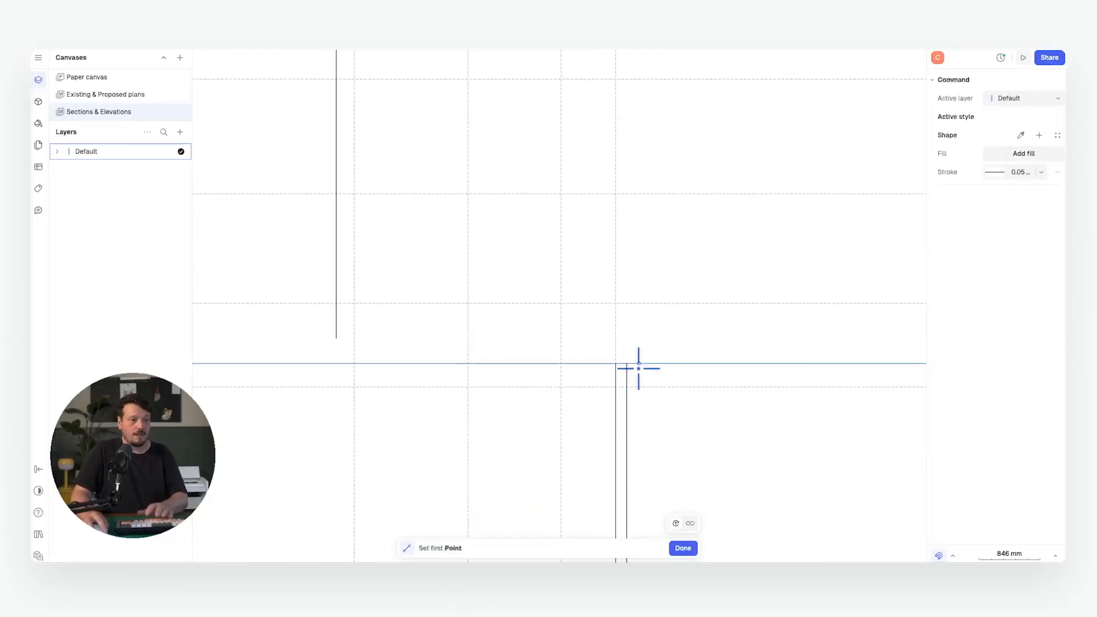
{"action": "left_click", "coordinate": [627, 363]}
{"action": "scroll", "coordinate": [627, 365], "scroll_direction": "down", "scroll_amount": 3}
{"action": "left_click", "coordinate": [408, 150]}
{"action": "middle_click_drag", "start_coordinate": [408, 151], "coordinate": [568, 137]}
{"action": "key", "text": "l"}
{"action": "left_click", "coordinate": [567, 137]}
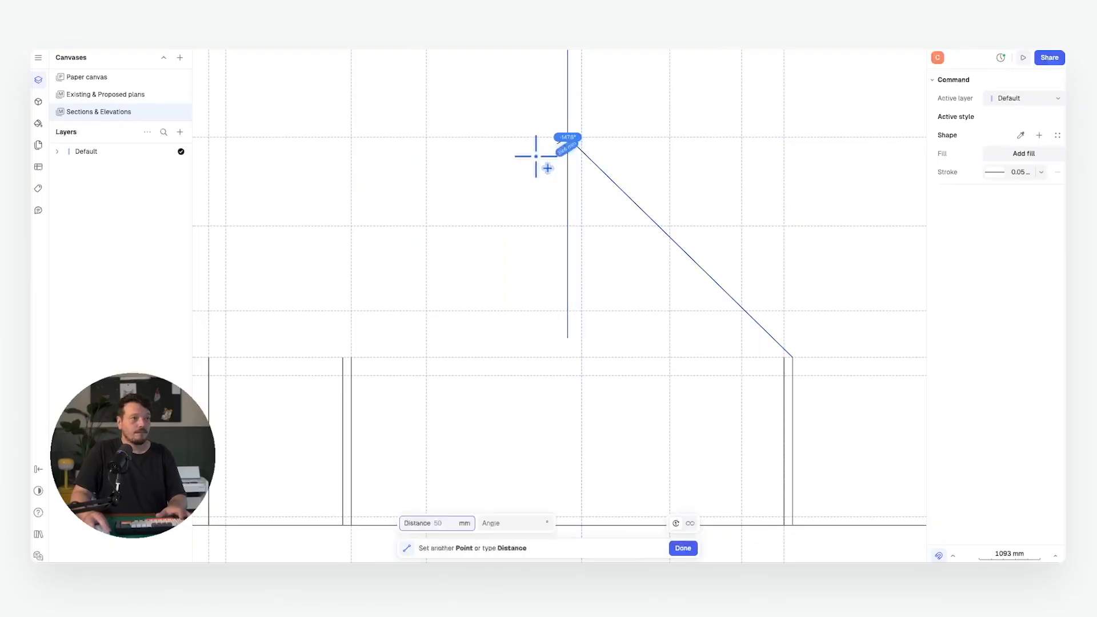
{"action": "left_click", "coordinate": [342, 357]}
Close both eaves with short horizontal lines on the guideline below and trim the garage-side overhang line underneath
{"action": "key", "text": "l"}
{"action": "key", "text": "Escape"}
{"action": "key", "text": "l"}
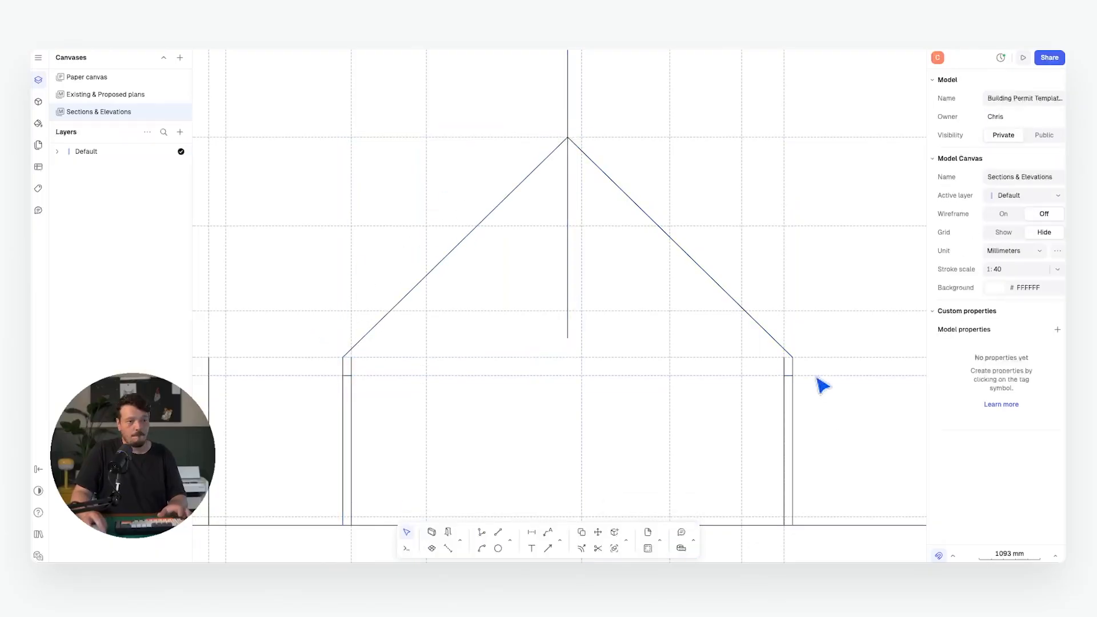
{"action": "left_click", "coordinate": [817, 378]}
{"action": "key", "text": "t"}
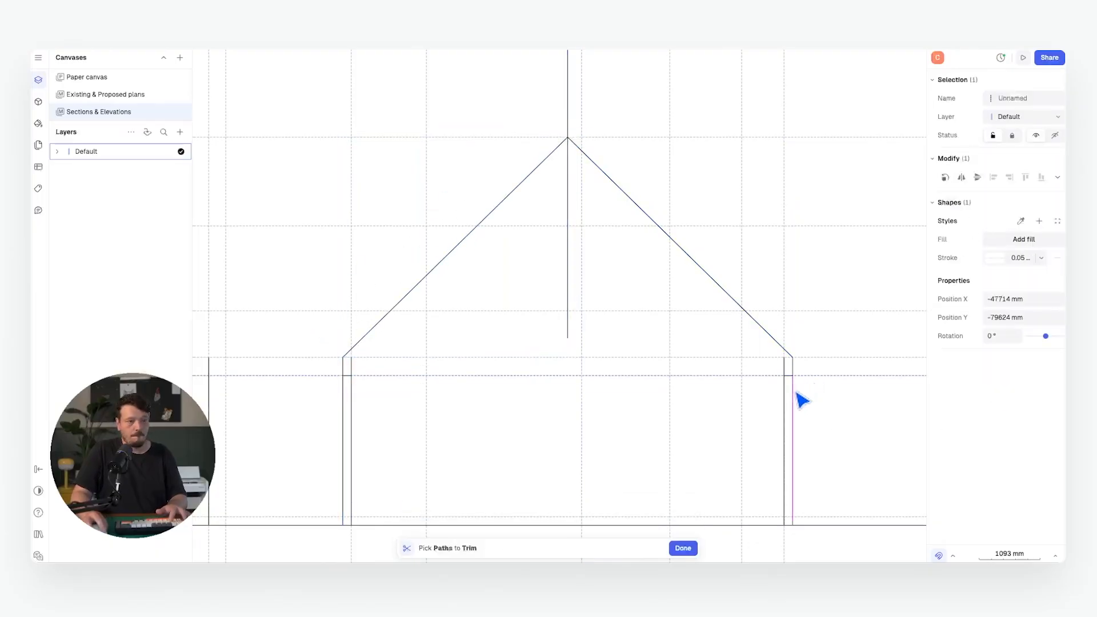
{"action": "left_click", "coordinate": [343, 393]}
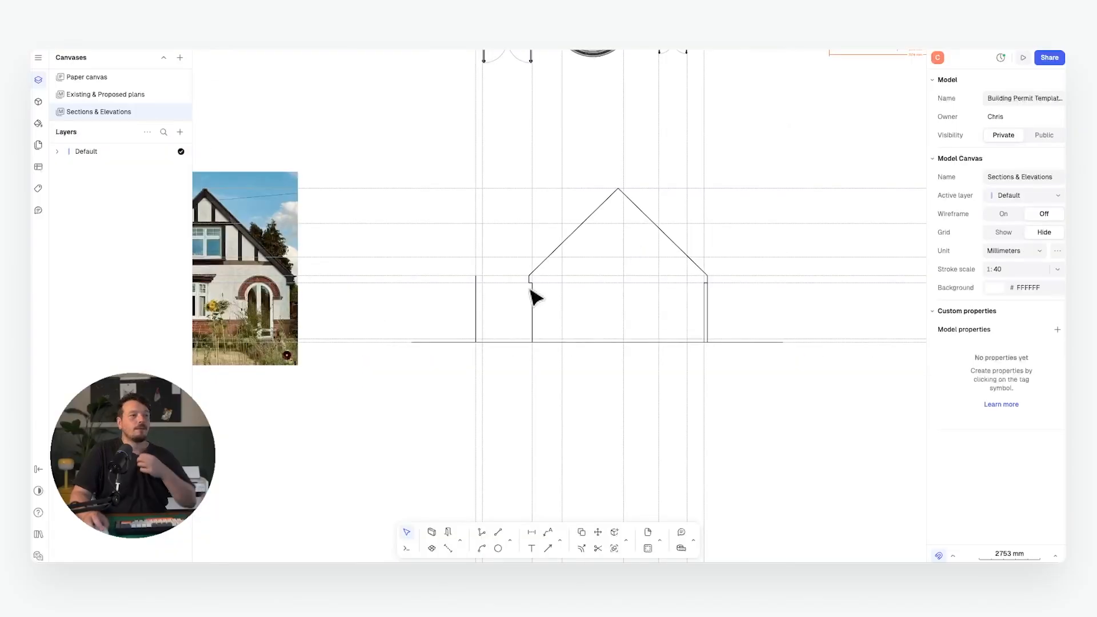
Draw a rectangle for the bay window between its vertical guidelines, from the window head guideline down to the floor level guideline
{"action": "middle_click_drag", "start_coordinate": [529, 288], "coordinate": [638, 263]}
{"action": "scroll", "coordinate": [306, 254], "scroll_direction": "up", "scroll_amount": 5}
{"action": "scroll", "coordinate": [306, 273], "scroll_direction": "down", "scroll_amount": 2}
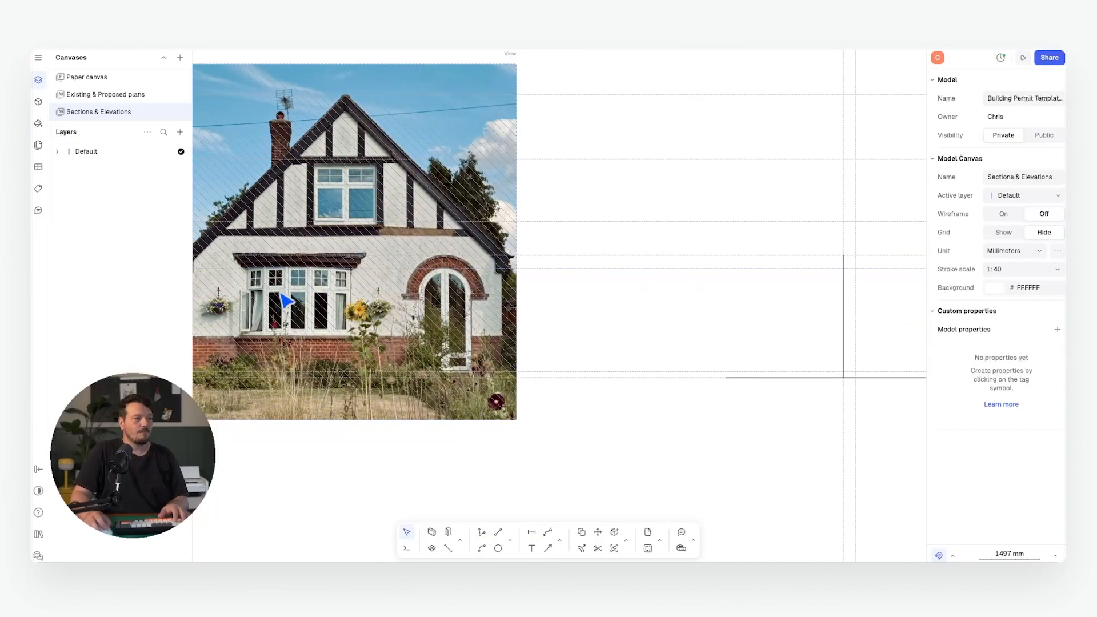
{"action": "scroll", "coordinate": [255, 281], "scroll_direction": "right", "scroll_amount": 10}
{"action": "scroll", "coordinate": [623, 299], "scroll_direction": "left", "scroll_amount": 2}
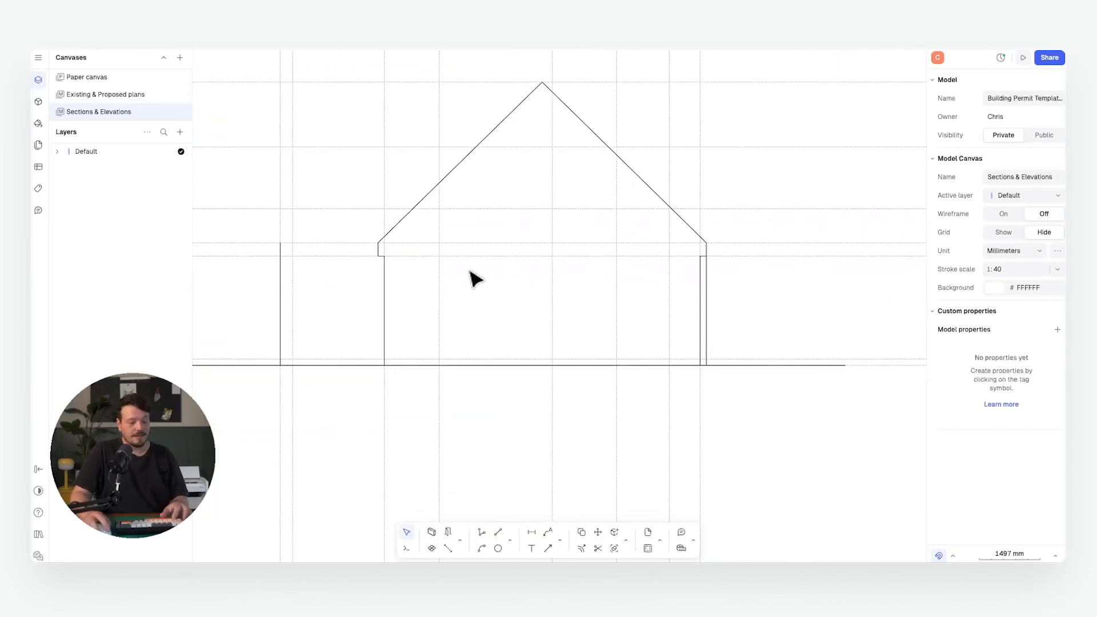
{"action": "scroll", "coordinate": [474, 278], "scroll_direction": "up", "scroll_amount": 2}
{"action": "left_click", "coordinate": [509, 541]}
{"action": "left_click", "coordinate": [547, 502]}
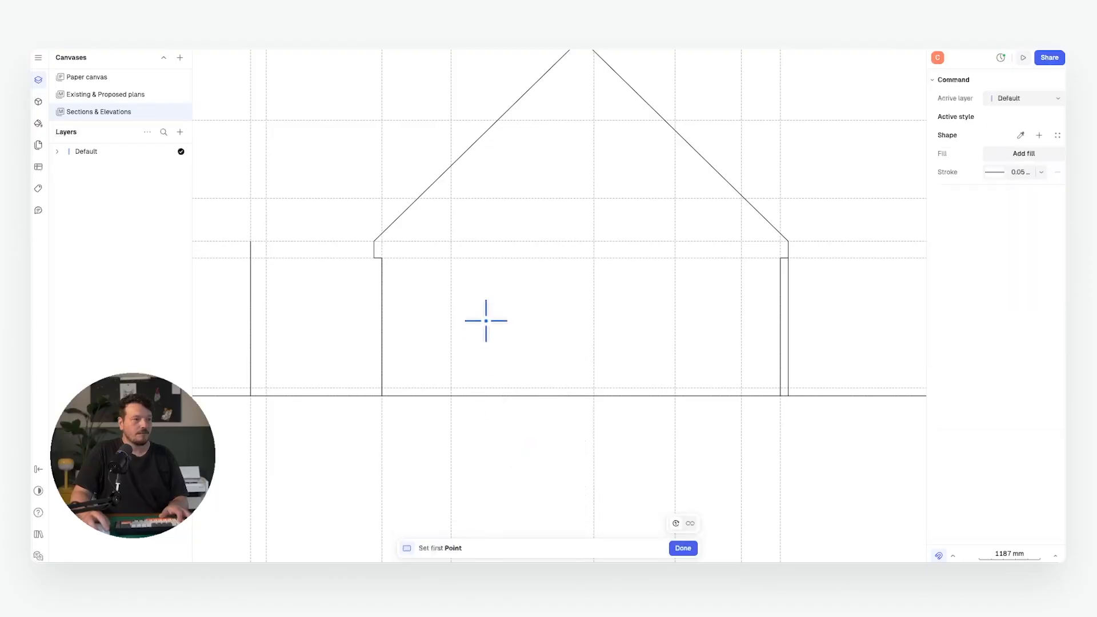
{"action": "left_click", "coordinate": [451, 258]}
{"action": "left_click", "coordinate": [593, 388]}
Draw a rectangle of about 1260 by 2471 mm for the entrance door between its vertical guidelines
{"action": "key", "text": "r"}
{"action": "left_click", "coordinate": [678, 258]}
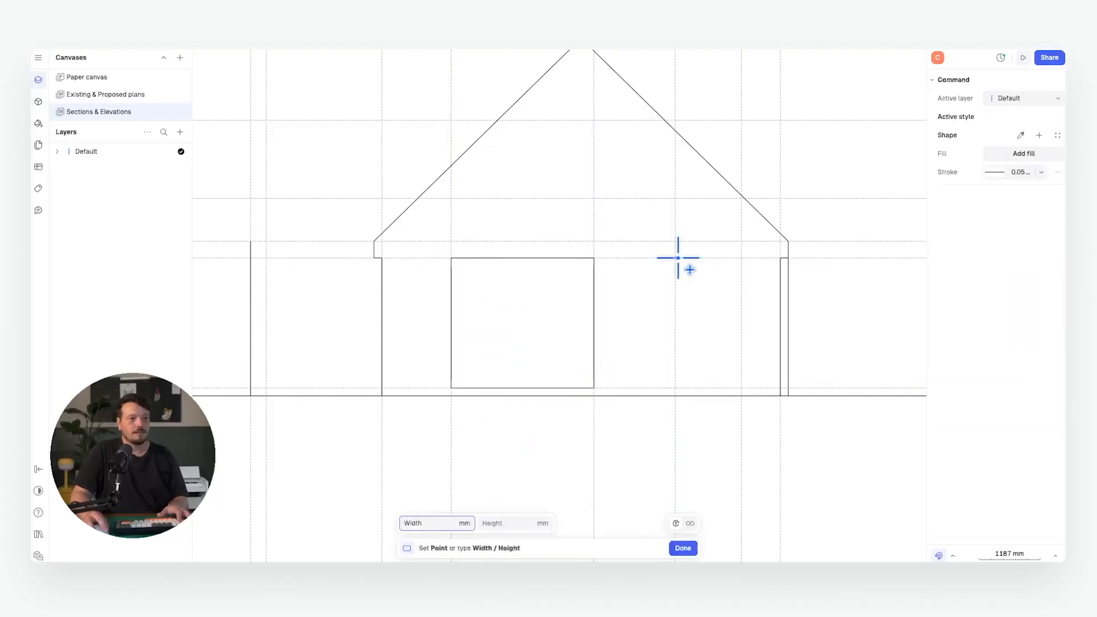
{"action": "left_click", "coordinate": [741, 388]}
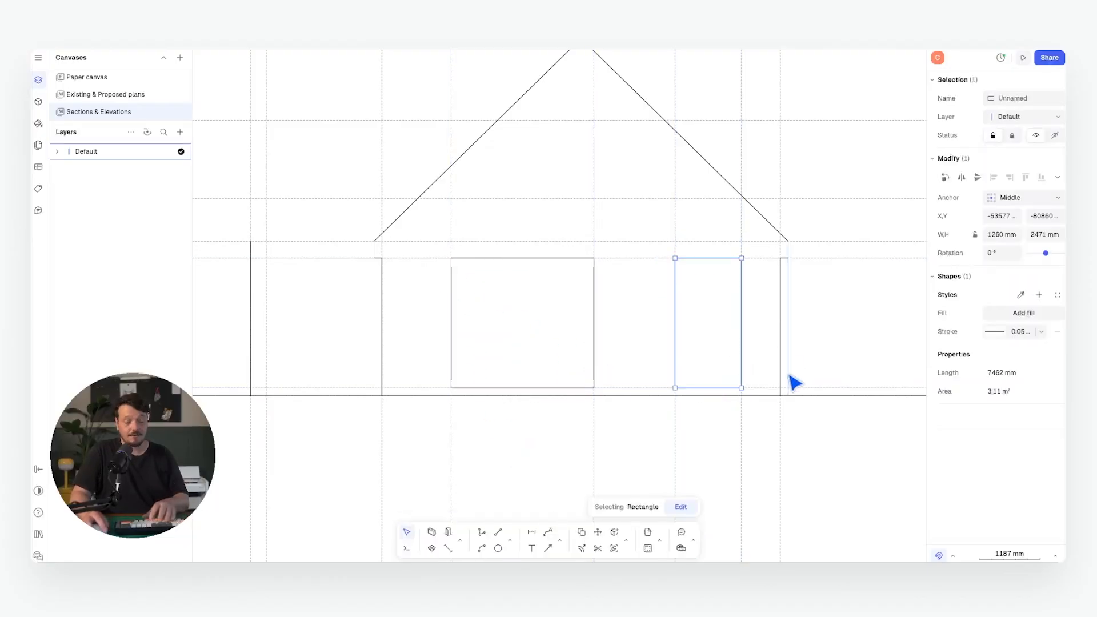
Draw a floor level line about 7574 mm long between the two main house walls
{"action": "key", "text": "l"}
{"action": "left_click", "coordinate": [780, 387]}
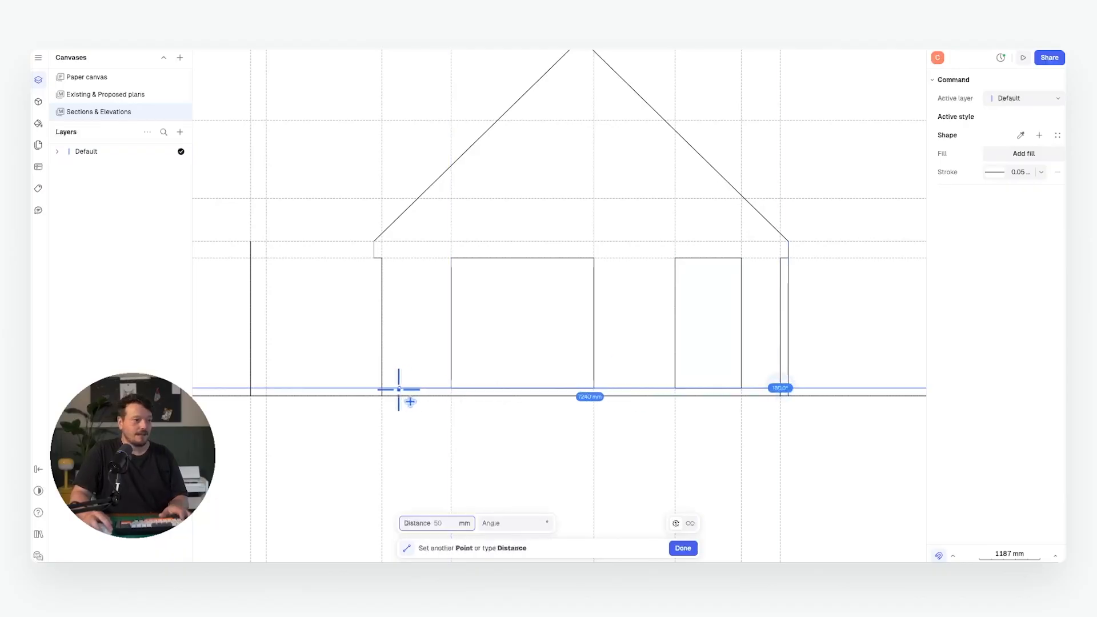
{"action": "left_click", "coordinate": [382, 388]}
{"action": "key", "text": "Escape"}
{"action": "key", "text": "Escape"}
{"action": "scroll", "coordinate": [549, 343], "scroll_direction": "down", "scroll_amount": 3}
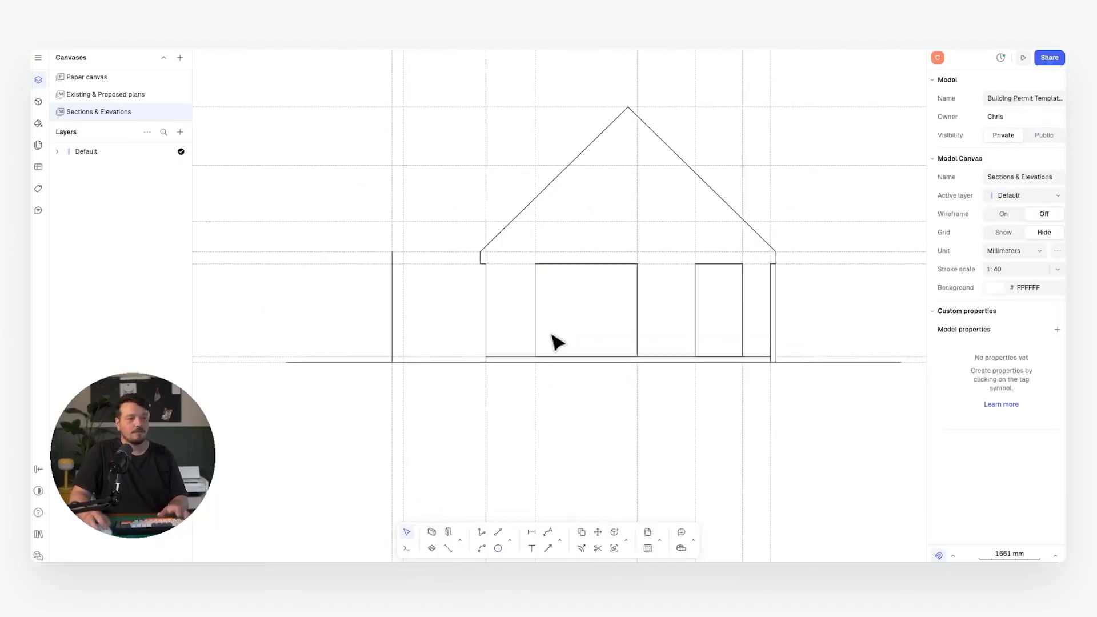
Measure the height from floor level to the top of the brick plinth on the front photo
{"action": "scroll", "coordinate": [629, 320], "scroll_direction": "down", "scroll_amount": 3}
{"action": "scroll", "coordinate": [633, 322], "scroll_direction": "right", "scroll_amount": 2}
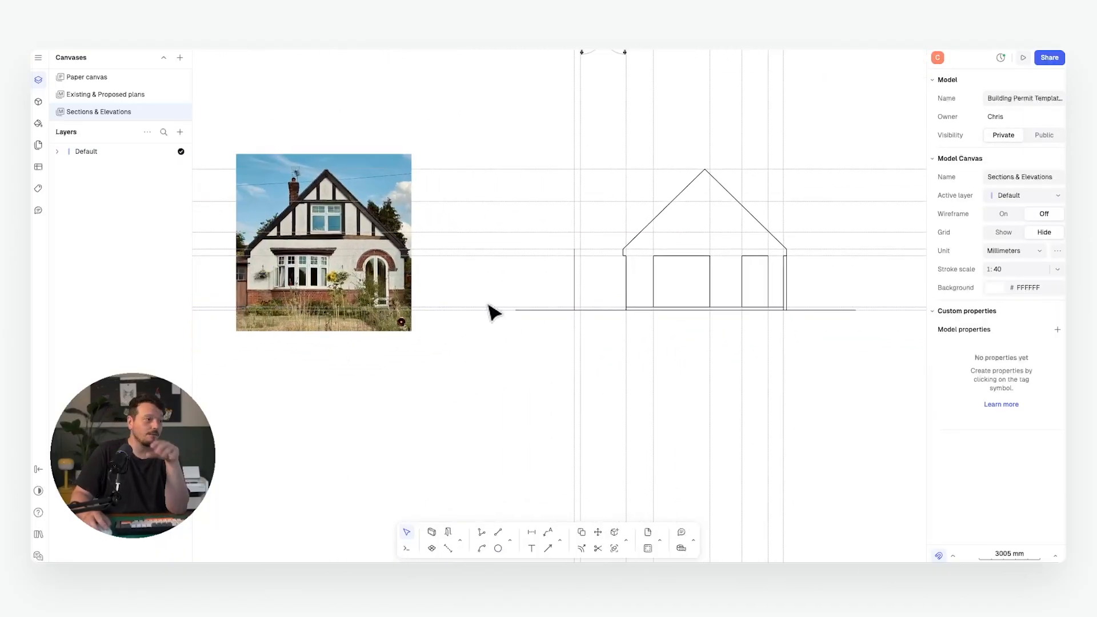
{"action": "scroll", "coordinate": [367, 299], "scroll_direction": "up", "scroll_amount": 5}
{"action": "key", "text": "l"}
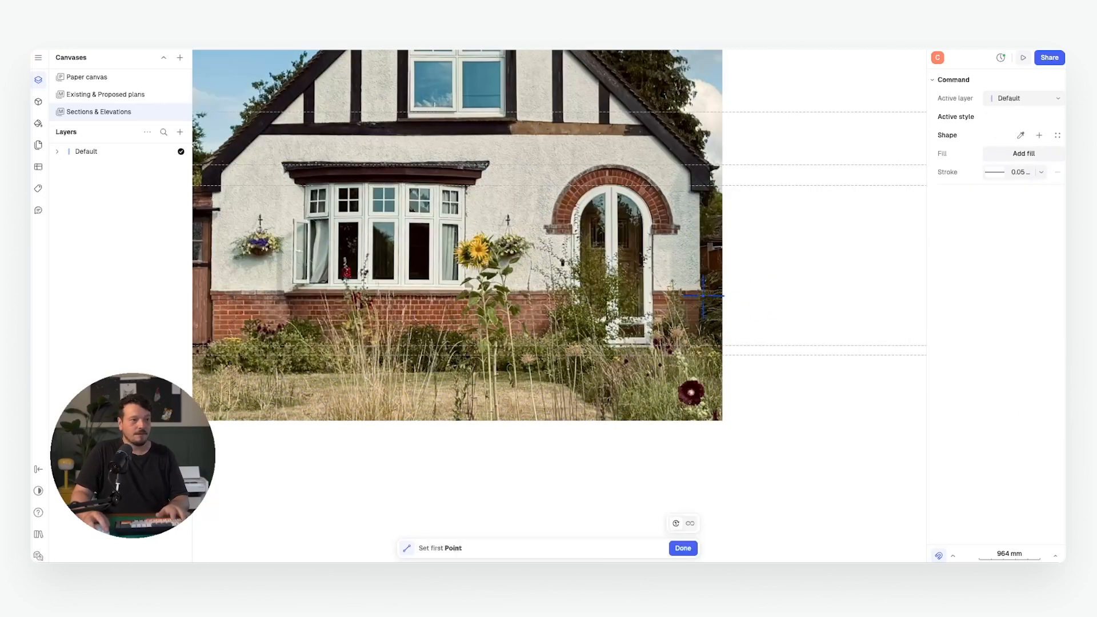
{"action": "left_click", "coordinate": [714, 301]}
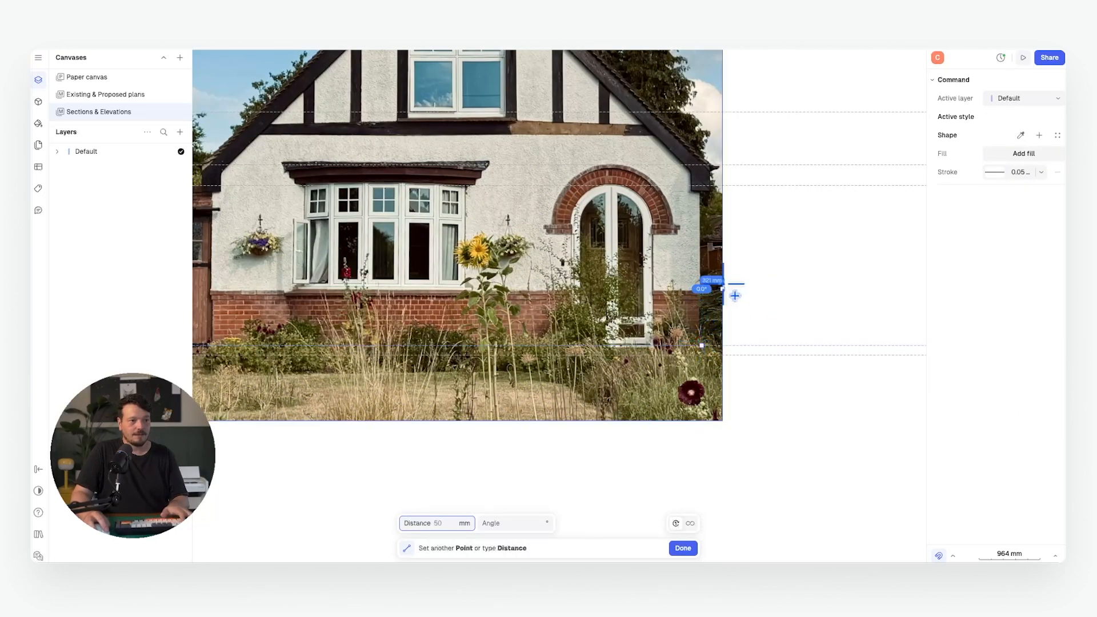
{"action": "scroll", "coordinate": [705, 299], "scroll_direction": "right", "scroll_amount": 15}
{"action": "key", "text": "Escape"}
Copy the floor level line 900 mm upwards to mark the top of the brick plinth
{"action": "scroll", "coordinate": [619, 325], "scroll_direction": "up", "scroll_amount": 2}
{"action": "left_click", "coordinate": [619, 326]}
{"action": "key", "text": "c"}
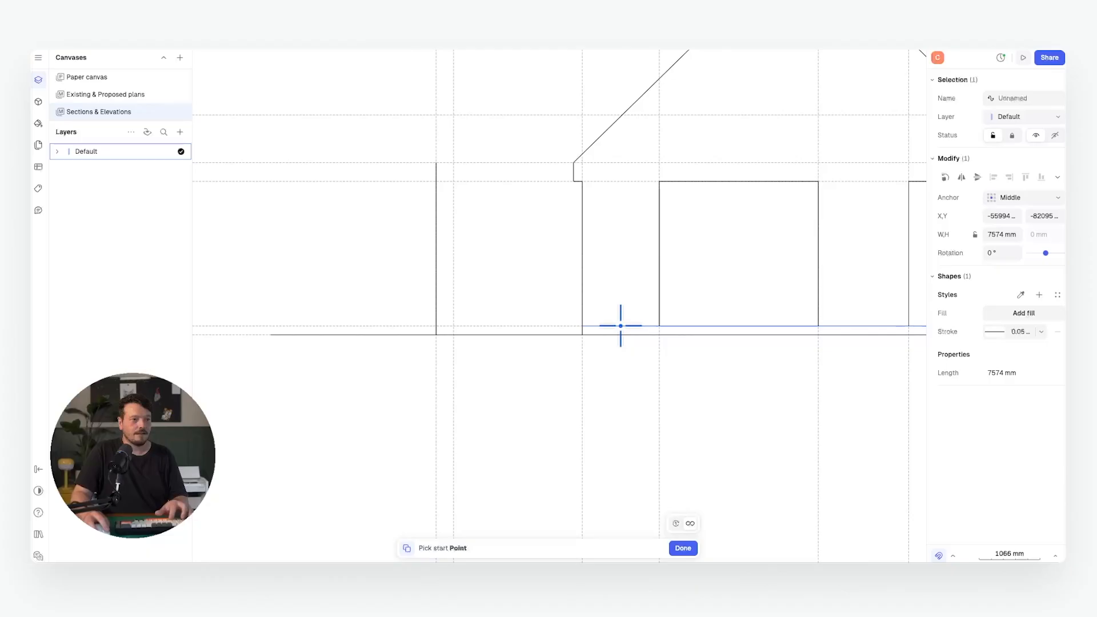
{"action": "left_click", "coordinate": [619, 325]}
{"action": "type", "text": "900"}
{"action": "key", "text": "Tab"}
{"action": "key", "text": "Return"}
Trim the brick plinth line where it crosses the bay window and entrance door rectangles
{"action": "middle_click_drag", "start_coordinate": [619, 283], "coordinate": [232, 314]}
{"action": "left_click", "coordinate": [532, 269]}
{"action": "left_click", "coordinate": [438, 265], "text": "shift"}
{"action": "key", "text": "t"}
{"action": "left_click_drag", "start_coordinate": [398, 270], "coordinate": [384, 327]}
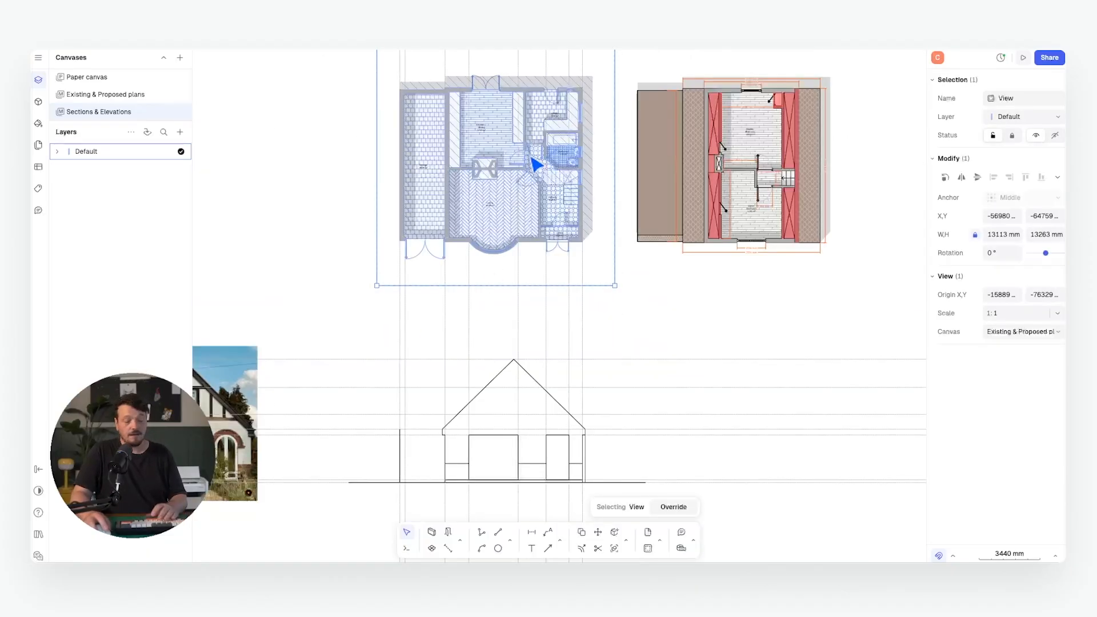
Move the ground floor plan view aside and align the upper floor plan view with the vertical guidelines above the elevation
{"action": "key", "text": "m"}
{"action": "left_click", "coordinate": [529, 165]}
{"action": "scroll", "coordinate": [434, 160], "scroll_direction": "left", "scroll_amount": 3}
{"action": "scroll", "coordinate": [902, 246], "scroll_direction": "up", "scroll_amount": 5}
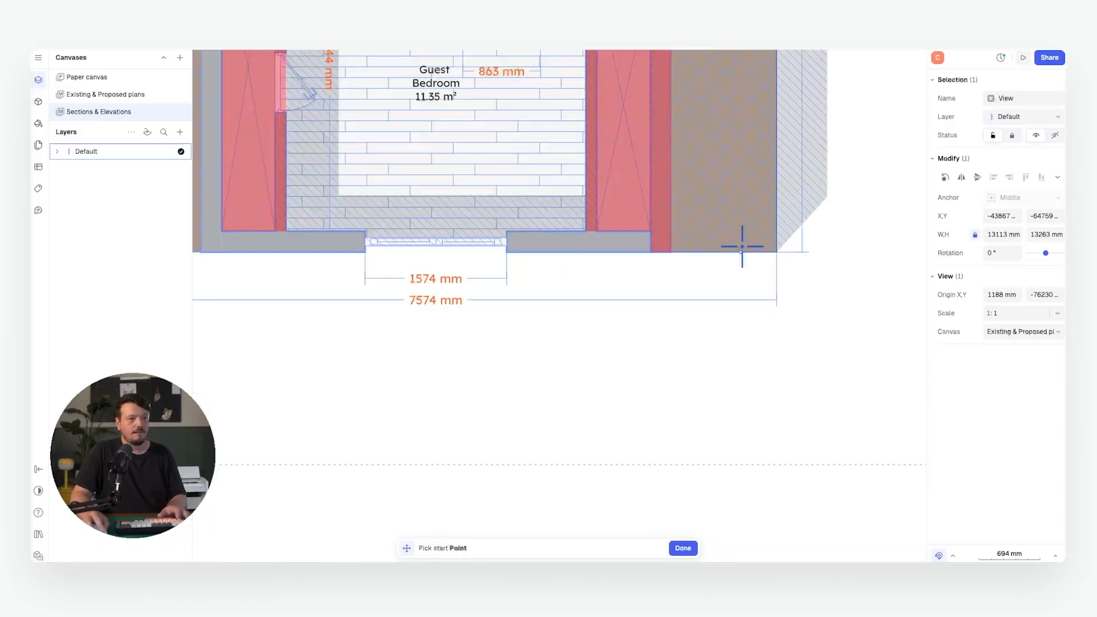
{"action": "scroll", "coordinate": [639, 251], "scroll_direction": "down", "scroll_amount": 4}
{"action": "left_click", "coordinate": [639, 251]}
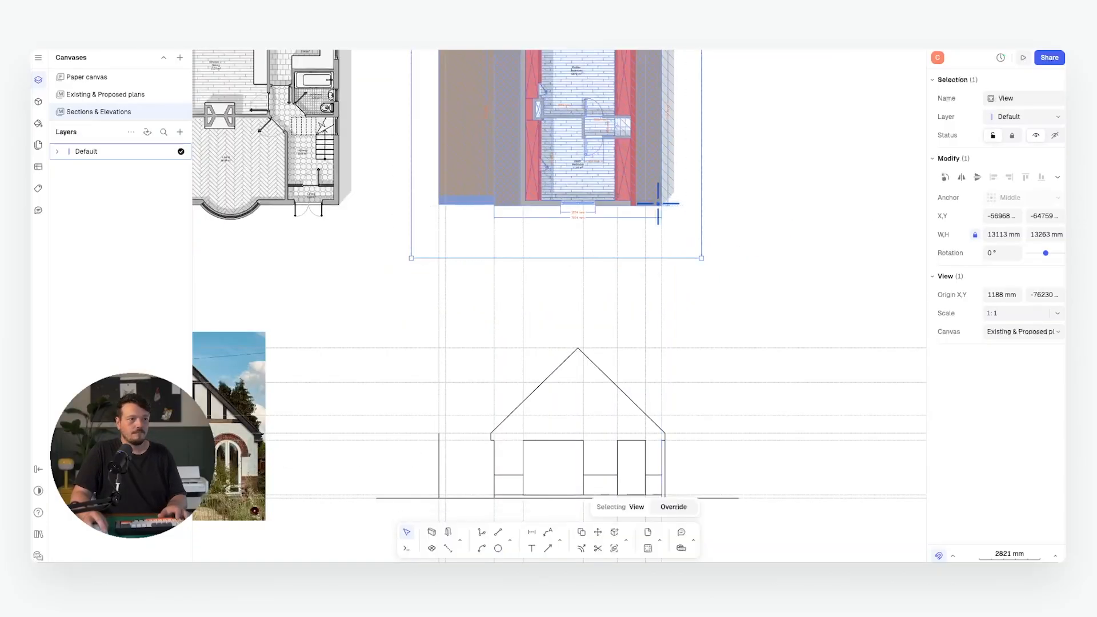
Move two vertical guidelines onto the two sides of the guest bedroom window opening in the upper floor plan
{"action": "left_click", "coordinate": [594, 196]}
{"action": "scroll", "coordinate": [595, 194], "scroll_direction": "up", "scroll_amount": 5}
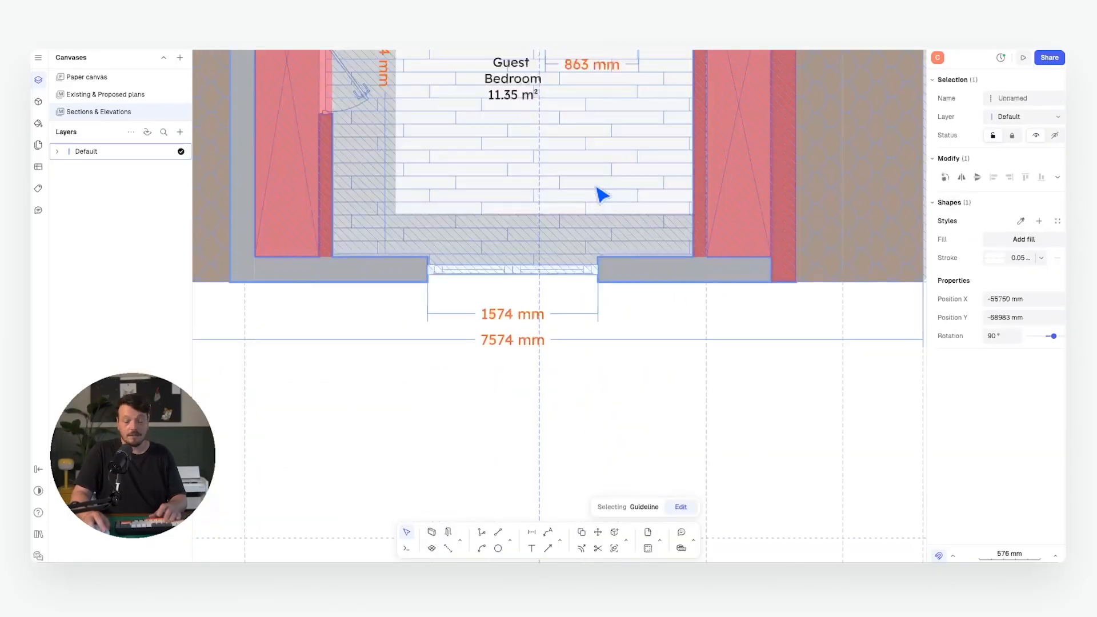
{"action": "scroll", "coordinate": [595, 189], "scroll_direction": "down", "scroll_amount": 1}
{"action": "key", "text": "m"}
{"action": "left_click", "coordinate": [547, 181]}
{"action": "left_click", "coordinate": [721, 289]}
{"action": "left_click", "coordinate": [717, 296]}
{"action": "key", "text": "m"}
{"action": "left_click", "coordinate": [715, 273]}
{"action": "left_click", "coordinate": [608, 266]}
Draw a 1574 by 1485 mm rectangle for the upper floor window in the gable, between the window guidelines
{"action": "scroll", "coordinate": [583, 208], "scroll_direction": "down", "scroll_amount": 8}
{"action": "scroll", "coordinate": [572, 337], "scroll_direction": "up", "scroll_amount": 2}
{"action": "key", "text": "r"}
{"action": "left_click", "coordinate": [542, 253]}
{"action": "left_click", "coordinate": [492, 299]}
{"action": "middle_click_drag", "start_coordinate": [492, 286], "coordinate": [709, 242]}
{"action": "scroll", "coordinate": [710, 242], "scroll_direction": "down", "scroll_amount": 2}
{"action": "scroll", "coordinate": [766, 213], "scroll_direction": "up", "scroll_amount": 2}
{"action": "middle_click_drag", "start_coordinate": [766, 213], "coordinate": [702, 227]}
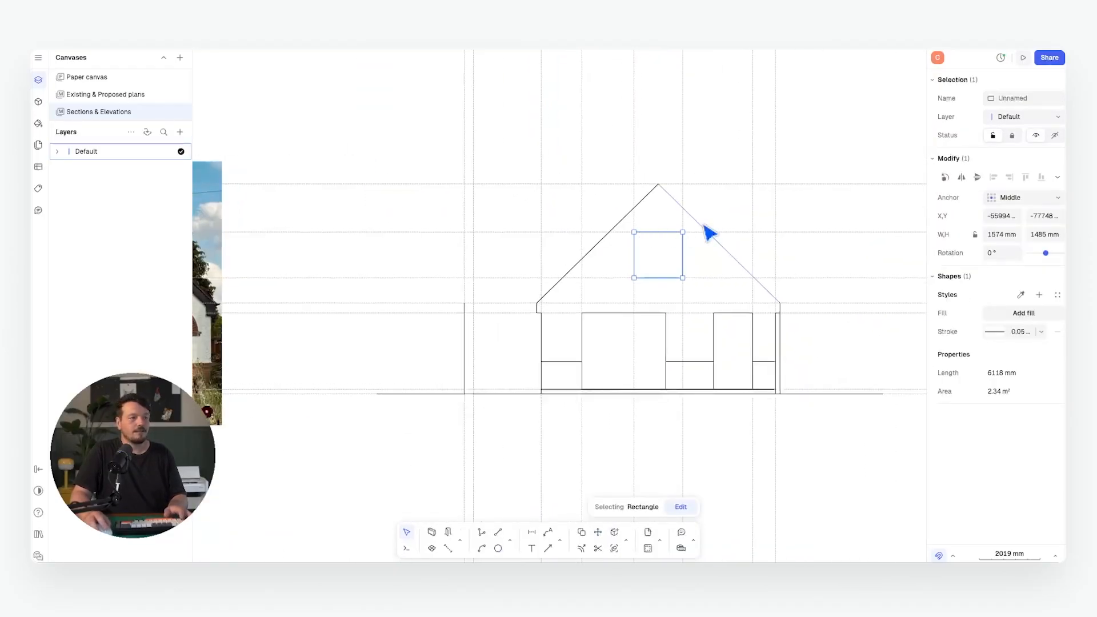
{"action": "left_click", "coordinate": [705, 208]}
Draw a 2496 mm horizontal line across the top of the garage beside the house's front elevation
{"action": "middle_click_drag", "start_coordinate": [567, 192], "coordinate": [576, 225]}
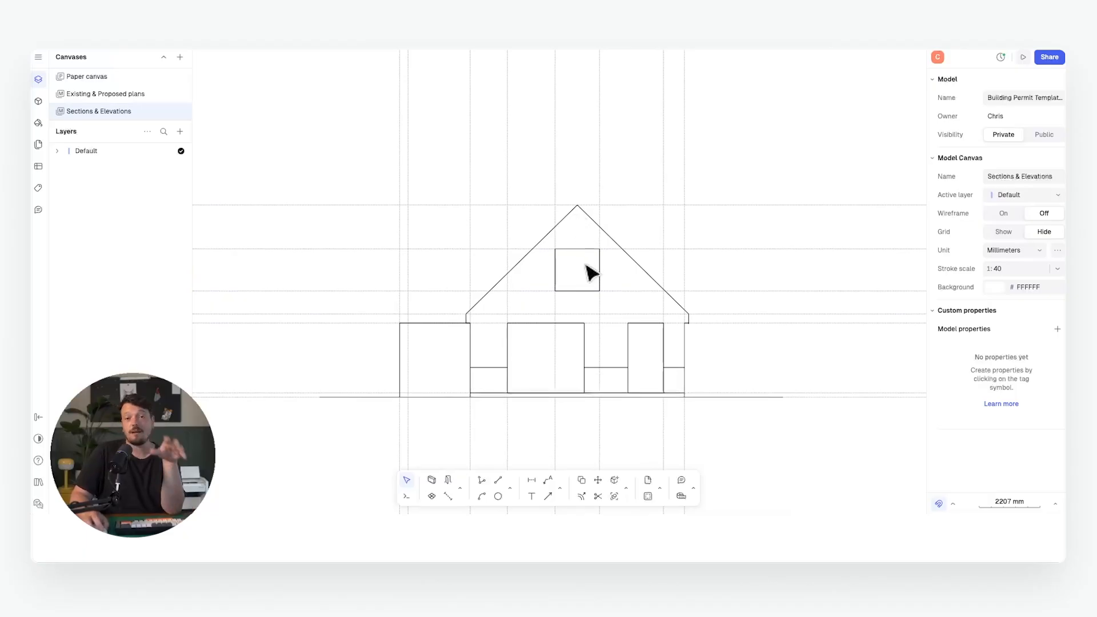
{"action": "middle_click_drag", "start_coordinate": [591, 273], "coordinate": [644, 265]}
{"action": "scroll", "coordinate": [647, 268], "scroll_direction": "down", "scroll_amount": 2}
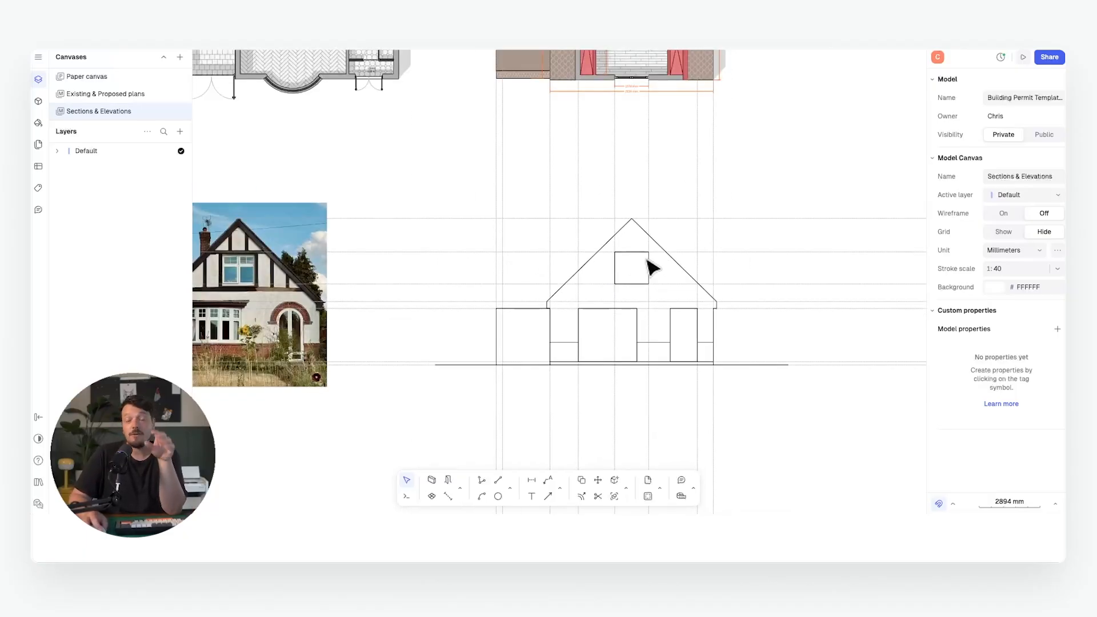
{"action": "scroll", "coordinate": [657, 267], "scroll_direction": "up", "scroll_amount": 3}
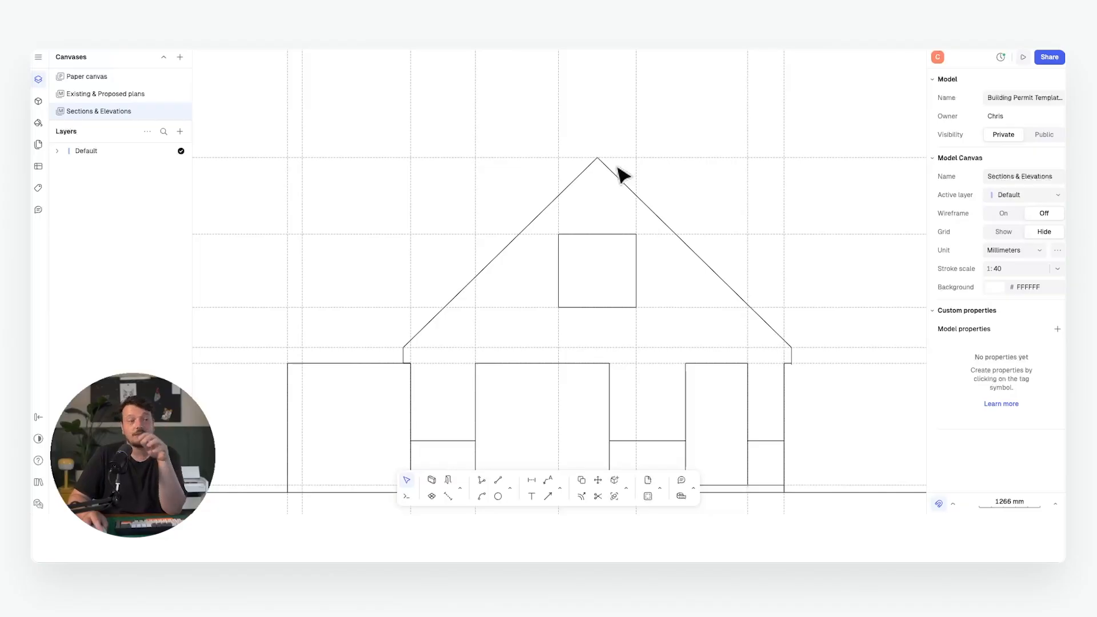
{"action": "scroll", "coordinate": [654, 177], "scroll_direction": "down", "scroll_amount": 2}
{"action": "key", "text": "l"}
{"action": "scroll", "coordinate": [517, 343], "scroll_direction": "down", "scroll_amount": 2}
{"action": "scroll", "coordinate": [515, 369], "scroll_direction": "up", "scroll_amount": 3}
{"action": "left_click", "coordinate": [515, 369]}
{"action": "left_click", "coordinate": [616, 372]}
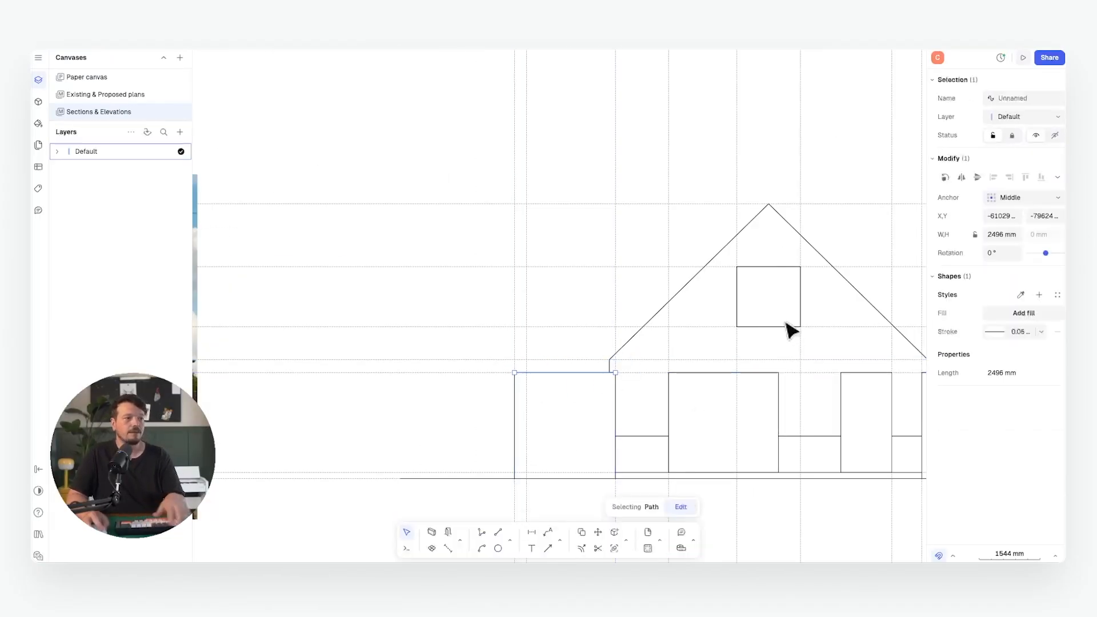
{"action": "middle_click_drag", "start_coordinate": [727, 307], "coordinate": [538, 287]}
{"action": "left_click", "coordinate": [685, 211]}
{"action": "mouse_move", "coordinate": [682, 215]}
{"action": "middle_mouse_down"}
{"action": "mouse_move", "coordinate": [635, 252]}
{"action": "mouse_move", "coordinate": [675, 227]}
{"action": "middle_mouse_up"}
{"action": "scroll", "coordinate": [613, 253], "scroll_direction": "down", "scroll_amount": 1}
{"action": "scroll", "coordinate": [610, 269], "scroll_direction": "up", "scroll_amount": 1}
{"action": "middle_click_drag", "start_coordinate": [601, 298], "coordinate": [633, 265]}
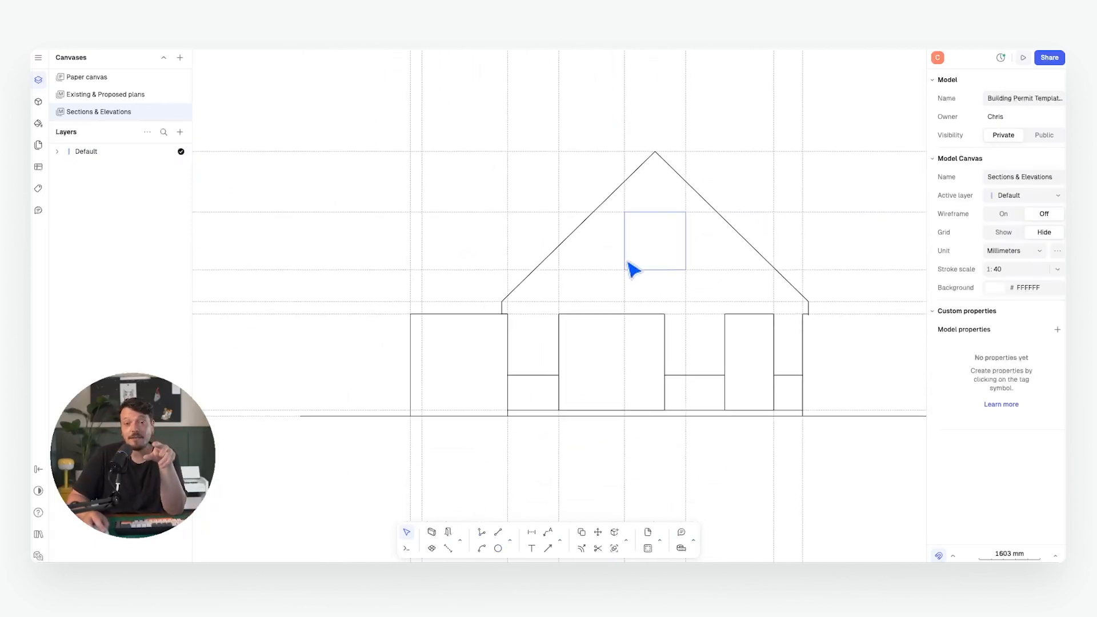
{"action": "scroll", "coordinate": [633, 269], "scroll_direction": "down", "scroll_amount": 1}
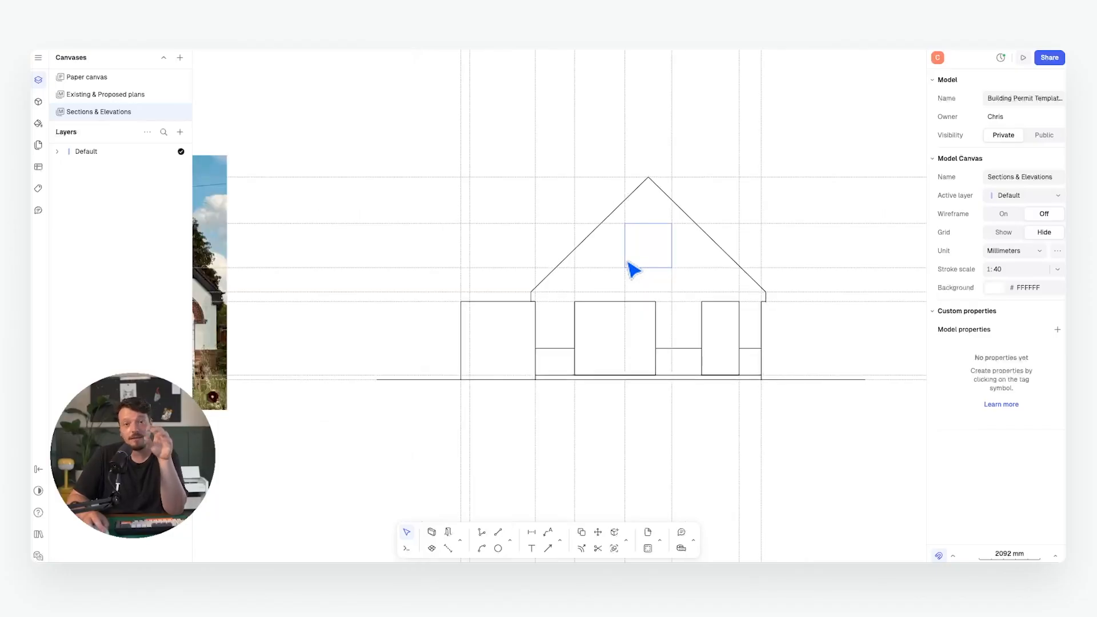
{"action": "middle_click_drag", "start_coordinate": [636, 254], "coordinate": [616, 406]}
{"action": "scroll", "coordinate": [626, 380], "scroll_direction": "down", "scroll_amount": 1}
{"action": "mouse_move", "coordinate": [640, 324]}
{"action": "middle_mouse_down"}
{"action": "mouse_move", "coordinate": [620, 336]}
{"action": "mouse_move", "coordinate": [651, 328]}
{"action": "middle_mouse_up"}
{"action": "middle_click_drag", "start_coordinate": [649, 177], "coordinate": [694, 189]}
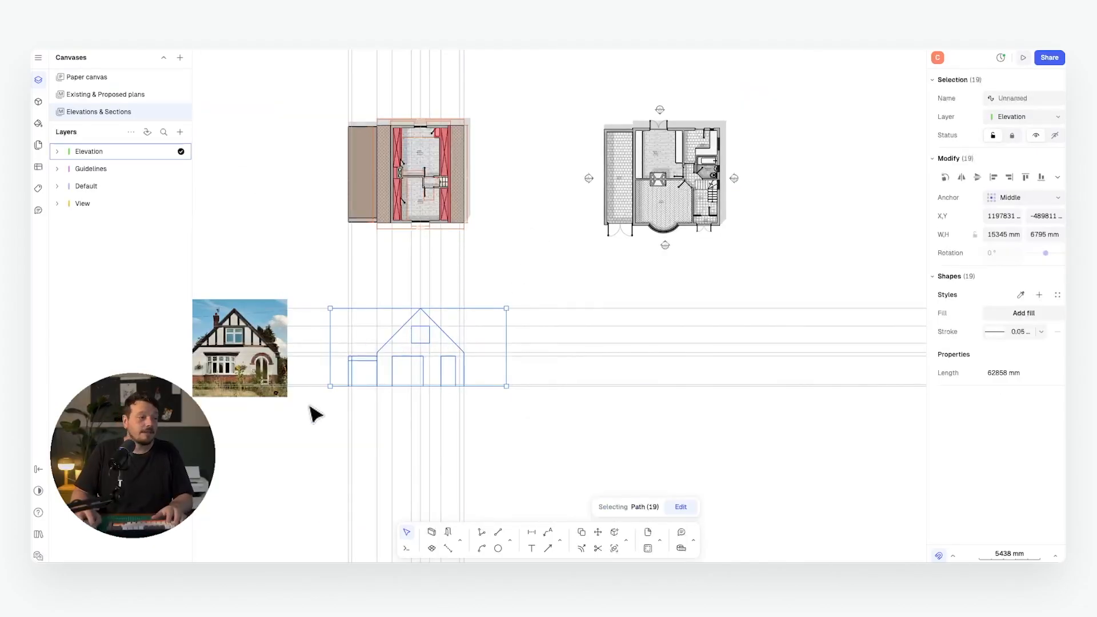
Copy all the front elevation linework horizontally along the height guidelines to sit beneath the ground floor plan
{"action": "left_click", "coordinate": [316, 416]}
{"action": "left_click_drag", "start_coordinate": [313, 401], "coordinate": [540, 290]}
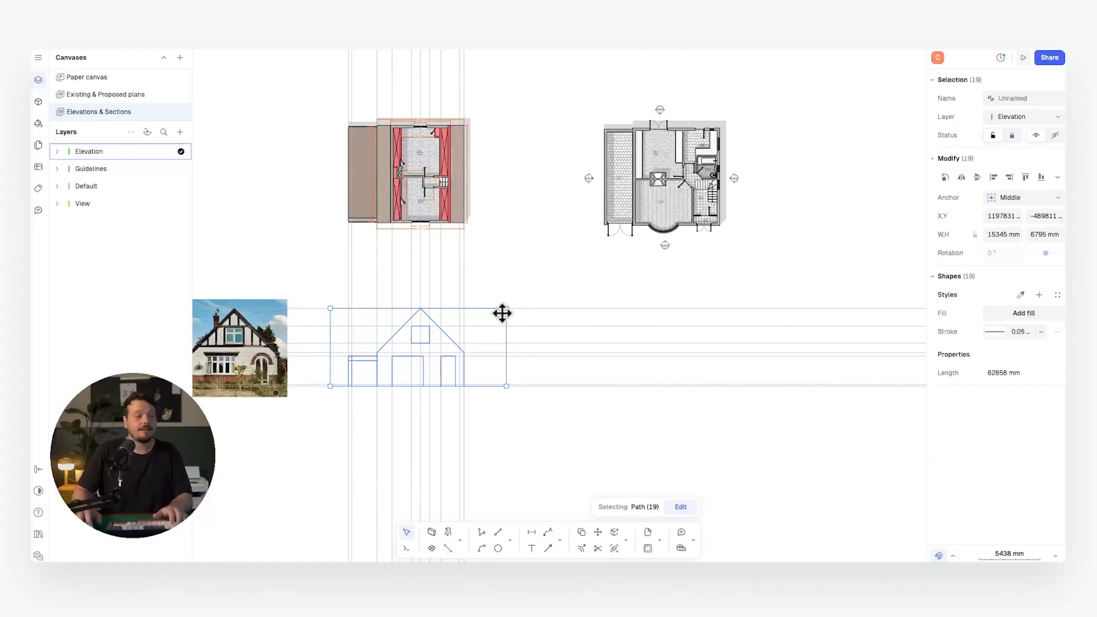
{"action": "key", "text": "c"}
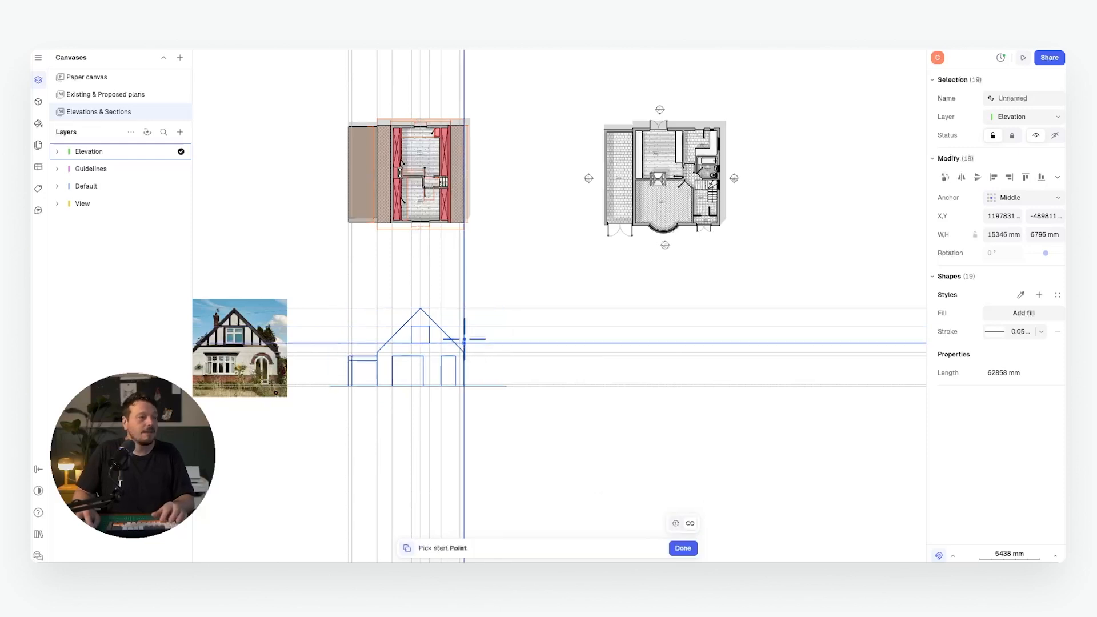
{"action": "left_click", "coordinate": [464, 352]}
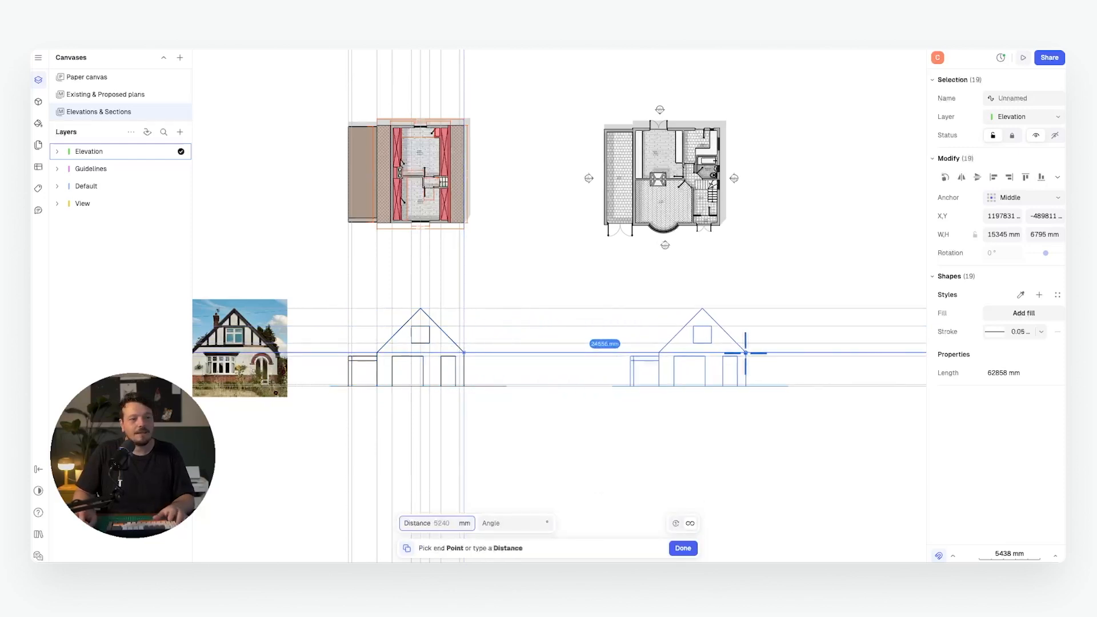
{"action": "left_click", "coordinate": [719, 354]}
{"action": "scroll", "coordinate": [551, 268], "scroll_direction": "right", "scroll_amount": 5}
{"action": "left_click", "coordinate": [531, 167]}
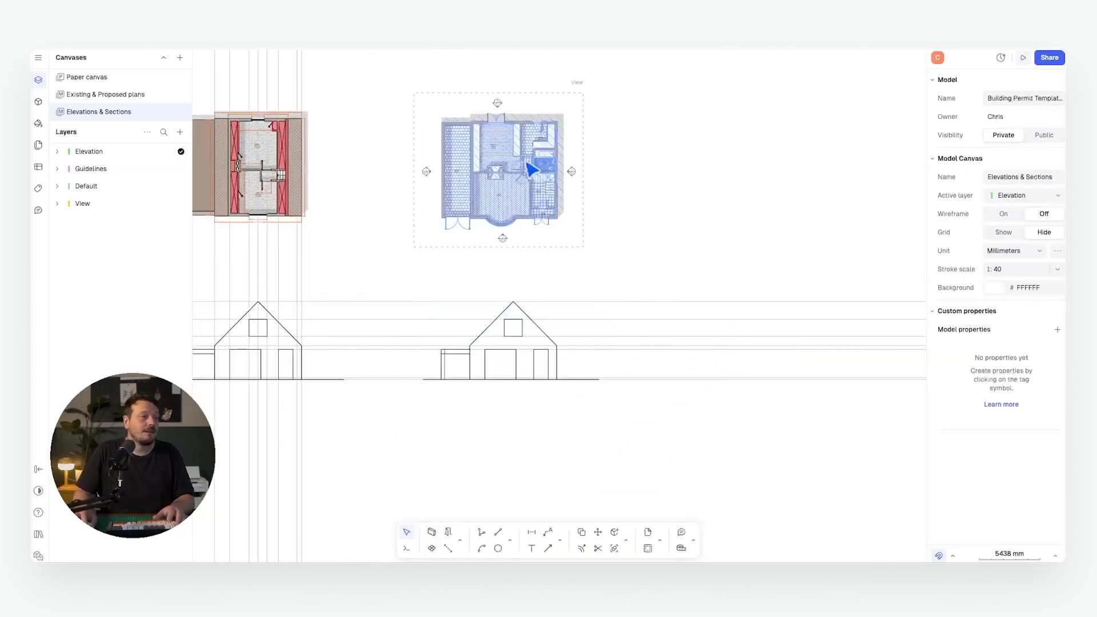
{"action": "scroll", "coordinate": [488, 225], "scroll_direction": "left", "scroll_amount": 3}
{"action": "middle_click_drag", "start_coordinate": [606, 223], "coordinate": [536, 284]}
{"action": "key", "text": "Escape"}
Group the linework of the copied elevation beneath the ground floor plan
{"action": "scroll", "coordinate": [525, 365], "scroll_direction": "up", "scroll_amount": 2}
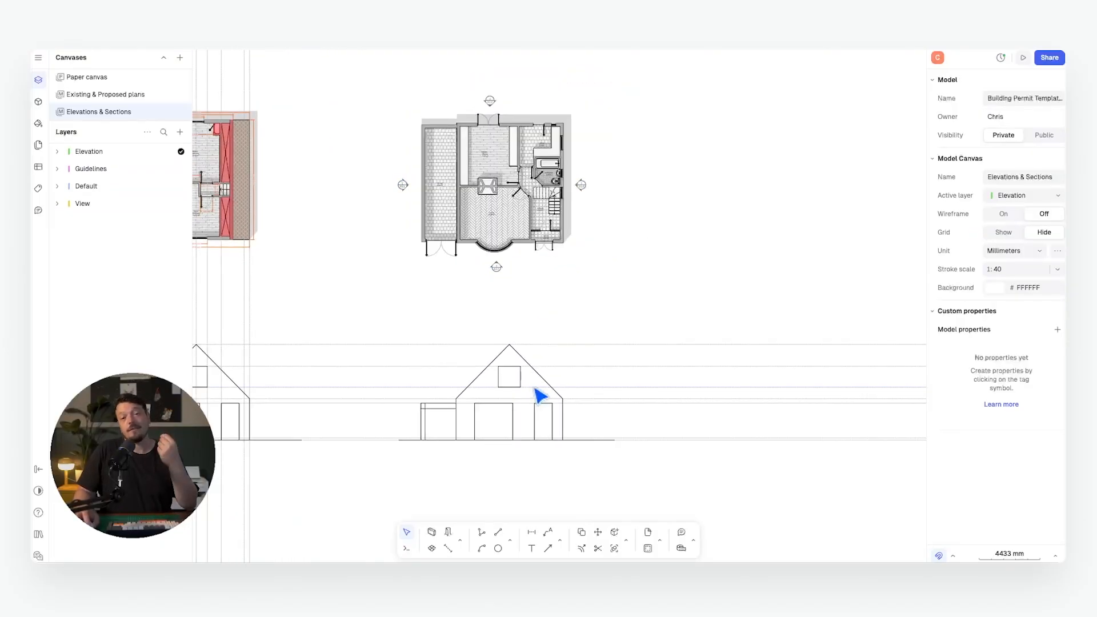
{"action": "middle_click_drag", "start_coordinate": [537, 395], "coordinate": [530, 342]}
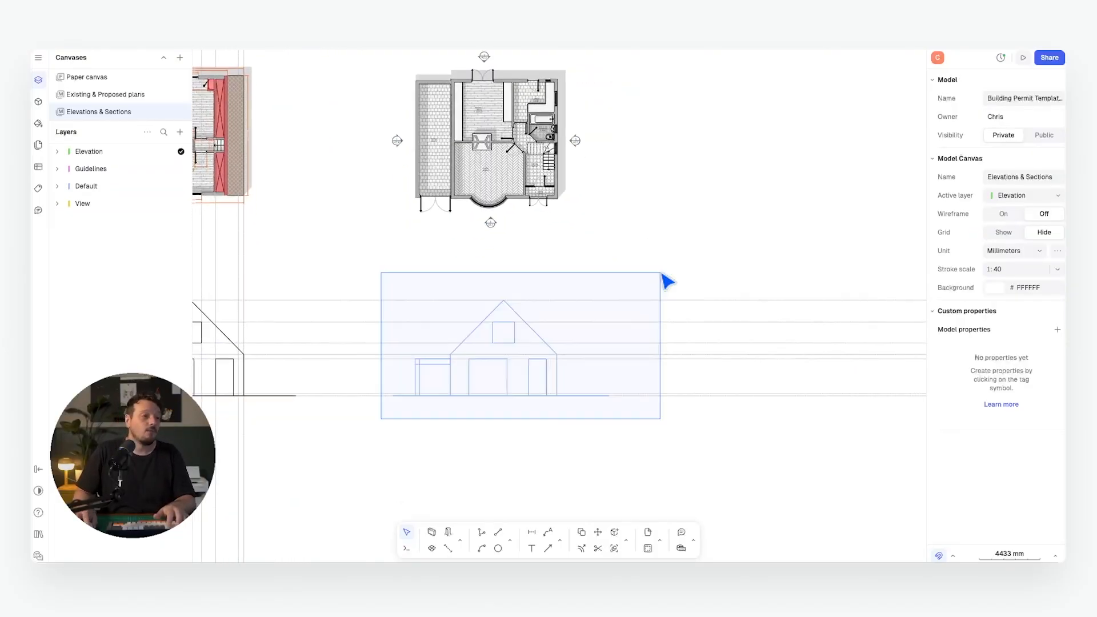
{"action": "left_click_drag", "start_coordinate": [383, 421], "coordinate": [644, 276]}
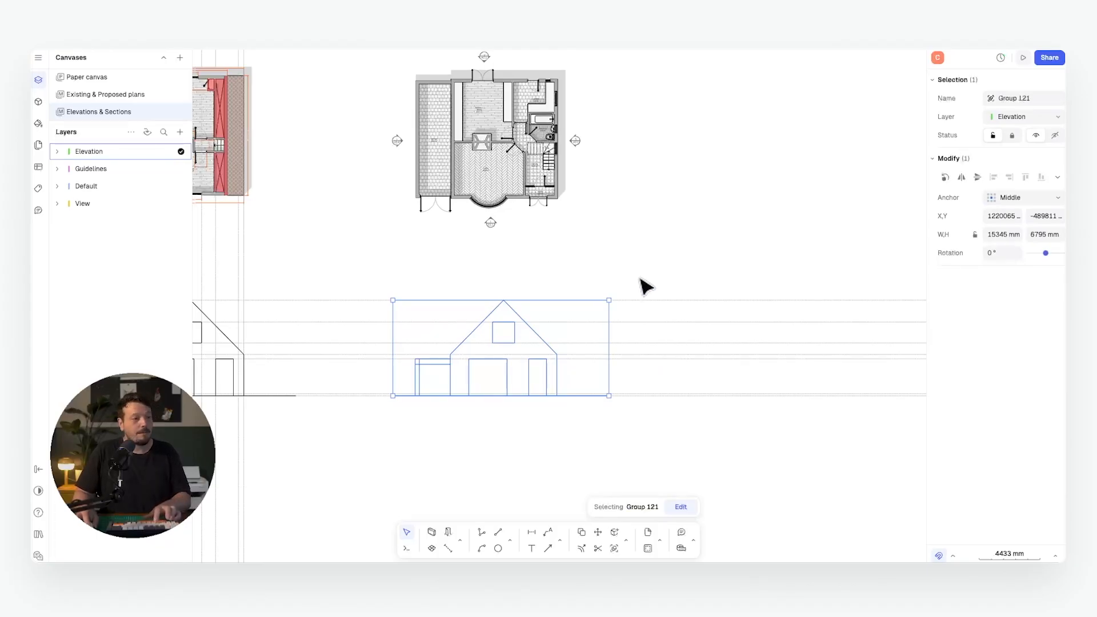
{"action": "left_click", "coordinate": [178, 152]}
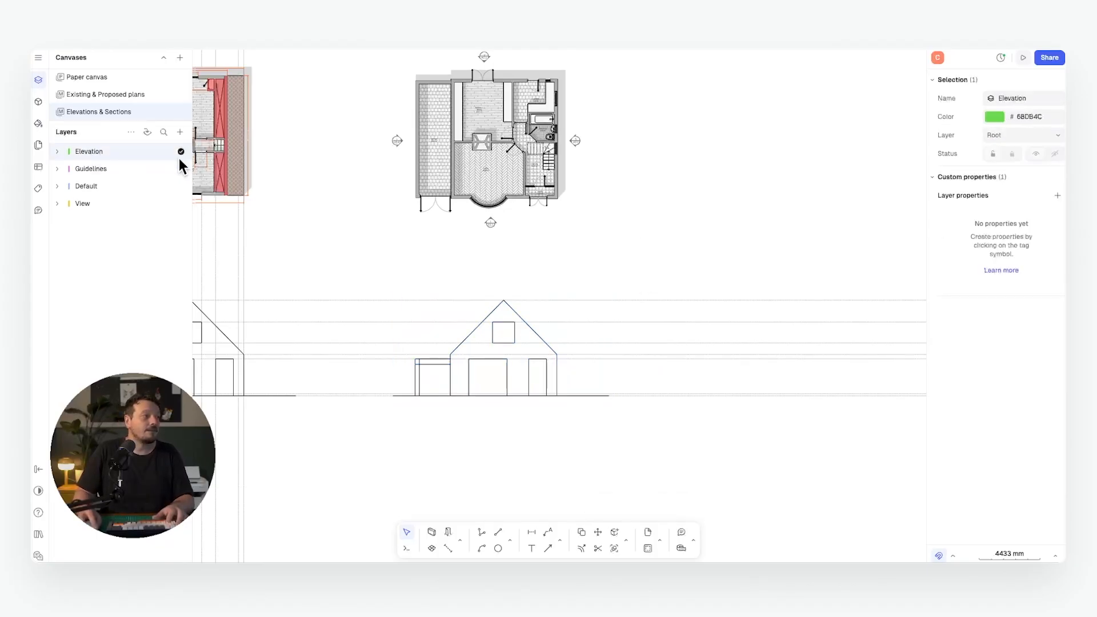
{"action": "left_click", "coordinate": [549, 289]}
Copy the vertical guideline at the house's outer side wall across to the matching wall face of the ground floor plan
{"action": "left_click", "coordinate": [248, 253]}
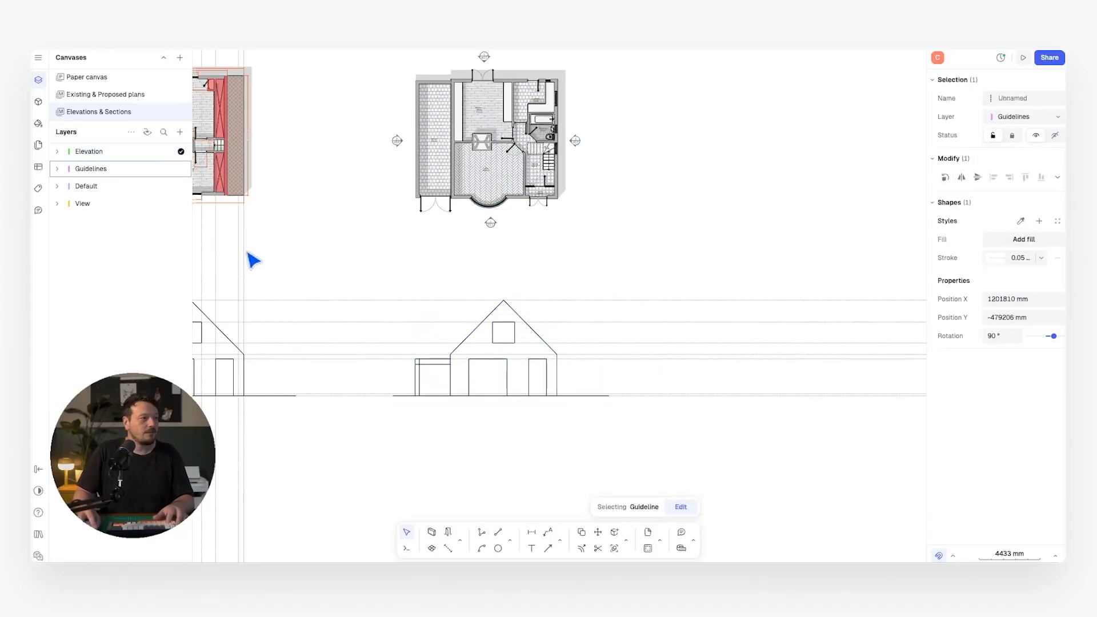
{"action": "key", "text": "d"}
{"action": "left_click", "coordinate": [244, 196]}
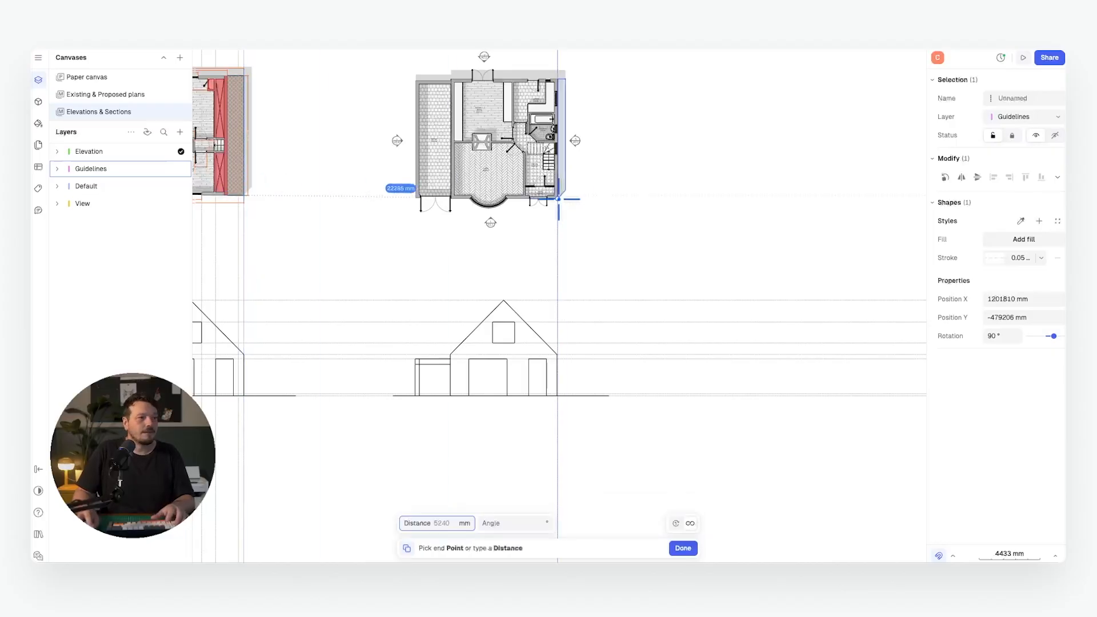
{"action": "left_click", "coordinate": [563, 322]}
{"action": "scroll", "coordinate": [566, 351], "scroll_direction": "up", "scroll_amount": 10}
{"action": "left_click", "coordinate": [507, 355]}
{"action": "scroll", "coordinate": [520, 381], "scroll_direction": "up", "scroll_amount": 5}
{"action": "left_click_drag", "start_coordinate": [526, 410], "coordinate": [538, 410]}
{"action": "left_click", "coordinate": [571, 328]}
{"action": "scroll", "coordinate": [571, 328], "scroll_direction": "down", "scroll_amount": 10}
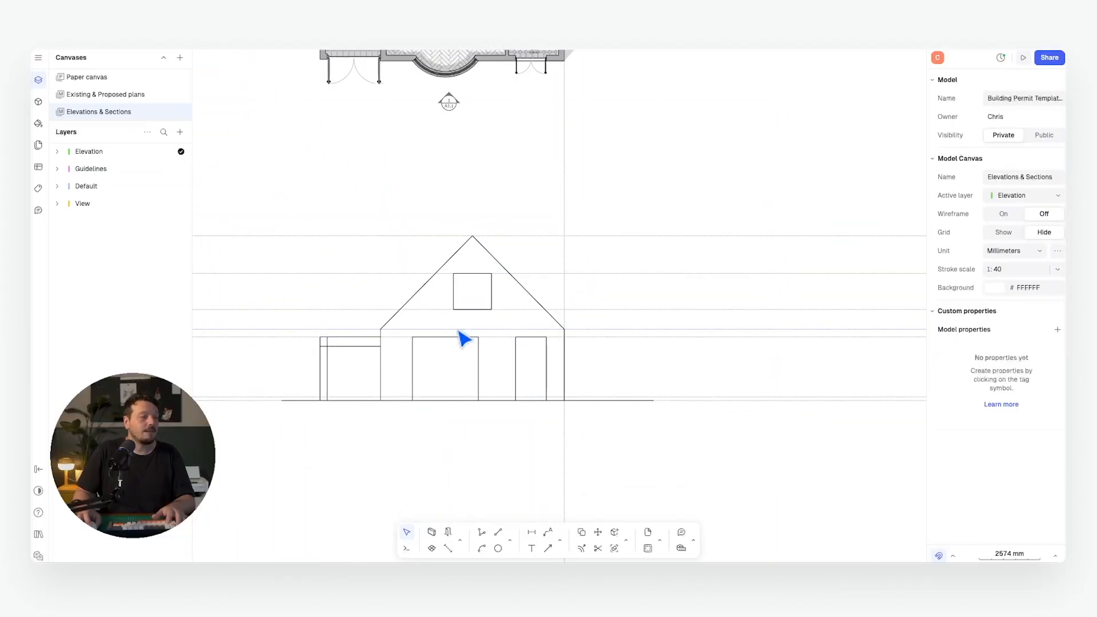
Add a Section layer as the active layer and lock the Elevation layer
{"action": "scroll", "coordinate": [462, 334], "scroll_direction": "up", "scroll_amount": 2}
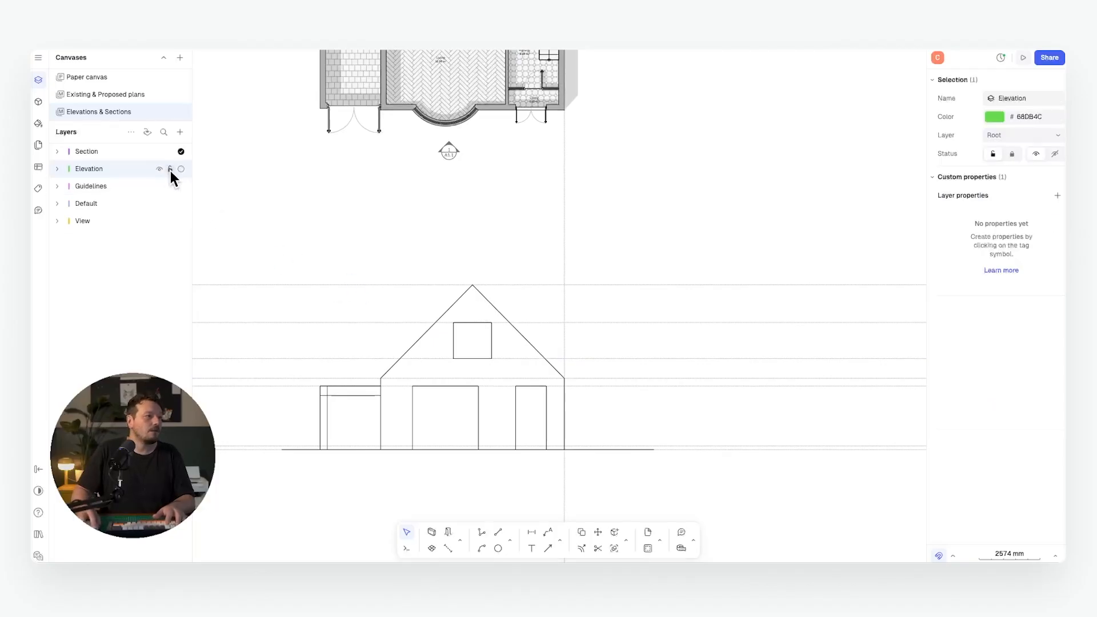
{"action": "left_click", "coordinate": [170, 170]}
{"action": "left_click", "coordinate": [477, 238]}
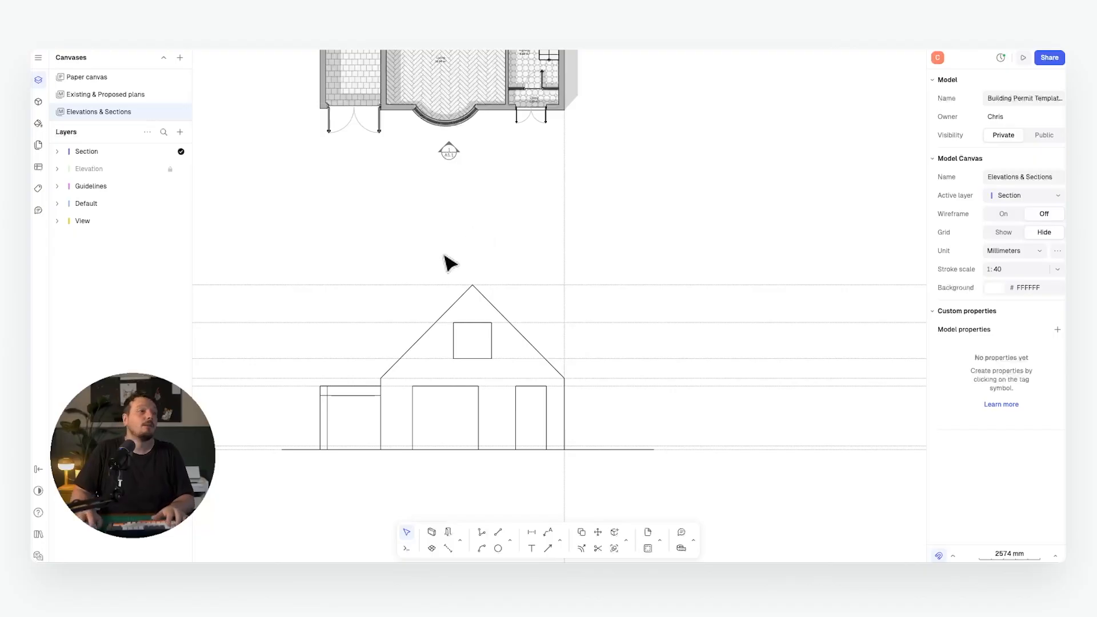
Copy the vertical guideline to the wall between house and garage and to the garage's outer wall on the ground floor plan
{"action": "scroll", "coordinate": [443, 177], "scroll_direction": "up", "scroll_amount": 2}
{"action": "left_click", "coordinate": [566, 199]}
{"action": "scroll", "coordinate": [567, 178], "scroll_direction": "up", "scroll_amount": 5}
{"action": "key", "text": "c"}
{"action": "left_click", "coordinate": [562, 138]}
{"action": "scroll", "coordinate": [561, 138], "scroll_direction": "down", "scroll_amount": 3}
{"action": "left_click", "coordinate": [289, 135]}
{"action": "middle_click_drag", "start_coordinate": [389, 156], "coordinate": [539, 141]}
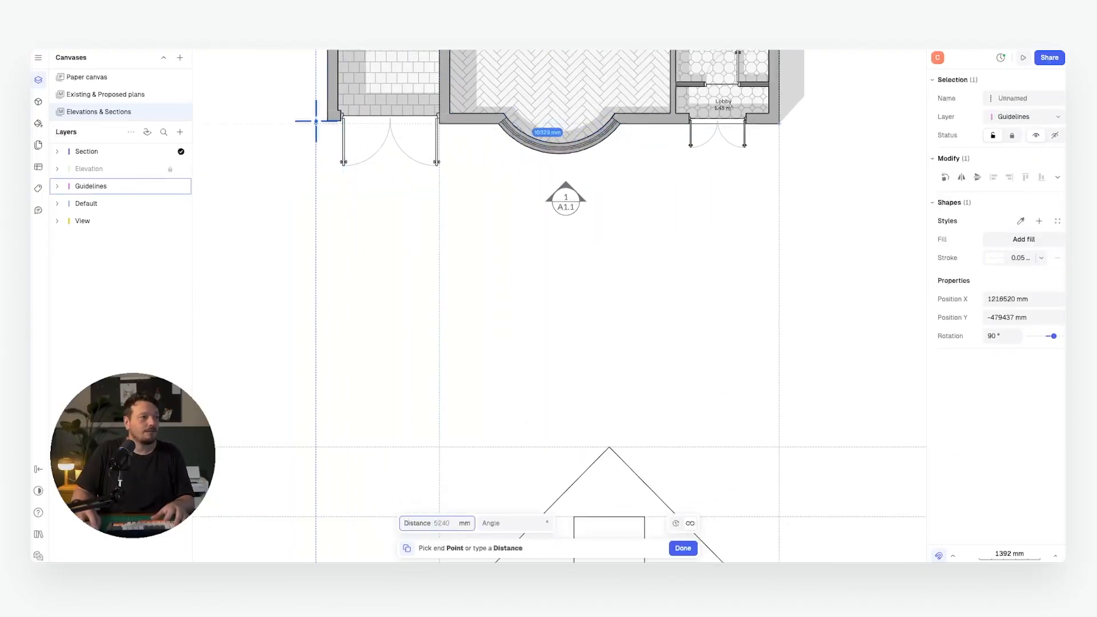
{"action": "left_click", "coordinate": [329, 121]}
{"action": "scroll", "coordinate": [345, 153], "scroll_direction": "down", "scroll_amount": 5}
{"action": "middle_click_drag", "start_coordinate": [511, 217], "coordinate": [421, 179]}
{"action": "scroll", "coordinate": [521, 228], "scroll_direction": "down", "scroll_amount": 2}
{"action": "key", "text": "Escape"}
{"action": "scroll", "coordinate": [487, 250], "scroll_direction": "up", "scroll_amount": 2}
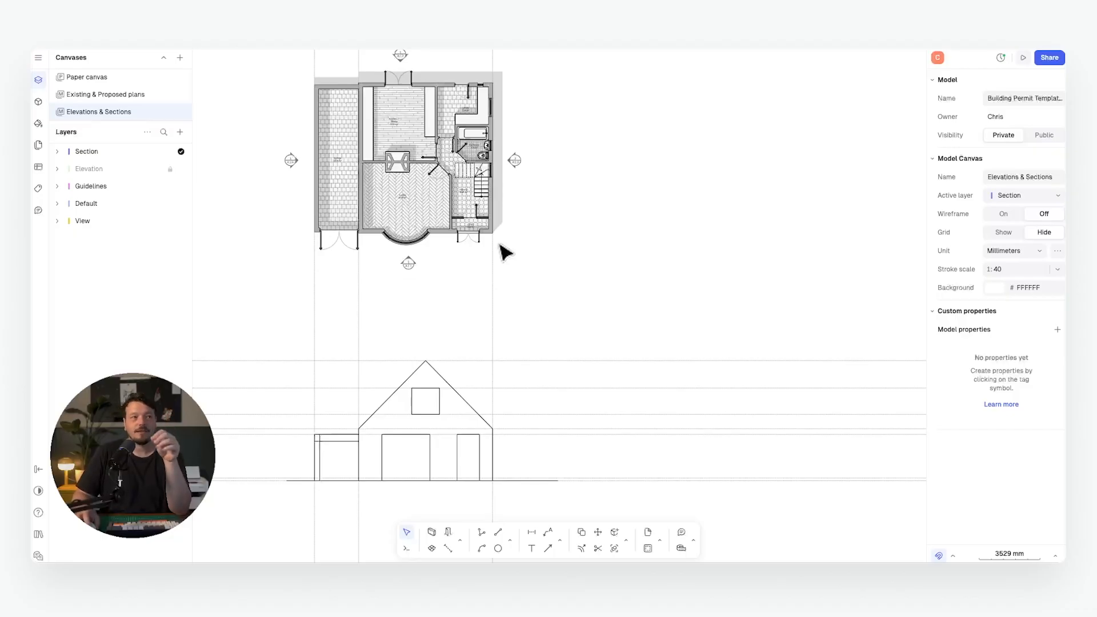
{"action": "scroll", "coordinate": [479, 232], "scroll_direction": "down", "scroll_amount": 5}
{"action": "middle_click_drag", "start_coordinate": [475, 206], "coordinate": [631, 237]}
{"action": "scroll", "coordinate": [452, 208], "scroll_direction": "up", "scroll_amount": 8}
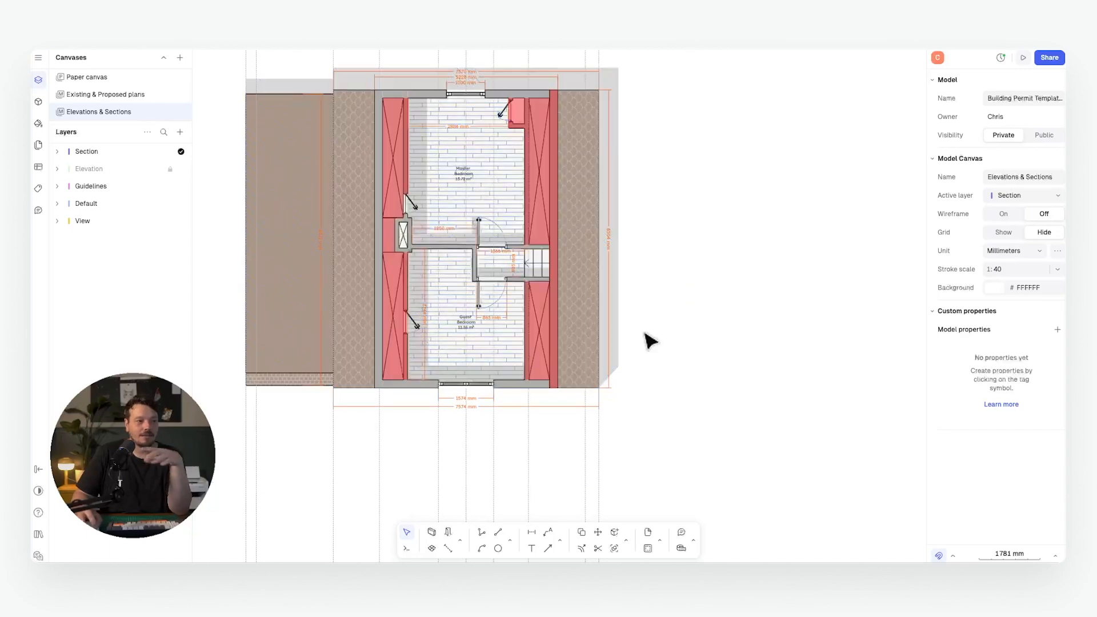
{"action": "scroll", "coordinate": [399, 252], "scroll_direction": "down", "scroll_amount": 5}
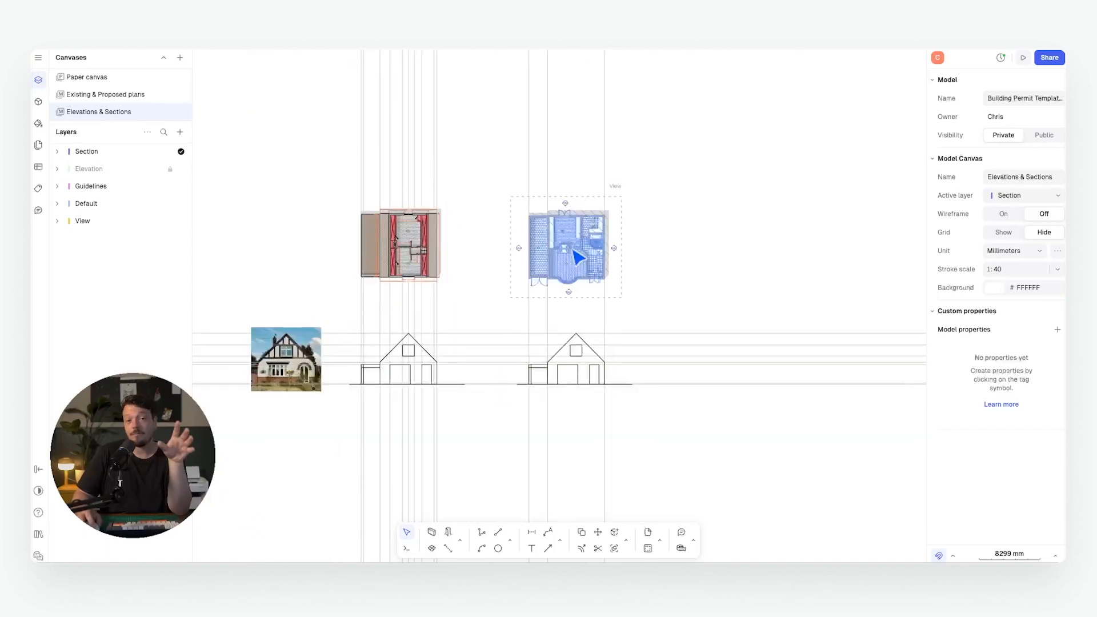
{"action": "scroll", "coordinate": [588, 250], "scroll_direction": "up", "scroll_amount": 8}
{"action": "scroll", "coordinate": [543, 269], "scroll_direction": "down", "scroll_amount": 5}
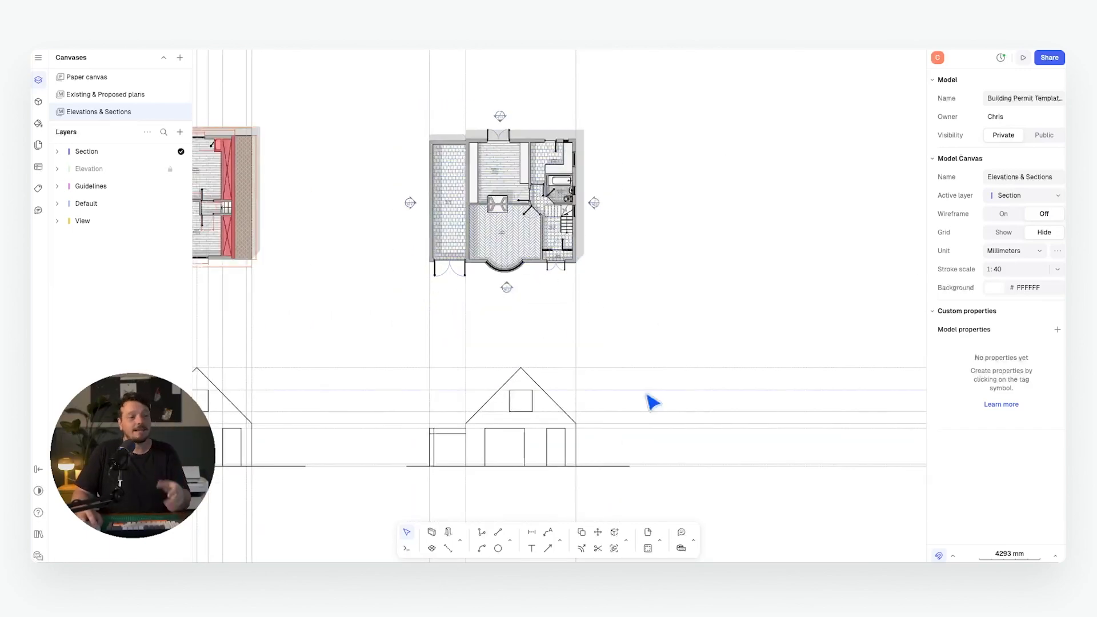
Copy the horizontal ridge guideline up across the kitchen and utility of the ground floor plan to mark the section cut
{"action": "left_click", "coordinate": [620, 370]}
{"action": "key", "text": "c"}
{"action": "left_click", "coordinate": [613, 367]}
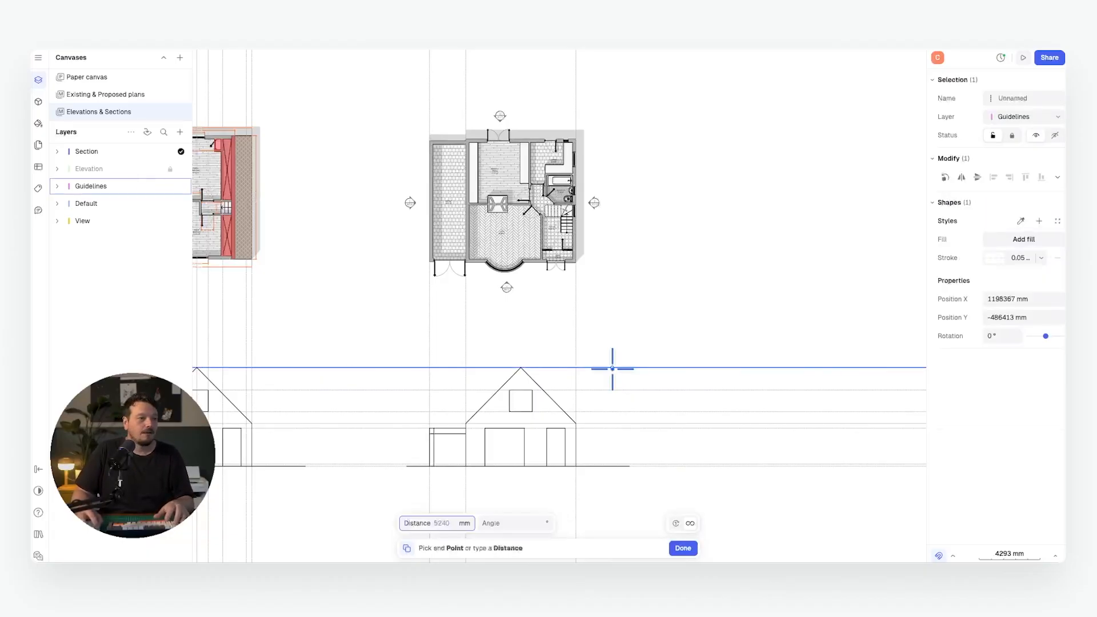
{"action": "scroll", "coordinate": [532, 164], "scroll_direction": "up", "scroll_amount": 5}
{"action": "middle_click_drag", "start_coordinate": [523, 170], "coordinate": [560, 224]}
{"action": "scroll", "coordinate": [509, 227], "scroll_direction": "up", "scroll_amount": 5}
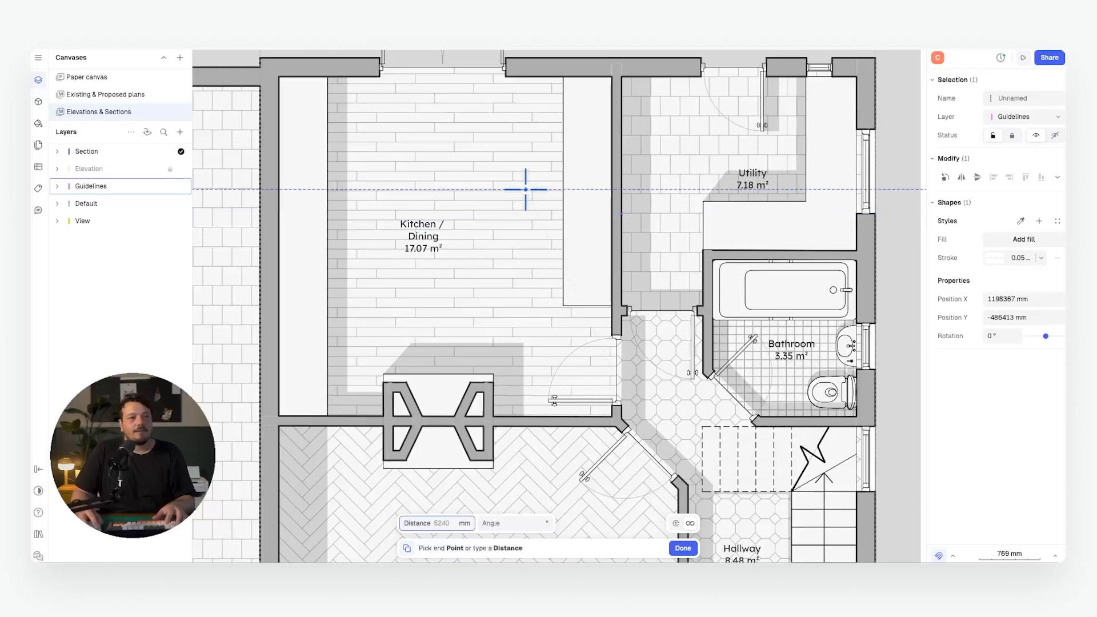
{"action": "scroll", "coordinate": [521, 196], "scroll_direction": "down", "scroll_amount": 5}
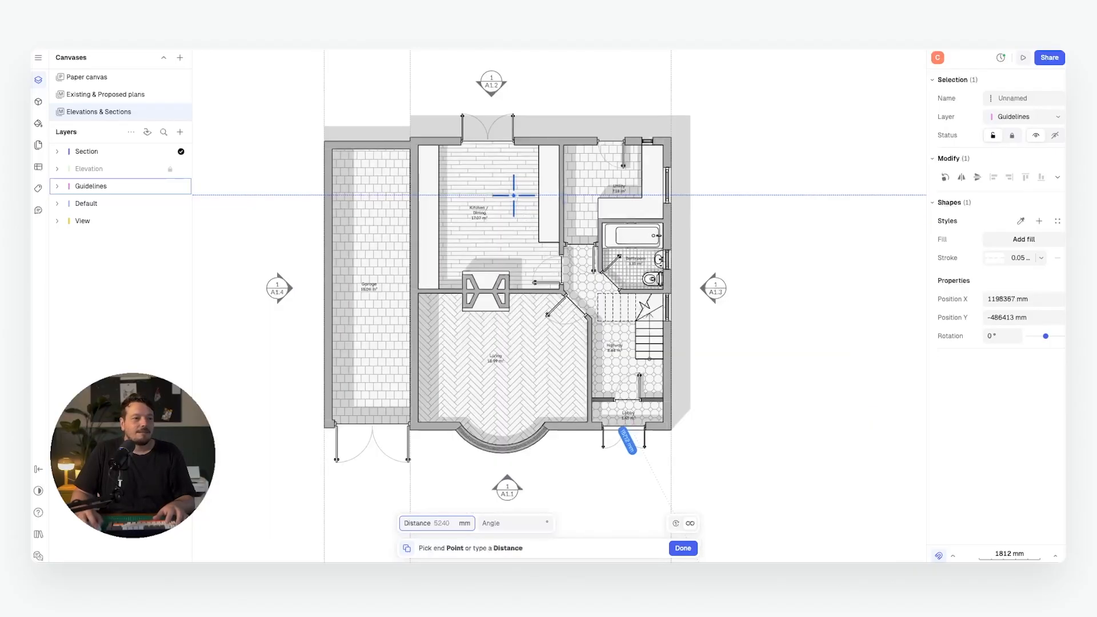
{"action": "scroll", "coordinate": [771, 201], "scroll_direction": "down", "scroll_amount": 3}
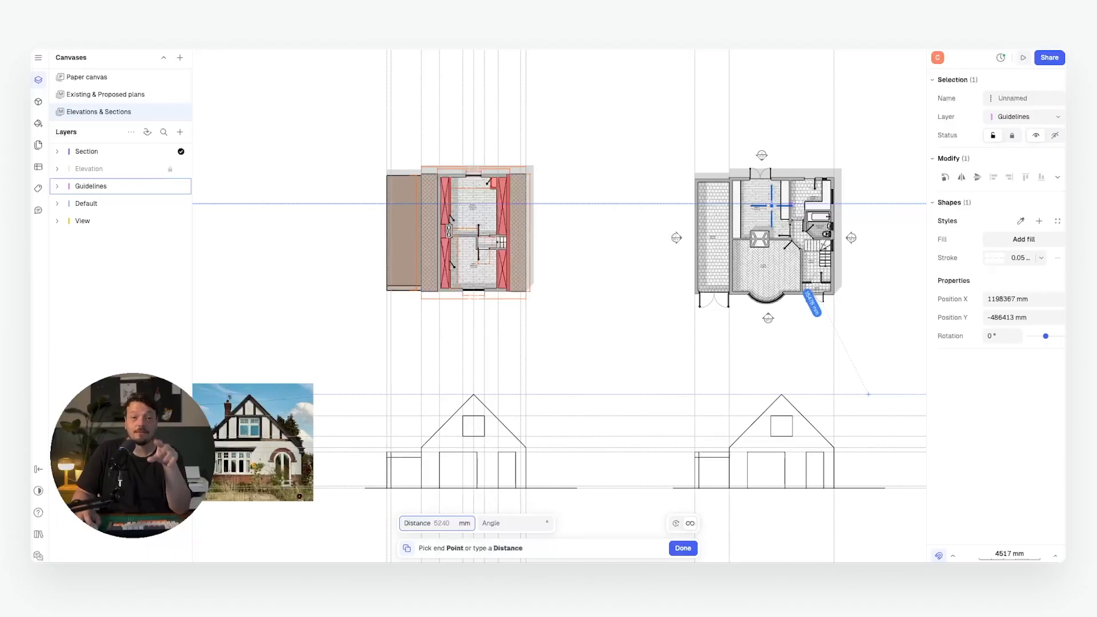
{"action": "scroll", "coordinate": [771, 204], "scroll_direction": "up", "scroll_amount": 5}
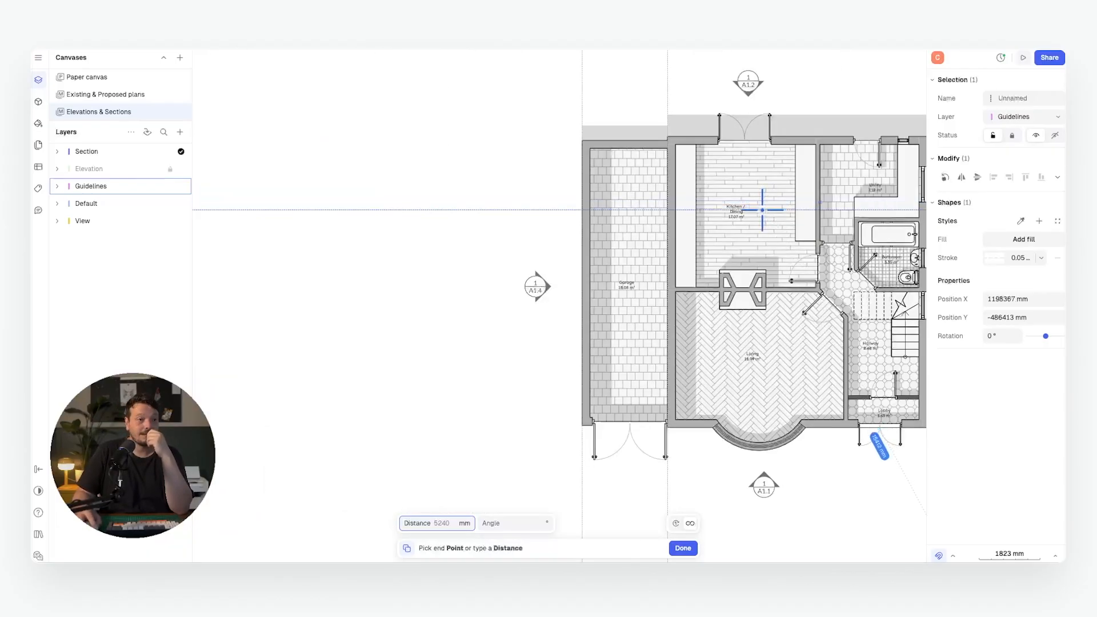
{"action": "scroll", "coordinate": [766, 205], "scroll_direction": "down", "scroll_amount": 4}
{"action": "scroll", "coordinate": [749, 172], "scroll_direction": "up", "scroll_amount": 5}
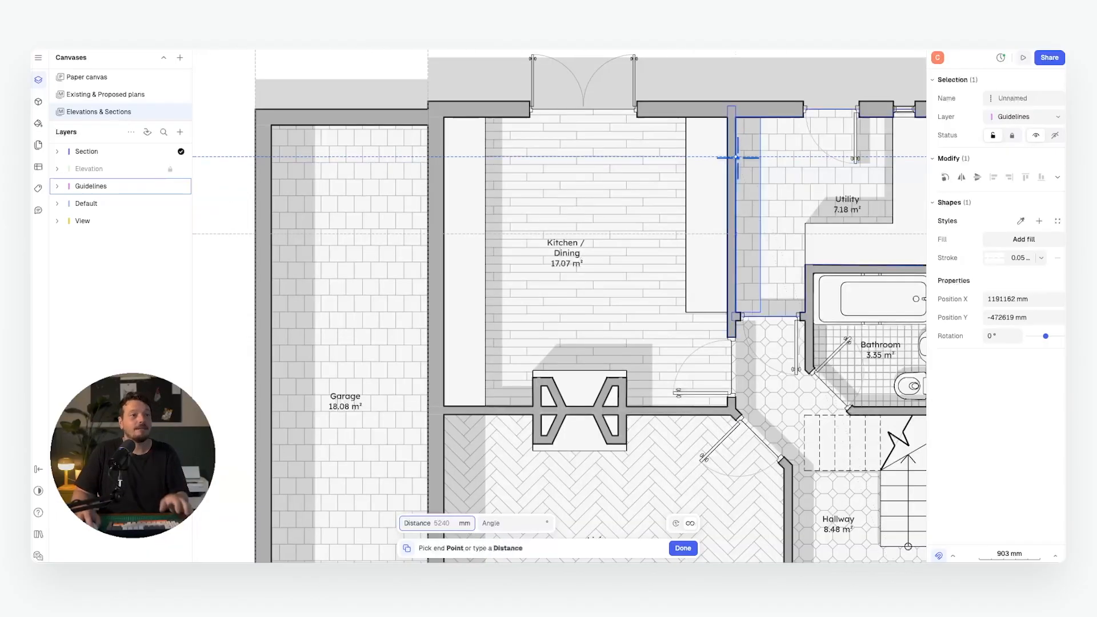
{"action": "scroll", "coordinate": [748, 157], "scroll_direction": "down", "scroll_amount": 3}
{"action": "scroll", "coordinate": [748, 157], "scroll_direction": "down", "scroll_amount": 1}
{"action": "key", "text": "Escape"}
Draw two short horizontal walls about 2.1 to 2.2 m long, one above the other, between the ground floor plan and the elevation
{"action": "scroll", "coordinate": [548, 204], "scroll_direction": "down", "scroll_amount": 5}
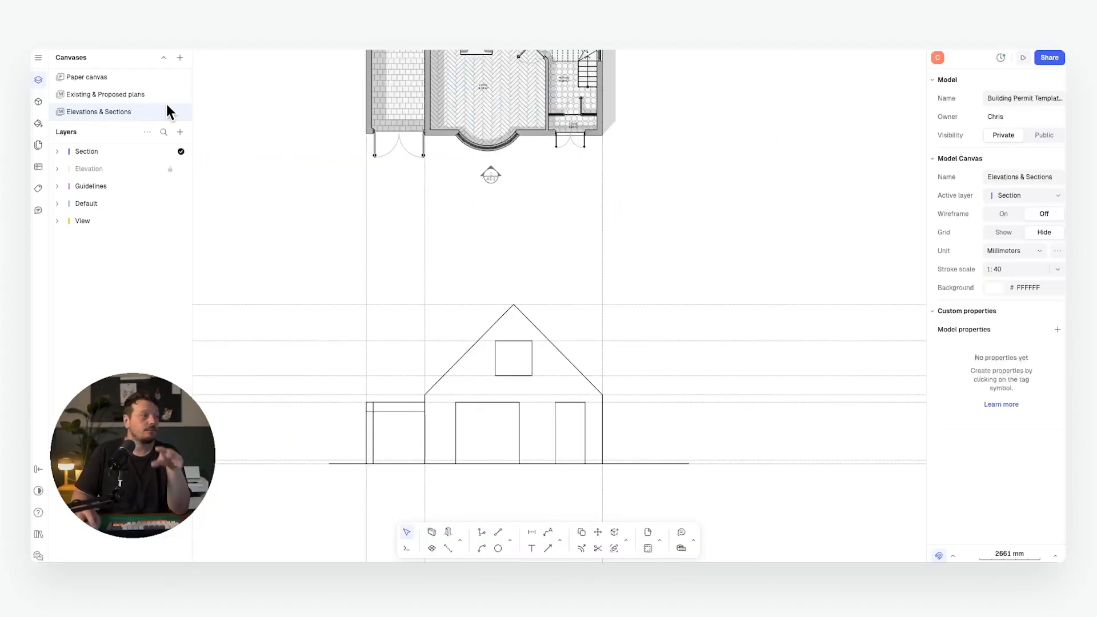
{"action": "left_click", "coordinate": [432, 532]}
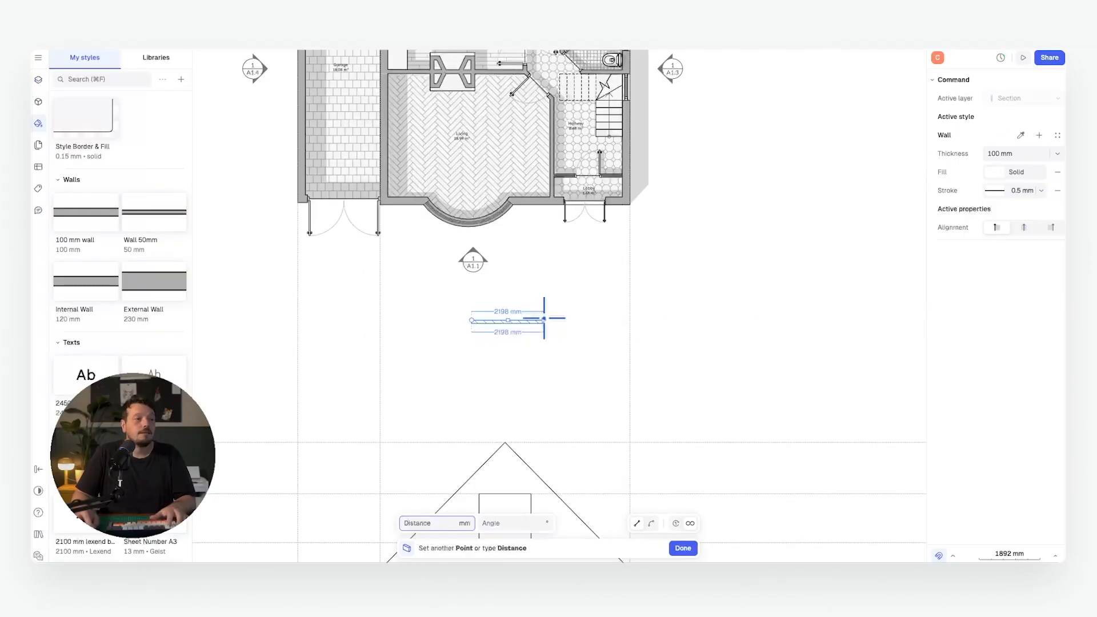
{"action": "double_click", "coordinate": [544, 322]}
{"action": "left_click", "coordinate": [475, 358]}
{"action": "left_click", "coordinate": [543, 358]}
{"action": "key", "text": "Escape"}
{"action": "left_click", "coordinate": [544, 321]}
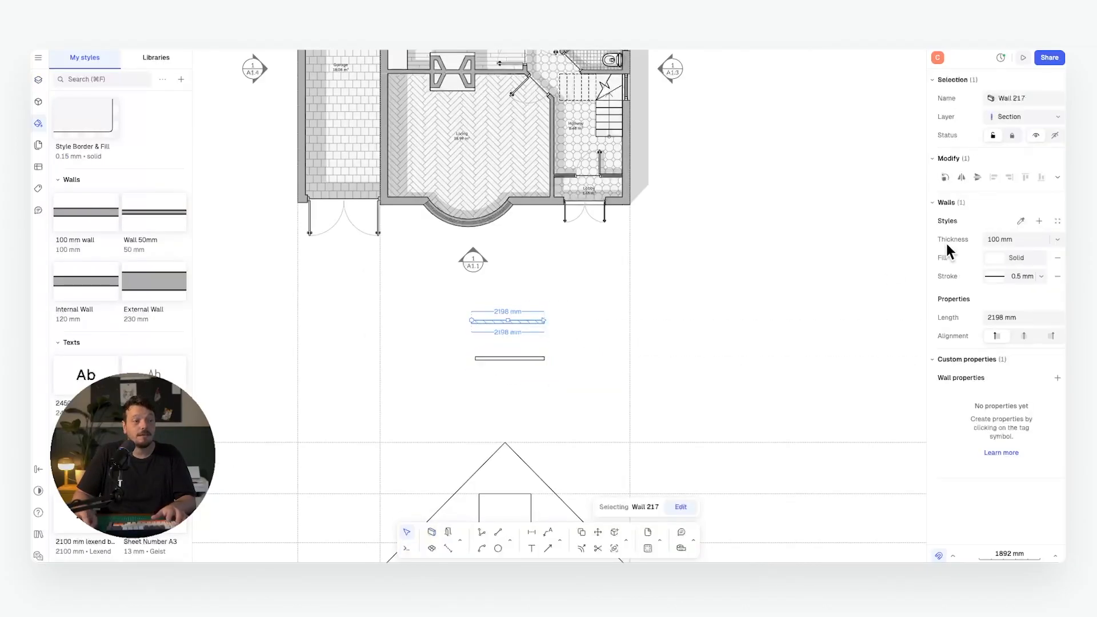
Apply the 230 mm External Wall style to the upper sample wall and the 120 mm Internal Wall style to the lower one
{"action": "left_click", "coordinate": [1058, 223]}
{"action": "left_click", "coordinate": [816, 162]}
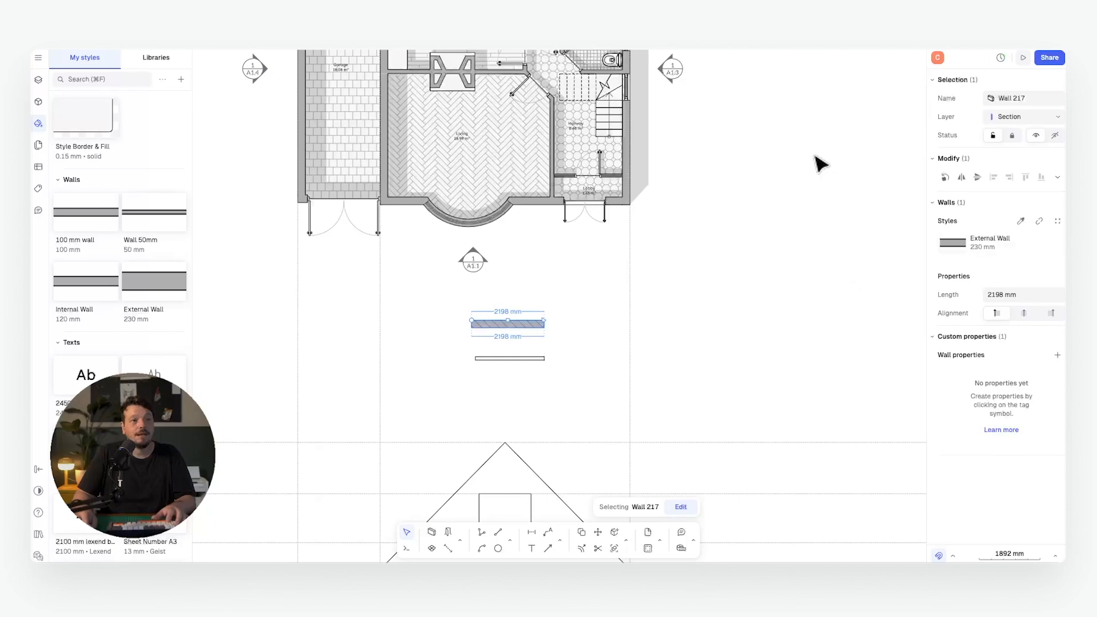
{"action": "left_click", "coordinate": [635, 264]}
{"action": "left_click", "coordinate": [483, 358]}
{"action": "left_click", "coordinate": [1056, 221]}
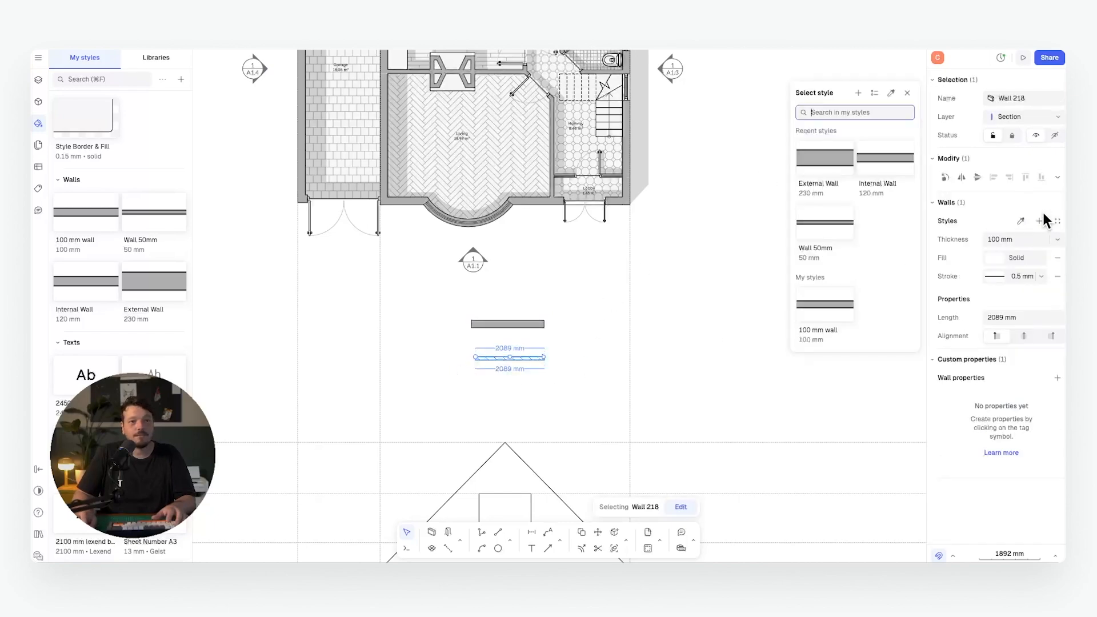
{"action": "left_click", "coordinate": [875, 174]}
{"action": "left_click", "coordinate": [864, 179]}
Trace the house outline as a closed External Wall run along the side walls, both roof slopes up to the ridge, and the ground line
{"action": "scroll", "coordinate": [593, 235], "scroll_direction": "down", "scroll_amount": 5}
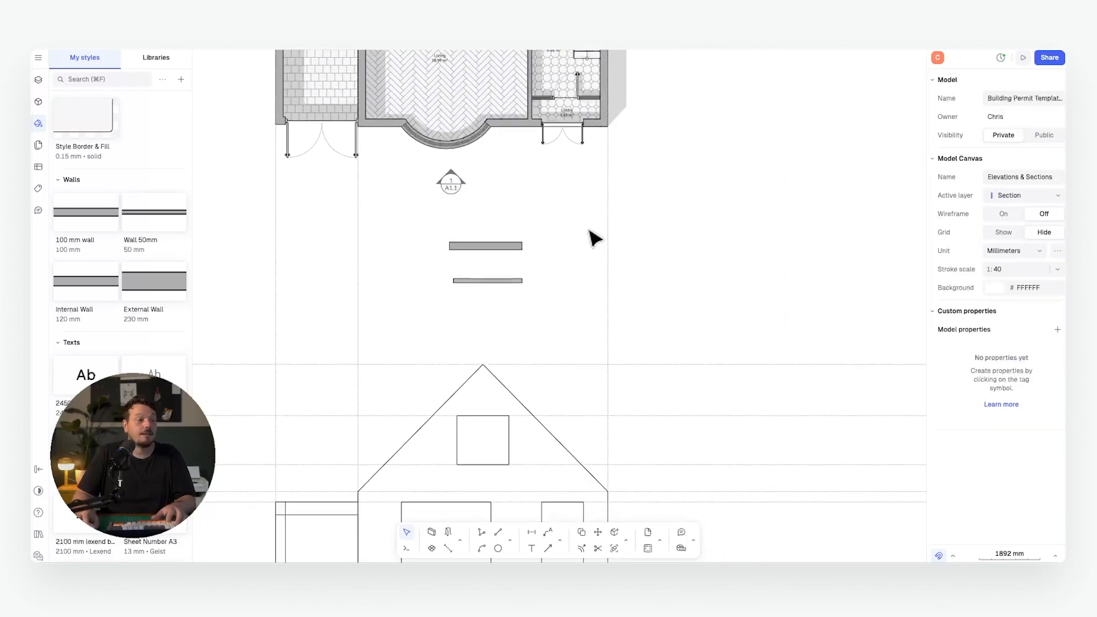
{"action": "scroll", "coordinate": [568, 199], "scroll_direction": "up", "scroll_amount": 1}
{"action": "key", "text": "w"}
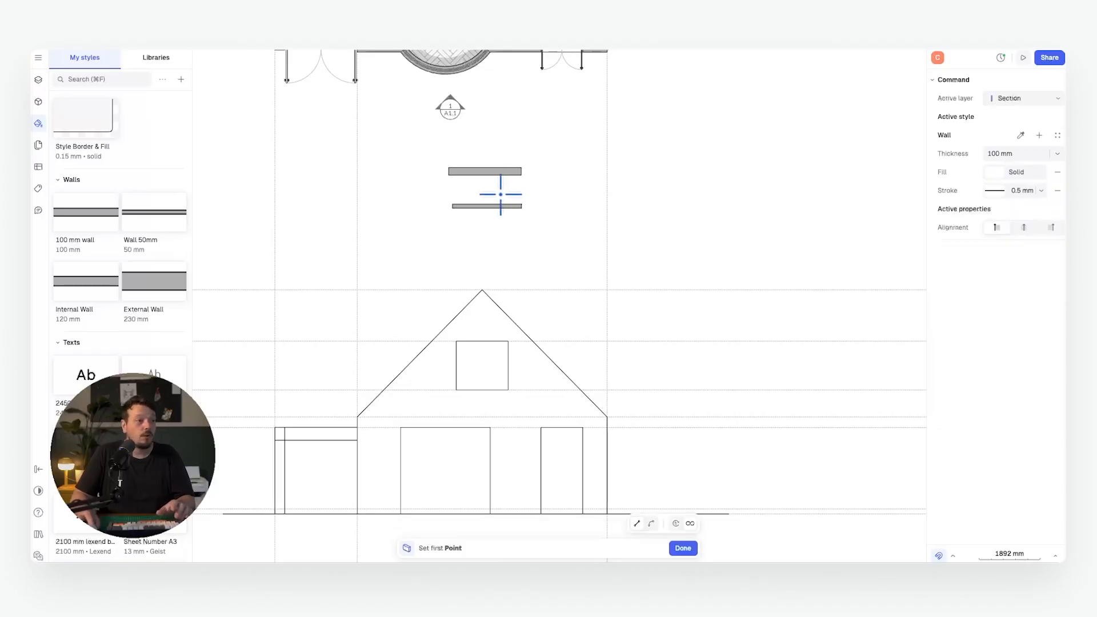
{"action": "left_click", "coordinate": [1021, 135]}
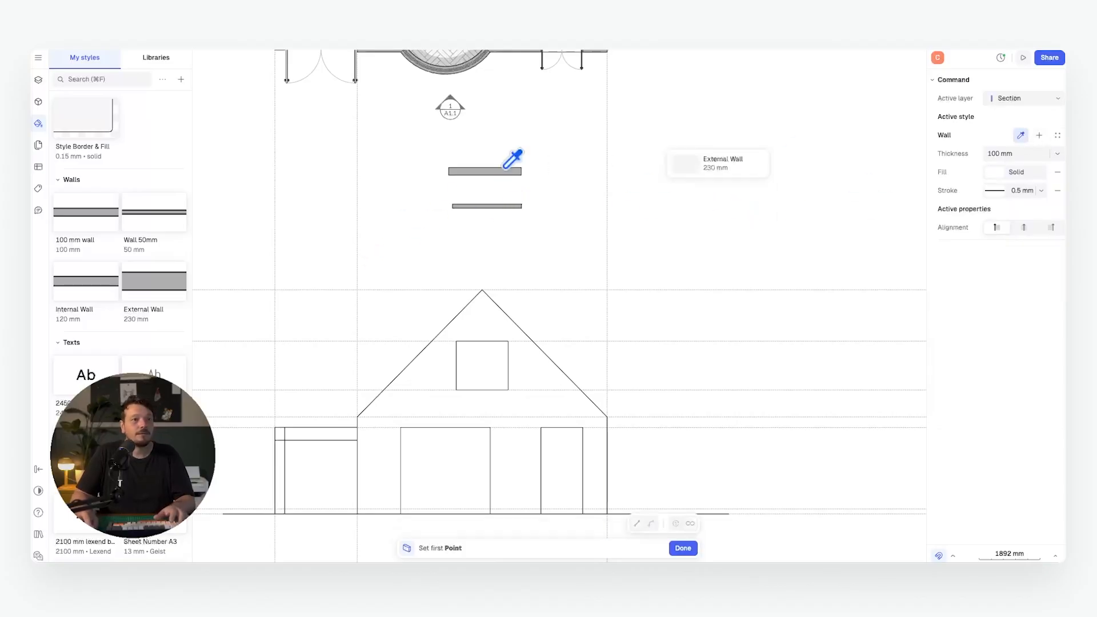
{"action": "left_click", "coordinate": [504, 172]}
{"action": "scroll", "coordinate": [503, 183], "scroll_direction": "down", "scroll_amount": 4}
{"action": "left_click", "coordinate": [380, 412]}
{"action": "left_click", "coordinate": [380, 316]}
{"action": "left_click", "coordinate": [505, 190]}
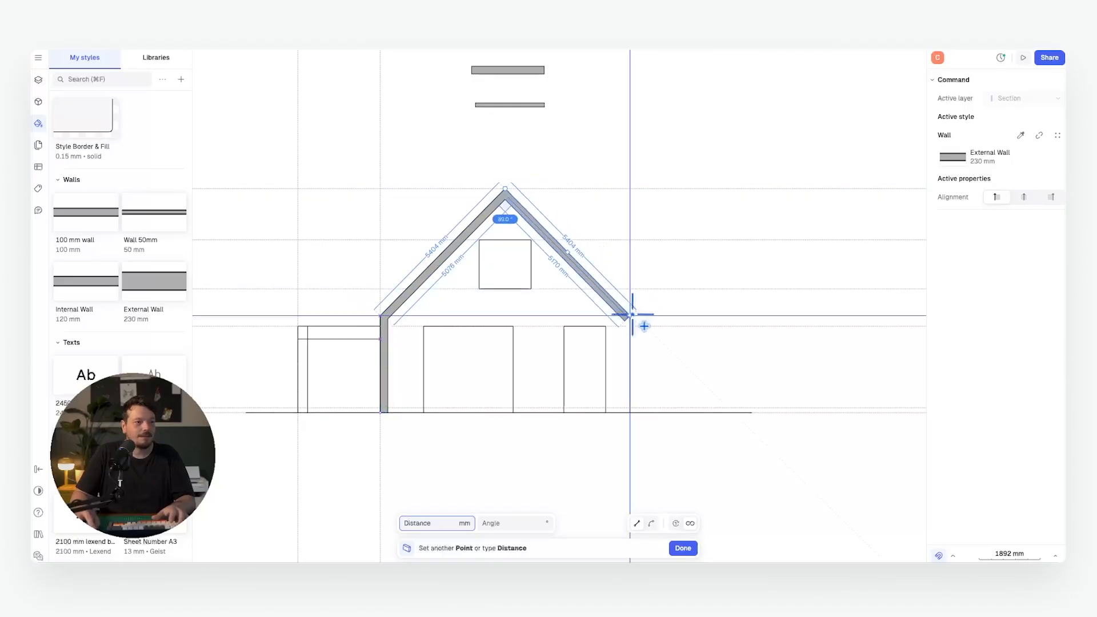
{"action": "left_click", "coordinate": [630, 313]}
{"action": "left_click", "coordinate": [625, 412]}
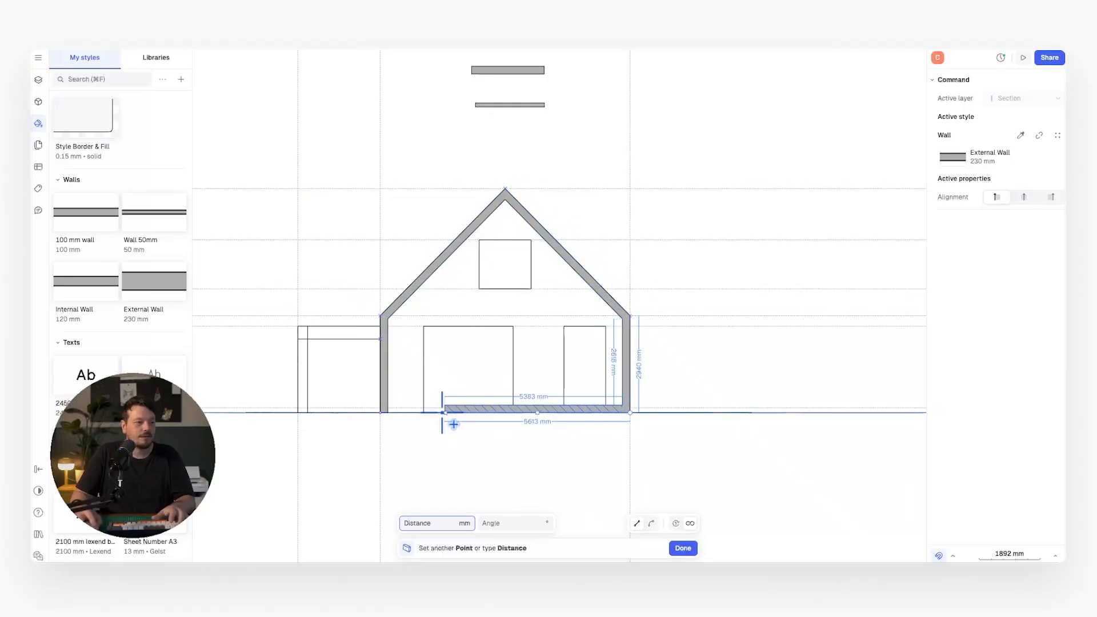
{"action": "left_click", "coordinate": [380, 412]}
{"action": "scroll", "coordinate": [380, 412], "scroll_direction": "up", "scroll_amount": 5}
{"action": "scroll", "coordinate": [512, 306], "scroll_direction": "left", "scroll_amount": 2}
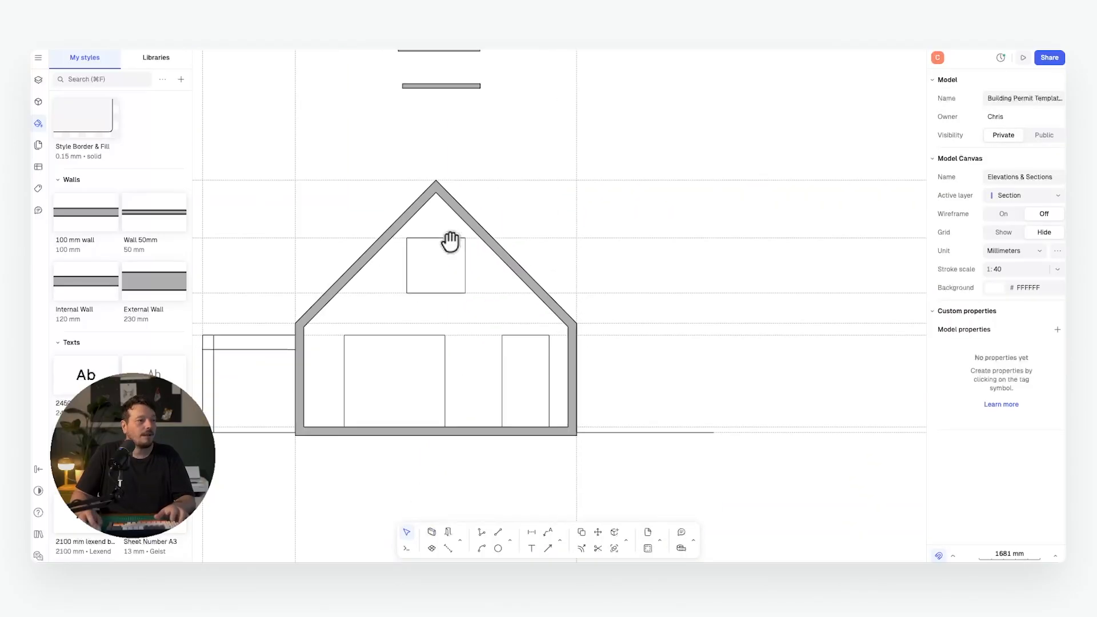
{"action": "middle_click_drag", "start_coordinate": [451, 241], "coordinate": [459, 225]}
{"action": "middle_click_drag", "start_coordinate": [483, 260], "coordinate": [554, 201]}
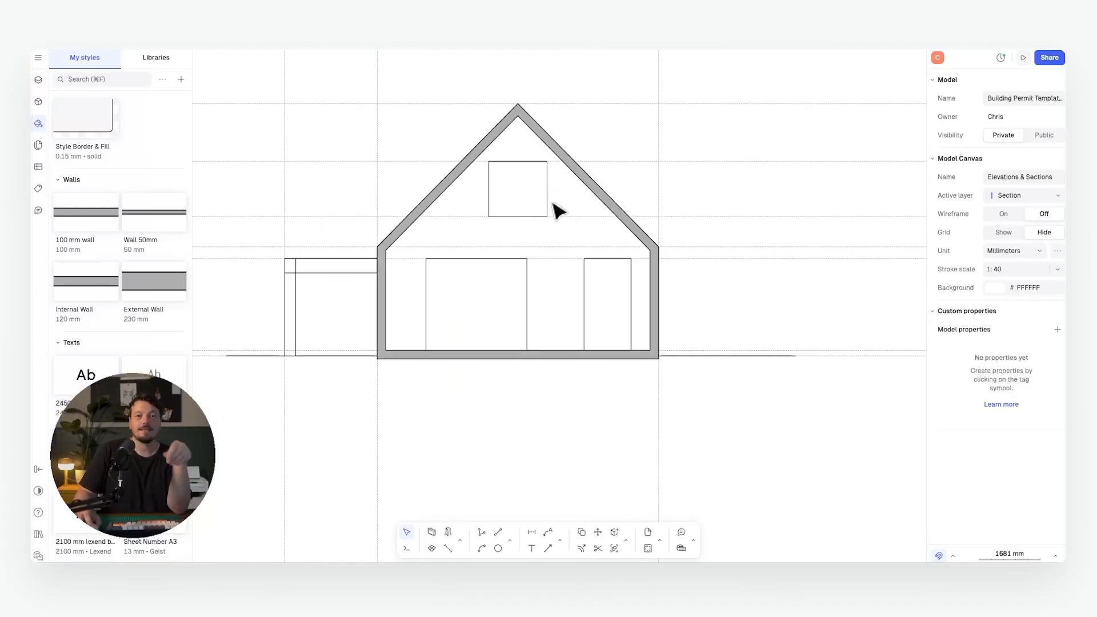
Copy the horizontal guideline at the ground floor's finished level 2588 mm upward to mark the ceiling height
{"action": "scroll", "coordinate": [529, 242], "scroll_direction": "down", "scroll_amount": 3}
{"action": "middle_click_drag", "start_coordinate": [465, 250], "coordinate": [631, 277]}
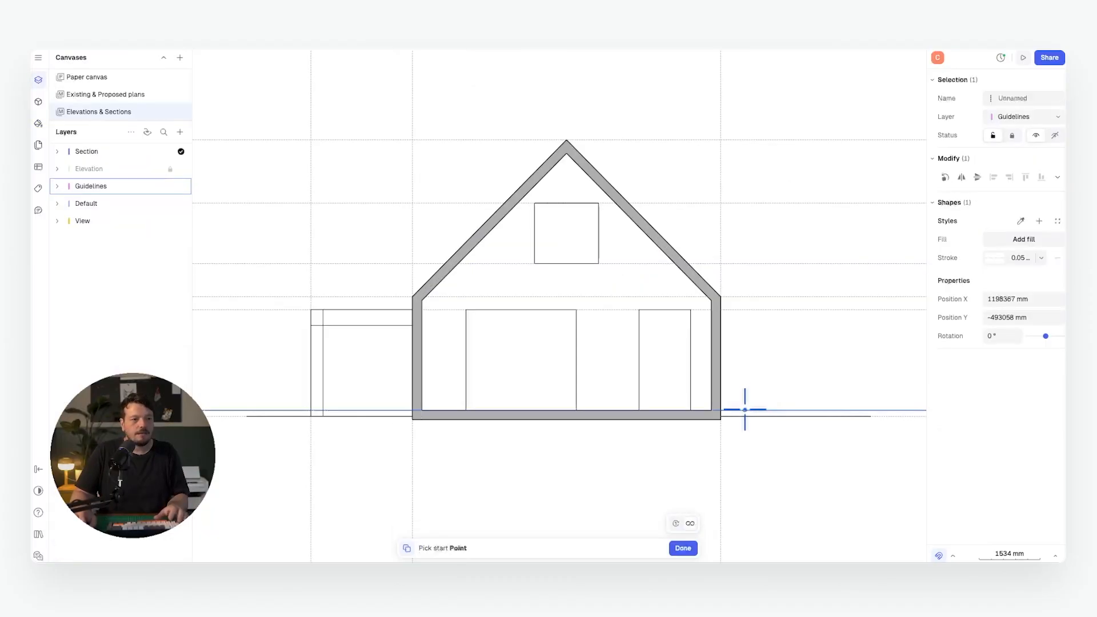
{"action": "left_click", "coordinate": [745, 410]}
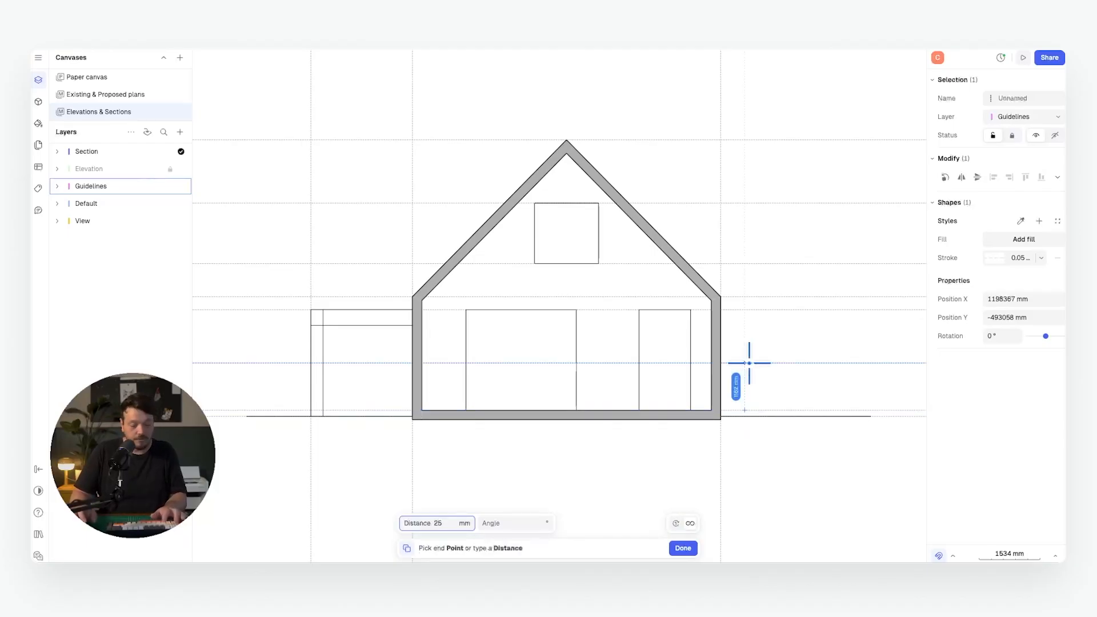
{"action": "key", "text": "Return"}
{"action": "key", "text": "Return"}
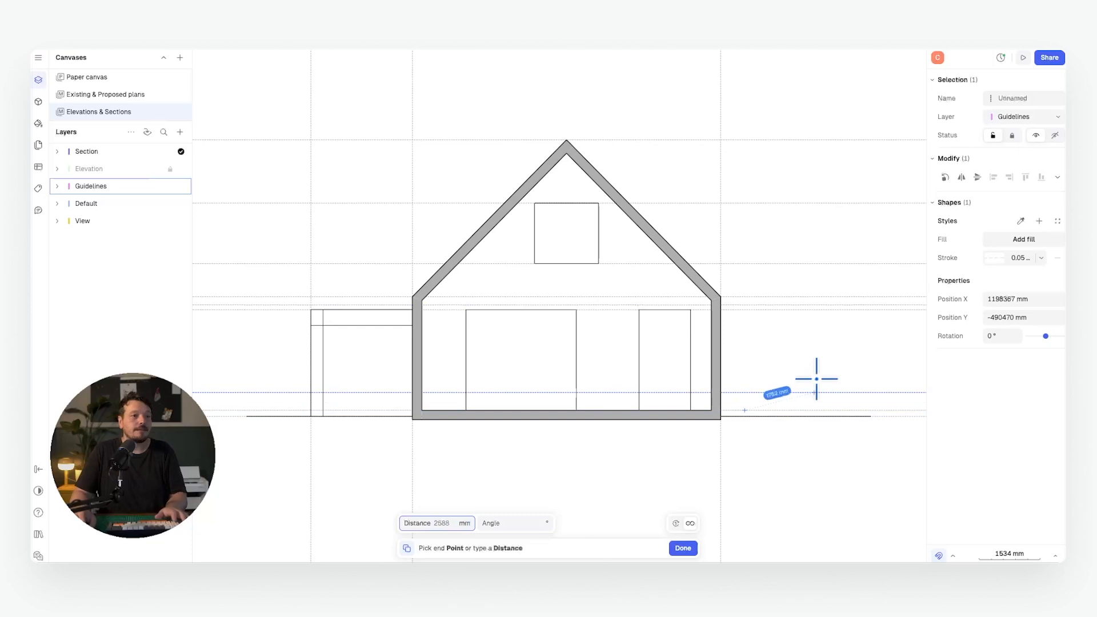
{"action": "key", "text": "Escape"}
Copy the horizontal ground-line guideline 2920 mm upward to mark the upper floor level
{"action": "scroll", "coordinate": [753, 310], "scroll_direction": "up", "scroll_amount": 2}
{"action": "left_click", "coordinate": [905, 434]}
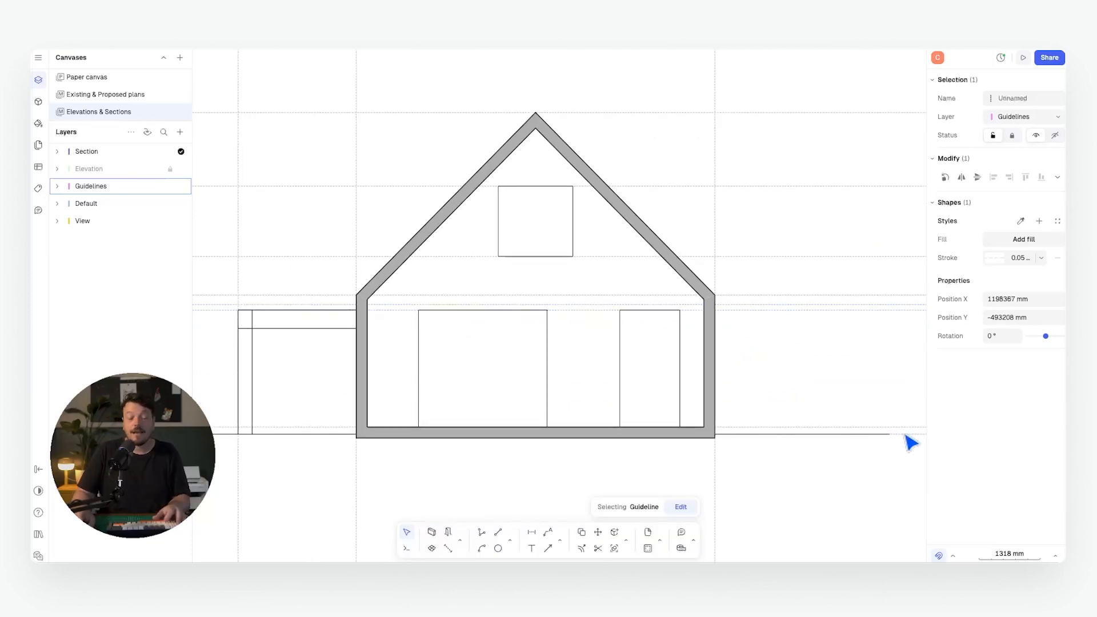
{"action": "key", "text": "c"}
{"action": "left_click", "coordinate": [904, 434]}
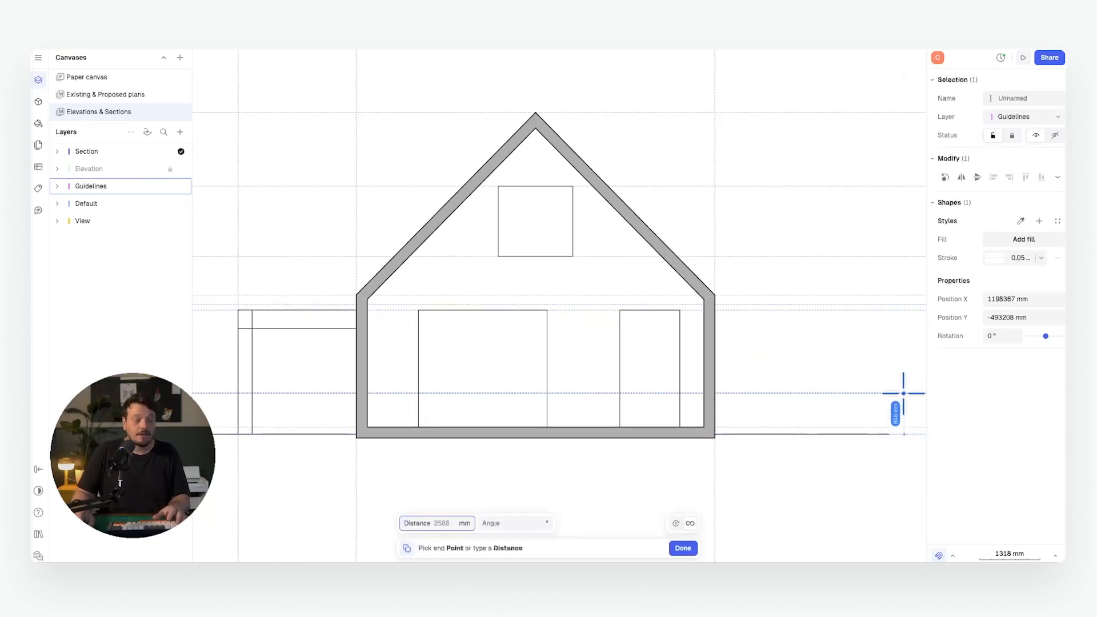
{"action": "type", "text": "2920"}
{"action": "key", "text": "Return"}
Draw a short vertical line outside the house wall between the ceiling and upper floor guidelines to measure the floor thickness
{"action": "left_click", "coordinate": [698, 292]}
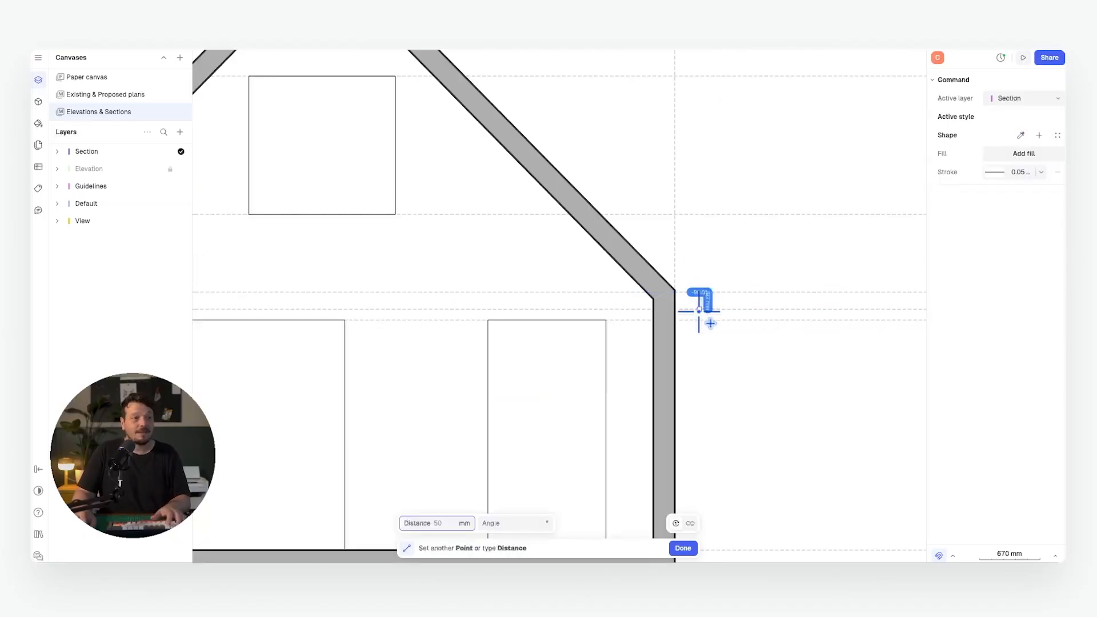
{"action": "scroll", "coordinate": [698, 309], "scroll_direction": "up", "scroll_amount": 5}
{"action": "scroll", "coordinate": [698, 307], "scroll_direction": "up", "scroll_amount": 3}
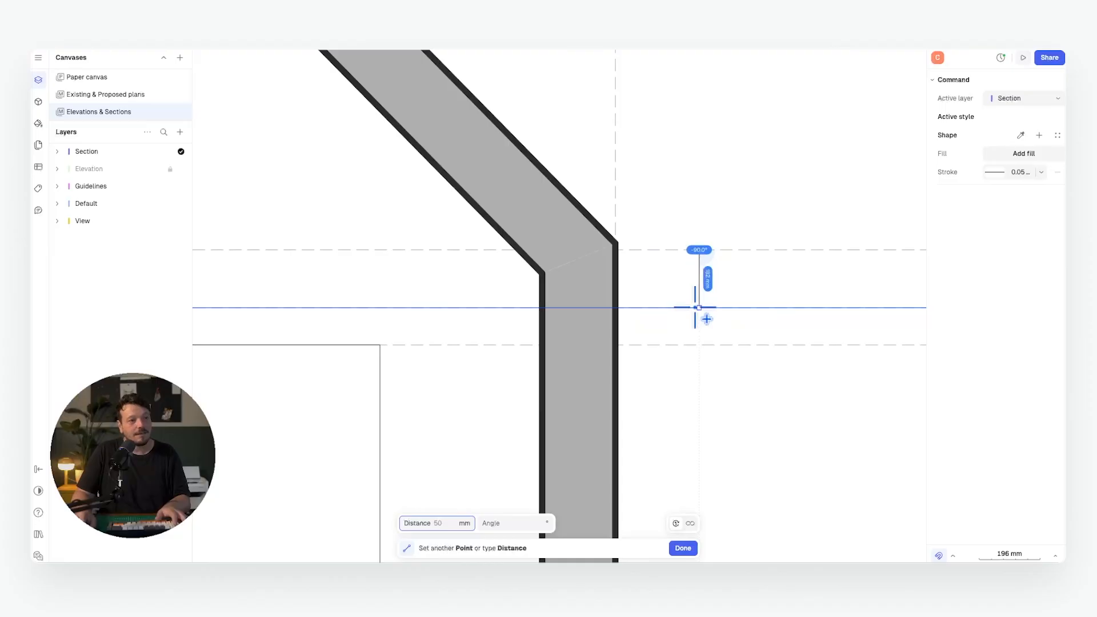
{"action": "left_click", "coordinate": [698, 308]}
{"action": "scroll", "coordinate": [698, 307], "scroll_direction": "down", "scroll_amount": 8}
{"action": "scroll", "coordinate": [752, 290], "scroll_direction": "up", "scroll_amount": 3}
{"action": "scroll", "coordinate": [703, 358], "scroll_direction": "down", "scroll_amount": 2}
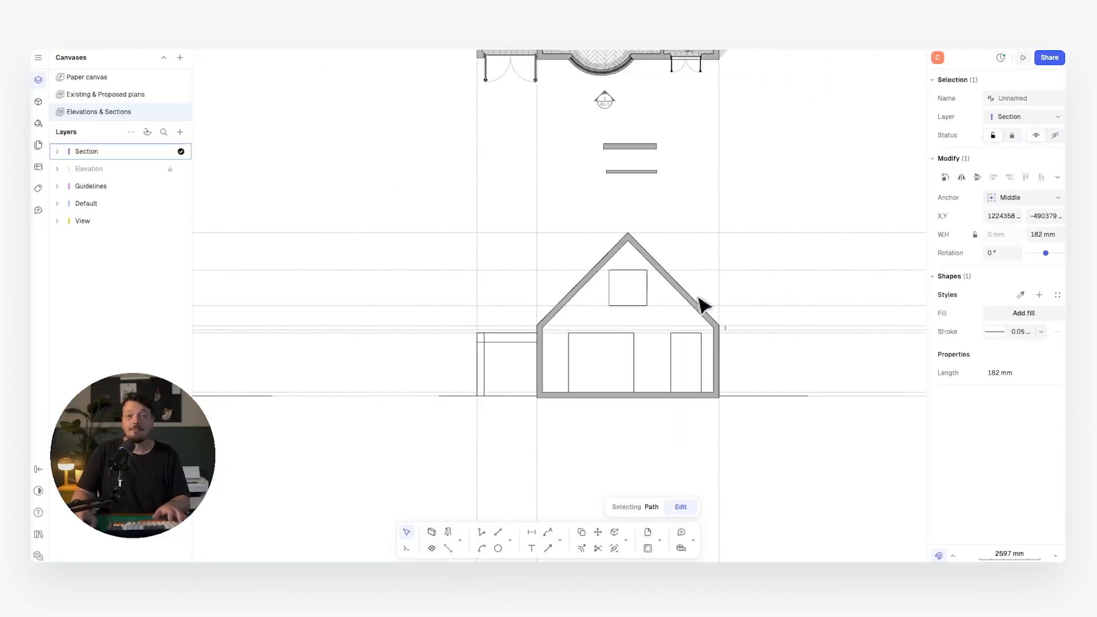
Copy the External Wall sample below the other two, detach the copy from its style, and set its thickness to 182 mm
{"action": "scroll", "coordinate": [644, 179], "scroll_direction": "up", "scroll_amount": 5}
{"action": "left_click", "coordinate": [633, 161]}
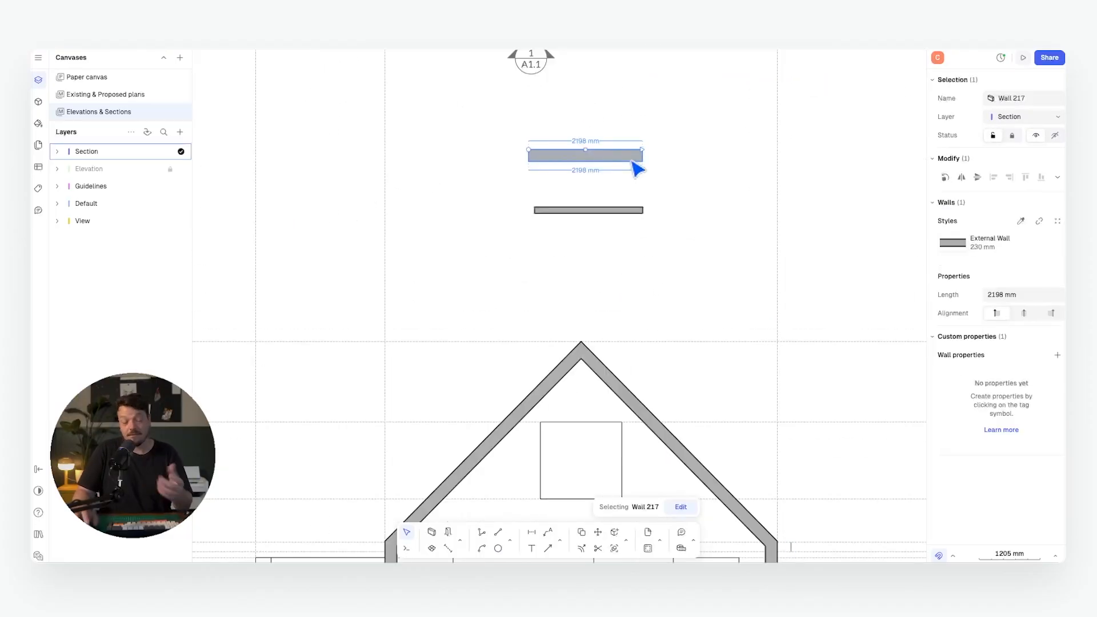
{"action": "key", "text": "c"}
{"action": "left_click", "coordinate": [624, 152]}
{"action": "left_click", "coordinate": [623, 253]}
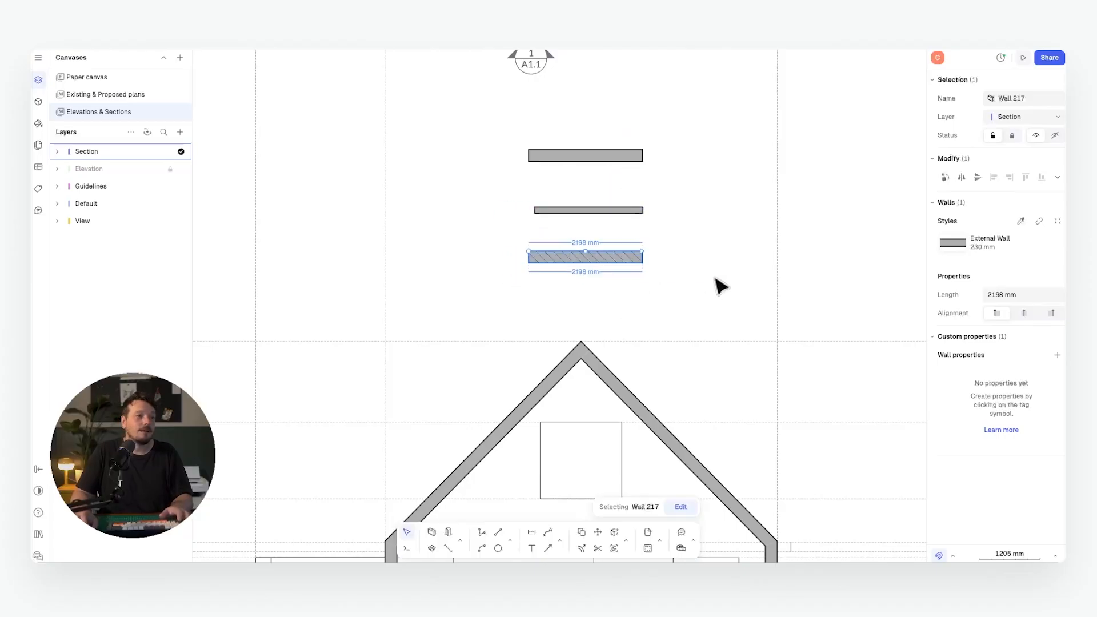
{"action": "left_click", "coordinate": [1037, 222]}
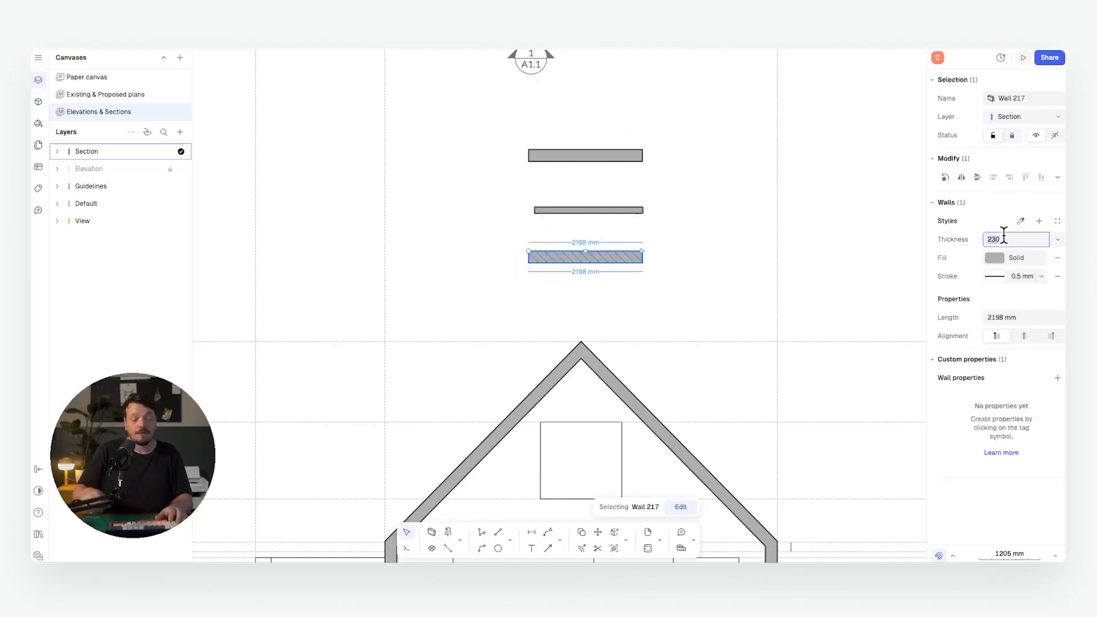
{"action": "type", "text": "182"}
{"action": "key", "text": "Return"}
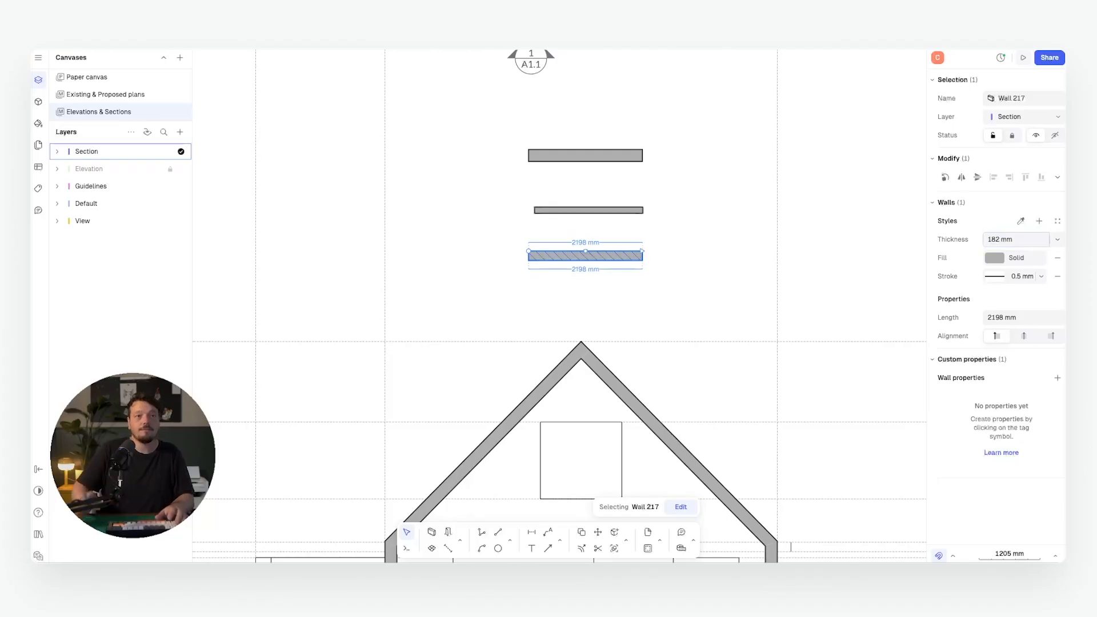
Save the 182 mm sample wall's appearance as a new wall style named Internal Floor
{"action": "left_click", "coordinate": [1039, 221]}
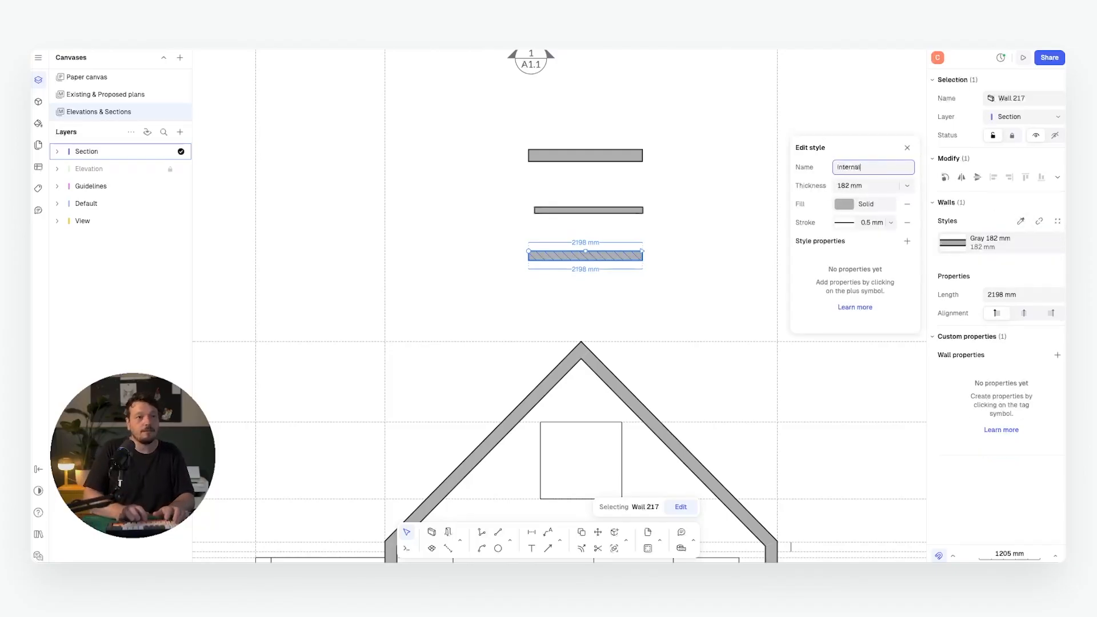
{"action": "key", "text": "Return"}
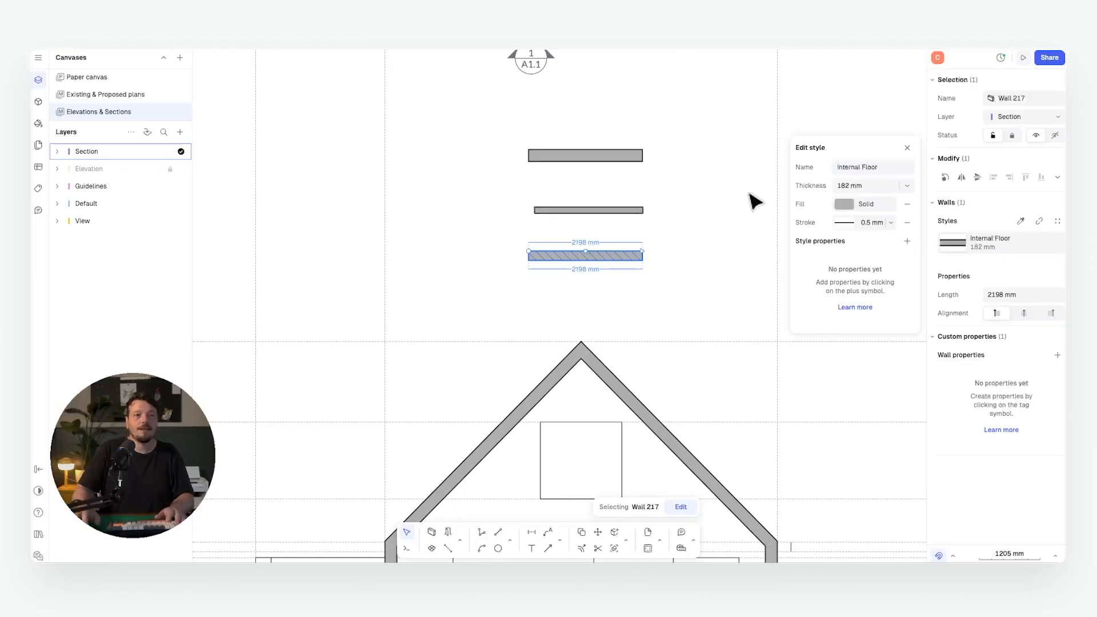
{"action": "left_click", "coordinate": [761, 207]}
Draw the upper floor across the house between the two side walls at the floor guidelines, using the style sampled from the Internal Floor wall
{"action": "middle_click_drag", "start_coordinate": [635, 250], "coordinate": [548, 116]}
{"action": "key", "text": "w"}
{"action": "left_click", "coordinate": [1020, 136]}
{"action": "left_click", "coordinate": [526, 127]}
{"action": "middle_click_drag", "start_coordinate": [643, 337], "coordinate": [655, 237]}
{"action": "scroll", "coordinate": [680, 320], "scroll_direction": "up", "scroll_amount": 5}
{"action": "middle_click_drag", "start_coordinate": [291, 332], "coordinate": [612, 283]}
{"action": "key", "text": "Escape"}
{"action": "scroll", "coordinate": [612, 284], "scroll_direction": "down", "scroll_amount": 5}
{"action": "middle_click_drag", "start_coordinate": [401, 278], "coordinate": [500, 278]}
{"action": "scroll", "coordinate": [500, 277], "scroll_direction": "up", "scroll_amount": 1}
{"action": "scroll", "coordinate": [500, 278], "scroll_direction": "up", "scroll_amount": 5}
{"action": "key", "text": "w"}
{"action": "left_click", "coordinate": [485, 236]}
{"action": "scroll", "coordinate": [718, 235], "scroll_direction": "right", "scroll_amount": 15}
{"action": "left_click", "coordinate": [654, 233]}
{"action": "key", "text": "Escape"}
{"action": "scroll", "coordinate": [751, 278], "scroll_direction": "down", "scroll_amount": 6}
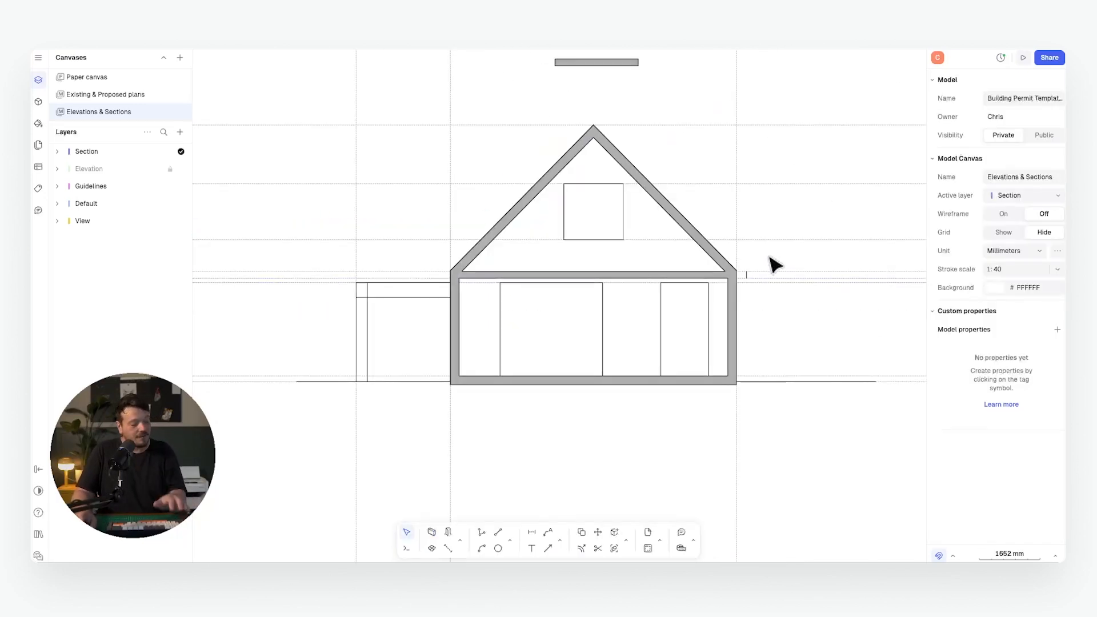
Copy the horizontal guideline at the top of the upper floor 2588 mm upward to mark the upper ceiling height
{"action": "left_click", "coordinate": [781, 271]}
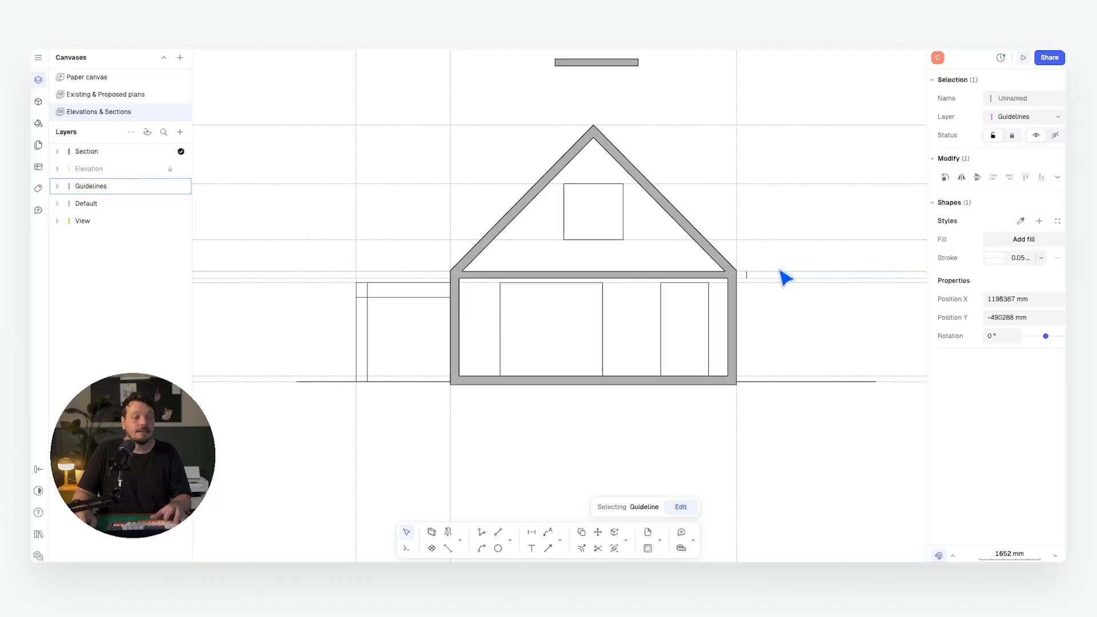
{"action": "key", "text": "d"}
{"action": "left_click", "coordinate": [769, 271]}
{"action": "type", "text": "258"}
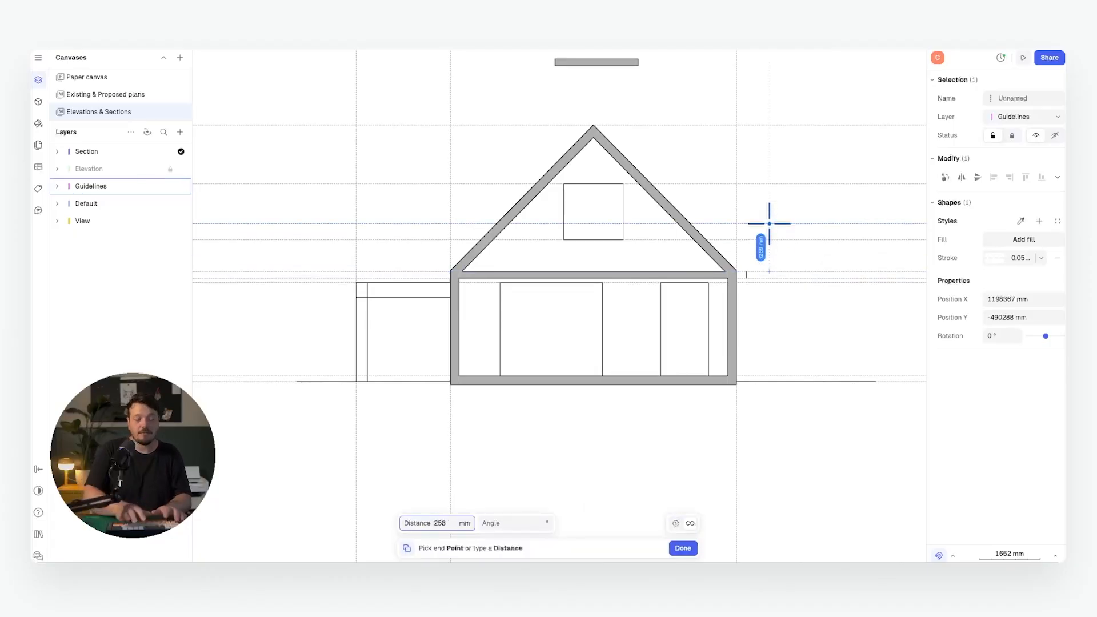
{"action": "type", "text": "8"}
{"action": "key", "text": "Tab"}
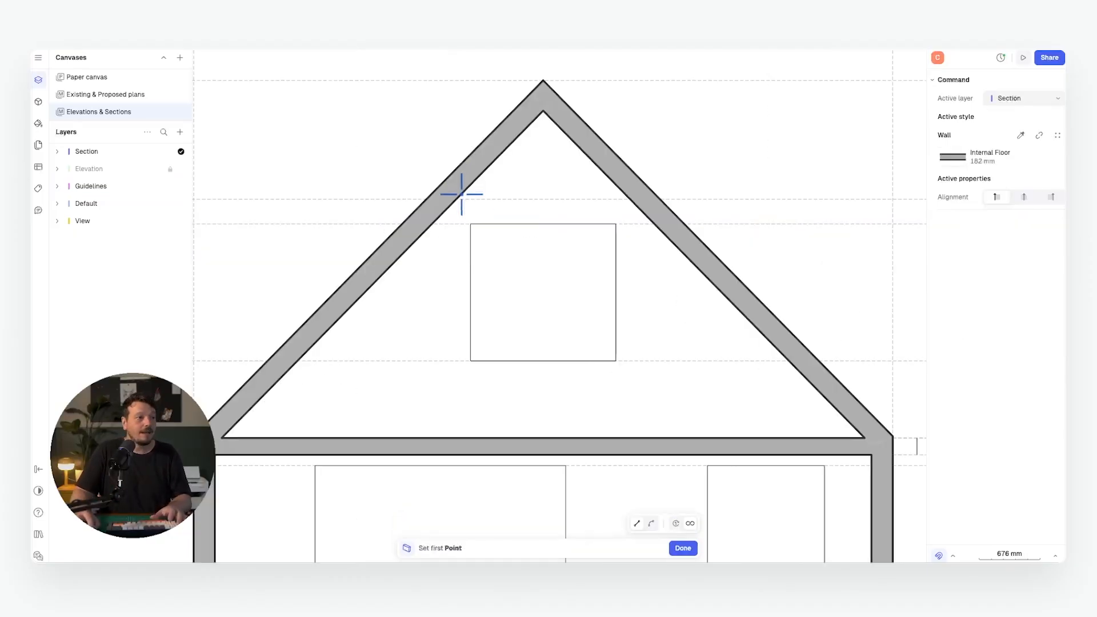
Draw an Internal Floor wall between the two roof slopes along the upper ceiling guideline
{"action": "left_click", "coordinate": [457, 199]}
{"action": "key", "text": "Escape"}
{"action": "key", "text": "w"}
{"action": "key", "text": "Escape"}
{"action": "scroll", "coordinate": [654, 163], "scroll_direction": "down", "scroll_amount": 1}
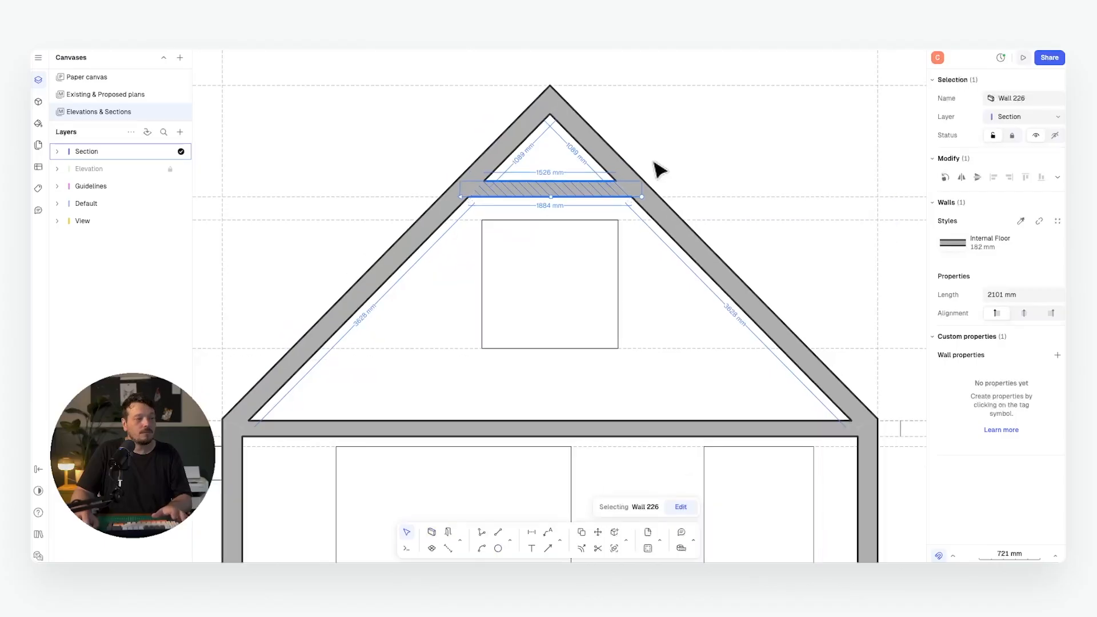
{"action": "left_click", "coordinate": [742, 160]}
{"action": "scroll", "coordinate": [742, 160], "scroll_direction": "down", "scroll_amount": 4}
{"action": "middle_click_drag", "start_coordinate": [741, 159], "coordinate": [632, 130]}
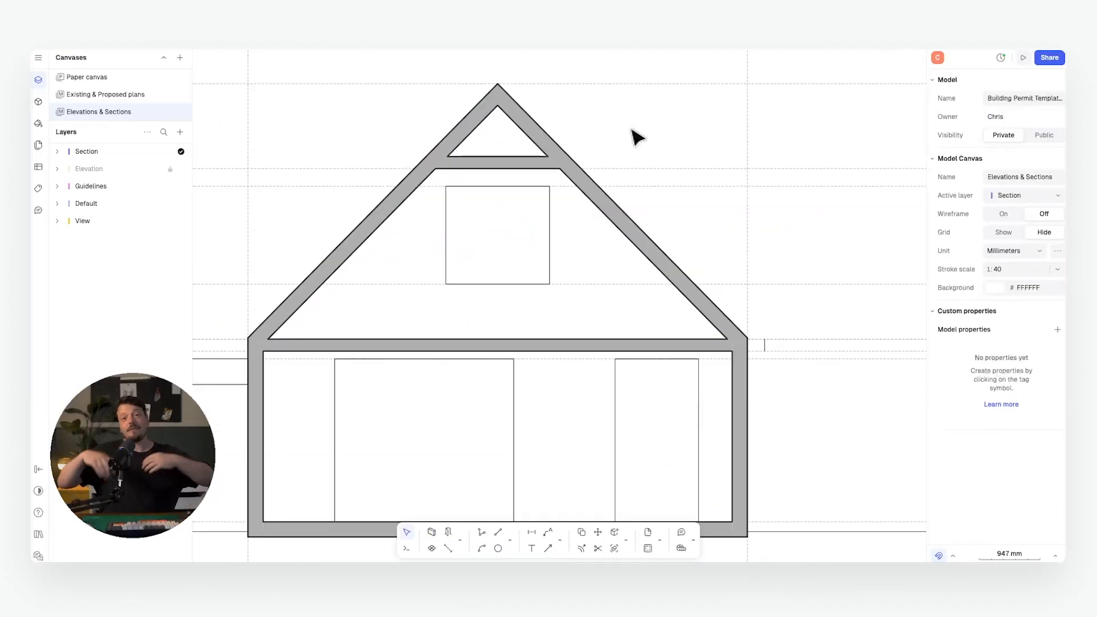
Copy the vertical guideline at the house's outer side wall to both faces of the wall between kitchen and utility on the ground floor plan
{"action": "scroll", "coordinate": [633, 132], "scroll_direction": "down", "scroll_amount": 5}
{"action": "left_click", "coordinate": [589, 235]}
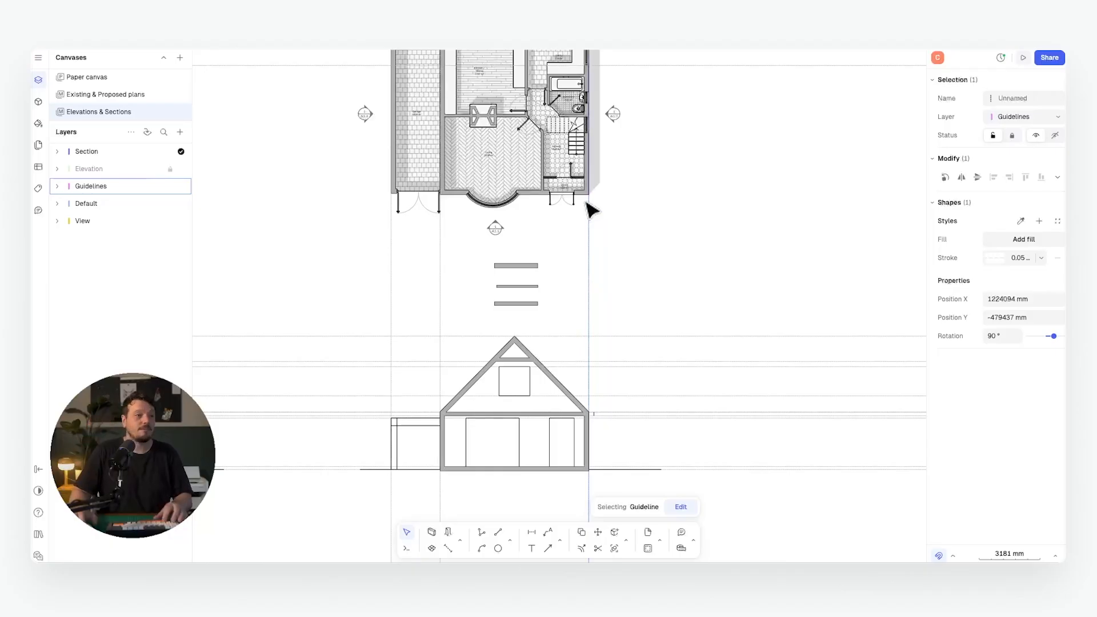
{"action": "key", "text": "d"}
{"action": "left_click", "coordinate": [590, 206]}
{"action": "middle_click_drag", "start_coordinate": [584, 137], "coordinate": [573, 297]}
{"action": "scroll", "coordinate": [517, 243], "scroll_direction": "up", "scroll_amount": 10}
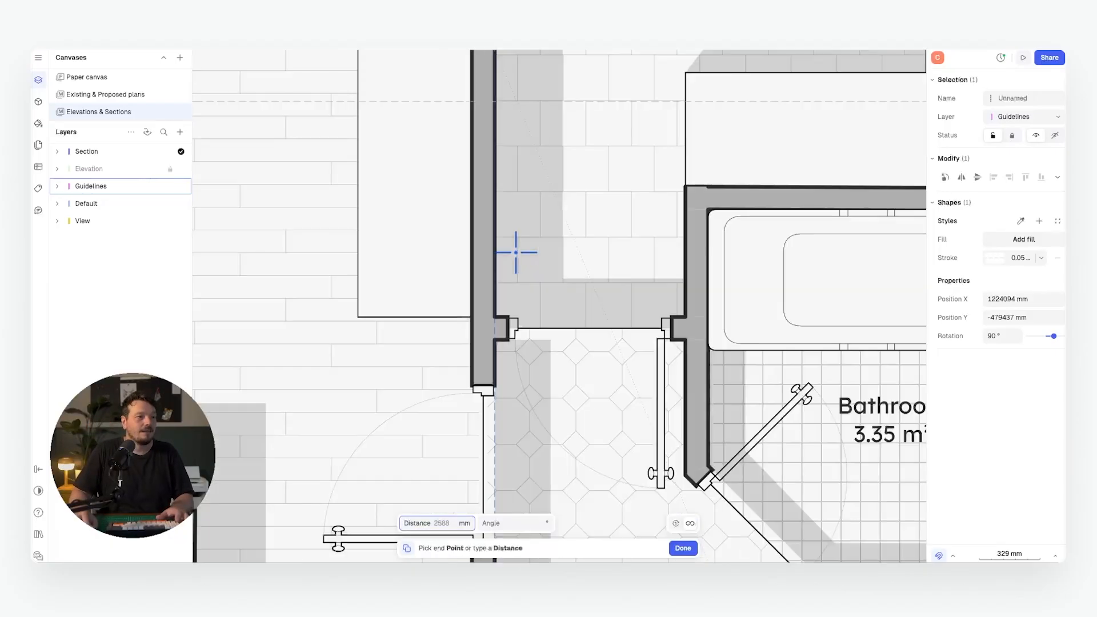
{"action": "left_click", "coordinate": [470, 323]}
{"action": "scroll", "coordinate": [504, 197], "scroll_direction": "down", "scroll_amount": 10}
{"action": "middle_click_drag", "start_coordinate": [553, 403], "coordinate": [548, 153]}
{"action": "middle_click_drag", "start_coordinate": [568, 357], "coordinate": [545, 189]}
{"action": "scroll", "coordinate": [530, 312], "scroll_direction": "up", "scroll_amount": 1}
{"action": "key", "text": "Escape"}
{"action": "scroll", "coordinate": [533, 314], "scroll_direction": "down", "scroll_amount": 1}
{"action": "key", "text": "Escape"}
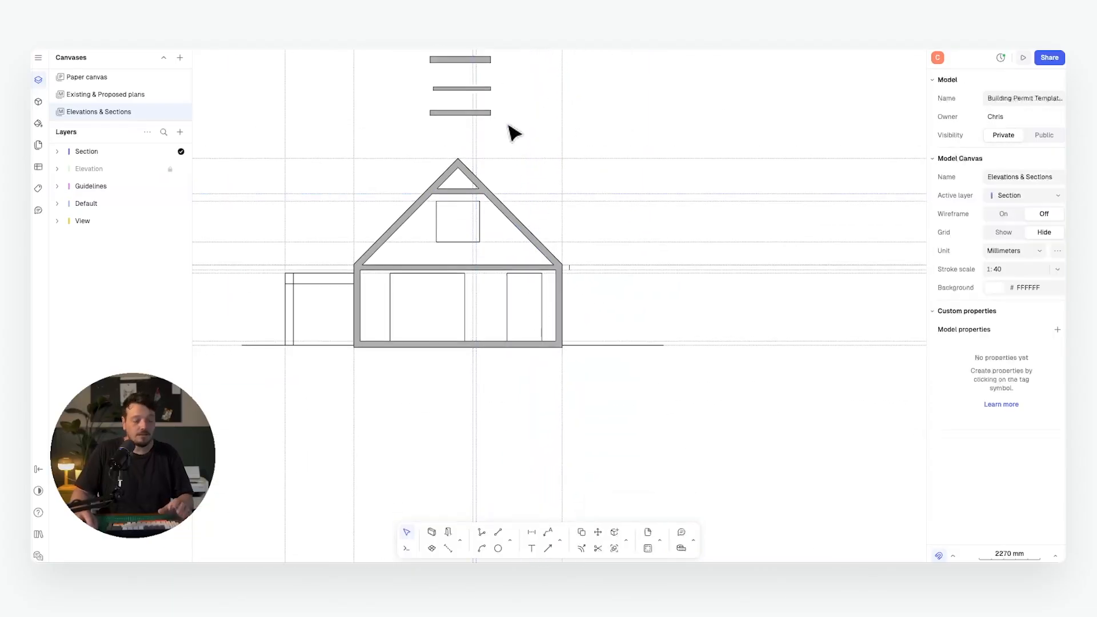
Draw the ground-floor partition wall between the two floors along the vertical guidelines, and add the side extension's walls to the section
{"action": "key", "text": "w"}
{"action": "left_click", "coordinate": [1020, 136]}
{"action": "left_click", "coordinate": [460, 89]}
{"action": "scroll", "coordinate": [484, 289], "scroll_direction": "up", "scroll_amount": 3}
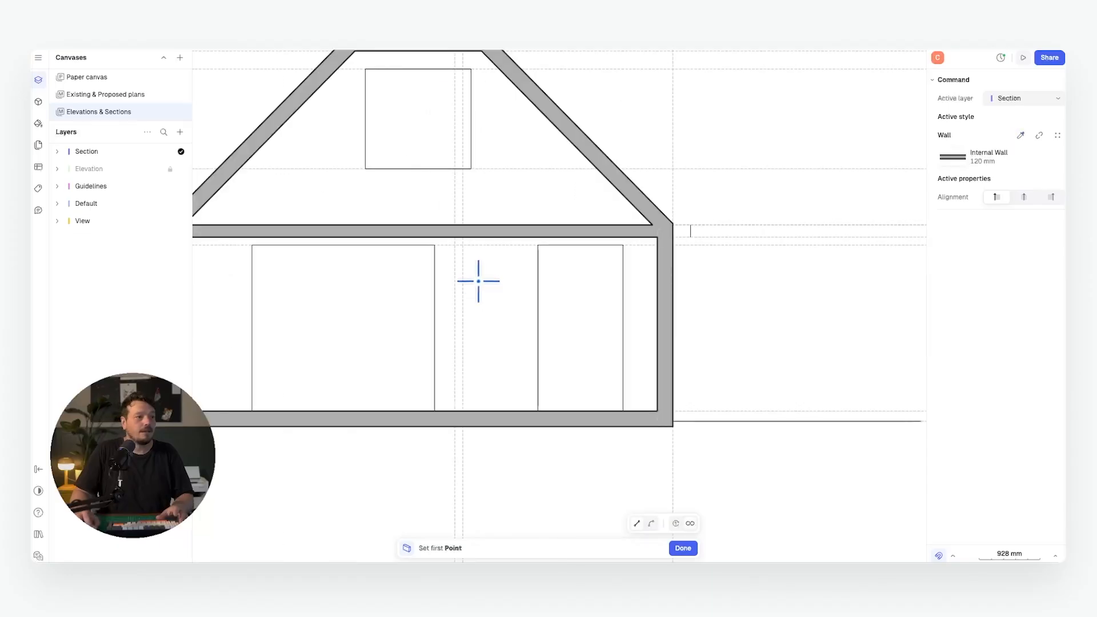
{"action": "scroll", "coordinate": [484, 289], "scroll_direction": "up", "scroll_amount": 2}
{"action": "left_click", "coordinate": [458, 233]}
{"action": "left_click", "coordinate": [459, 446]}
{"action": "key", "text": "Escape"}
{"action": "scroll", "coordinate": [591, 311], "scroll_direction": "down", "scroll_amount": 3}
{"action": "scroll", "coordinate": [592, 311], "scroll_direction": "down", "scroll_amount": 5}
{"action": "key", "text": "Escape"}
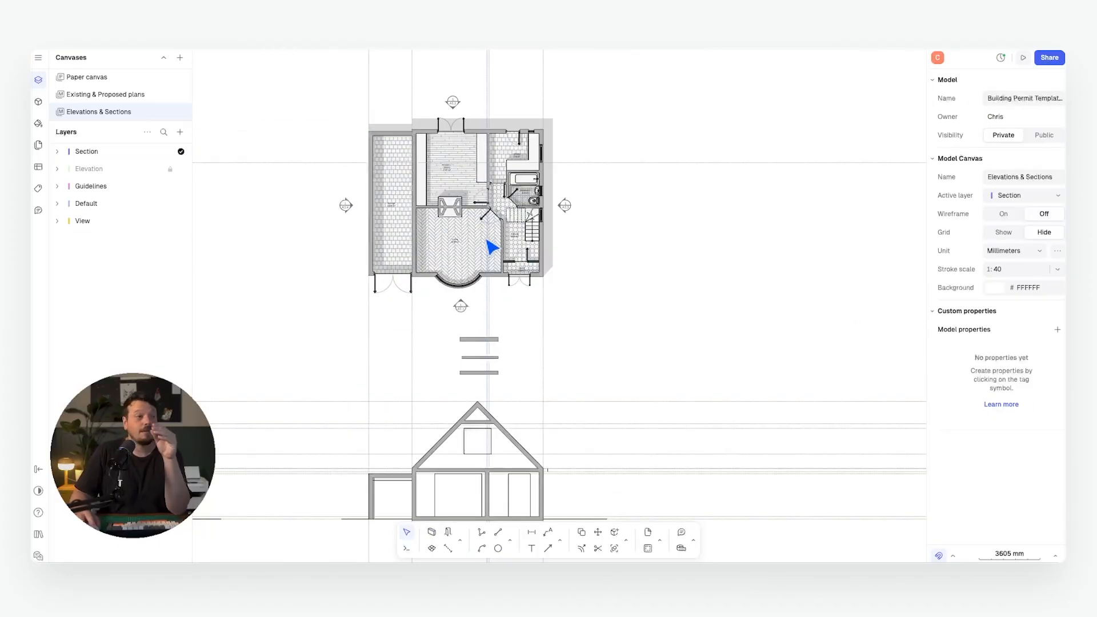
Move the ground floor plan view horizontally away from above the section to free that space
{"action": "left_click", "coordinate": [458, 200]}
{"action": "scroll", "coordinate": [488, 203], "scroll_direction": "down", "scroll_amount": 3}
{"action": "middle_click_drag", "start_coordinate": [415, 164], "coordinate": [538, 216]}
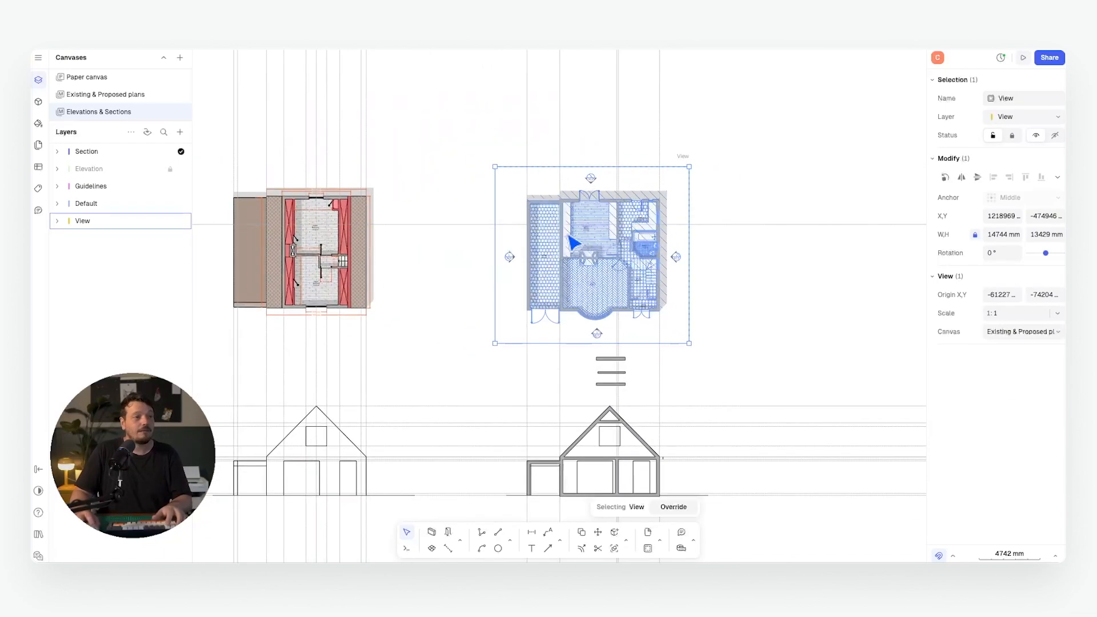
{"action": "key", "text": "m"}
{"action": "left_click", "coordinate": [570, 235]}
{"action": "left_click", "coordinate": [781, 236]}
Move the upper floor plan view above the section, aligning the corner of the house with the outer wall guideline
{"action": "middle_click_drag", "start_coordinate": [781, 235], "coordinate": [856, 240]}
{"action": "left_click", "coordinate": [390, 224]}
{"action": "key", "text": "m"}
{"action": "scroll", "coordinate": [451, 230], "scroll_direction": "up", "scroll_amount": 4}
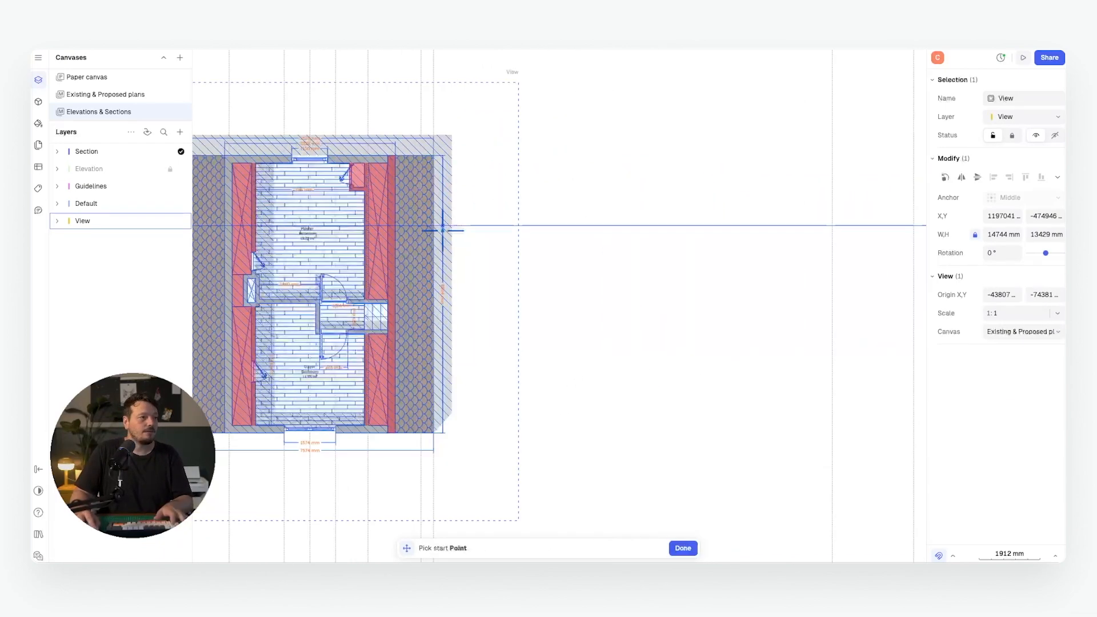
{"action": "left_click", "coordinate": [433, 155]}
{"action": "scroll", "coordinate": [434, 156], "scroll_direction": "down", "scroll_amount": 5}
{"action": "scroll", "coordinate": [503, 156], "scroll_direction": "up", "scroll_amount": 5}
{"action": "left_click", "coordinate": [495, 155]}
Delete the two vertical guidelines that mark the faces of the ground-floor partition
{"action": "scroll", "coordinate": [549, 129], "scroll_direction": "down", "scroll_amount": 4}
{"action": "middle_click_drag", "start_coordinate": [469, 292], "coordinate": [484, 187]}
{"action": "scroll", "coordinate": [487, 187], "scroll_direction": "up", "scroll_amount": 4}
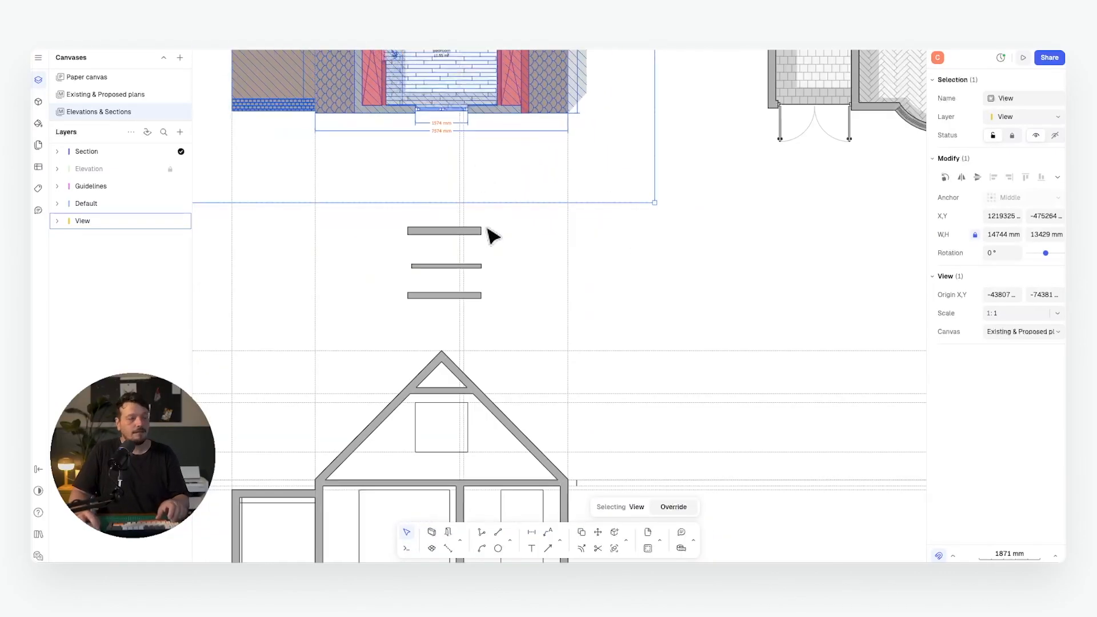
{"action": "left_click", "coordinate": [497, 221]}
{"action": "left_click", "coordinate": [448, 217]}
{"action": "key", "text": "Delete"}
Copy the vertical guideline at the house's outer wall to the room-side faces of both eaves walls on the upper floor plan
{"action": "scroll", "coordinate": [459, 132], "scroll_direction": "down", "scroll_amount": 3}
{"action": "middle_click_drag", "start_coordinate": [461, 129], "coordinate": [458, 172]}
{"action": "scroll", "coordinate": [549, 146], "scroll_direction": "up", "scroll_amount": 5}
{"action": "mouse_move", "coordinate": [550, 145]}
{"action": "middle_mouse_down"}
{"action": "mouse_move", "coordinate": [581, 183]}
{"action": "mouse_move", "coordinate": [566, 152]}
{"action": "middle_mouse_up"}
{"action": "left_click", "coordinate": [566, 386]}
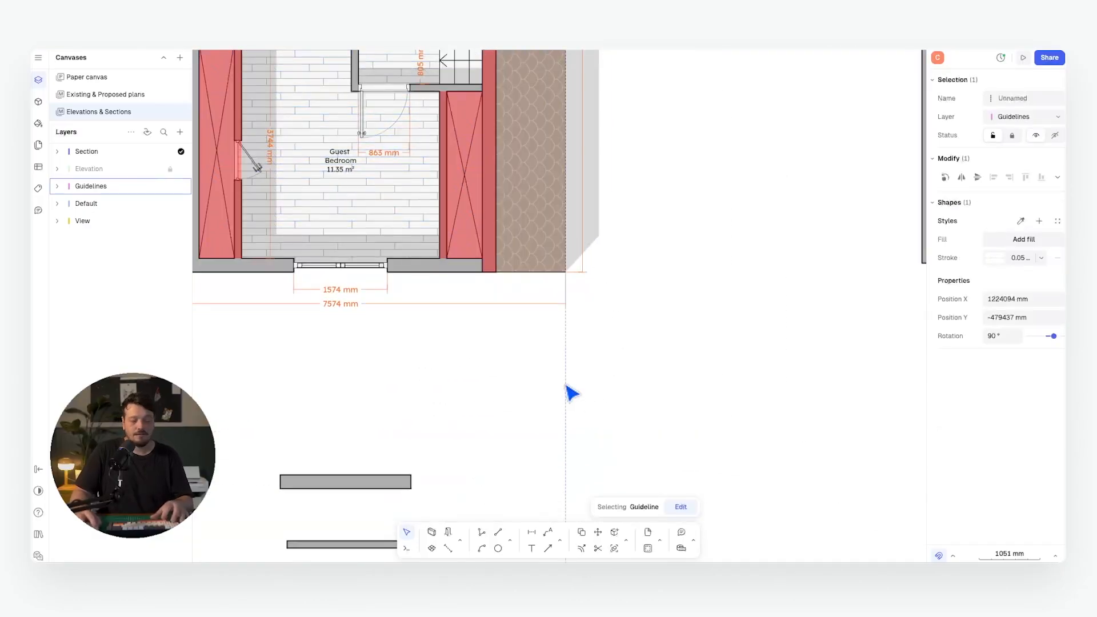
{"action": "key", "text": "c"}
{"action": "left_click", "coordinate": [566, 272]}
{"action": "middle_click_drag", "start_coordinate": [458, 157], "coordinate": [495, 390]}
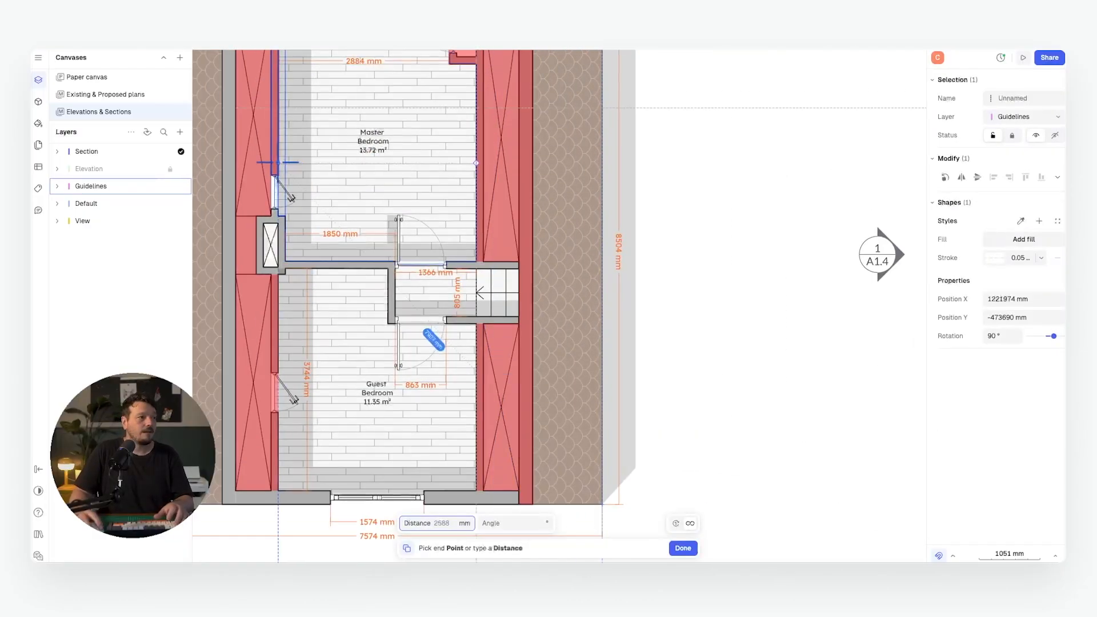
{"action": "scroll", "coordinate": [280, 165], "scroll_direction": "up", "scroll_amount": 5}
{"action": "left_click", "coordinate": [286, 166]}
{"action": "scroll", "coordinate": [367, 228], "scroll_direction": "down", "scroll_amount": 8}
{"action": "left_click", "coordinate": [437, 197]}
{"action": "key", "text": "Escape"}
{"action": "scroll", "coordinate": [480, 175], "scroll_direction": "down", "scroll_amount": 5}
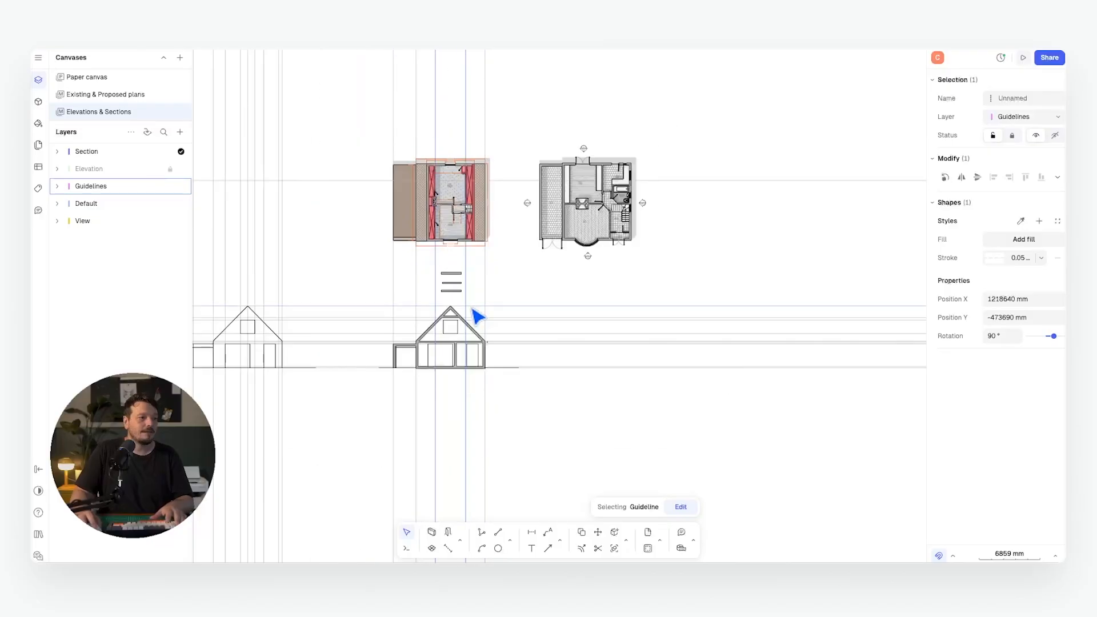
Draw the right eaves wall from roof slope to upper floor along its guideline, using the style sampled from the 120 mm Internal Wall
{"action": "middle_click_drag", "start_coordinate": [472, 305], "coordinate": [424, 199]}
{"action": "scroll", "coordinate": [404, 215], "scroll_direction": "up", "scroll_amount": 5}
{"action": "scroll", "coordinate": [436, 154], "scroll_direction": "up", "scroll_amount": 8}
{"action": "middle_click_drag", "start_coordinate": [473, 316], "coordinate": [526, 203]}
{"action": "scroll", "coordinate": [526, 203], "scroll_direction": "down", "scroll_amount": 4}
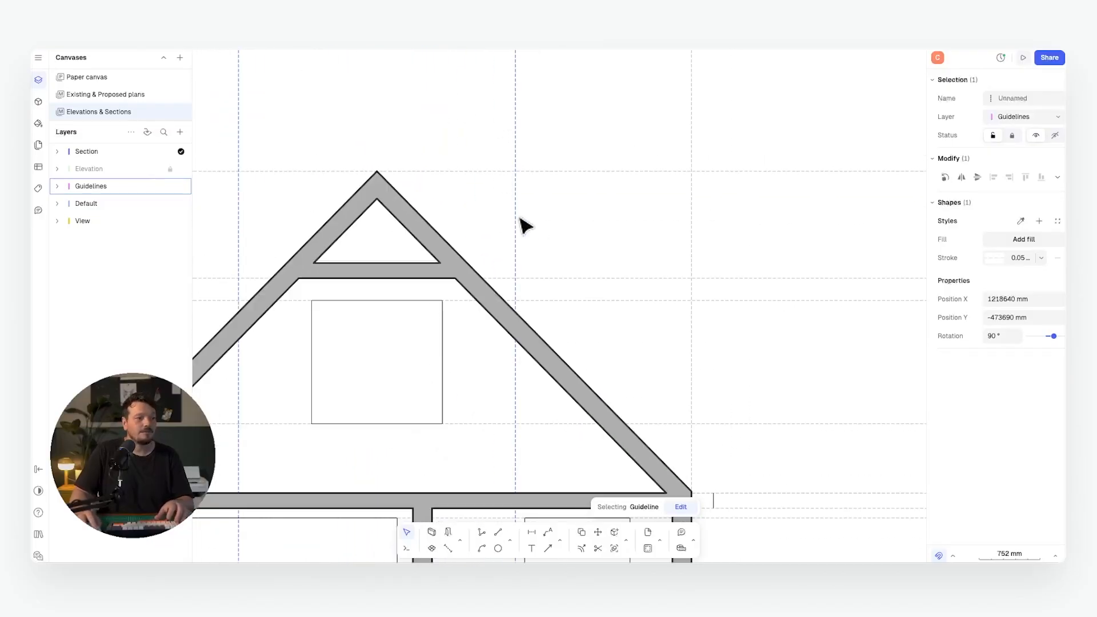
{"action": "middle_click_drag", "start_coordinate": [522, 326], "coordinate": [508, 204]}
{"action": "key", "text": "w"}
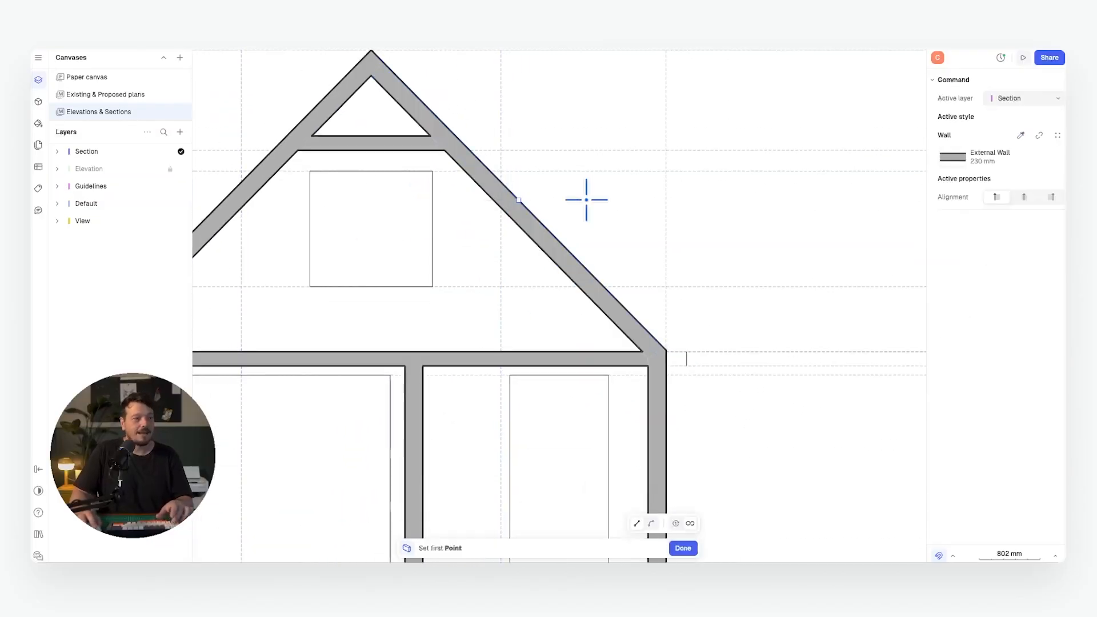
{"action": "left_click", "coordinate": [1021, 135]}
{"action": "scroll", "coordinate": [623, 274], "scroll_direction": "up", "scroll_amount": 6}
{"action": "left_click", "coordinate": [486, 153]}
{"action": "scroll", "coordinate": [478, 147], "scroll_direction": "down", "scroll_amount": 3, "text": "ctrl"}
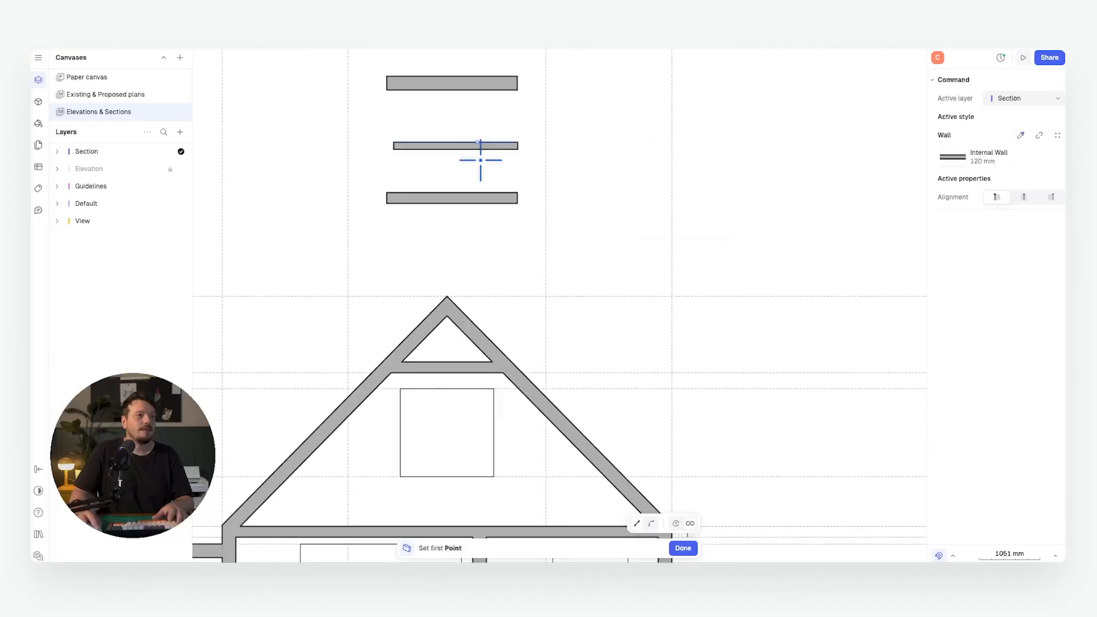
{"action": "scroll", "coordinate": [465, 166], "scroll_direction": "down", "scroll_amount": 10}
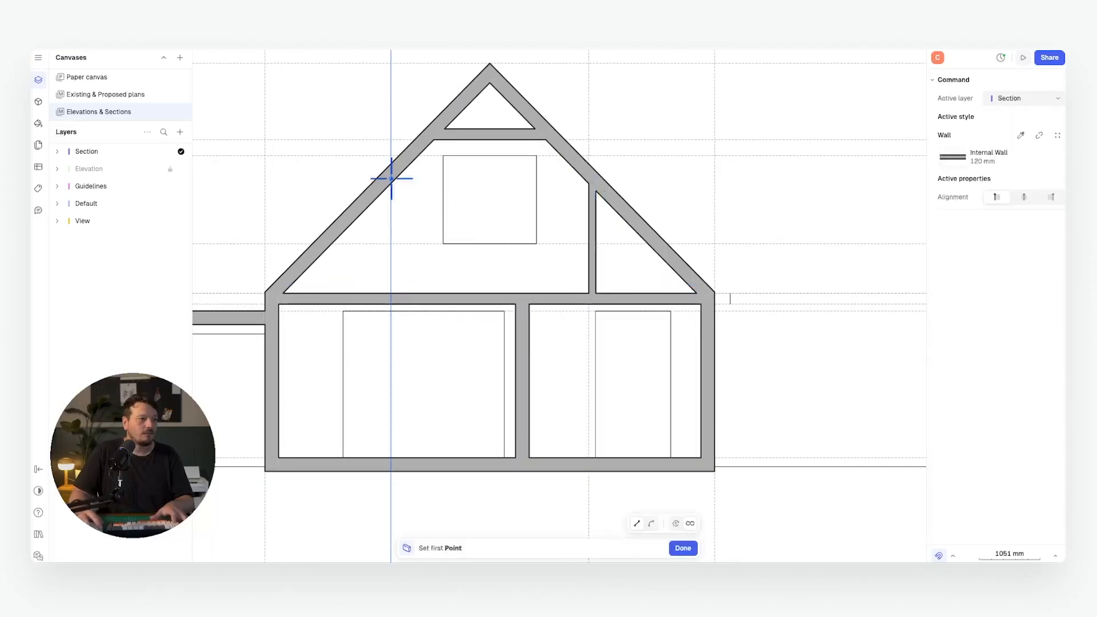
Draw the matching left eaves wall along its guideline from the roof slope down to the upper floor
{"action": "left_click", "coordinate": [391, 178]}
{"action": "left_click", "coordinate": [399, 304]}
{"action": "key", "text": "Escape"}
{"action": "left_click", "coordinate": [777, 210]}
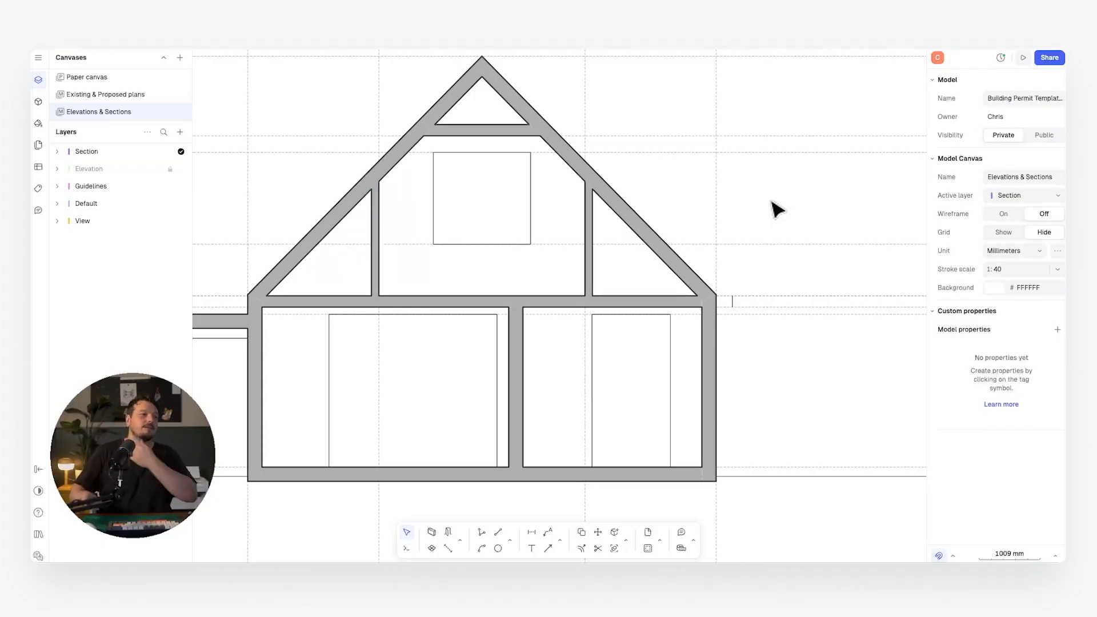
Draw two crossing lines in the right eaves void, from the floor corners up to the window-sill guideline
{"action": "key", "text": "l"}
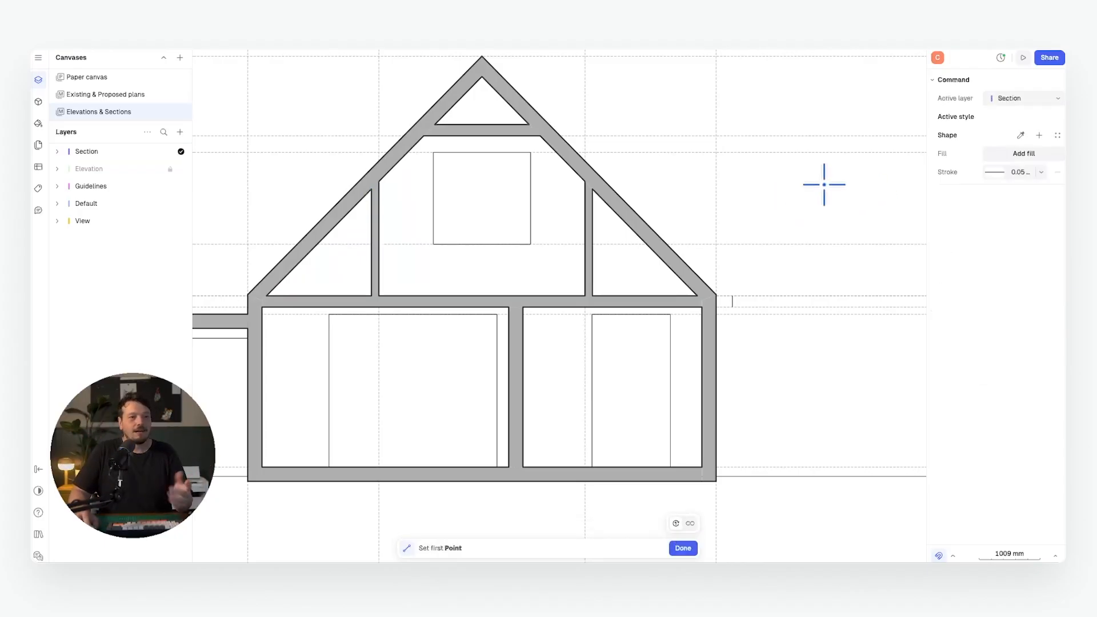
{"action": "left_click", "coordinate": [593, 295]}
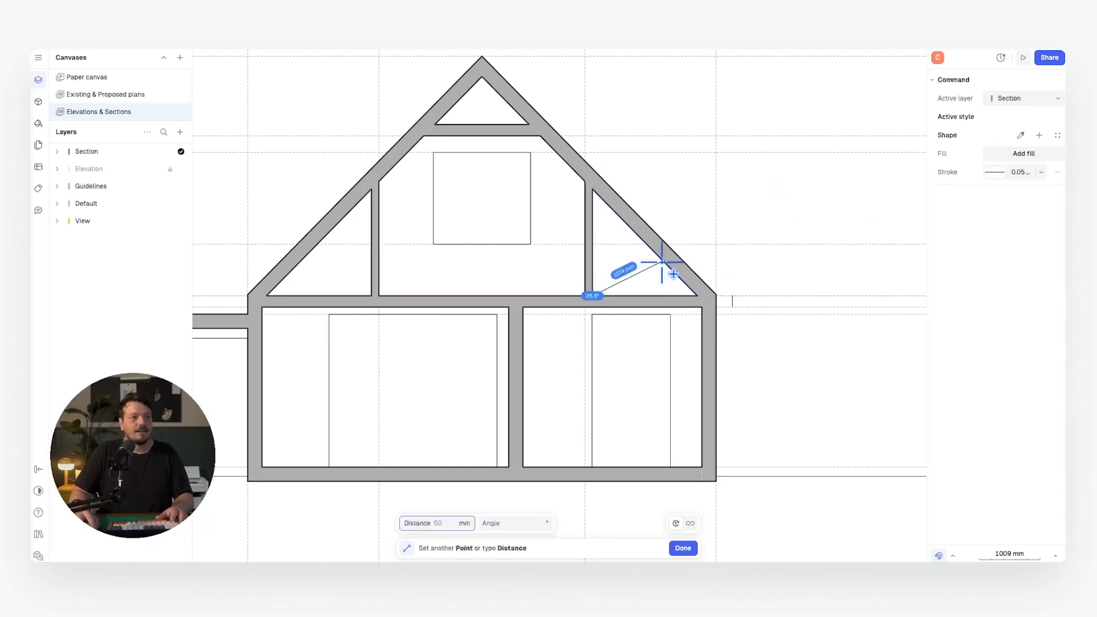
{"action": "left_click", "coordinate": [646, 244]}
{"action": "key", "text": "l"}
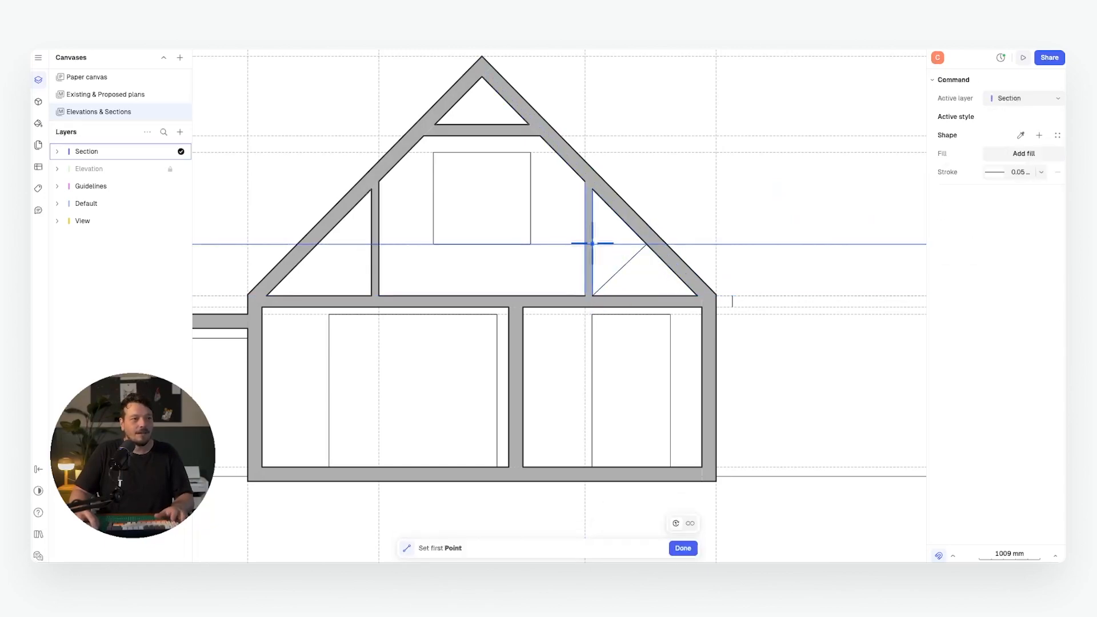
{"action": "left_click", "coordinate": [592, 244]}
{"action": "left_click", "coordinate": [698, 295]}
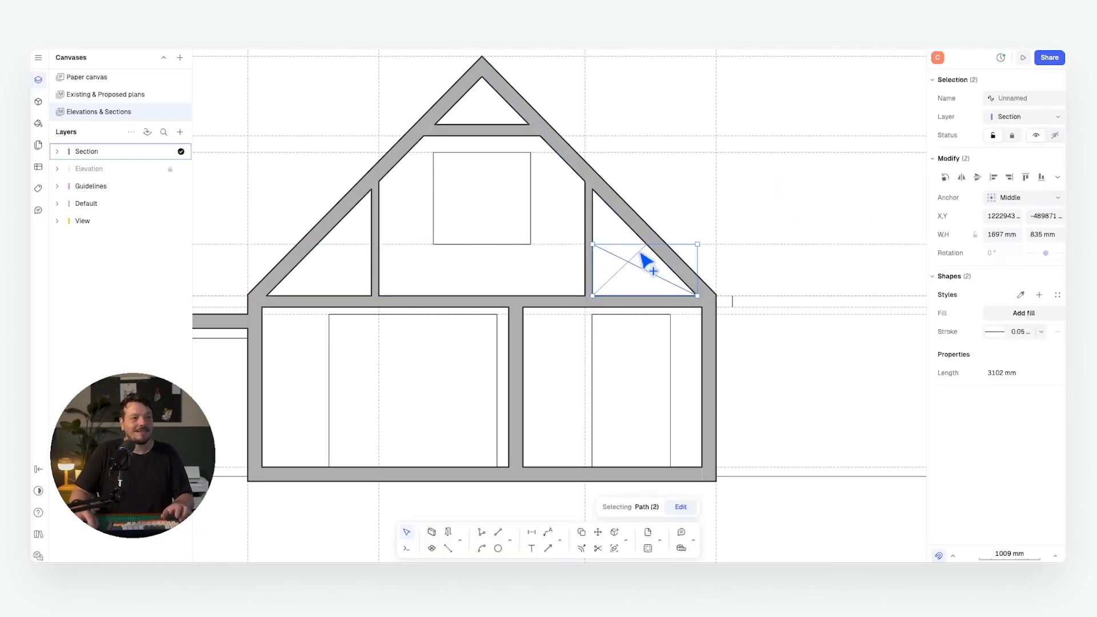
Mirror the two crossing lines about the window's vertical centre line into the left eaves void
{"action": "key", "text": "m"}
{"action": "left_click", "coordinate": [483, 153]}
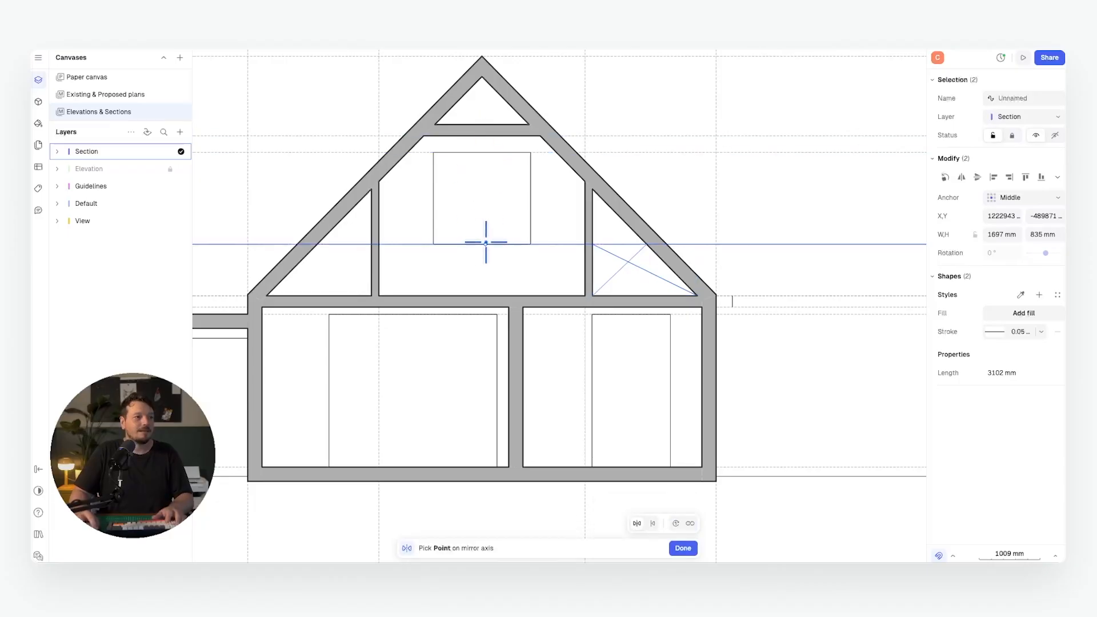
{"action": "left_click", "coordinate": [483, 240]}
{"action": "middle_click_drag", "start_coordinate": [546, 169], "coordinate": [503, 237]}
Draw two crossing lines in the roof void above the upper ceiling
{"action": "left_click", "coordinate": [594, 155]}
{"action": "scroll", "coordinate": [460, 153], "scroll_direction": "up", "scroll_amount": 6}
{"action": "key", "text": "l"}
{"action": "scroll", "coordinate": [582, 175], "scroll_direction": "down", "scroll_amount": 1}
{"action": "left_click", "coordinate": [336, 220]}
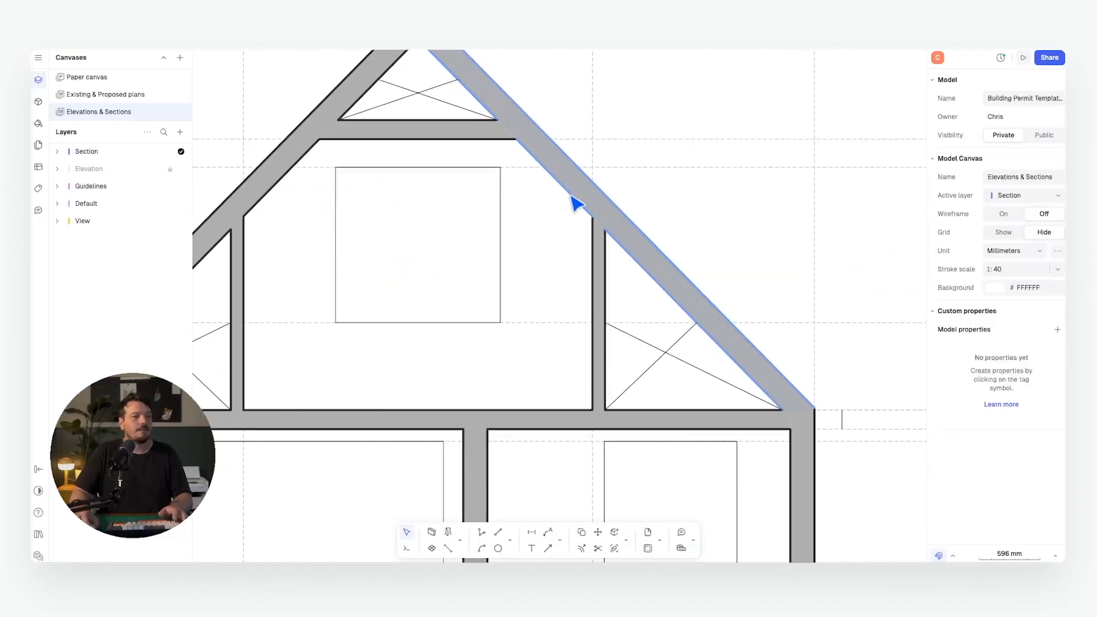
Rotate the ground floor plan view above the front elevation to -90°
{"action": "scroll", "coordinate": [579, 203], "scroll_direction": "down", "scroll_amount": 5}
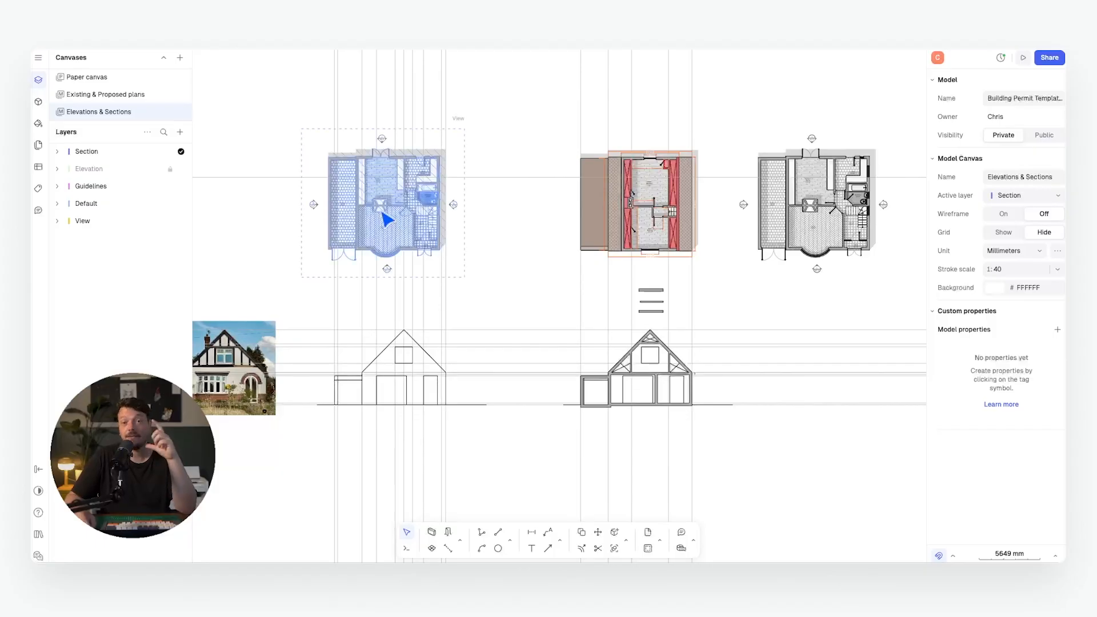
{"action": "left_click", "coordinate": [399, 217]}
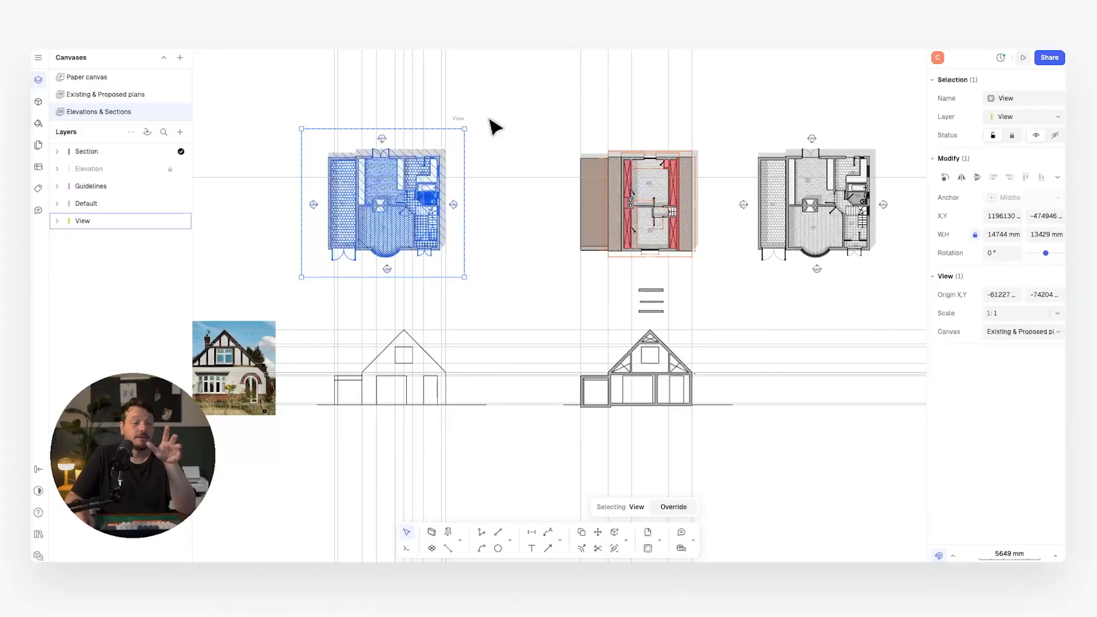
{"action": "left_click_drag", "start_coordinate": [468, 123], "coordinate": [440, 270]}
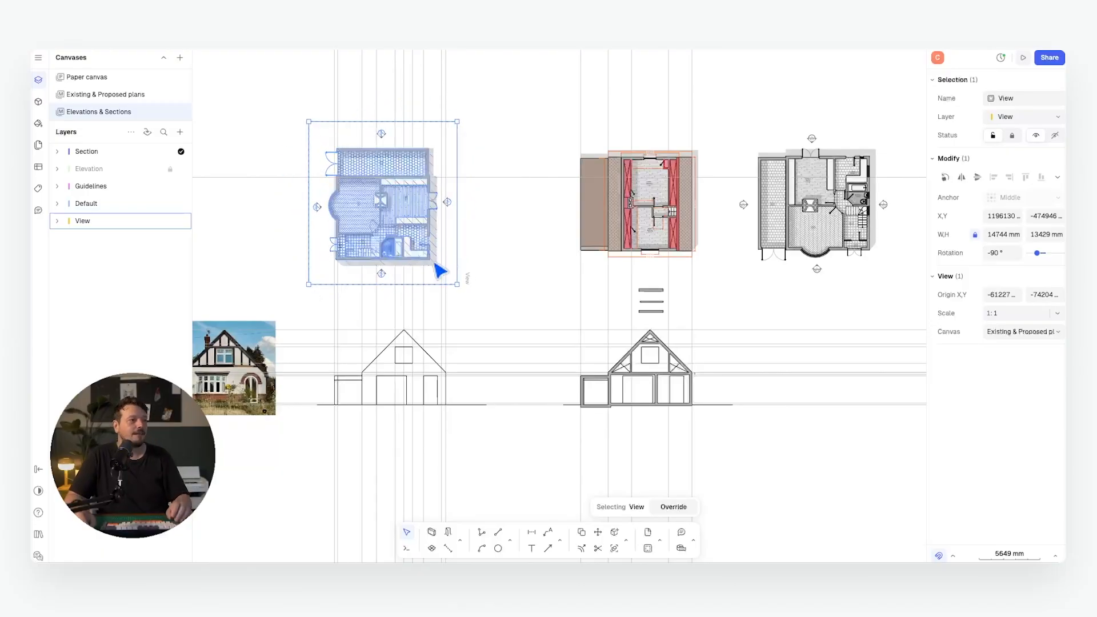
{"action": "left_click", "coordinate": [496, 237]}
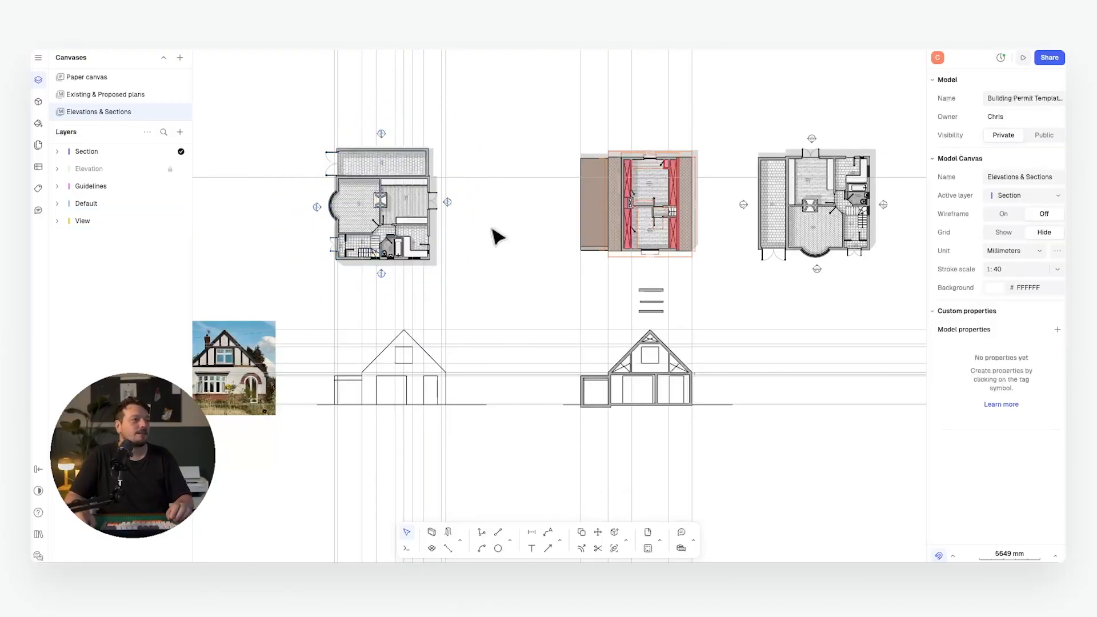
Review the plans on the Existing & Proposed plans canvas and return to the Elevations & Sections canvas
{"action": "left_click", "coordinate": [89, 93]}
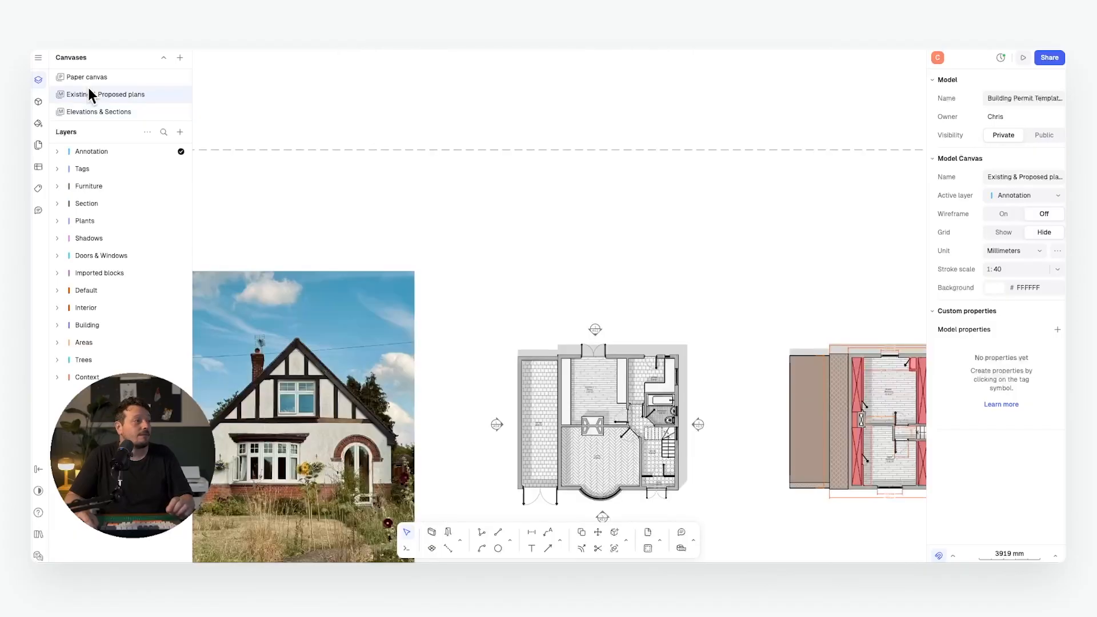
{"action": "scroll", "coordinate": [505, 263], "scroll_direction": "down", "scroll_amount": 2}
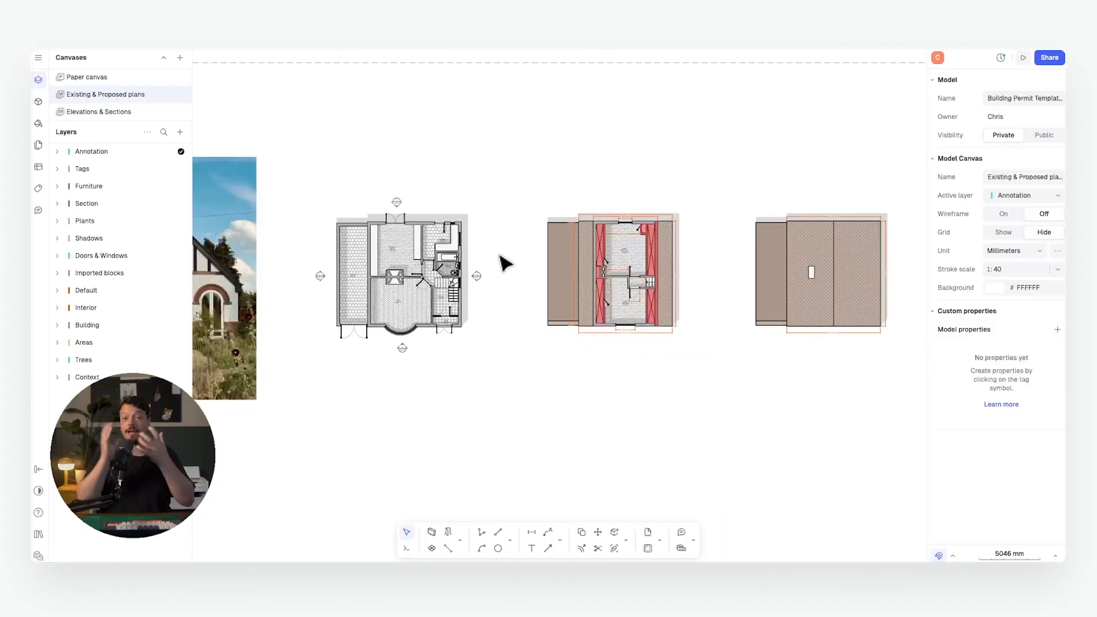
{"action": "left_click", "coordinate": [89, 111]}
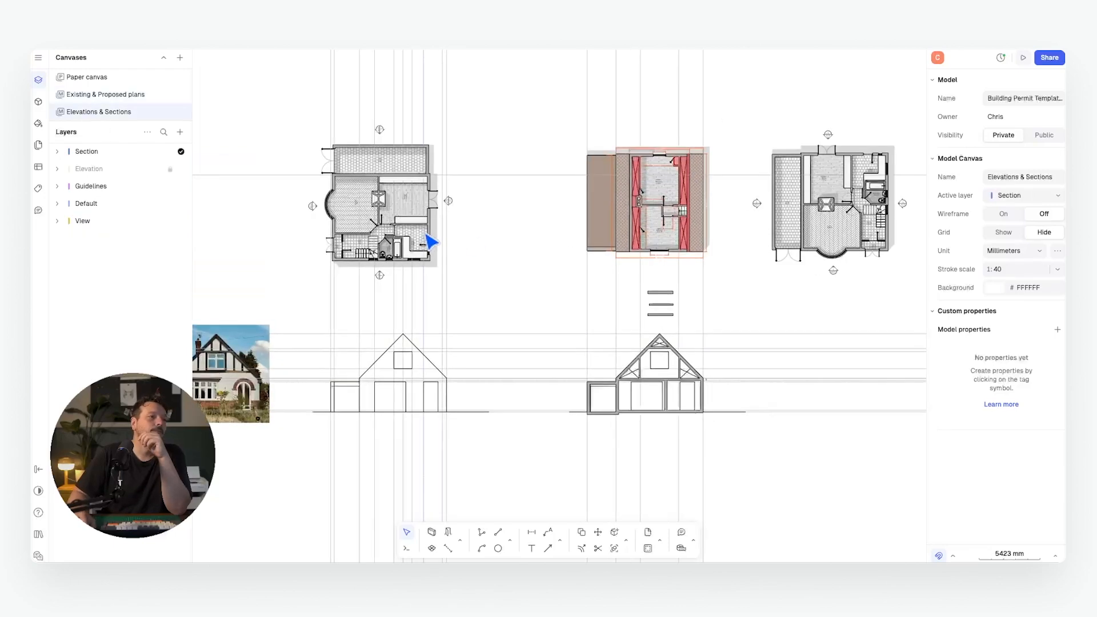
Move the rotated ground floor plan view horizontally clear of the front elevation, toward the house photo
{"action": "left_click", "coordinate": [404, 239]}
{"action": "scroll", "coordinate": [403, 239], "scroll_direction": "left", "scroll_amount": 5}
{"action": "key", "text": "m"}
{"action": "left_click", "coordinate": [686, 181]}
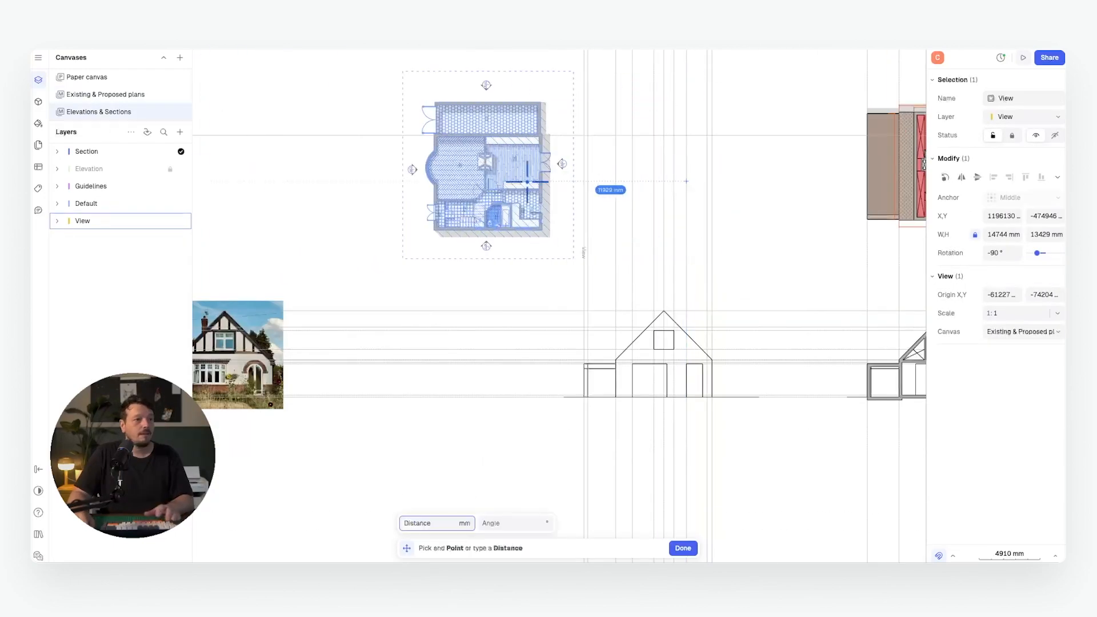
{"action": "left_click", "coordinate": [686, 181]}
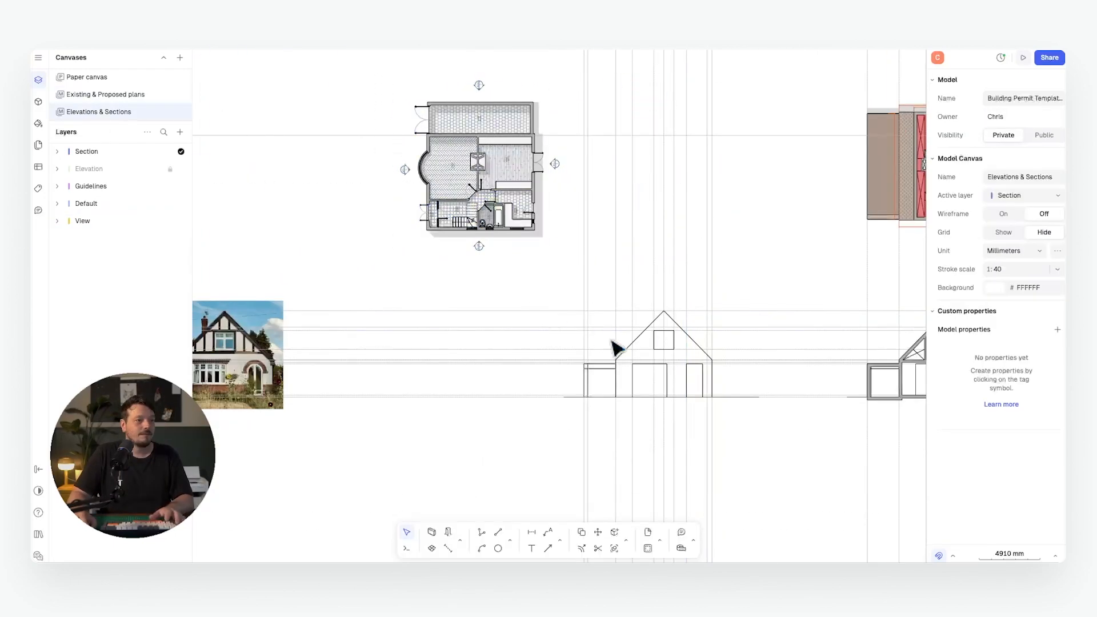
Move the two vertical guidelines at the front elevation's side extension to the outer ends of the rotated ground floor plan
{"action": "scroll", "coordinate": [515, 310], "scroll_direction": "up", "scroll_amount": 5}
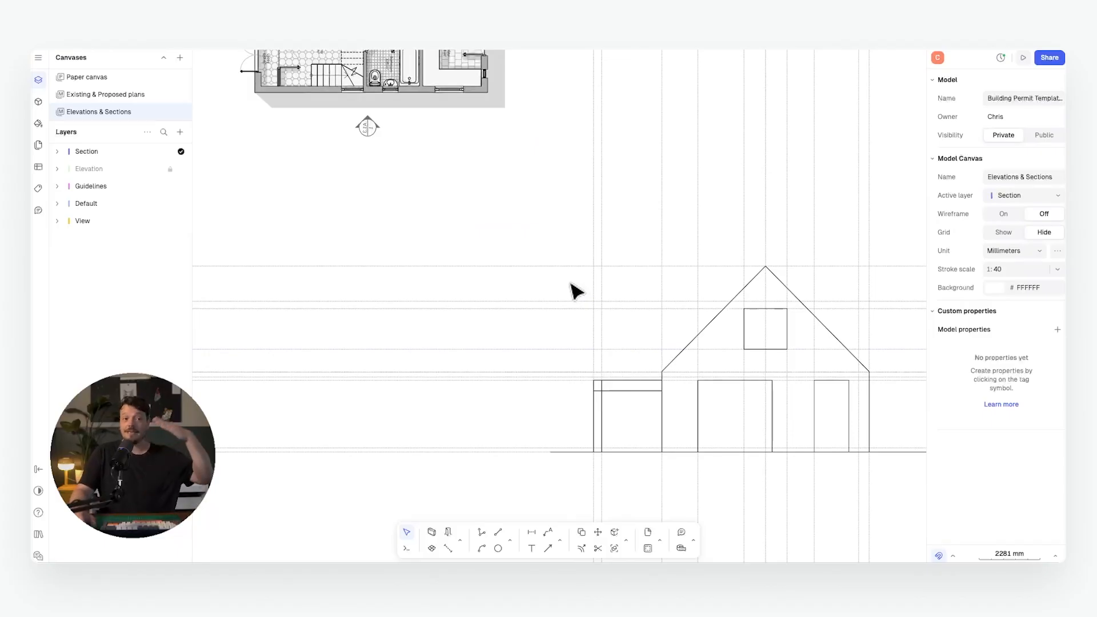
{"action": "scroll", "coordinate": [543, 246], "scroll_direction": "down", "scroll_amount": 2}
{"action": "scroll", "coordinate": [505, 217], "scroll_direction": "up", "scroll_amount": 4}
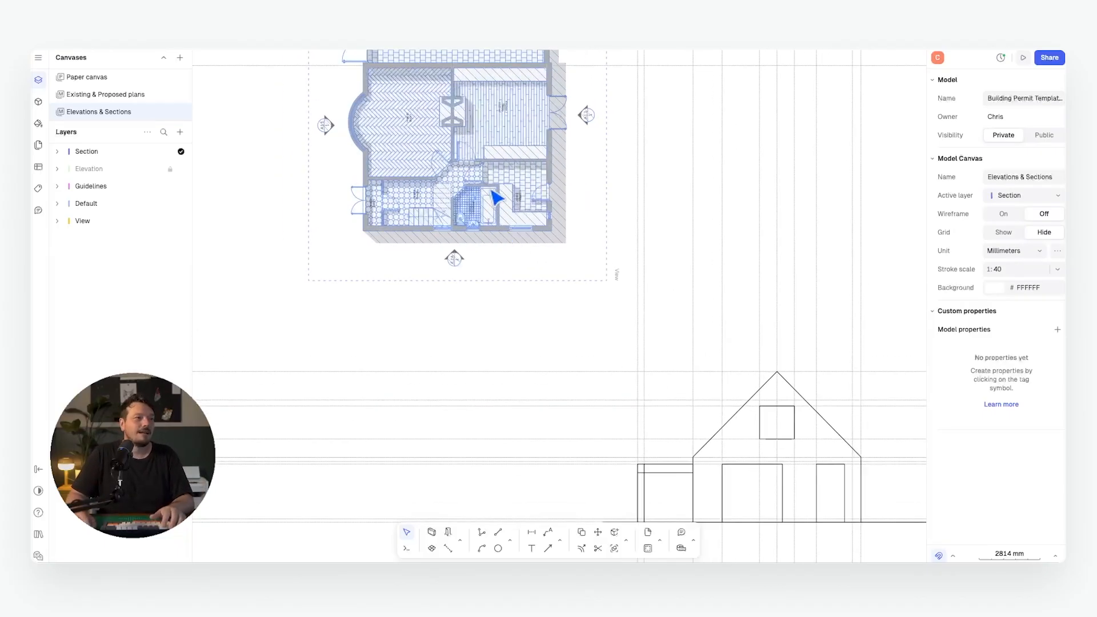
{"action": "left_click", "coordinate": [497, 197]}
{"action": "left_click", "coordinate": [649, 243]}
{"action": "left_click", "coordinate": [642, 240]}
{"action": "key", "text": "m"}
{"action": "left_click", "coordinate": [637, 238]}
{"action": "scroll", "coordinate": [551, 234], "scroll_direction": "up", "scroll_amount": 5}
{"action": "left_click", "coordinate": [515, 268]}
{"action": "scroll", "coordinate": [515, 268], "scroll_direction": "down", "scroll_amount": 6}
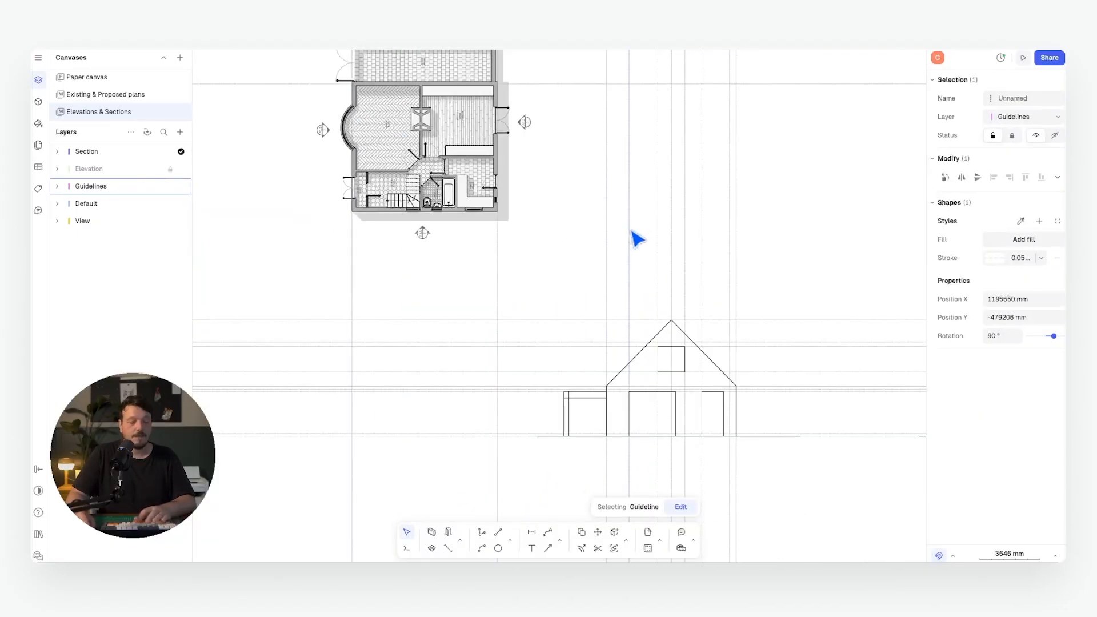
Move vertical guidelines from the front elevation to the edges of the three windows in the rotated plan's lower side wall
{"action": "key", "text": "m"}
{"action": "left_click", "coordinate": [632, 238]}
{"action": "scroll", "coordinate": [452, 214], "scroll_direction": "up", "scroll_amount": 4}
{"action": "scroll", "coordinate": [438, 197], "scroll_direction": "down", "scroll_amount": 1}
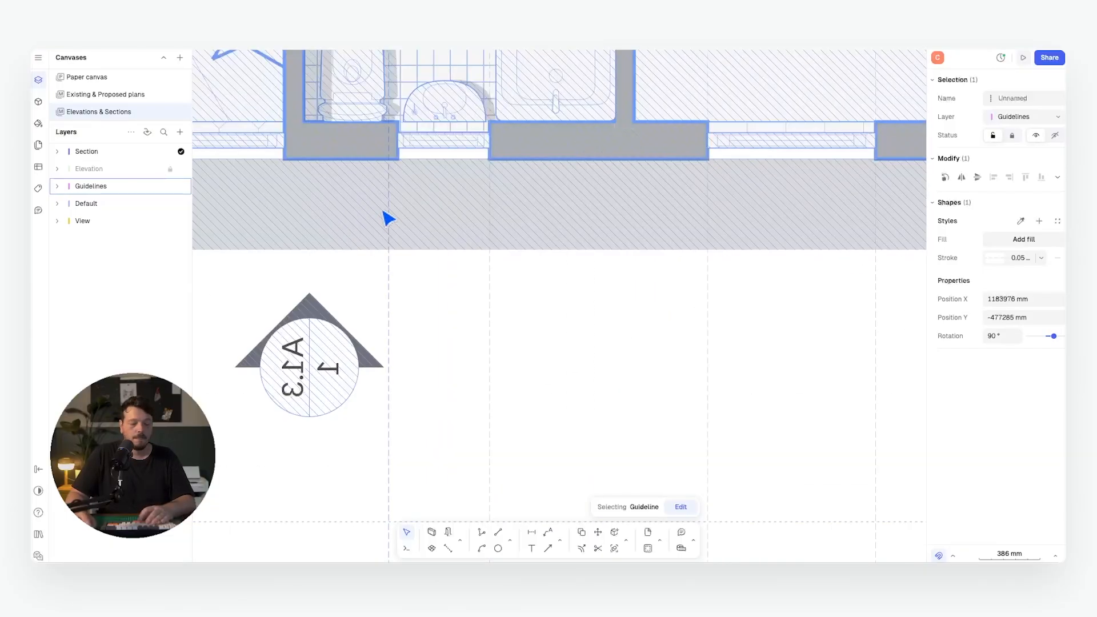
{"action": "key", "text": "m"}
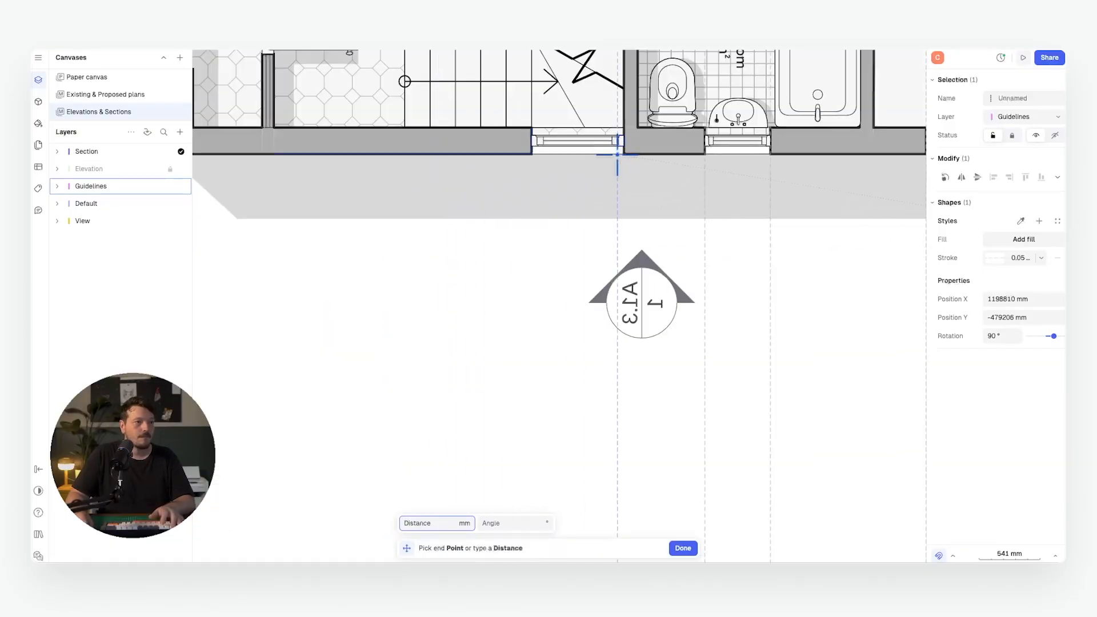
{"action": "left_click", "coordinate": [532, 240]}
{"action": "scroll", "coordinate": [443, 232], "scroll_direction": "down", "scroll_amount": 5}
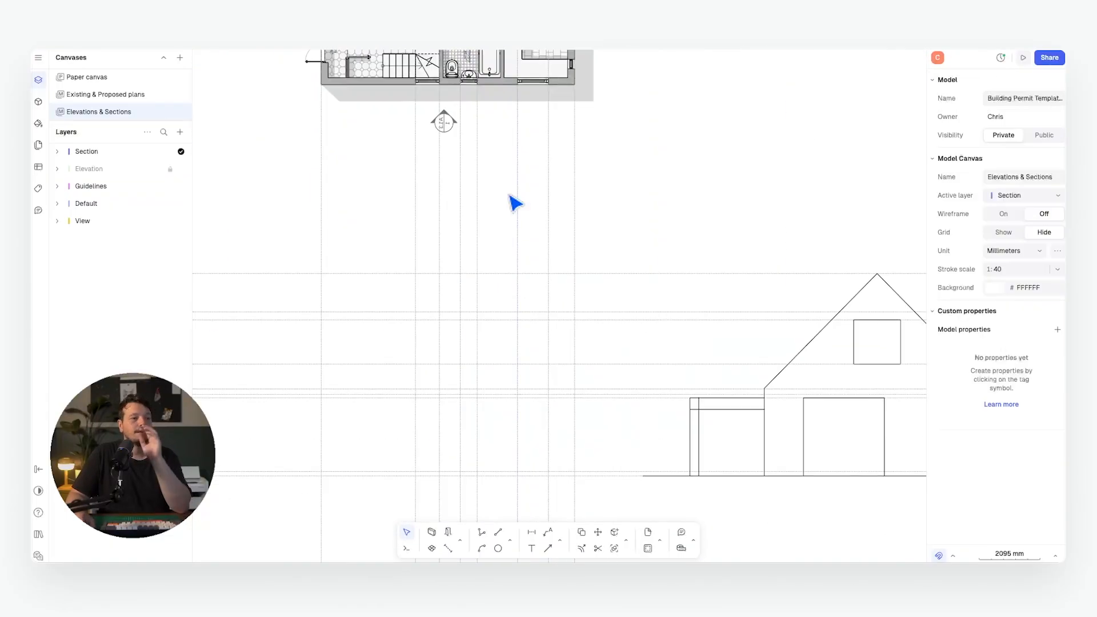
{"action": "middle_click_drag", "start_coordinate": [635, 315], "coordinate": [678, 189]}
{"action": "middle_click_drag", "start_coordinate": [713, 351], "coordinate": [578, 333]}
{"action": "left_click", "coordinate": [625, 331]}
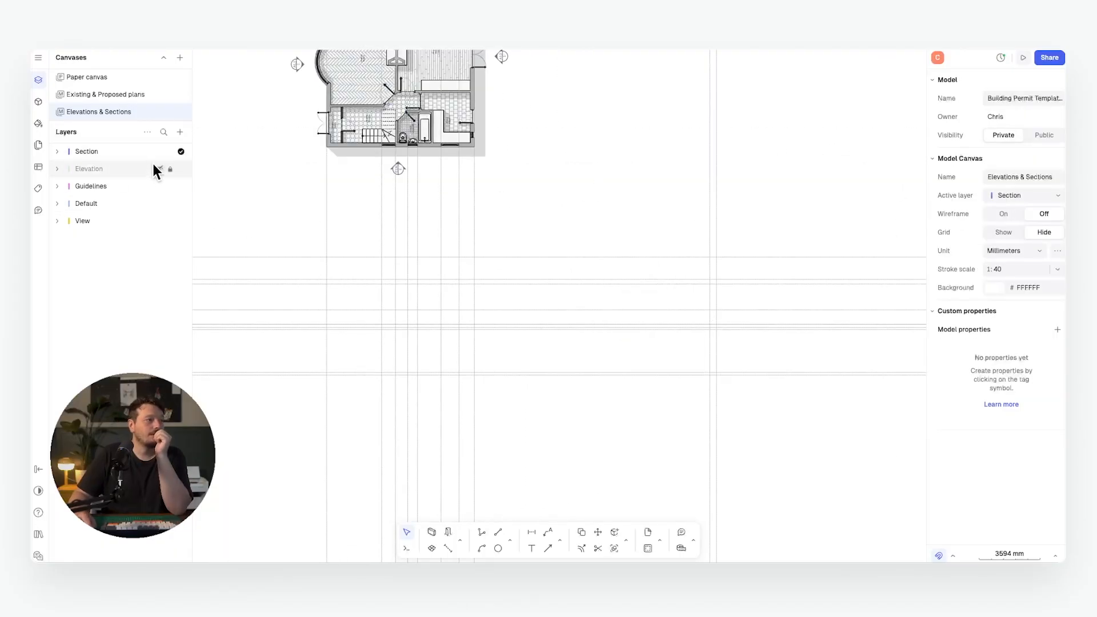
Unlock and show the Elevation layer and extend the front elevation's ground line horizontally to beyond the rotated plan's outermost guideline
{"action": "left_click", "coordinate": [167, 168]}
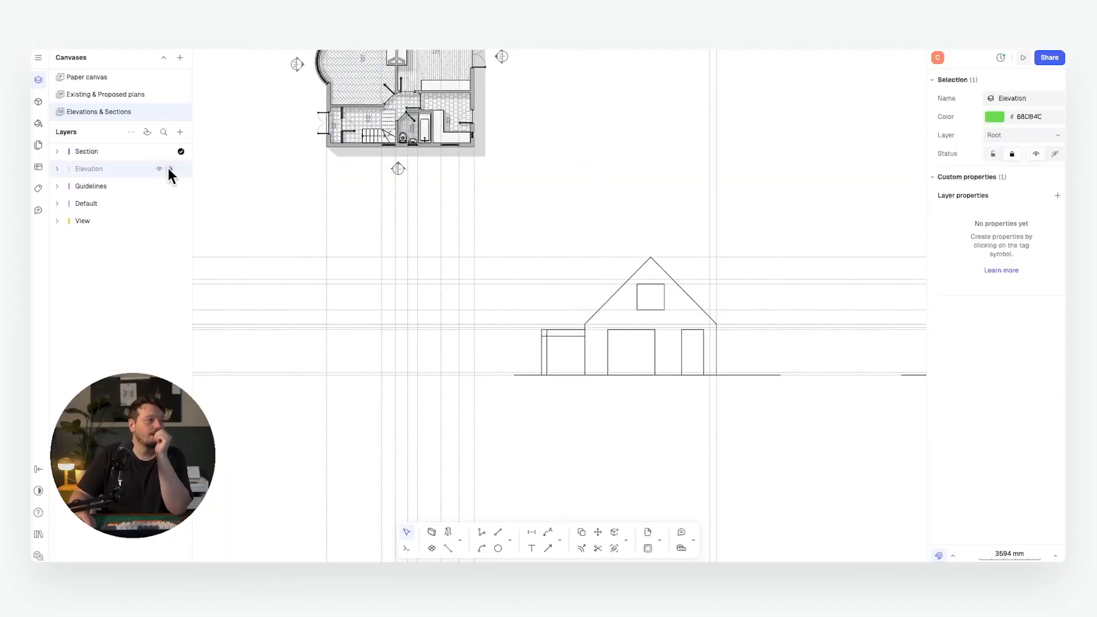
{"action": "left_click", "coordinate": [604, 208]}
{"action": "left_click", "coordinate": [516, 375]}
{"action": "left_click_drag", "start_coordinate": [477, 378], "coordinate": [198, 379]}
{"action": "left_click", "coordinate": [554, 201]}
Draw a horizontal eaves line from the front elevation's left eaves corner past the rotated plan's outermost guideline
{"action": "scroll", "coordinate": [377, 327], "scroll_direction": "up", "scroll_amount": 4}
{"action": "middle_click_drag", "start_coordinate": [378, 328], "coordinate": [381, 303]}
{"action": "scroll", "coordinate": [382, 301], "scroll_direction": "down", "scroll_amount": 1}
{"action": "middle_click_drag", "start_coordinate": [470, 267], "coordinate": [485, 294]}
{"action": "scroll", "coordinate": [558, 311], "scroll_direction": "right", "scroll_amount": 2}
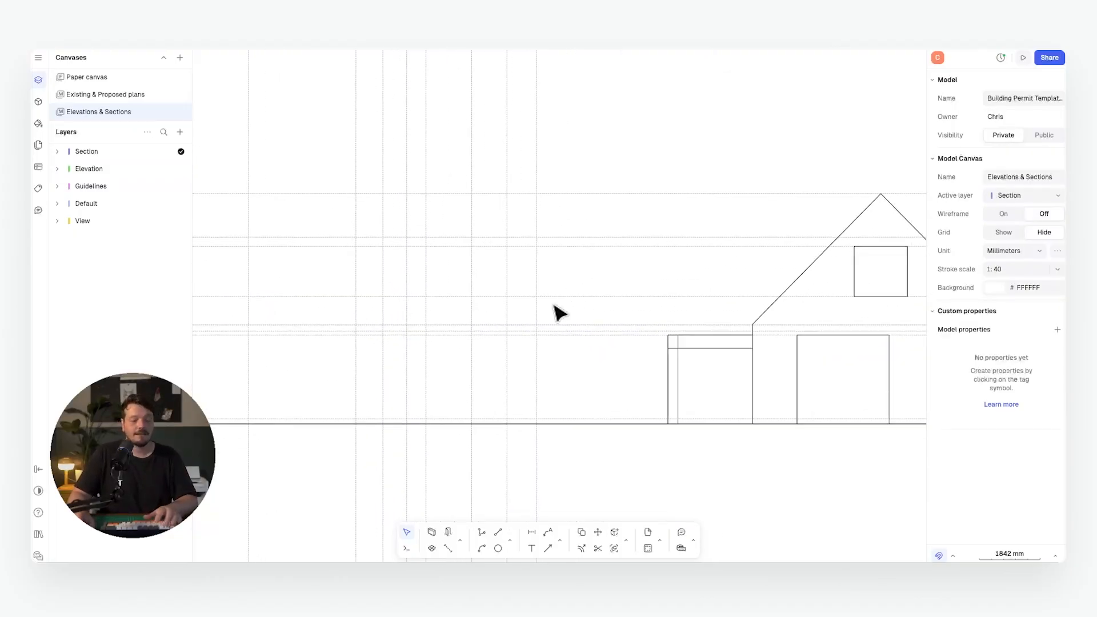
{"action": "key", "text": "l"}
{"action": "left_click", "coordinate": [747, 323]}
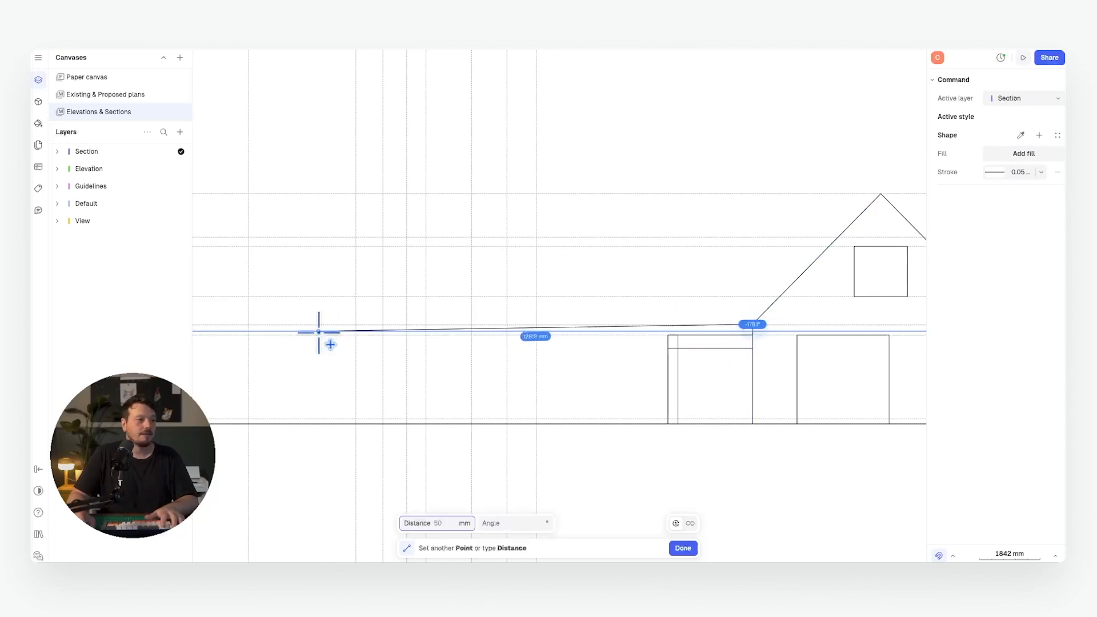
{"action": "middle_click_drag", "start_coordinate": [318, 329], "coordinate": [473, 323]}
{"action": "scroll", "coordinate": [399, 321], "scroll_direction": "down", "scroll_amount": 2}
{"action": "left_click", "coordinate": [404, 320]}
{"action": "key", "text": "Return"}
Draw a horizontal ridge line from the front elevation's roof apex past the rotated plan's outermost guideline
{"action": "scroll", "coordinate": [607, 289], "scroll_direction": "up", "scroll_amount": 2}
{"action": "key", "text": "l"}
{"action": "left_click", "coordinate": [781, 231]}
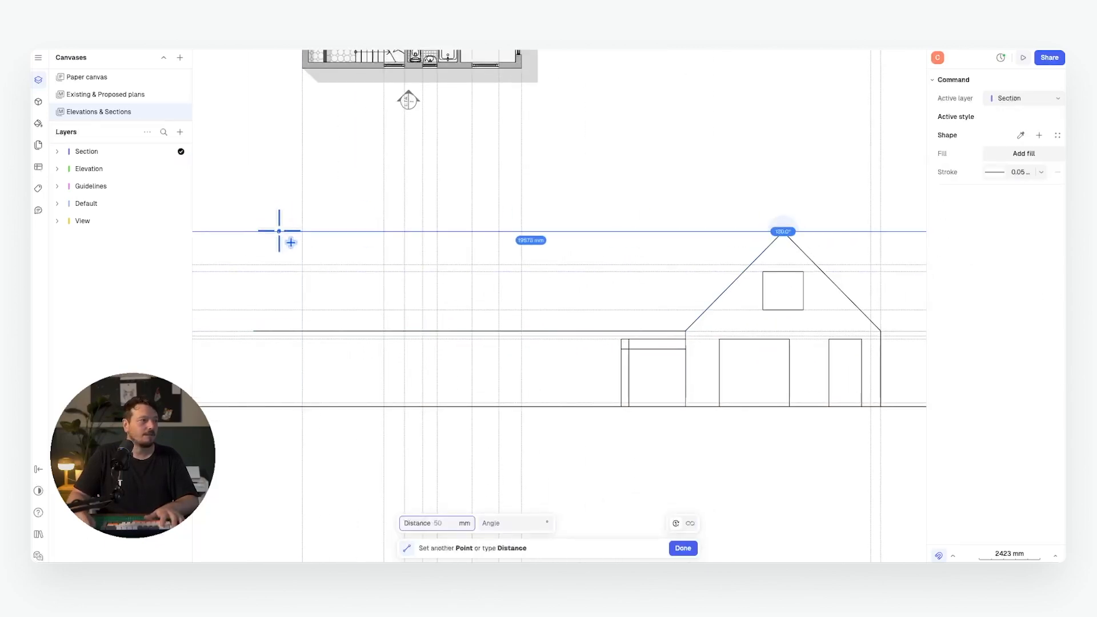
{"action": "left_click", "coordinate": [279, 232]}
{"action": "key", "text": "Return"}
{"action": "key", "text": "Escape"}
Draw vertical side elevation wall lines on the plan's two outermost guidelines, from the eaves line down to the ground line
{"action": "scroll", "coordinate": [377, 206], "scroll_direction": "up", "scroll_amount": 2}
{"action": "key", "text": "l"}
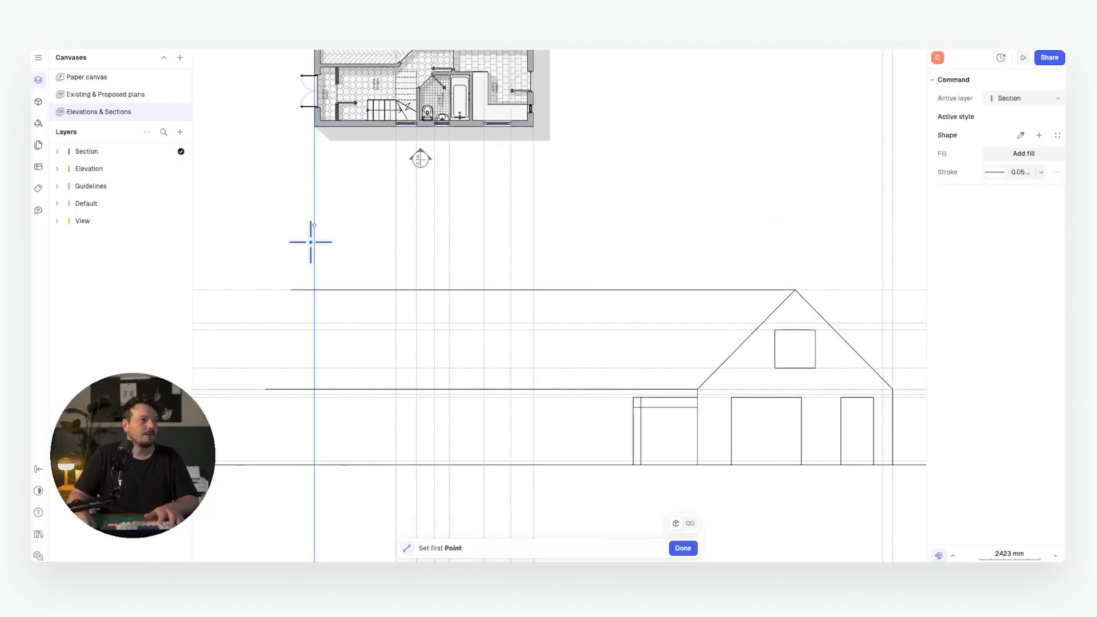
{"action": "left_click", "coordinate": [315, 389]}
{"action": "left_click", "coordinate": [316, 464]}
{"action": "key", "text": "Return"}
{"action": "scroll", "coordinate": [318, 478], "scroll_direction": "down", "scroll_amount": 5}
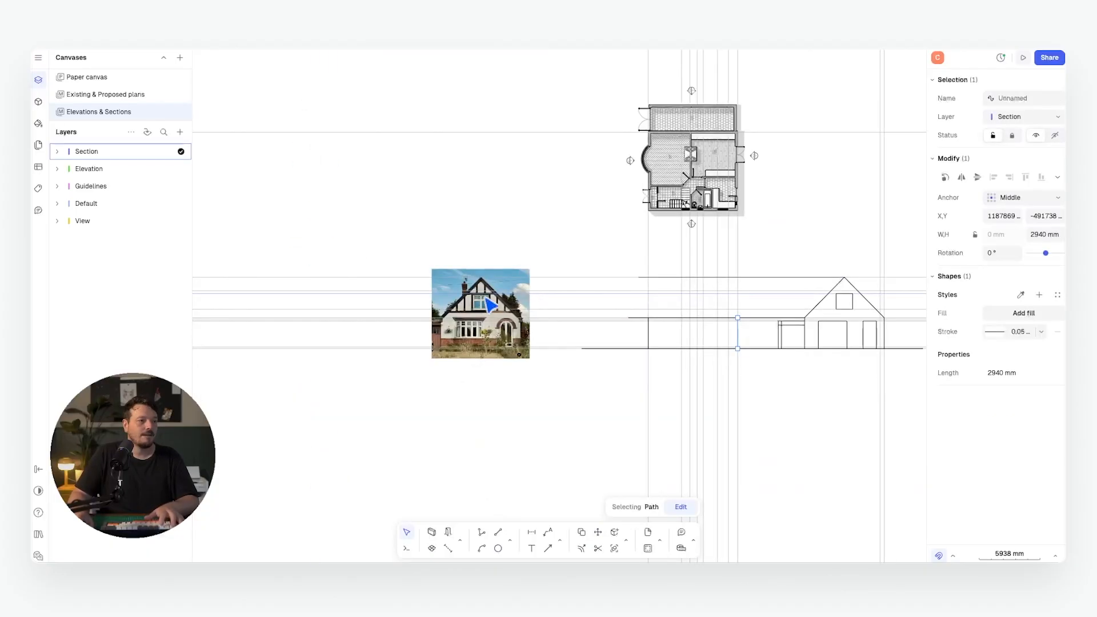
Copy the left wall line 75 mm outward and stretch it between the eaves and ridge lines as the roof edge
{"action": "scroll", "coordinate": [480, 296], "scroll_direction": "up", "scroll_amount": 6}
{"action": "scroll", "coordinate": [485, 234], "scroll_direction": "down", "scroll_amount": 10}
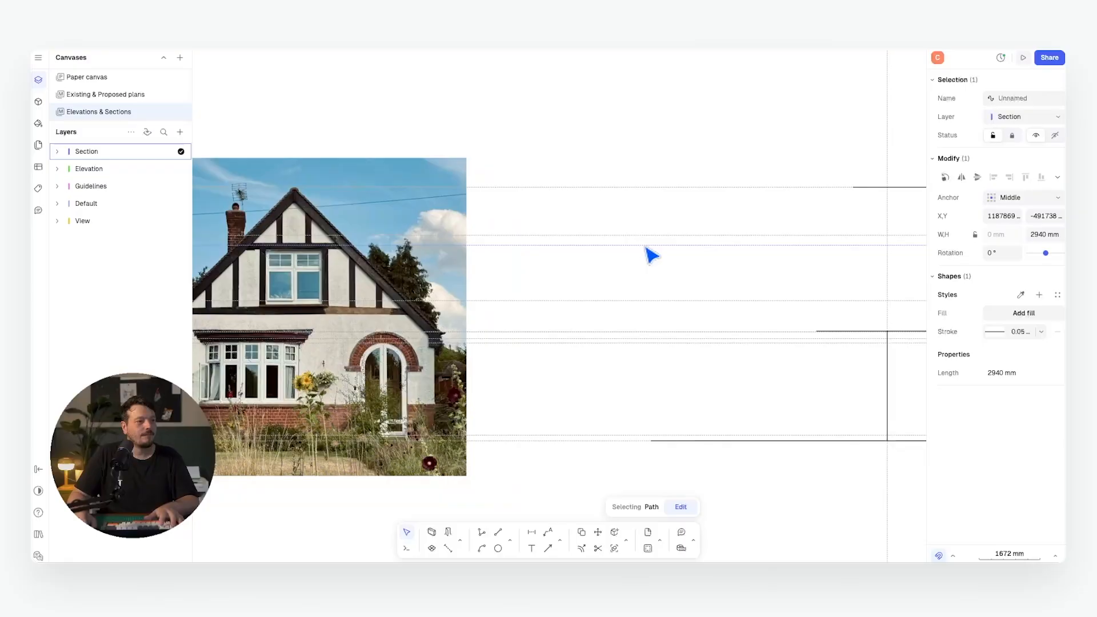
{"action": "middle_click_drag", "start_coordinate": [906, 246], "coordinate": [478, 243]}
{"action": "scroll", "coordinate": [459, 338], "scroll_direction": "up", "scroll_amount": 4}
{"action": "left_click", "coordinate": [463, 331]}
{"action": "scroll", "coordinate": [466, 321], "scroll_direction": "up", "scroll_amount": 6}
{"action": "key", "text": "d"}
{"action": "left_click", "coordinate": [461, 277]}
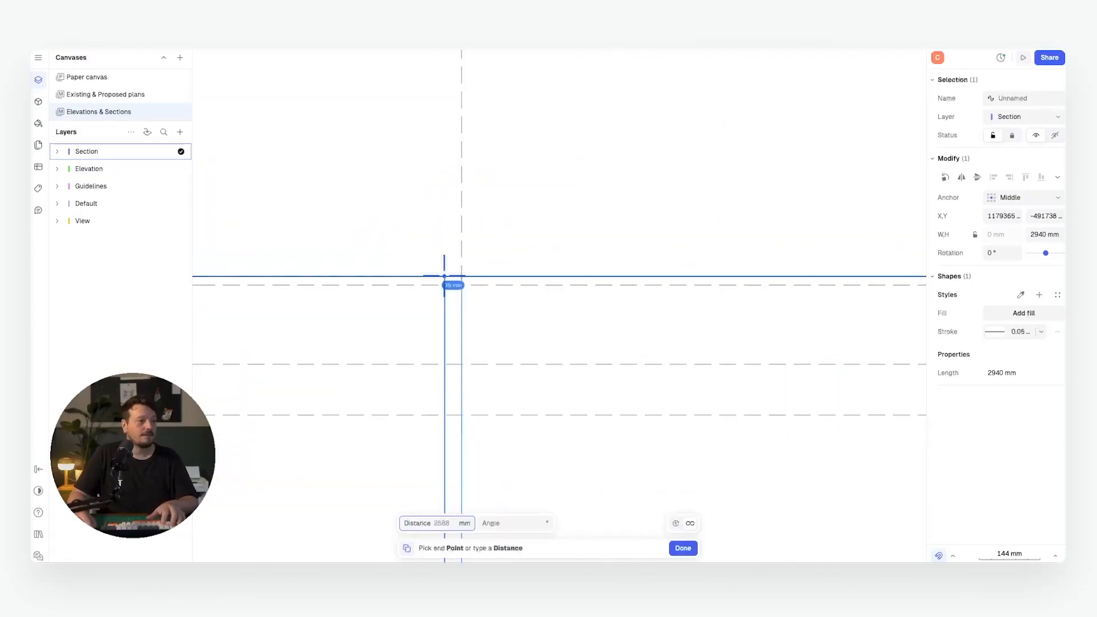
{"action": "type", "text": "70"}
{"action": "key", "text": "Return"}
{"action": "scroll", "coordinate": [451, 309], "scroll_direction": "down", "scroll_amount": 5}
{"action": "key", "text": "Escape"}
{"action": "left_click_drag", "start_coordinate": [427, 326], "coordinate": [427, 246]}
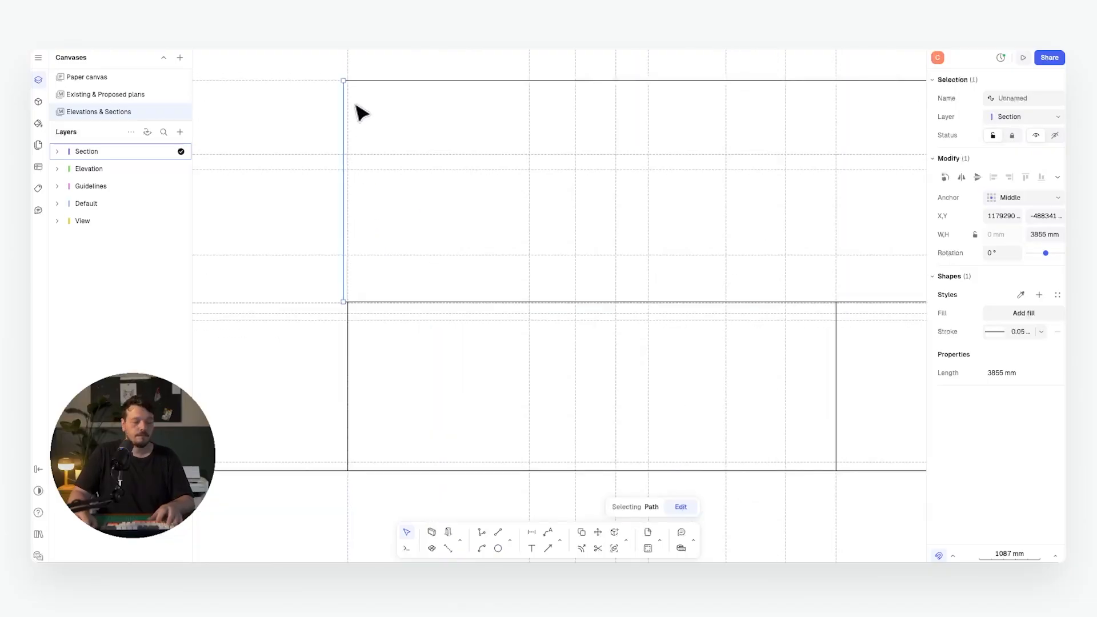
Copy the roof edge line to 75 mm outside the right wall and trim the ridge and eaves lines at the roof edges
{"action": "key", "text": "d"}
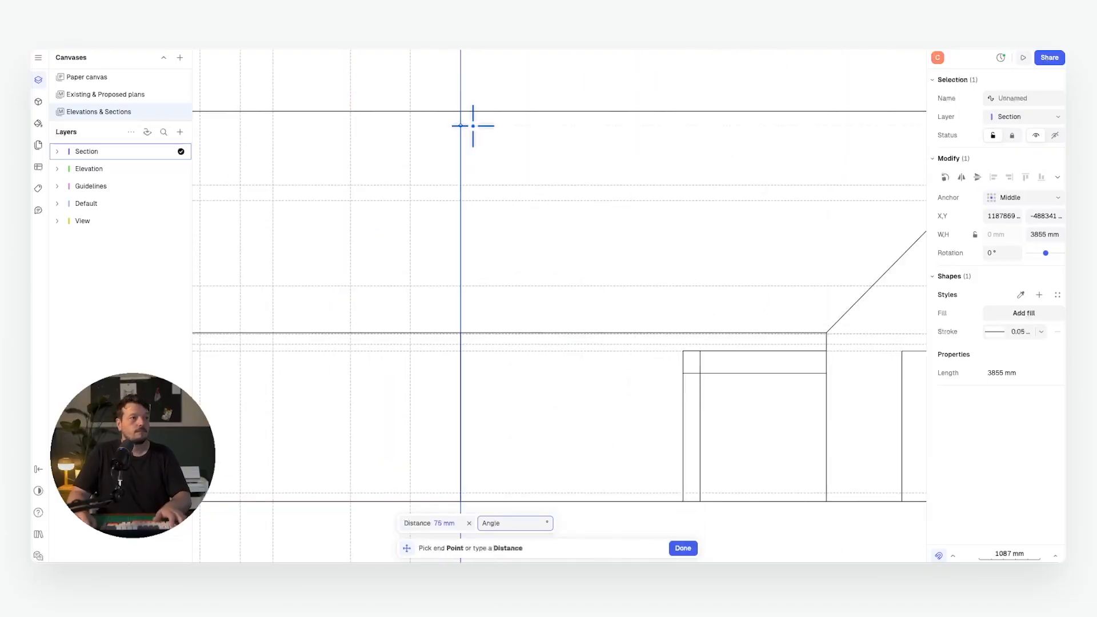
{"action": "key", "text": "Return"}
{"action": "key", "text": "t"}
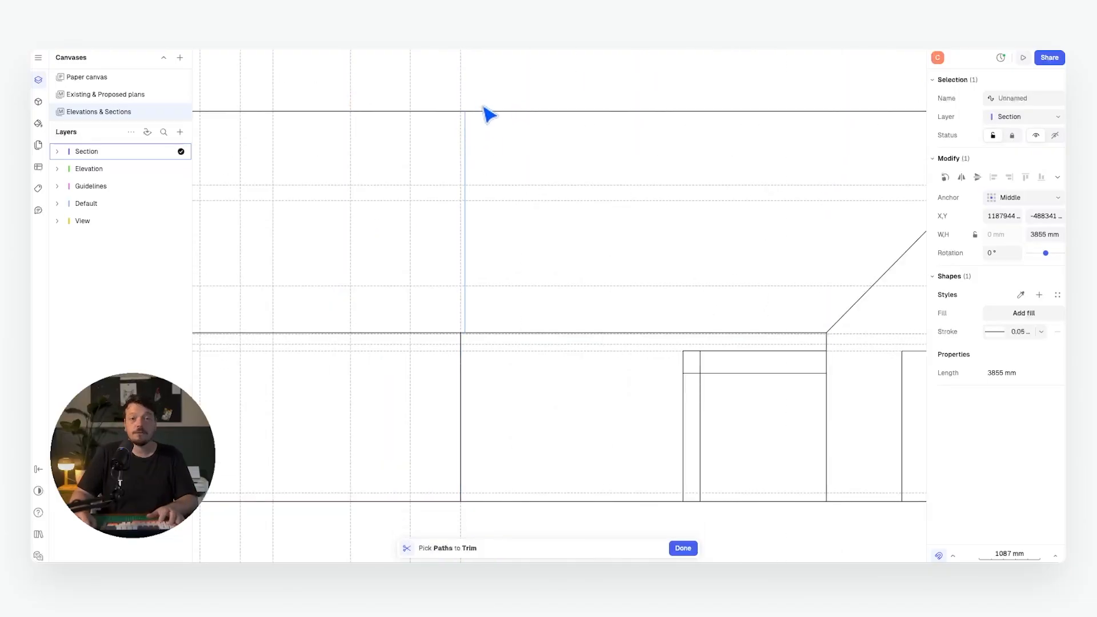
{"action": "left_click", "coordinate": [485, 112]}
{"action": "left_click", "coordinate": [487, 333]}
{"action": "left_click", "coordinate": [684, 548]}
{"action": "left_click", "coordinate": [523, 380]}
Draw an 8654 × 3855 mm rectangle over the side elevation's roof, between opposite corners of its outline
{"action": "scroll", "coordinate": [523, 380], "scroll_direction": "down", "scroll_amount": 5}
{"action": "middle_click_drag", "start_coordinate": [616, 249], "coordinate": [487, 269]}
{"action": "scroll", "coordinate": [549, 292], "scroll_direction": "down", "scroll_amount": 5}
{"action": "scroll", "coordinate": [447, 240], "scroll_direction": "up", "scroll_amount": 1}
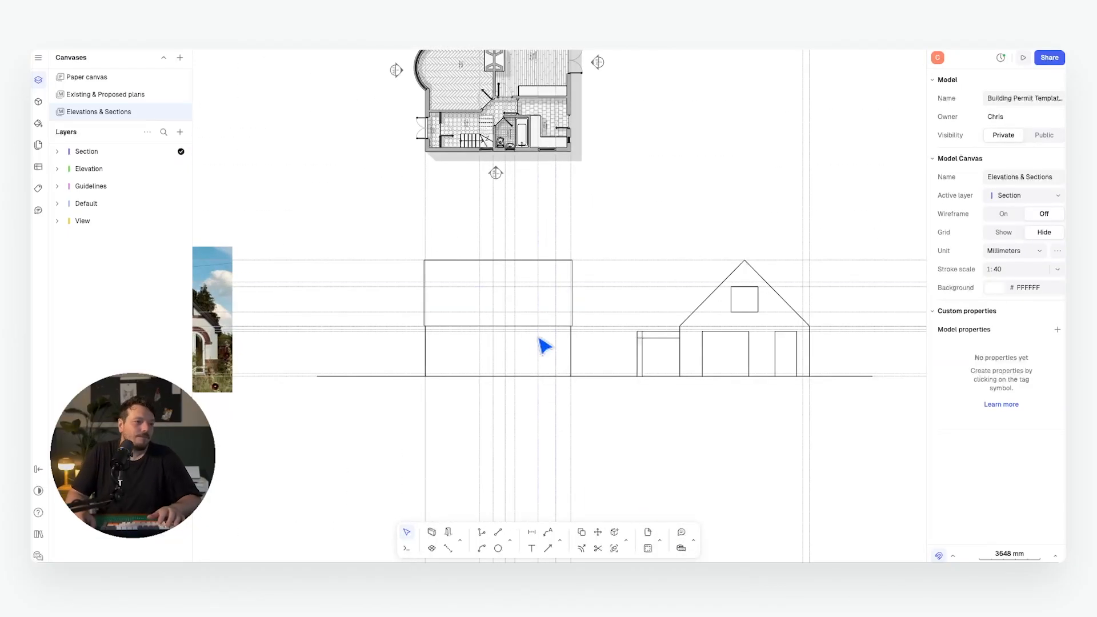
{"action": "middle_click_drag", "start_coordinate": [519, 337], "coordinate": [553, 300]}
{"action": "middle_click_drag", "start_coordinate": [462, 274], "coordinate": [509, 289]}
{"action": "scroll", "coordinate": [617, 260], "scroll_direction": "up", "scroll_amount": 5}
{"action": "scroll", "coordinate": [594, 265], "scroll_direction": "down", "scroll_amount": 3}
{"action": "scroll", "coordinate": [509, 289], "scroll_direction": "up", "scroll_amount": 1}
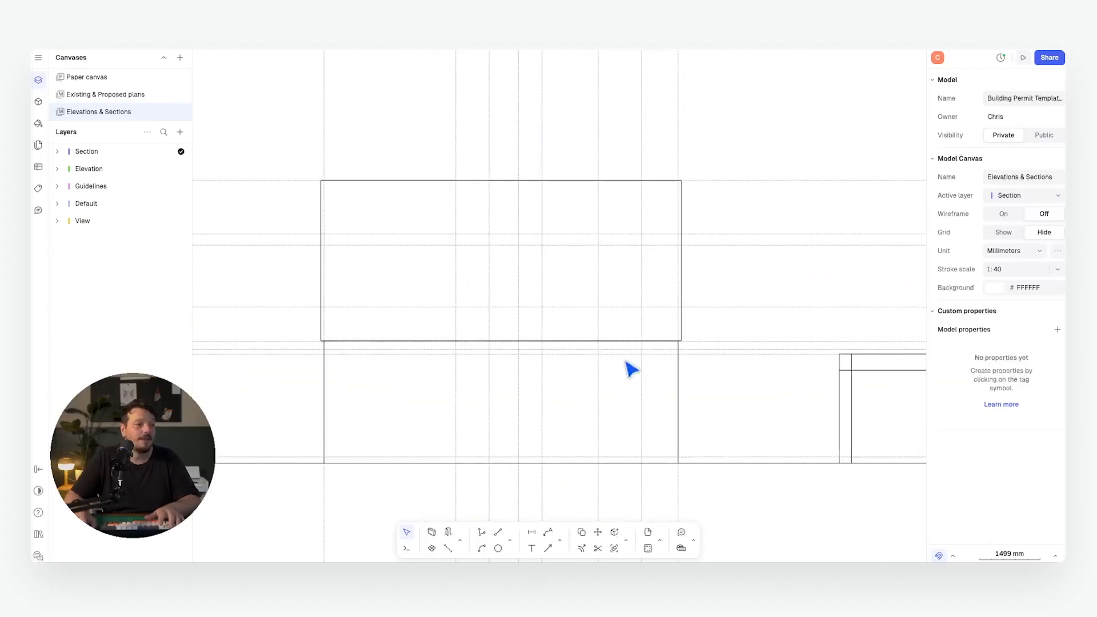
{"action": "left_click", "coordinate": [511, 541]}
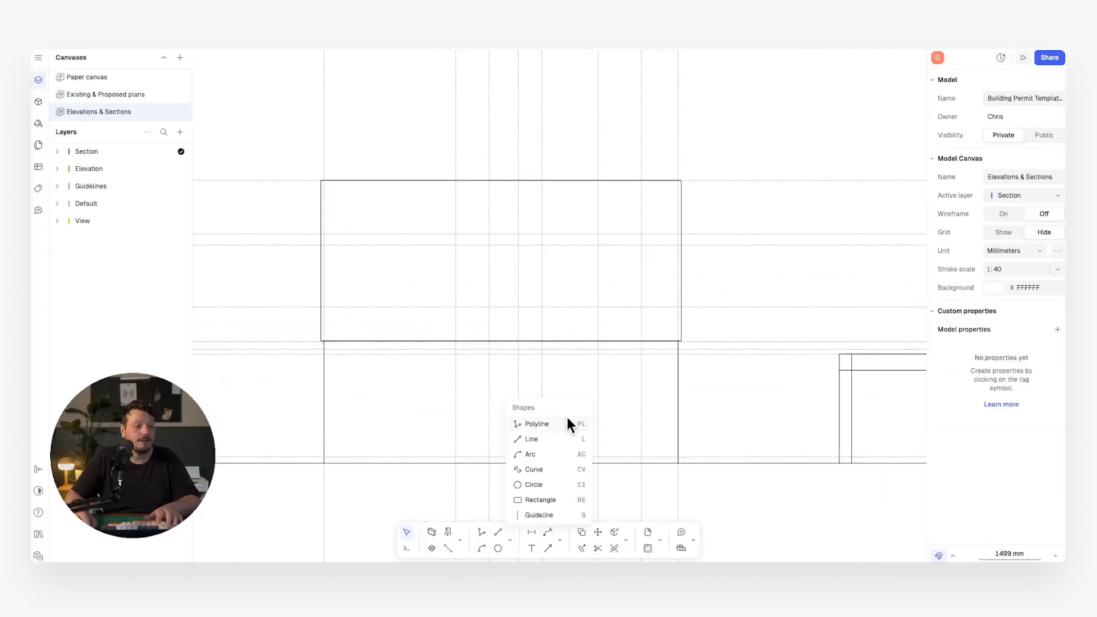
{"action": "left_click", "coordinate": [535, 502]}
{"action": "left_click", "coordinate": [321, 180]}
{"action": "left_click", "coordinate": [681, 341]}
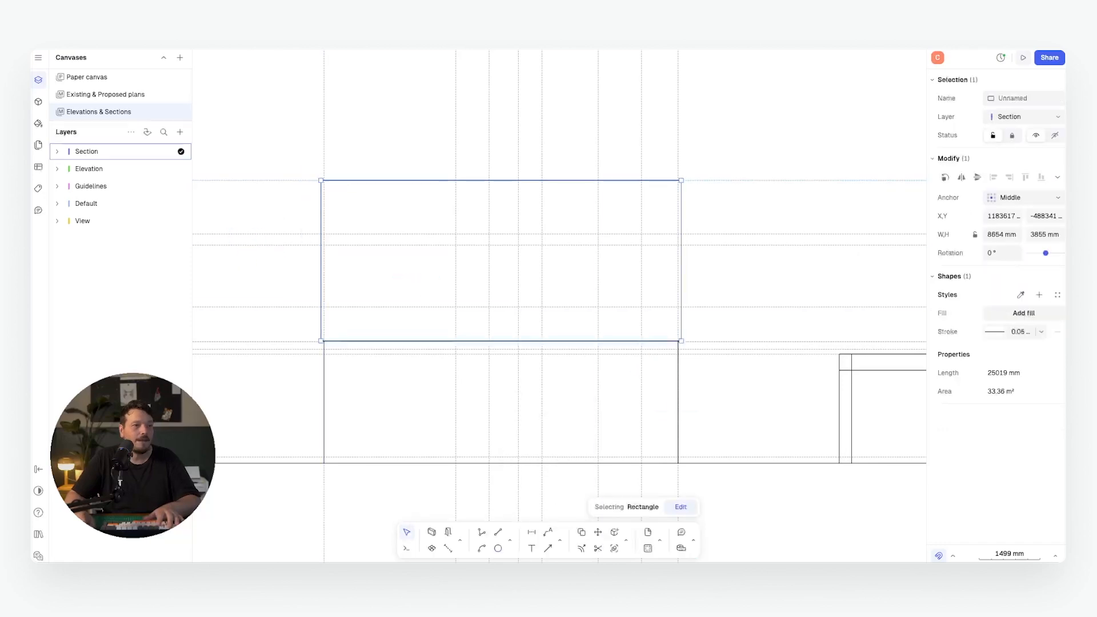
Give the side elevation's roof rectangle a solid light grey fill
{"action": "left_click", "coordinate": [997, 322]}
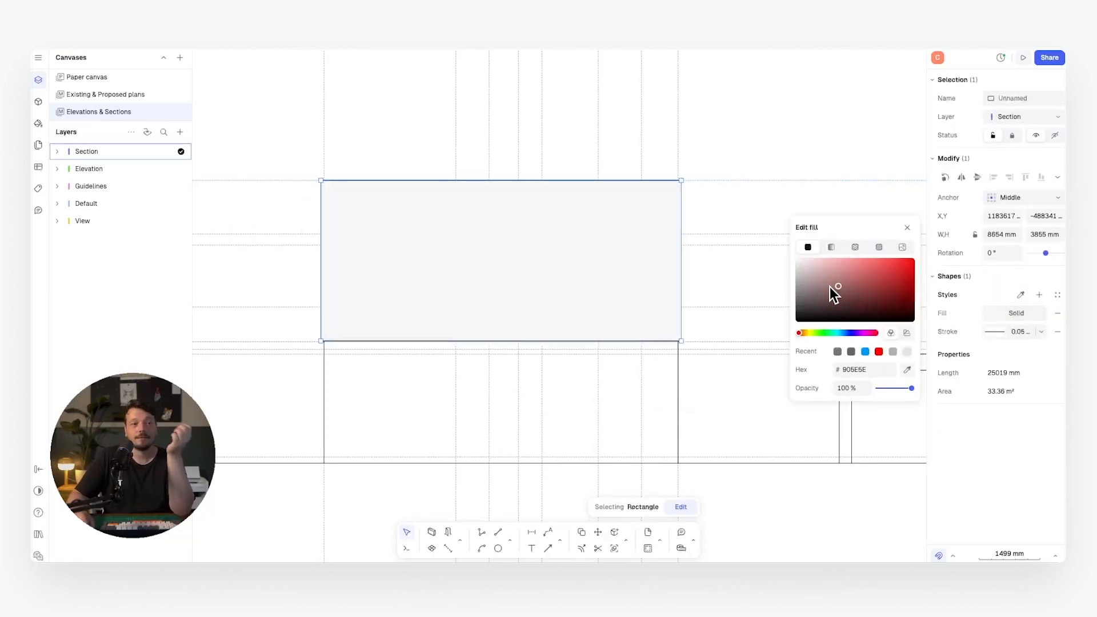
{"action": "left_click_drag", "start_coordinate": [778, 285], "coordinate": [791, 268]}
{"action": "left_click", "coordinate": [739, 104]}
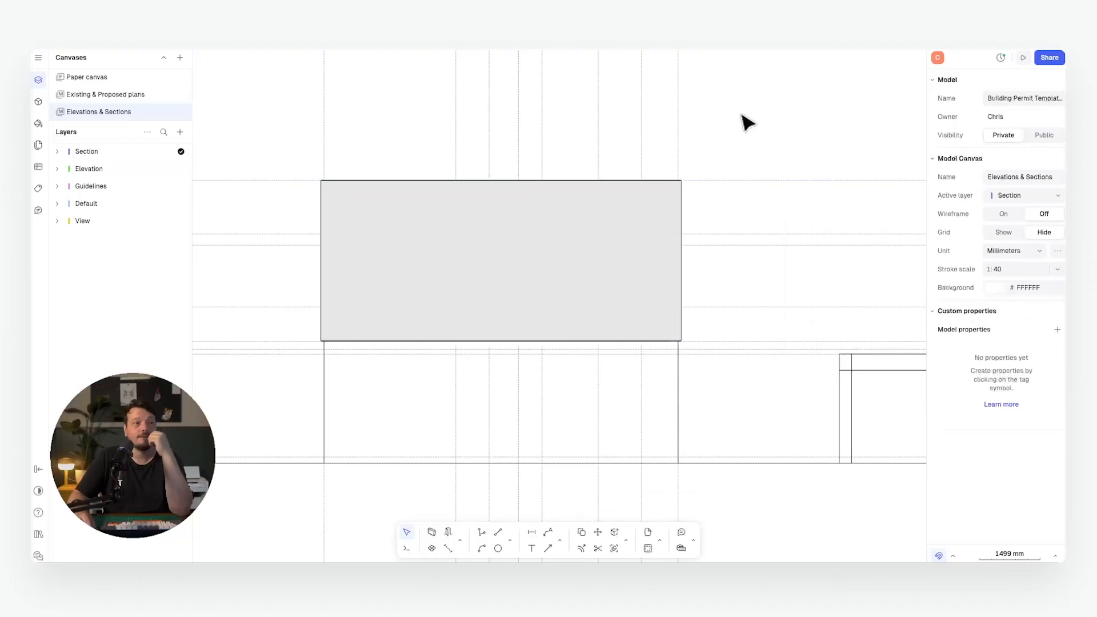
{"action": "left_click", "coordinate": [520, 286]}
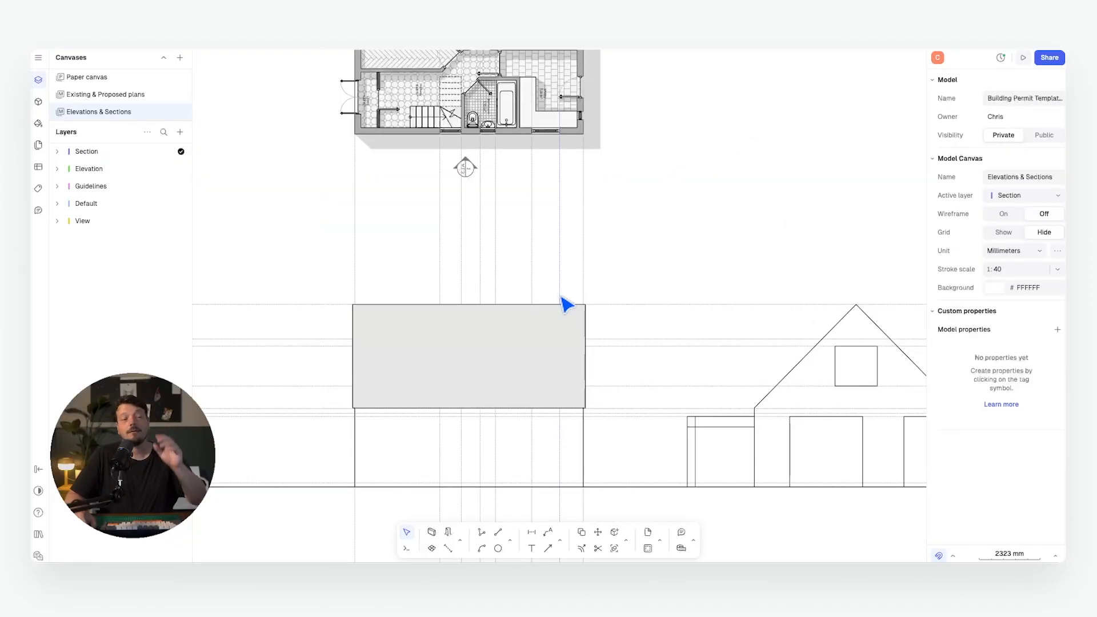
Insert the Window EU 750 front view block from the EU Windows - 3 views library above the side elevation's roof
{"action": "middle_click_drag", "start_coordinate": [678, 284], "coordinate": [601, 255]}
{"action": "middle_click_drag", "start_coordinate": [753, 354], "coordinate": [685, 335]}
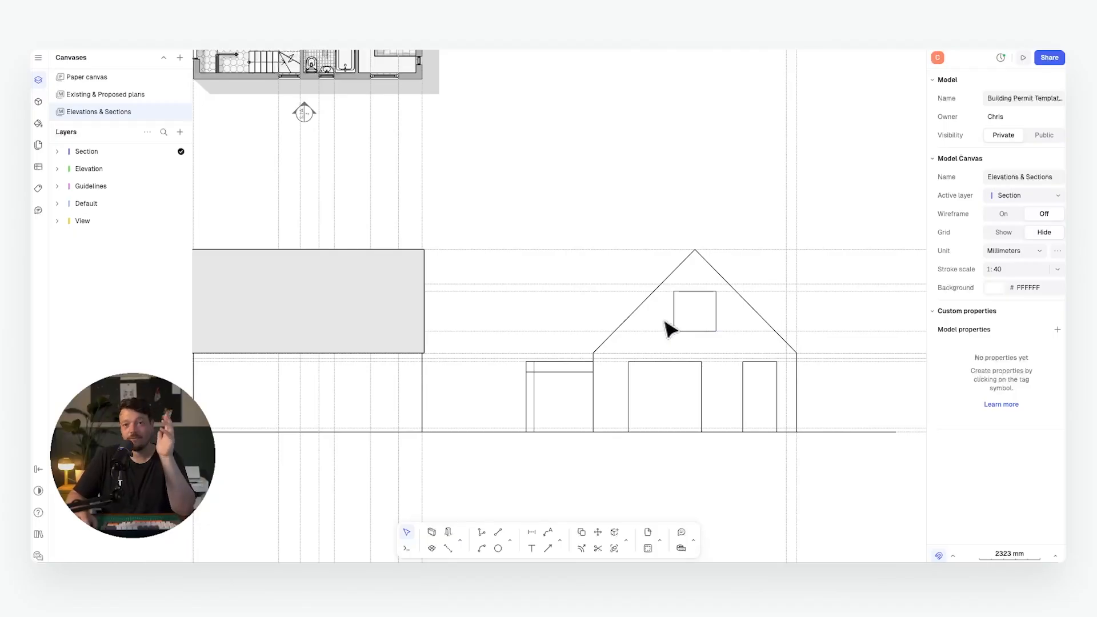
{"action": "middle_click_drag", "start_coordinate": [489, 252], "coordinate": [645, 357]}
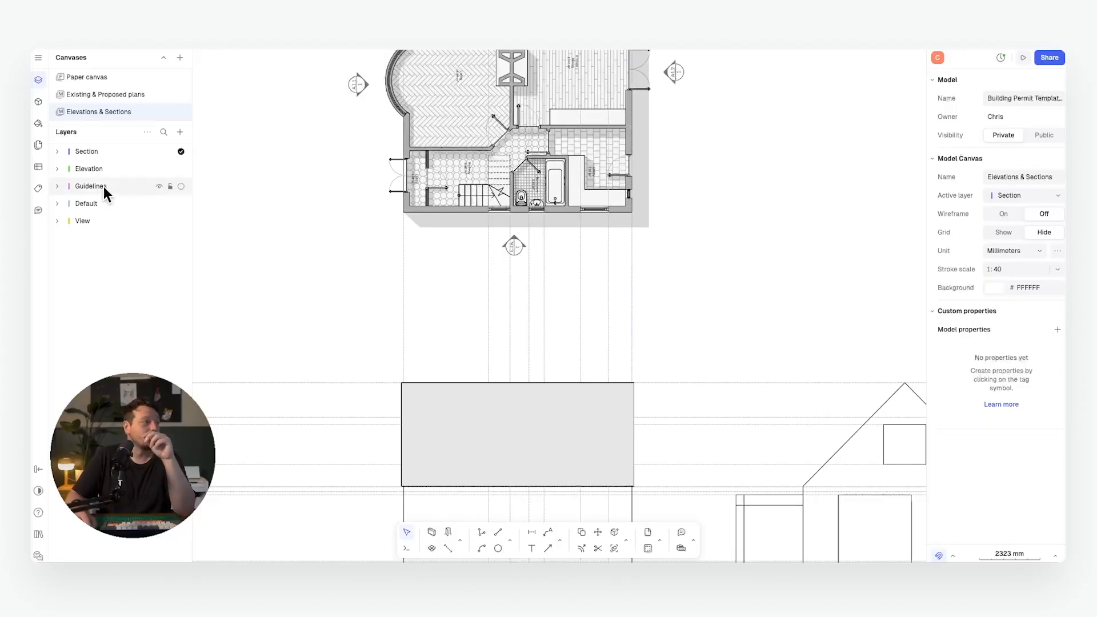
{"action": "left_click", "coordinate": [39, 101]}
{"action": "left_click", "coordinate": [144, 54]}
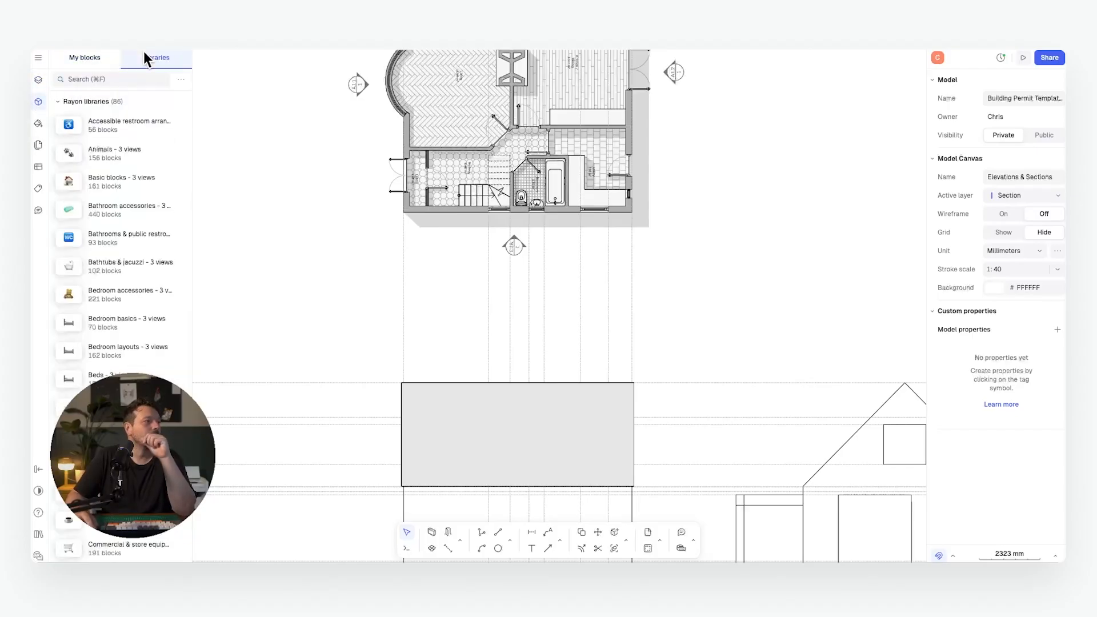
{"action": "scroll", "coordinate": [142, 200], "scroll_direction": "down", "scroll_amount": 20}
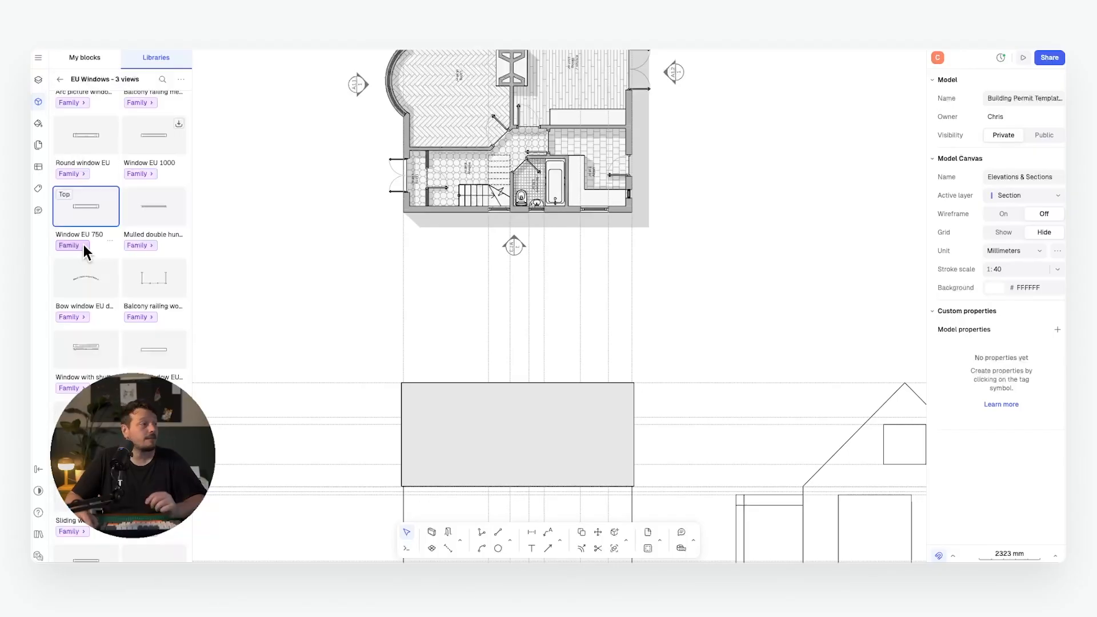
{"action": "left_click", "coordinate": [83, 244]}
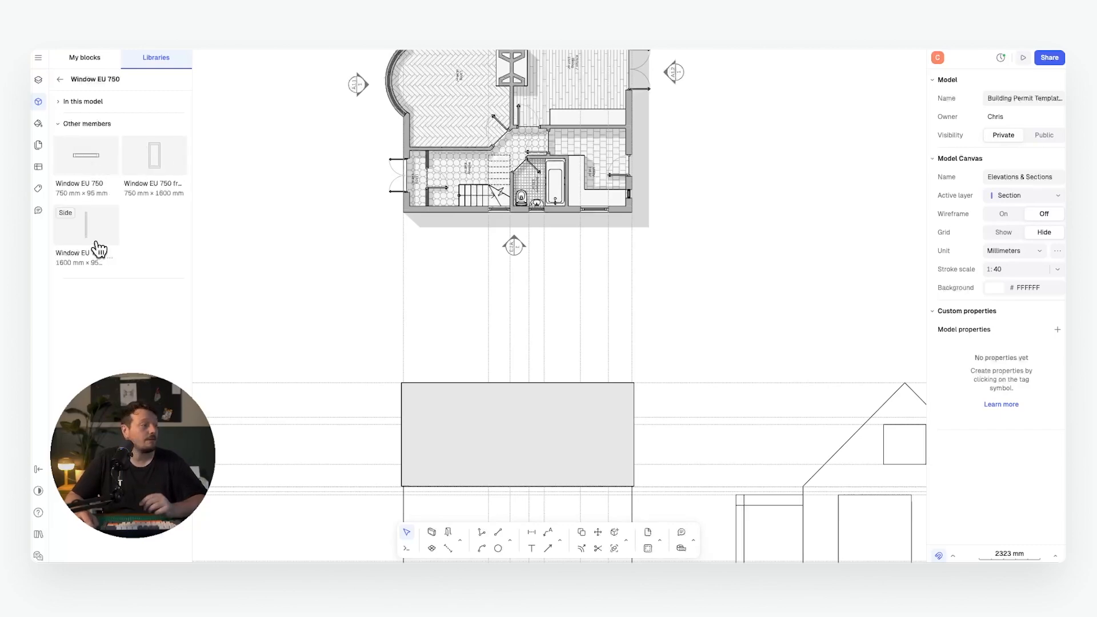
{"action": "left_click", "coordinate": [148, 152]}
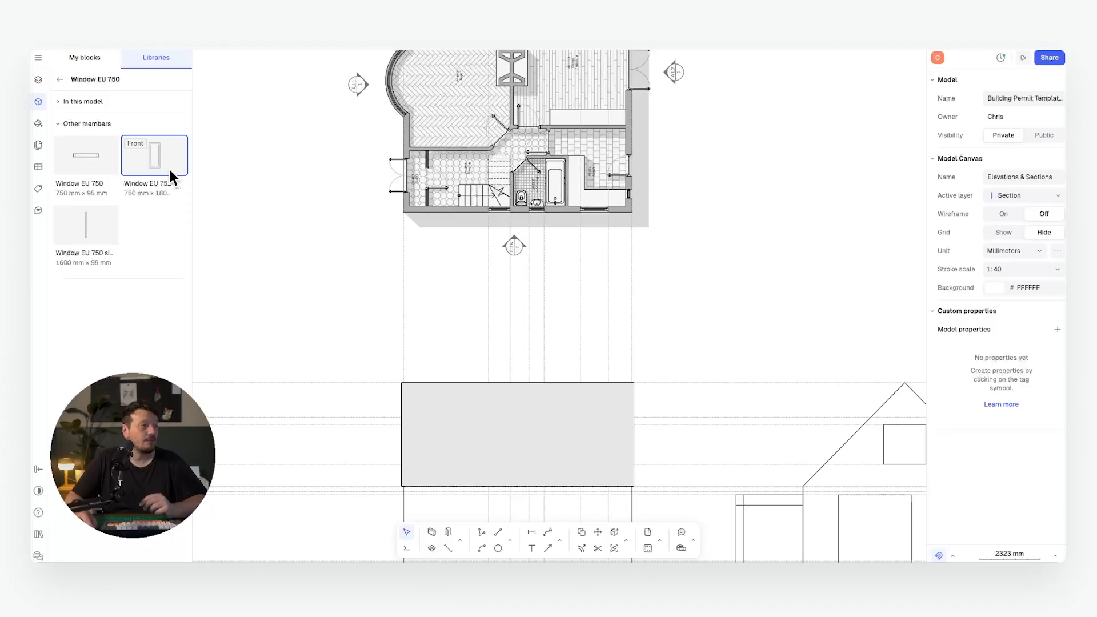
{"action": "left_click_drag", "start_coordinate": [439, 318], "coordinate": [461, 361]}
{"action": "left_click", "coordinate": [457, 285]}
{"action": "middle_click_drag", "start_coordinate": [588, 345], "coordinate": [436, 261]}
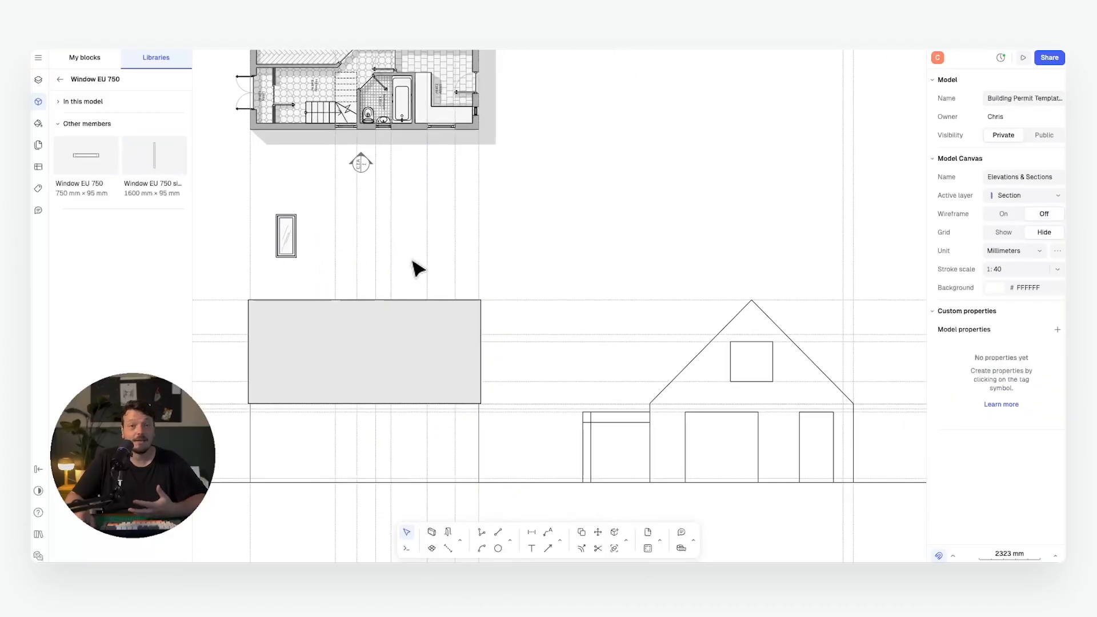
Align the window block with the plan's first side window and scale it between that opening's guidelines to 802 × 1710 mm
{"action": "left_click", "coordinate": [287, 235]}
{"action": "left_click_drag", "start_coordinate": [288, 238], "coordinate": [347, 170]}
{"action": "scroll", "coordinate": [350, 137], "scroll_direction": "up", "scroll_amount": 10}
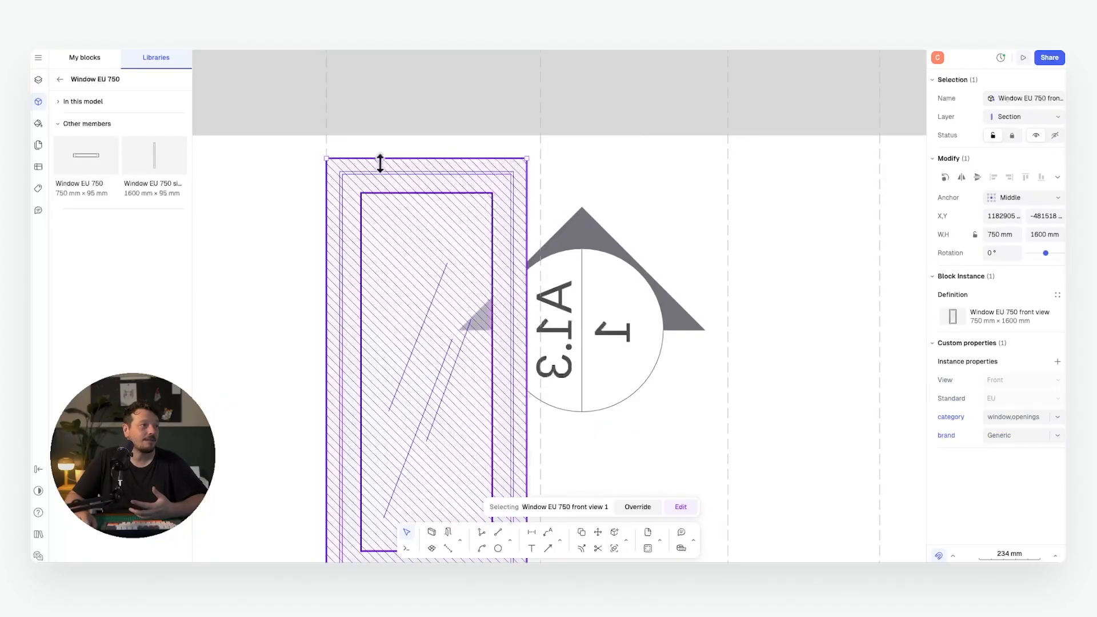
{"action": "scroll", "coordinate": [490, 137], "scroll_direction": "down", "scroll_amount": 4}
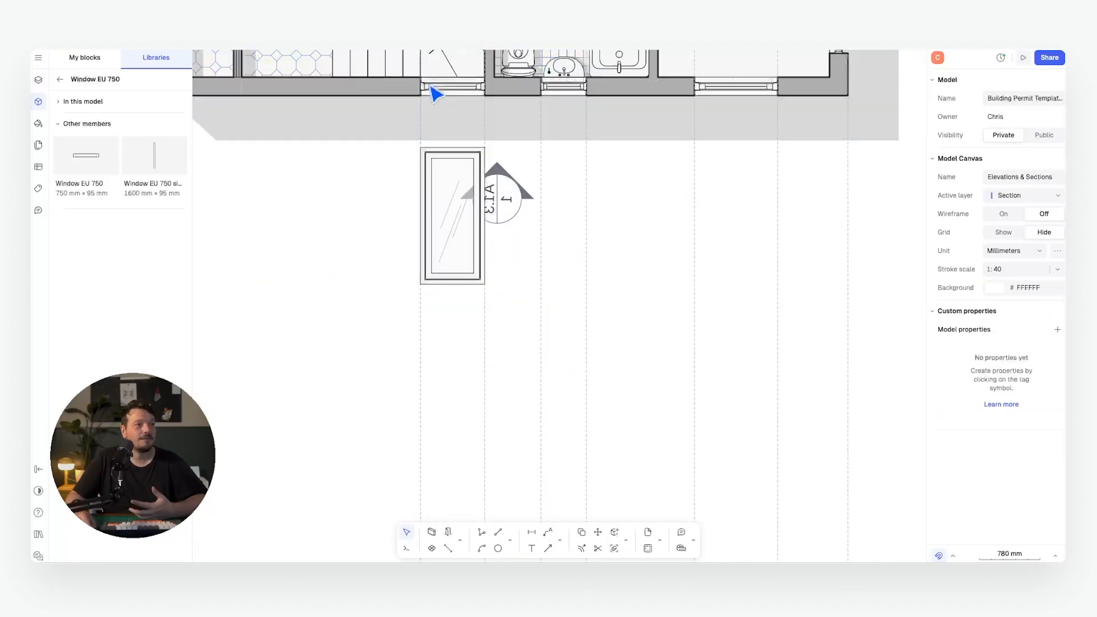
Move the window block straight down until its top edge sits on the door head guideline of the side elevation
{"action": "left_click", "coordinate": [462, 168]}
{"action": "scroll", "coordinate": [460, 151], "scroll_direction": "down", "scroll_amount": 5}
{"action": "key", "text": "m"}
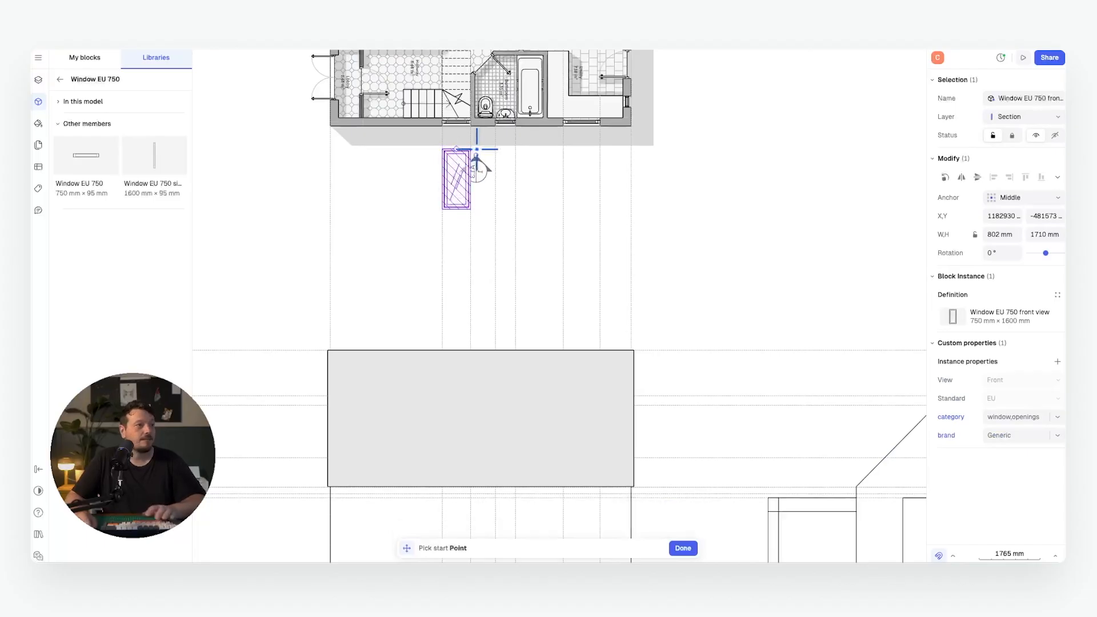
{"action": "left_click", "coordinate": [471, 149]}
{"action": "middle_click_drag", "start_coordinate": [479, 380], "coordinate": [454, 186]}
Duplicate the horizontal guideline at the front door's threshold up to the bay window's sill height in the house photo
{"action": "middle_click_drag", "start_coordinate": [732, 204], "coordinate": [708, 205]}
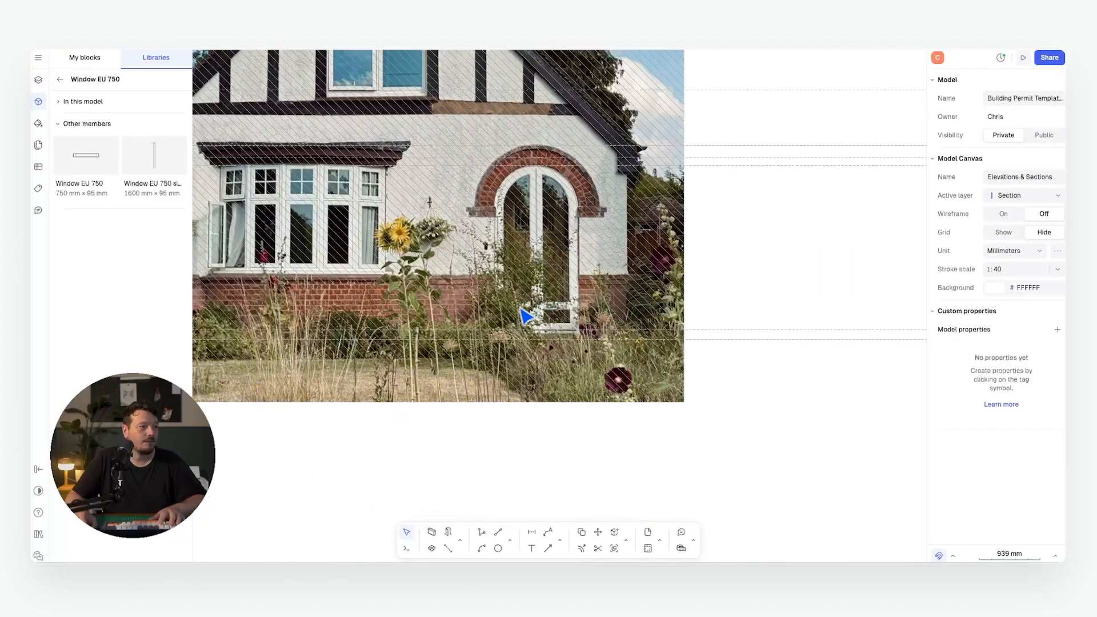
{"action": "left_click", "coordinate": [732, 330]}
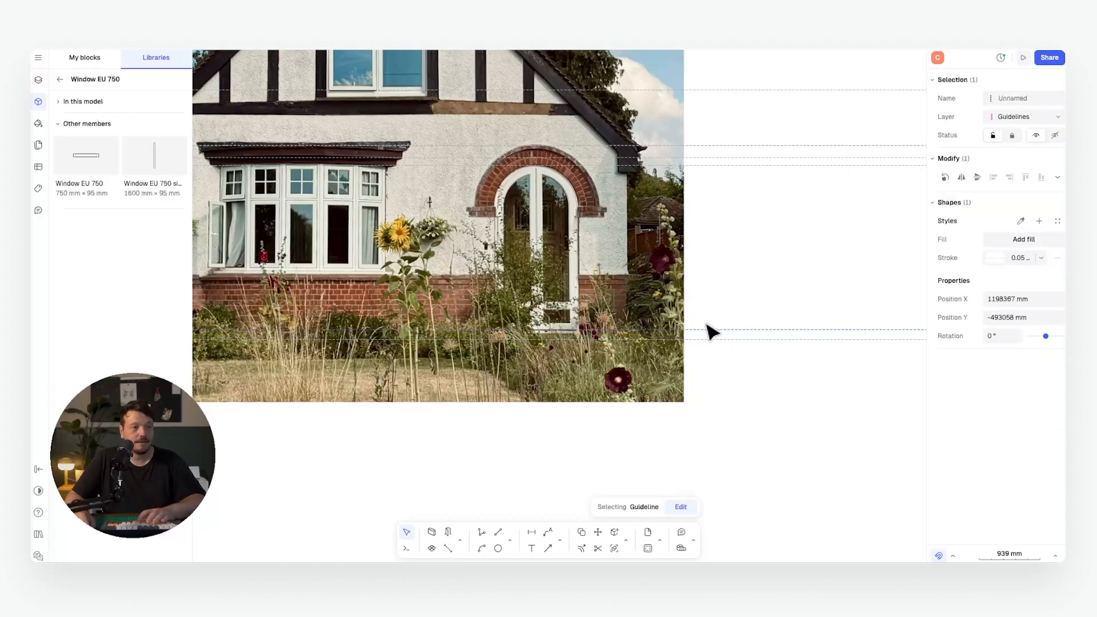
{"action": "key", "text": "d"}
{"action": "left_click", "coordinate": [684, 330]}
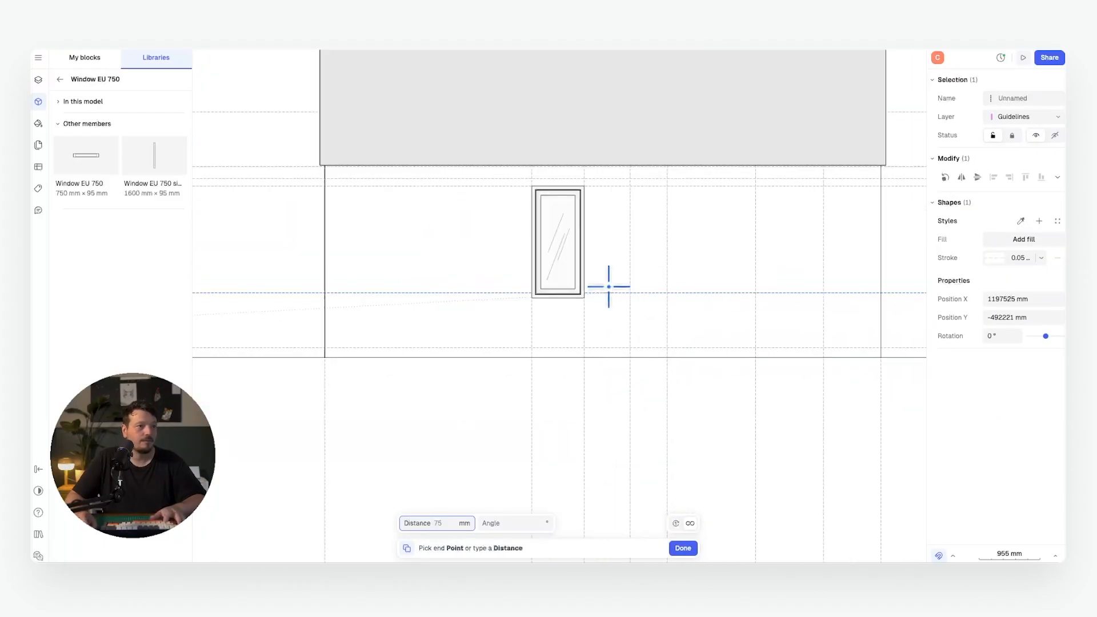
{"action": "key", "text": "Escape"}
Shorten the side elevation's window block by raising its bottom edge to the sill guideline
{"action": "left_click", "coordinate": [588, 302]}
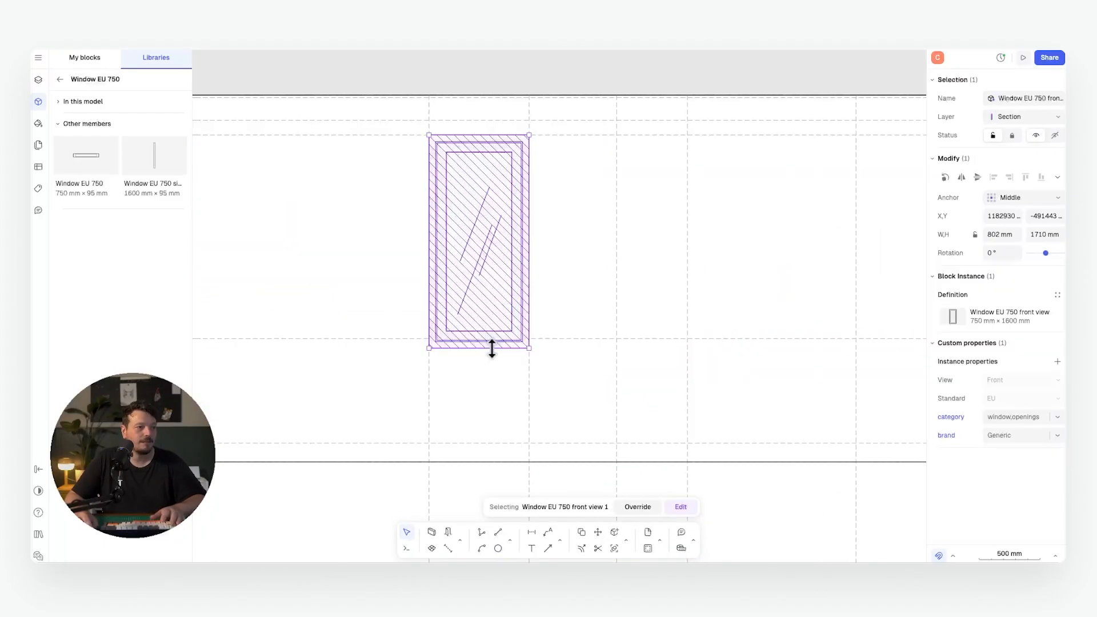
{"action": "left_click_drag", "start_coordinate": [492, 347], "coordinate": [492, 337]}
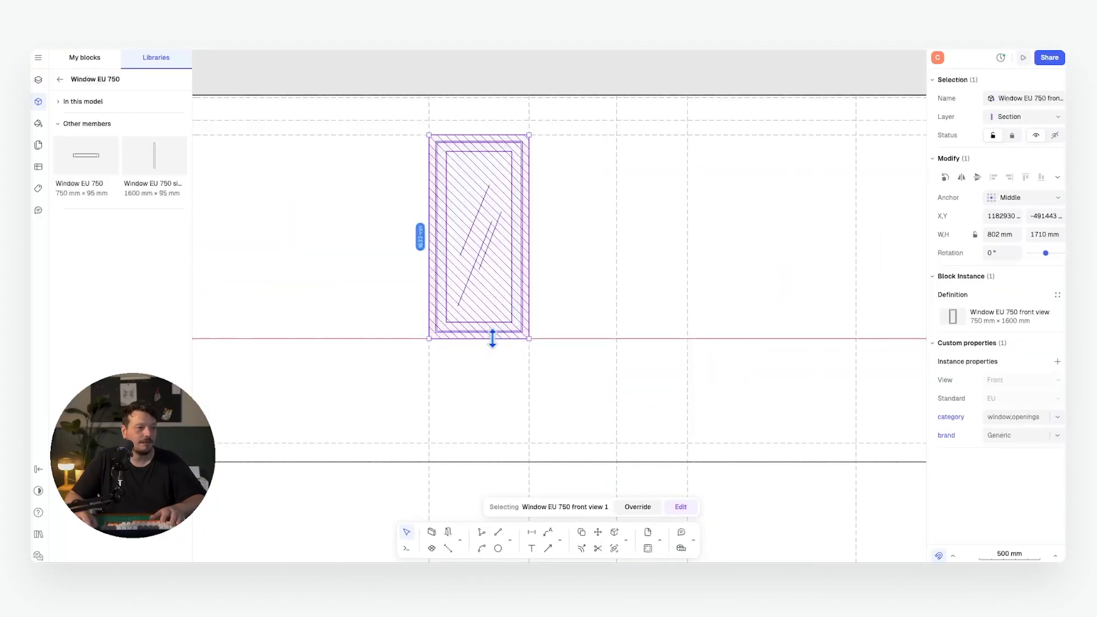
{"action": "left_click", "coordinate": [582, 292]}
{"action": "scroll", "coordinate": [580, 287], "scroll_direction": "down", "scroll_amount": 2}
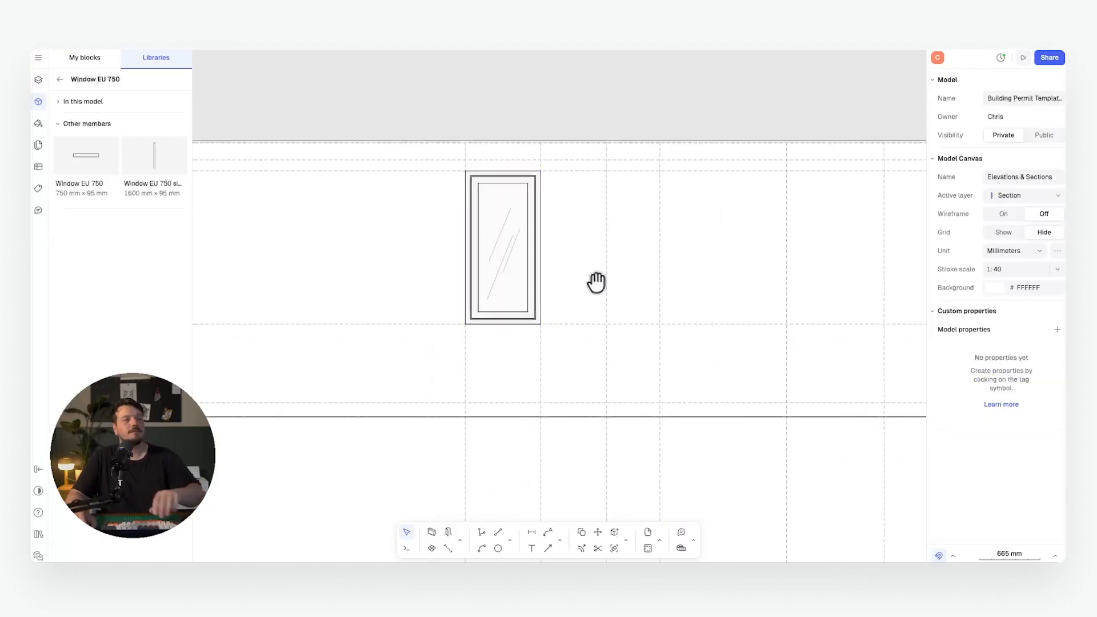
Browse the EU Windows - 3 views library and open the Arc picture window EU family
{"action": "scroll", "coordinate": [600, 290], "scroll_direction": "down", "scroll_amount": 2}
{"action": "left_click", "coordinate": [60, 80]}
{"action": "scroll", "coordinate": [108, 251], "scroll_direction": "down", "scroll_amount": 10}
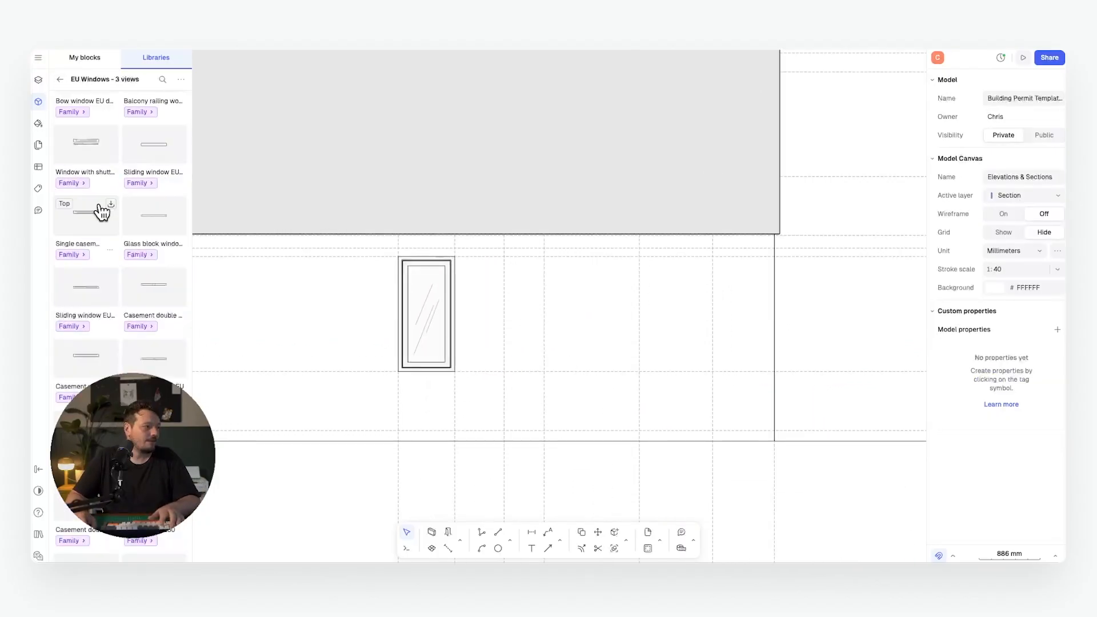
{"action": "scroll", "coordinate": [92, 254], "scroll_direction": "down", "scroll_amount": 3}
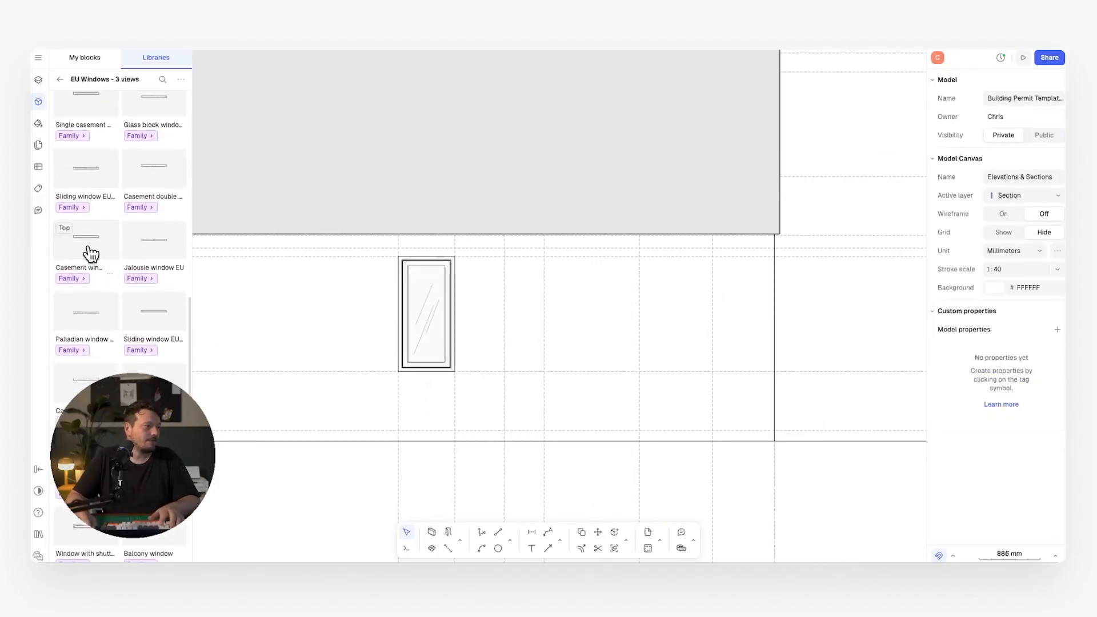
{"action": "left_click", "coordinate": [80, 280]}
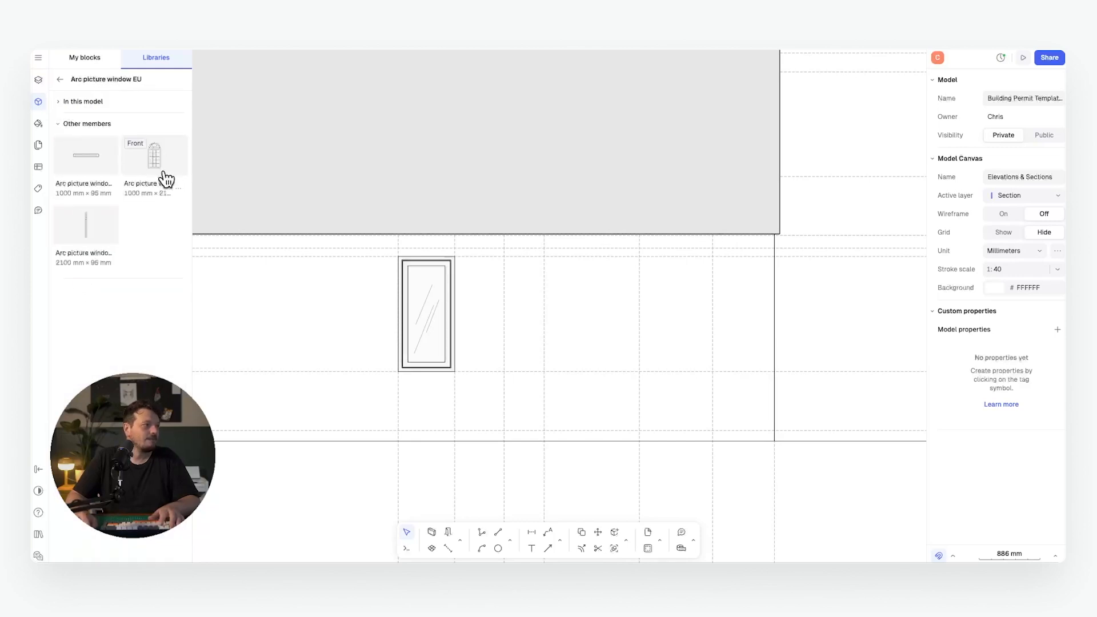
Place a front-view Arc picture window EU block beside the side elevation's window and delete it again
{"action": "left_click", "coordinate": [157, 160]}
{"action": "left_click_drag", "start_coordinate": [153, 159], "coordinate": [594, 329]}
{"action": "left_click", "coordinate": [674, 313]}
{"action": "left_click", "coordinate": [608, 346]}
{"action": "key", "text": "Delete"}
Examine the side elevation's window against the rotated plan, the front elevation's openings and the house photo
{"action": "scroll", "coordinate": [520, 318], "scroll_direction": "down", "scroll_amount": 5}
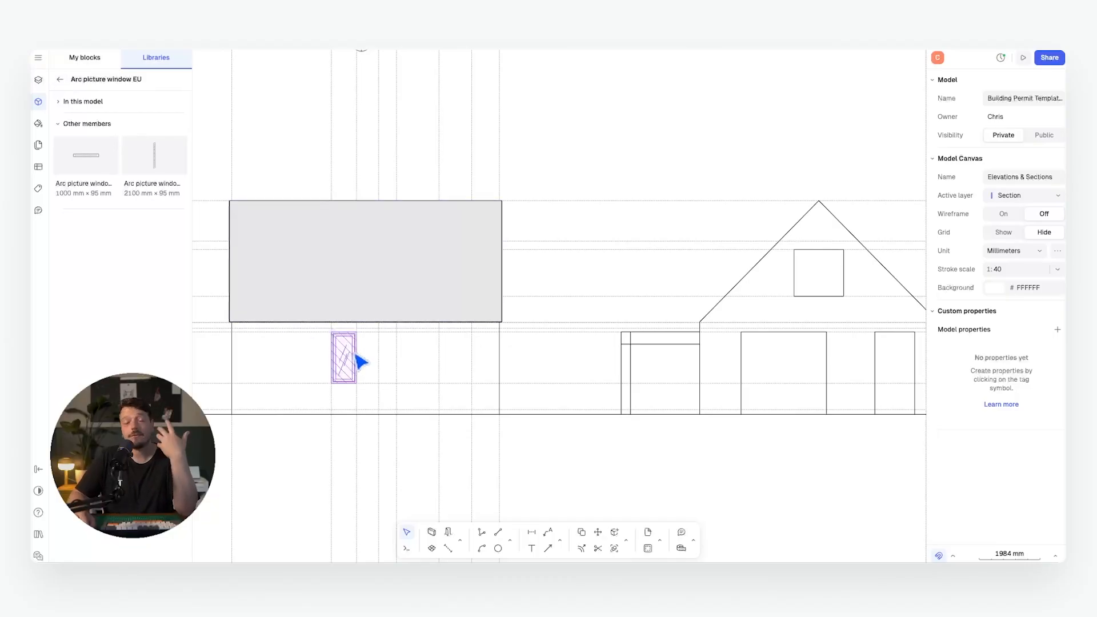
{"action": "scroll", "coordinate": [344, 361], "scroll_direction": "up", "scroll_amount": 10}
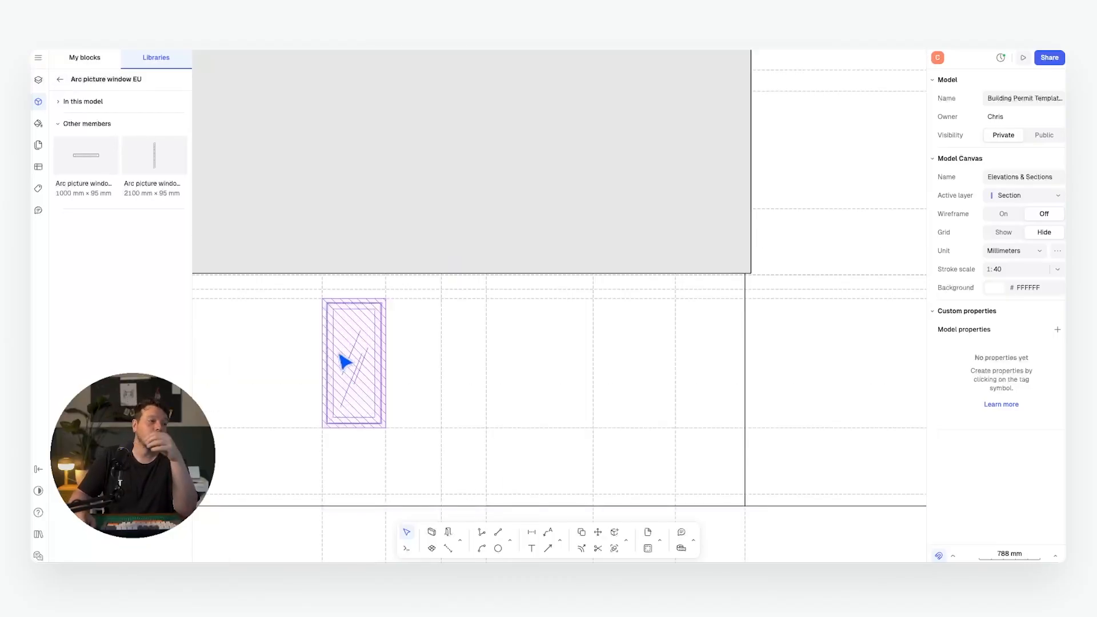
{"action": "scroll", "coordinate": [341, 357], "scroll_direction": "down", "scroll_amount": 5}
{"action": "scroll", "coordinate": [396, 171], "scroll_direction": "down", "scroll_amount": 5}
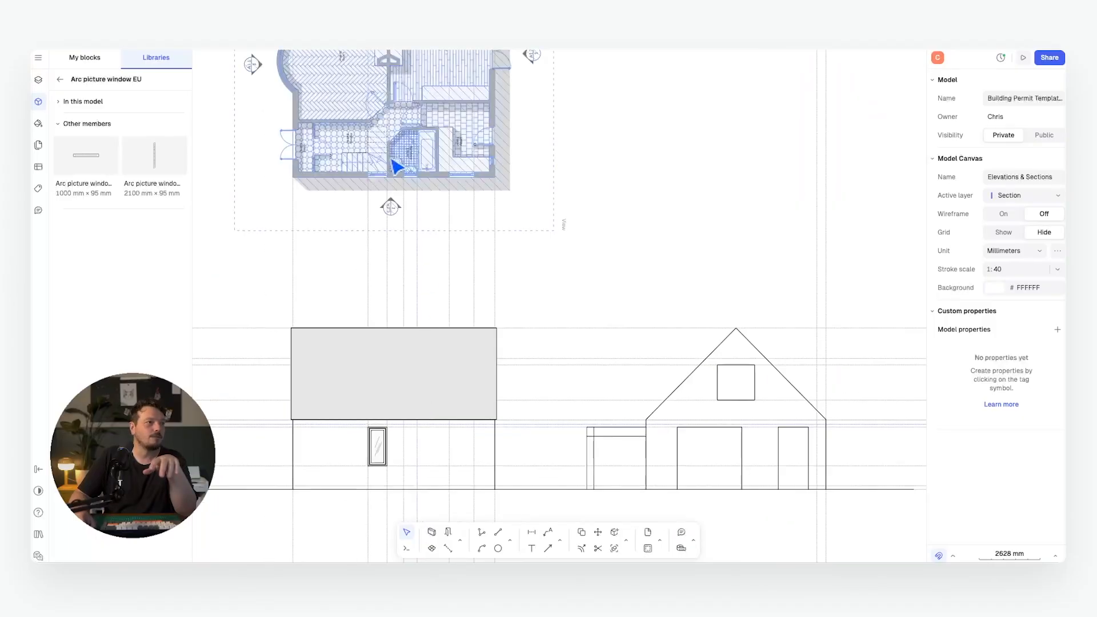
{"action": "scroll", "coordinate": [392, 171], "scroll_direction": "up", "scroll_amount": 5}
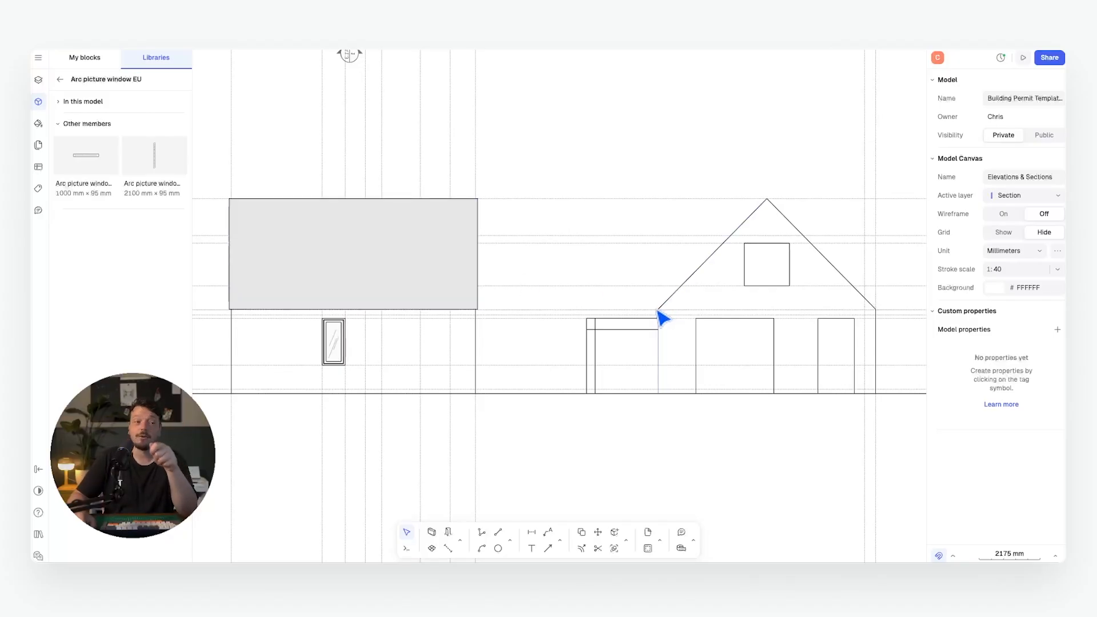
{"action": "scroll", "coordinate": [658, 310], "scroll_direction": "down", "scroll_amount": 5}
{"action": "middle_click_drag", "start_coordinate": [302, 318], "coordinate": [559, 260]}
{"action": "scroll", "coordinate": [559, 261], "scroll_direction": "up", "scroll_amount": 9}
{"action": "middle_click_drag", "start_coordinate": [730, 326], "coordinate": [601, 310]}
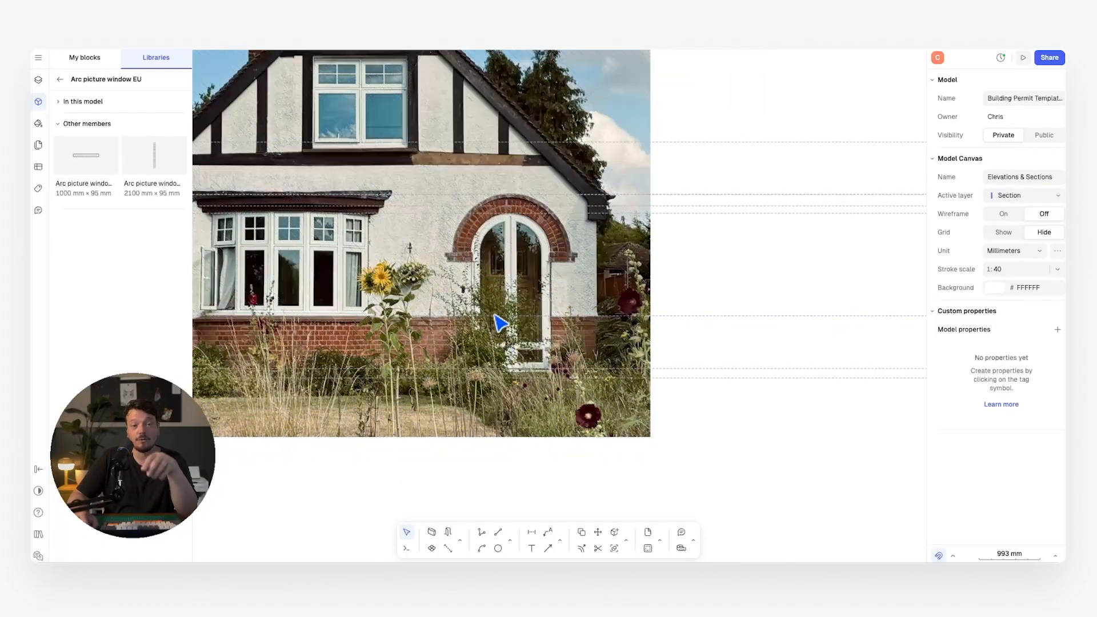
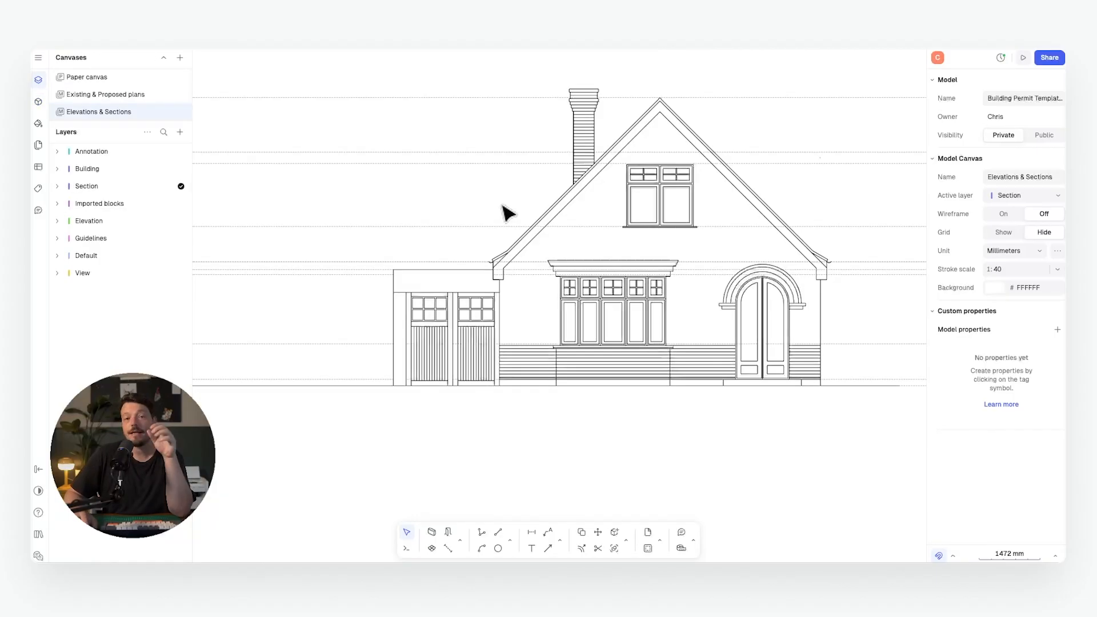
Review the detailed front elevation with its chimney, bay window, arched door and garage doors
{"action": "scroll", "coordinate": [507, 213], "scroll_direction": "up", "scroll_amount": 2}
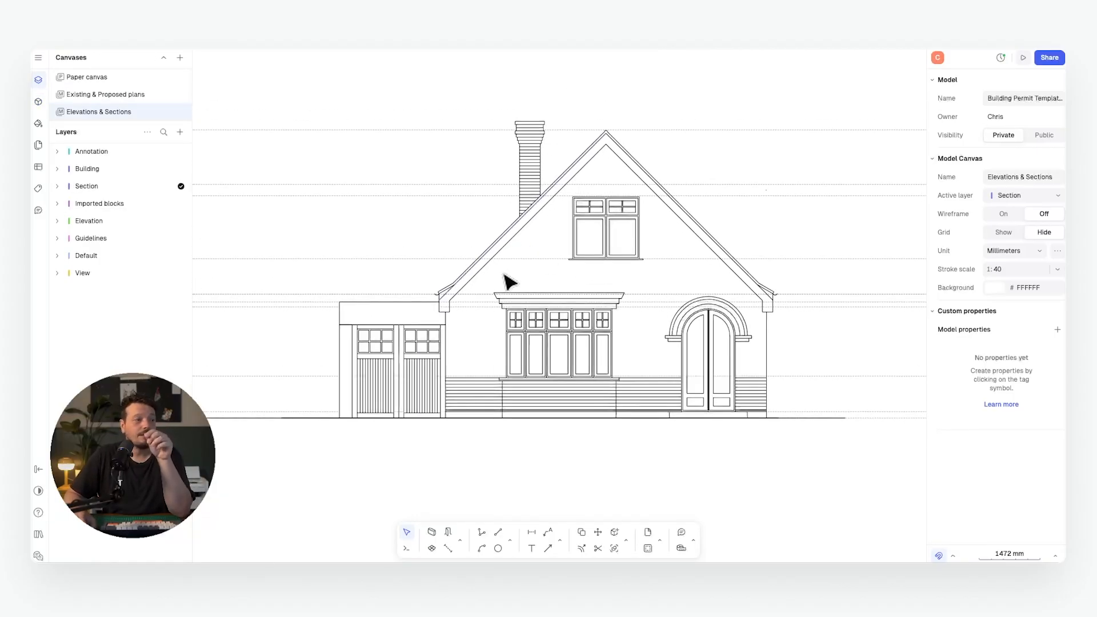
{"action": "middle_click_drag", "start_coordinate": [570, 255], "coordinate": [524, 266]}
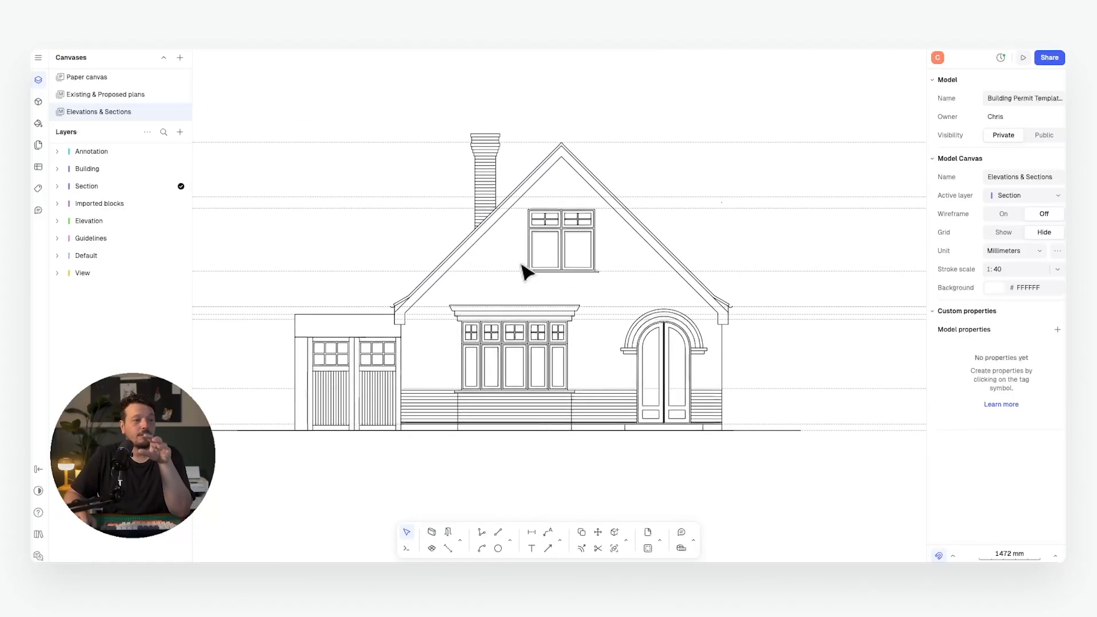
{"action": "scroll", "coordinate": [461, 265], "scroll_direction": "up", "scroll_amount": 1}
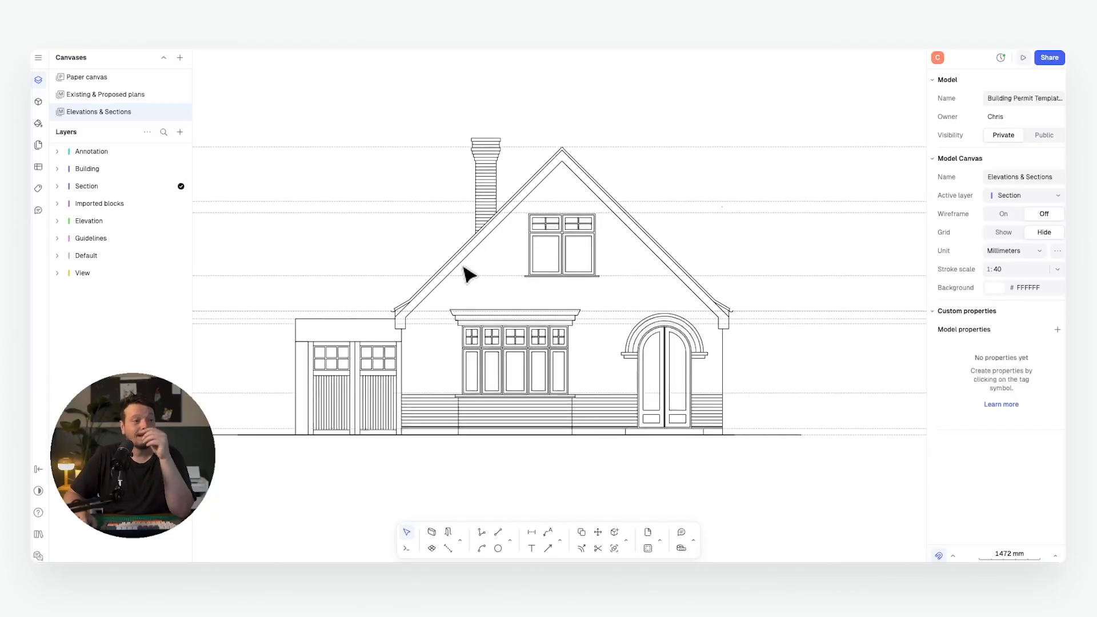
{"action": "scroll", "coordinate": [521, 276], "scroll_direction": "down", "scroll_amount": 5}
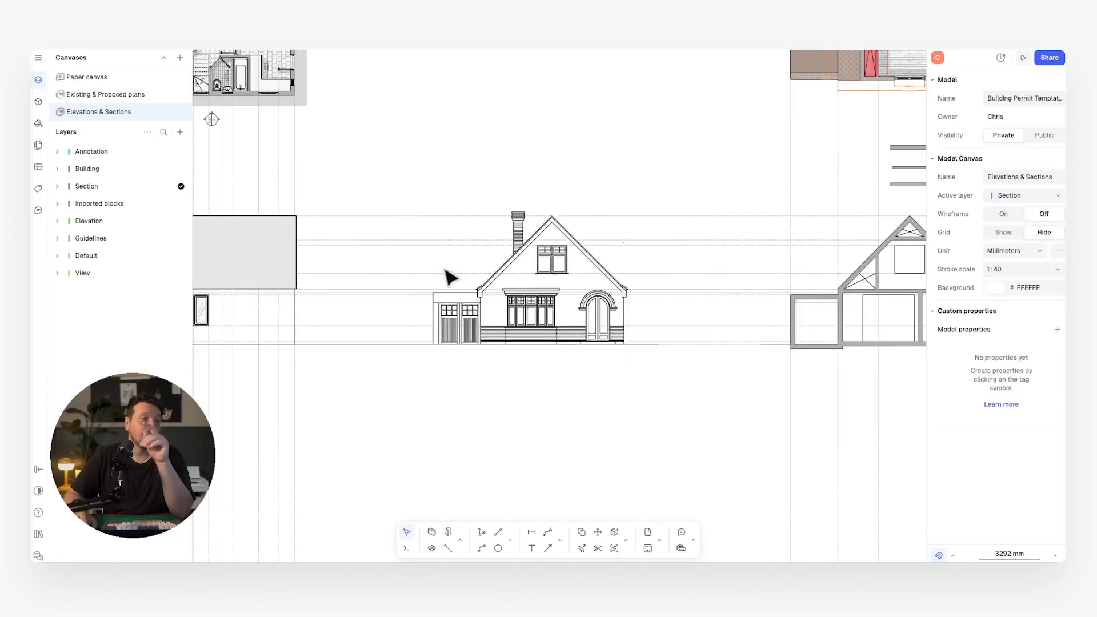
{"action": "scroll", "coordinate": [506, 297], "scroll_direction": "up", "scroll_amount": 5}
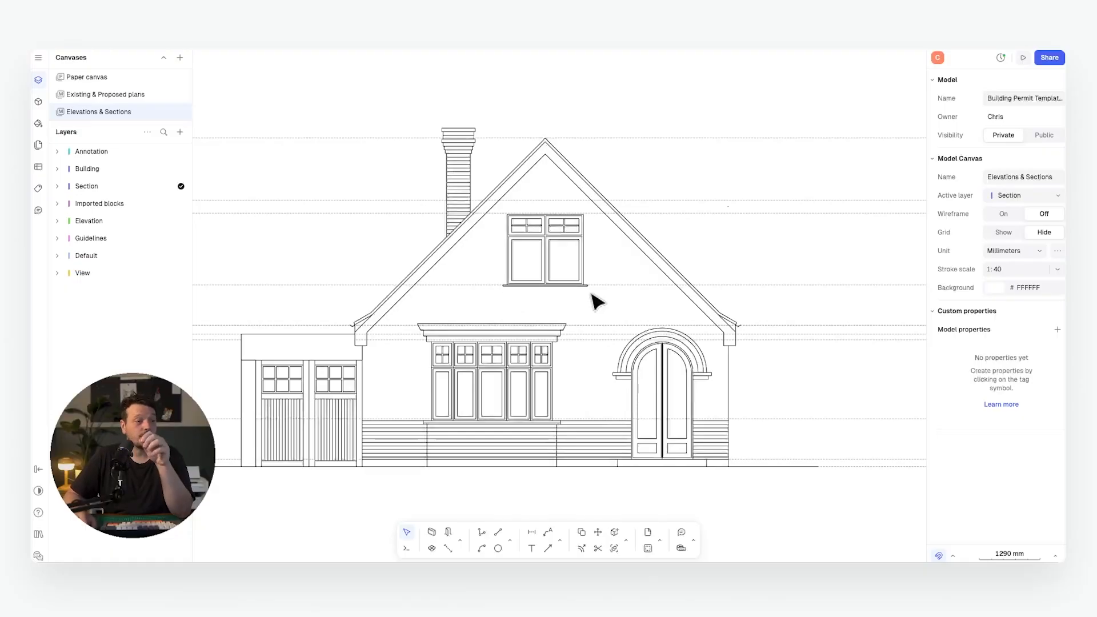
{"action": "scroll", "coordinate": [595, 300], "scroll_direction": "down", "scroll_amount": 2}
{"action": "scroll", "coordinate": [592, 272], "scroll_direction": "left", "scroll_amount": 10}
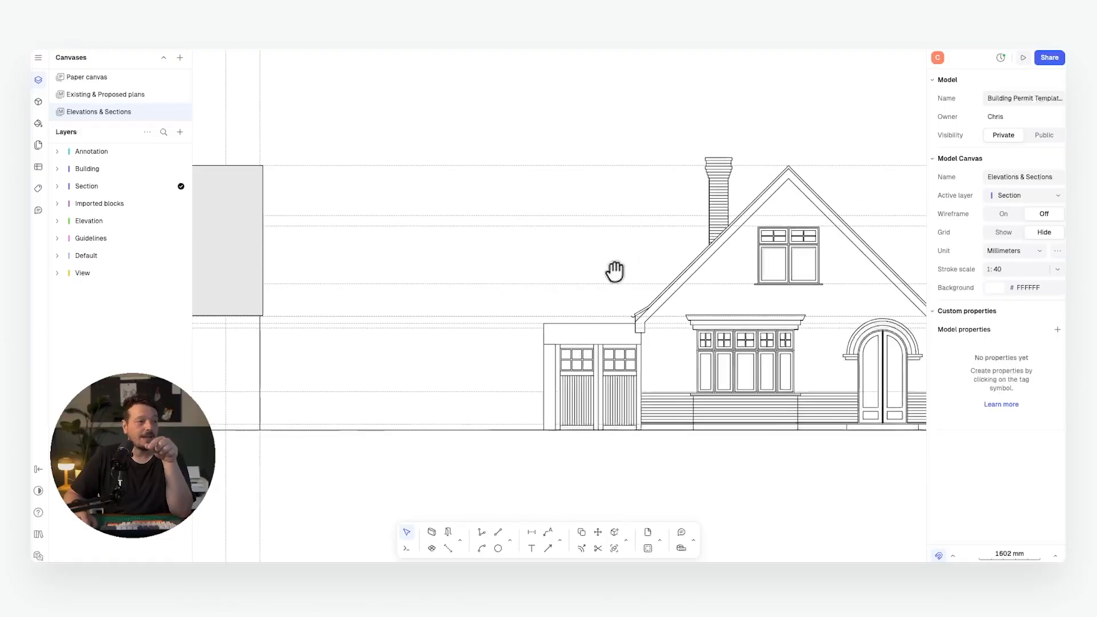
Move the house photo view horizontally across to sit between the front elevation and the section for comparison
{"action": "scroll", "coordinate": [654, 276], "scroll_direction": "down", "scroll_amount": 4}
{"action": "left_click", "coordinate": [341, 230]}
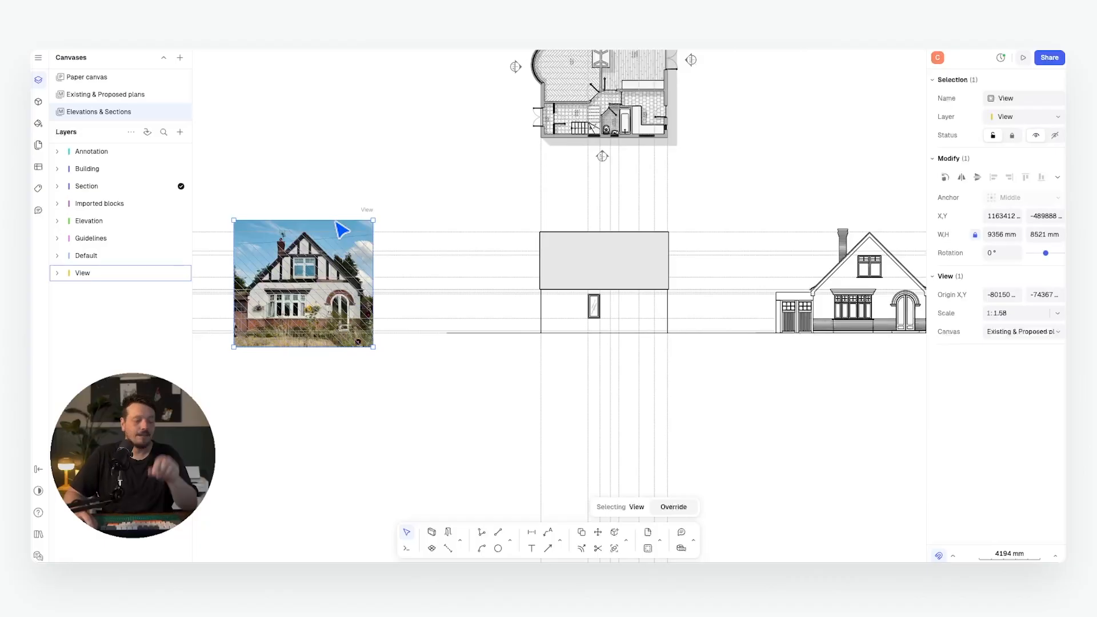
{"action": "key", "text": "m"}
{"action": "left_click", "coordinate": [292, 220]}
{"action": "scroll", "coordinate": [577, 217], "scroll_direction": "right", "scroll_amount": 5}
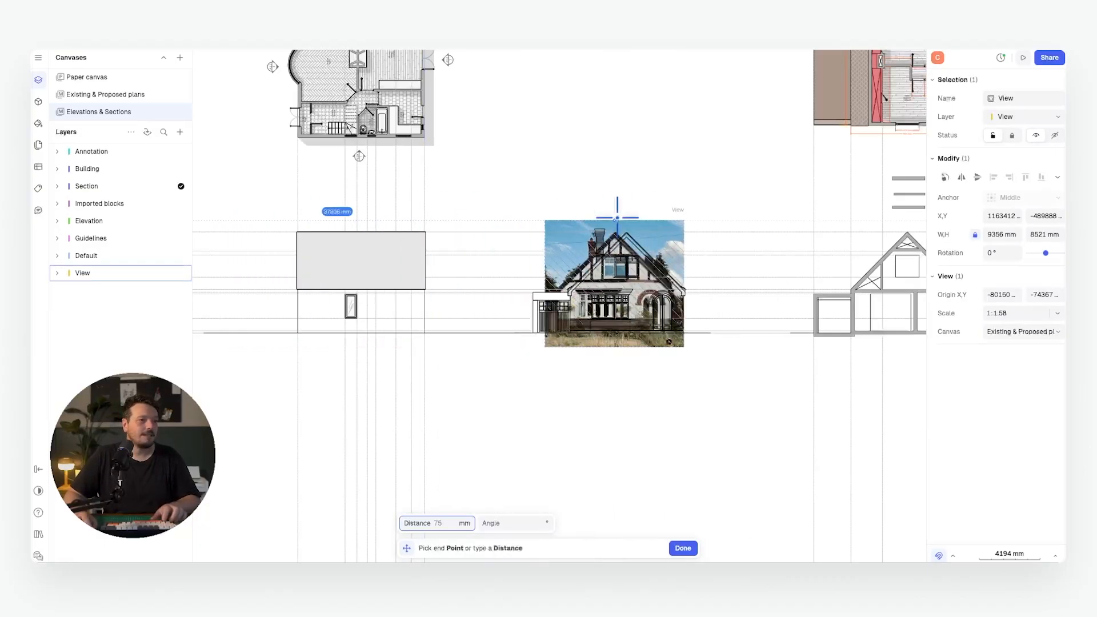
{"action": "scroll", "coordinate": [638, 211], "scroll_direction": "up", "scroll_amount": 4}
{"action": "scroll", "coordinate": [637, 211], "scroll_direction": "right", "scroll_amount": 5}
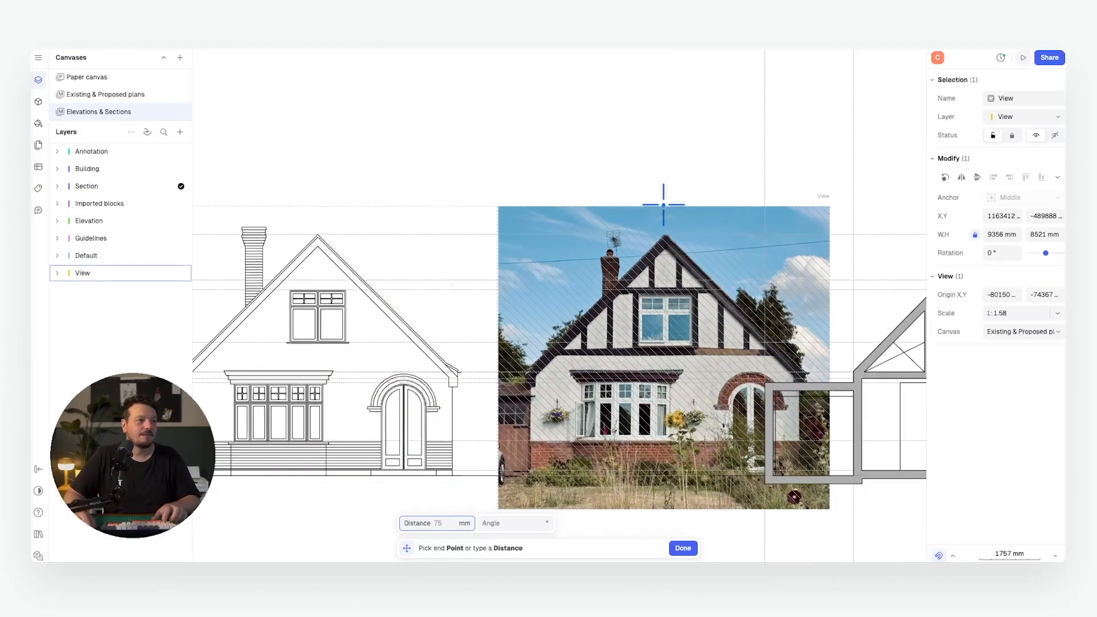
{"action": "left_click", "coordinate": [635, 205]}
{"action": "scroll", "coordinate": [416, 234], "scroll_direction": "up", "scroll_amount": 3}
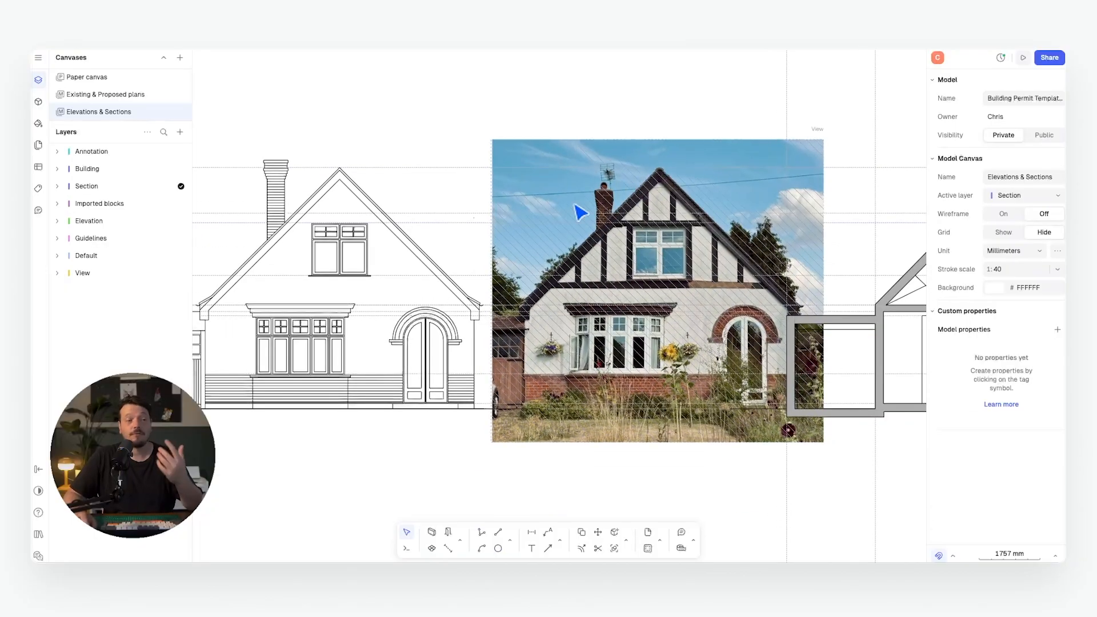
Convert the front elevation's bay window linework, including its cornice and sill, into a single block
{"action": "scroll", "coordinate": [466, 200], "scroll_direction": "left", "scroll_amount": 2}
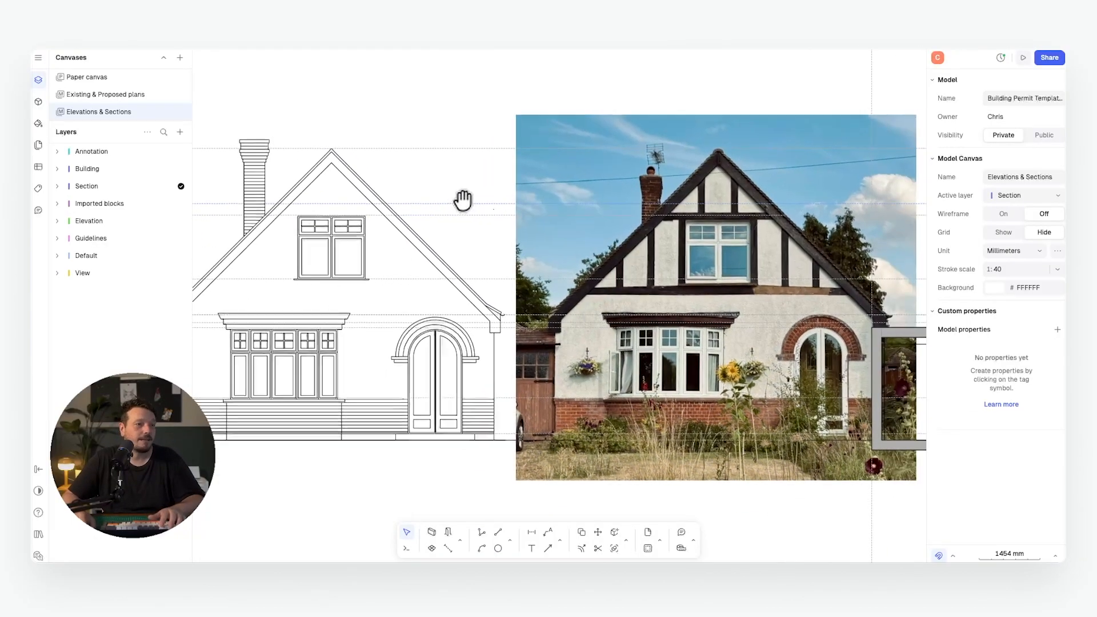
{"action": "scroll", "coordinate": [461, 201], "scroll_direction": "left", "scroll_amount": 2}
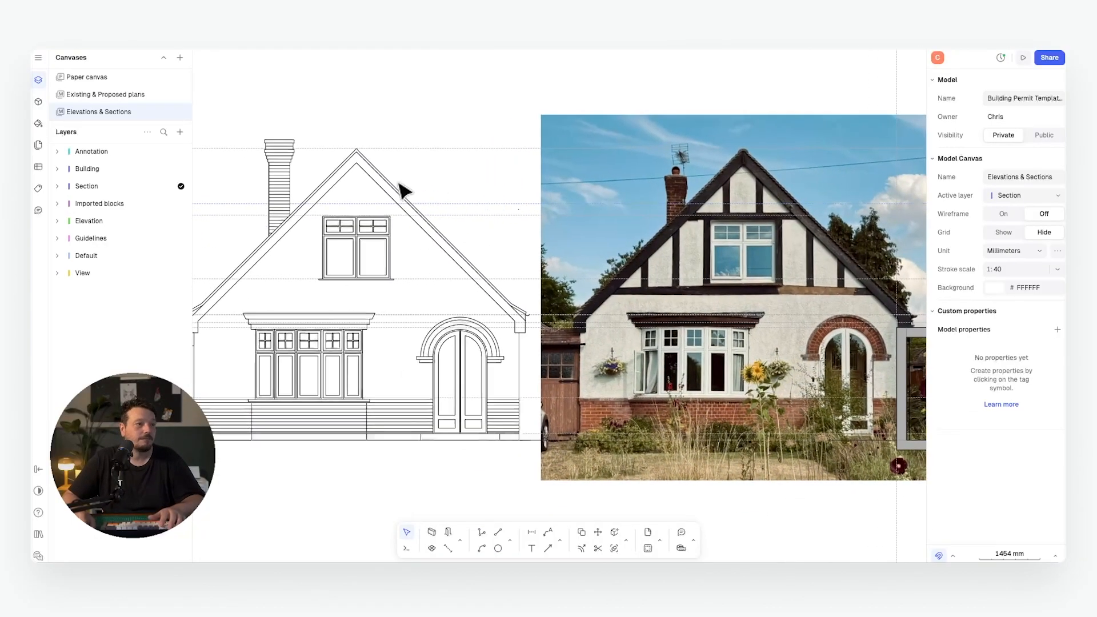
{"action": "scroll", "coordinate": [478, 288], "scroll_direction": "down", "scroll_amount": 2}
{"action": "scroll", "coordinate": [468, 247], "scroll_direction": "up", "scroll_amount": 1}
{"action": "scroll", "coordinate": [571, 351], "scroll_direction": "up", "scroll_amount": 3}
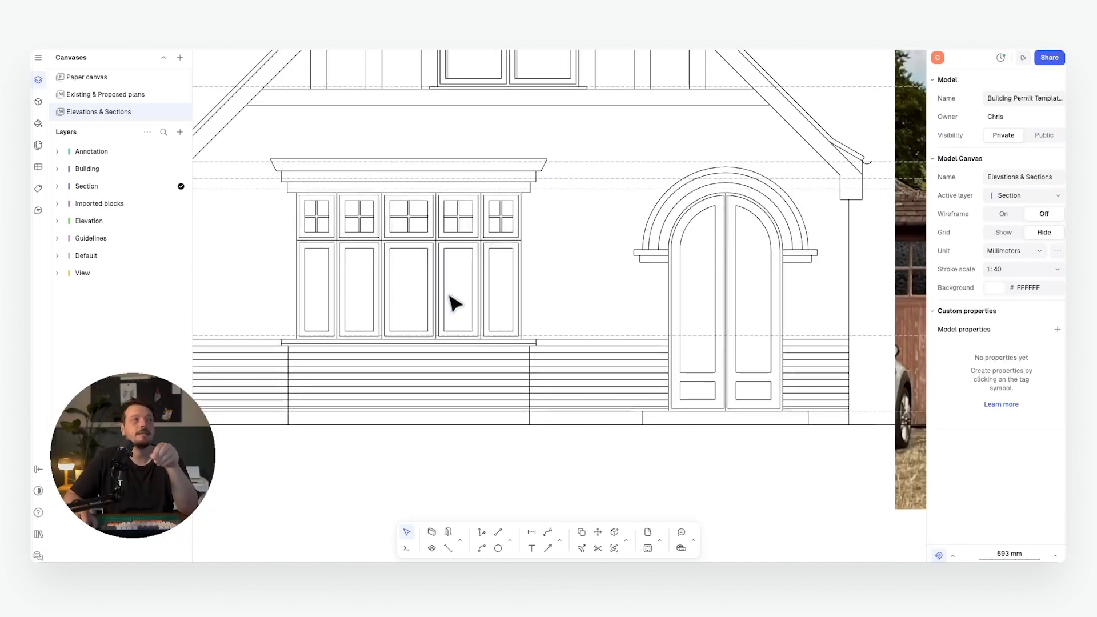
{"action": "scroll", "coordinate": [269, 326], "scroll_direction": "up", "scroll_amount": 2}
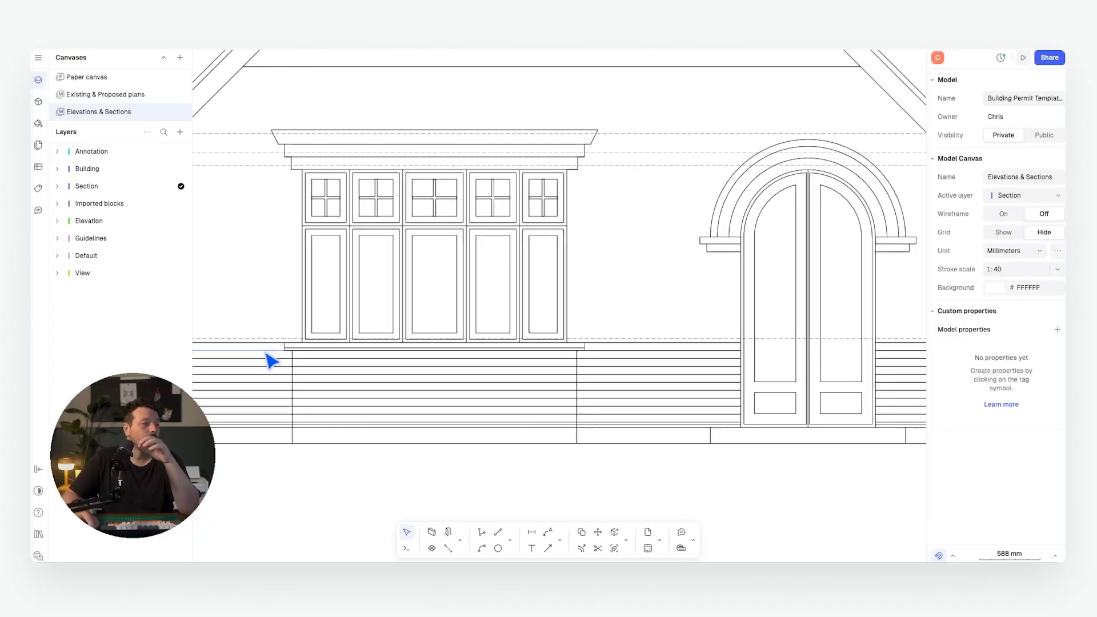
{"action": "left_click_drag", "start_coordinate": [264, 356], "coordinate": [609, 121]}
{"action": "right_click", "coordinate": [519, 192]}
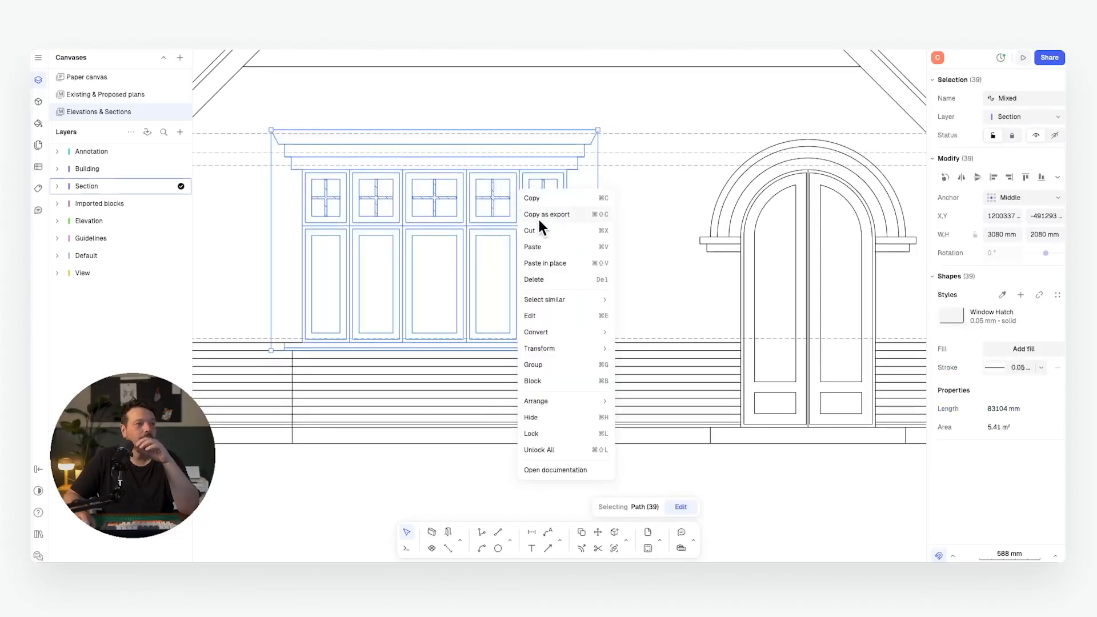
{"action": "left_click", "coordinate": [557, 379]}
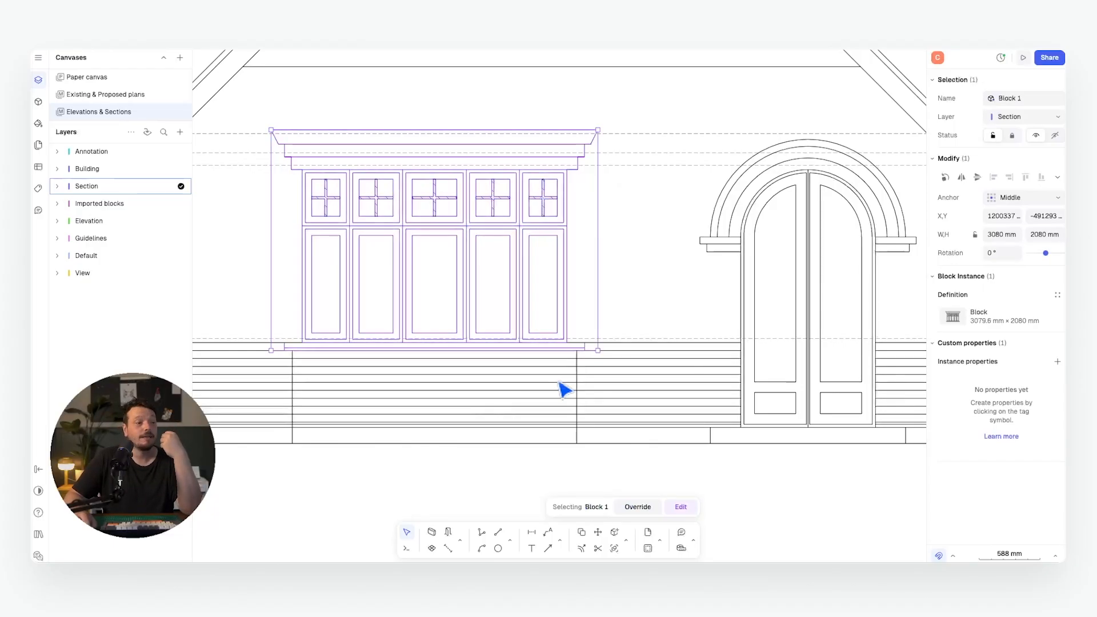
{"action": "left_click", "coordinate": [614, 284]}
{"action": "left_click", "coordinate": [529, 247]}
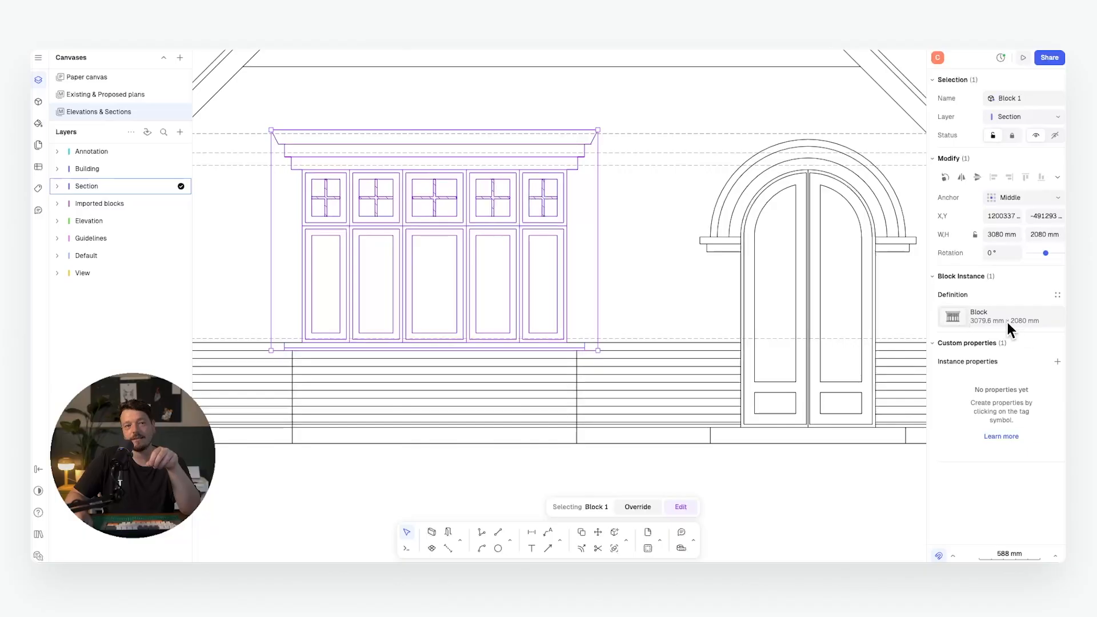
{"action": "left_click", "coordinate": [708, 314]}
{"action": "scroll", "coordinate": [560, 318], "scroll_direction": "down", "scroll_amount": 2}
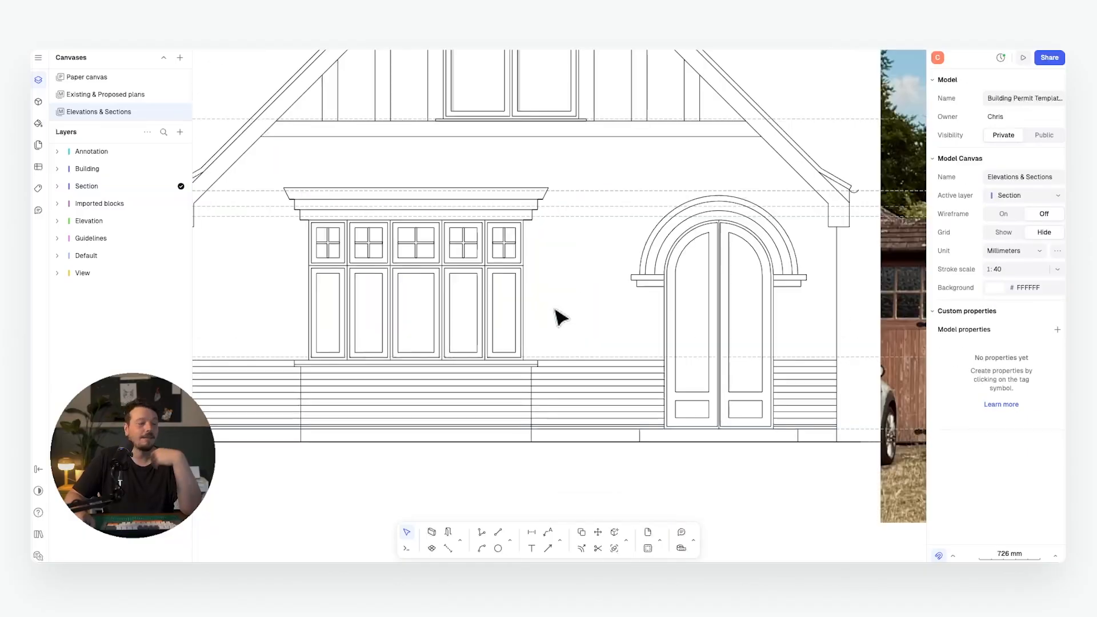
Create a new style named Ground Line for the ground line beneath the front elevation
{"action": "scroll", "coordinate": [561, 315], "scroll_direction": "down", "scroll_amount": 2}
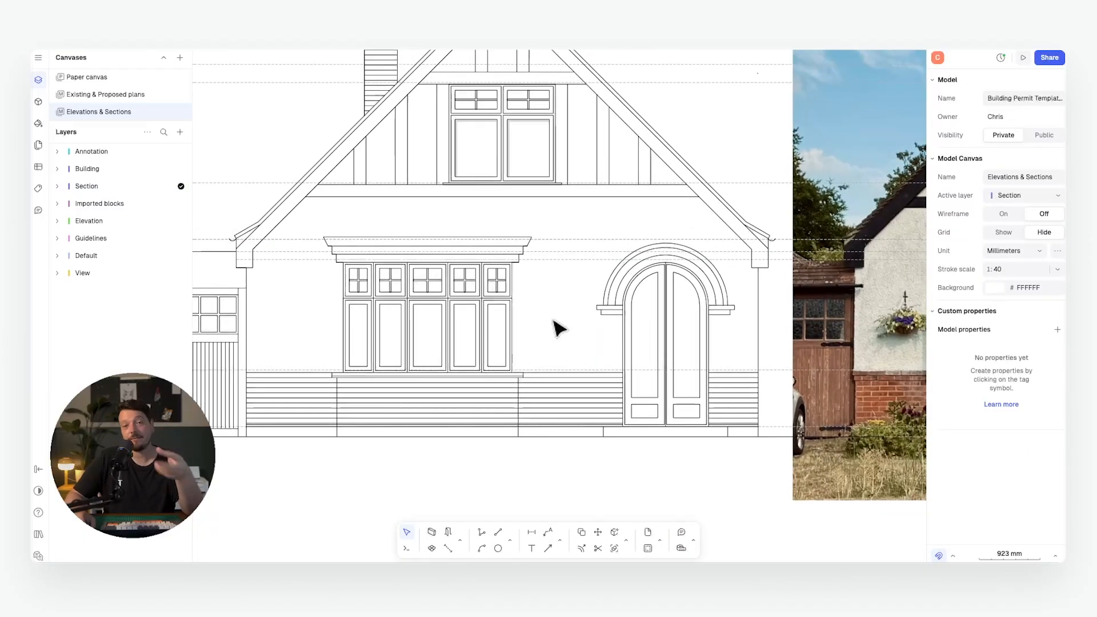
{"action": "left_click", "coordinate": [549, 301]}
{"action": "scroll", "coordinate": [546, 317], "scroll_direction": "down", "scroll_amount": 5}
{"action": "scroll", "coordinate": [543, 324], "scroll_direction": "up", "scroll_amount": 2}
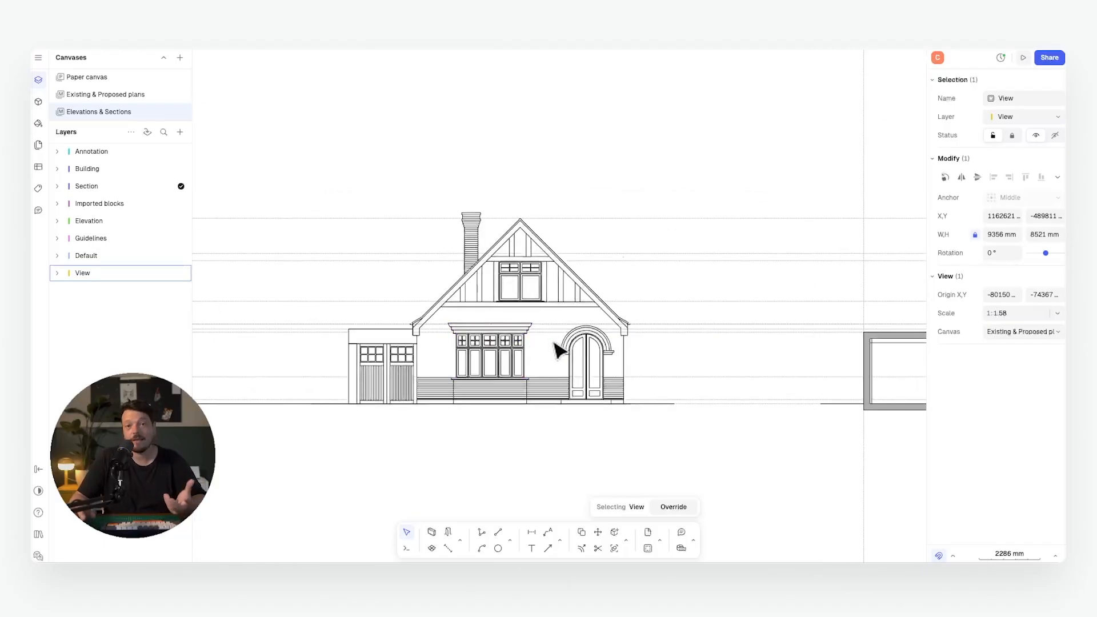
{"action": "left_click", "coordinate": [654, 404]}
{"action": "scroll", "coordinate": [637, 405], "scroll_direction": "down", "scroll_amount": 3}
{"action": "scroll", "coordinate": [636, 407], "scroll_direction": "up", "scroll_amount": 3}
{"action": "scroll", "coordinate": [483, 402], "scroll_direction": "up", "scroll_amount": 1}
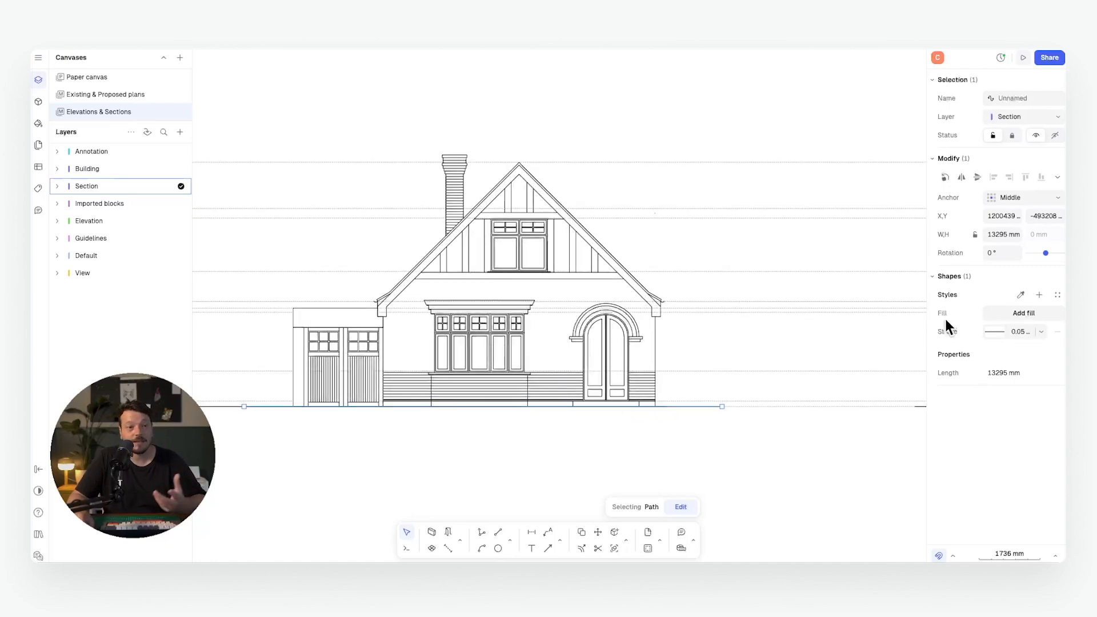
{"action": "left_click", "coordinate": [1039, 296]}
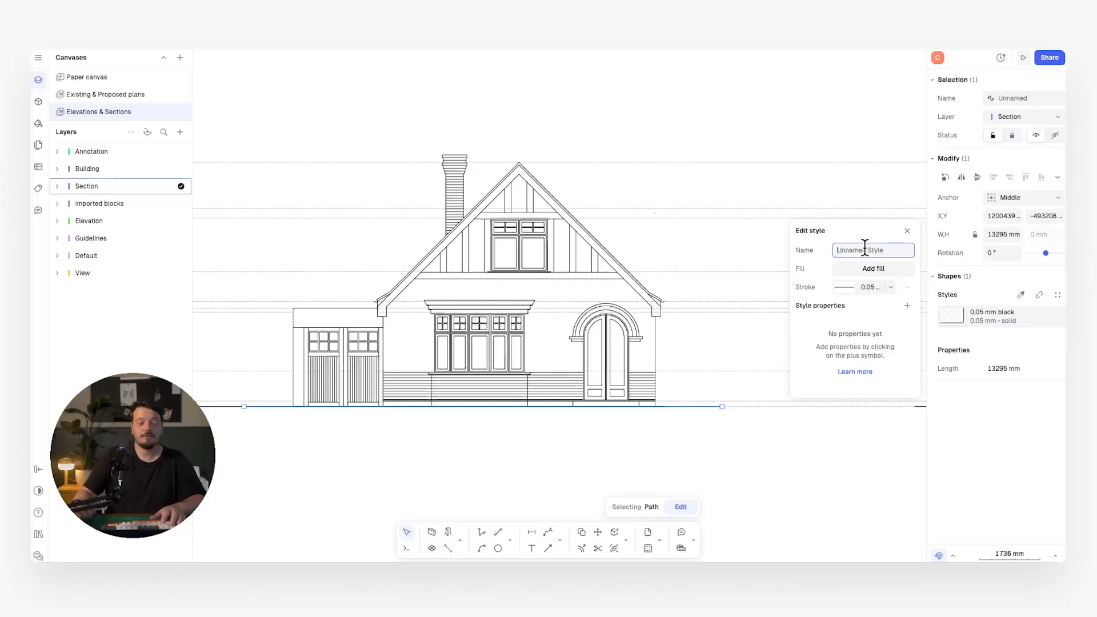
{"action": "type", "text": "Ground Line"}
{"action": "key", "text": "Return"}
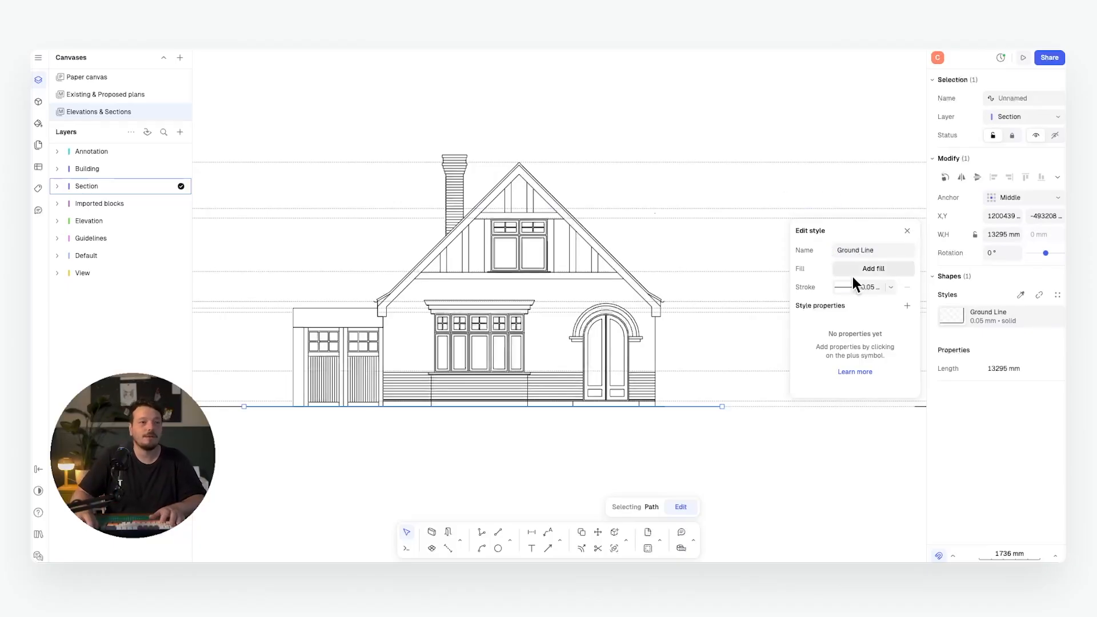
Set the Ground Line style's stroke weight to 2 mm
{"action": "left_click", "coordinate": [842, 287]}
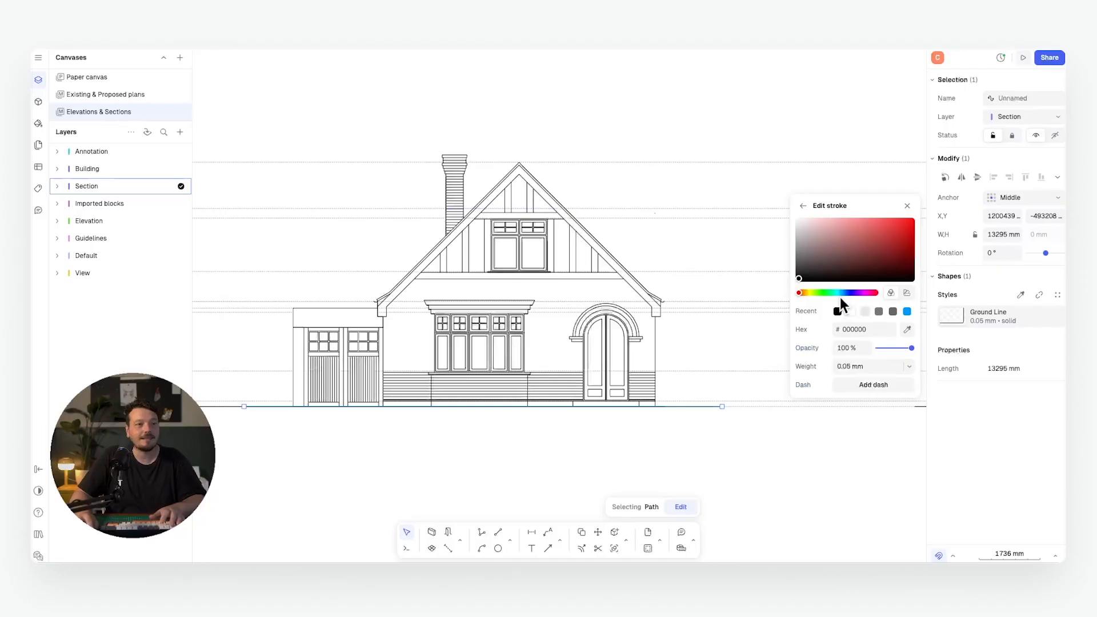
{"action": "left_click", "coordinate": [804, 205]}
{"action": "left_click", "coordinate": [890, 287]}
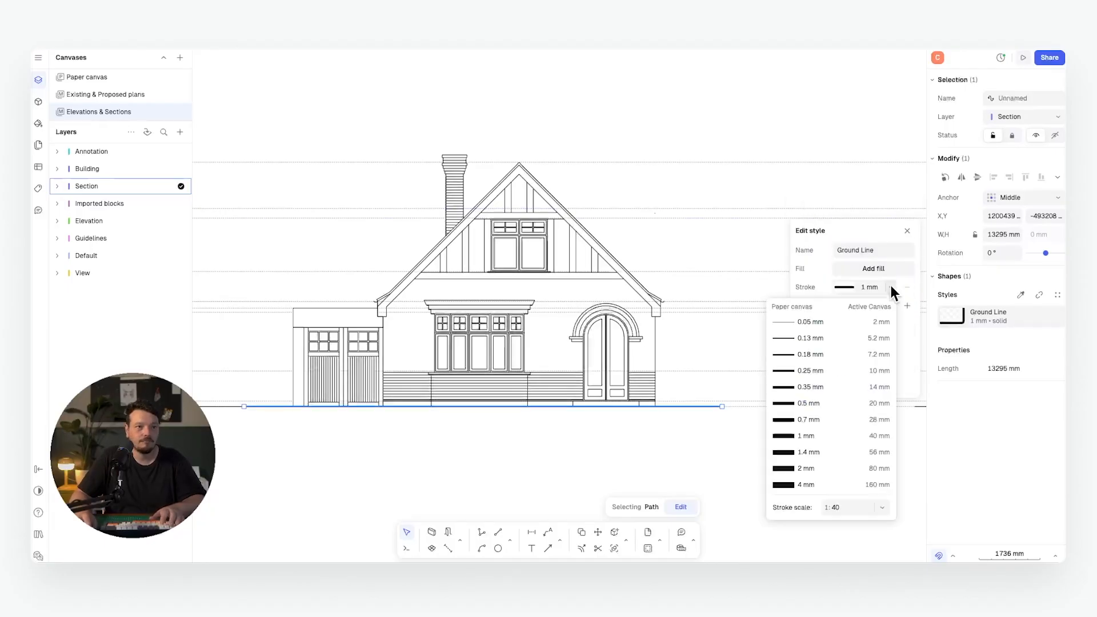
{"action": "left_click", "coordinate": [828, 468]}
{"action": "left_click", "coordinate": [729, 409]}
{"action": "scroll", "coordinate": [747, 363], "scroll_direction": "up", "scroll_amount": 5}
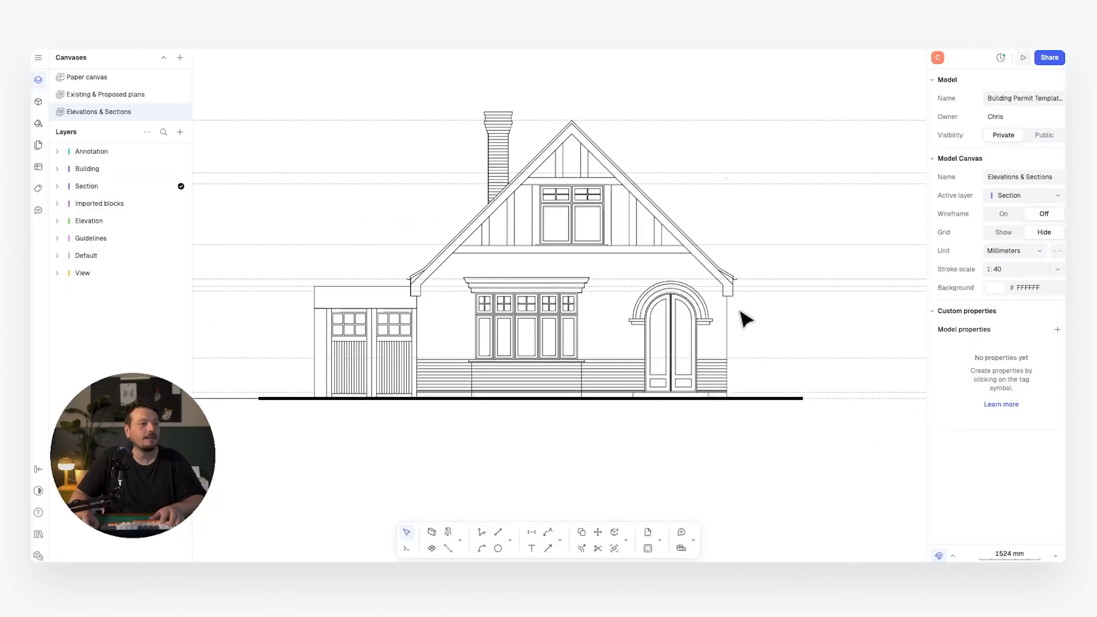
{"action": "scroll", "coordinate": [572, 303], "scroll_direction": "up", "scroll_amount": 3}
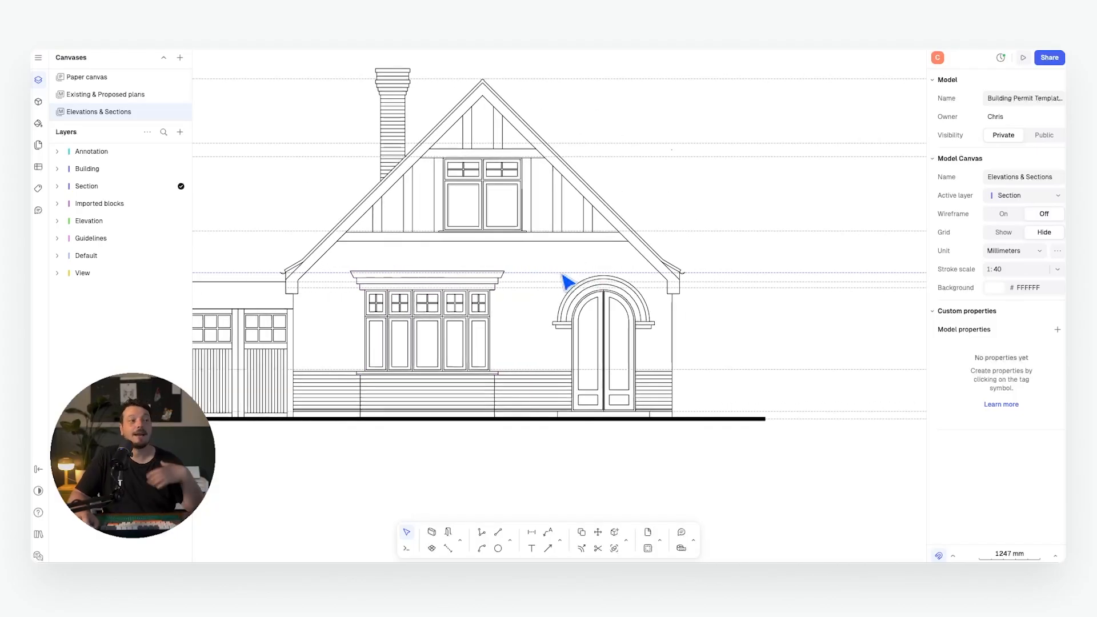
Create a style named Outline for the ridge cap arc and the two outermost roof slope lines
{"action": "scroll", "coordinate": [483, 74], "scroll_direction": "up", "scroll_amount": 10}
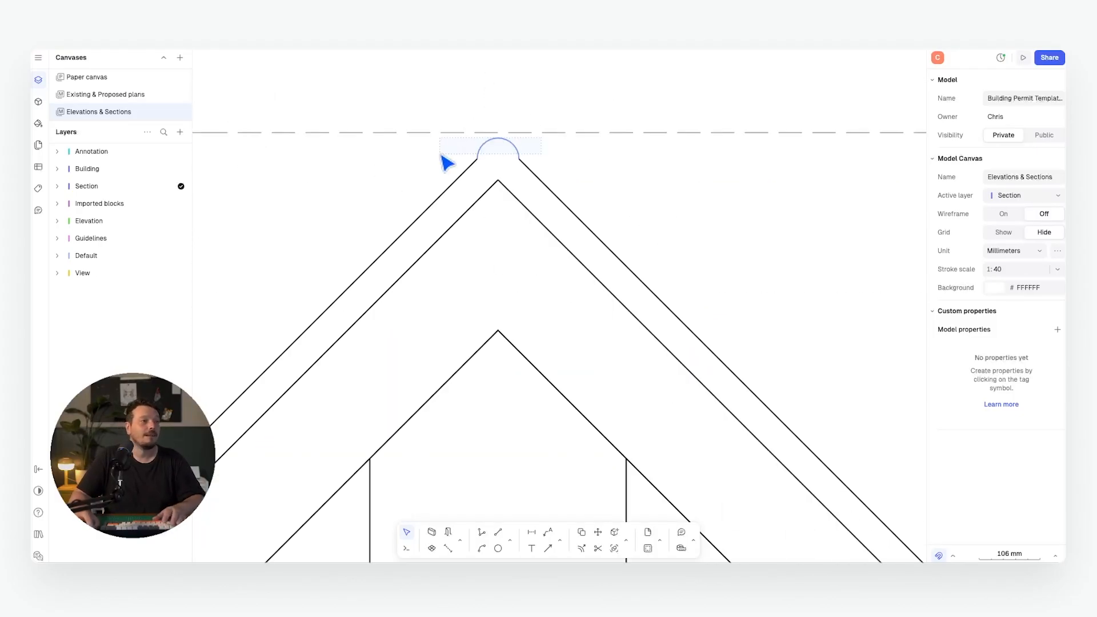
{"action": "left_click", "coordinate": [444, 157]}
{"action": "left_click", "coordinate": [549, 179], "text": "shift"}
{"action": "left_click", "coordinate": [464, 176], "text": "shift"}
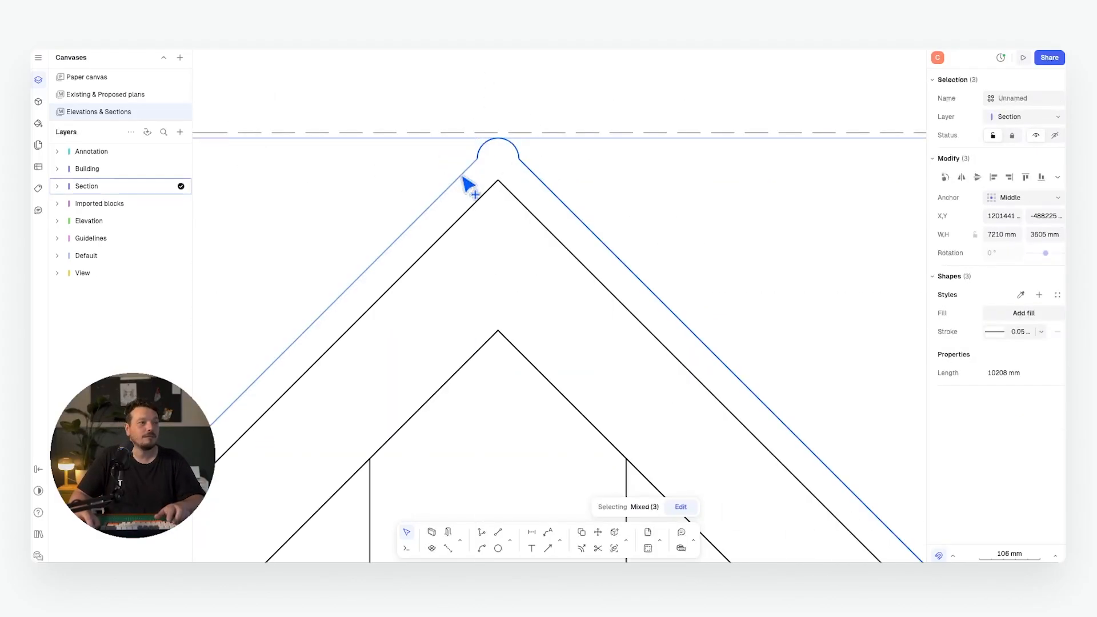
{"action": "left_click", "coordinate": [1039, 295]}
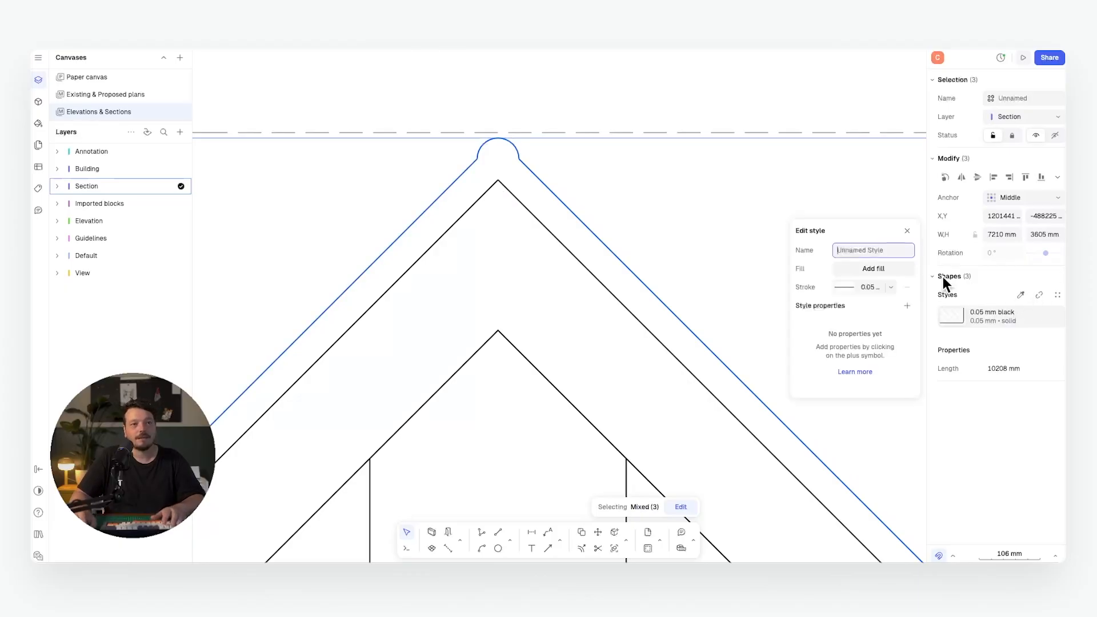
{"action": "type", "text": "Outline"}
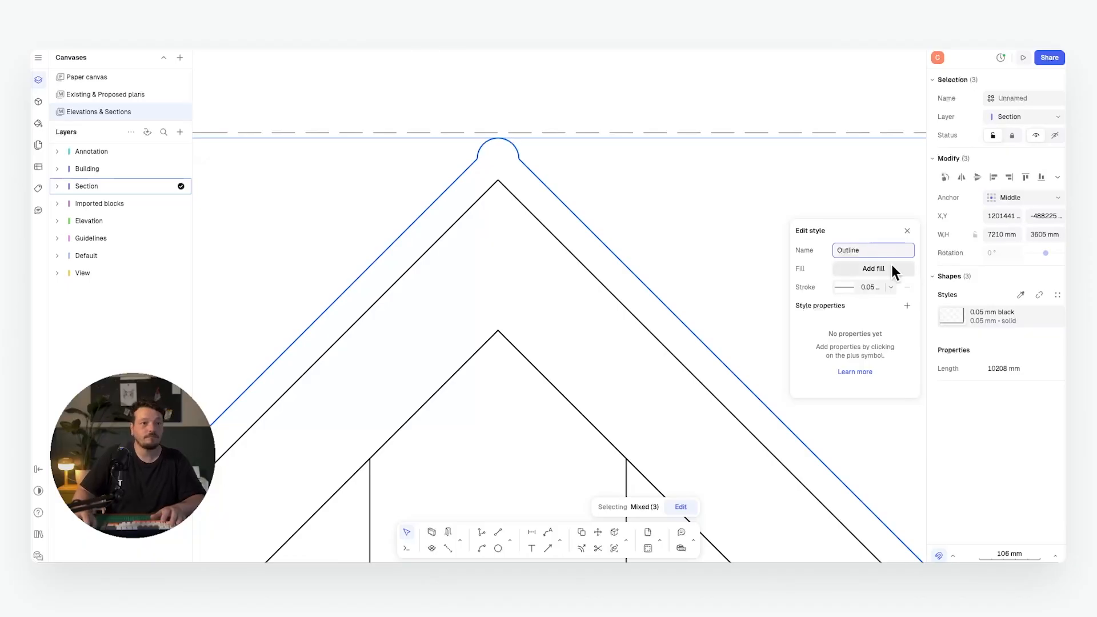
Set the Outline style's stroke weight to 0.35 mm
{"action": "left_click", "coordinate": [890, 287]}
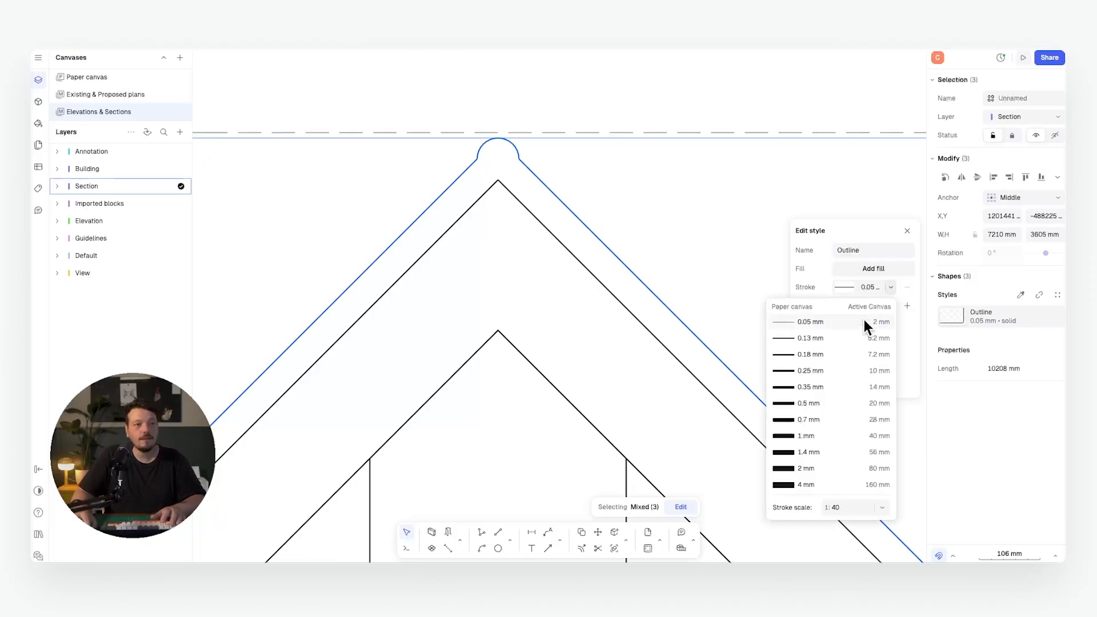
{"action": "left_click", "coordinate": [819, 437]}
{"action": "left_click", "coordinate": [886, 287]}
{"action": "left_click", "coordinate": [838, 389]}
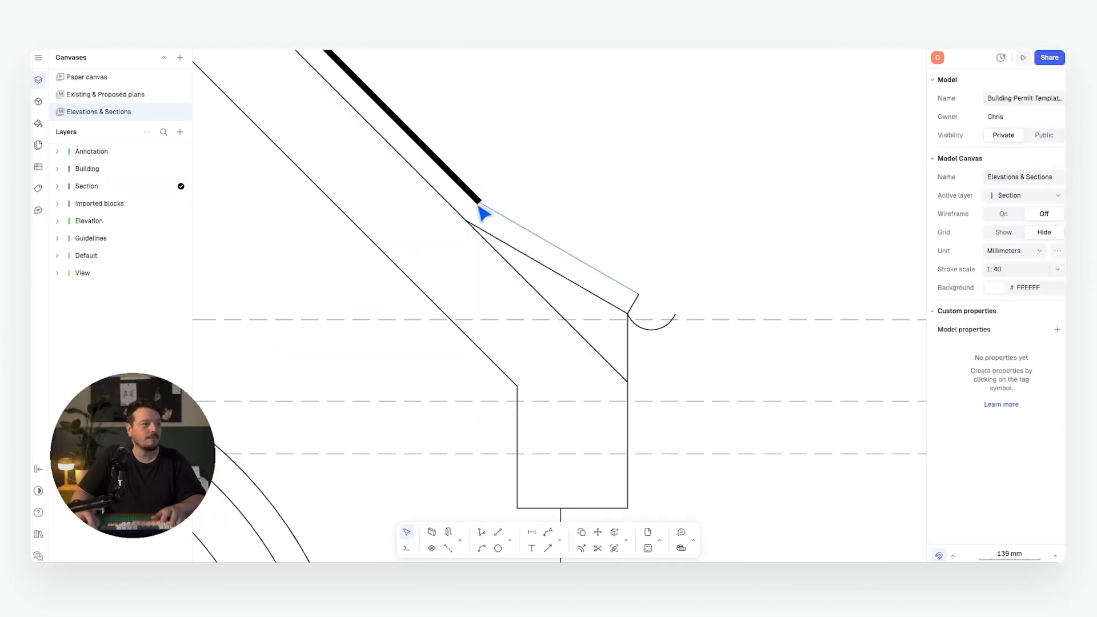
Copy the thick roof line's Outline style onto the outer eave lines at the roof's right end
{"action": "left_click", "coordinate": [620, 283]}
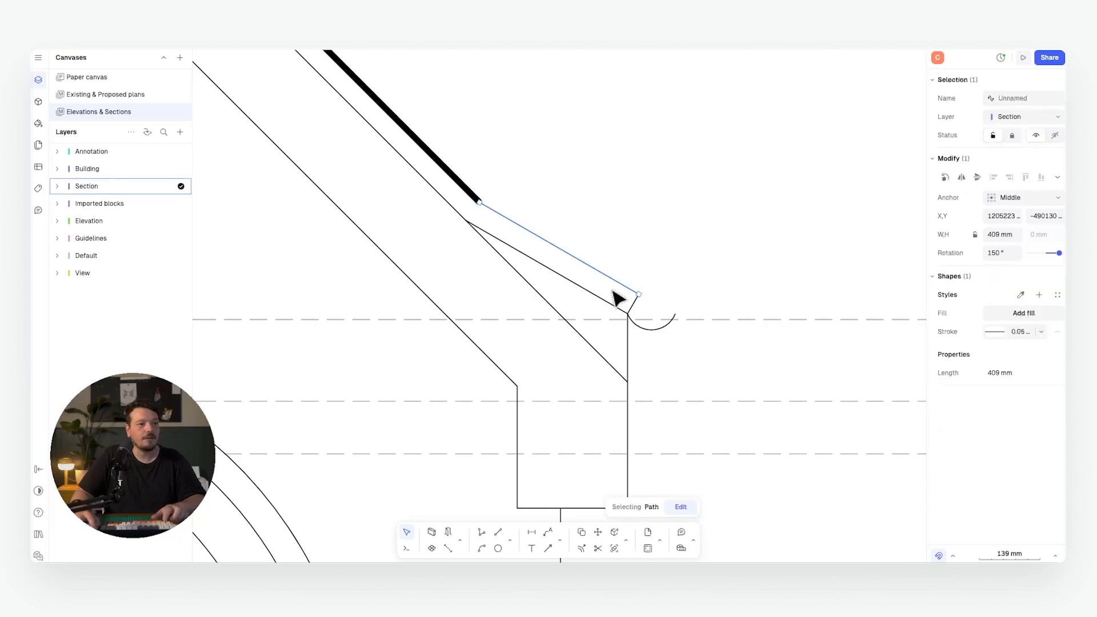
{"action": "left_click", "coordinate": [637, 306], "text": "shift"}
{"action": "left_click", "coordinate": [627, 357], "text": "shift"}
{"action": "scroll", "coordinate": [631, 342], "scroll_direction": "down", "scroll_amount": 3}
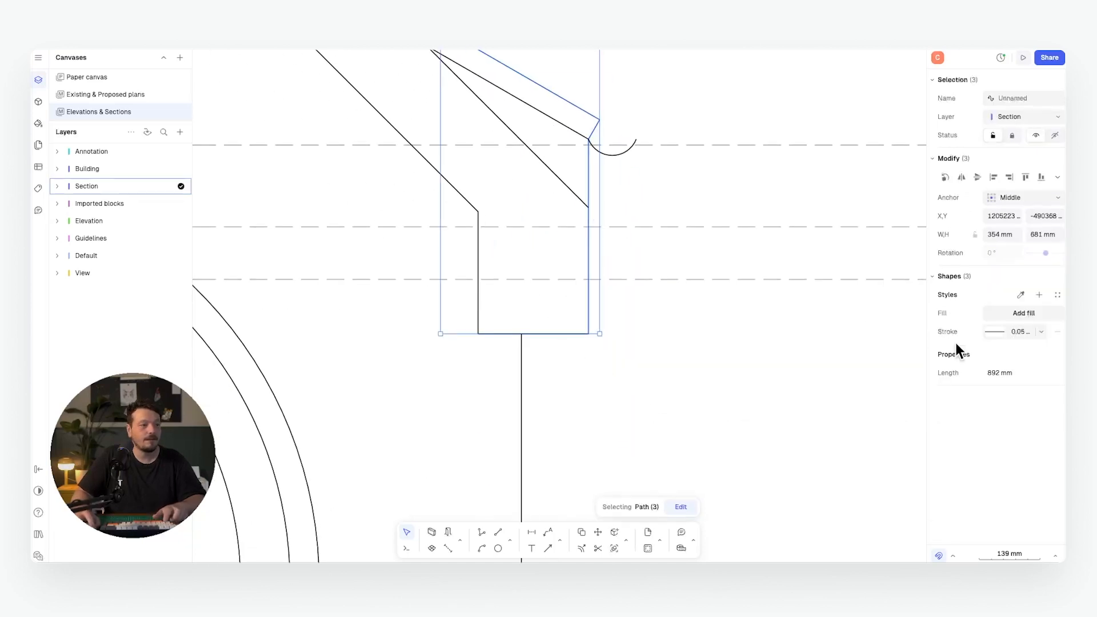
{"action": "left_click", "coordinate": [1020, 296]}
{"action": "scroll", "coordinate": [589, 235], "scroll_direction": "up", "scroll_amount": 3}
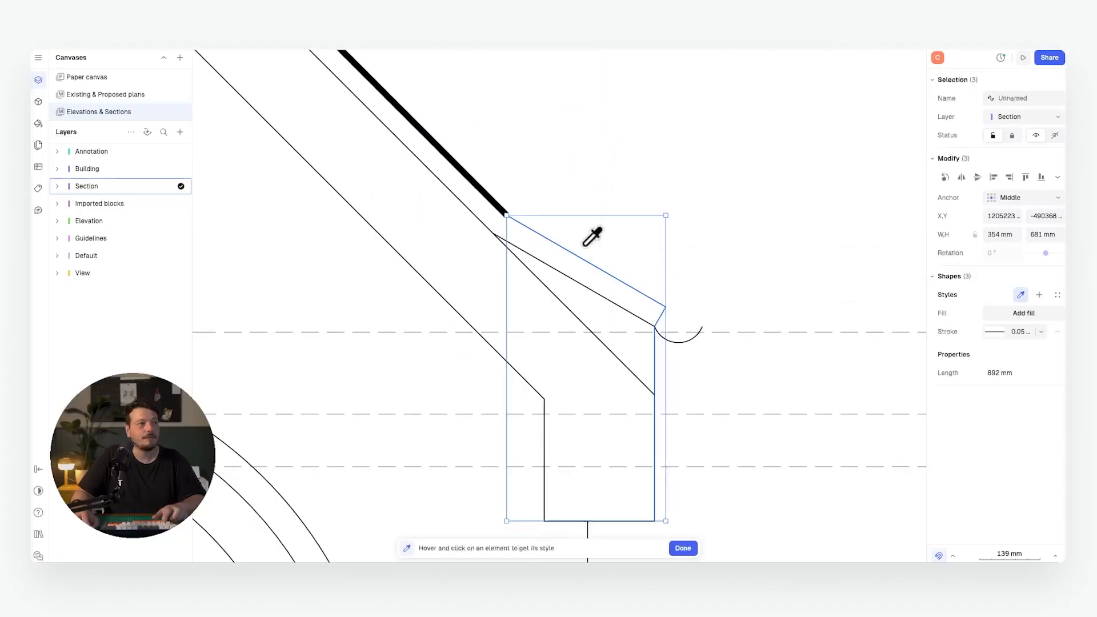
{"action": "left_click", "coordinate": [461, 151]}
{"action": "key", "text": "Escape"}
Hide the Guidelines layer
{"action": "scroll", "coordinate": [711, 219], "scroll_direction": "down", "scroll_amount": 5, "text": "ctrl"}
{"action": "scroll", "coordinate": [706, 213], "scroll_direction": "down", "scroll_amount": 5}
{"action": "middle_click_drag", "start_coordinate": [301, 184], "coordinate": [553, 202]}
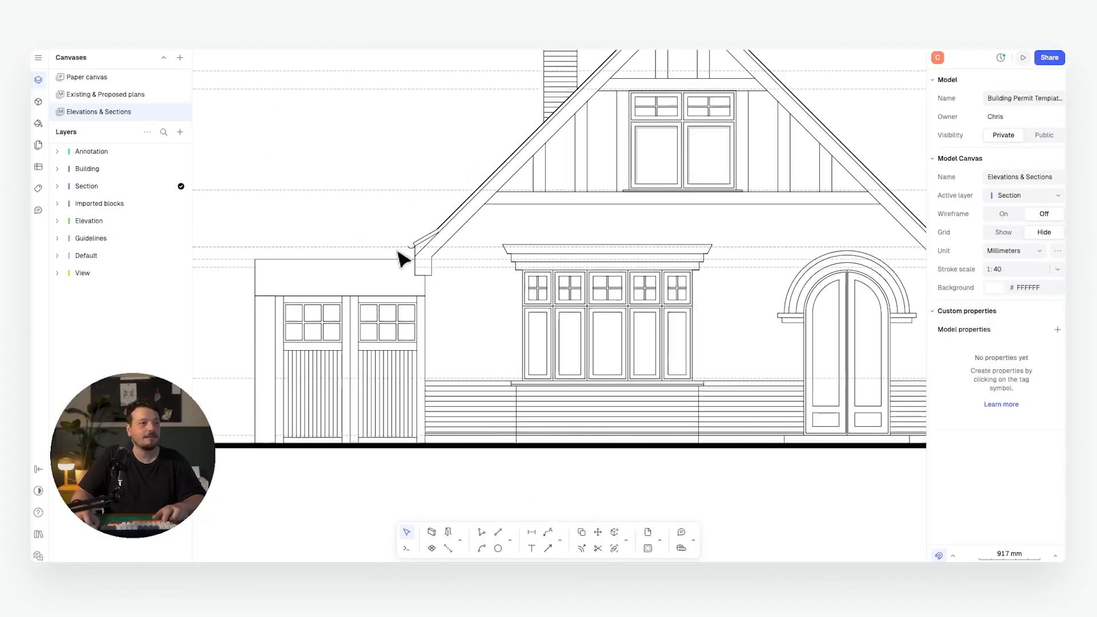
{"action": "scroll", "coordinate": [399, 249], "scroll_direction": "up", "scroll_amount": 5}
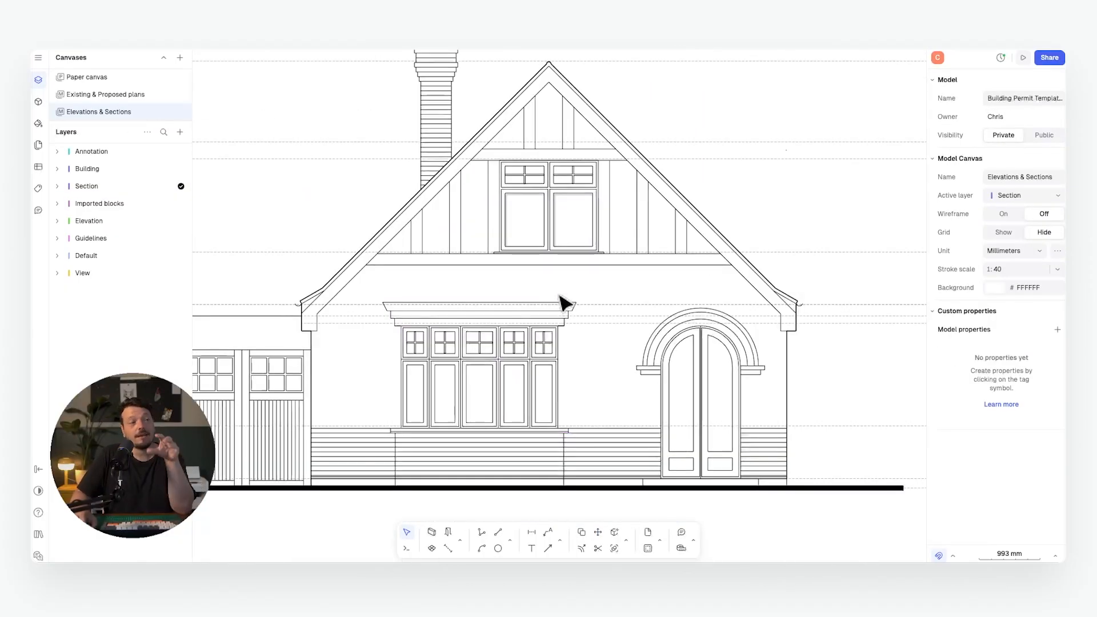
{"action": "middle_click_drag", "start_coordinate": [557, 282], "coordinate": [556, 291]}
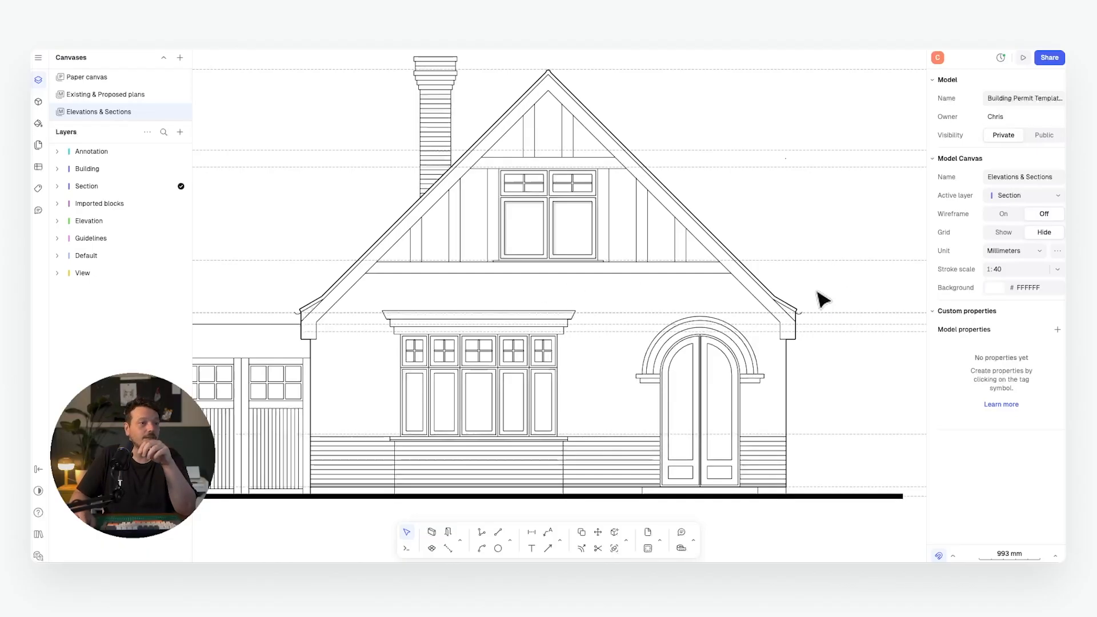
{"action": "left_click", "coordinate": [159, 238]}
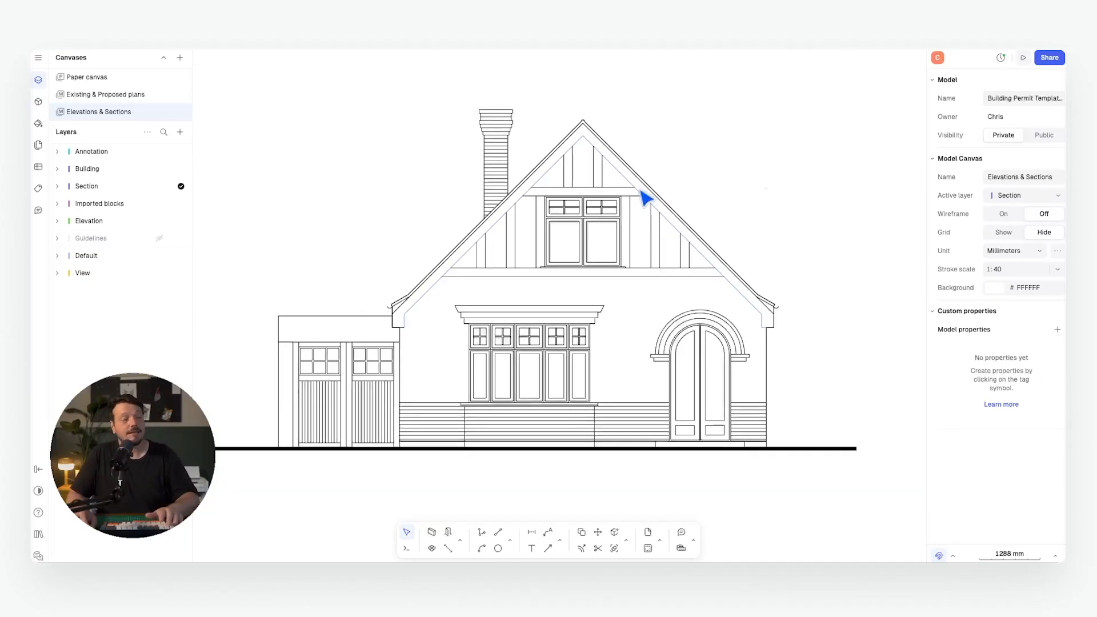
Examine the reference photo of the house front and compare it with the drawn elevation
{"action": "scroll", "coordinate": [712, 180], "scroll_direction": "down", "scroll_amount": 8}
{"action": "middle_click_drag", "start_coordinate": [278, 183], "coordinate": [504, 191]}
{"action": "middle_click_drag", "start_coordinate": [228, 174], "coordinate": [463, 173]}
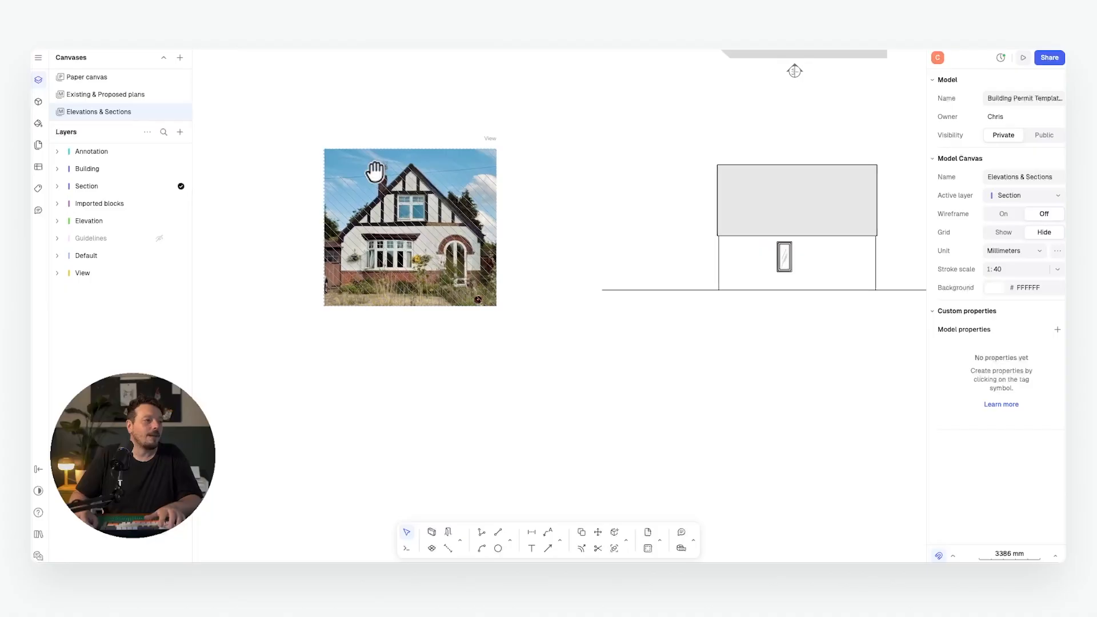
{"action": "scroll", "coordinate": [344, 194], "scroll_direction": "up", "scroll_amount": 6}
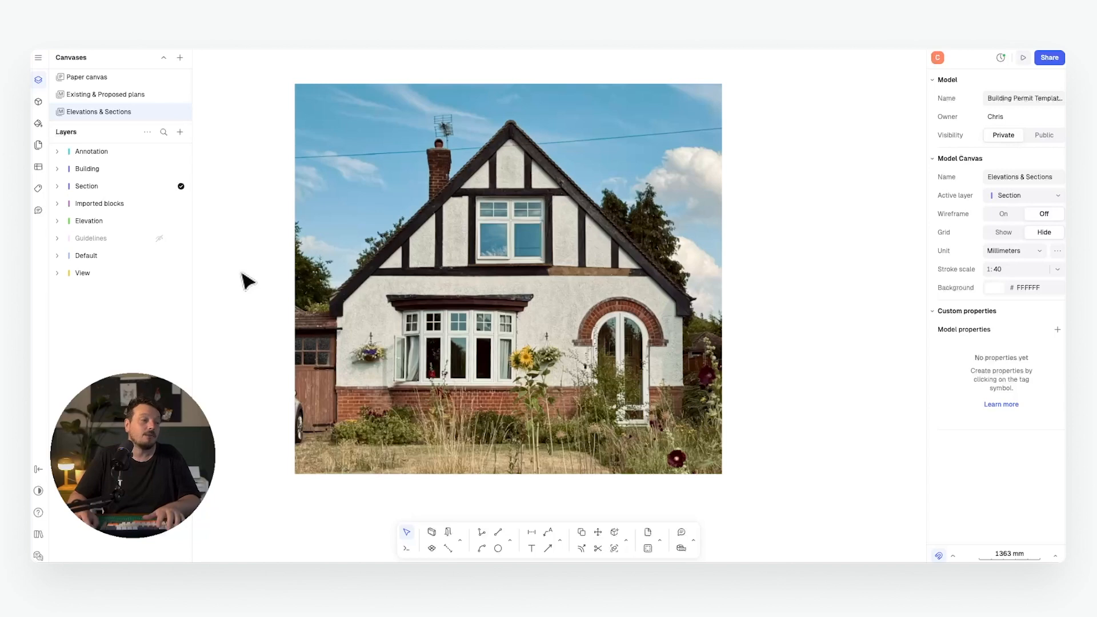
{"action": "scroll", "coordinate": [242, 274], "scroll_direction": "down", "scroll_amount": 6}
{"action": "middle_click_drag", "start_coordinate": [456, 261], "coordinate": [228, 248]}
{"action": "scroll", "coordinate": [650, 249], "scroll_direction": "up", "scroll_amount": 10}
{"action": "middle_click_drag", "start_coordinate": [682, 256], "coordinate": [693, 296]}
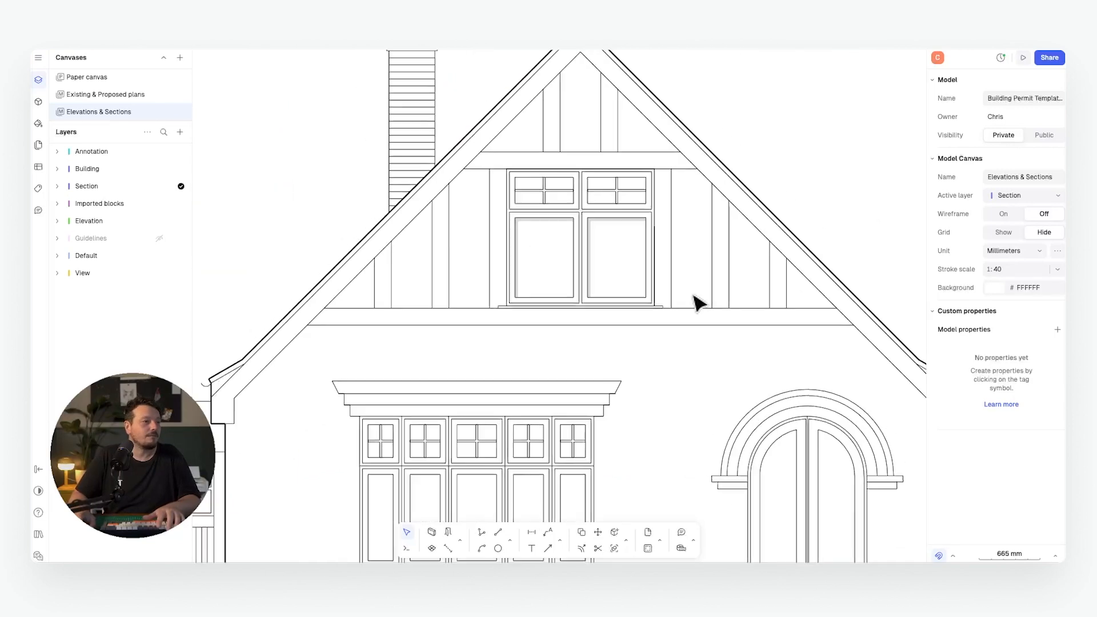
Start the Bucket fill tool and open its solid fill colour for editing
{"action": "scroll", "coordinate": [698, 302], "scroll_direction": "down", "scroll_amount": 2}
{"action": "left_click", "coordinate": [626, 538]}
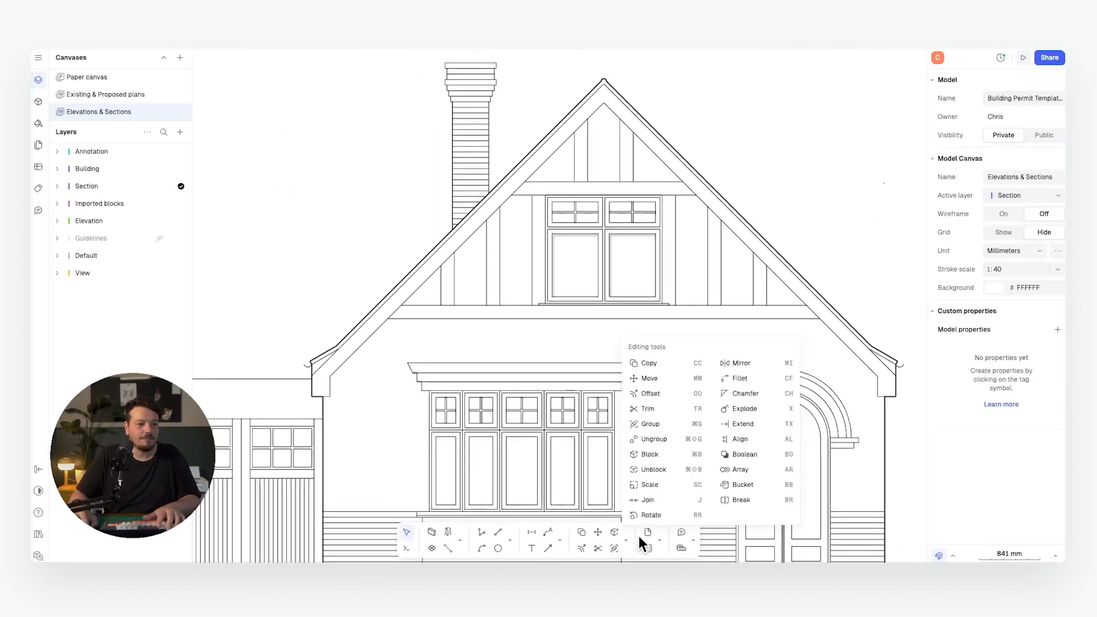
{"action": "left_click", "coordinate": [745, 485]}
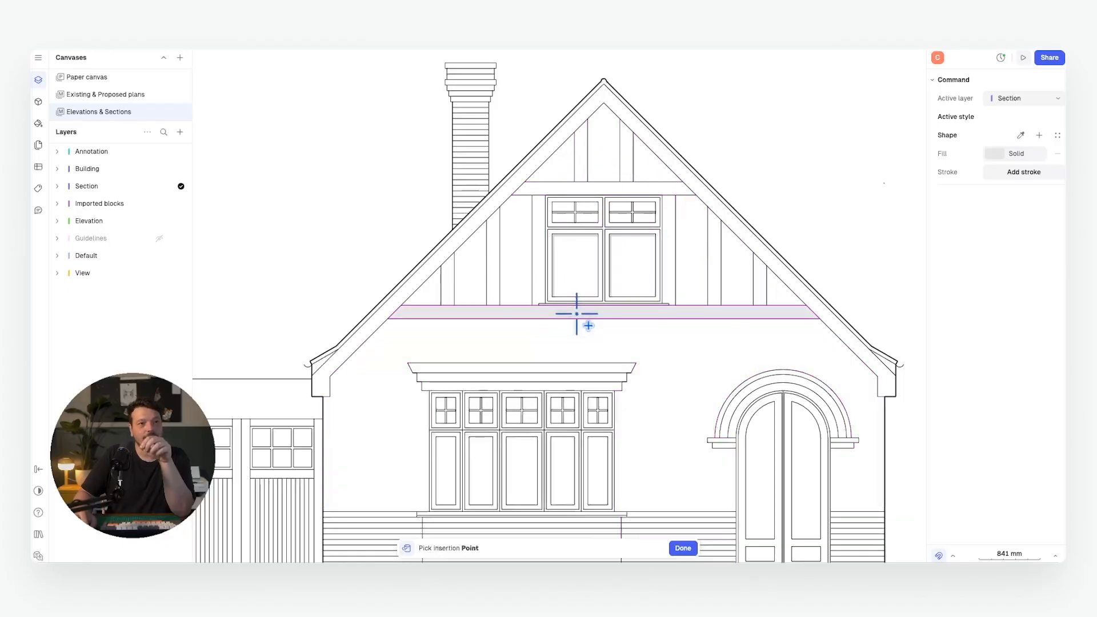
{"action": "left_click", "coordinate": [994, 153]}
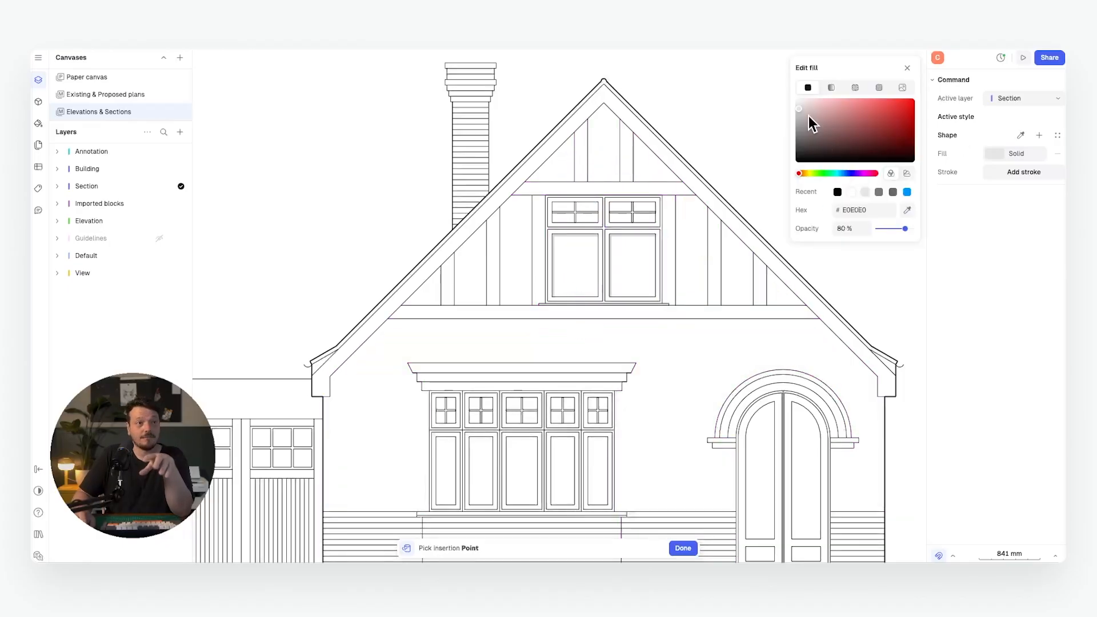
Try the gradient, texture, hatch and image fill types for the bucket fill
{"action": "left_click", "coordinate": [833, 86]}
{"action": "left_click", "coordinate": [857, 83]}
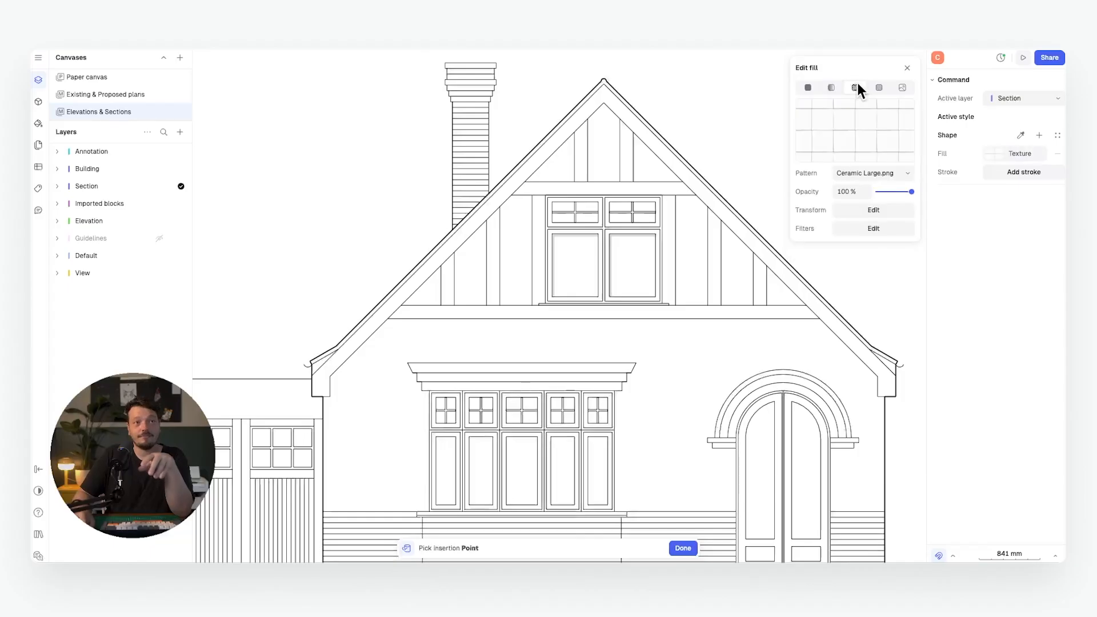
{"action": "left_click", "coordinate": [880, 83]}
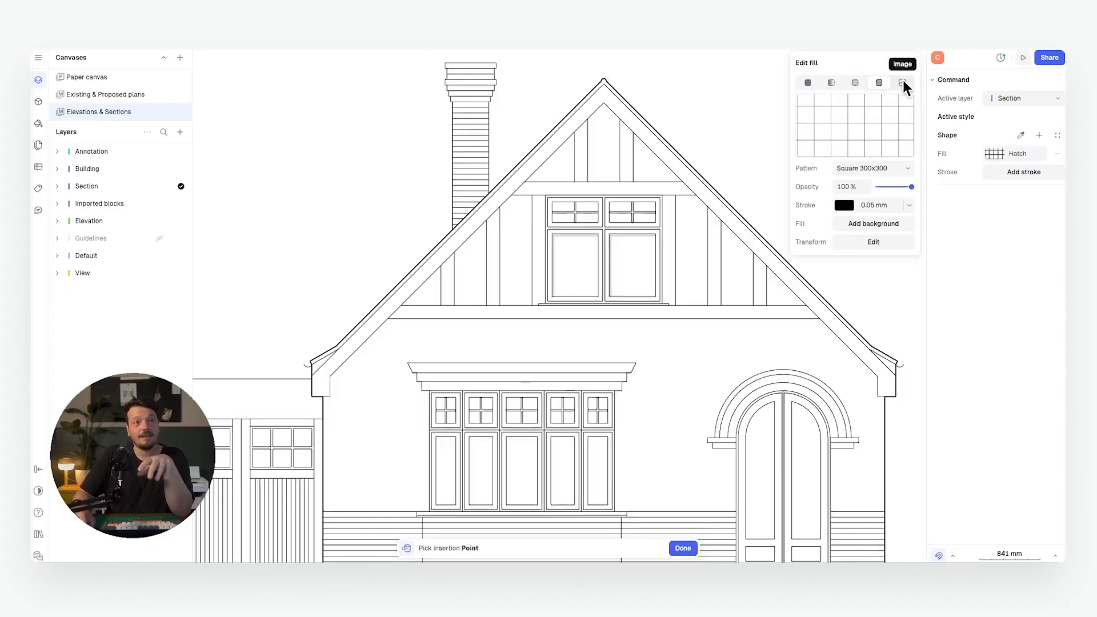
{"action": "left_click", "coordinate": [901, 84]}
{"action": "left_click", "coordinate": [856, 89]}
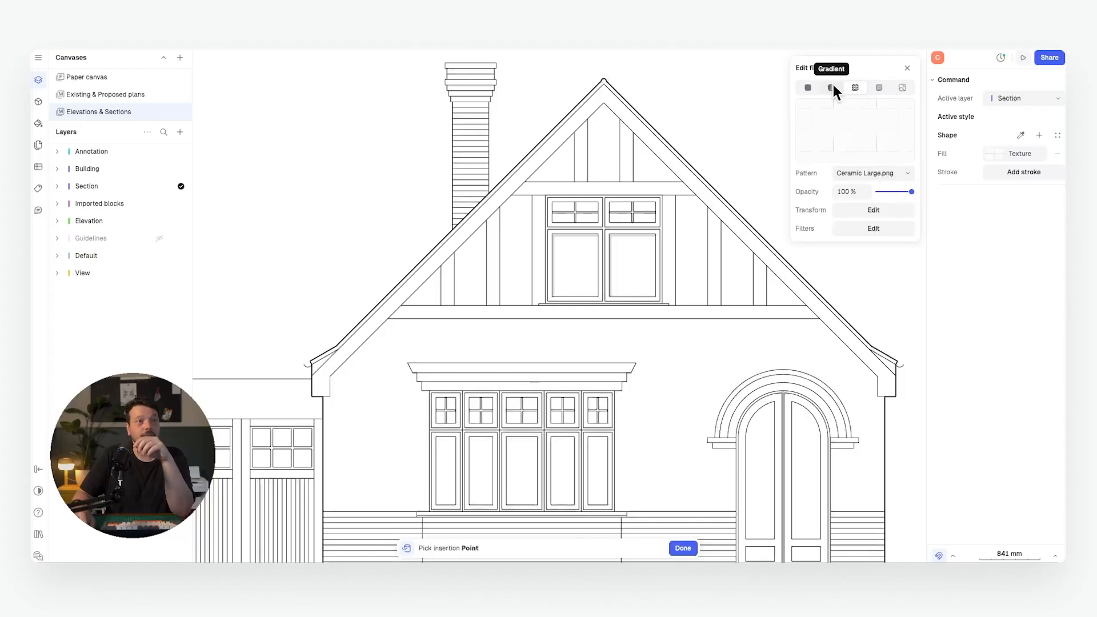
Choose a solid mid-grey fill and apply it to the gable's timber posts, beams and sloping bargeboards
{"action": "left_click", "coordinate": [808, 87]}
{"action": "mouse_move", "coordinate": [813, 114]}
{"action": "left_mouse_down"}
{"action": "mouse_move", "coordinate": [785, 122]}
{"action": "mouse_move", "coordinate": [799, 125]}
{"action": "left_mouse_up"}
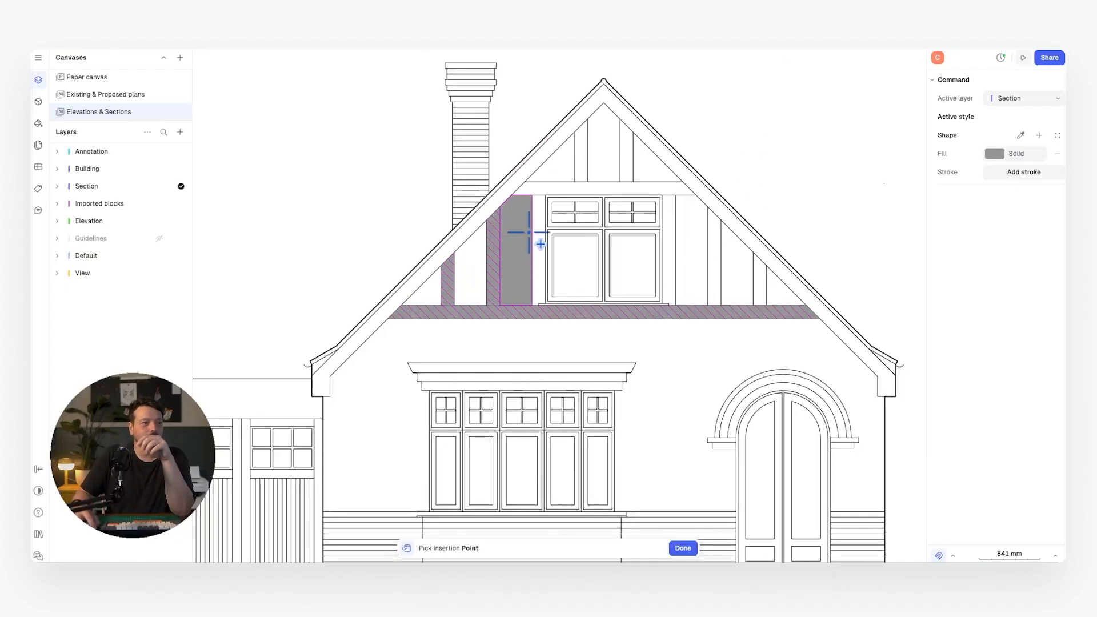
{"action": "left_click", "coordinate": [581, 159]}
{"action": "left_click", "coordinate": [627, 155]}
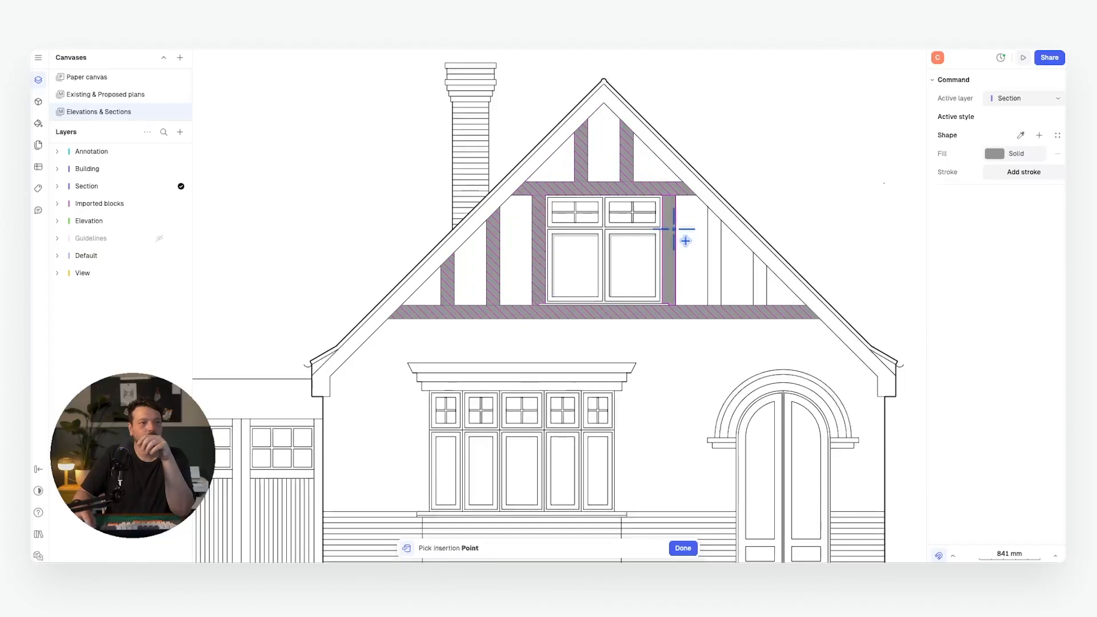
{"action": "left_click", "coordinate": [672, 232]}
{"action": "left_click", "coordinate": [715, 249]}
{"action": "left_click", "coordinate": [760, 275]}
{"action": "left_click", "coordinate": [775, 265]}
{"action": "scroll", "coordinate": [749, 217], "scroll_direction": "down", "scroll_amount": 8}
{"action": "scroll", "coordinate": [284, 247], "scroll_direction": "up", "scroll_amount": 7}
{"action": "scroll", "coordinate": [891, 295], "scroll_direction": "down", "scroll_amount": 1}
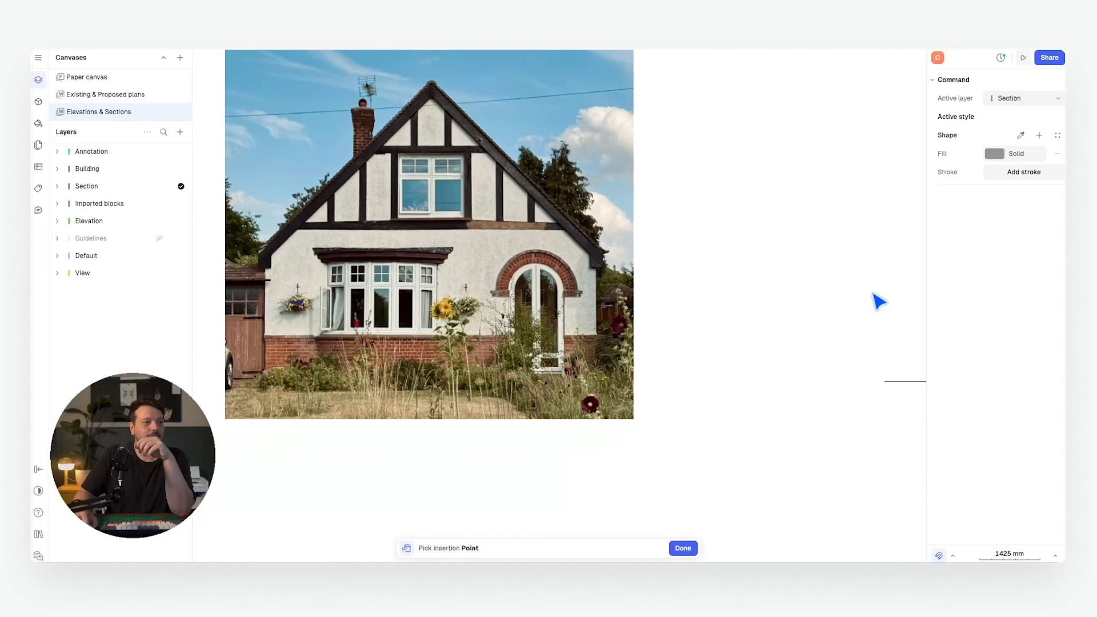
{"action": "scroll", "coordinate": [757, 290], "scroll_direction": "down", "scroll_amount": 2}
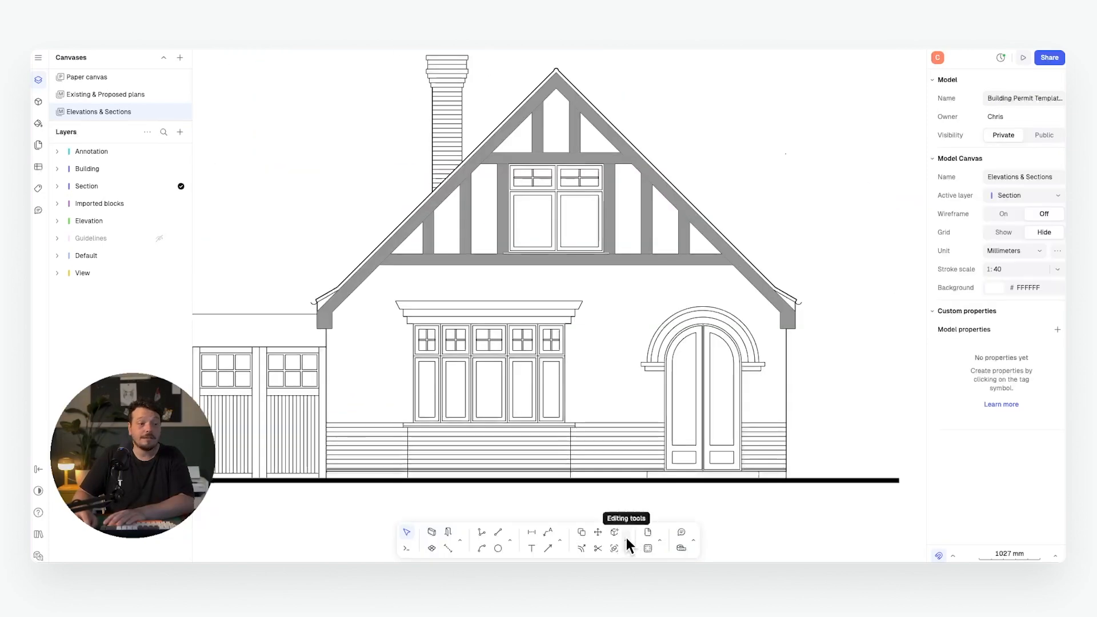
Start the Bucket fill tool and set its solid fill to a pale blue at 80% opacity
{"action": "left_click", "coordinate": [627, 538]}
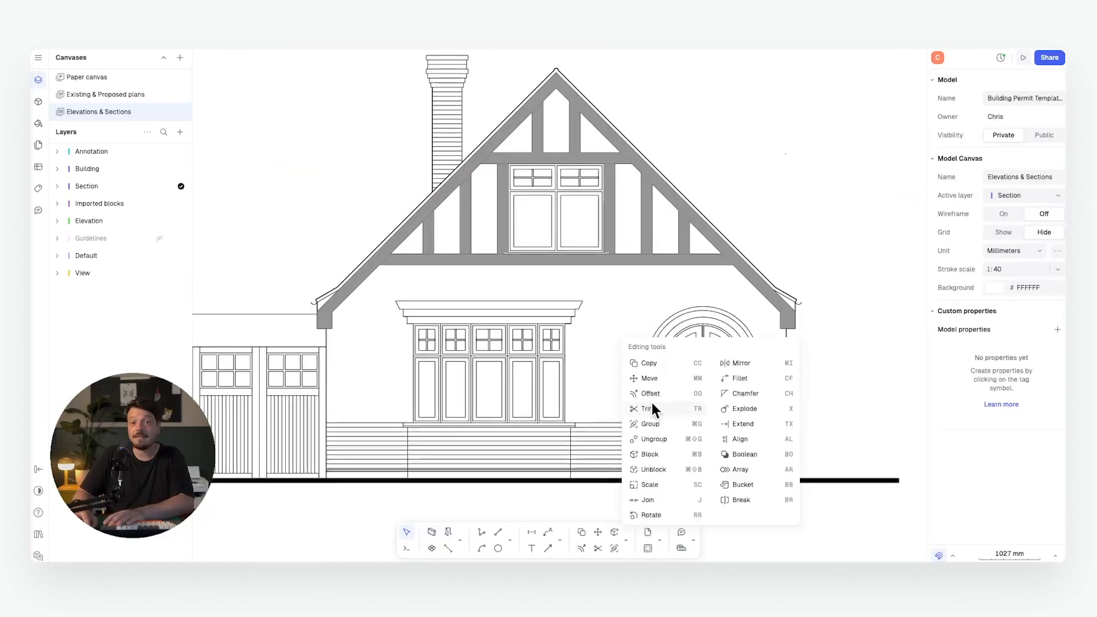
{"action": "left_click", "coordinate": [742, 500]}
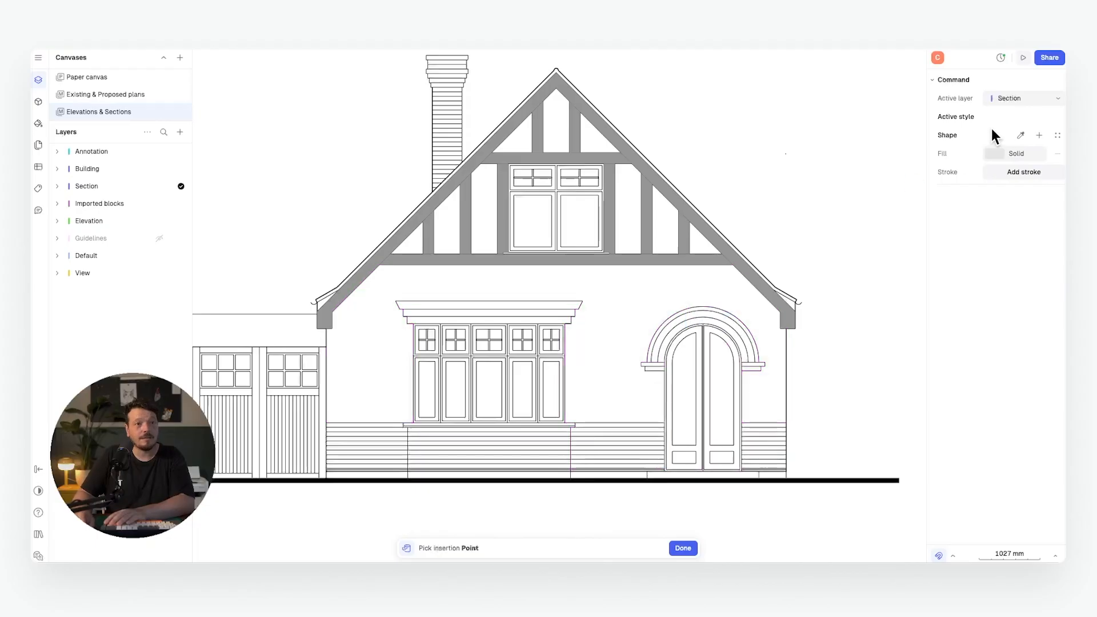
{"action": "left_click", "coordinate": [993, 155]}
{"action": "left_click", "coordinate": [835, 173]}
{"action": "left_click", "coordinate": [818, 108]}
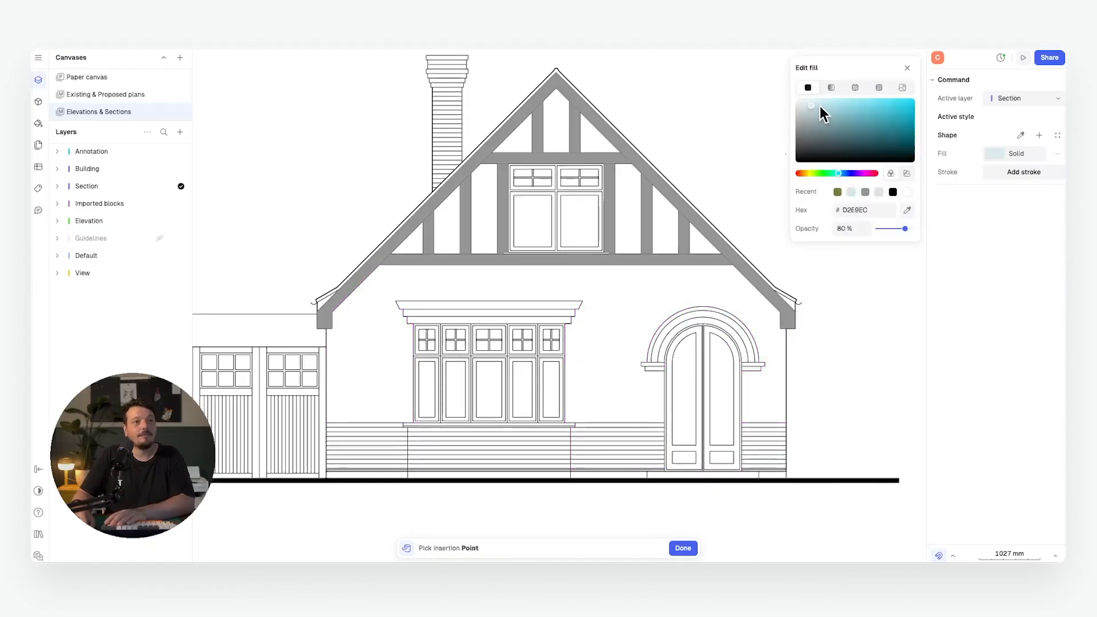
Fill the small upper panes and both large lower panes of the gable window with the pale blue
{"action": "middle_click_drag", "start_coordinate": [664, 177], "coordinate": [664, 178]}
{"action": "scroll", "coordinate": [572, 174], "scroll_direction": "up", "scroll_amount": 5}
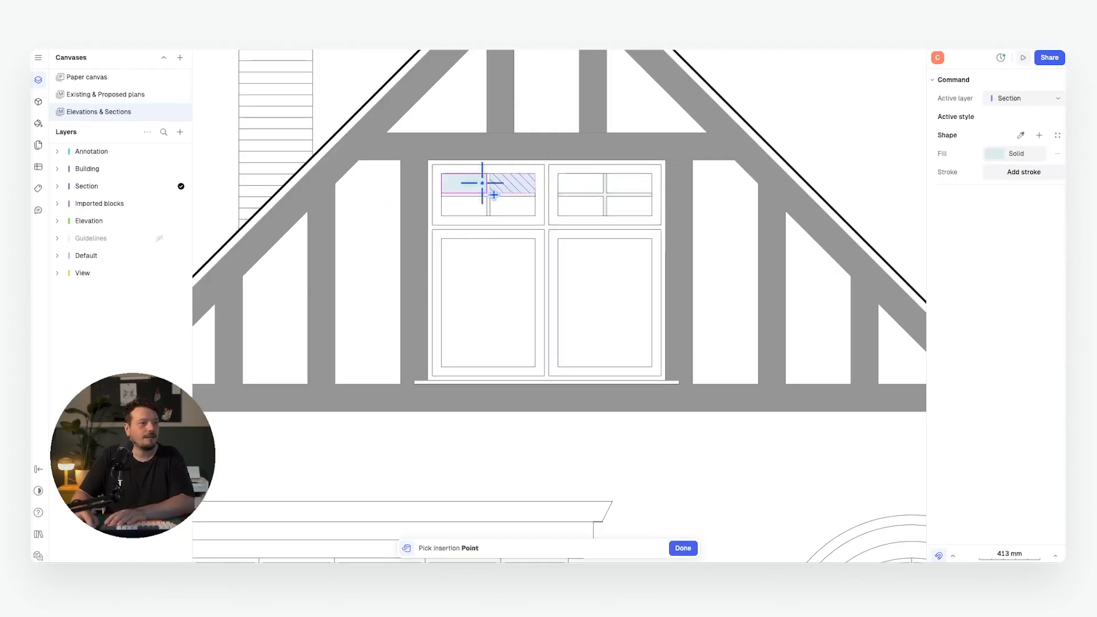
{"action": "left_click", "coordinate": [585, 184]}
{"action": "left_click", "coordinate": [629, 184]}
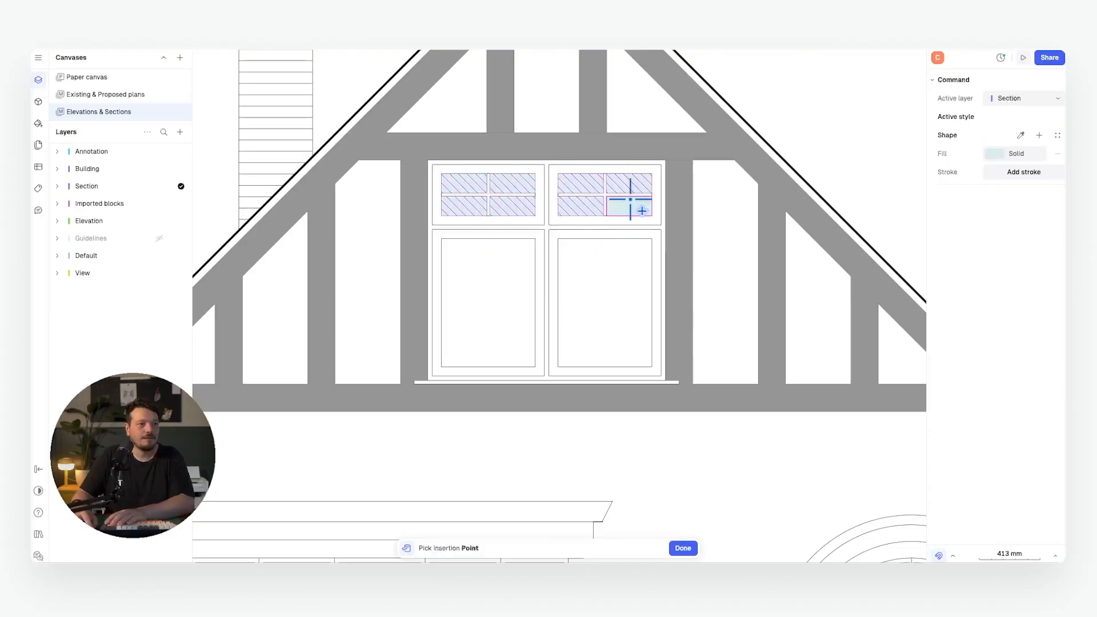
{"action": "left_click", "coordinate": [630, 201]}
{"action": "left_click", "coordinate": [606, 258]}
{"action": "left_click", "coordinate": [507, 261]}
Fill the glazing of the bay window, arched front door and garage doors with the same pale blue
{"action": "scroll", "coordinate": [523, 166], "scroll_direction": "down", "scroll_amount": 5}
{"action": "middle_click_drag", "start_coordinate": [517, 265], "coordinate": [551, 206]}
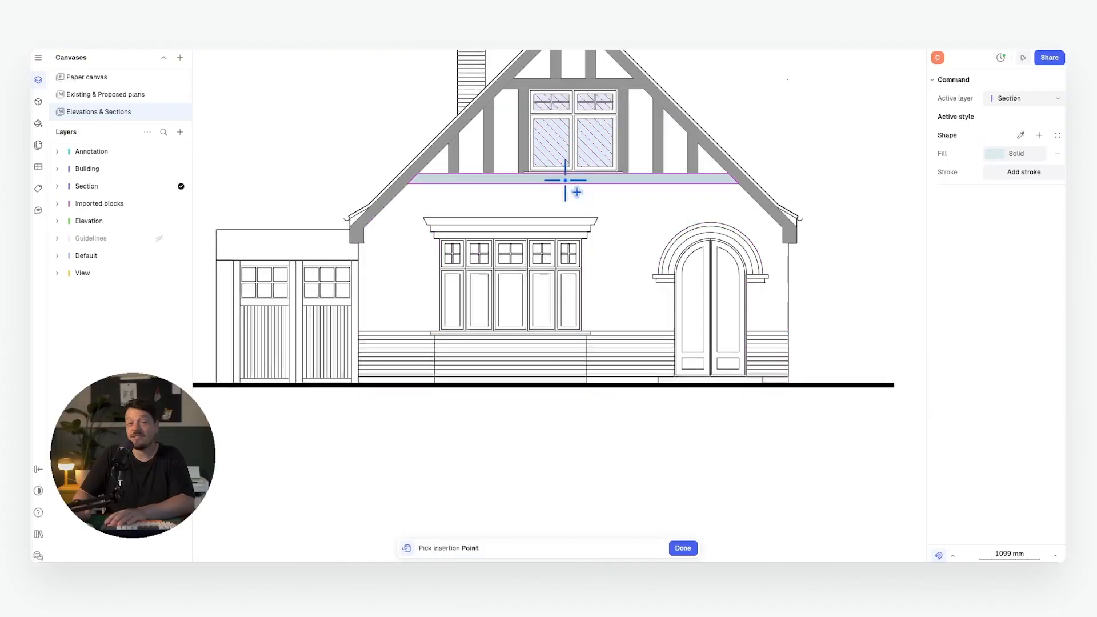
{"action": "scroll", "coordinate": [543, 301], "scroll_direction": "up", "scroll_amount": 3}
{"action": "middle_click_drag", "start_coordinate": [672, 263], "coordinate": [479, 241]}
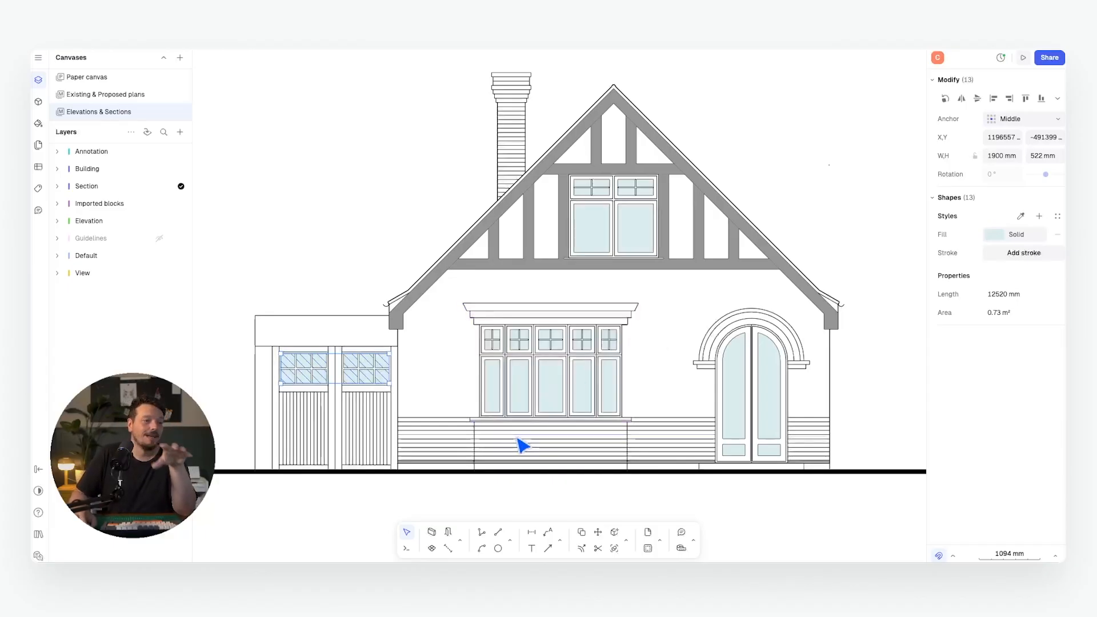
Examine the brick base below the bay window in the reference photo and compare it with the elevation
{"action": "scroll", "coordinate": [600, 423], "scroll_direction": "down", "scroll_amount": 5}
{"action": "scroll", "coordinate": [697, 424], "scroll_direction": "up", "scroll_amount": 5}
{"action": "scroll", "coordinate": [766, 393], "scroll_direction": "down", "scroll_amount": 5}
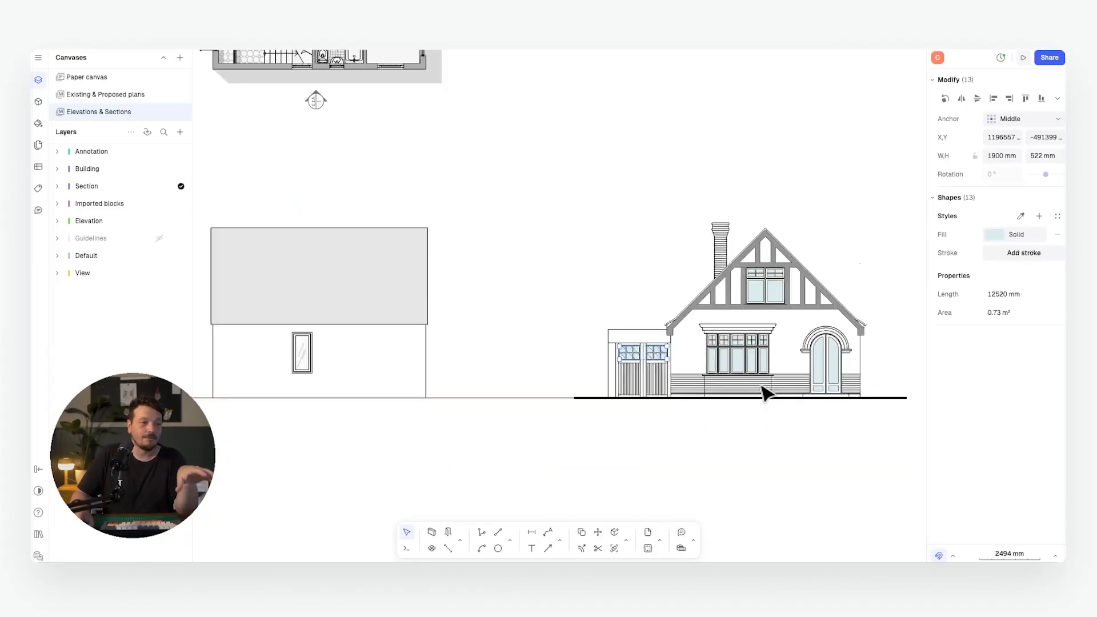
{"action": "scroll", "coordinate": [768, 377], "scroll_direction": "left", "scroll_amount": 10}
{"action": "scroll", "coordinate": [571, 371], "scroll_direction": "up", "scroll_amount": 5}
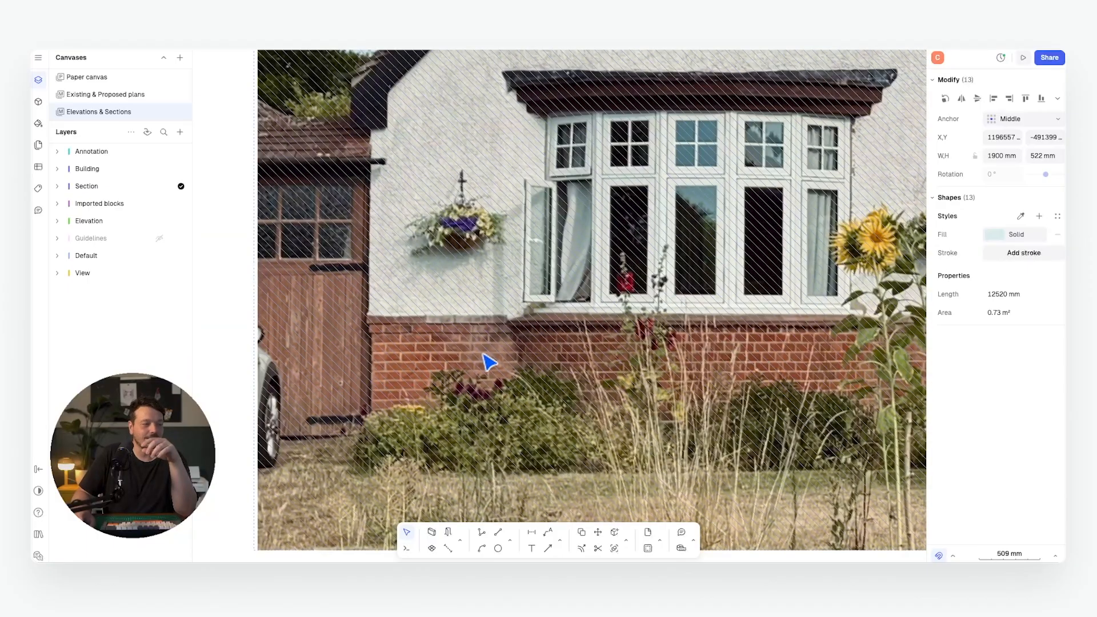
{"action": "scroll", "coordinate": [512, 362], "scroll_direction": "down", "scroll_amount": 2}
{"action": "scroll", "coordinate": [400, 231], "scroll_direction": "down", "scroll_amount": 4}
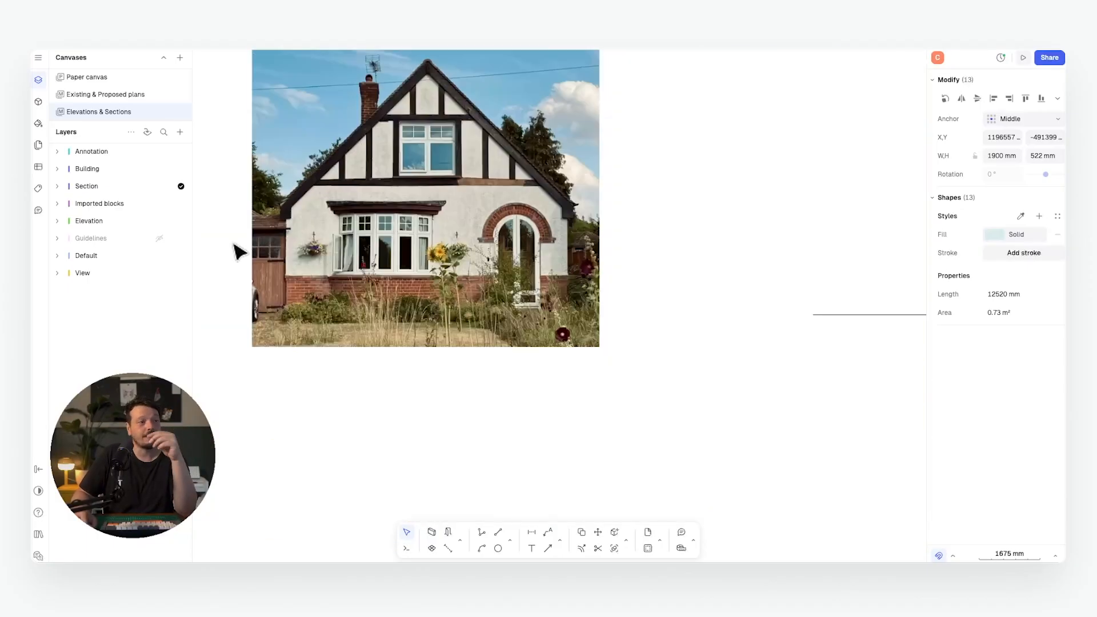
{"action": "scroll", "coordinate": [439, 286], "scroll_direction": "up", "scroll_amount": 1}
{"action": "scroll", "coordinate": [627, 269], "scroll_direction": "right", "scroll_amount": 10}
{"action": "scroll", "coordinate": [492, 326], "scroll_direction": "up", "scroll_amount": 5}
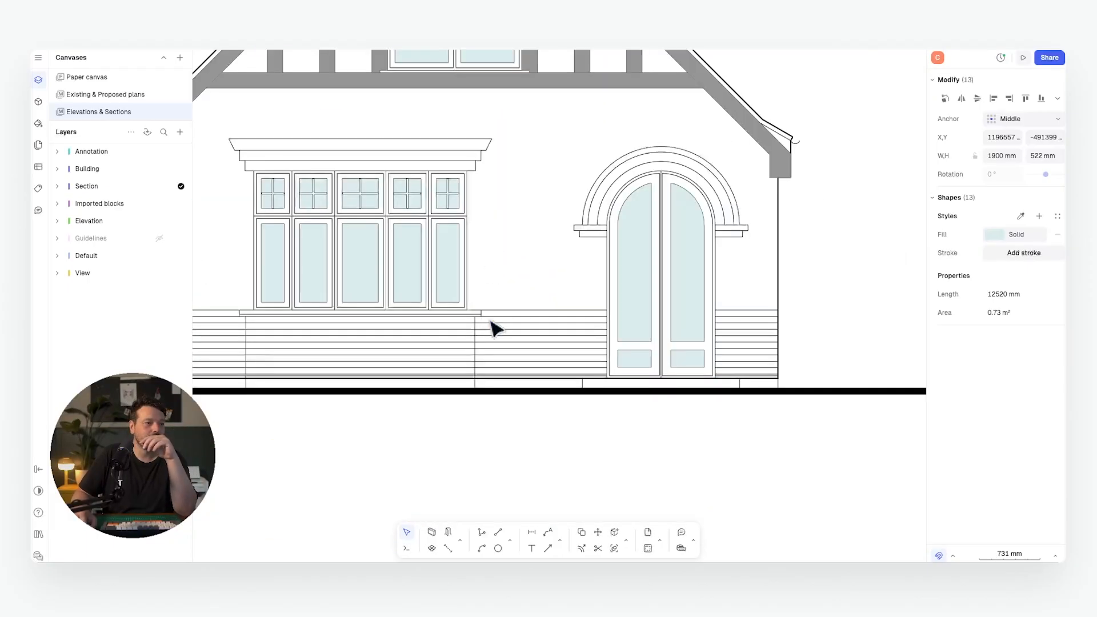
Draw a closed polyline around the house's brick base, about 7570 by 950 mm, following the bay window sill and the front door
{"action": "middle_click_drag", "start_coordinate": [580, 336], "coordinate": [516, 341]}
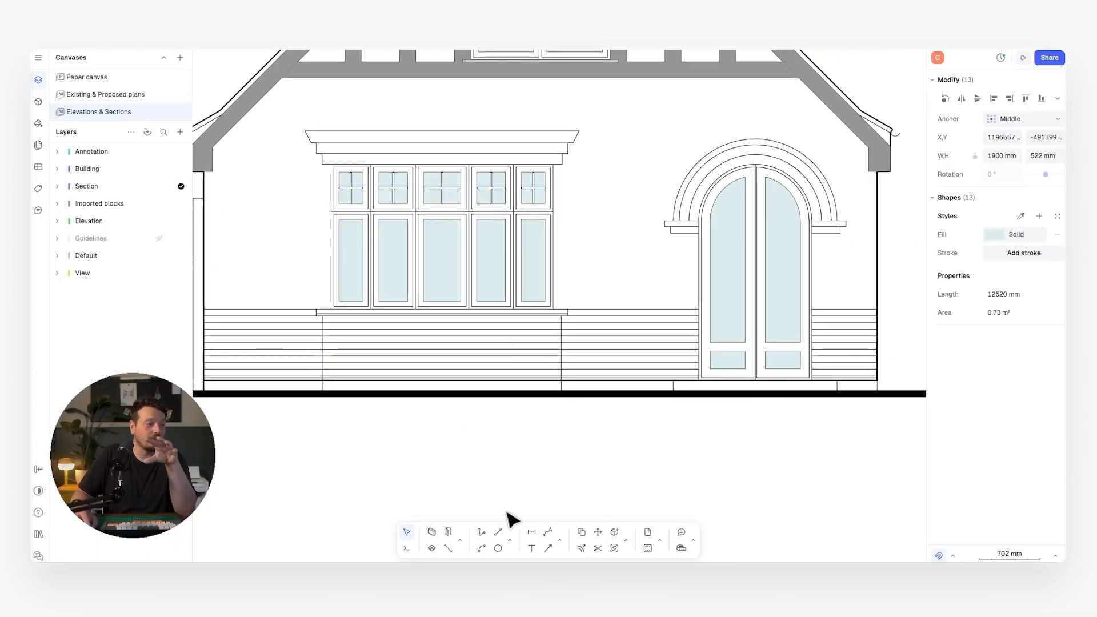
{"action": "left_click", "coordinate": [483, 531]}
{"action": "scroll", "coordinate": [320, 317], "scroll_direction": "up", "scroll_amount": 9}
{"action": "left_click", "coordinate": [329, 342]}
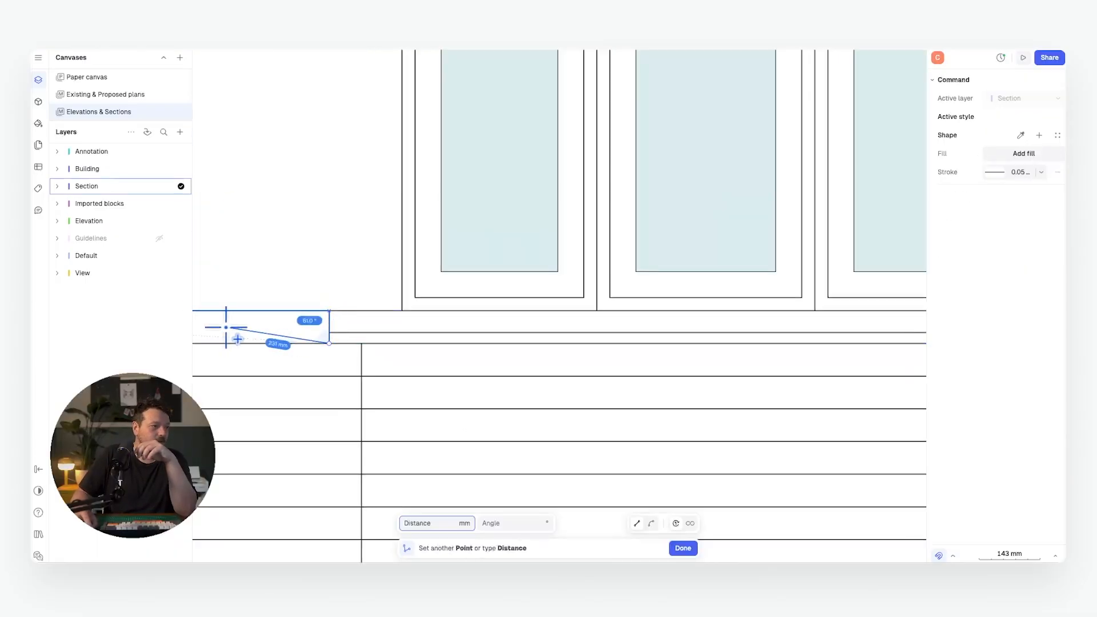
{"action": "scroll", "coordinate": [655, 340], "scroll_direction": "down", "scroll_amount": 5}
{"action": "scroll", "coordinate": [740, 338], "scroll_direction": "up", "scroll_amount": 5}
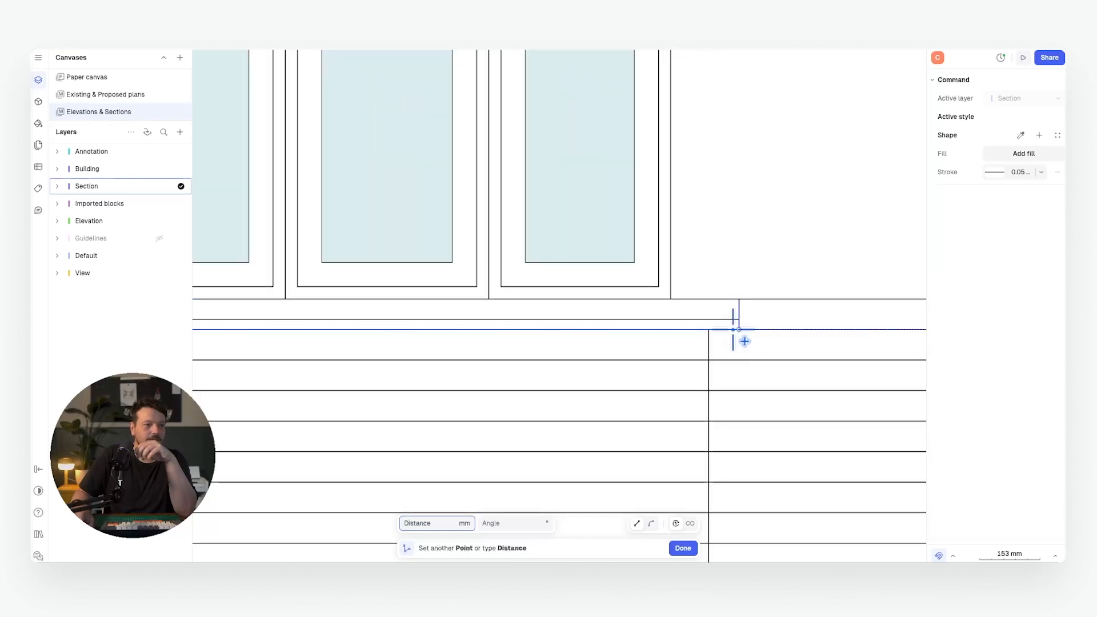
{"action": "left_click", "coordinate": [739, 300]}
{"action": "scroll", "coordinate": [740, 301], "scroll_direction": "down", "scroll_amount": 5}
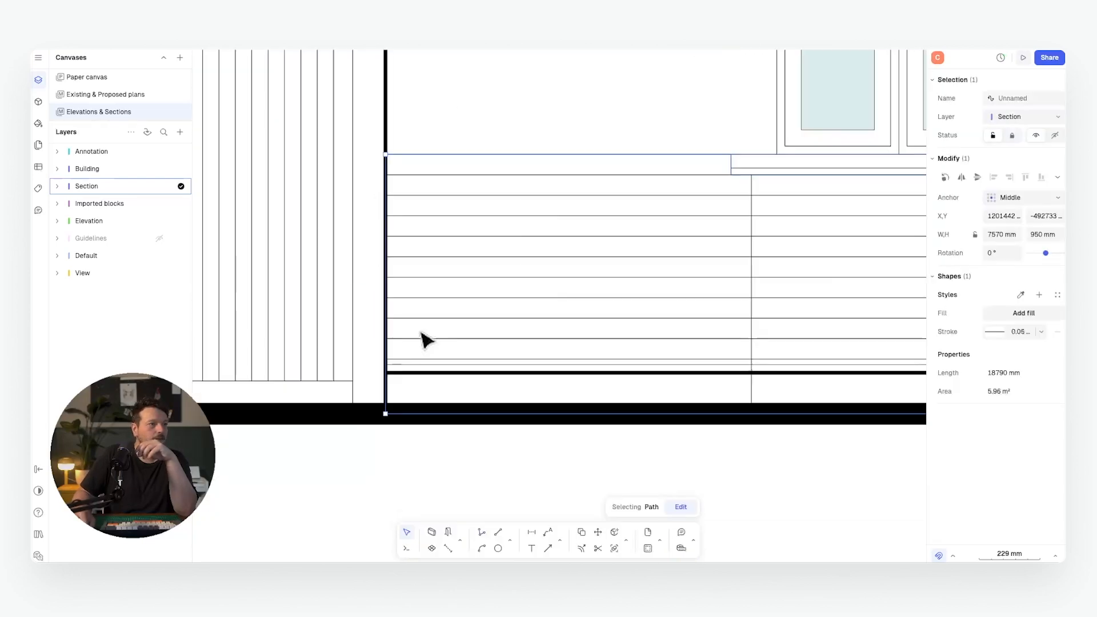
{"action": "scroll", "coordinate": [542, 297], "scroll_direction": "down", "scroll_amount": 8}
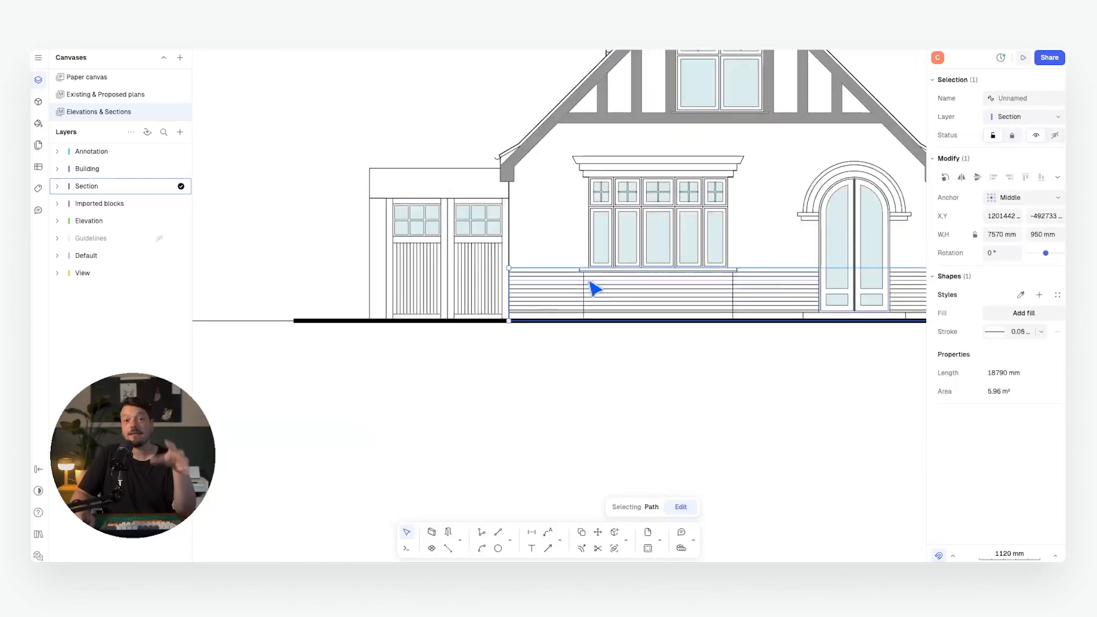
Fill the brick base outline with the Running Small.png texture
{"action": "scroll", "coordinate": [685, 286], "scroll_direction": "right", "scroll_amount": 3}
{"action": "left_click", "coordinate": [1022, 313]}
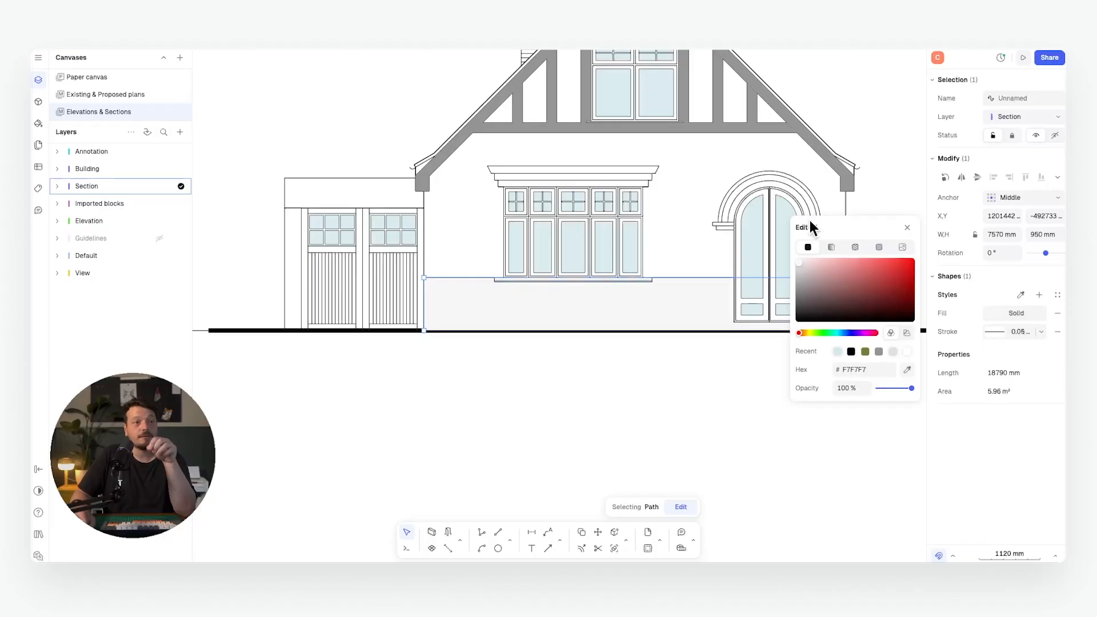
{"action": "left_click_drag", "start_coordinate": [887, 306], "coordinate": [829, 276]}
{"action": "left_click", "coordinate": [831, 246]}
{"action": "left_click", "coordinate": [855, 247]}
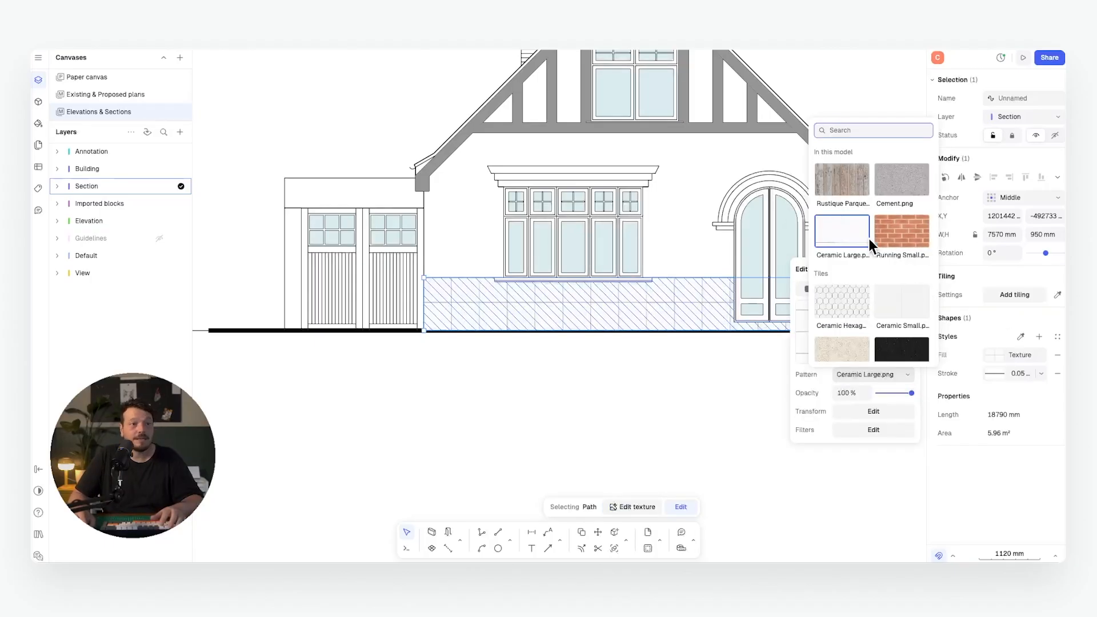
{"action": "left_click", "coordinate": [903, 227]}
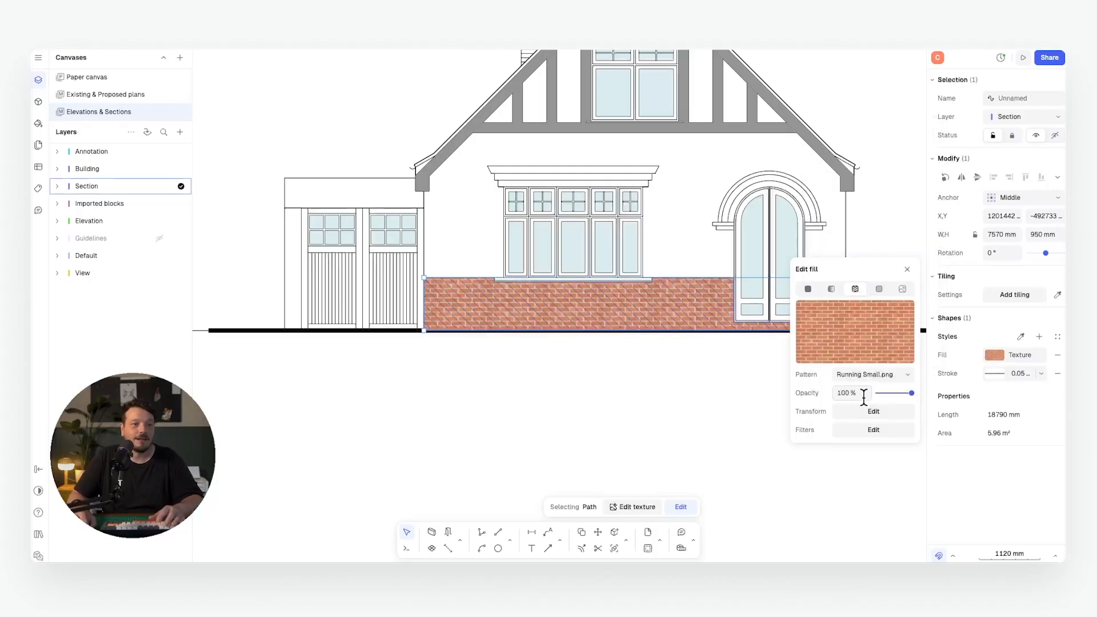
Lower the brick texture's opacity to 70% and open its transform settings
{"action": "left_click_drag", "start_coordinate": [879, 392], "coordinate": [900, 393]}
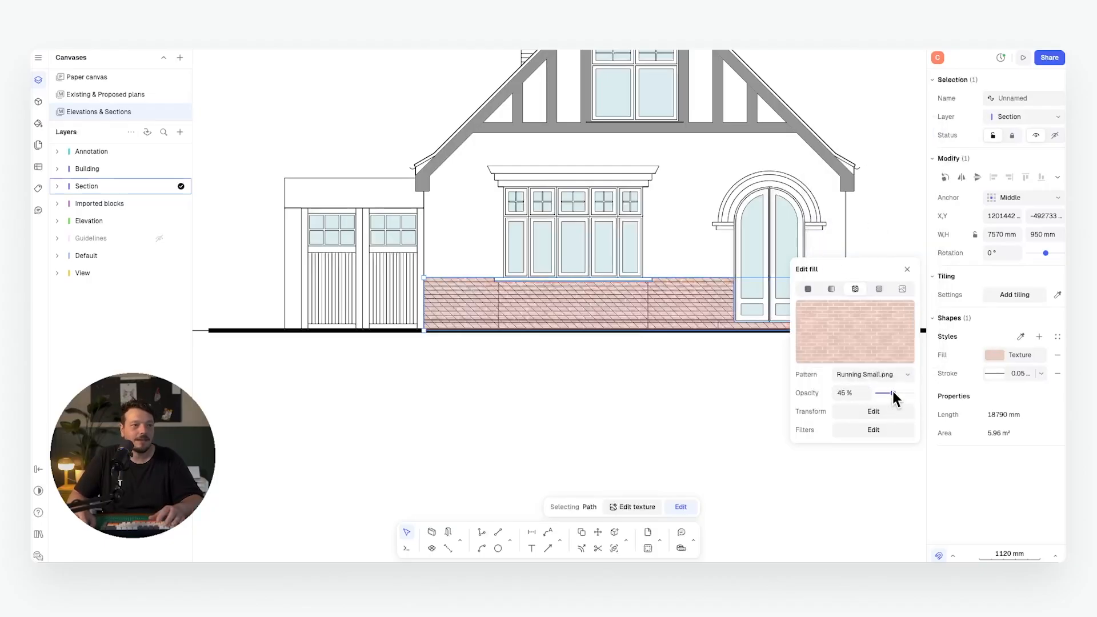
{"action": "left_click", "coordinate": [886, 413]}
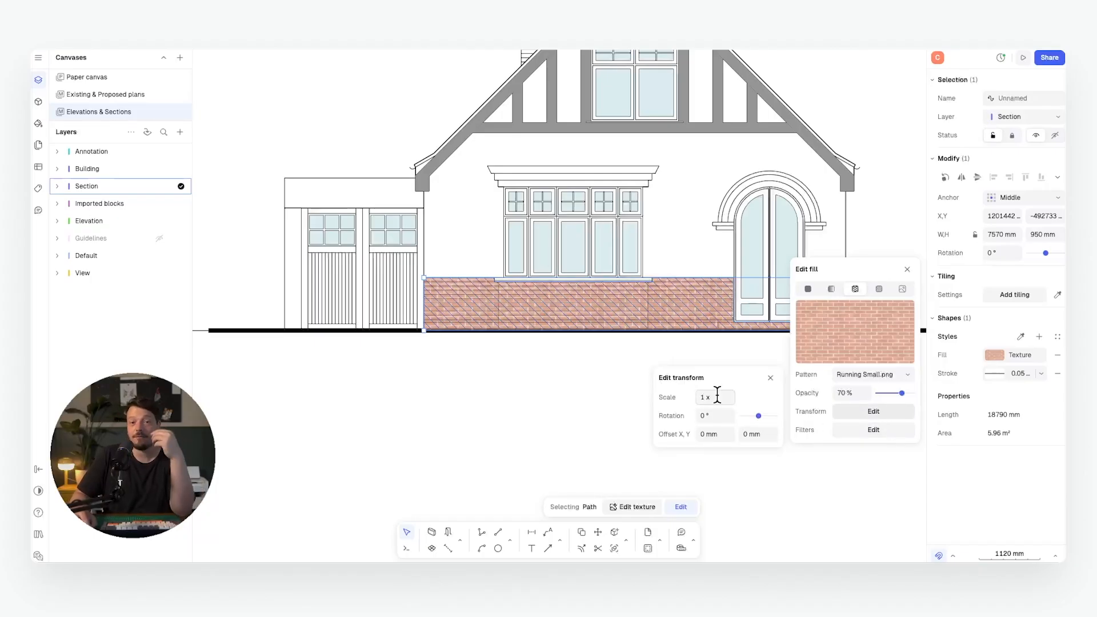
{"action": "left_click", "coordinate": [548, 405]}
Draw a closed L-shaped shadow, about 622 by 850 mm, along the top and left edges of the gable window's lower-left pane
{"action": "scroll", "coordinate": [596, 393], "scroll_direction": "up", "scroll_amount": 3}
{"action": "scroll", "coordinate": [596, 393], "scroll_direction": "right", "scroll_amount": 2}
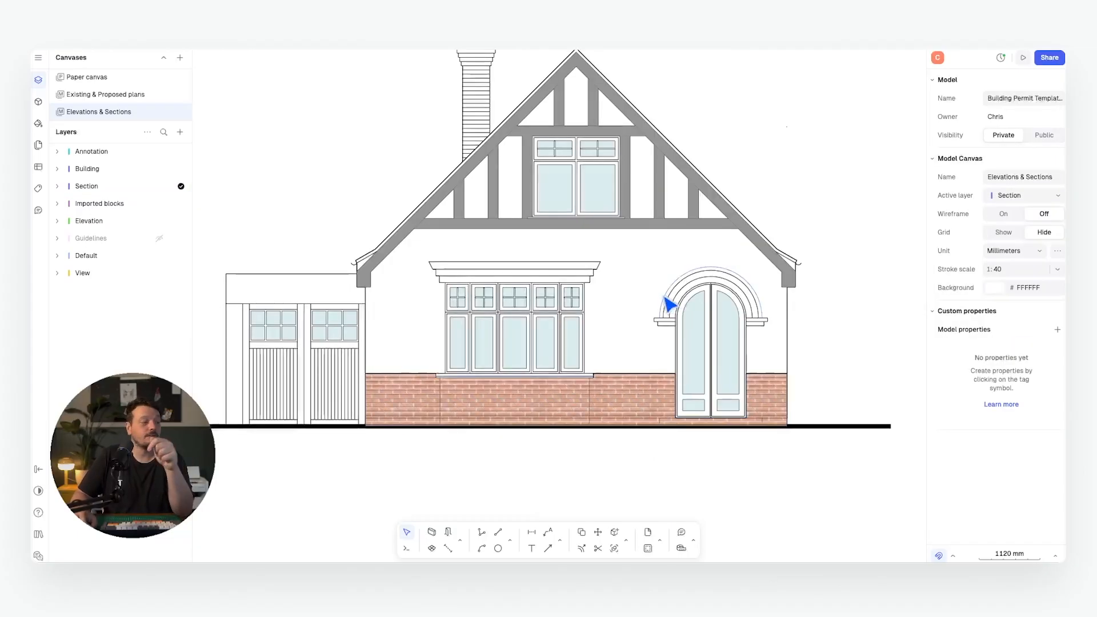
{"action": "middle_click_drag", "start_coordinate": [608, 250], "coordinate": [612, 296]}
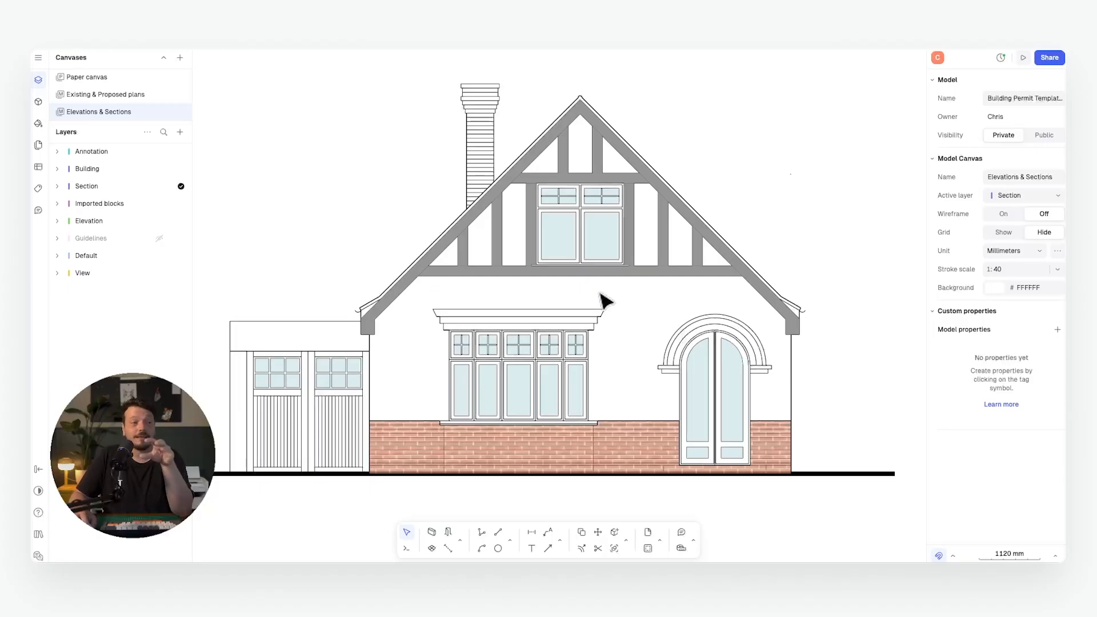
{"action": "key", "text": "l"}
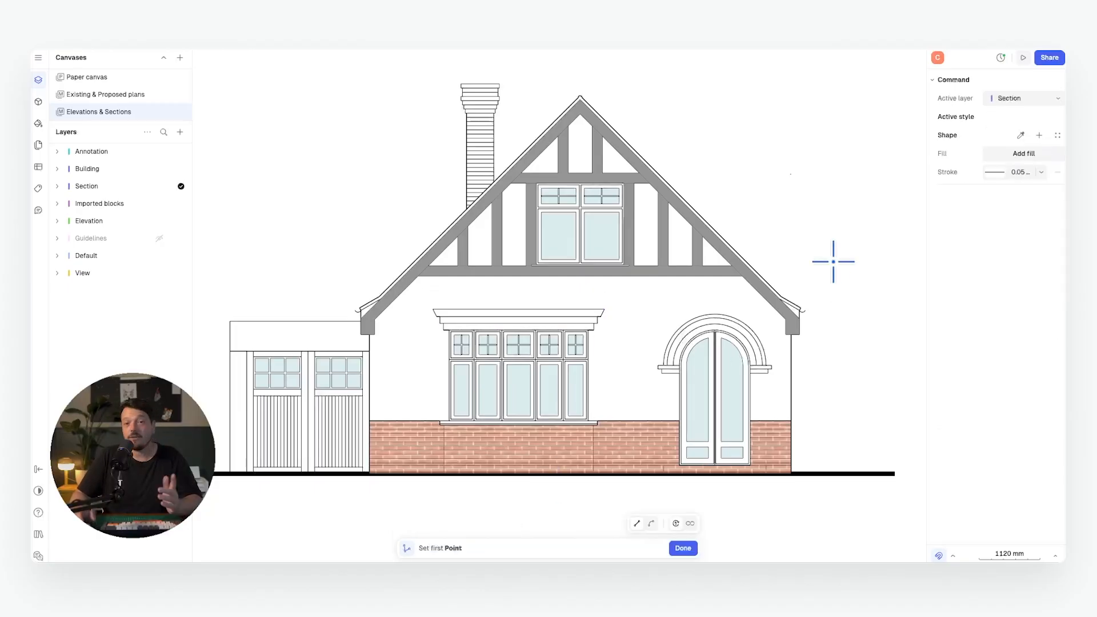
{"action": "scroll", "coordinate": [583, 215], "scroll_direction": "up", "scroll_amount": 5}
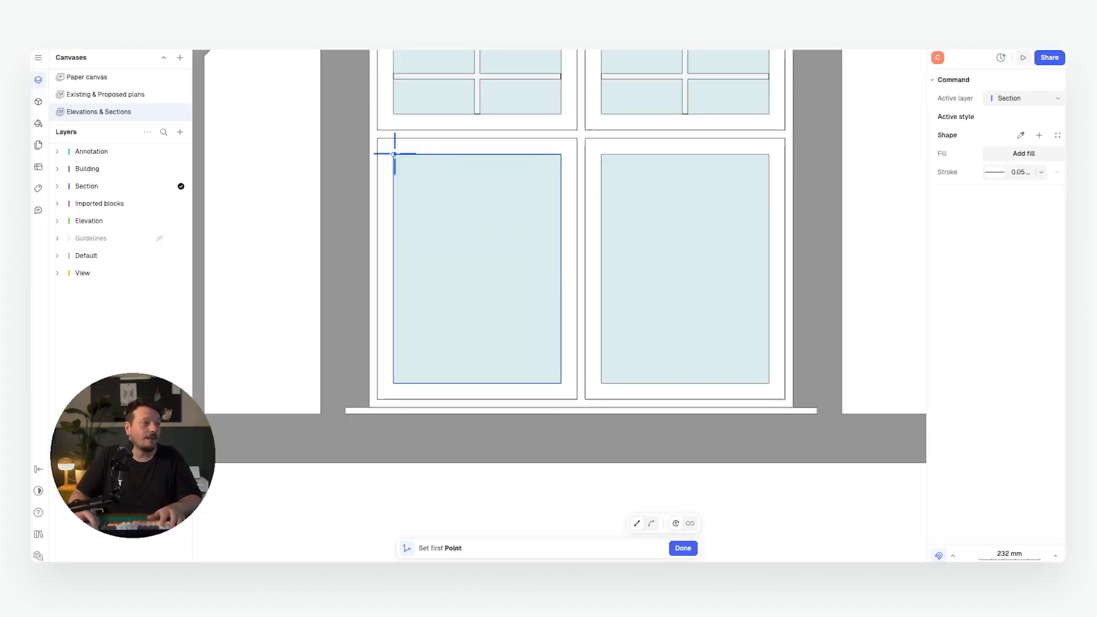
{"action": "left_click", "coordinate": [395, 154]}
{"action": "left_click", "coordinate": [561, 154]}
{"action": "left_click", "coordinate": [416, 383]}
{"action": "left_click", "coordinate": [393, 383]}
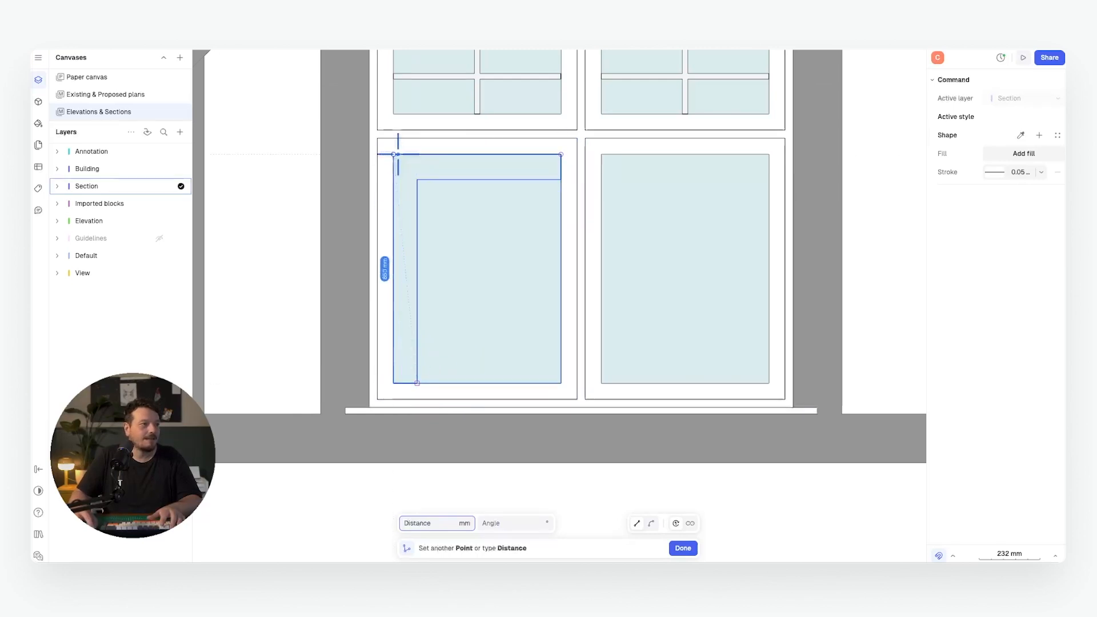
{"action": "left_click", "coordinate": [393, 154]}
Give the shadow shape a solid black fill at 20% opacity and remove its stroke
{"action": "left_click", "coordinate": [1009, 318]}
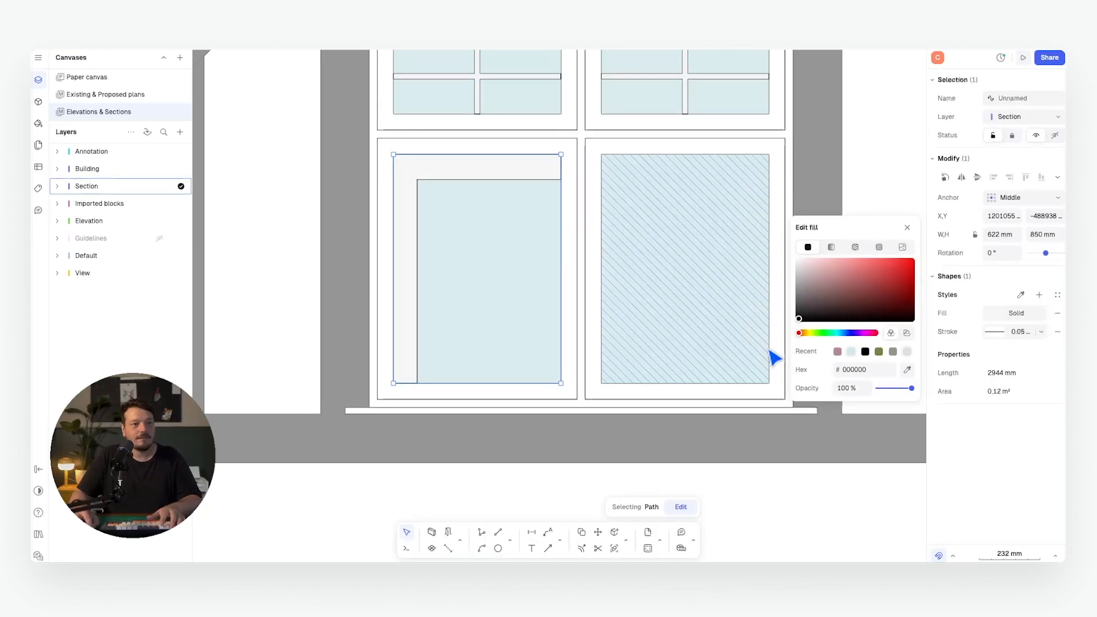
{"action": "left_click", "coordinate": [864, 352]}
{"action": "left_click", "coordinate": [867, 388]}
{"action": "type", "text": "20"}
{"action": "key", "text": "Return"}
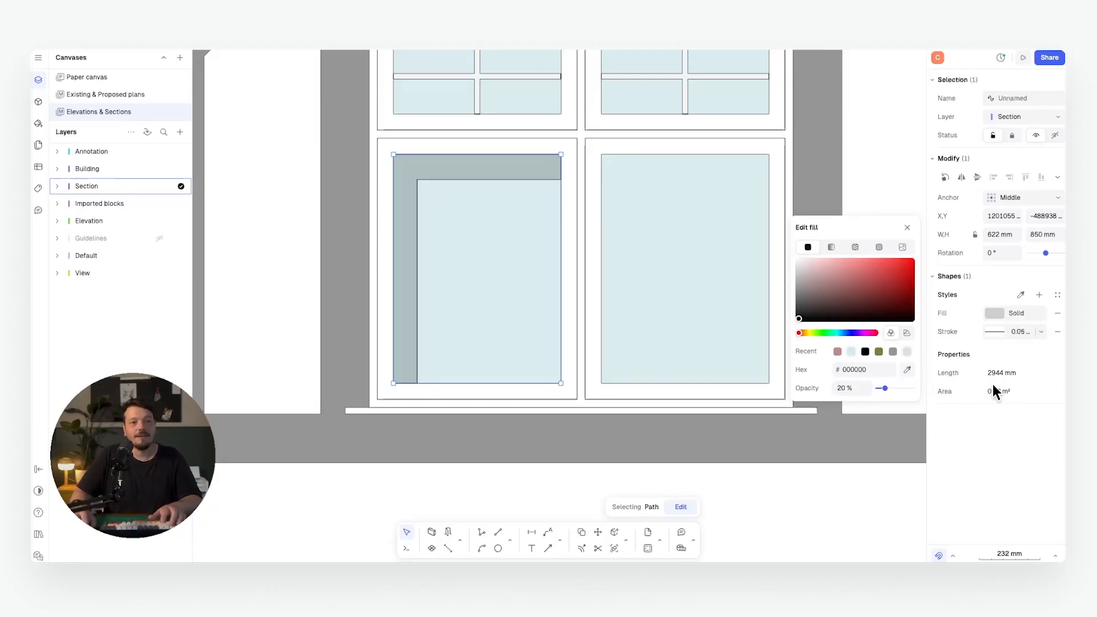
{"action": "left_click", "coordinate": [1041, 334]}
{"action": "left_click", "coordinate": [886, 226]}
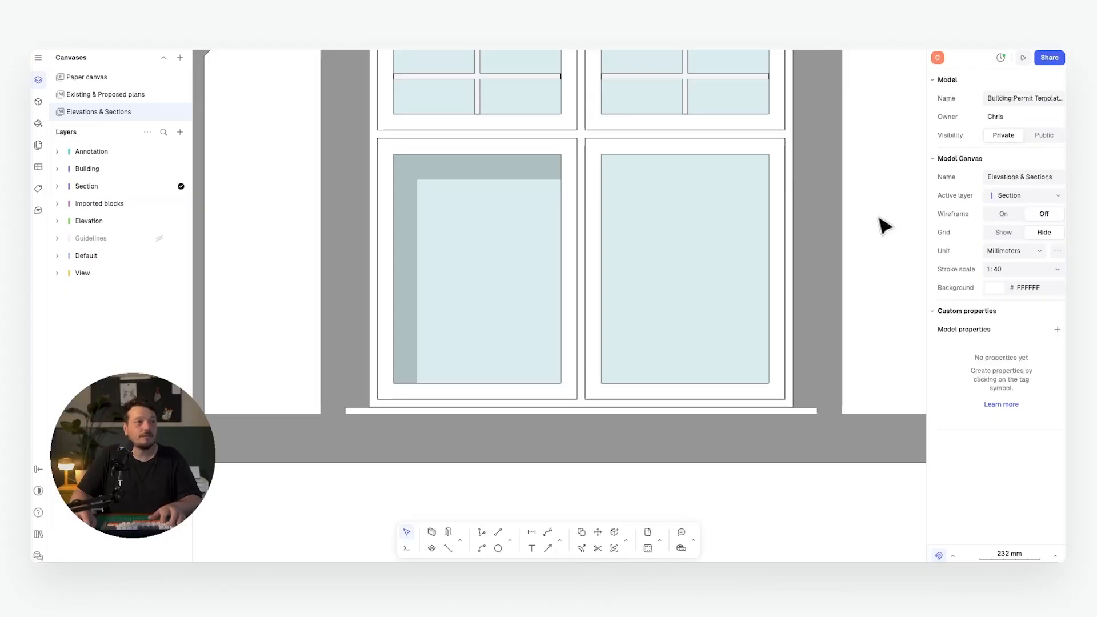
Copy the shadow shape onto the gable window's lower-right pane and its upper-left small pane
{"action": "scroll", "coordinate": [651, 286], "scroll_direction": "down", "scroll_amount": 5}
{"action": "left_click", "coordinate": [548, 233]}
{"action": "scroll", "coordinate": [548, 230], "scroll_direction": "up", "scroll_amount": 4}
{"action": "key", "text": "m"}
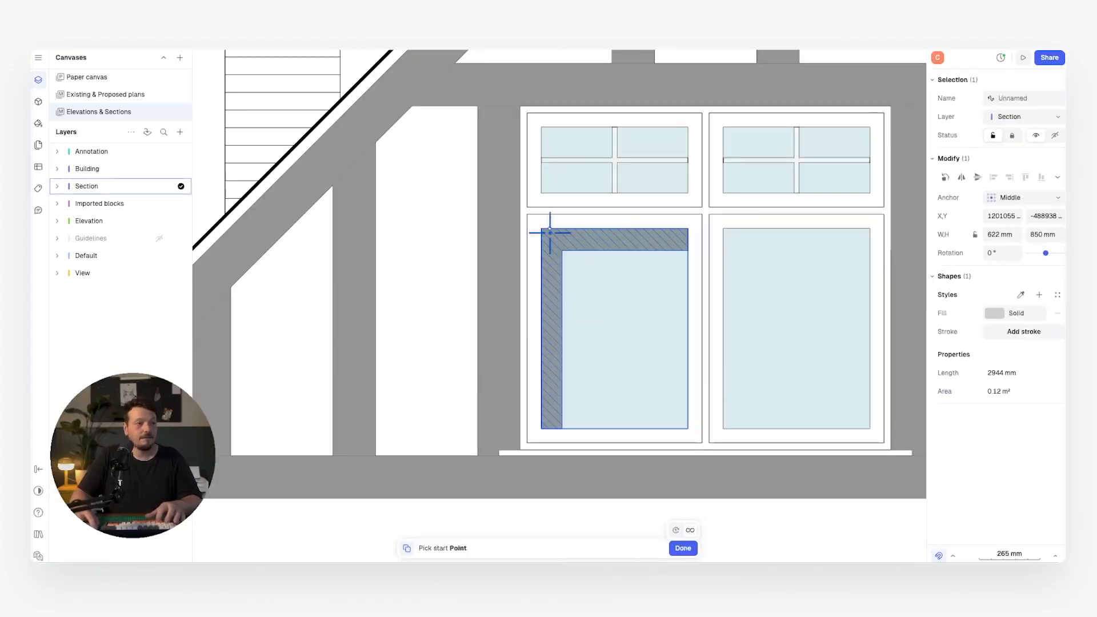
{"action": "left_click", "coordinate": [541, 228]}
{"action": "scroll", "coordinate": [503, 240], "scroll_direction": "down", "scroll_amount": 3}
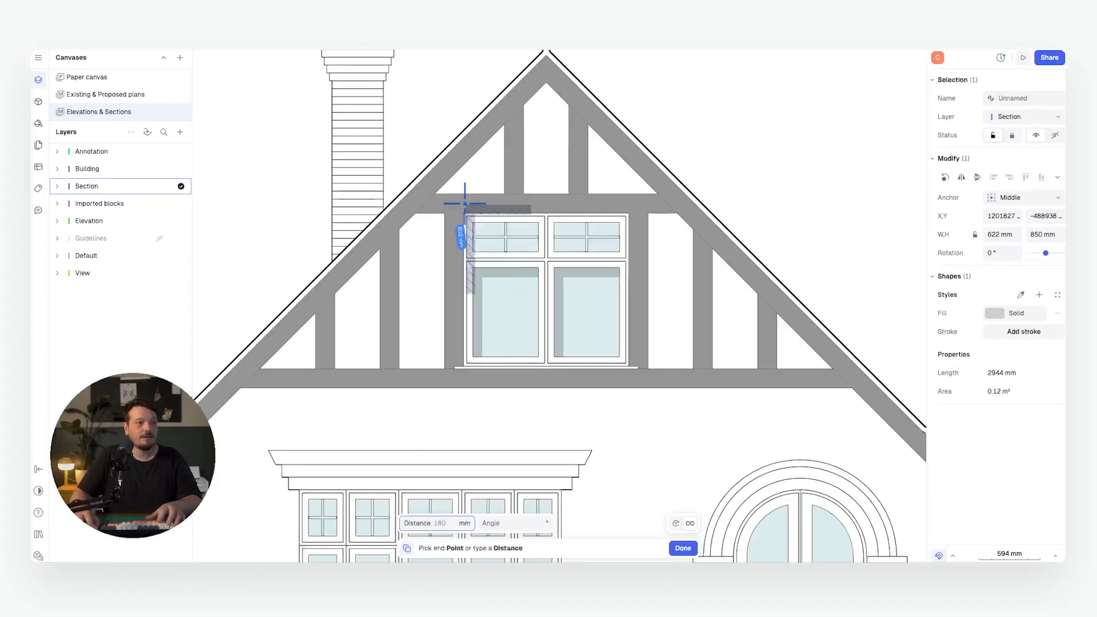
{"action": "scroll", "coordinate": [469, 237], "scroll_direction": "up", "scroll_amount": 8}
Reshape the copied shadow to about 300 by 129 mm to fit its small pane and copy it to the other small panes
{"action": "left_click", "coordinate": [514, 365]}
{"action": "left_click_drag", "start_coordinate": [389, 400], "coordinate": [392, 123]}
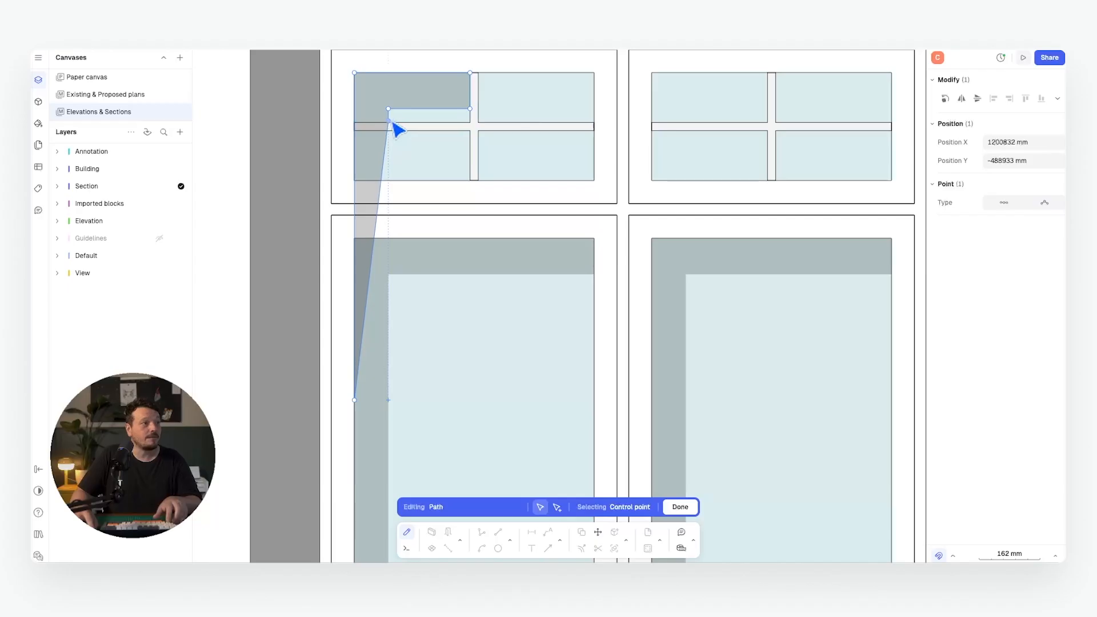
{"action": "left_click_drag", "start_coordinate": [356, 401], "coordinate": [359, 134]}
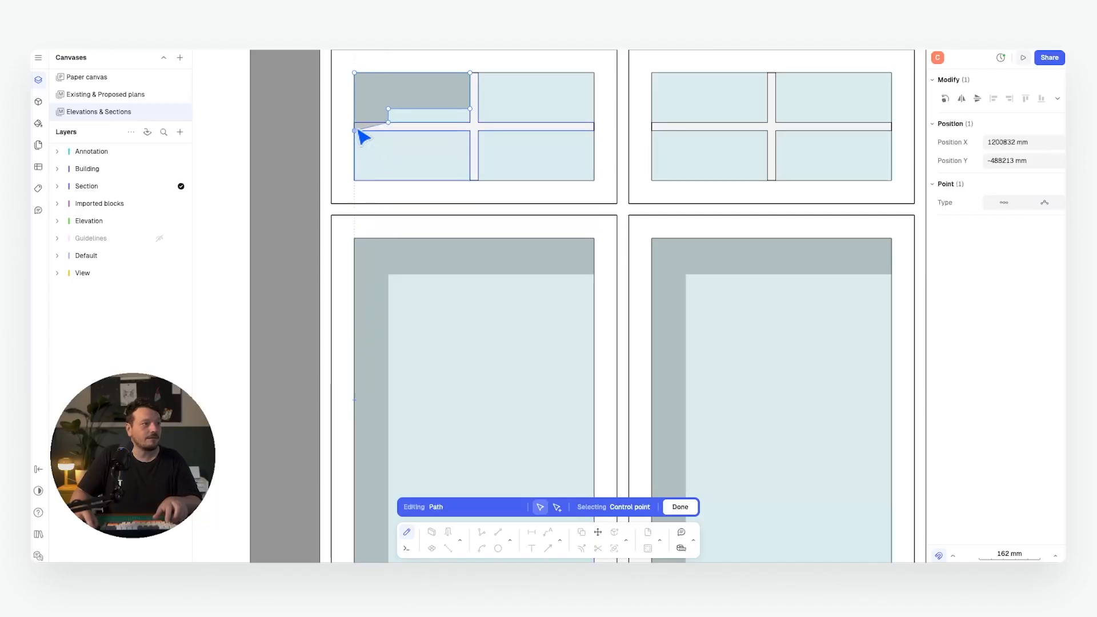
{"action": "left_click", "coordinate": [678, 507]}
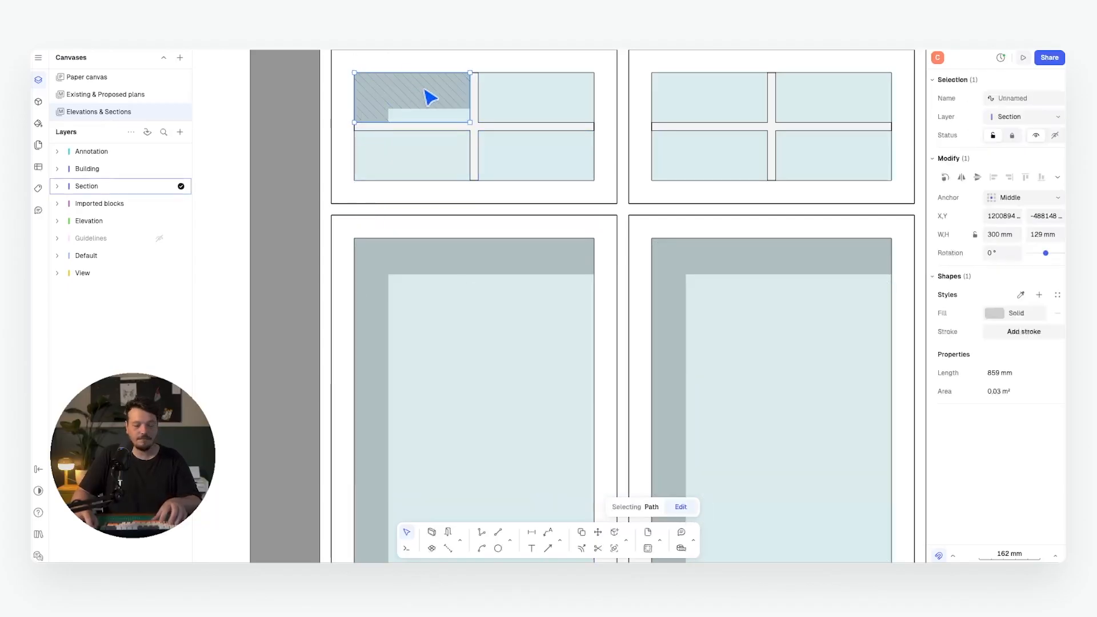
{"action": "key", "text": "c"}
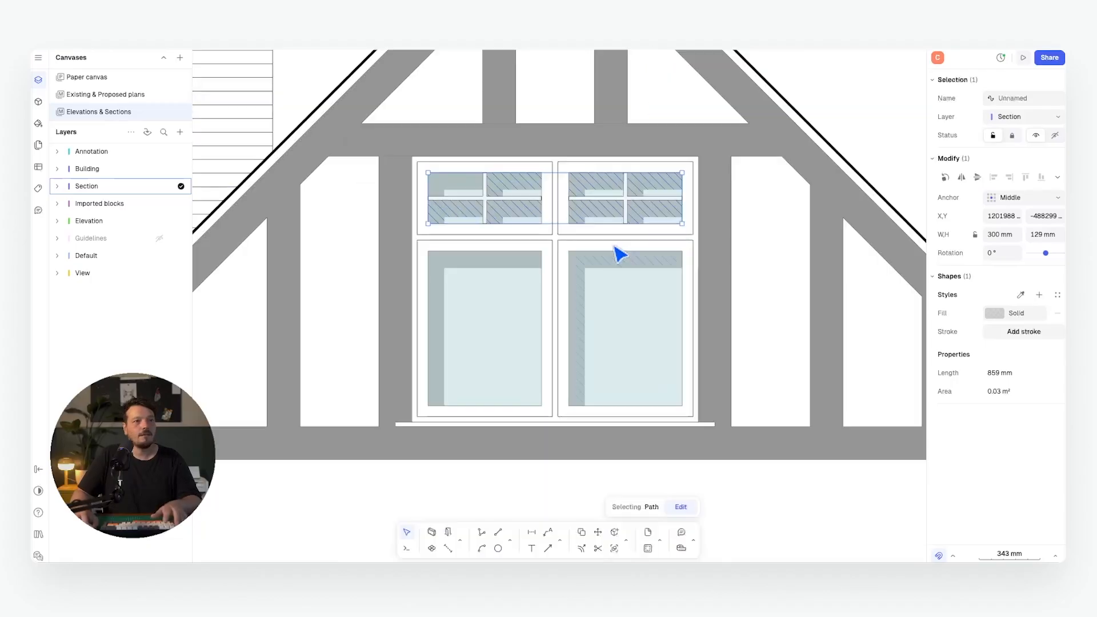
Save the selected pane shadow's fill as a reusable style named Shadow
{"action": "left_click", "coordinate": [1021, 294]}
{"action": "left_click", "coordinate": [1018, 293]}
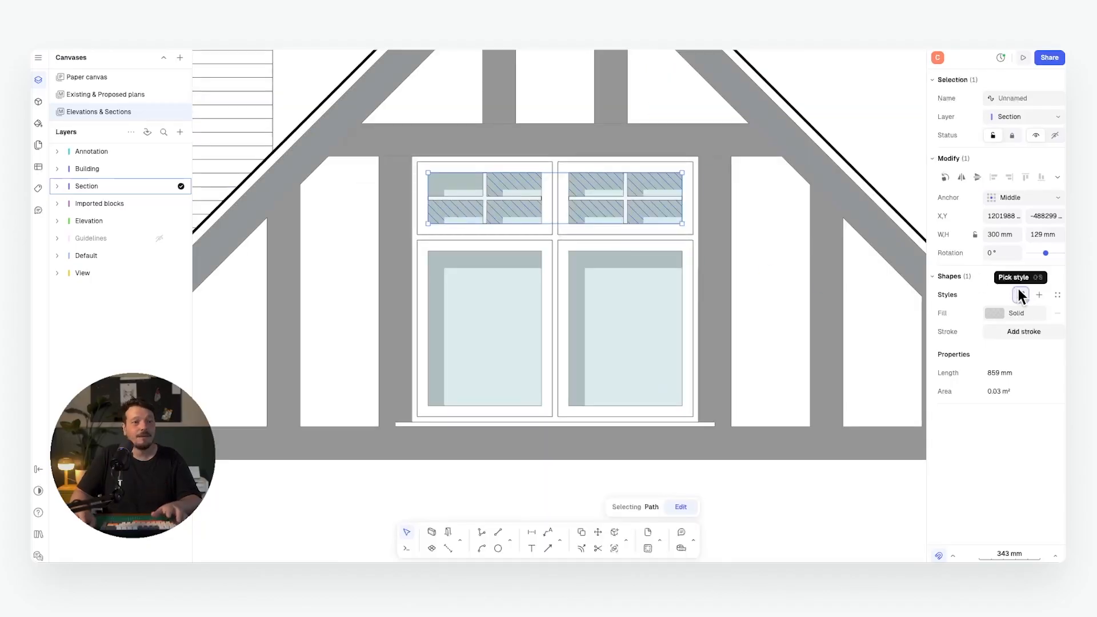
{"action": "left_click", "coordinate": [1038, 295]}
{"action": "type", "text": "Shadow"}
{"action": "key", "text": "Return"}
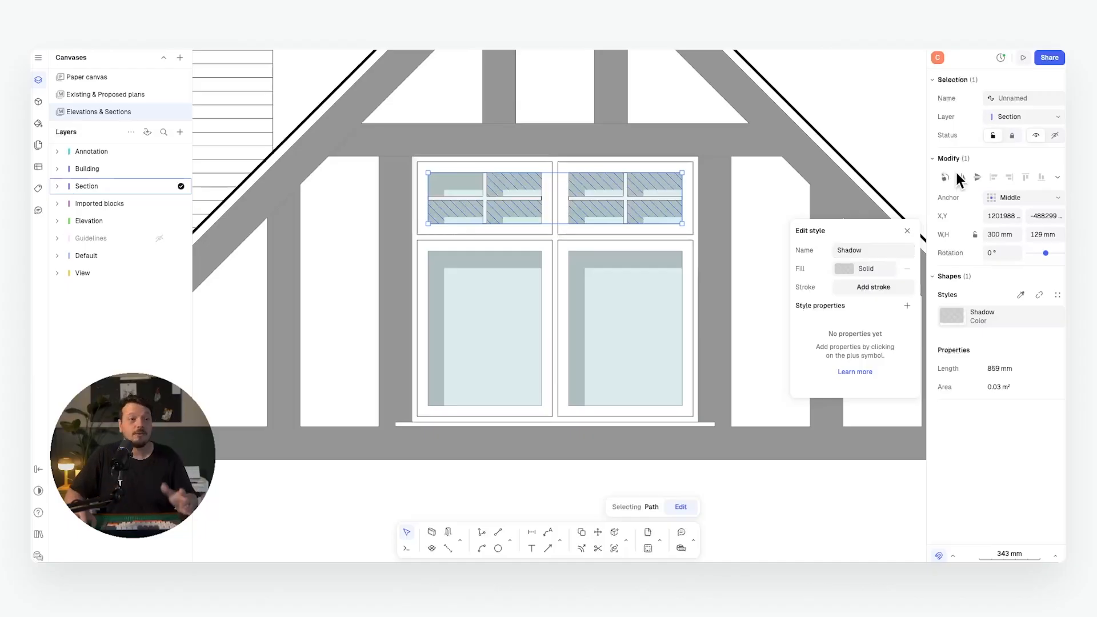
{"action": "left_click", "coordinate": [826, 128]}
Draw a closed shadow strip, about 3804 by 3961 mm, along the underside of the gable's left sloping roof timber
{"action": "scroll", "coordinate": [624, 172], "scroll_direction": "down", "scroll_amount": 1}
{"action": "middle_click_drag", "start_coordinate": [623, 173], "coordinate": [608, 188]}
{"action": "scroll", "coordinate": [657, 238], "scroll_direction": "down", "scroll_amount": 2}
{"action": "scroll", "coordinate": [636, 255], "scroll_direction": "left", "scroll_amount": 3}
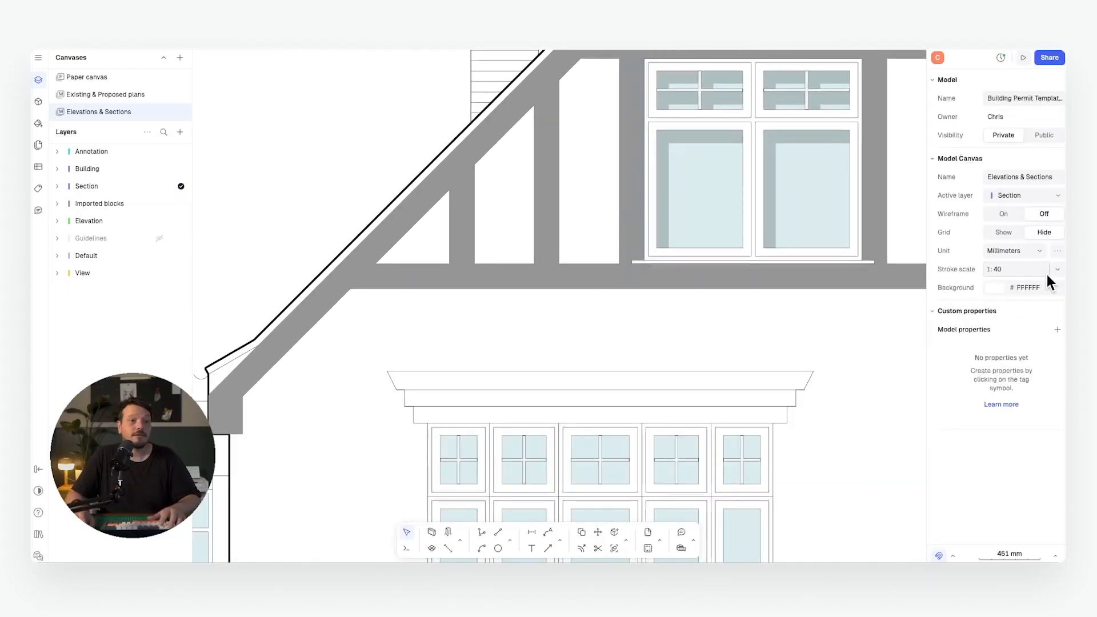
{"action": "left_click", "coordinate": [485, 532]}
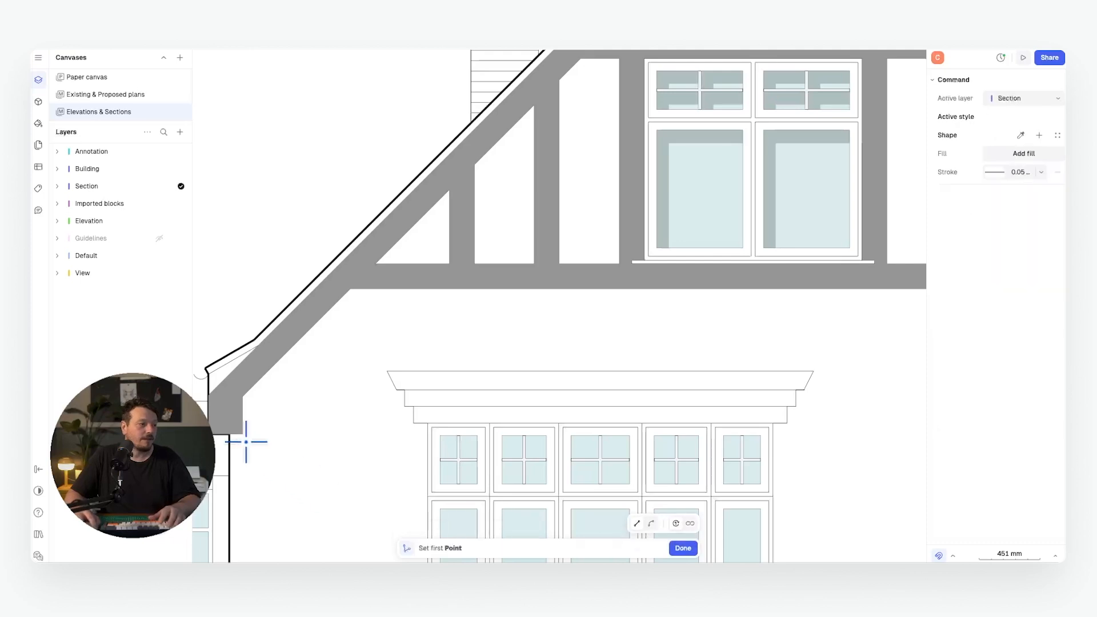
{"action": "left_click", "coordinate": [242, 433]}
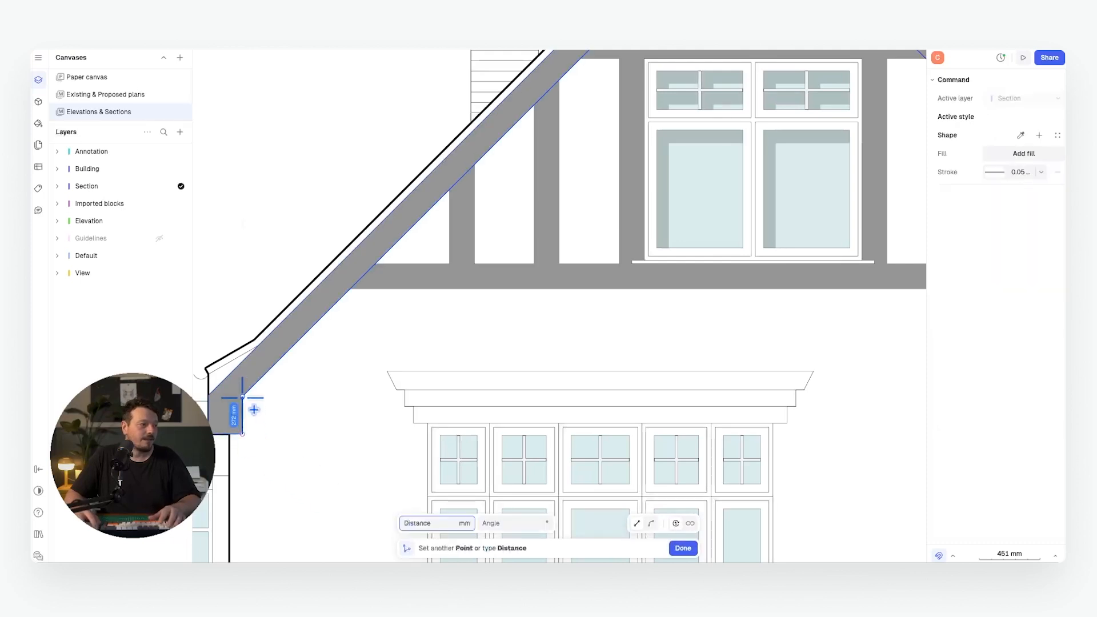
{"action": "left_click", "coordinate": [351, 288]}
{"action": "scroll", "coordinate": [523, 139], "scroll_direction": "up", "scroll_amount": 5}
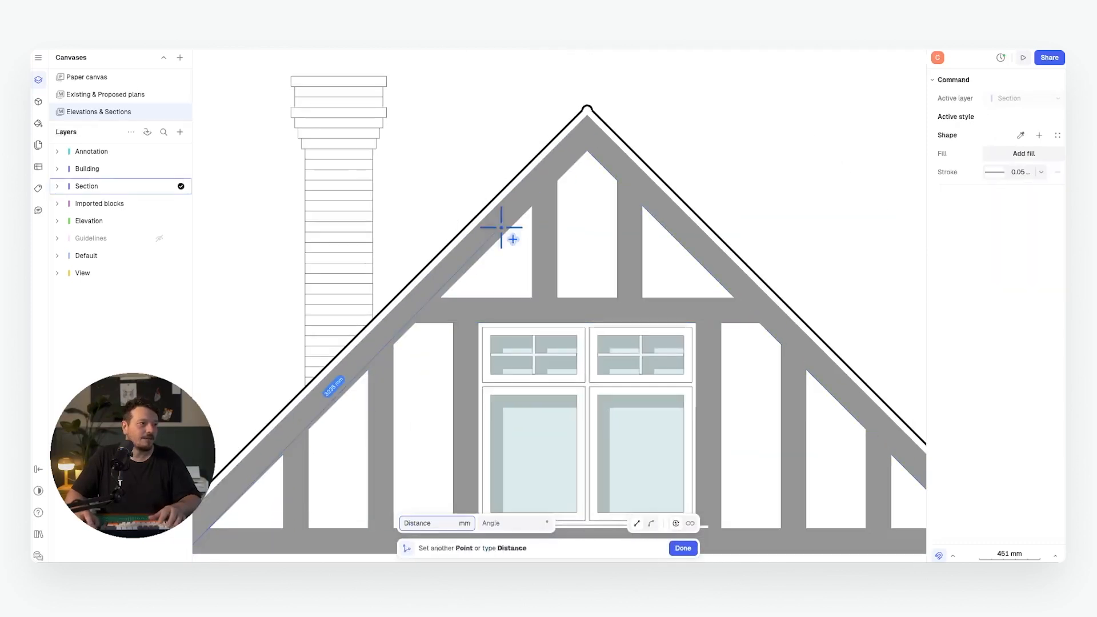
{"action": "left_click", "coordinate": [585, 153]}
{"action": "scroll", "coordinate": [490, 214], "scroll_direction": "down", "scroll_amount": 4}
{"action": "scroll", "coordinate": [488, 217], "scroll_direction": "down", "scroll_amount": 5}
{"action": "scroll", "coordinate": [355, 348], "scroll_direction": "up", "scroll_amount": 2}
{"action": "left_click", "coordinate": [360, 342]}
Match the roof shadow strip's style to the shadow on the gable window
{"action": "key", "text": "i"}
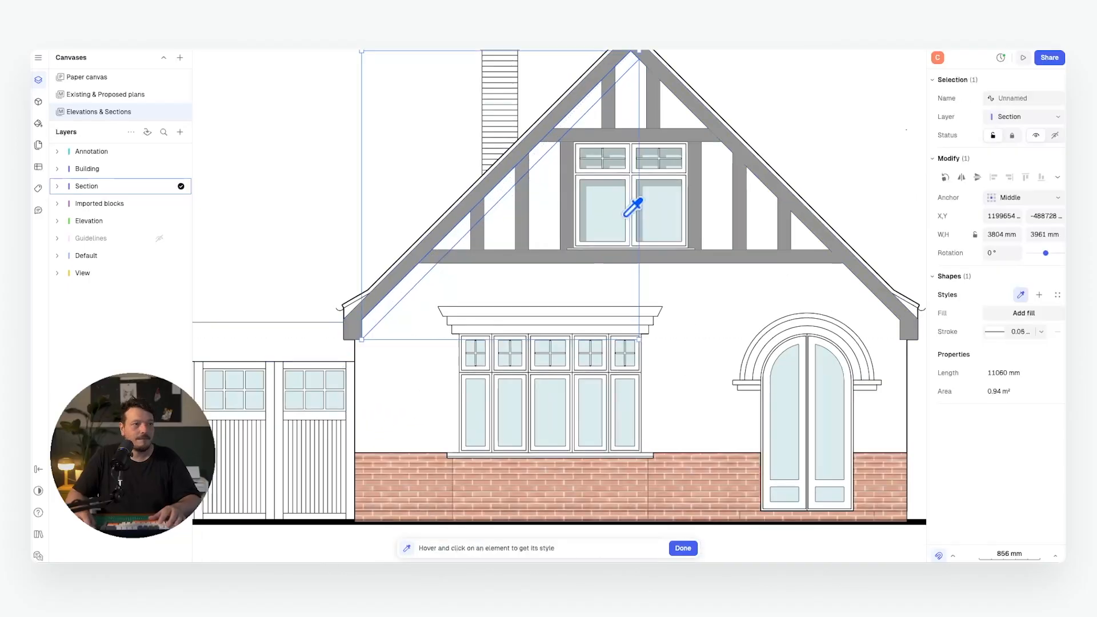
{"action": "left_click", "coordinate": [665, 174]}
{"action": "key", "text": "Escape"}
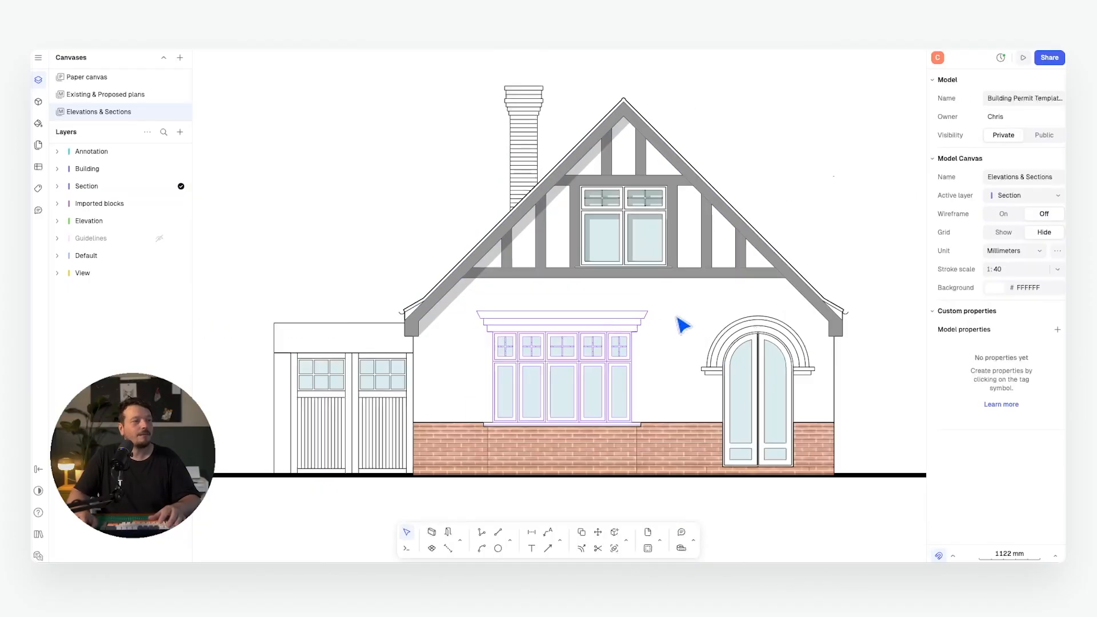
Review the fully rendered front elevation, its materials and shadows, and compare it with the unrendered elevation beside it
{"action": "scroll", "coordinate": [654, 320], "scroll_direction": "down", "scroll_amount": 5}
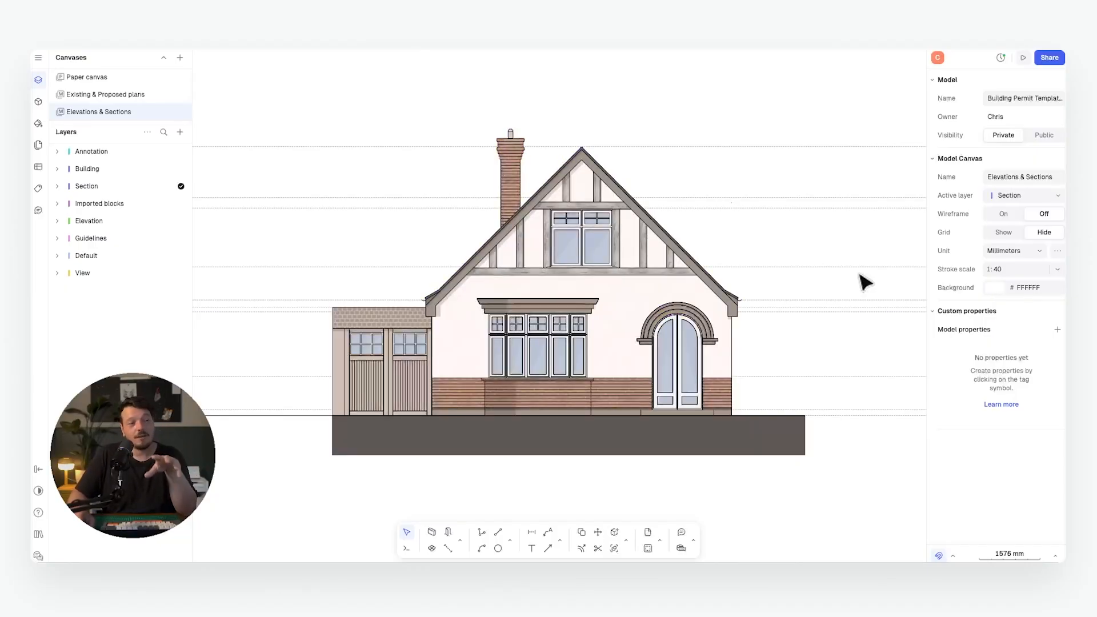
{"action": "scroll", "coordinate": [400, 280], "scroll_direction": "up", "scroll_amount": 2}
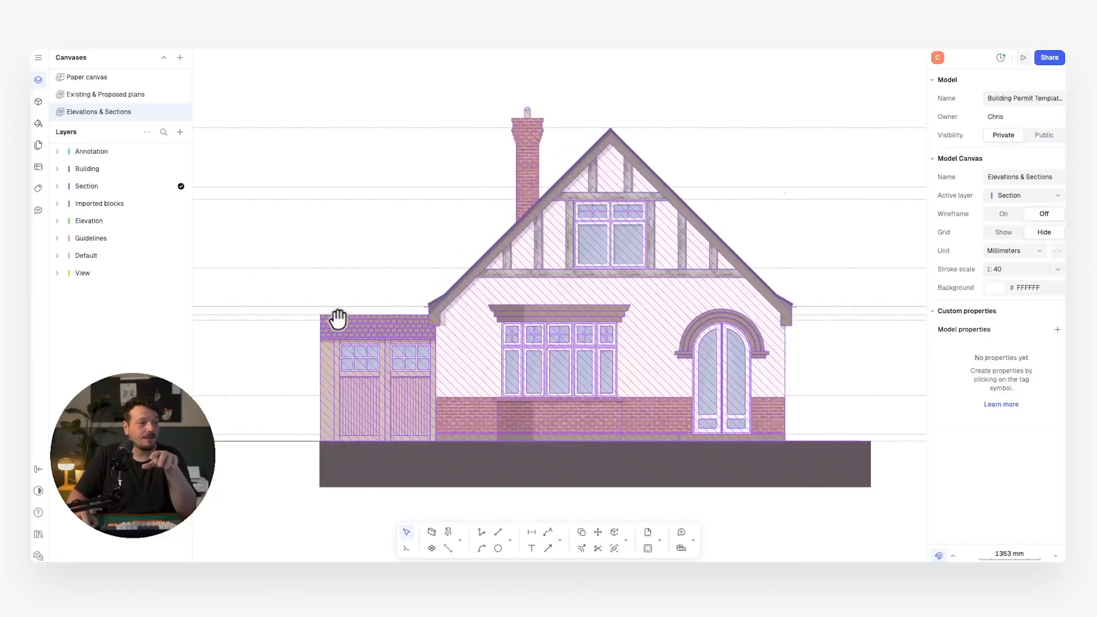
{"action": "scroll", "coordinate": [326, 308], "scroll_direction": "down", "scroll_amount": 1}
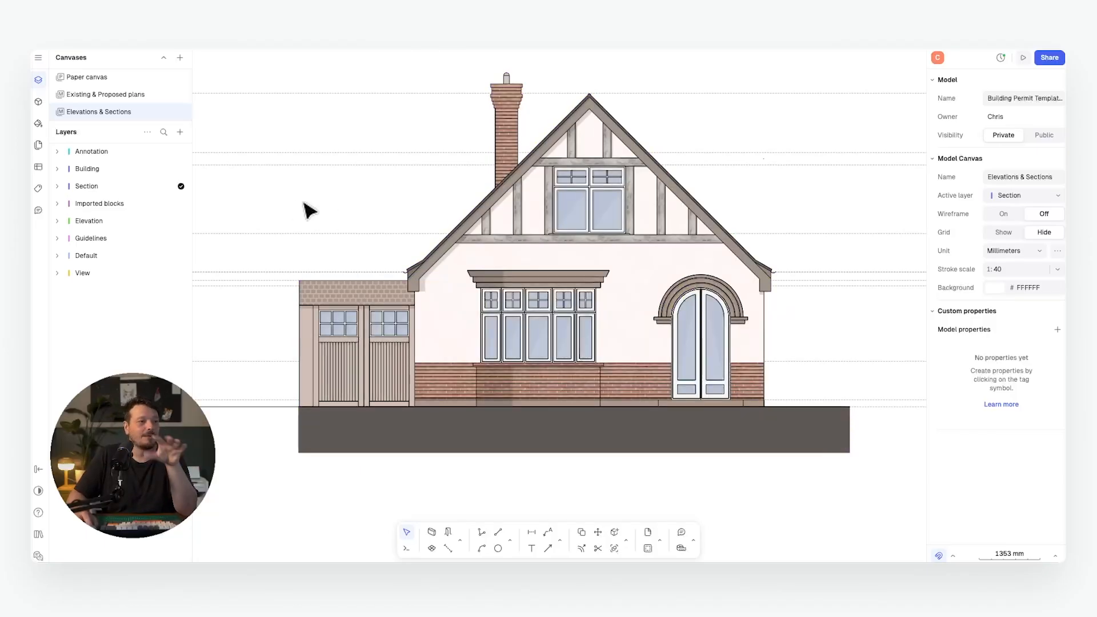
{"action": "scroll", "coordinate": [514, 234], "scroll_direction": "down", "scroll_amount": 1}
{"action": "middle_click_drag", "start_coordinate": [329, 194], "coordinate": [652, 193]}
{"action": "scroll", "coordinate": [674, 197], "scroll_direction": "down", "scroll_amount": 4}
{"action": "middle_click_drag", "start_coordinate": [260, 196], "coordinate": [379, 205]}
{"action": "scroll", "coordinate": [322, 200], "scroll_direction": "up", "scroll_amount": 1}
{"action": "scroll", "coordinate": [461, 184], "scroll_direction": "up", "scroll_amount": 1}
{"action": "middle_click_drag", "start_coordinate": [491, 306], "coordinate": [309, 345]}
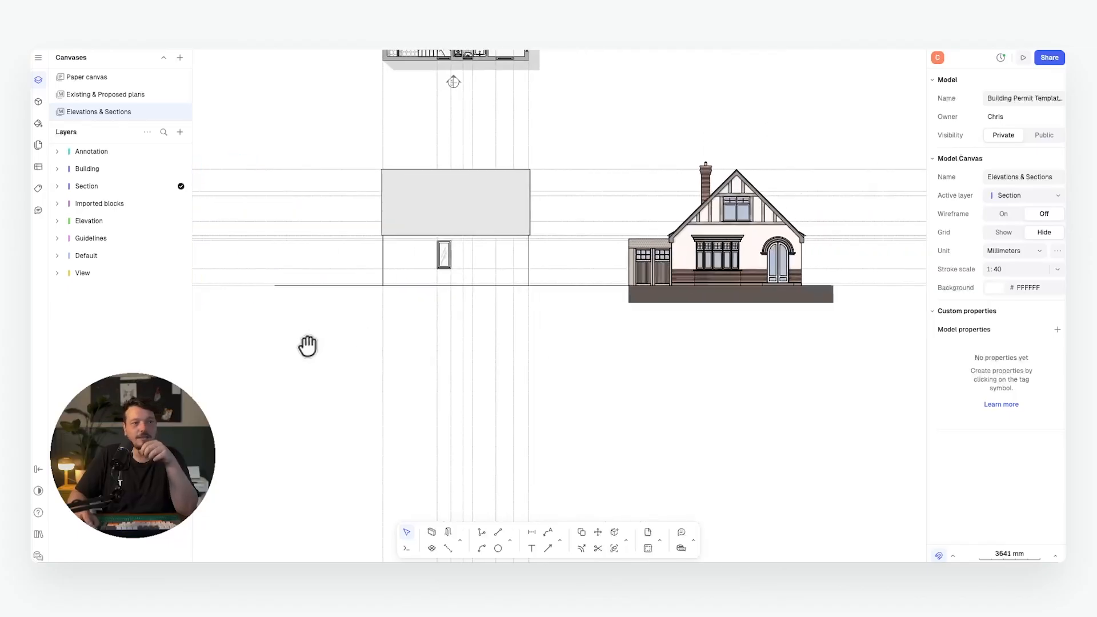
{"action": "middle_click_drag", "start_coordinate": [577, 324], "coordinate": [433, 359]}
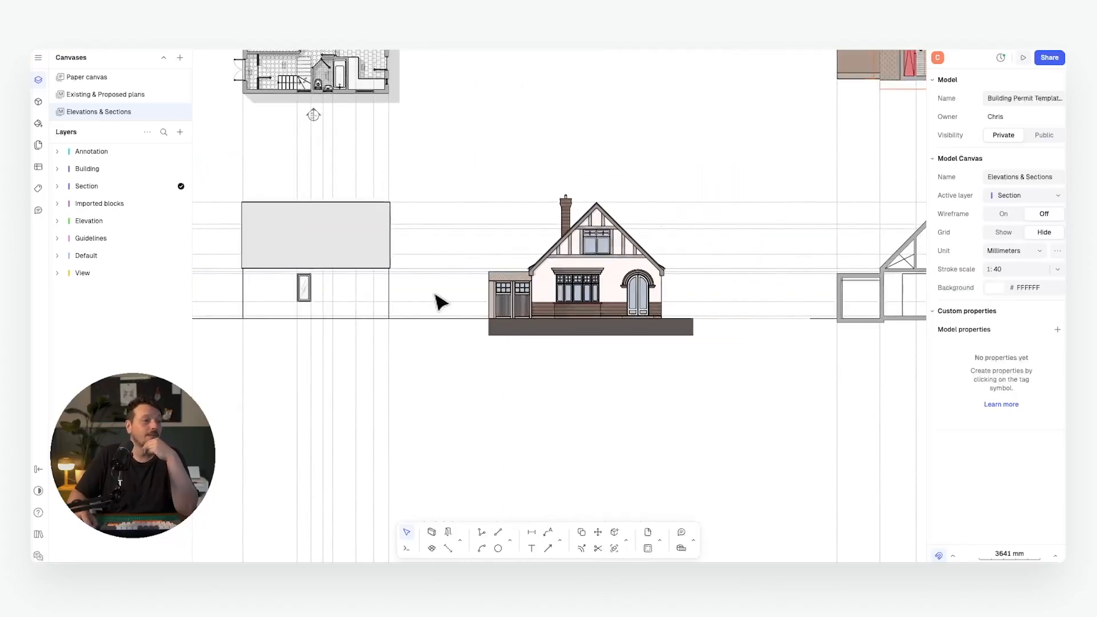
{"action": "middle_click_drag", "start_coordinate": [441, 302], "coordinate": [444, 306]}
{"action": "scroll", "coordinate": [605, 277], "scroll_direction": "up", "scroll_amount": 3}
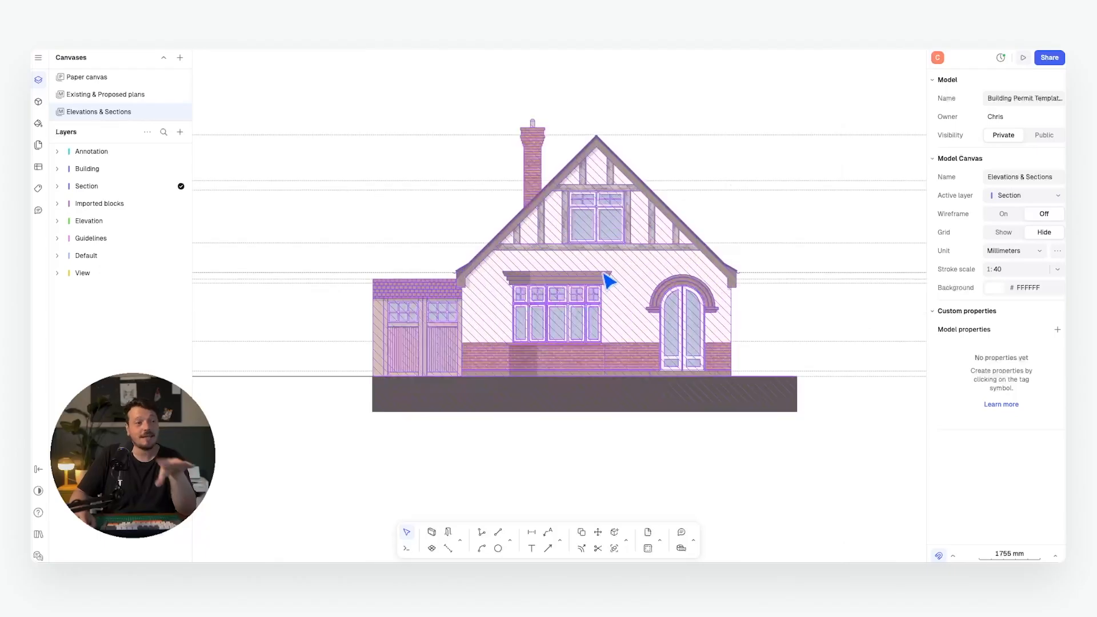
{"action": "middle_click_drag", "start_coordinate": [445, 224], "coordinate": [488, 228]}
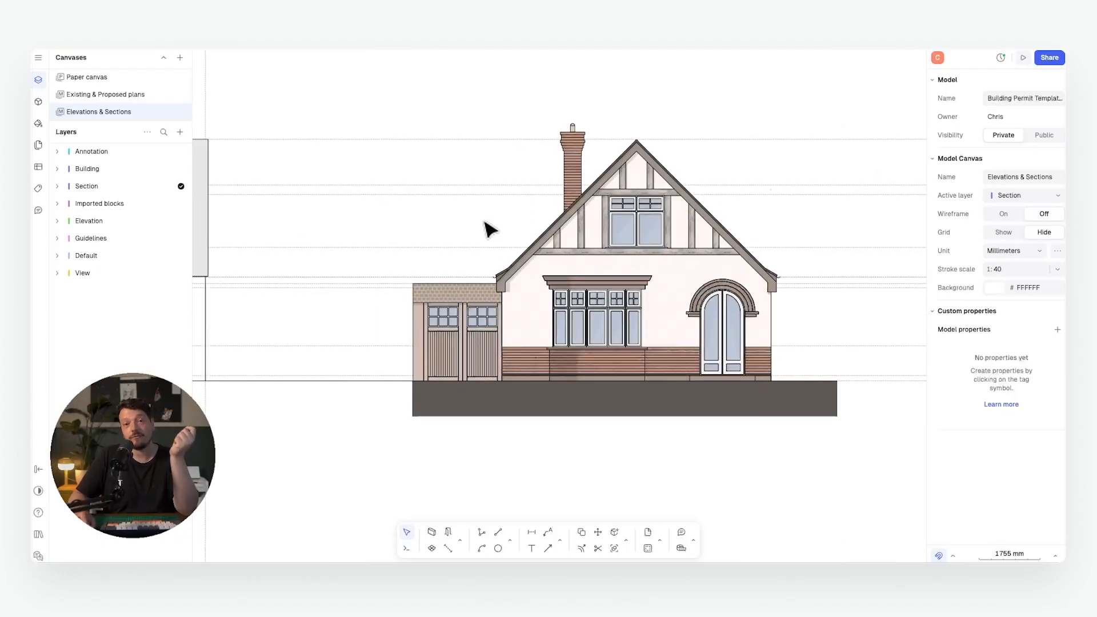
Review the other rendered elevations of the house alongside the front elevation
{"action": "scroll", "coordinate": [485, 221], "scroll_direction": "down", "scroll_amount": 5}
{"action": "scroll", "coordinate": [421, 333], "scroll_direction": "up", "scroll_amount": 5}
{"action": "middle_click_drag", "start_coordinate": [247, 320], "coordinate": [613, 322]}
{"action": "scroll", "coordinate": [614, 326], "scroll_direction": "down", "scroll_amount": 3}
{"action": "middle_click_drag", "start_coordinate": [440, 323], "coordinate": [560, 320]}
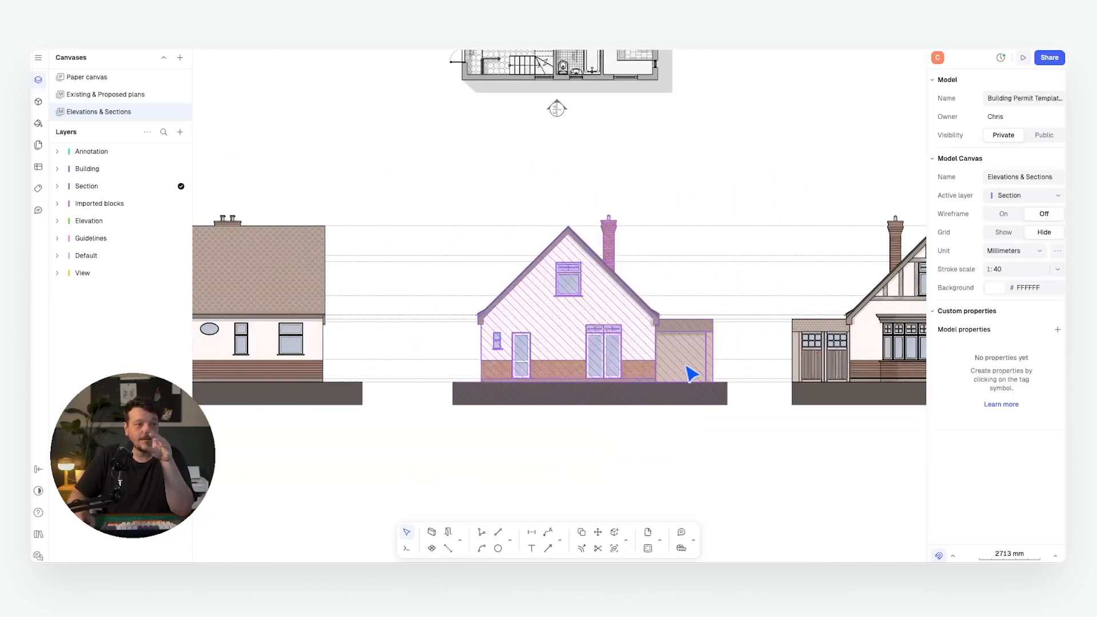
{"action": "scroll", "coordinate": [476, 390], "scroll_direction": "left", "scroll_amount": 10}
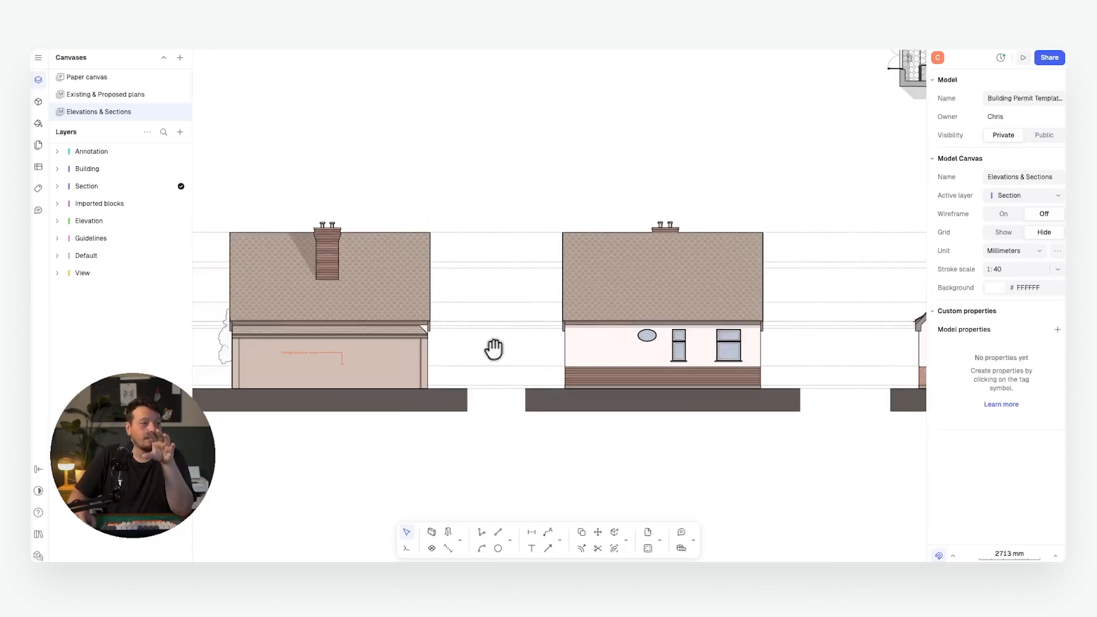
{"action": "scroll", "coordinate": [479, 349], "scroll_direction": "right", "scroll_amount": 6}
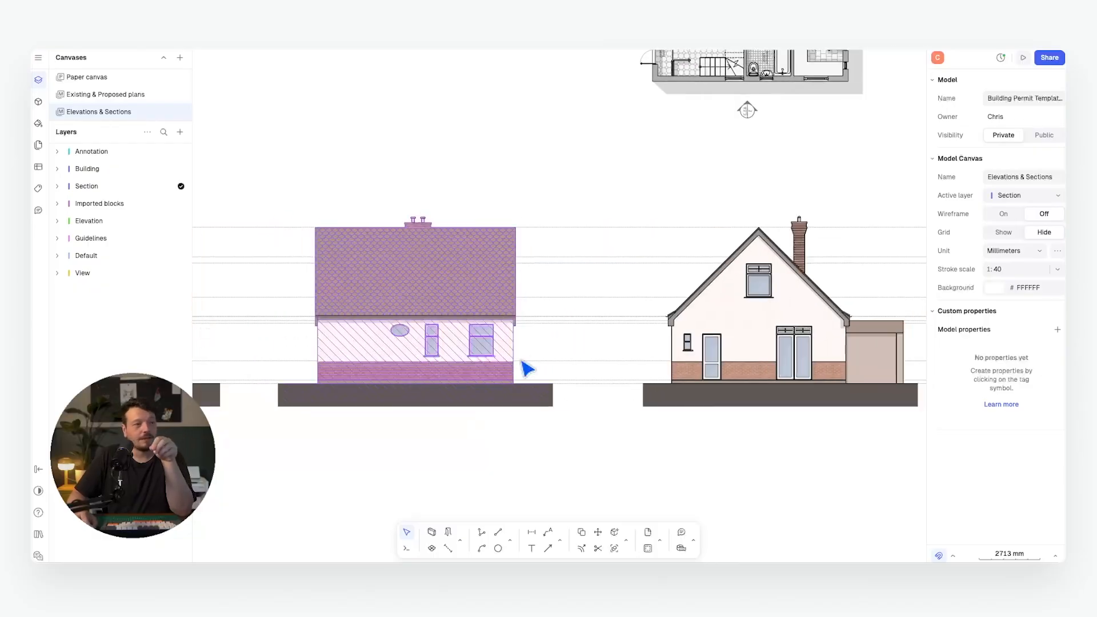
{"action": "scroll", "coordinate": [372, 340], "scroll_direction": "up", "scroll_amount": 2}
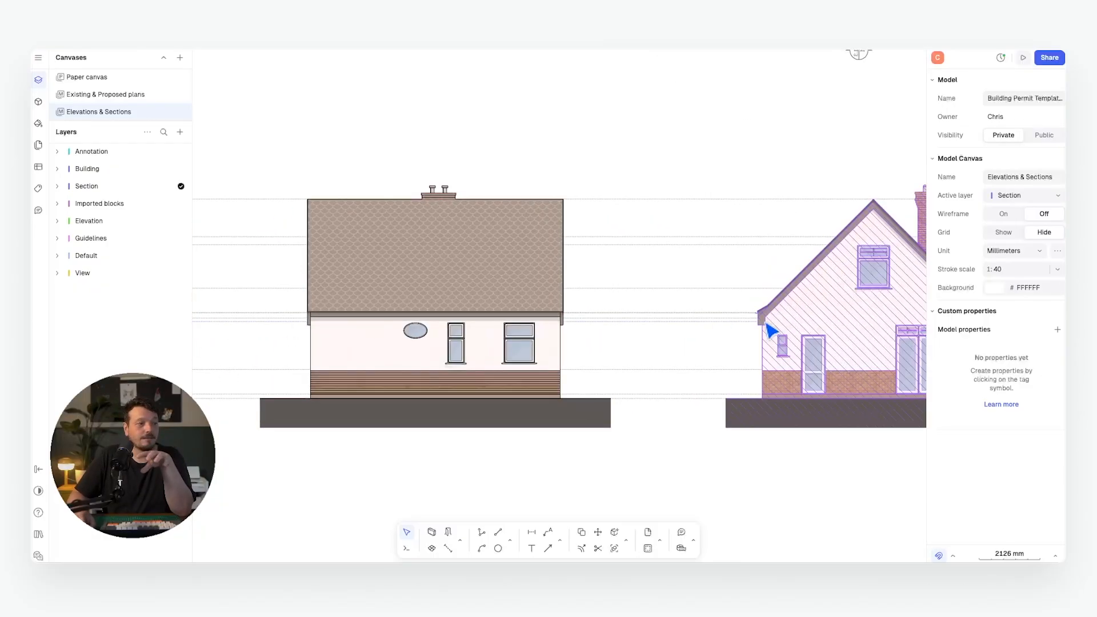
{"action": "scroll", "coordinate": [568, 286], "scroll_direction": "right", "scroll_amount": 12}
{"action": "scroll", "coordinate": [522, 237], "scroll_direction": "down", "scroll_amount": 2}
{"action": "scroll", "coordinate": [522, 237], "scroll_direction": "down", "scroll_amount": 4}
{"action": "middle_click_drag", "start_coordinate": [523, 240], "coordinate": [617, 254]}
{"action": "scroll", "coordinate": [721, 260], "scroll_direction": "up", "scroll_amount": 2}
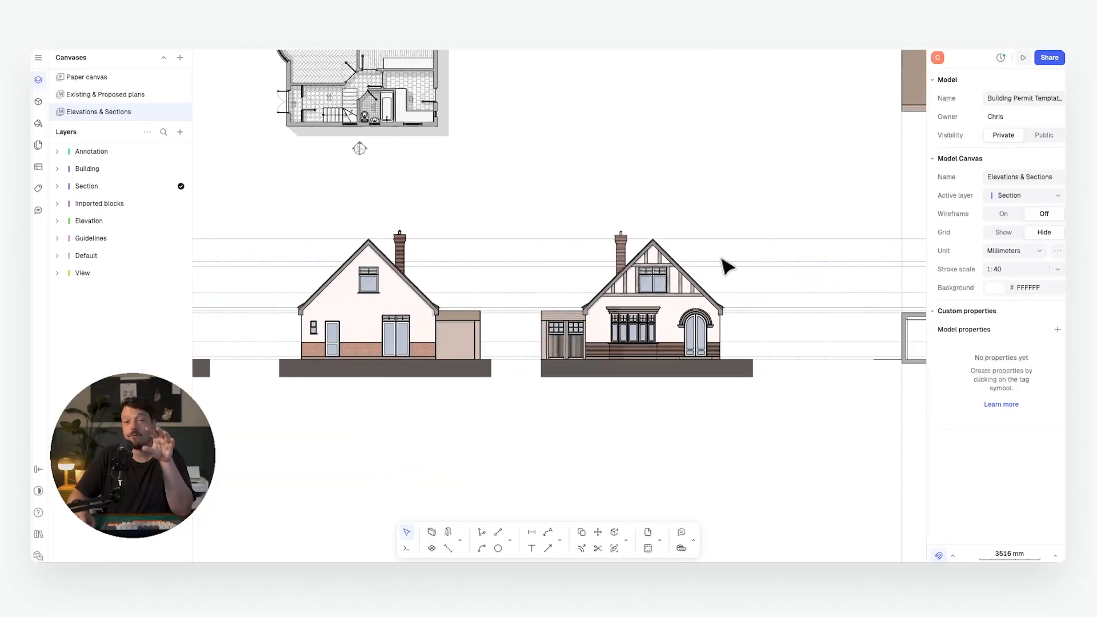
Examine the house section and how its guidelines line up with the floor plan above
{"action": "scroll", "coordinate": [482, 280], "scroll_direction": "right", "scroll_amount": 8}
{"action": "scroll", "coordinate": [645, 318], "scroll_direction": "up", "scroll_amount": 2}
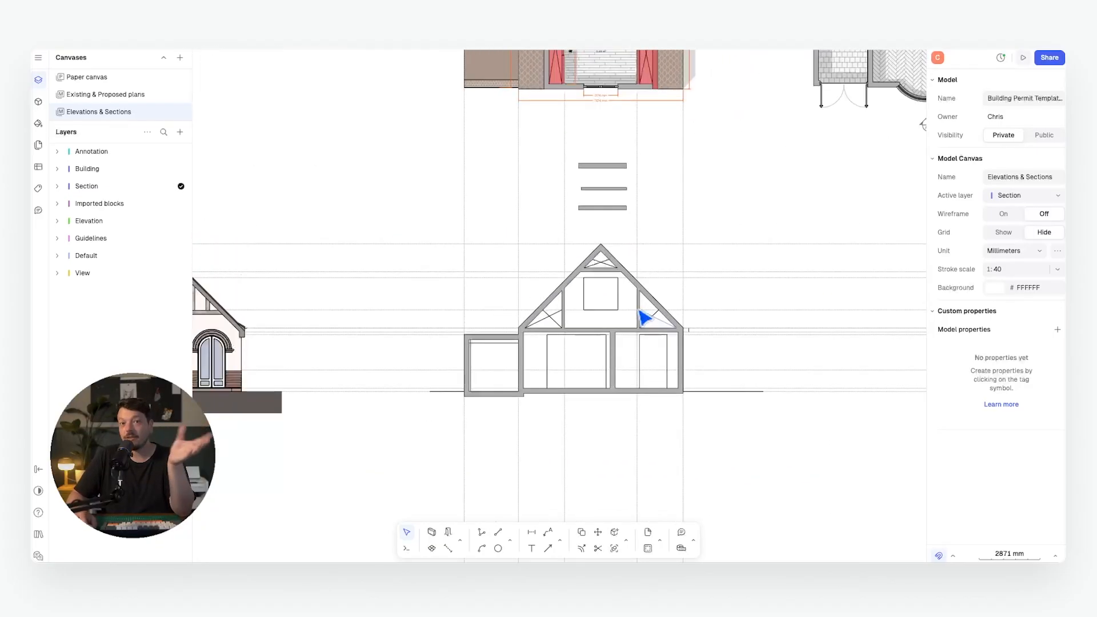
{"action": "scroll", "coordinate": [645, 318], "scroll_direction": "right", "scroll_amount": 2}
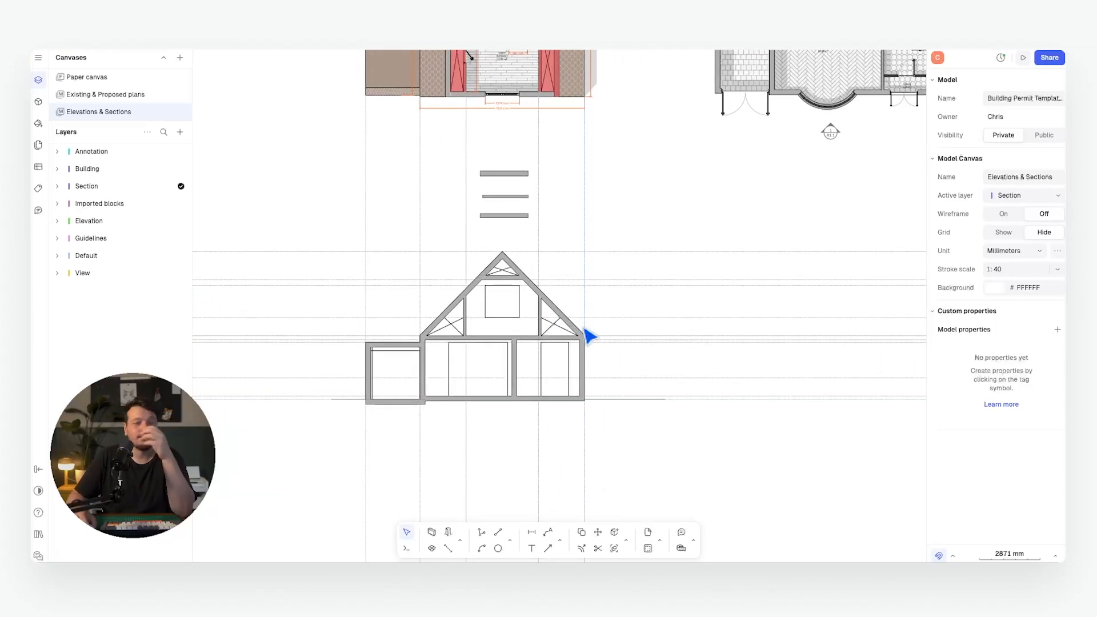
{"action": "scroll", "coordinate": [630, 288], "scroll_direction": "down", "scroll_amount": 3}
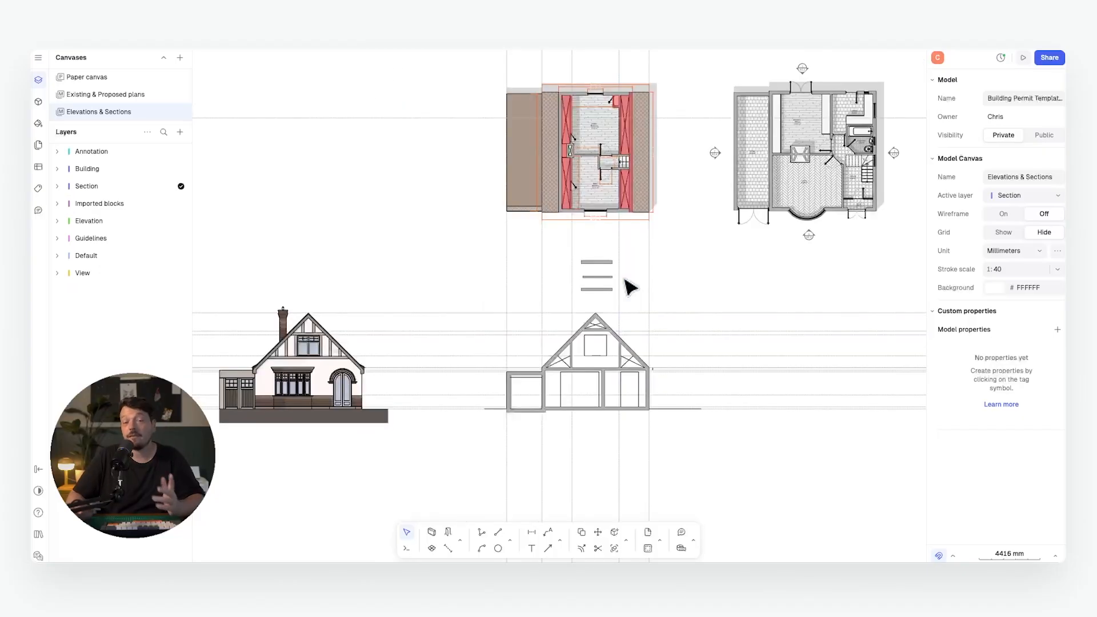
{"action": "scroll", "coordinate": [563, 255], "scroll_direction": "right", "scroll_amount": 2}
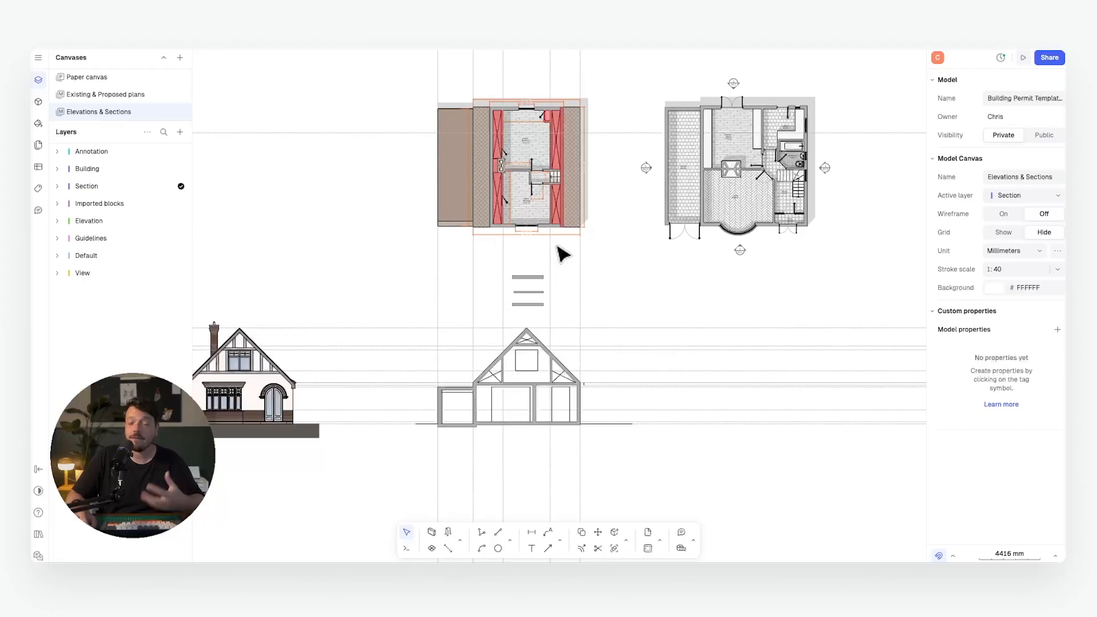
{"action": "scroll", "coordinate": [554, 258], "scroll_direction": "up", "scroll_amount": 2}
{"action": "scroll", "coordinate": [554, 259], "scroll_direction": "right", "scroll_amount": 1}
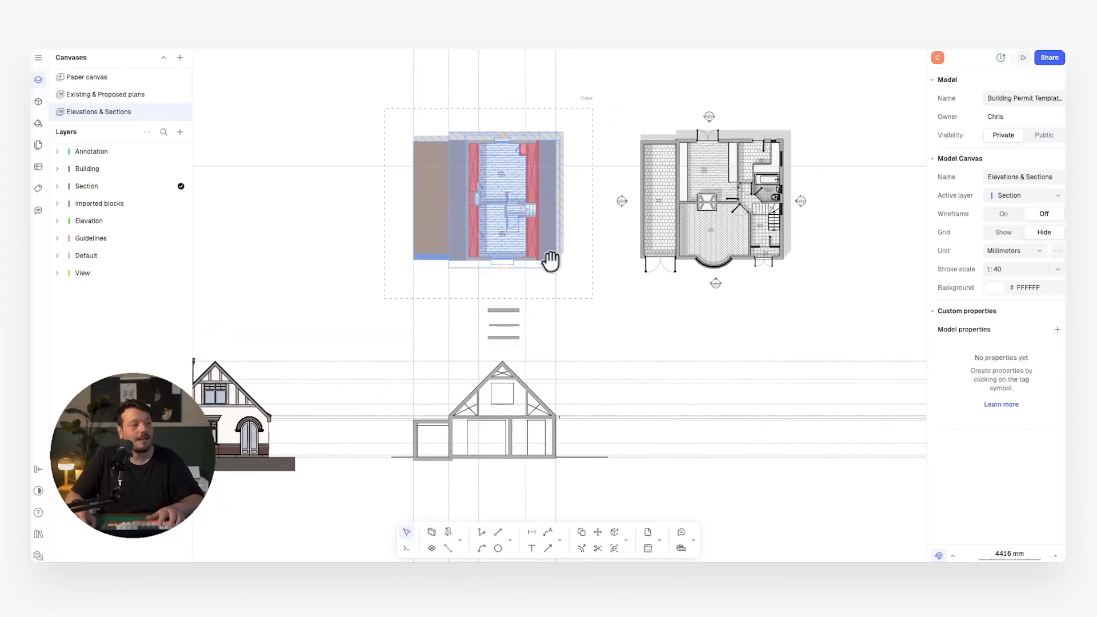
Copy the vertical guideline from the roof's outer edge to both sides of the Master Bedroom's 1100 mm window opening
{"action": "left_click", "coordinate": [565, 323]}
{"action": "scroll", "coordinate": [559, 110], "scroll_direction": "up", "scroll_amount": 6}
{"action": "middle_click_drag", "start_coordinate": [549, 132], "coordinate": [628, 139]}
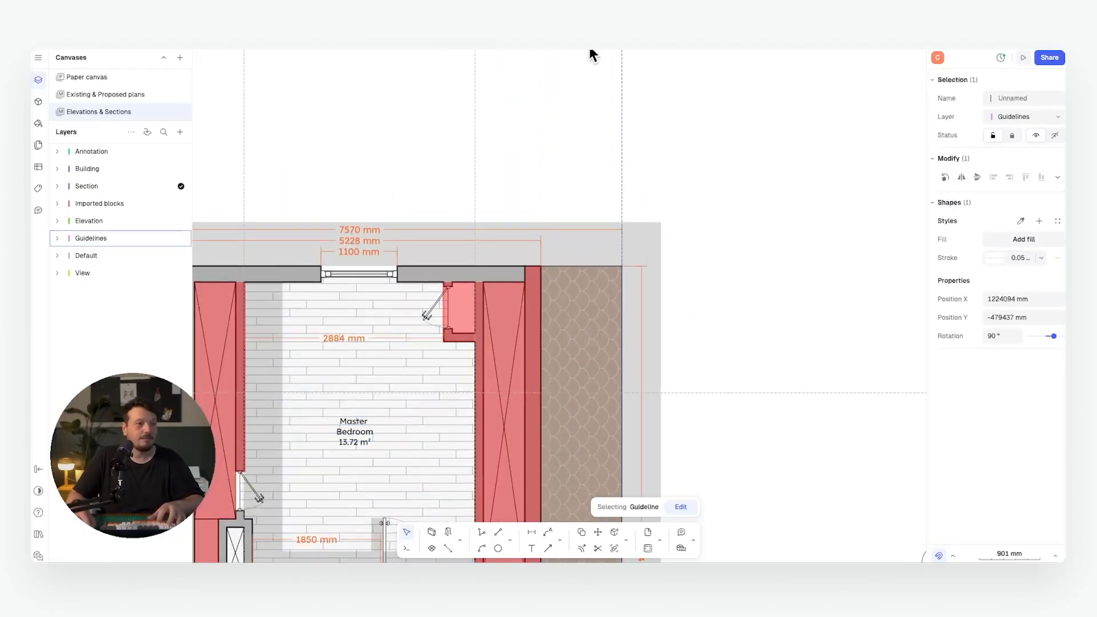
{"action": "key", "text": "c"}
{"action": "left_click", "coordinate": [622, 85]}
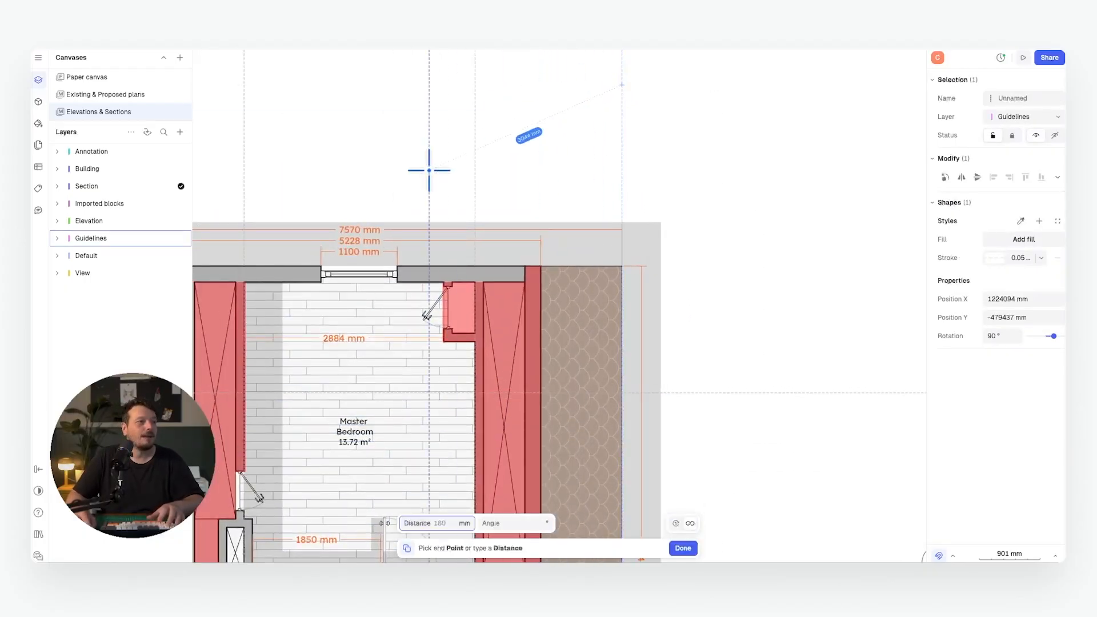
{"action": "left_click", "coordinate": [395, 266]}
{"action": "left_click", "coordinate": [320, 270]}
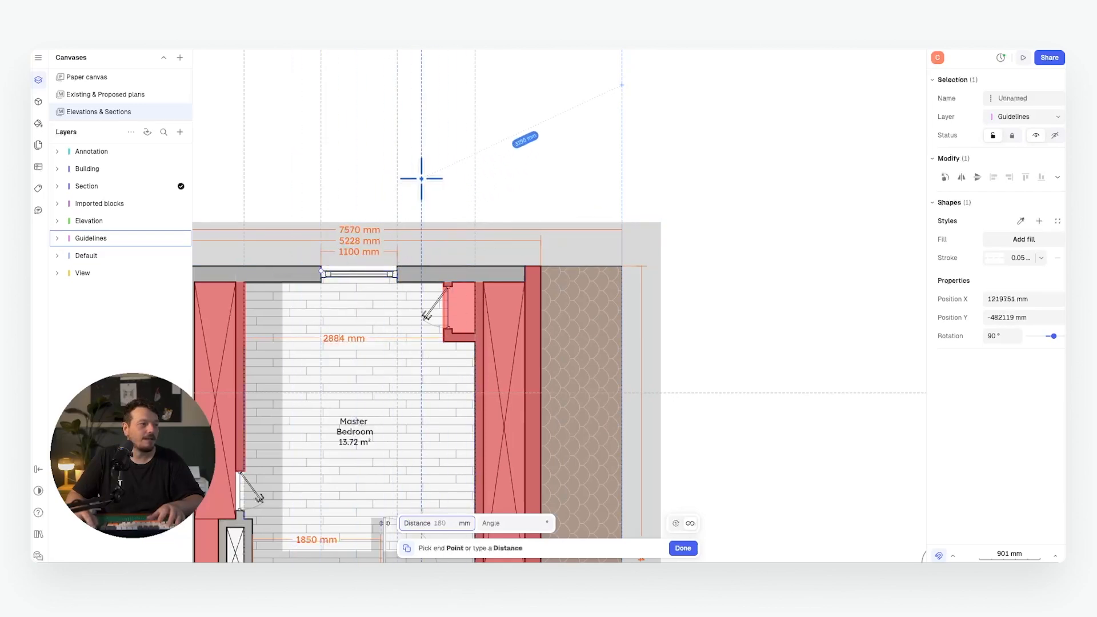
{"action": "scroll", "coordinate": [421, 177], "scroll_direction": "down", "scroll_amount": 3}
{"action": "key", "text": "Escape"}
{"action": "scroll", "coordinate": [396, 215], "scroll_direction": "up", "scroll_amount": 1}
{"action": "left_click", "coordinate": [625, 105]}
{"action": "scroll", "coordinate": [595, 110], "scroll_direction": "down", "scroll_amount": 5}
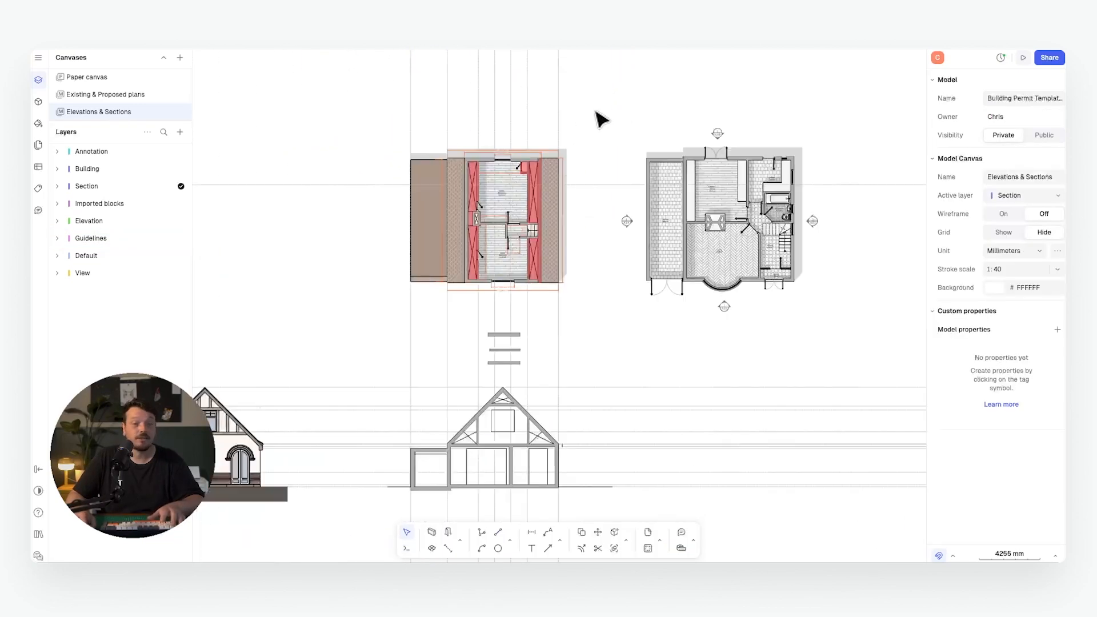
Copy the upper gable window from the rear elevation into the section's roof room, positioned from the gable apex
{"action": "middle_click_drag", "start_coordinate": [349, 289], "coordinate": [563, 247]}
{"action": "scroll", "coordinate": [315, 319], "scroll_direction": "up", "scroll_amount": 8}
{"action": "mouse_move", "coordinate": [383, 318]}
{"action": "middle_mouse_down"}
{"action": "mouse_move", "coordinate": [411, 295]}
{"action": "mouse_move", "coordinate": [468, 278]}
{"action": "middle_mouse_up"}
{"action": "left_click", "coordinate": [421, 320]}
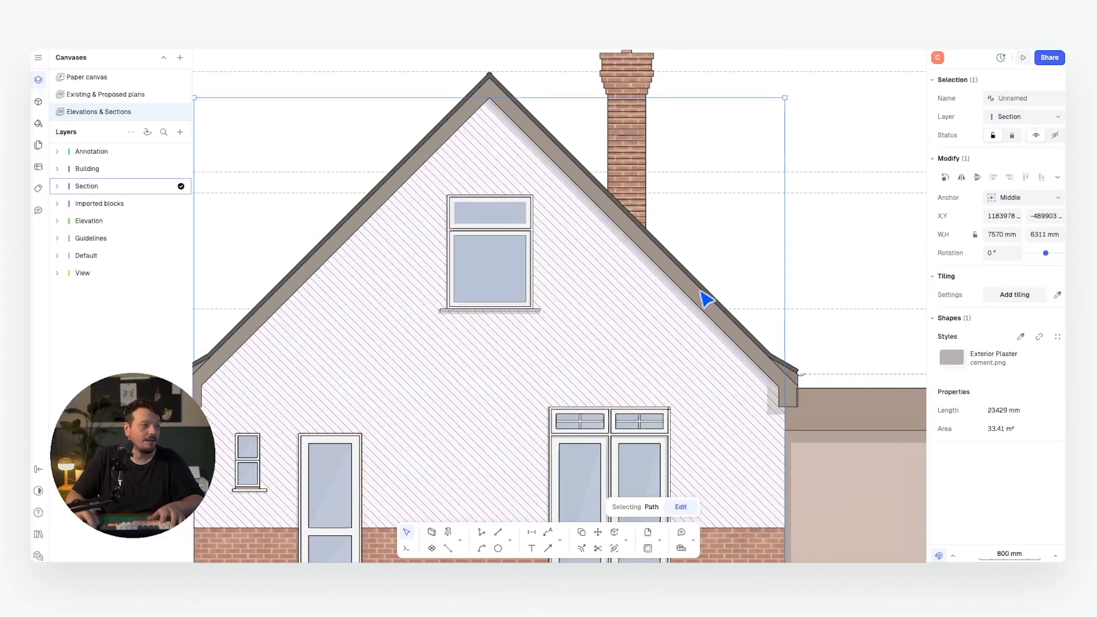
{"action": "key", "text": "Escape"}
{"action": "left_click_drag", "start_coordinate": [208, 321], "coordinate": [560, 190]}
{"action": "key", "text": "c"}
{"action": "left_click", "coordinate": [489, 97]}
{"action": "scroll", "coordinate": [313, 108], "scroll_direction": "down", "scroll_amount": 9}
{"action": "middle_click_drag", "start_coordinate": [748, 117], "coordinate": [377, 122]}
{"action": "scroll", "coordinate": [460, 124], "scroll_direction": "up", "scroll_amount": 1}
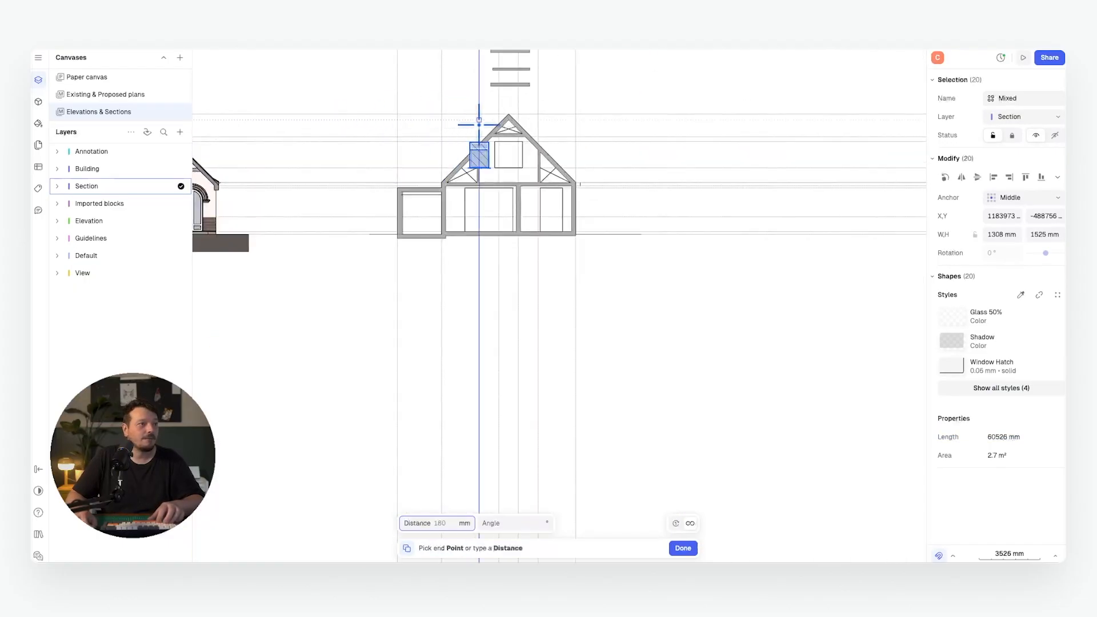
{"action": "scroll", "coordinate": [512, 126], "scroll_direction": "up", "scroll_amount": 8}
{"action": "left_click", "coordinate": [495, 99]}
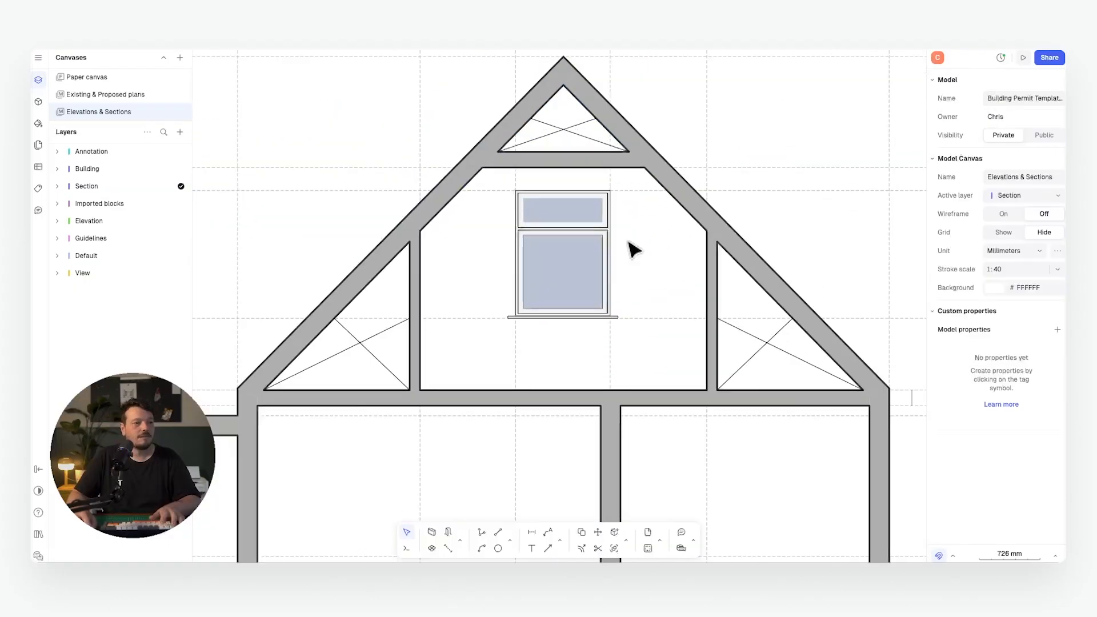
Inspect the section against the floor plans above it to locate the remaining openings
{"action": "scroll", "coordinate": [627, 247], "scroll_direction": "down", "scroll_amount": 6}
{"action": "middle_click_drag", "start_coordinate": [632, 298], "coordinate": [563, 229]}
{"action": "scroll", "coordinate": [582, 197], "scroll_direction": "up", "scroll_amount": 3}
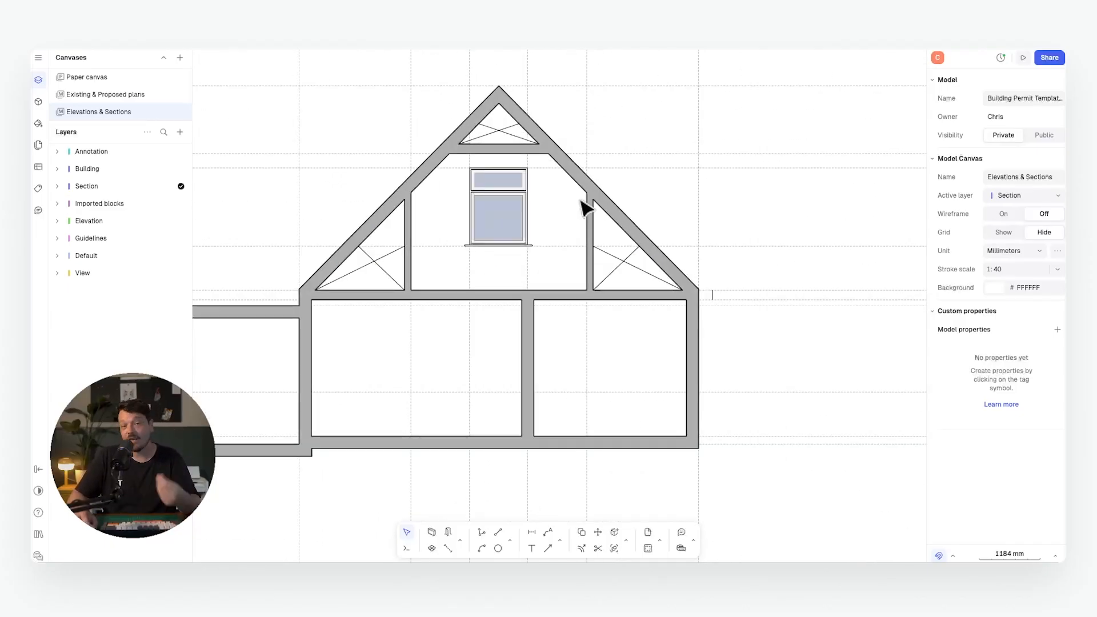
{"action": "scroll", "coordinate": [575, 228], "scroll_direction": "down", "scroll_amount": 10}
{"action": "middle_click_drag", "start_coordinate": [583, 163], "coordinate": [531, 277]}
{"action": "scroll", "coordinate": [521, 270], "scroll_direction": "up", "scroll_amount": 6}
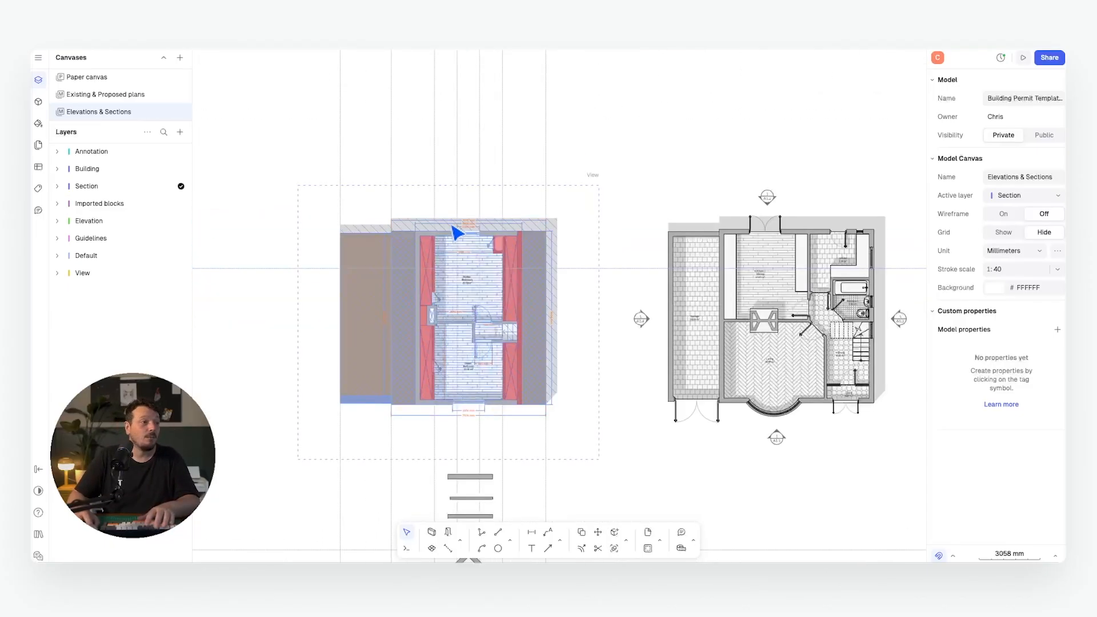
{"action": "scroll", "coordinate": [445, 234], "scroll_direction": "down", "scroll_amount": 9}
{"action": "middle_click_drag", "start_coordinate": [333, 327], "coordinate": [512, 220]}
{"action": "scroll", "coordinate": [588, 166], "scroll_direction": "up", "scroll_amount": 10}
{"action": "scroll", "coordinate": [417, 246], "scroll_direction": "up", "scroll_amount": 5}
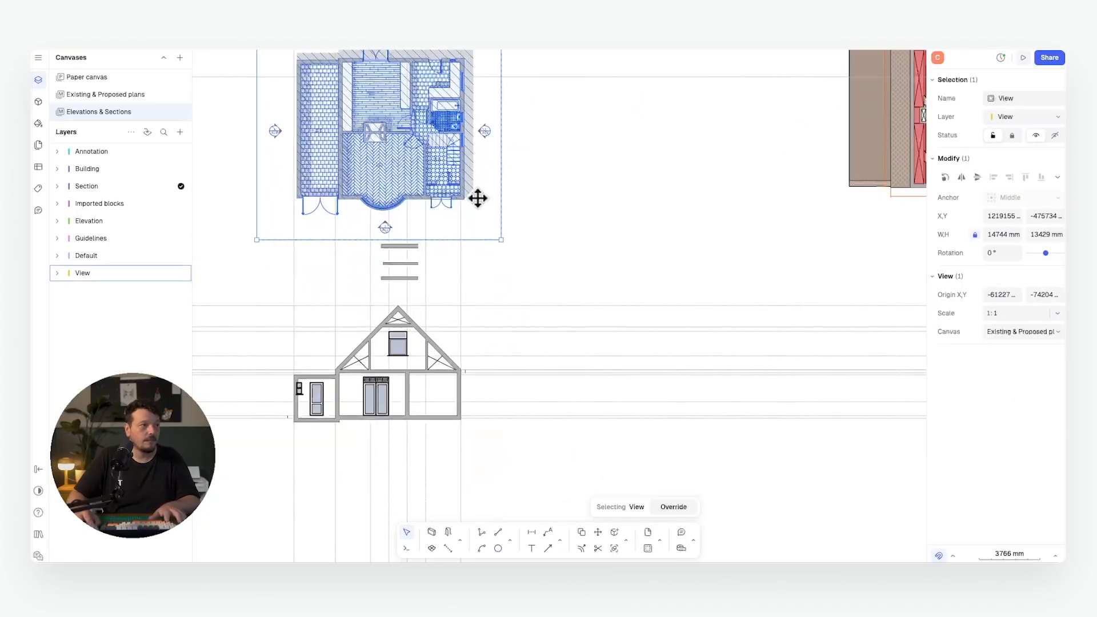
Move the vertical guideline at the kitchen's double doors onto the jamb of that opening in the ground floor plan
{"action": "left_click", "coordinate": [615, 261]}
{"action": "scroll", "coordinate": [312, 396], "scroll_direction": "up", "scroll_amount": 5}
{"action": "middle_click_drag", "start_coordinate": [450, 343], "coordinate": [384, 477]}
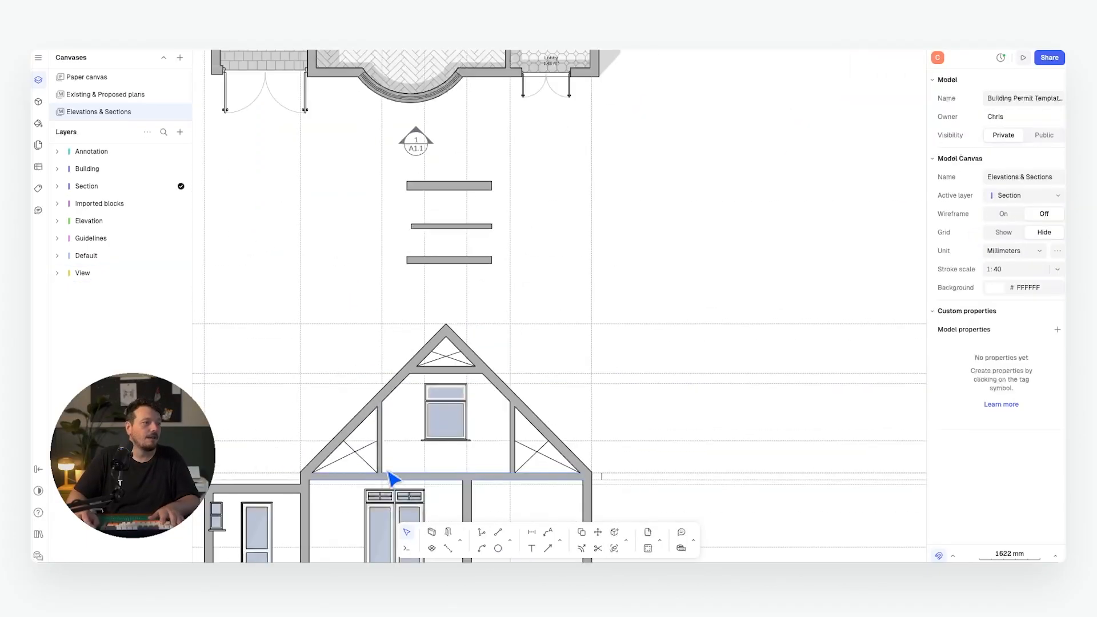
{"action": "scroll", "coordinate": [384, 475], "scroll_direction": "down", "scroll_amount": 6}
{"action": "left_click", "coordinate": [384, 129]}
{"action": "scroll", "coordinate": [392, 360], "scroll_direction": "up", "scroll_amount": 8}
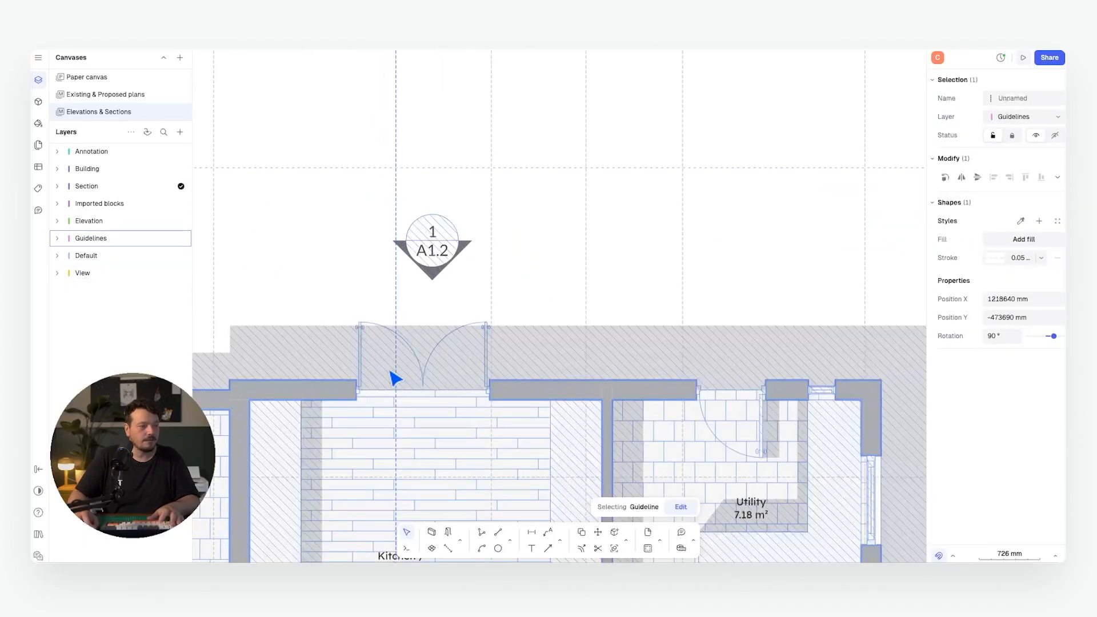
{"action": "key", "text": "m"}
{"action": "left_click", "coordinate": [397, 227]}
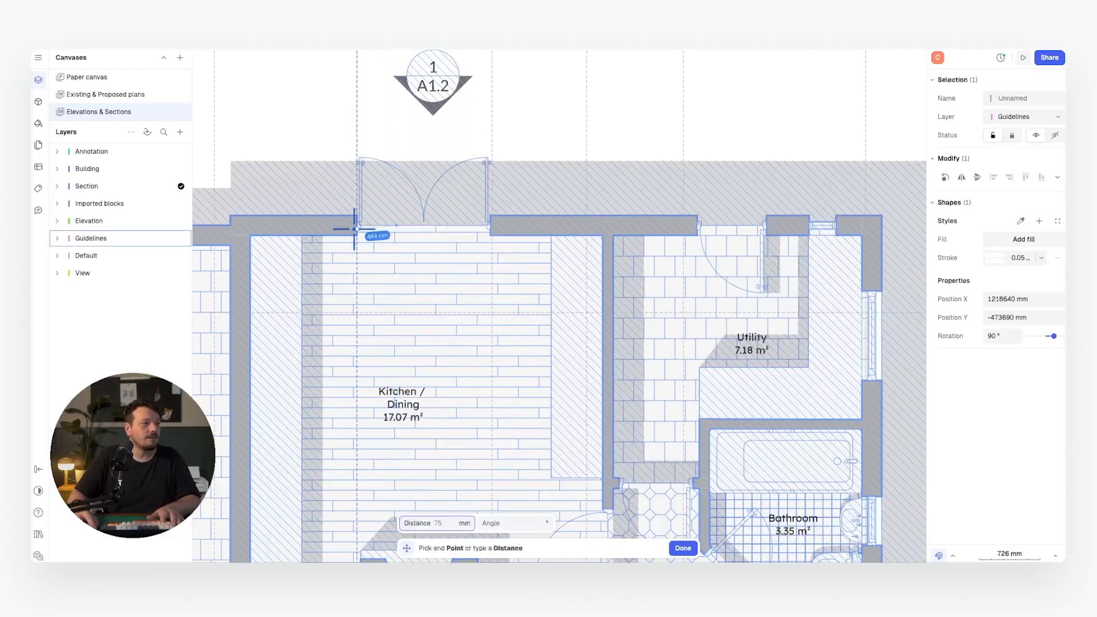
{"action": "left_click", "coordinate": [358, 228]}
Align the double doors in the section with the guidelines of the kitchen door opening
{"action": "left_click", "coordinate": [492, 90]}
{"action": "scroll", "coordinate": [487, 93], "scroll_direction": "down", "scroll_amount": 5}
{"action": "middle_click_drag", "start_coordinate": [458, 360], "coordinate": [419, 213]}
{"action": "scroll", "coordinate": [420, 269], "scroll_direction": "up", "scroll_amount": 3}
{"action": "middle_click_drag", "start_coordinate": [454, 437], "coordinate": [405, 305]}
{"action": "scroll", "coordinate": [406, 304], "scroll_direction": "up", "scroll_amount": 4}
{"action": "left_click_drag", "start_coordinate": [301, 378], "coordinate": [538, 105]}
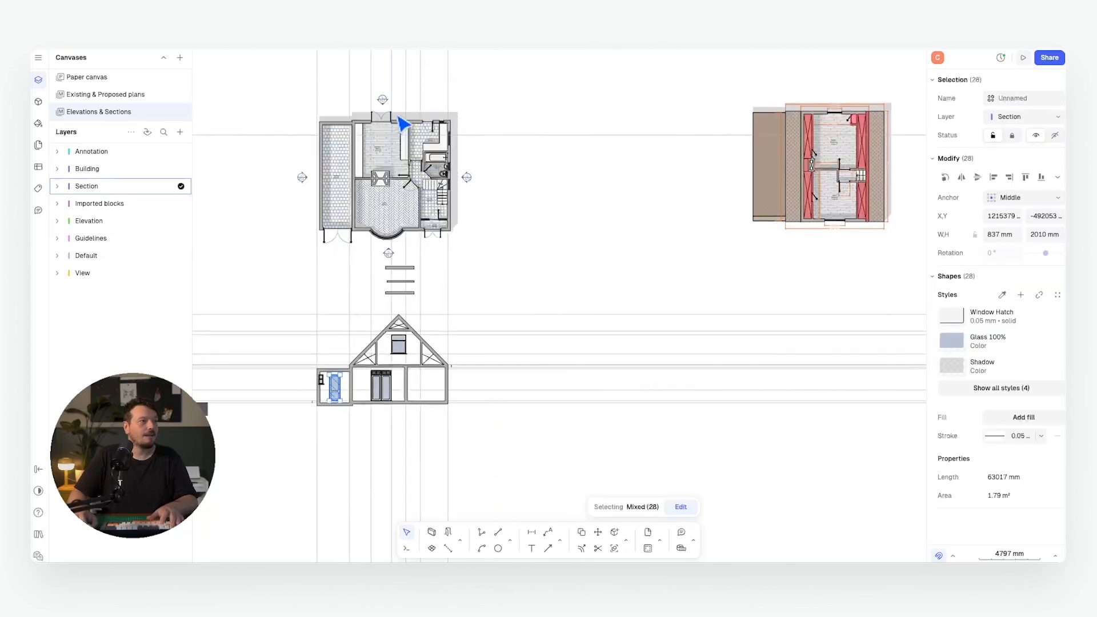
Copy guidelines to the utility door and small window openings, and place the glazed door and small window on them in the section
{"action": "scroll", "coordinate": [400, 112], "scroll_direction": "up", "scroll_amount": 5}
{"action": "left_click", "coordinate": [363, 92]}
{"action": "key", "text": "c"}
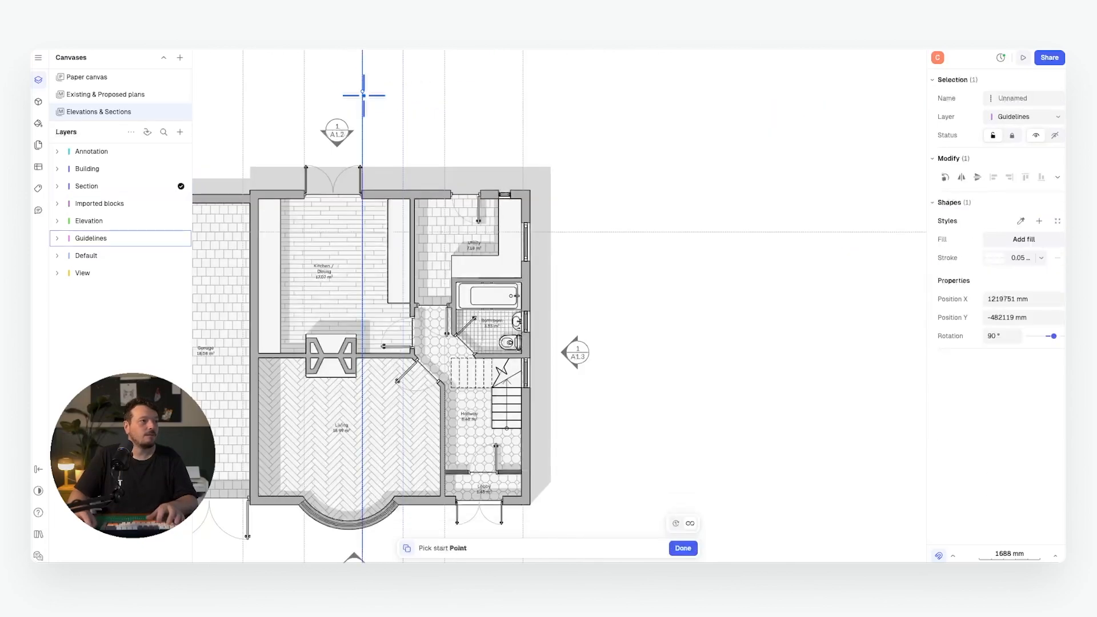
{"action": "scroll", "coordinate": [452, 248], "scroll_direction": "up", "scroll_amount": 5}
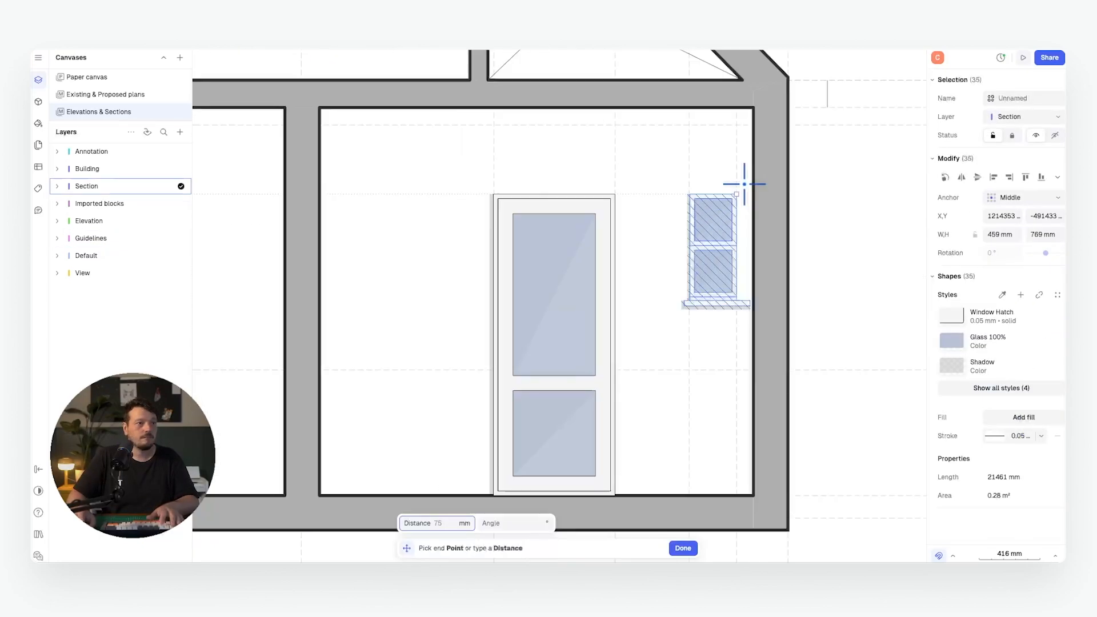
{"action": "key", "text": "Return"}
{"action": "scroll", "coordinate": [680, 236], "scroll_direction": "up", "scroll_amount": 3}
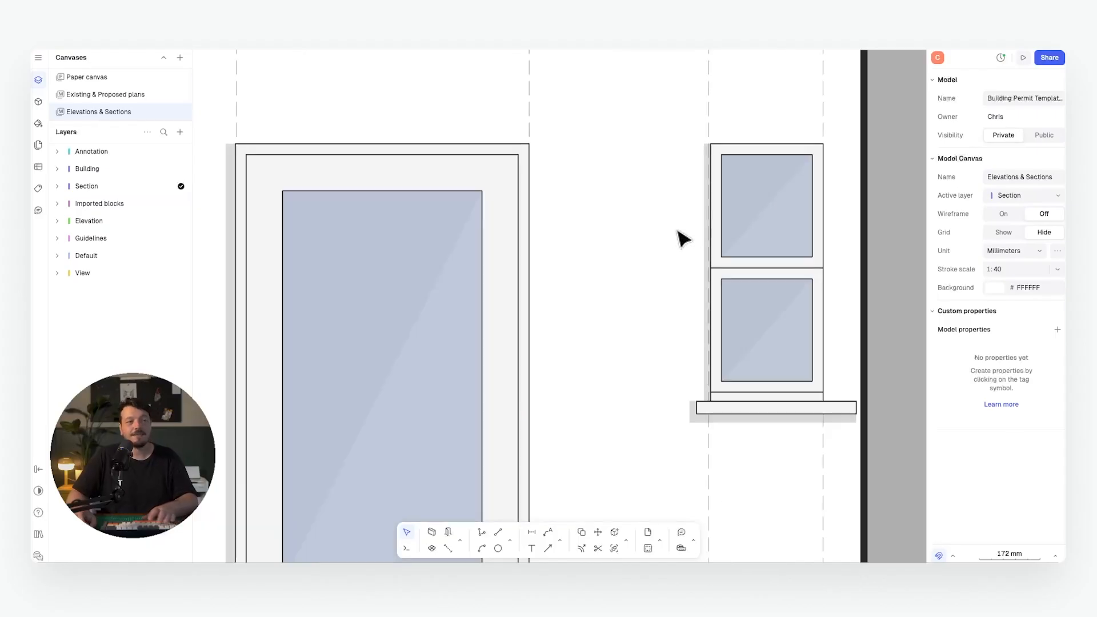
Delete the shadow shapes around the small window, its sill and the glazed door in the section
{"action": "left_click", "coordinate": [759, 372]}
{"action": "left_click", "coordinate": [759, 429]}
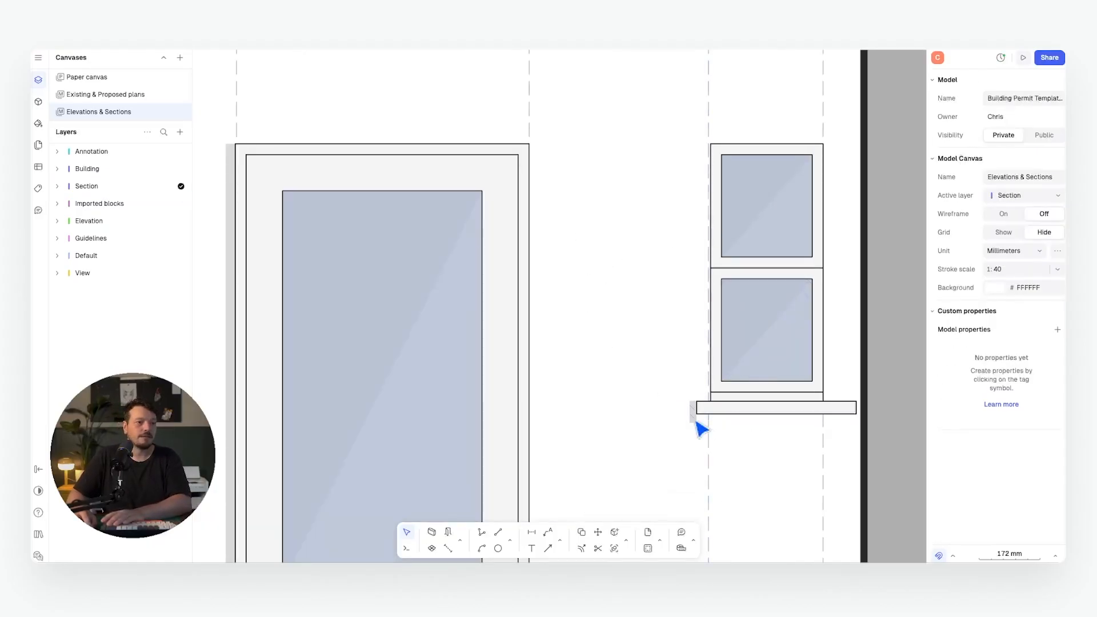
{"action": "scroll", "coordinate": [490, 255], "scroll_direction": "left", "scroll_amount": 3}
{"action": "scroll", "coordinate": [405, 190], "scroll_direction": "down", "scroll_amount": 5}
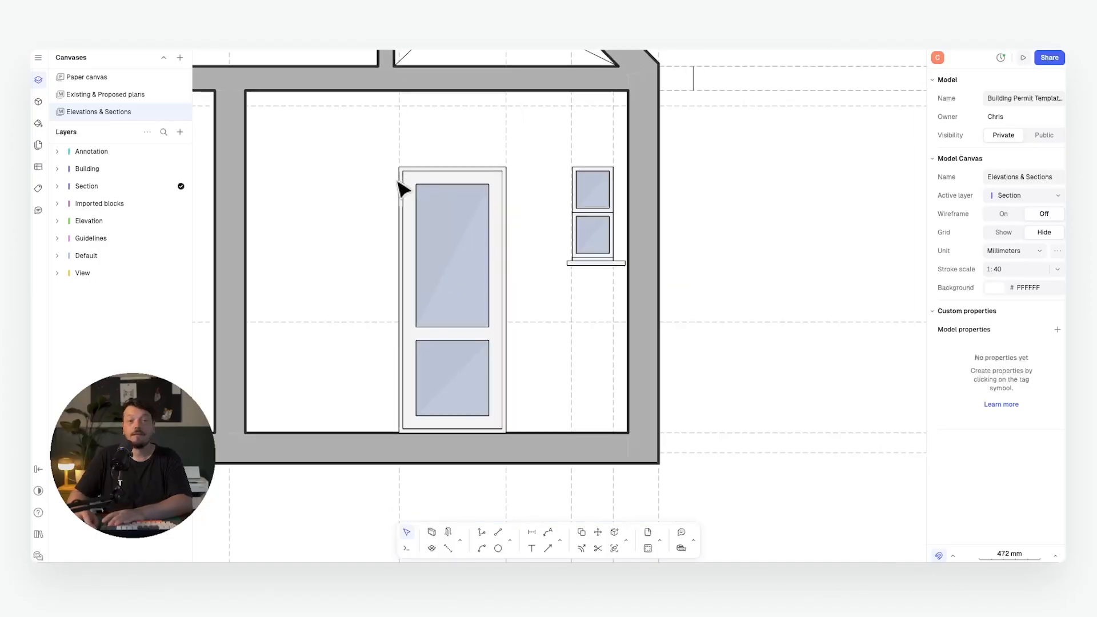
{"action": "left_click", "coordinate": [439, 268]}
{"action": "scroll", "coordinate": [623, 249], "scroll_direction": "up", "scroll_amount": 1}
{"action": "key", "text": "Escape"}
{"action": "scroll", "coordinate": [595, 221], "scroll_direction": "down", "scroll_amount": 3}
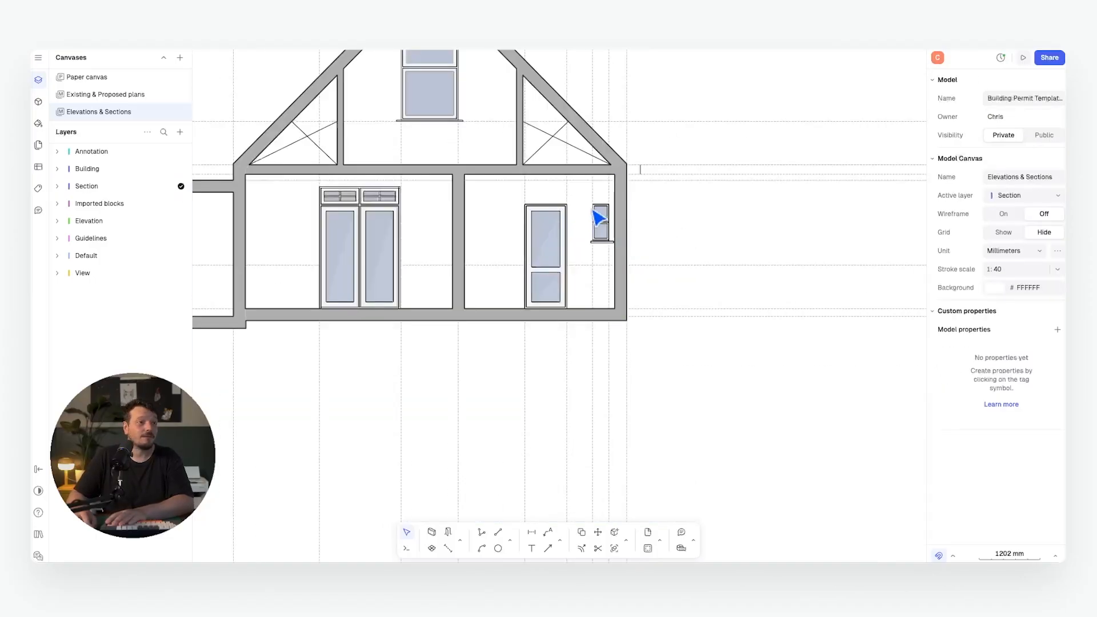
Examine the section and its placed doors and windows against the floor plans above
{"action": "scroll", "coordinate": [588, 238], "scroll_direction": "up", "scroll_amount": 5}
{"action": "scroll", "coordinate": [588, 242], "scroll_direction": "down", "scroll_amount": 6}
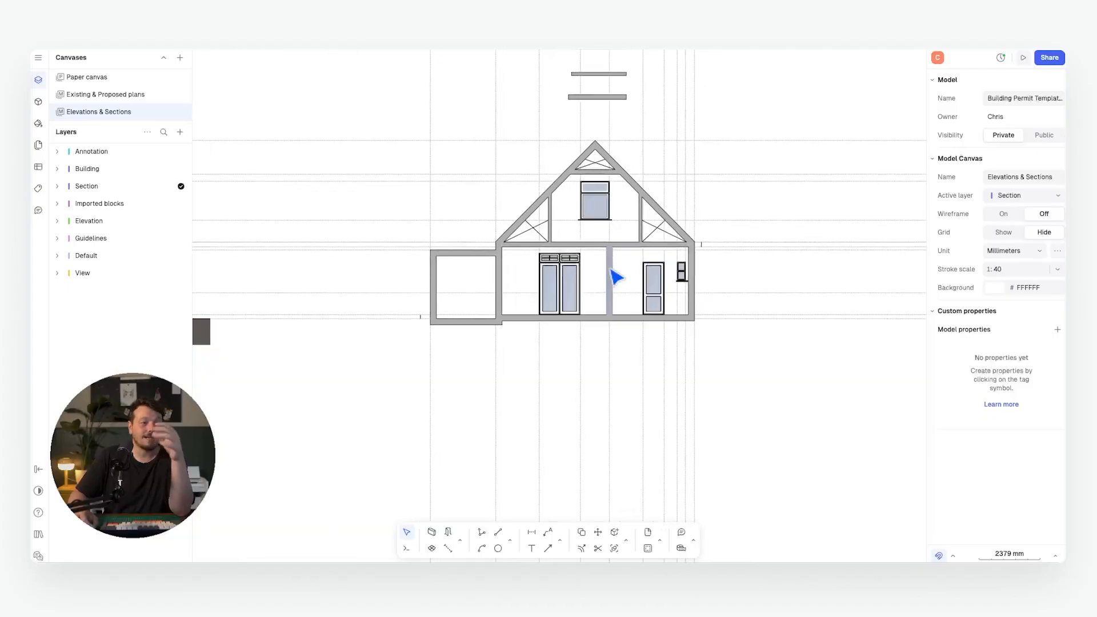
{"action": "scroll", "coordinate": [684, 278], "scroll_direction": "up", "scroll_amount": 4}
{"action": "scroll", "coordinate": [683, 278], "scroll_direction": "down", "scroll_amount": 4}
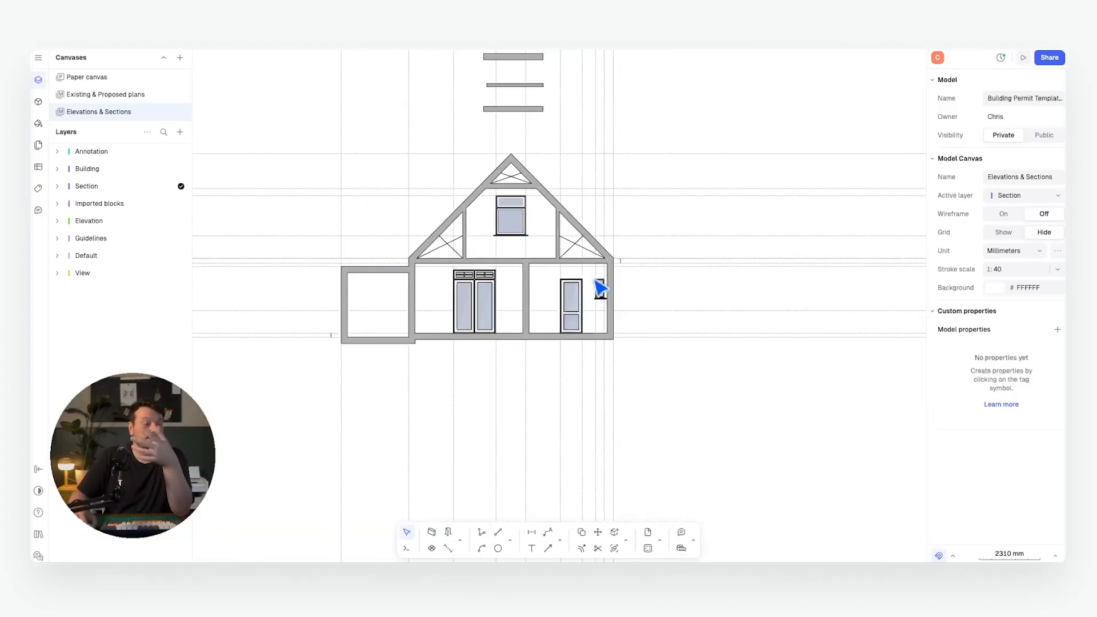
{"action": "scroll", "coordinate": [638, 270], "scroll_direction": "up", "scroll_amount": 4}
{"action": "scroll", "coordinate": [622, 264], "scroll_direction": "down", "scroll_amount": 7}
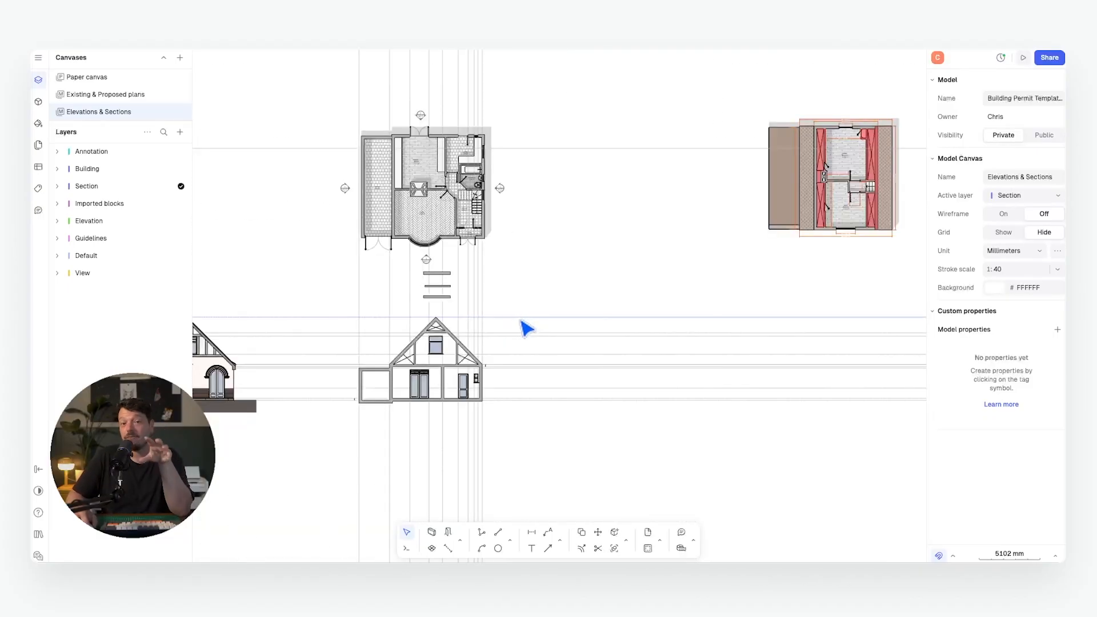
{"action": "scroll", "coordinate": [399, 380], "scroll_direction": "up", "scroll_amount": 3}
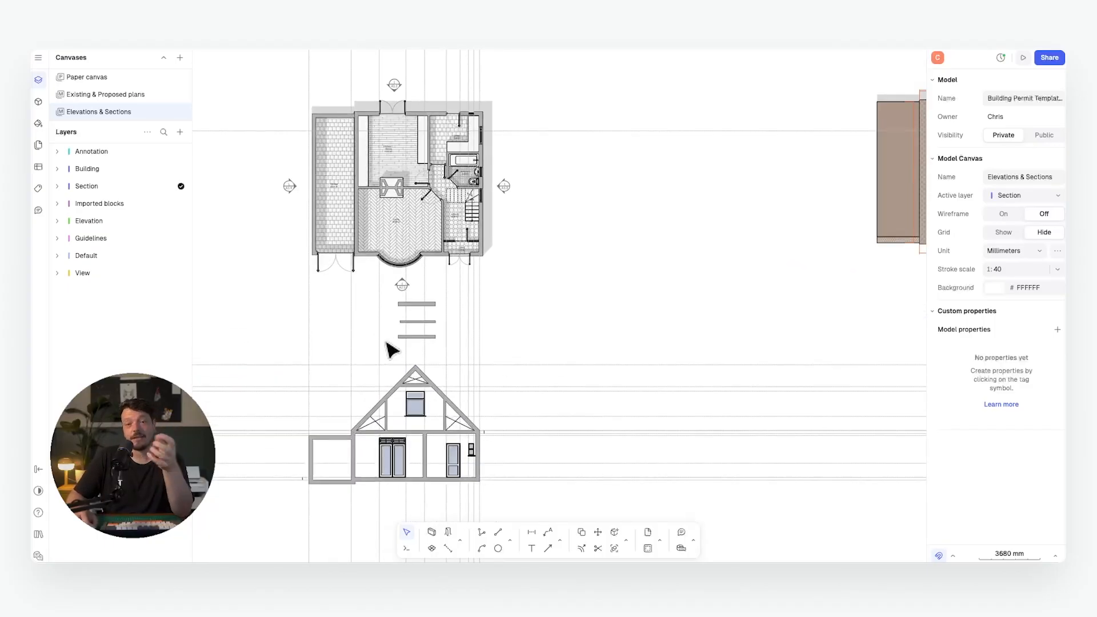
{"action": "scroll", "coordinate": [466, 301], "scroll_direction": "down", "scroll_amount": 1}
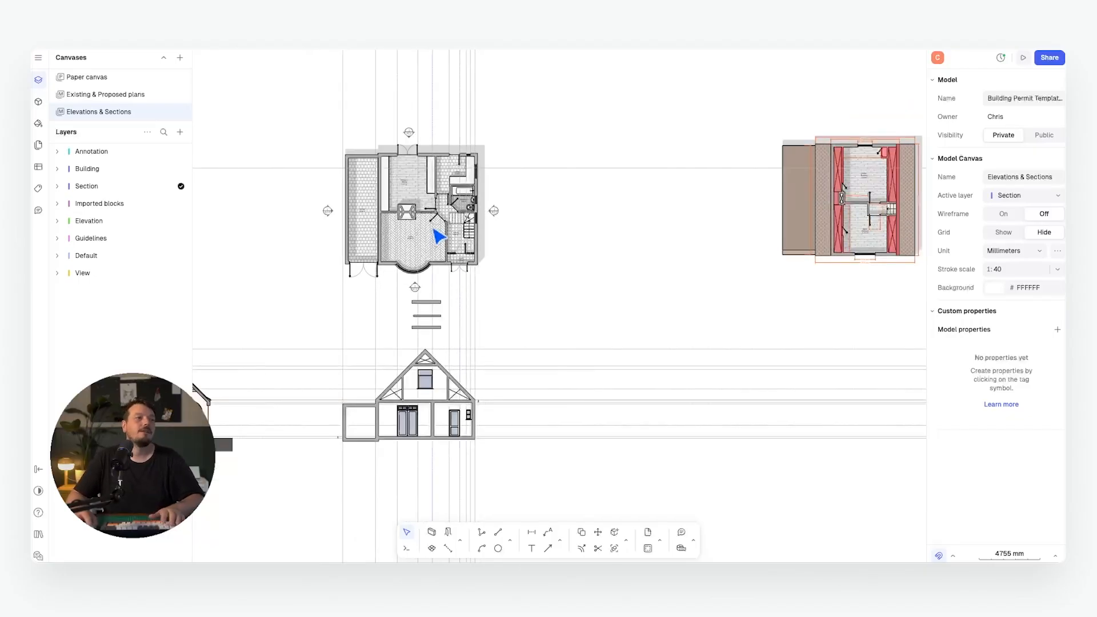
Copy the ground floor plan view into the space before the roof-room plan and rotate the copy 180°
{"action": "mouse_move", "coordinate": [311, 465]}
{"action": "left_mouse_down"}
{"action": "mouse_move", "coordinate": [480, 384]}
{"action": "mouse_move", "coordinate": [502, 334]}
{"action": "left_mouse_up"}
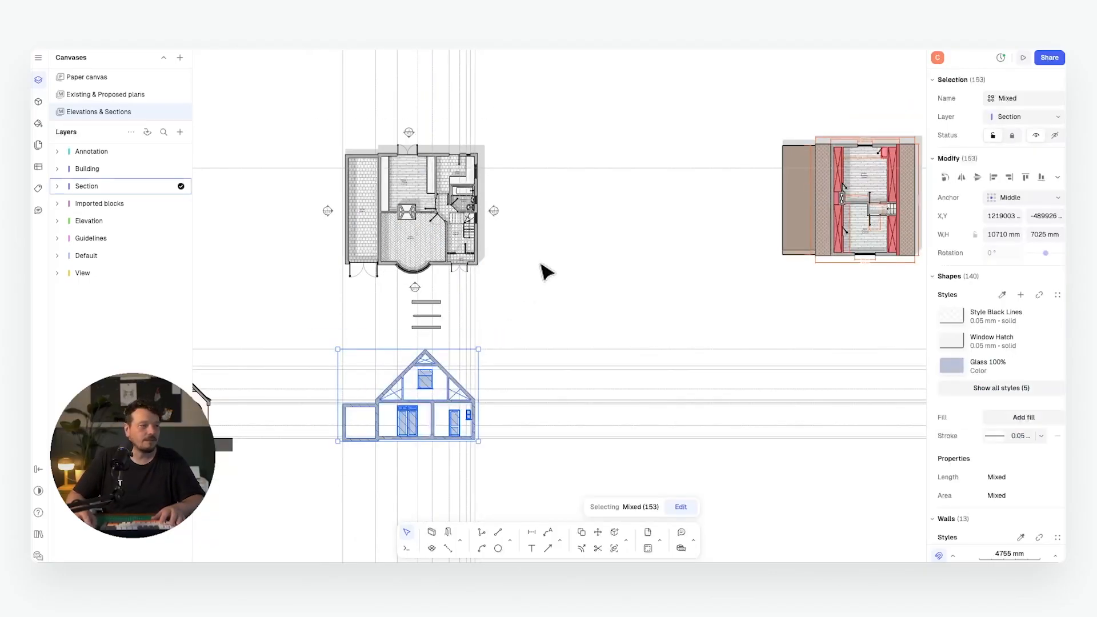
{"action": "left_click", "coordinate": [436, 229]}
{"action": "key", "text": "ctrl+d"}
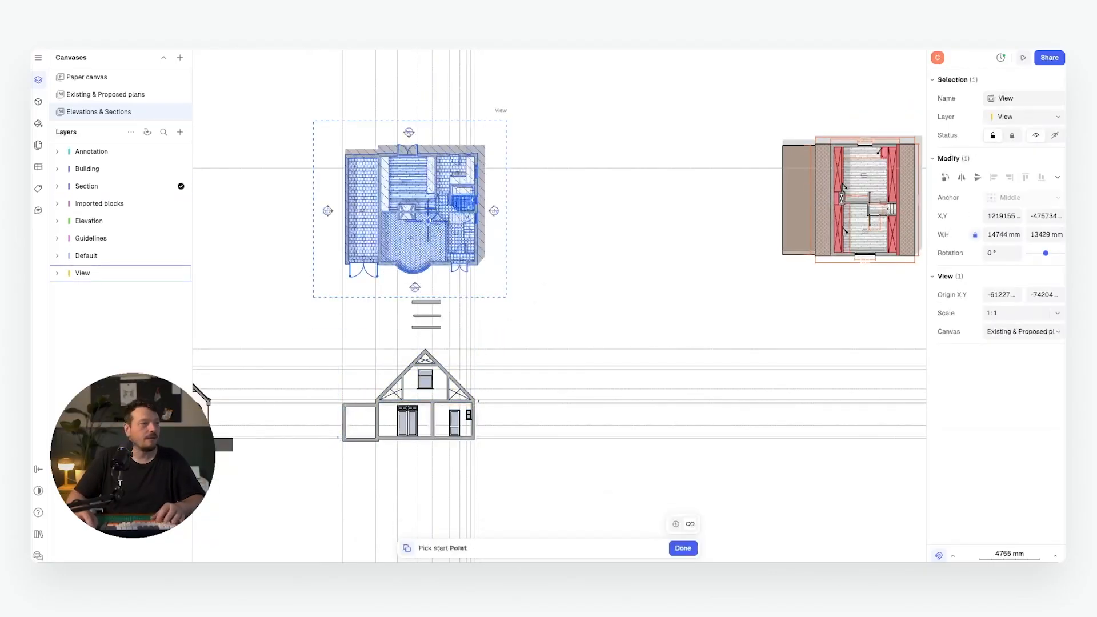
{"action": "left_click", "coordinate": [429, 213]}
{"action": "left_click", "coordinate": [652, 213]}
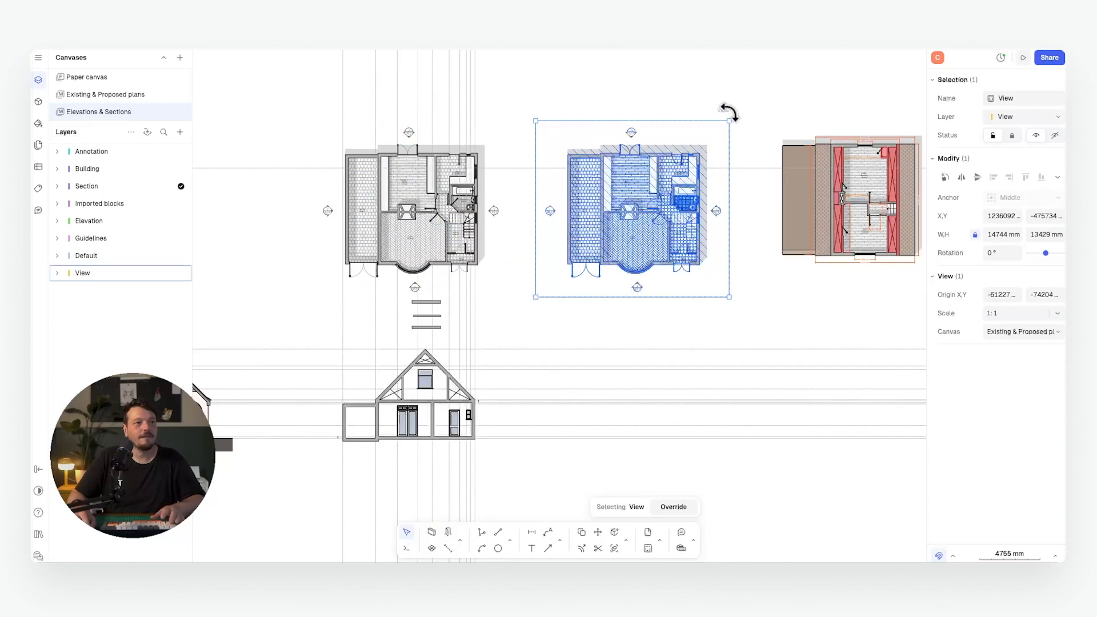
{"action": "left_click_drag", "start_coordinate": [734, 116], "coordinate": [530, 301]}
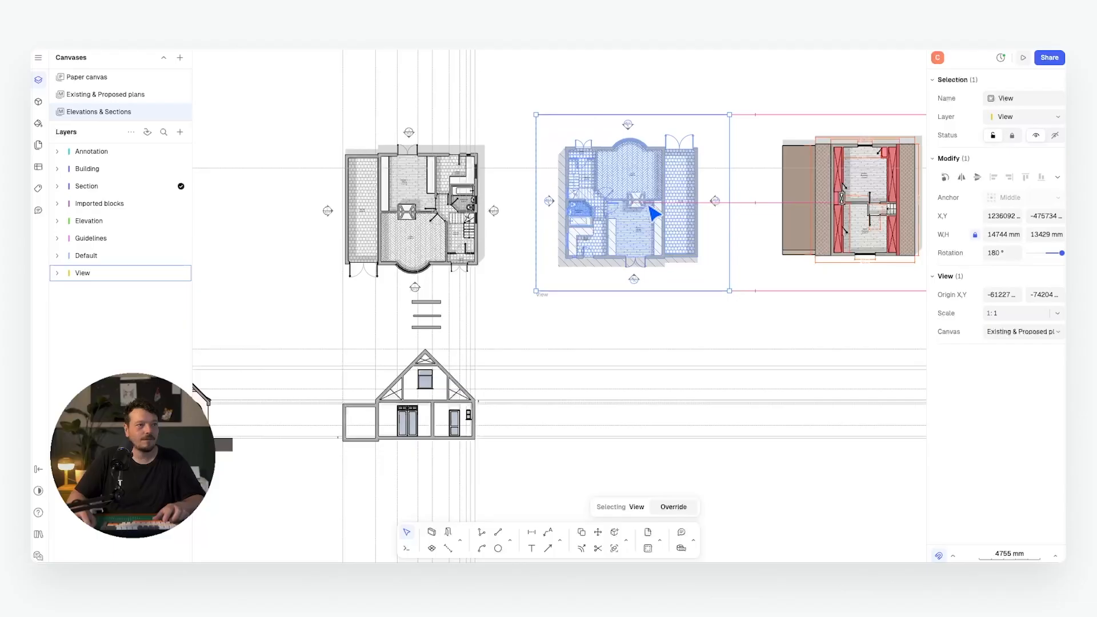
{"action": "left_click", "coordinate": [685, 326]}
Mirror a copy of the complete section about a vertical axis so it sits below the rotated floor plan
{"action": "scroll", "coordinate": [646, 306], "scroll_direction": "right", "scroll_amount": 3}
{"action": "mouse_move", "coordinate": [221, 463]}
{"action": "left_mouse_down"}
{"action": "mouse_move", "coordinate": [416, 355]}
{"action": "mouse_move", "coordinate": [415, 338]}
{"action": "left_mouse_up"}
{"action": "key", "text": "shift+m"}
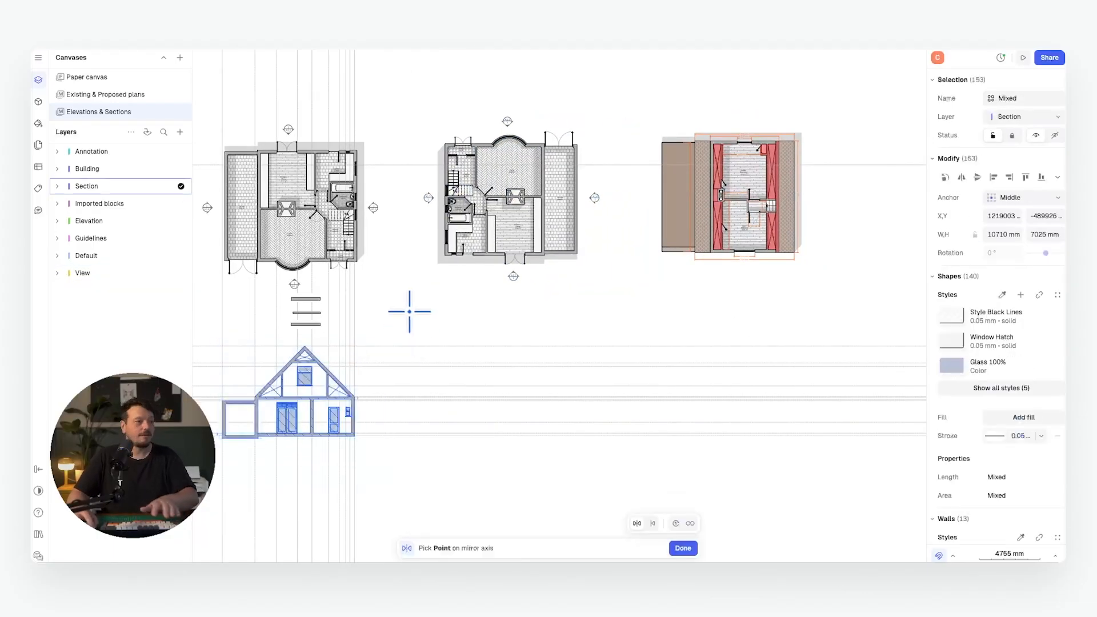
{"action": "left_click", "coordinate": [409, 311]}
{"action": "left_click", "coordinate": [413, 456]}
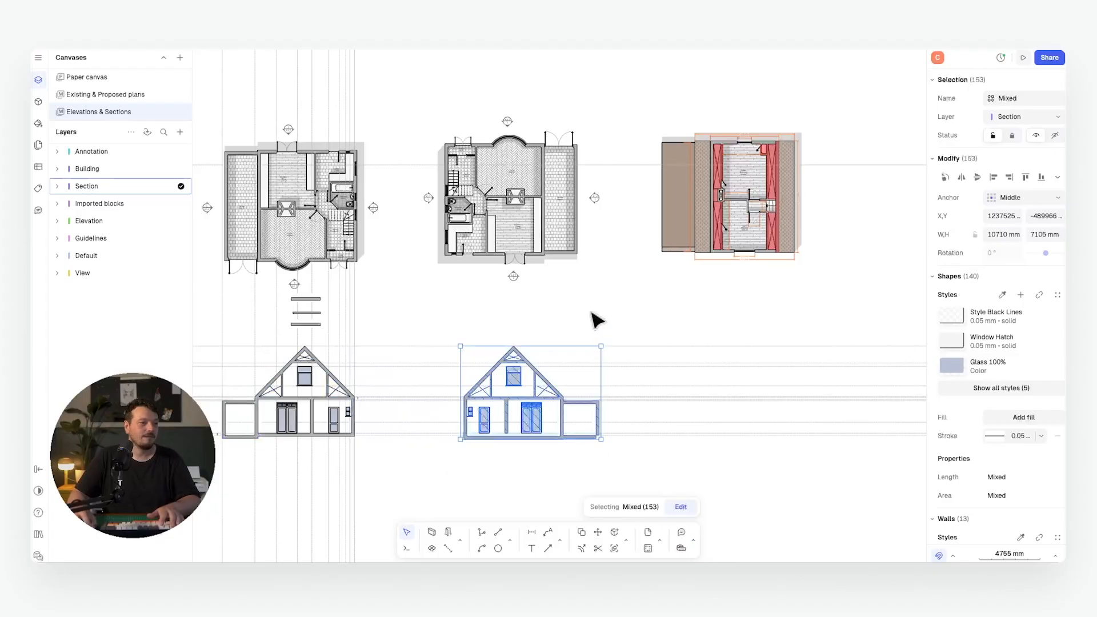
Copy the vertical guideline at the original house's outer wall to the matching outer wall of the rotated floor plan
{"action": "left_click", "coordinate": [396, 329]}
{"action": "left_click", "coordinate": [356, 323]}
{"action": "key", "text": "m"}
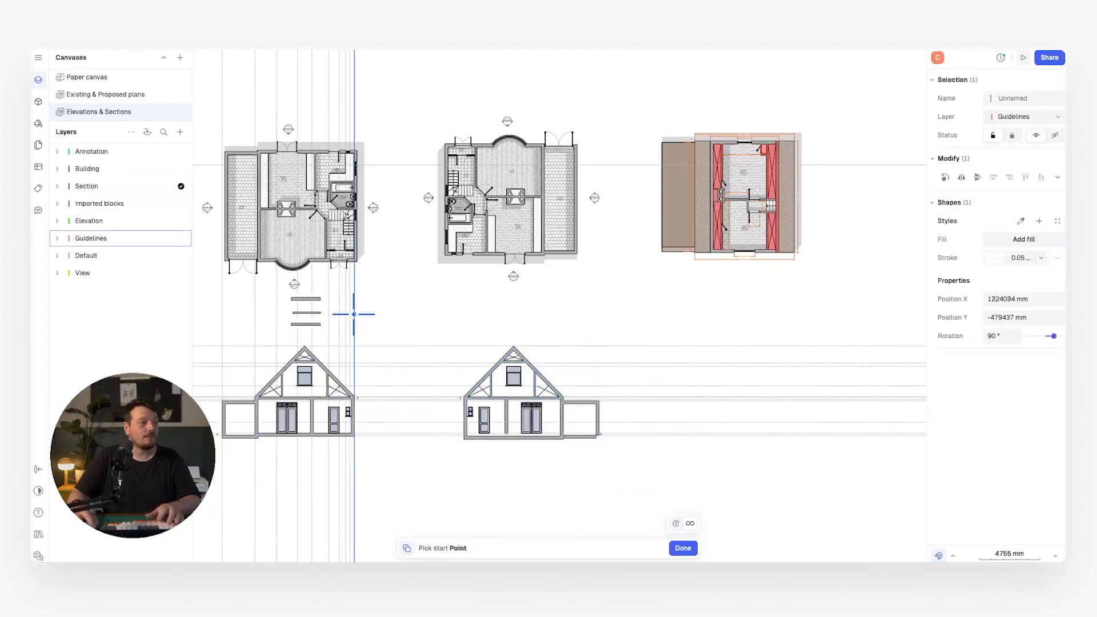
{"action": "left_click", "coordinate": [355, 315]}
{"action": "scroll", "coordinate": [448, 251], "scroll_direction": "up", "scroll_amount": 5}
{"action": "scroll", "coordinate": [436, 243], "scroll_direction": "down", "scroll_amount": 3}
{"action": "left_click", "coordinate": [392, 164]}
Align the mirrored section's outer wall with the copied vertical guideline
{"action": "scroll", "coordinate": [392, 164], "scroll_direction": "down", "scroll_amount": 5}
{"action": "left_click_drag", "start_coordinate": [404, 394], "coordinate": [623, 295]}
{"action": "scroll", "coordinate": [441, 343], "scroll_direction": "up", "scroll_amount": 5}
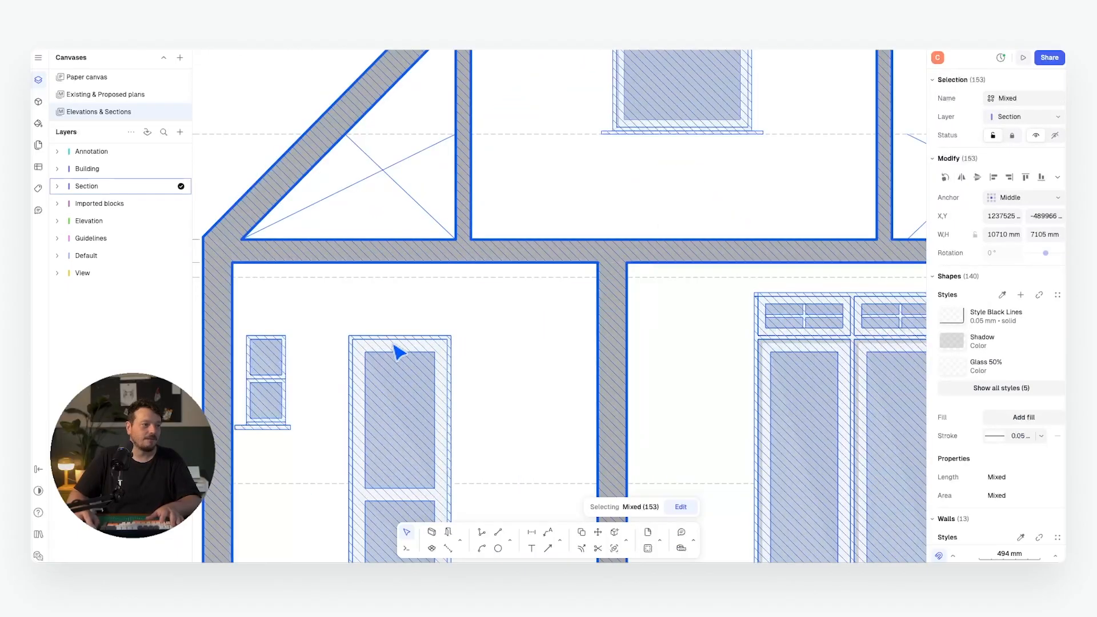
{"action": "left_click_drag", "start_coordinate": [523, 275], "coordinate": [458, 274]}
{"action": "scroll", "coordinate": [476, 338], "scroll_direction": "down", "scroll_amount": 3}
{"action": "key", "text": "Escape"}
Extend the garage floor slab under its outer wall and adjust the partition wall's lower end in the mirrored section
{"action": "scroll", "coordinate": [591, 311], "scroll_direction": "up", "scroll_amount": 5}
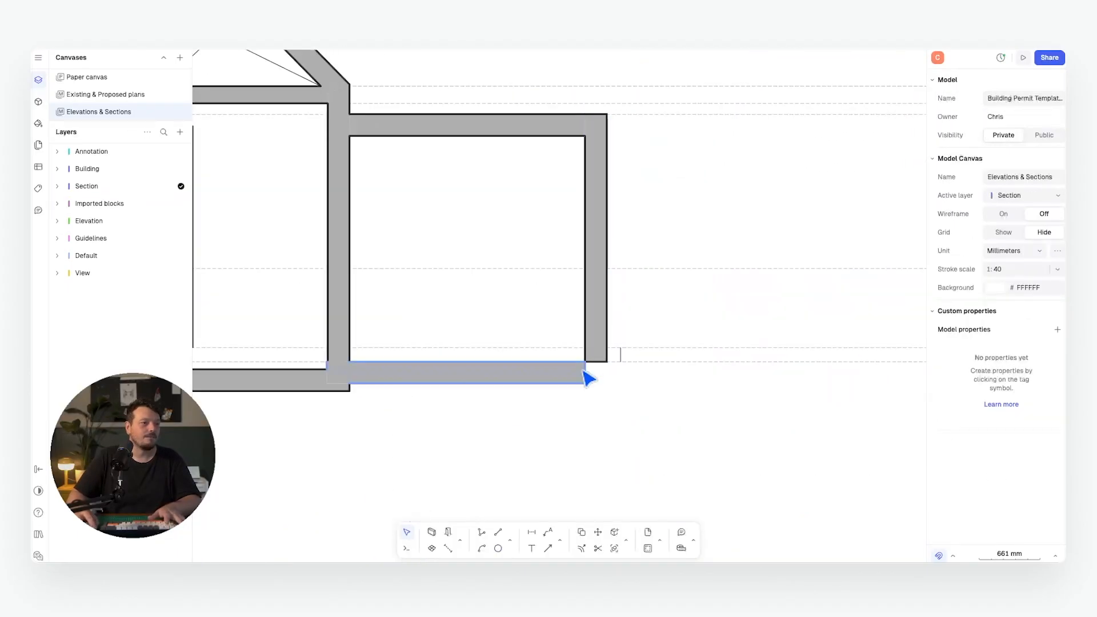
{"action": "left_click", "coordinate": [582, 372]}
{"action": "scroll", "coordinate": [585, 381], "scroll_direction": "down", "scroll_amount": 4}
{"action": "left_click", "coordinate": [438, 440]}
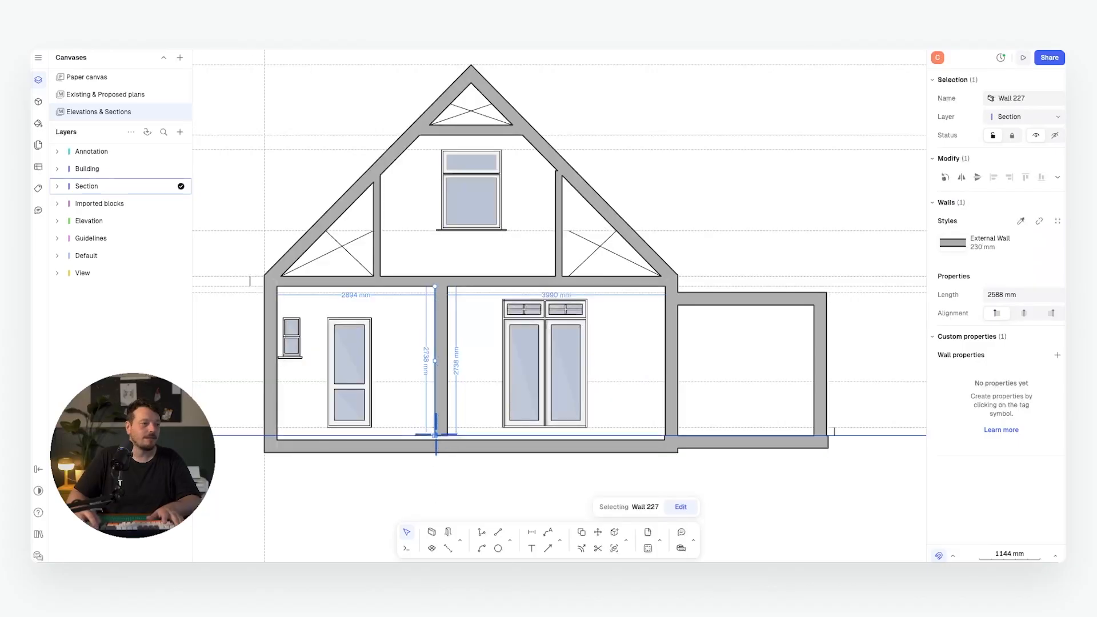
{"action": "key", "text": "Escape"}
{"action": "left_click", "coordinate": [580, 450]}
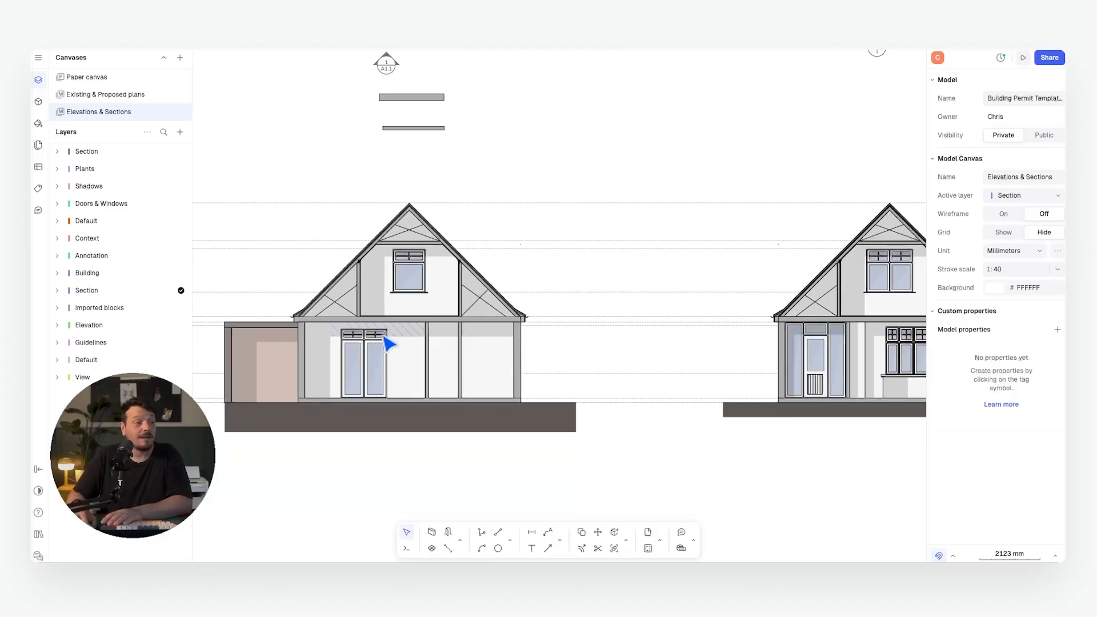
Examine the fills, shadows, windows and doors of both rendered sections and compare them with the rendered elevations
{"action": "scroll", "coordinate": [400, 338], "scroll_direction": "left", "scroll_amount": 5}
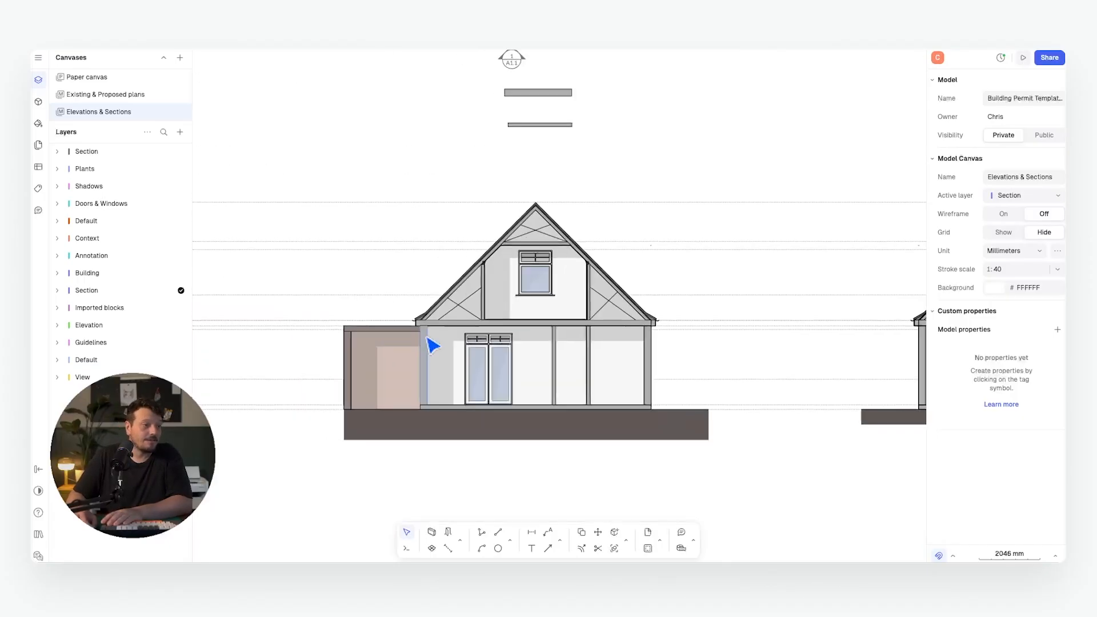
{"action": "scroll", "coordinate": [434, 349], "scroll_direction": "up", "scroll_amount": 3}
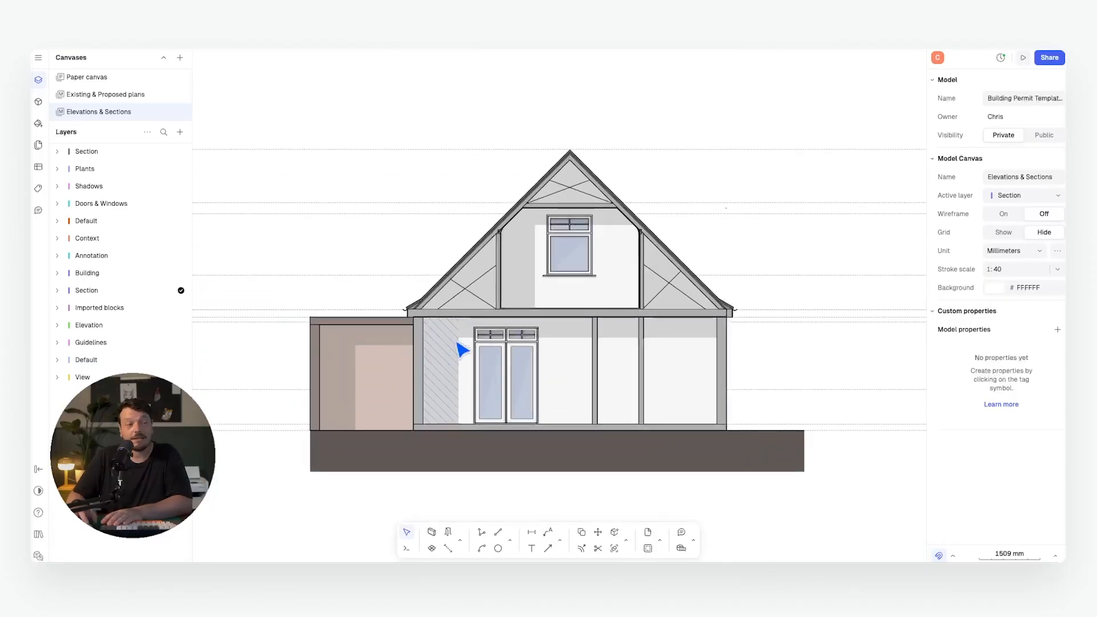
{"action": "left_click", "coordinate": [595, 301]}
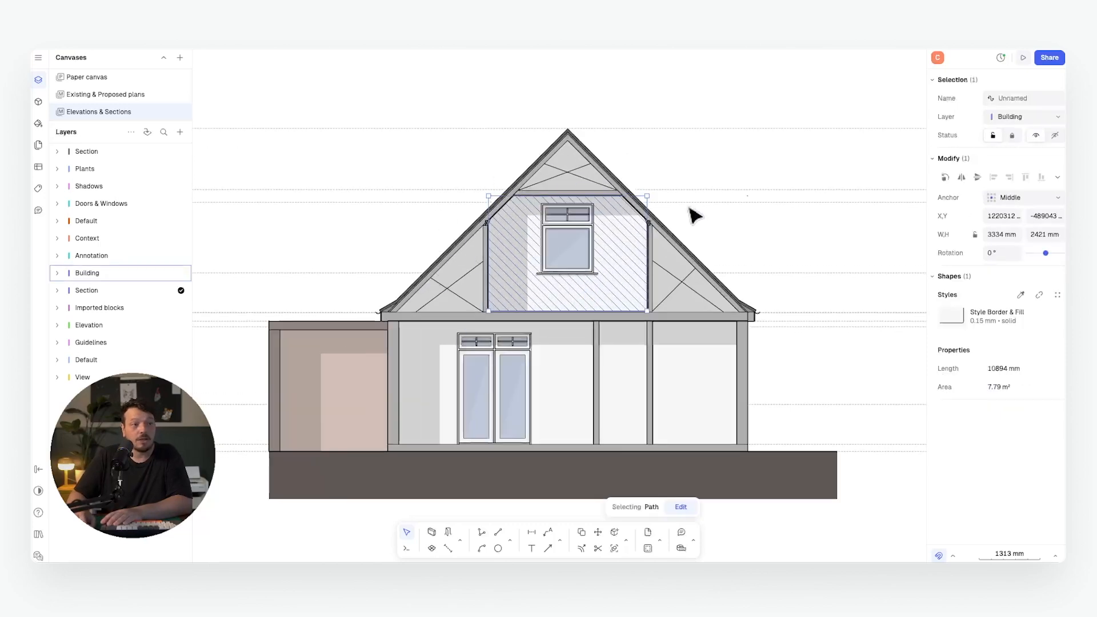
{"action": "scroll", "coordinate": [558, 276], "scroll_direction": "up", "scroll_amount": 3}
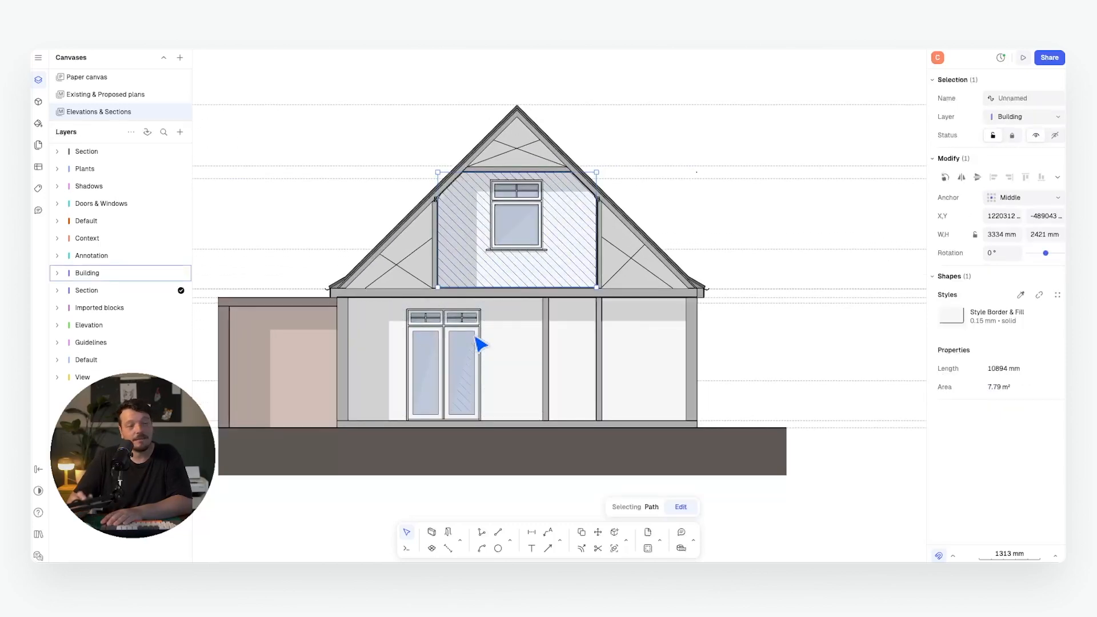
{"action": "scroll", "coordinate": [483, 343], "scroll_direction": "down", "scroll_amount": 1}
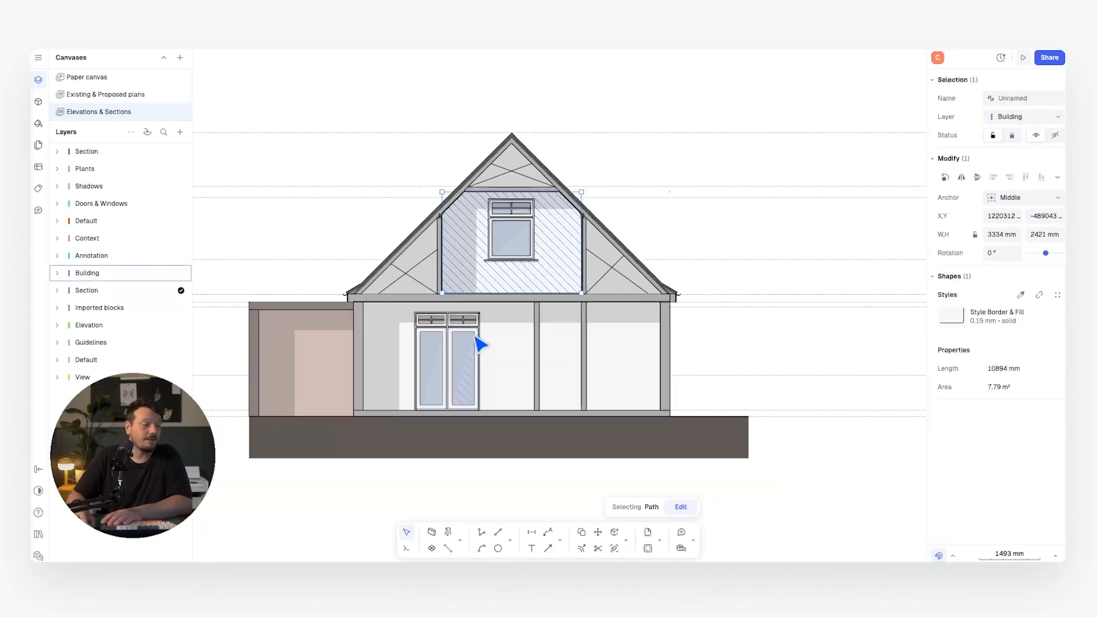
{"action": "scroll", "coordinate": [551, 396], "scroll_direction": "right", "scroll_amount": 5}
{"action": "scroll", "coordinate": [502, 379], "scroll_direction": "right", "scroll_amount": 8}
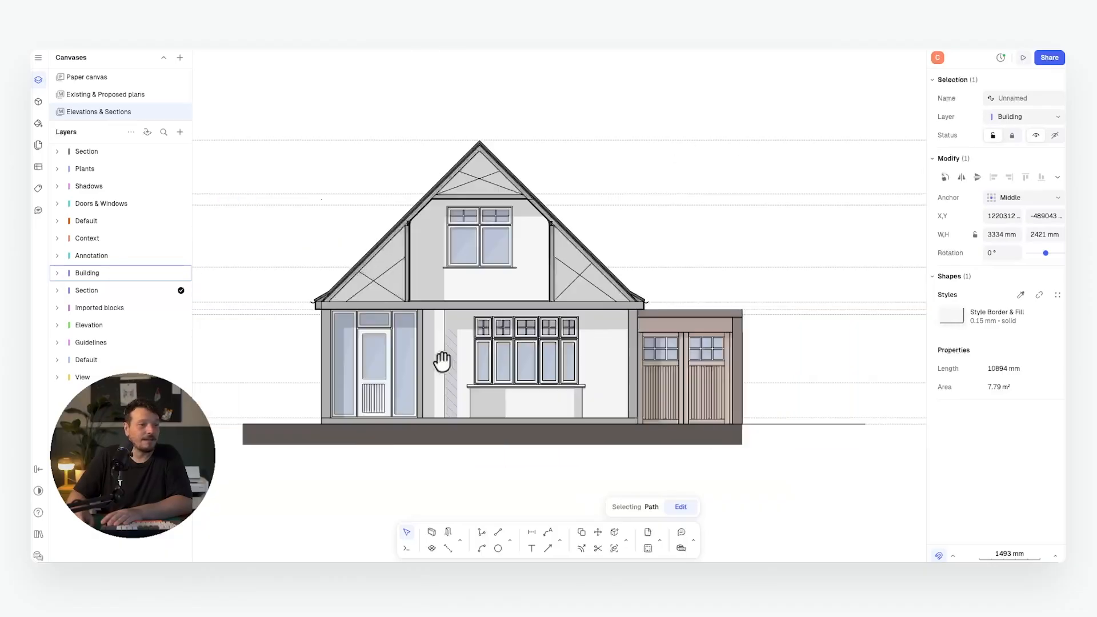
{"action": "scroll", "coordinate": [342, 371], "scroll_direction": "left", "scroll_amount": 3}
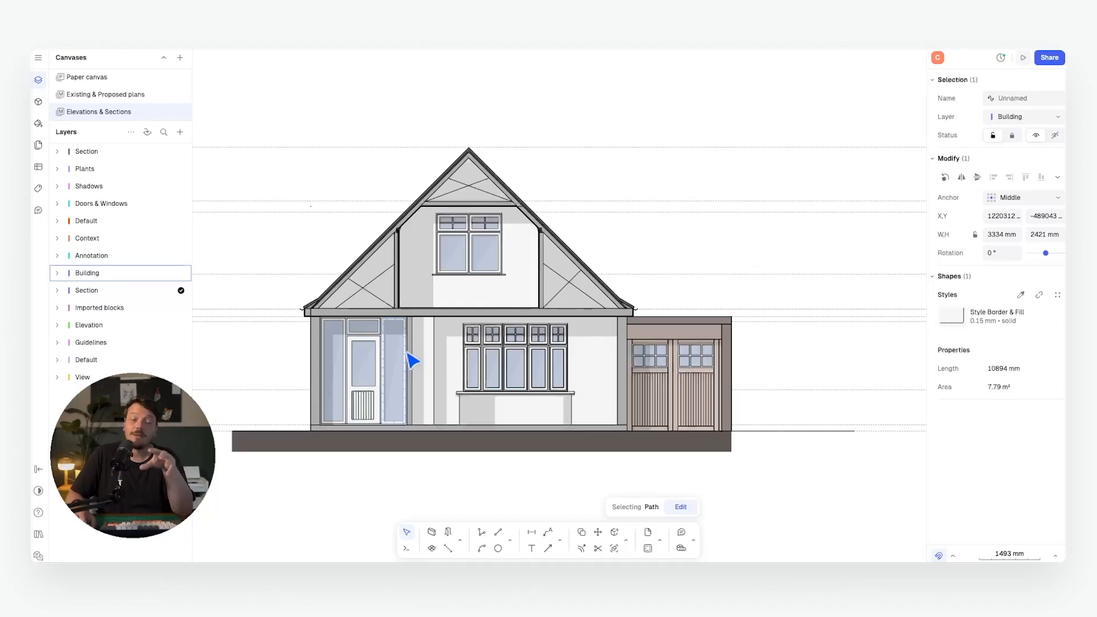
{"action": "scroll", "coordinate": [411, 361], "scroll_direction": "down", "scroll_amount": 3}
{"action": "scroll", "coordinate": [497, 360], "scroll_direction": "left", "scroll_amount": 10}
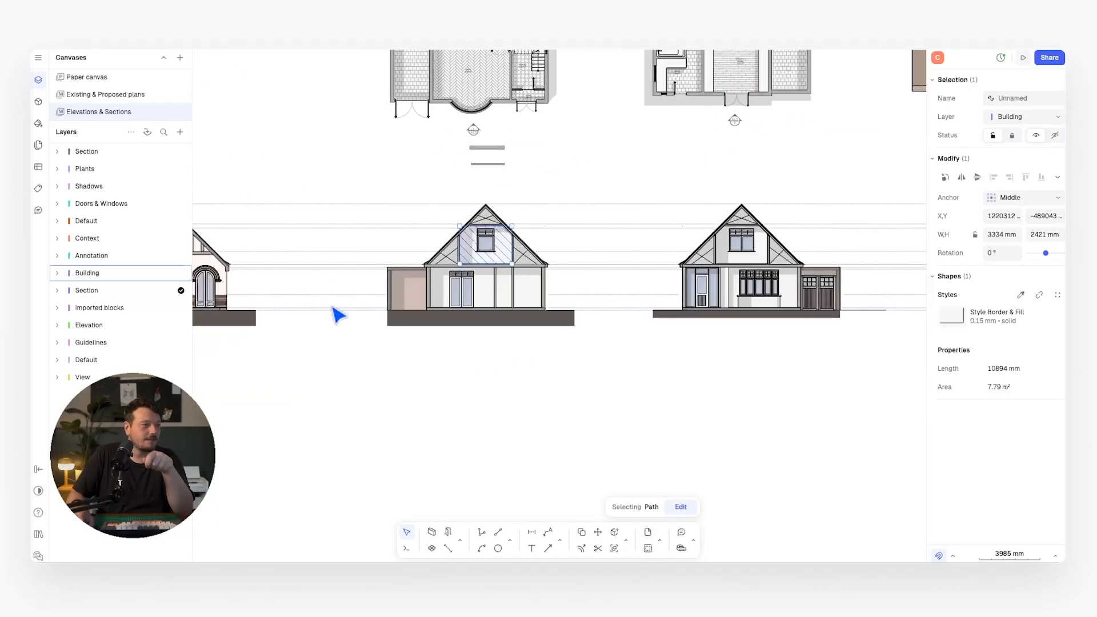
{"action": "scroll", "coordinate": [531, 319], "scroll_direction": "left", "scroll_amount": 5}
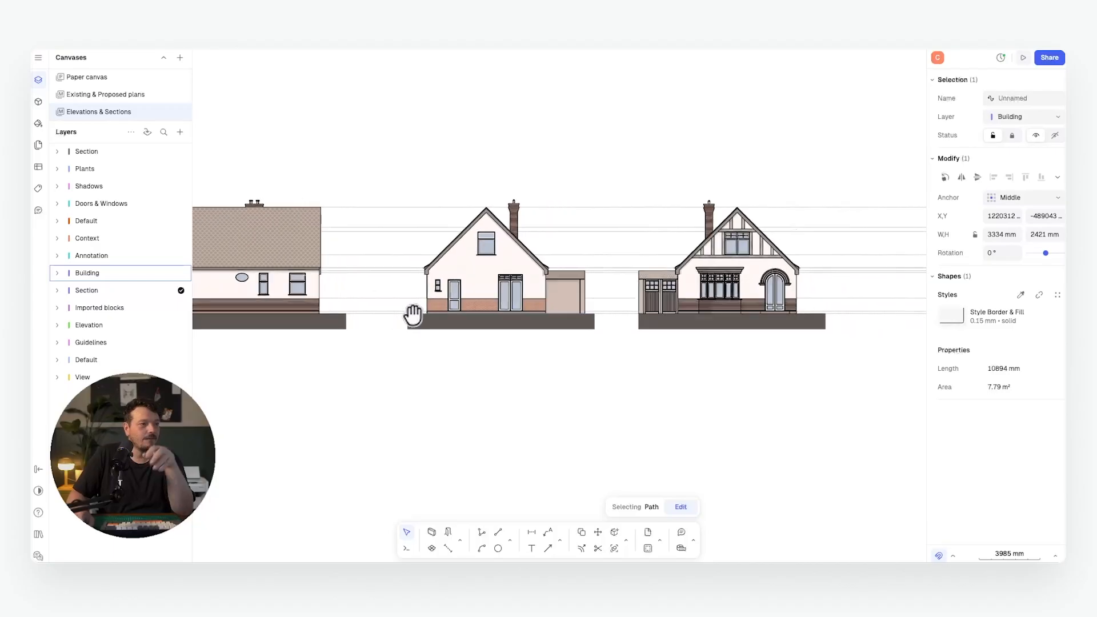
Override the ground-floor plan view above the sections and reframe its contents onto the furnished proposed upper-floor plan
{"action": "scroll", "coordinate": [381, 297], "scroll_direction": "right", "scroll_amount": 12}
{"action": "left_click", "coordinate": [572, 364]}
{"action": "middle_click_drag", "start_coordinate": [575, 317], "coordinate": [528, 427]}
{"action": "scroll", "coordinate": [535, 437], "scroll_direction": "left", "scroll_amount": 4}
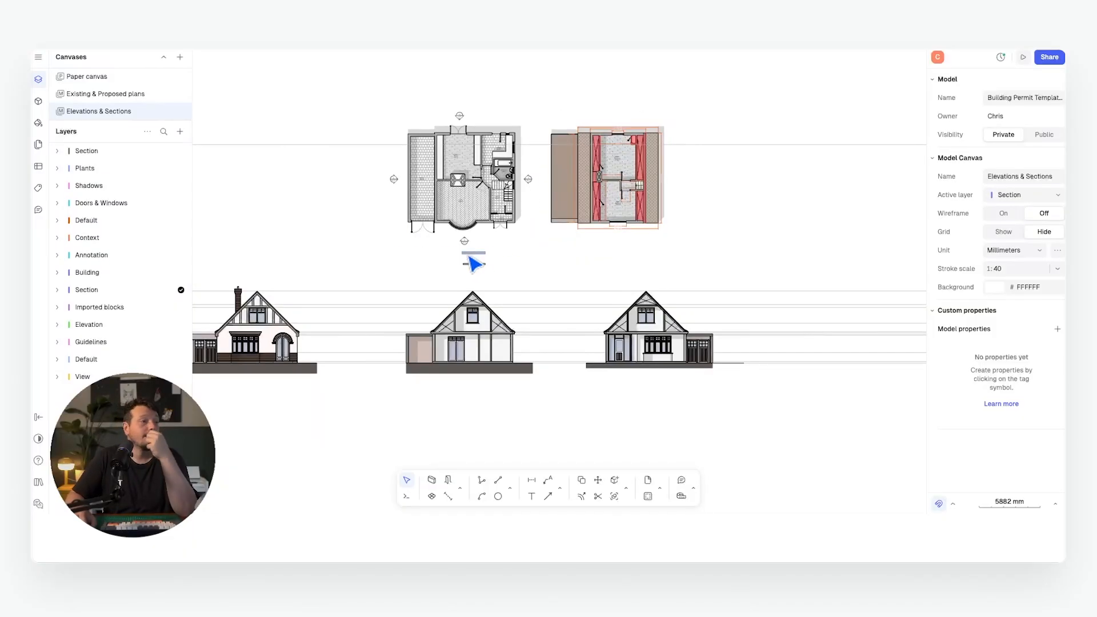
{"action": "left_click", "coordinate": [461, 187]}
{"action": "left_click", "coordinate": [479, 184]}
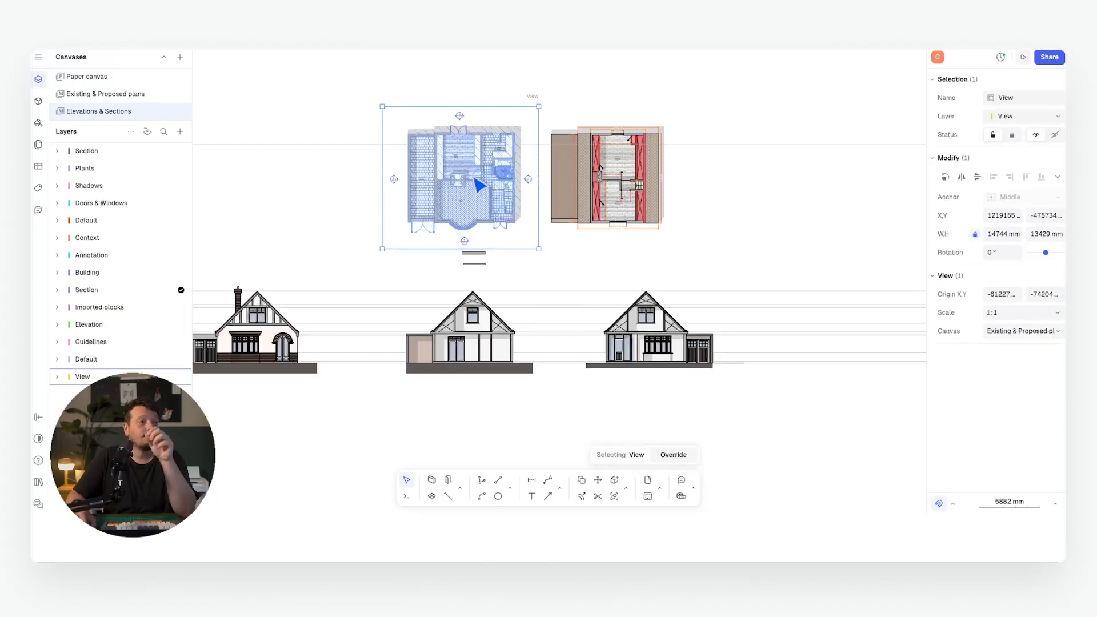
{"action": "double_click", "coordinate": [478, 184]}
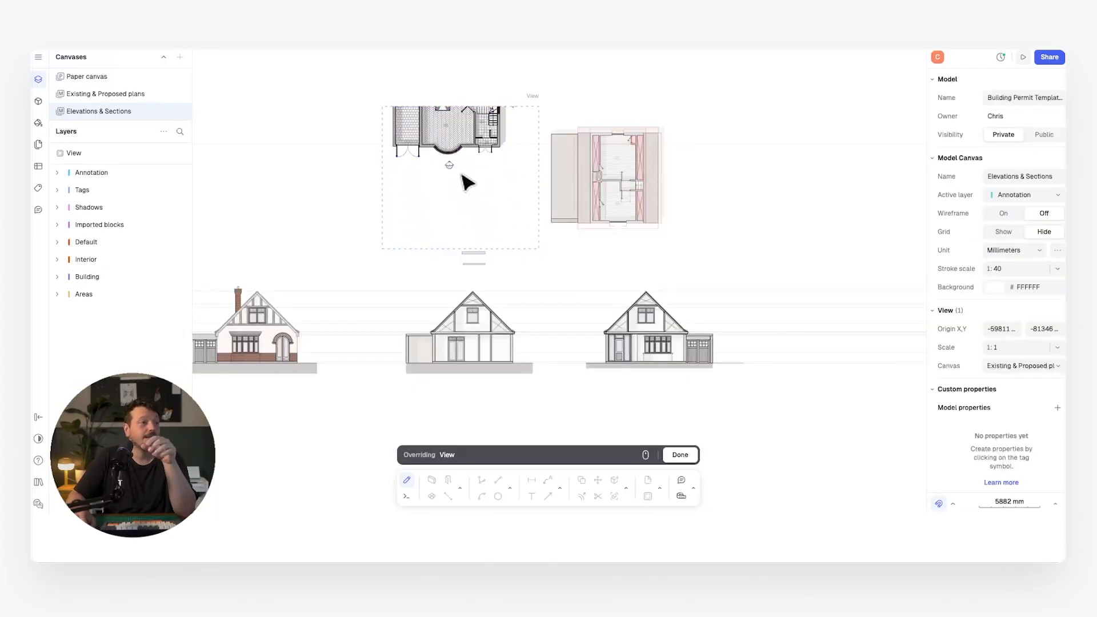
{"action": "scroll", "coordinate": [490, 203], "scroll_direction": "up", "scroll_amount": 5}
{"action": "scroll", "coordinate": [447, 185], "scroll_direction": "down", "scroll_amount": 3}
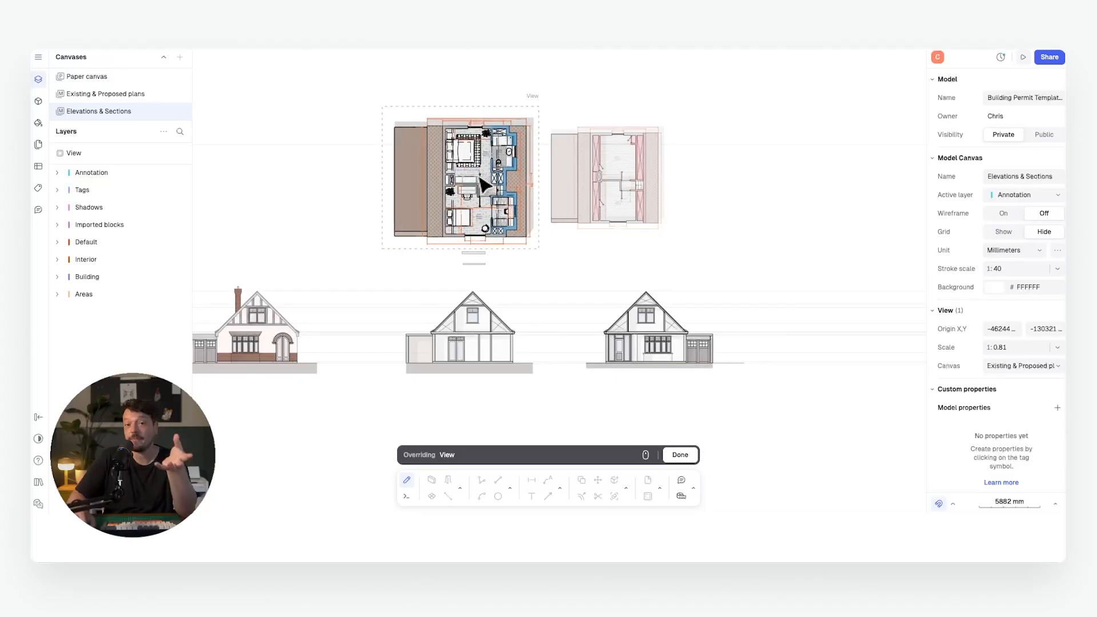
{"action": "scroll", "coordinate": [479, 177], "scroll_direction": "down", "scroll_amount": 1}
{"action": "middle_click_drag", "start_coordinate": [479, 177], "coordinate": [469, 176]}
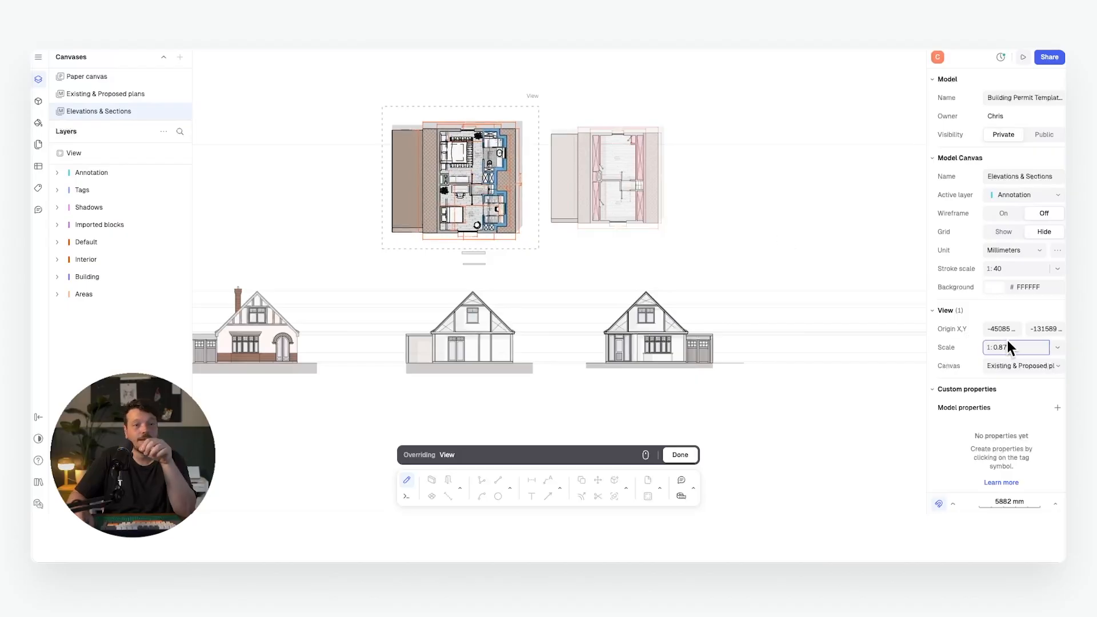
Set the overridden view's scale to 1:1 and reposition the proposed plan within its frame
{"action": "key", "text": "Return"}
{"action": "middle_click_drag", "start_coordinate": [461, 211], "coordinate": [455, 186]}
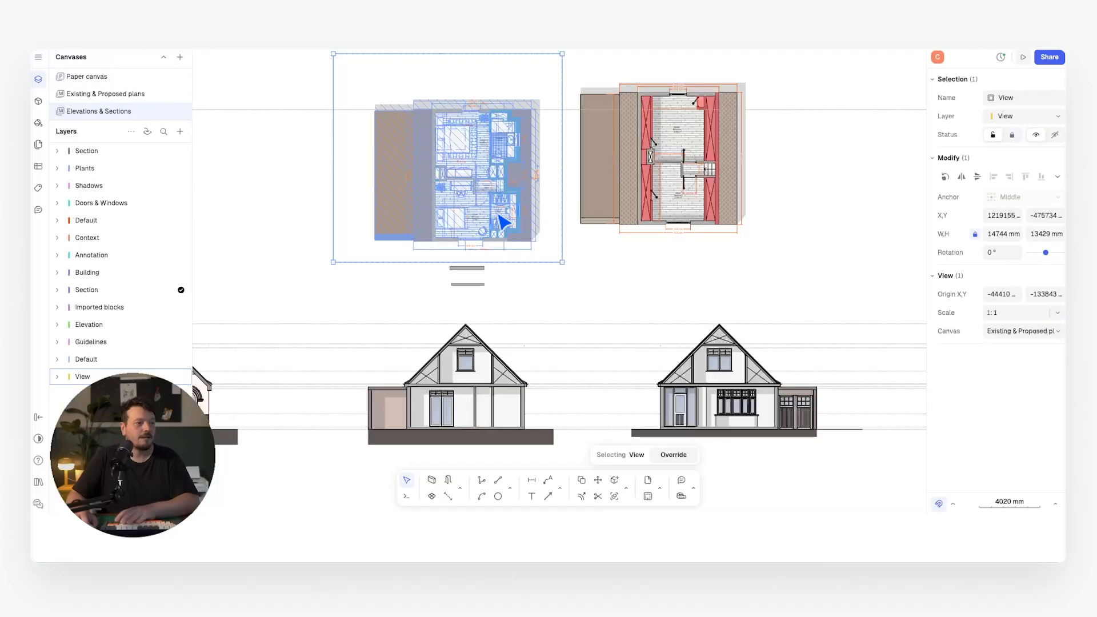
{"action": "scroll", "coordinate": [503, 219], "scroll_direction": "down", "scroll_amount": 1}
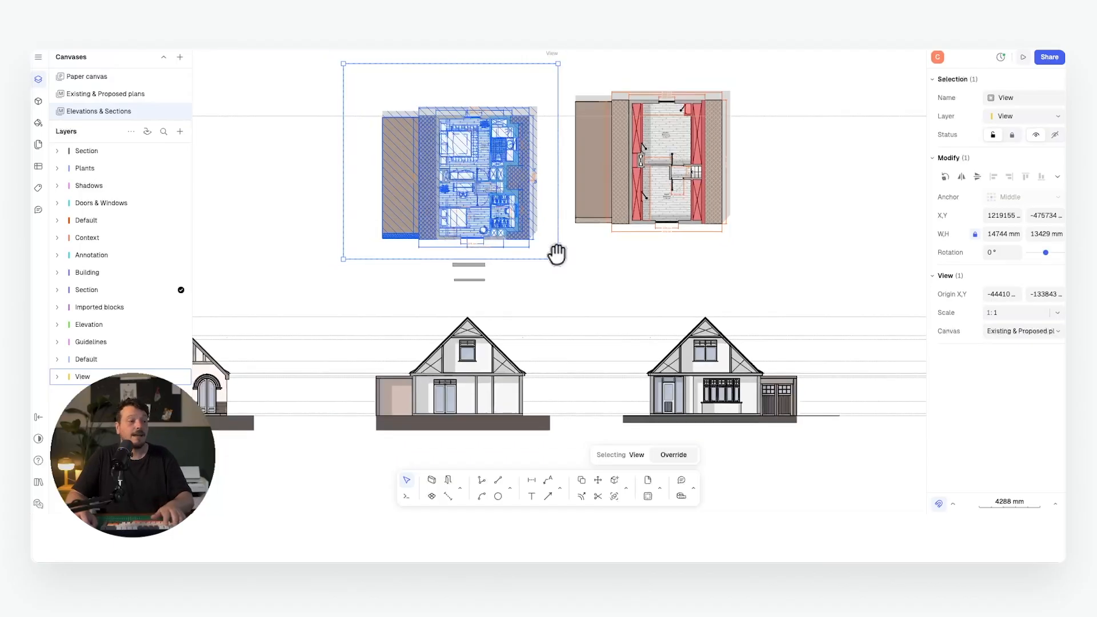
Turn each of the two rendered house sections into its own block
{"action": "middle_click_drag", "start_coordinate": [558, 263], "coordinate": [535, 182]}
{"action": "scroll", "coordinate": [675, 313], "scroll_direction": "down", "scroll_amount": 5}
{"action": "scroll", "coordinate": [580, 334], "scroll_direction": "up", "scroll_amount": 6}
{"action": "left_click_drag", "start_coordinate": [393, 388], "coordinate": [672, 202]}
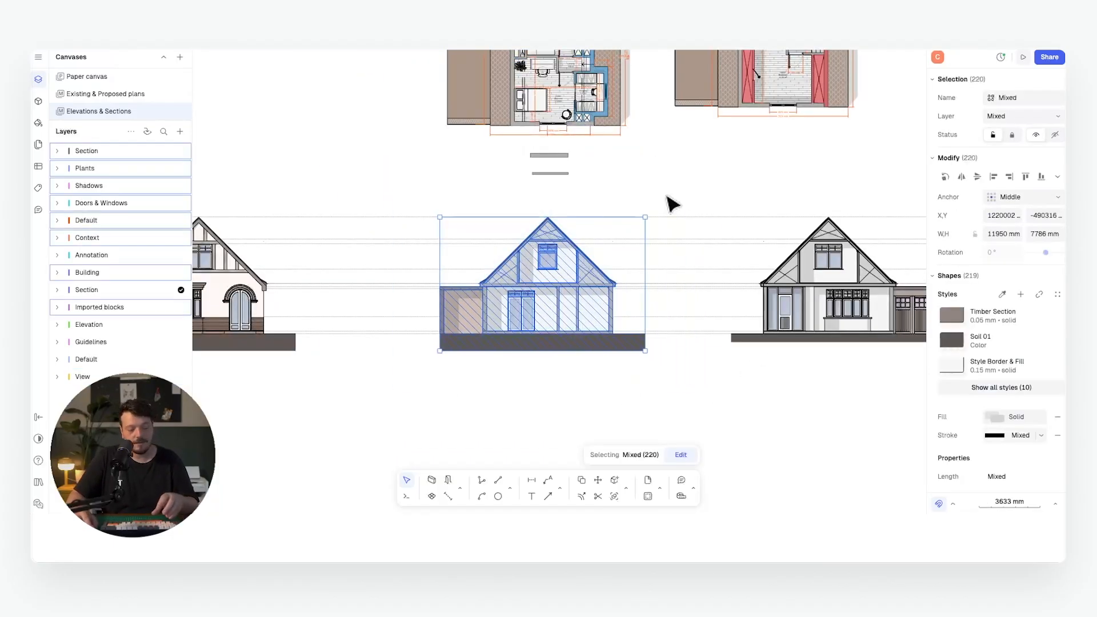
{"action": "right_click", "coordinate": [583, 284]}
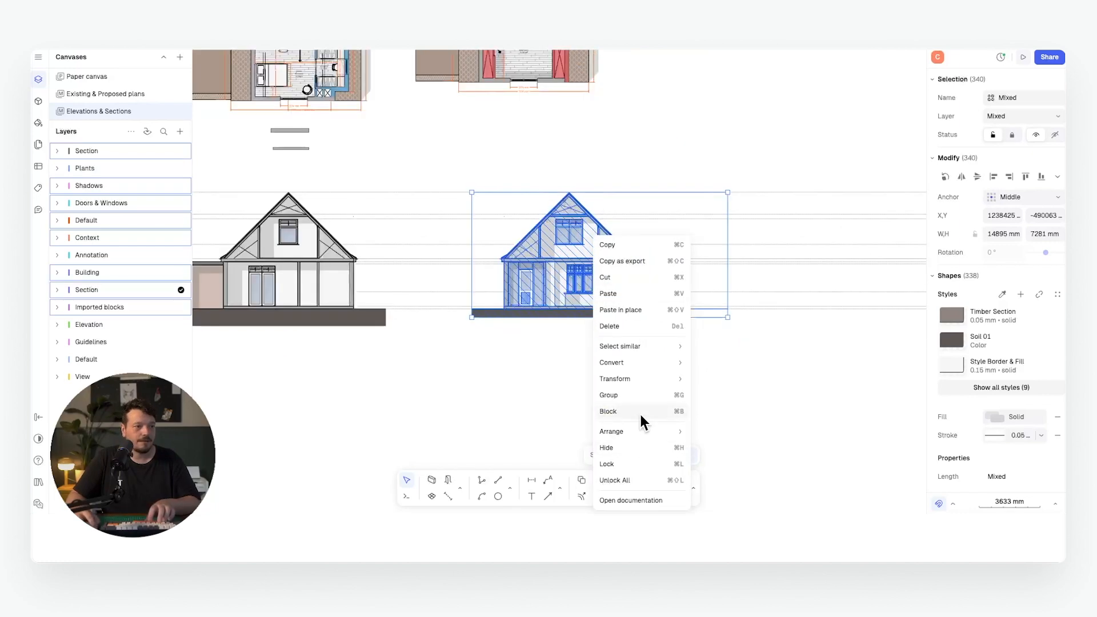
{"action": "left_click", "coordinate": [642, 411]}
{"action": "key", "text": "Escape"}
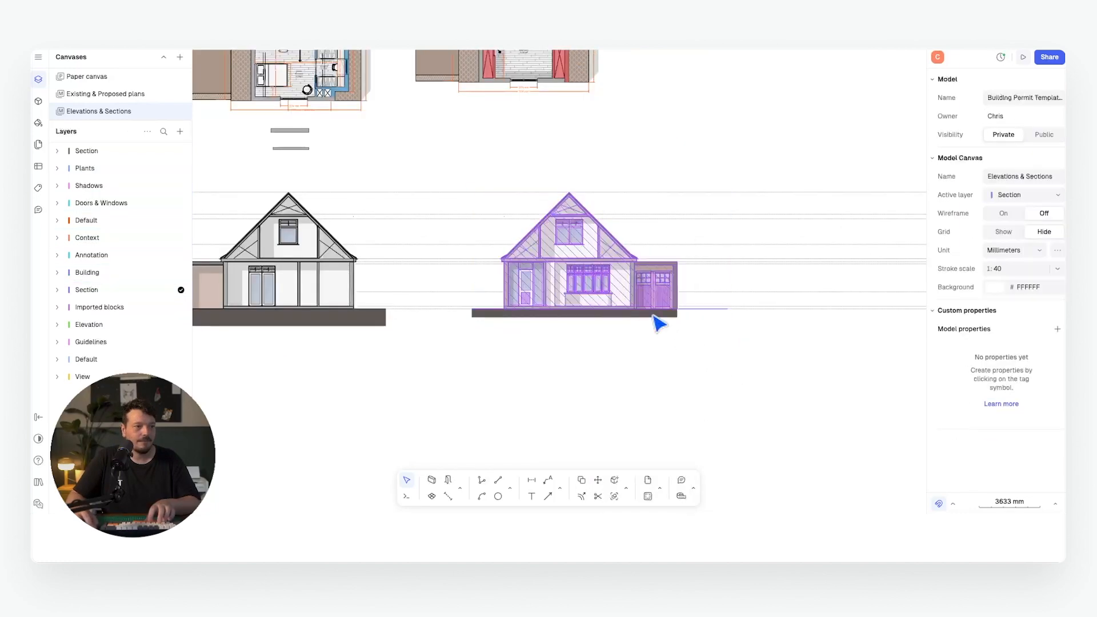
Move the whole row of elevations and sections with its guidelines down and copy it back to the original position
{"action": "scroll", "coordinate": [519, 303], "scroll_direction": "down", "scroll_amount": 5}
{"action": "scroll", "coordinate": [514, 304], "scroll_direction": "up", "scroll_amount": 6}
{"action": "scroll", "coordinate": [514, 304], "scroll_direction": "down", "scroll_amount": 5}
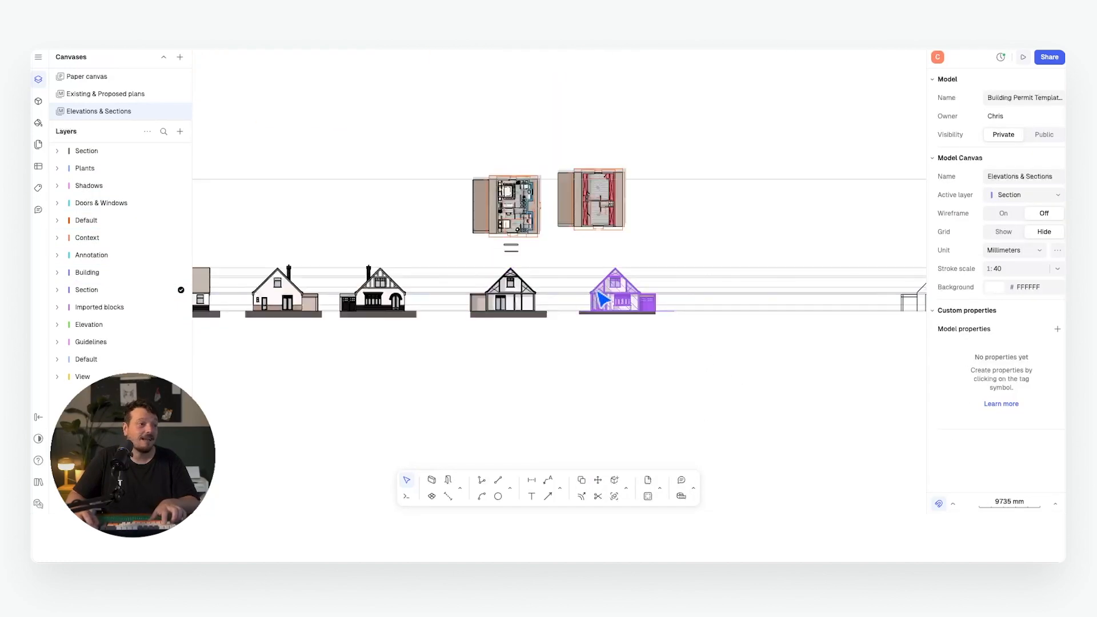
{"action": "middle_click_drag", "start_coordinate": [619, 289], "coordinate": [784, 277]}
{"action": "left_click_drag", "start_coordinate": [843, 257], "coordinate": [302, 324]}
{"action": "key", "text": "m"}
{"action": "left_click", "coordinate": [639, 258]}
{"action": "left_click", "coordinate": [638, 340]}
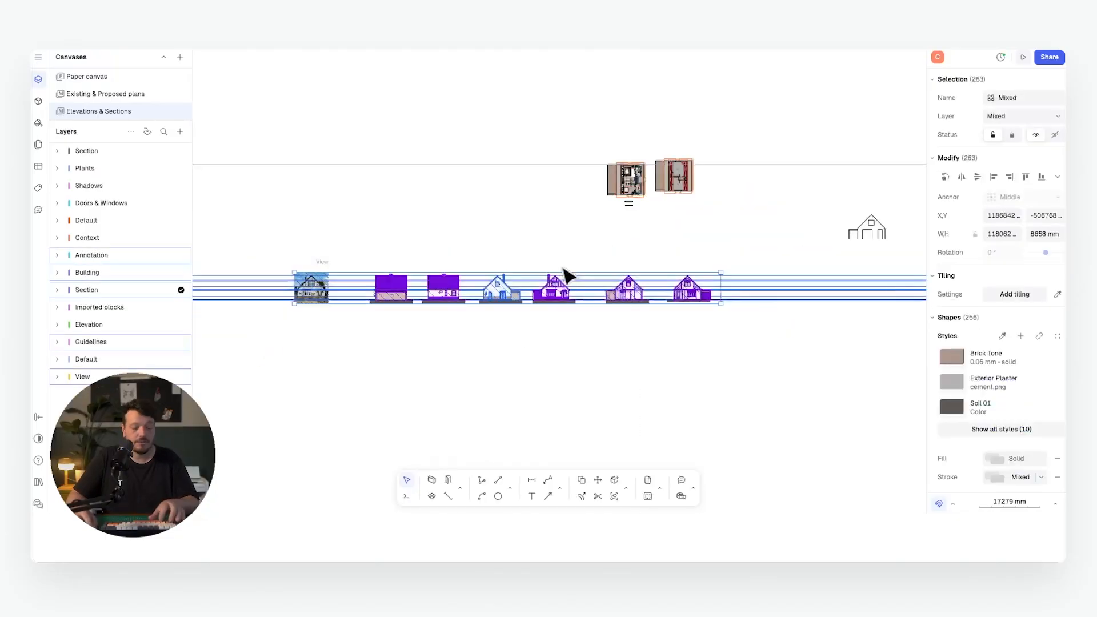
{"action": "key", "text": "c"}
{"action": "left_click", "coordinate": [584, 275]}
{"action": "key", "text": "Escape"}
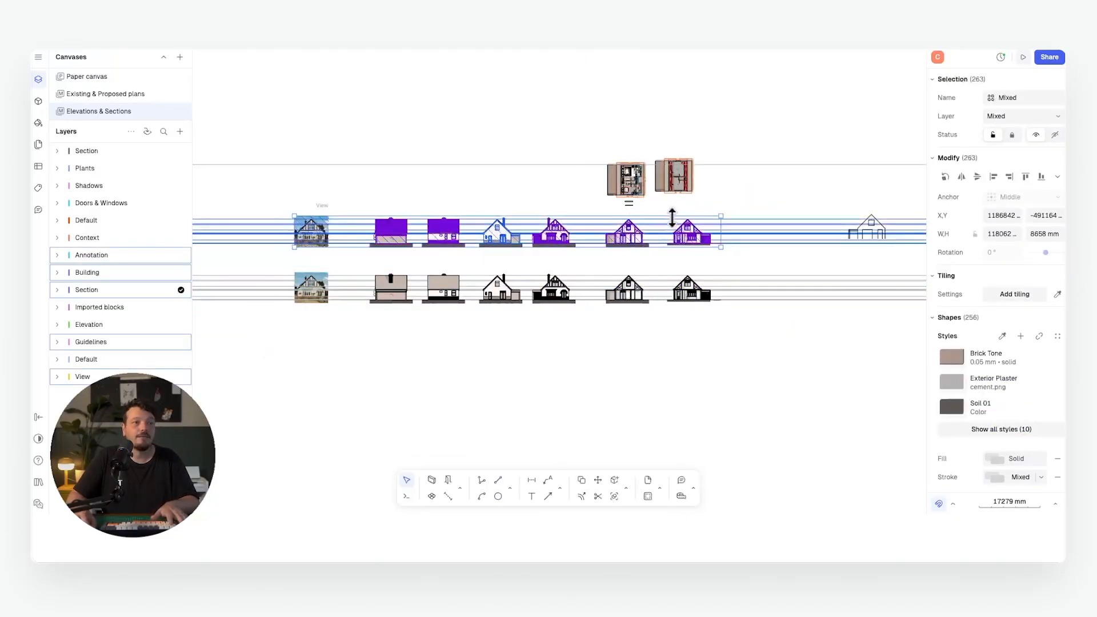
{"action": "scroll", "coordinate": [710, 181], "scroll_direction": "up", "scroll_amount": 5}
{"action": "key", "text": "Escape"}
Copy the vertical guideline from the outer wall to the outer and inner faces of the proposed dormer wall in the plan
{"action": "scroll", "coordinate": [628, 240], "scroll_direction": "up", "scroll_amount": 5}
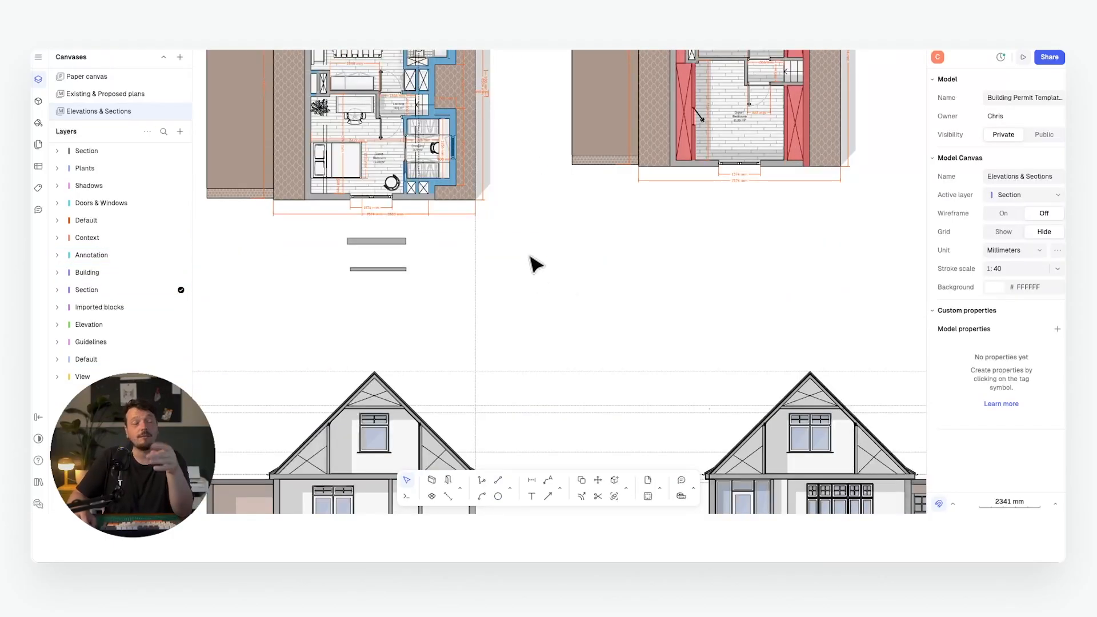
{"action": "middle_click_drag", "start_coordinate": [527, 257], "coordinate": [524, 230]}
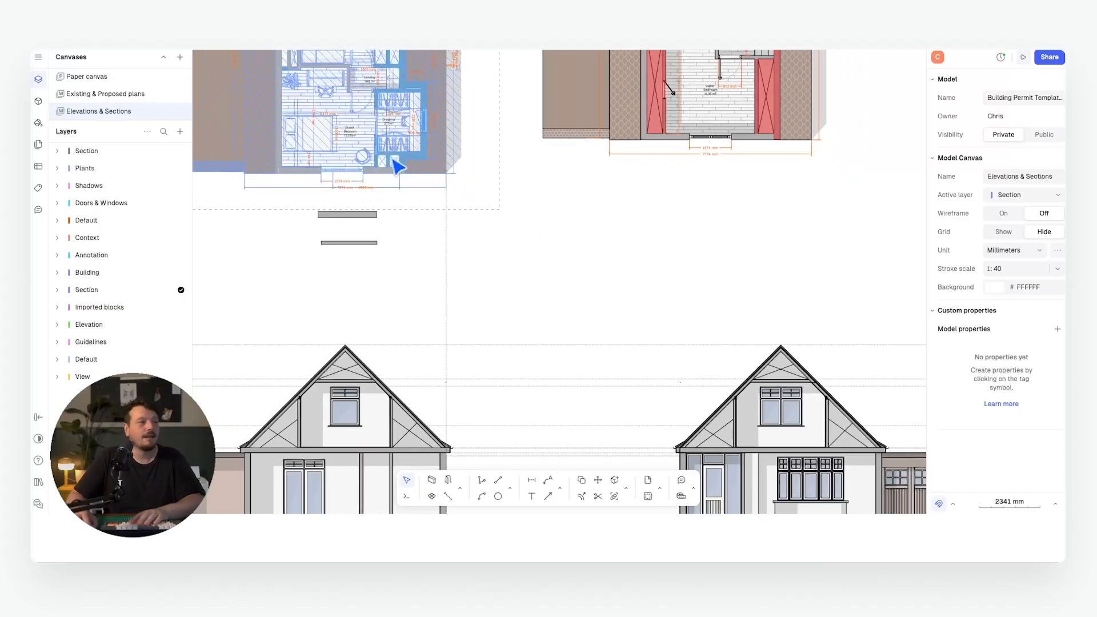
{"action": "left_click", "coordinate": [448, 252]}
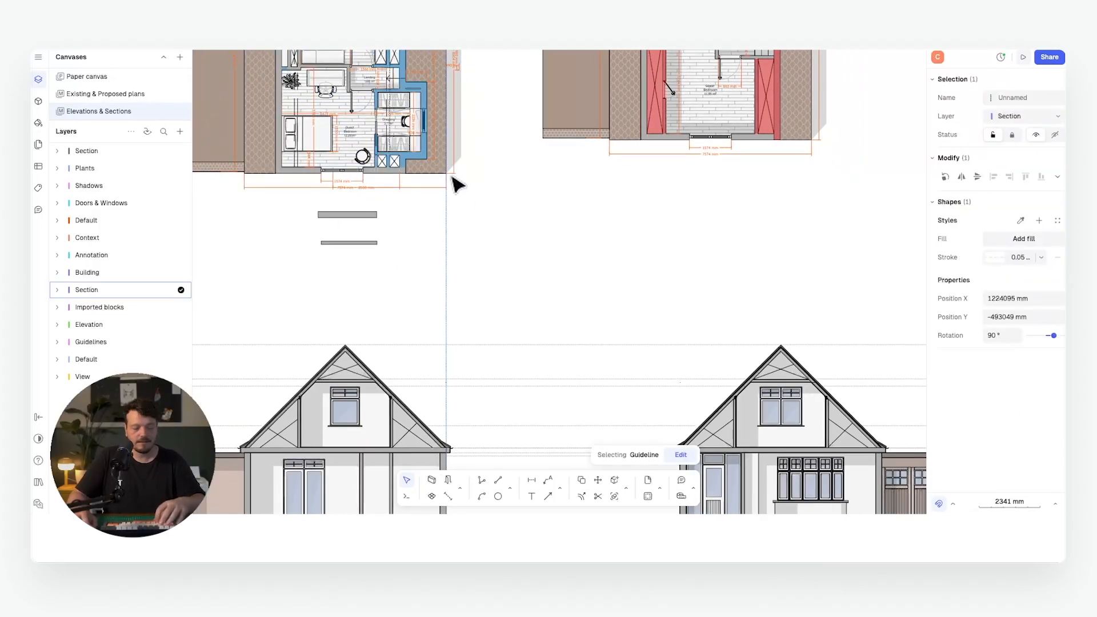
{"action": "key", "text": "m"}
{"action": "scroll", "coordinate": [451, 177], "scroll_direction": "up", "scroll_amount": 5}
{"action": "left_click", "coordinate": [478, 234]}
{"action": "middle_click_drag", "start_coordinate": [365, 164], "coordinate": [462, 303]}
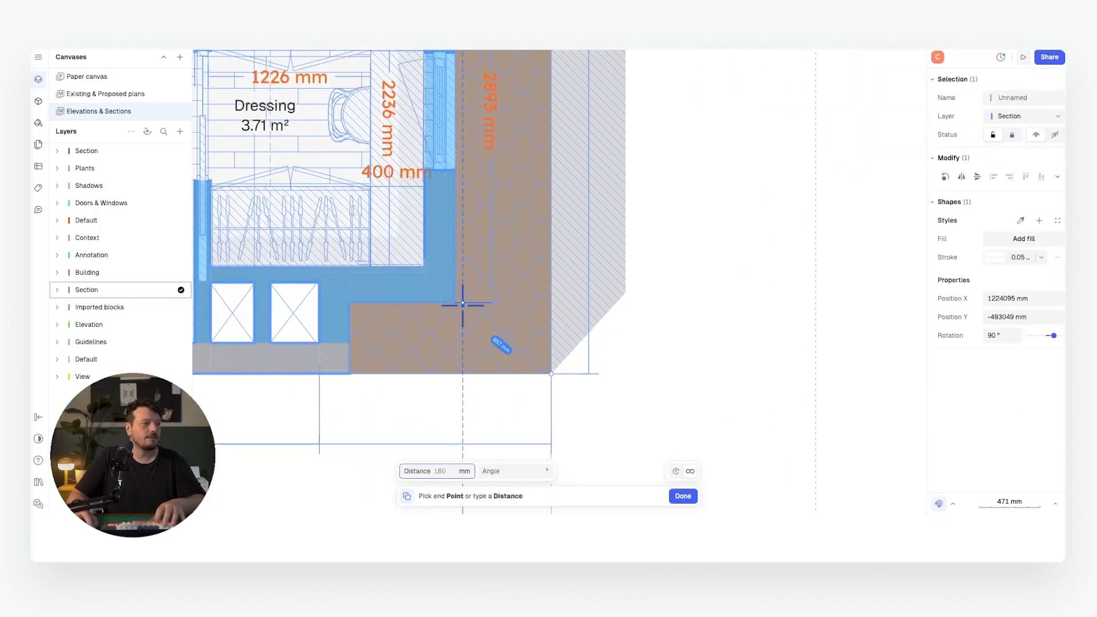
{"action": "scroll", "coordinate": [367, 213], "scroll_direction": "left", "scroll_amount": 5}
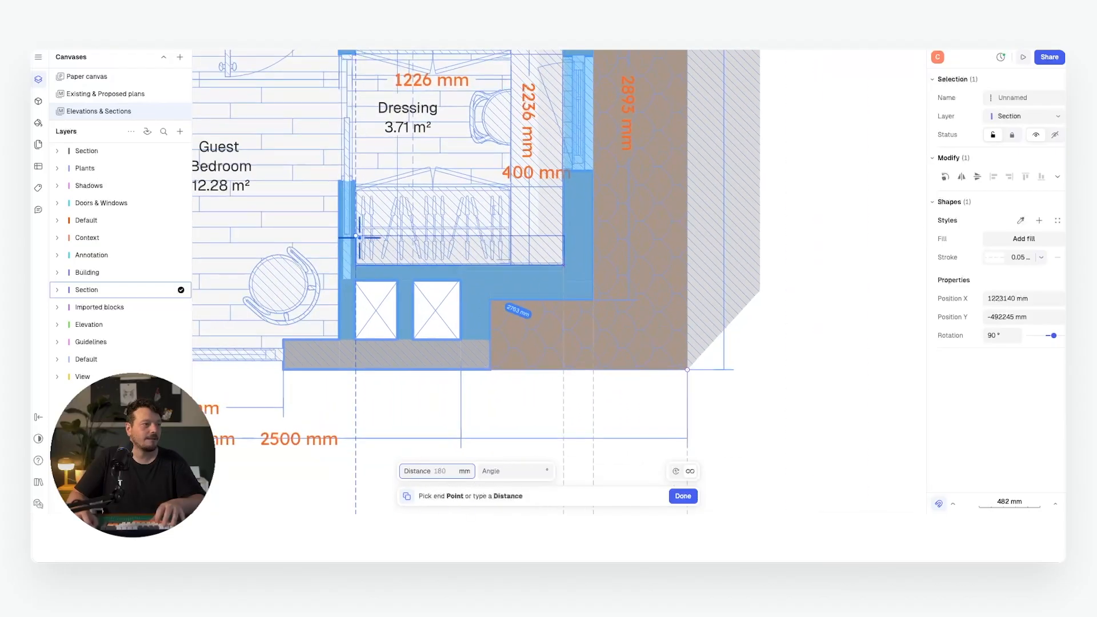
Copy the vertical guideline to the faces of the dressing-room partition and to the upper floor's opposite side wall
{"action": "scroll", "coordinate": [346, 309], "scroll_direction": "down", "scroll_amount": 10}
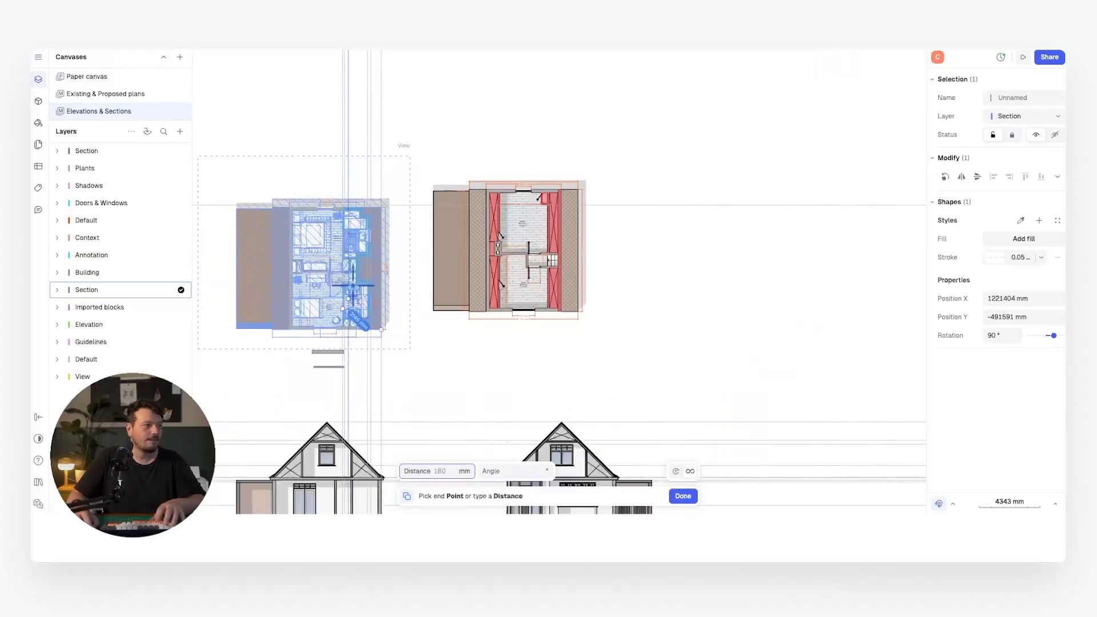
{"action": "scroll", "coordinate": [345, 309], "scroll_direction": "up", "scroll_amount": 10}
{"action": "scroll", "coordinate": [433, 175], "scroll_direction": "down", "scroll_amount": 3}
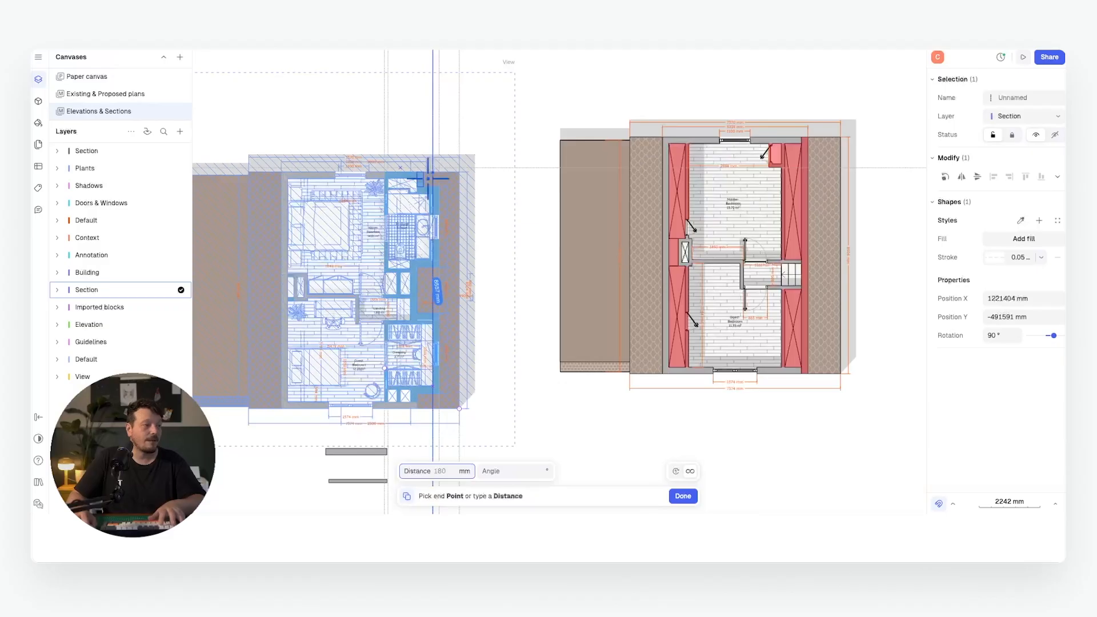
{"action": "scroll", "coordinate": [433, 175], "scroll_direction": "up", "scroll_amount": 5}
{"action": "scroll", "coordinate": [335, 154], "scroll_direction": "down", "scroll_amount": 8}
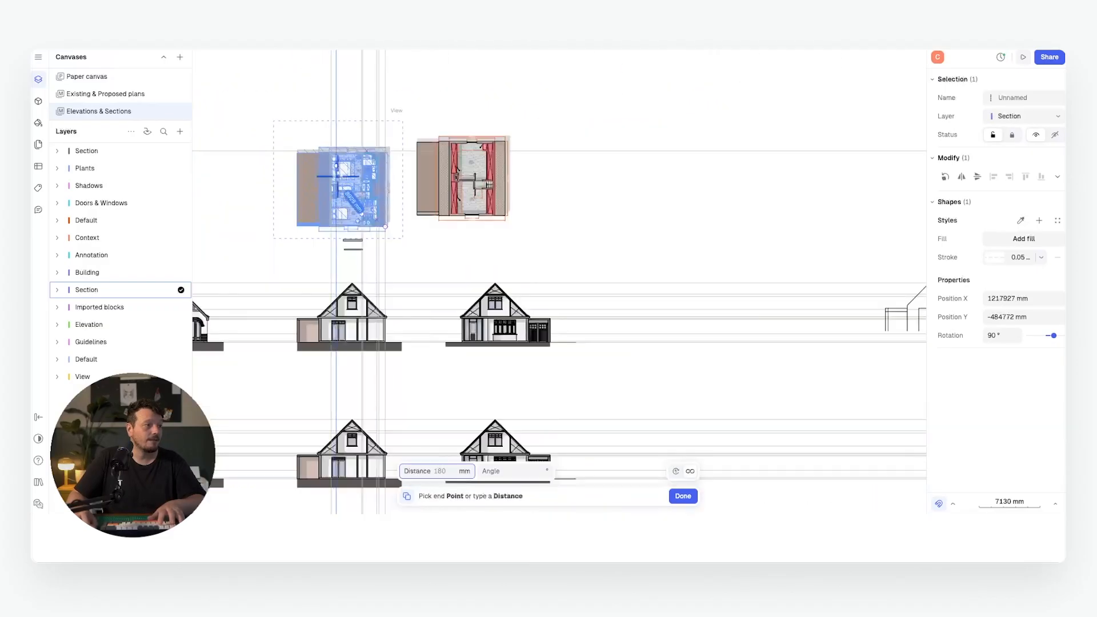
{"action": "scroll", "coordinate": [343, 297], "scroll_direction": "up", "scroll_amount": 5}
{"action": "key", "text": "Escape"}
{"action": "key", "text": "Escape"}
Try to draw a rectangle from the upper floor's base to ceiling height between the partition and dormer guidelines
{"action": "scroll", "coordinate": [421, 306], "scroll_direction": "down", "scroll_amount": 2}
{"action": "scroll", "coordinate": [316, 306], "scroll_direction": "up", "scroll_amount": 5}
{"action": "scroll", "coordinate": [421, 264], "scroll_direction": "down", "scroll_amount": 5}
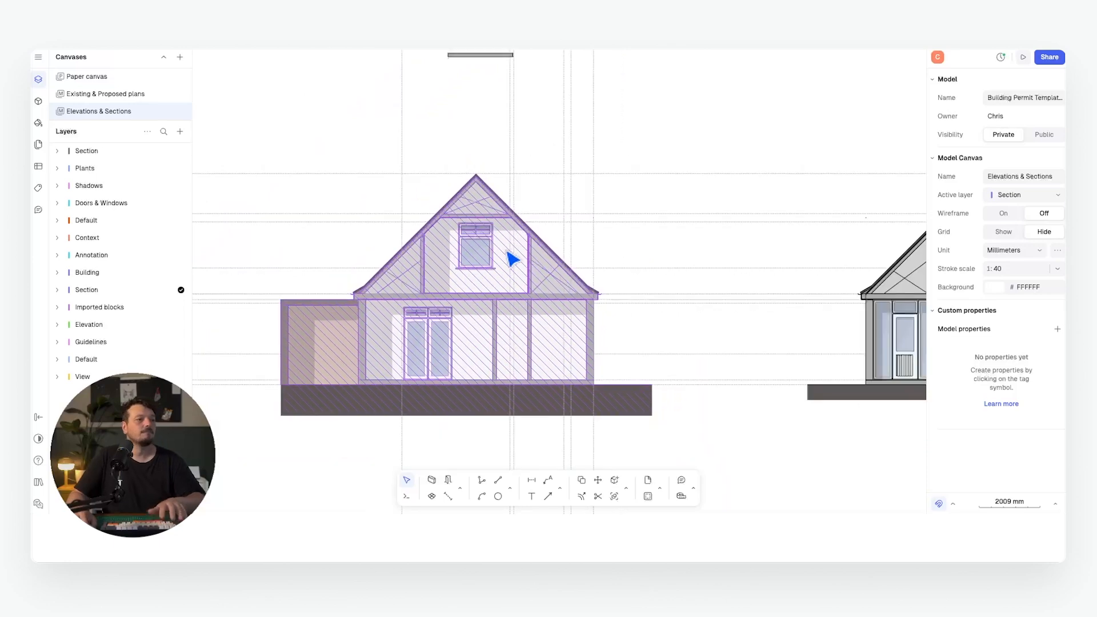
{"action": "scroll", "coordinate": [542, 268], "scroll_direction": "up", "scroll_amount": 4}
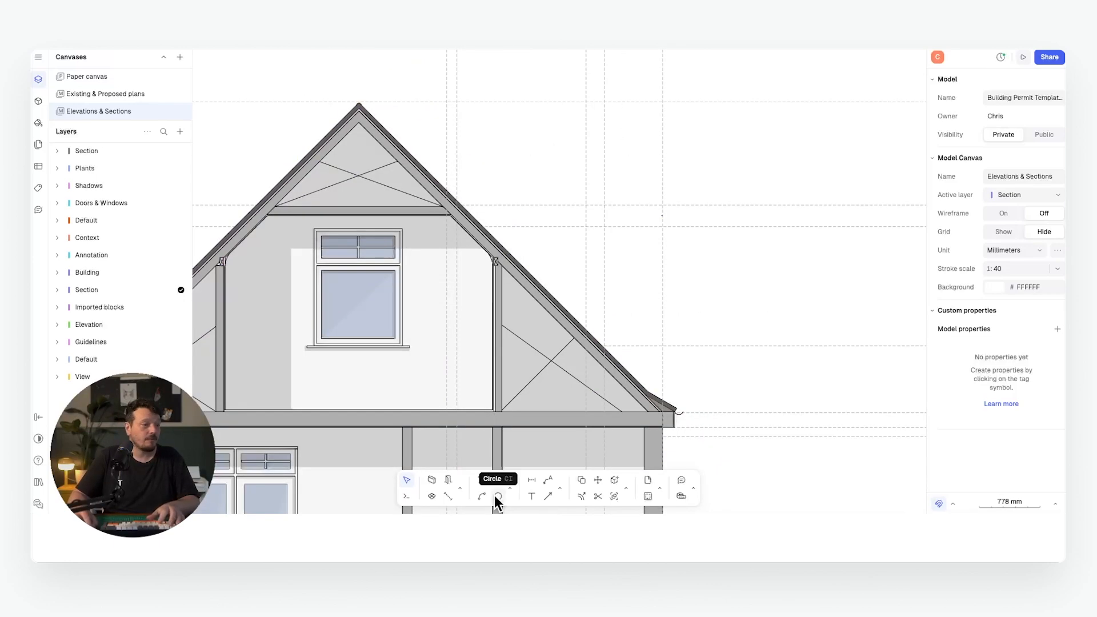
{"action": "left_click", "coordinate": [511, 489]}
{"action": "left_click", "coordinate": [534, 449]}
{"action": "left_click", "coordinate": [456, 409]}
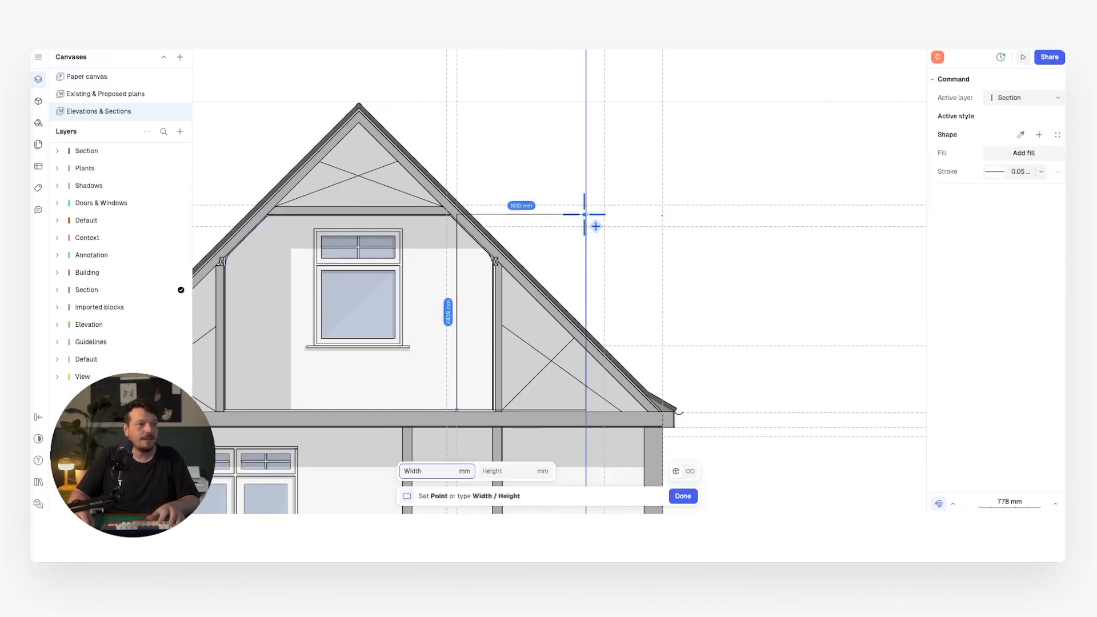
{"action": "left_click", "coordinate": [585, 216]}
{"action": "scroll", "coordinate": [436, 237], "scroll_direction": "left", "scroll_amount": 5}
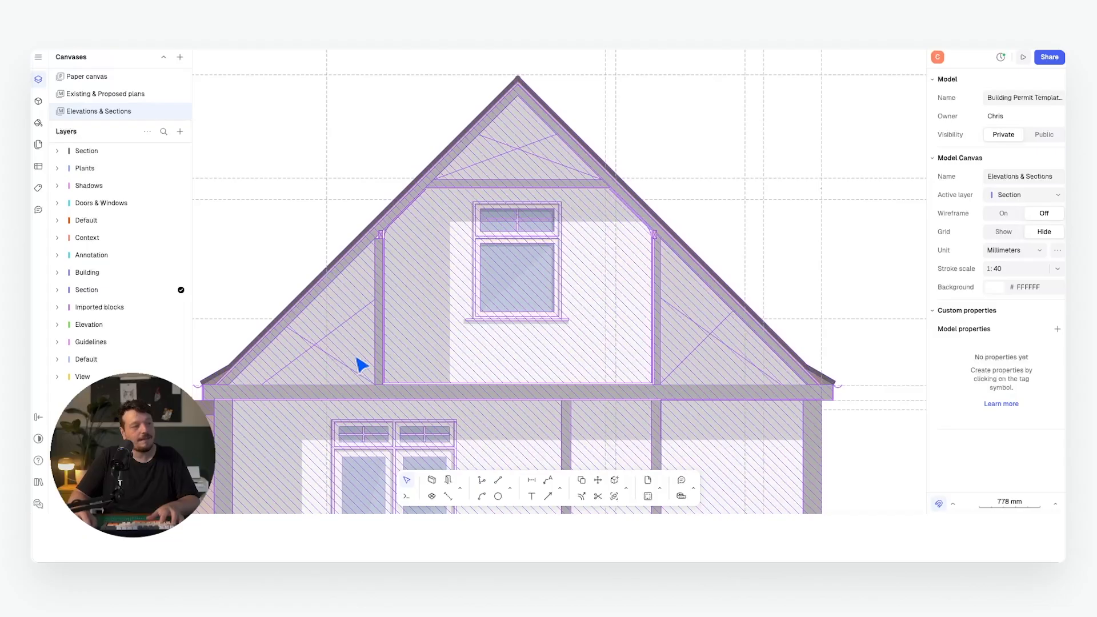
Draw a horizontal line about 2960 mm long from the upper room's ceiling out past the right roof slope
{"action": "scroll", "coordinate": [624, 346], "scroll_direction": "right", "scroll_amount": 5}
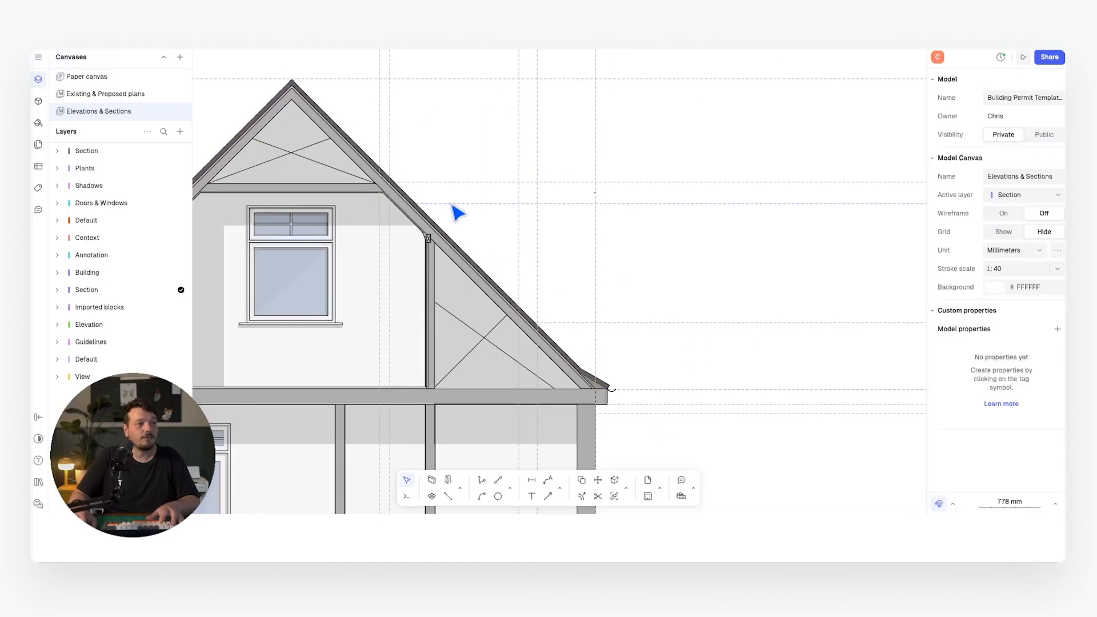
{"action": "middle_click_drag", "start_coordinate": [547, 197], "coordinate": [519, 226]}
{"action": "scroll", "coordinate": [466, 191], "scroll_direction": "up", "scroll_amount": 5}
{"action": "key", "text": "l"}
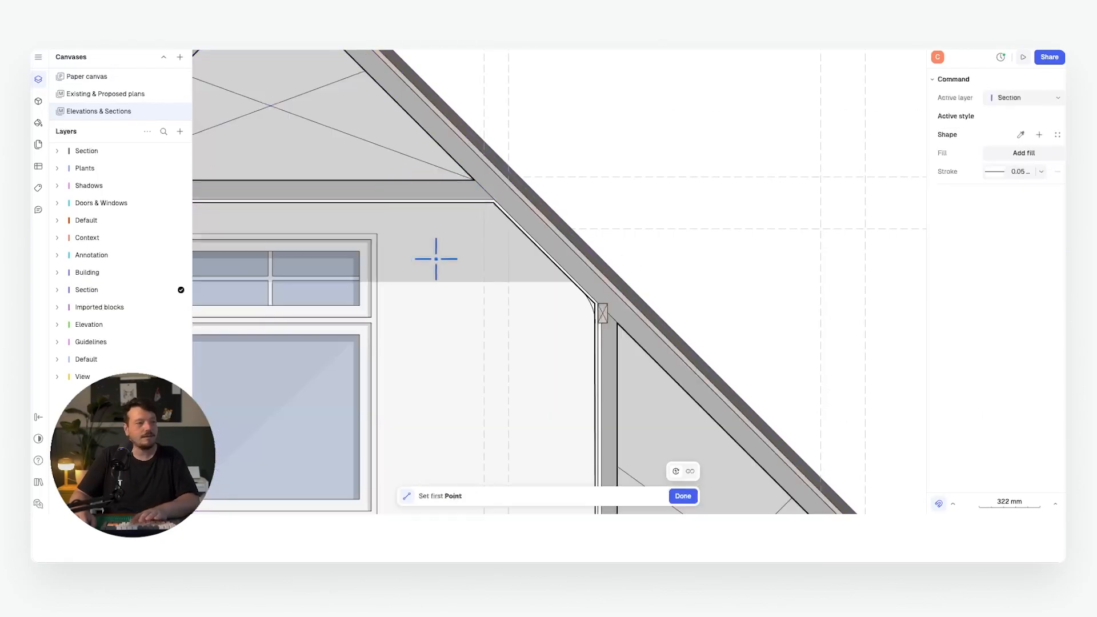
{"action": "left_click", "coordinate": [473, 199]}
{"action": "middle_click_drag", "start_coordinate": [771, 214], "coordinate": [477, 206]}
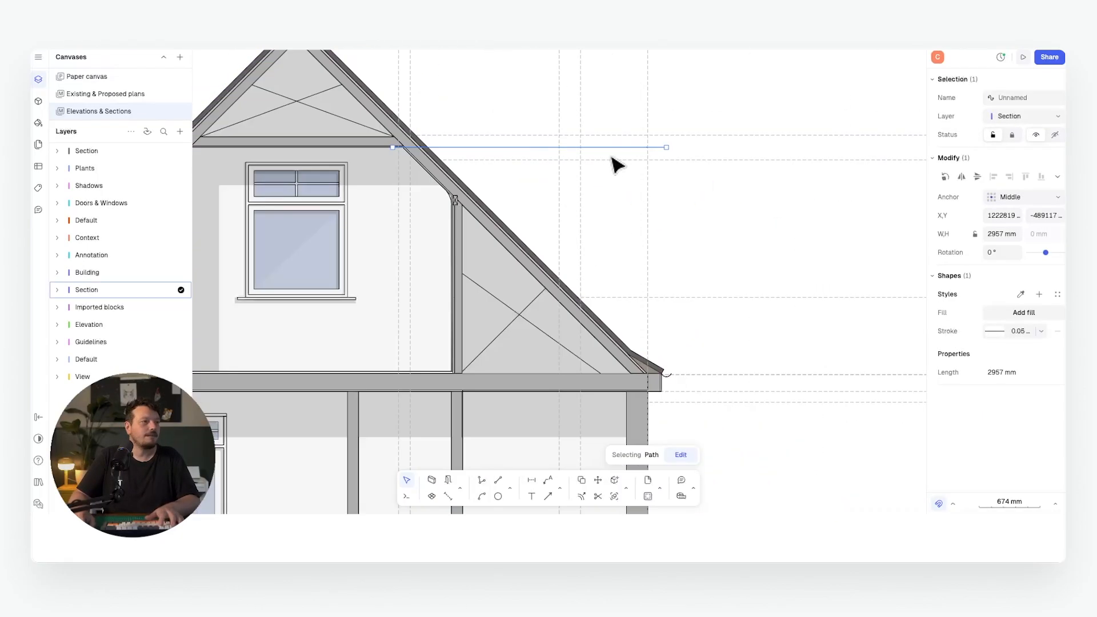
{"action": "middle_click_drag", "start_coordinate": [609, 153], "coordinate": [590, 153]}
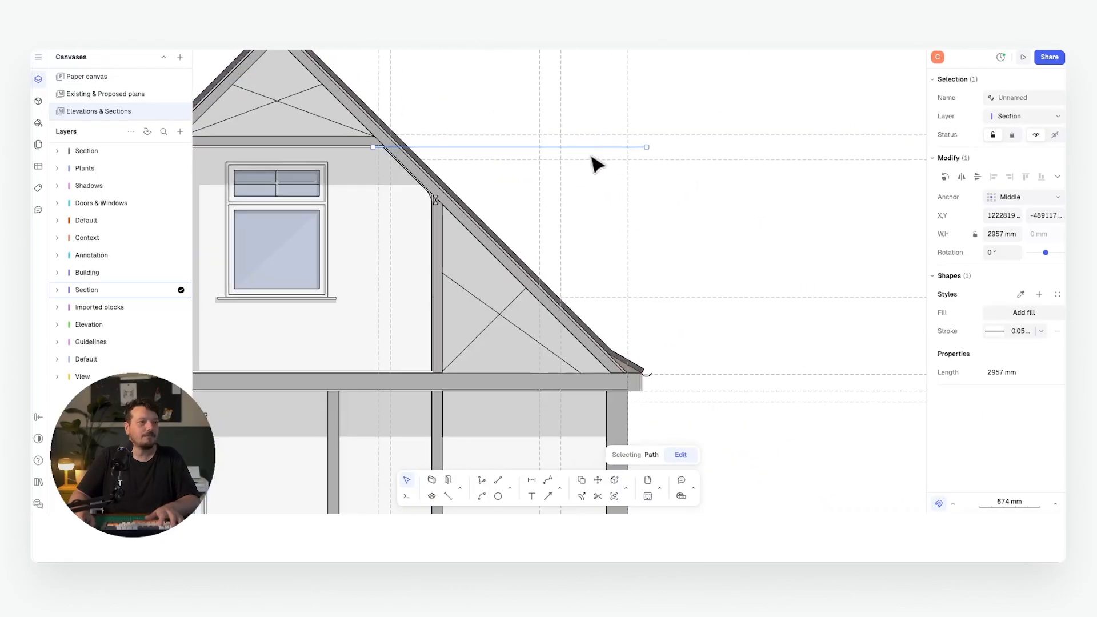
Draw a vertical line about 2440 mm long on the dormer wall's inner guideline, from the ceiling line to the floor
{"action": "key", "text": "l"}
{"action": "left_click", "coordinate": [539, 147]}
{"action": "left_click", "coordinate": [539, 372]}
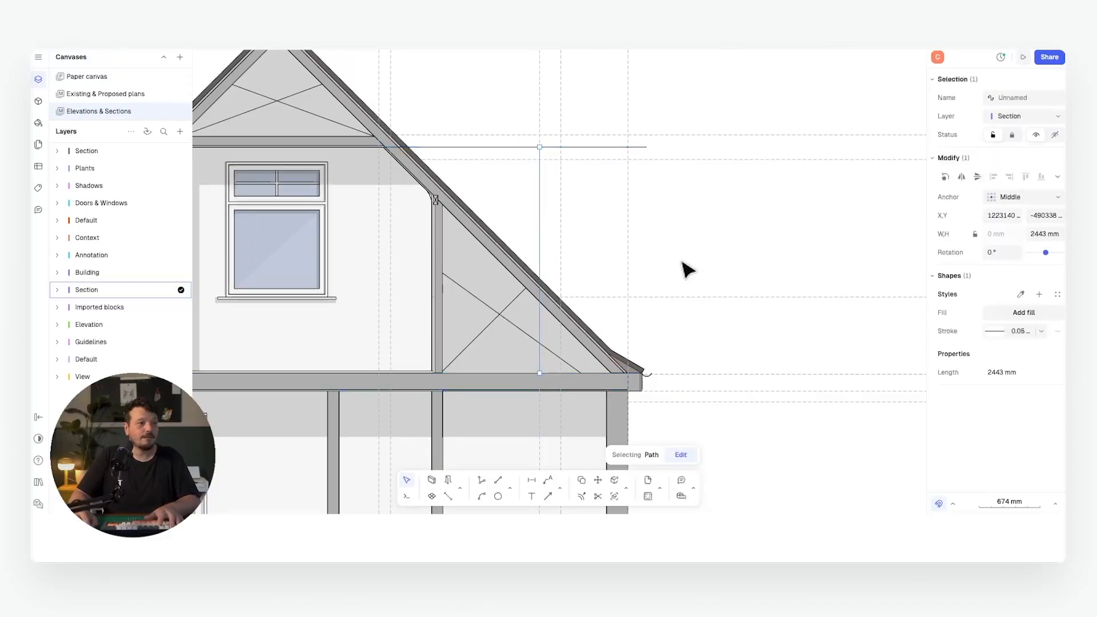
Draw two vertical lines from ceiling to floor on the guidelines for both faces of the new partition wall
{"action": "key", "text": "l"}
{"action": "scroll", "coordinate": [380, 147], "scroll_direction": "up", "scroll_amount": 5}
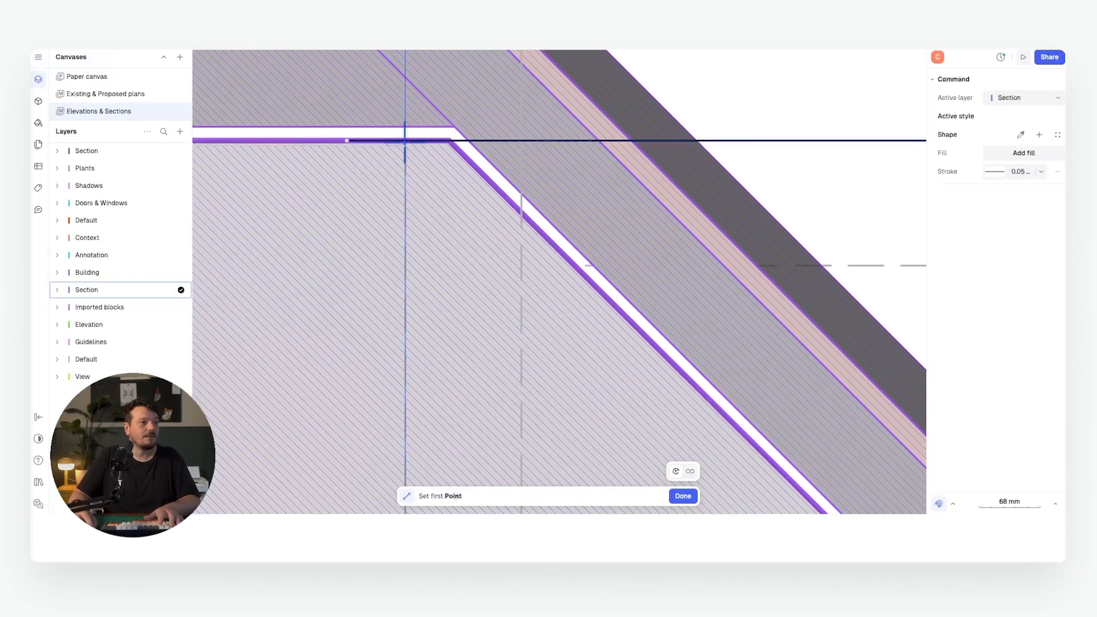
{"action": "left_click", "coordinate": [379, 146]}
{"action": "scroll", "coordinate": [403, 134], "scroll_direction": "down", "scroll_amount": 5}
{"action": "left_click", "coordinate": [407, 336]}
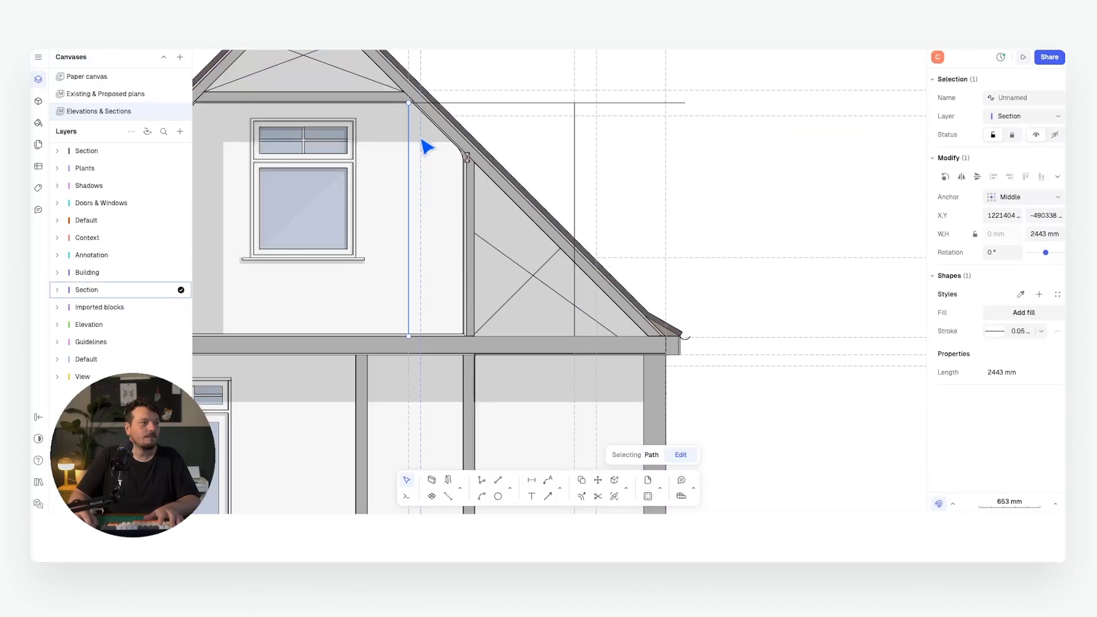
{"action": "key", "text": "l"}
{"action": "scroll", "coordinate": [420, 98], "scroll_direction": "up", "scroll_amount": 5}
{"action": "left_click", "coordinate": [420, 99]}
{"action": "scroll", "coordinate": [420, 98], "scroll_direction": "down", "scroll_amount": 5}
{"action": "left_click", "coordinate": [433, 324]}
Delete the back wall's fill and the shadow behind the window in the section's upper room
{"action": "scroll", "coordinate": [433, 324], "scroll_direction": "down", "scroll_amount": 4}
{"action": "left_click", "coordinate": [357, 167]}
{"action": "key", "text": "Delete"}
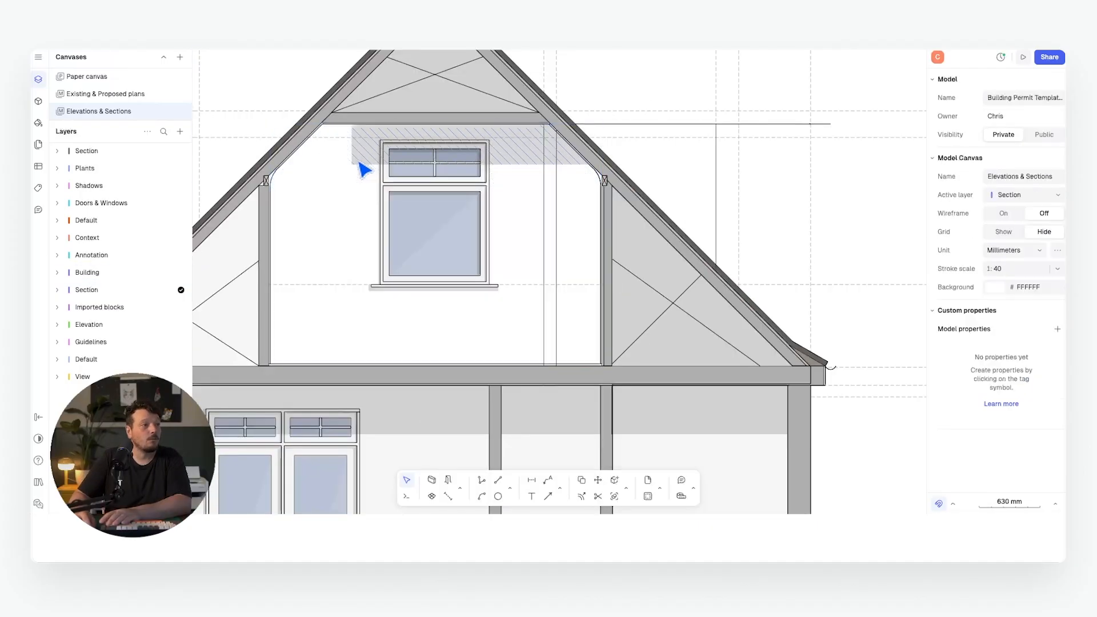
{"action": "left_click", "coordinate": [358, 164]}
{"action": "key", "text": "Delete"}
Delete the shading in the eave spaces and the fill of the upper floor's knee walls
{"action": "left_click", "coordinate": [641, 265]}
{"action": "key", "text": "Delete"}
{"action": "scroll", "coordinate": [610, 228], "scroll_direction": "up", "scroll_amount": 6}
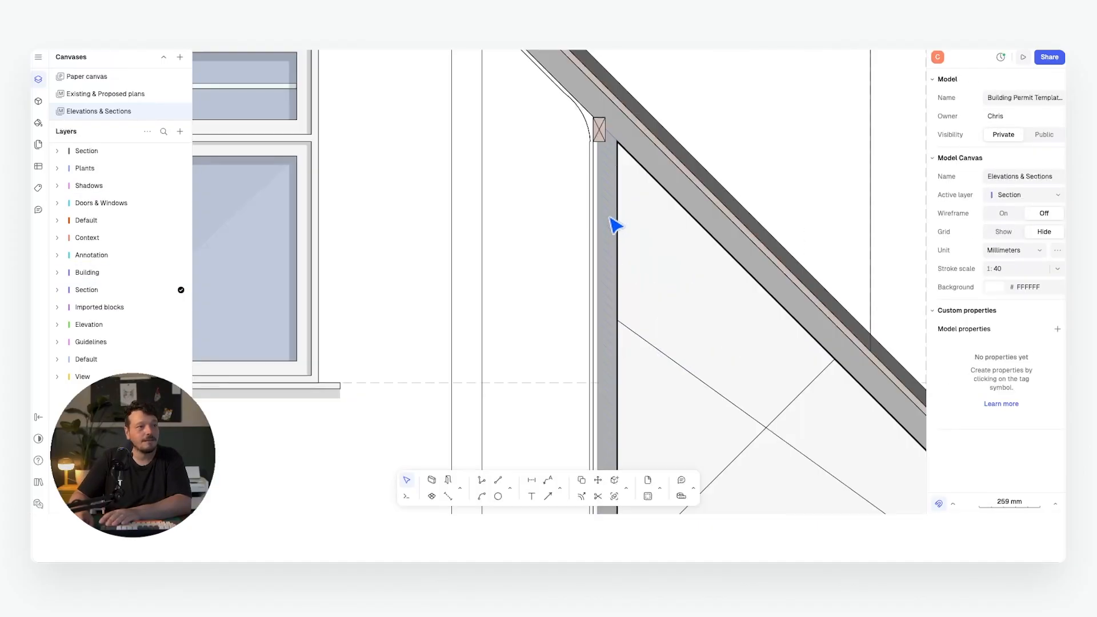
{"action": "left_click", "coordinate": [574, 247]}
{"action": "scroll", "coordinate": [578, 252], "scroll_direction": "down", "scroll_amount": 6}
{"action": "key", "text": "Delete"}
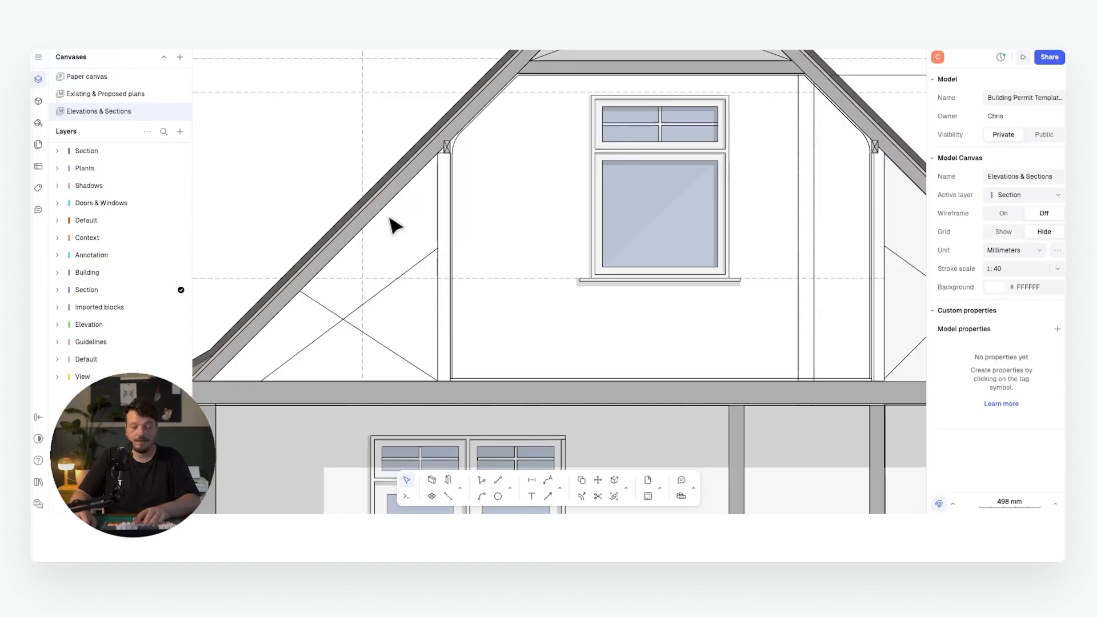
Draw a vertical line about 1220 mm long on the left knee-wall guideline, from the underside of the rafters to the floor
{"action": "key", "text": "l"}
{"action": "left_click", "coordinate": [363, 228]}
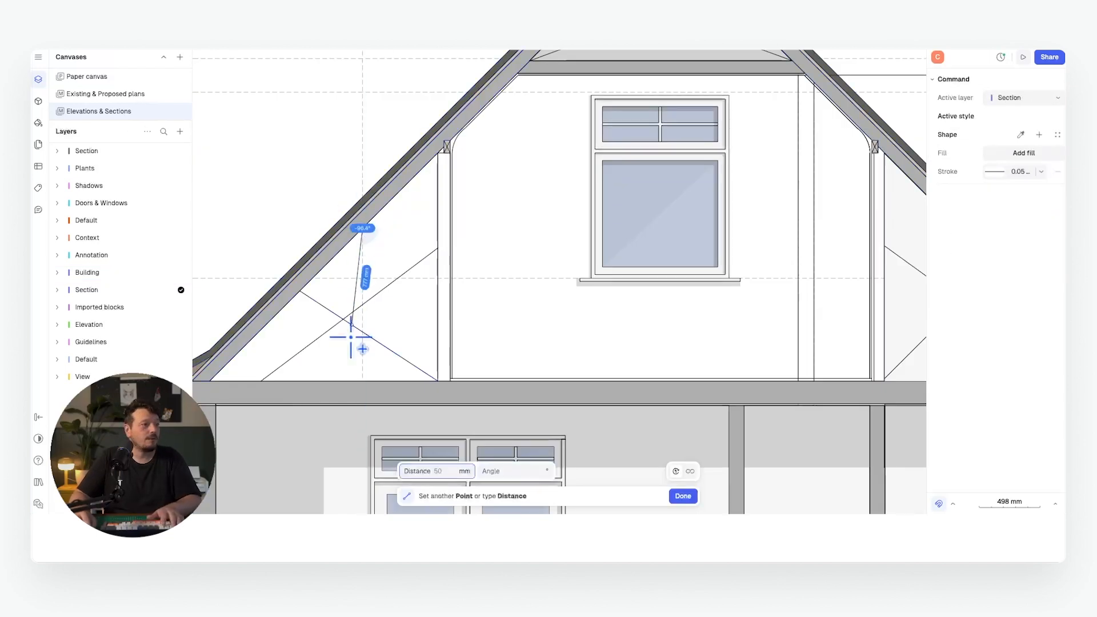
{"action": "left_click", "coordinate": [374, 392]}
{"action": "key", "text": "Escape"}
{"action": "key", "text": "Escape"}
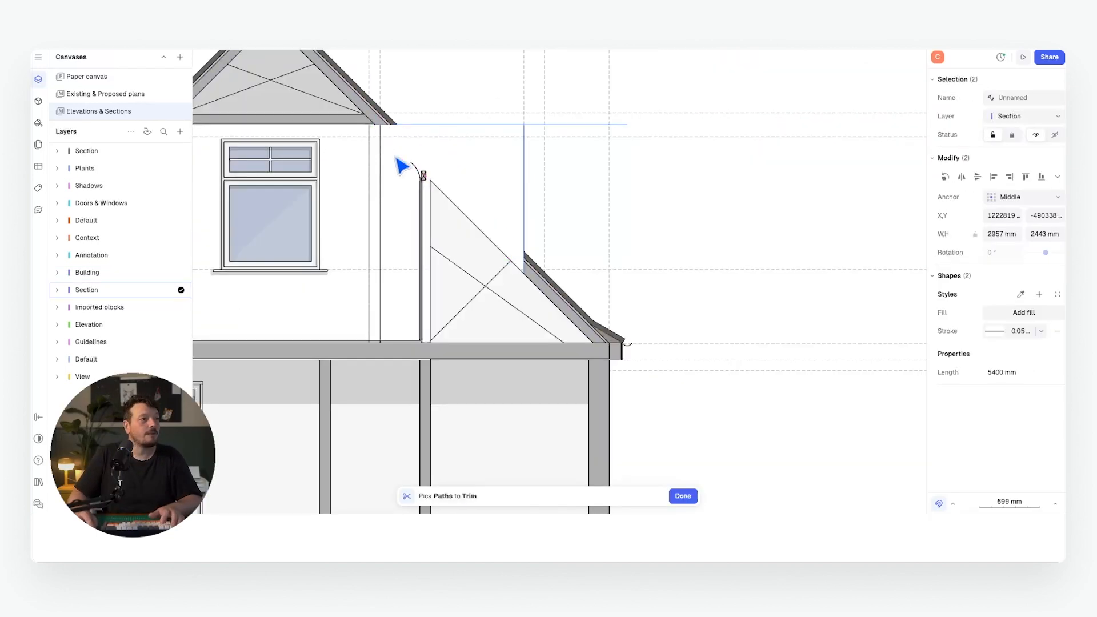
Trim away the right roof slope between the dormer's ceiling line and its outer wall line
{"action": "left_click", "coordinate": [478, 261]}
{"action": "scroll", "coordinate": [531, 286], "scroll_direction": "right", "scroll_amount": 5}
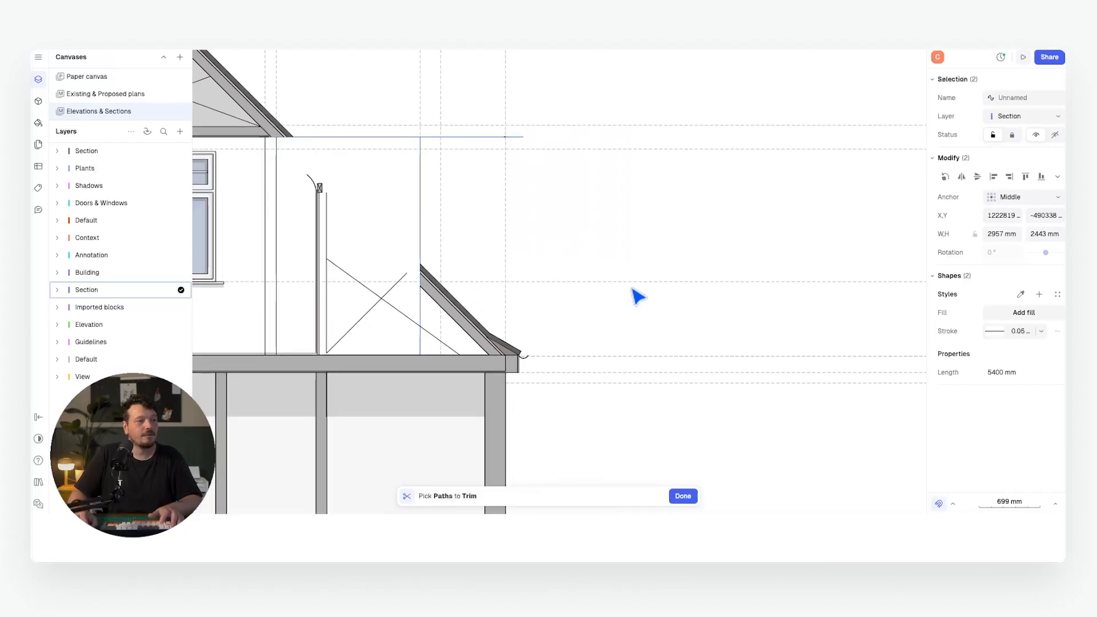
{"action": "left_click", "coordinate": [681, 495]}
{"action": "key", "text": "Escape"}
{"action": "scroll", "coordinate": [571, 206], "scroll_direction": "left", "scroll_amount": 5}
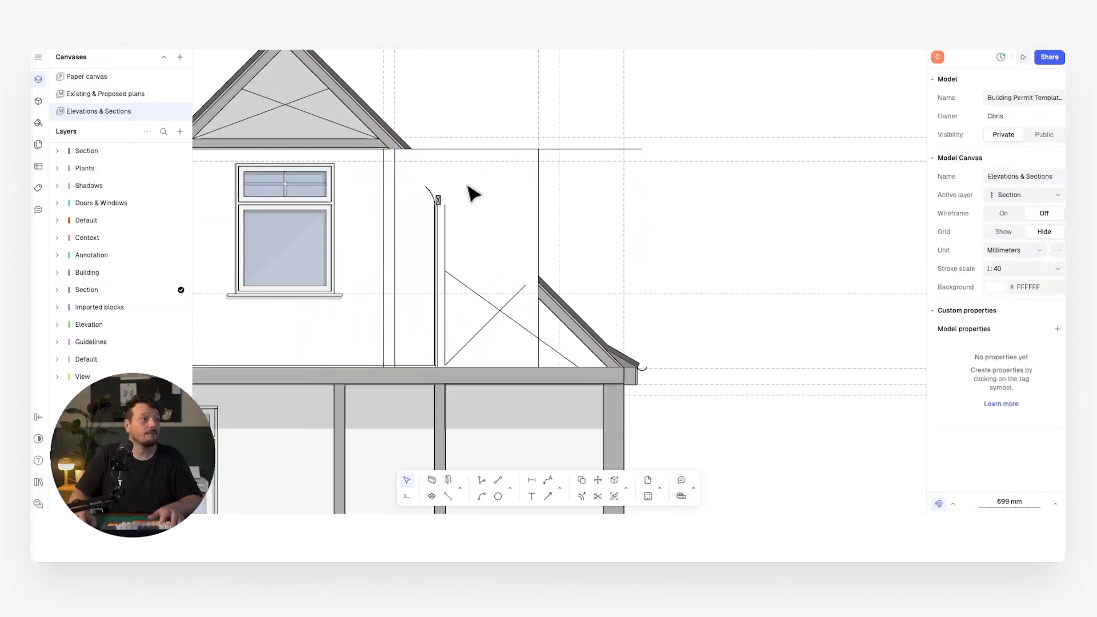
Delete the old knee walls on both sides and the crossed diagonals in the right eave space
{"action": "left_click_drag", "start_coordinate": [510, 275], "coordinate": [488, 319]}
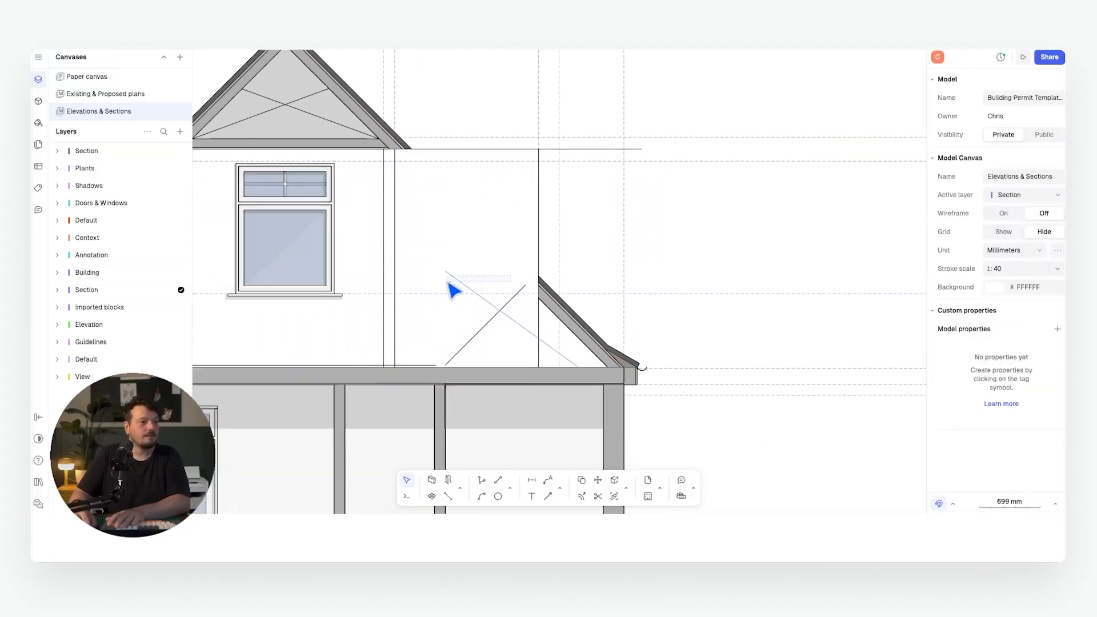
{"action": "scroll", "coordinate": [454, 291], "scroll_direction": "left", "scroll_amount": 5}
{"action": "left_click_drag", "start_coordinate": [384, 274], "coordinate": [388, 277]}
{"action": "key", "text": "Escape"}
Copy the new knee-wall line 100 mm outward to form the wall's second face
{"action": "scroll", "coordinate": [412, 198], "scroll_direction": "up", "scroll_amount": 10}
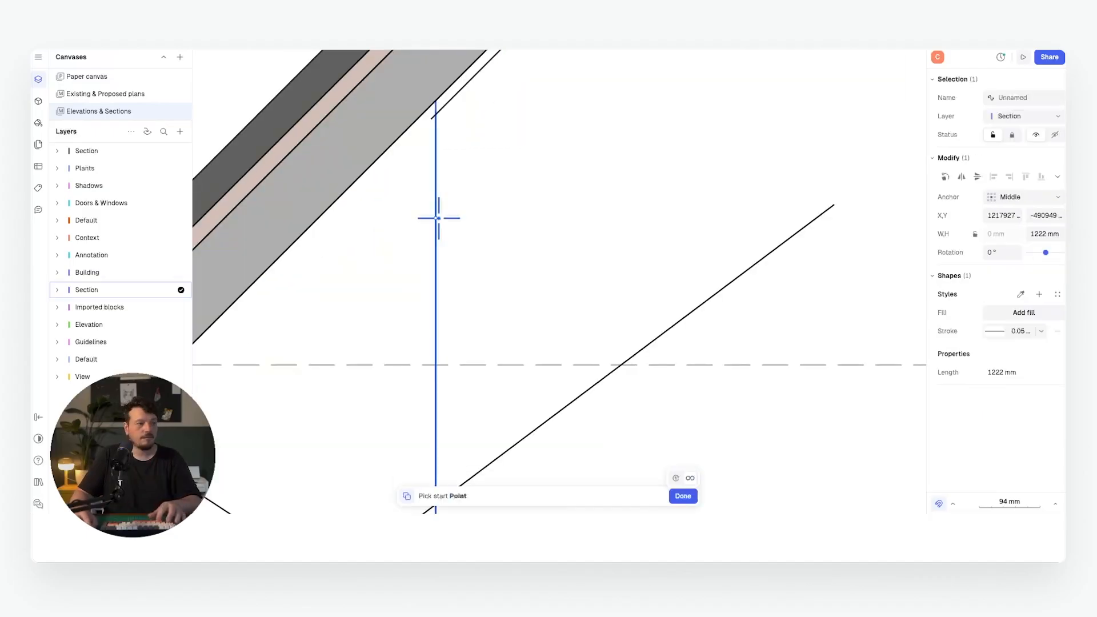
{"action": "left_click", "coordinate": [436, 219]}
{"action": "type", "text": "100"}
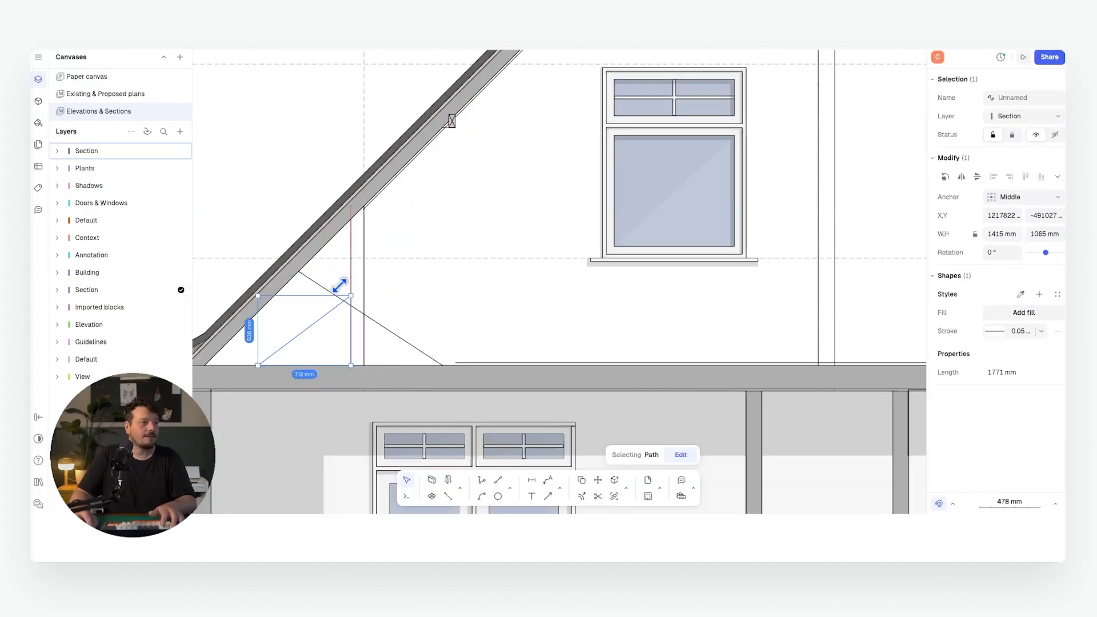
Shorten the crossed diagonals in the left eave space to the new knee wall and delete the leftover floor line
{"action": "left_click", "coordinate": [408, 342]}
{"action": "left_click_drag", "start_coordinate": [443, 365], "coordinate": [351, 299]}
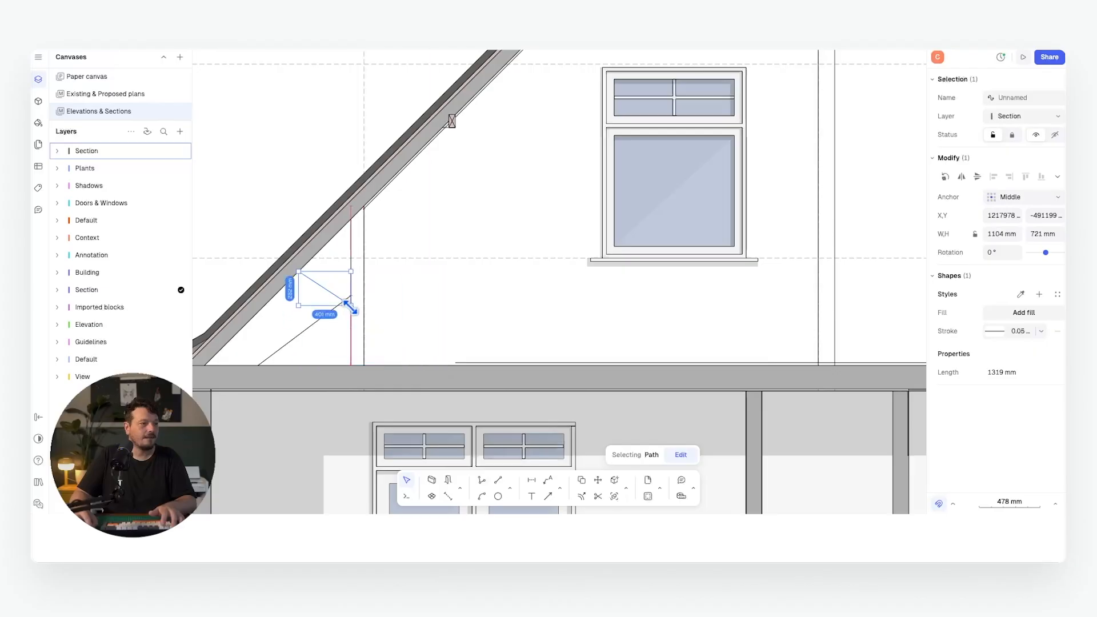
{"action": "left_click", "coordinate": [491, 357]}
{"action": "left_click", "coordinate": [464, 366]}
{"action": "key", "text": "Escape"}
Outline the room with the window between knee wall, slope, ceiling and partition as a closed polyline and fill it pink, FFD3D3
{"action": "scroll", "coordinate": [387, 284], "scroll_direction": "down", "scroll_amount": 5}
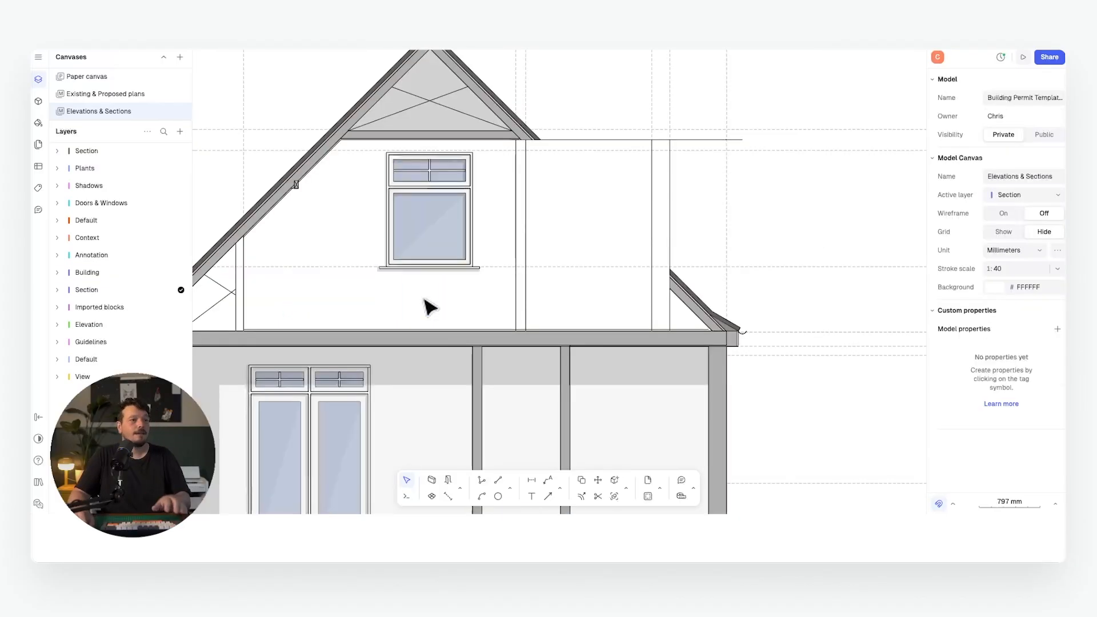
{"action": "scroll", "coordinate": [537, 274], "scroll_direction": "up", "scroll_amount": 3}
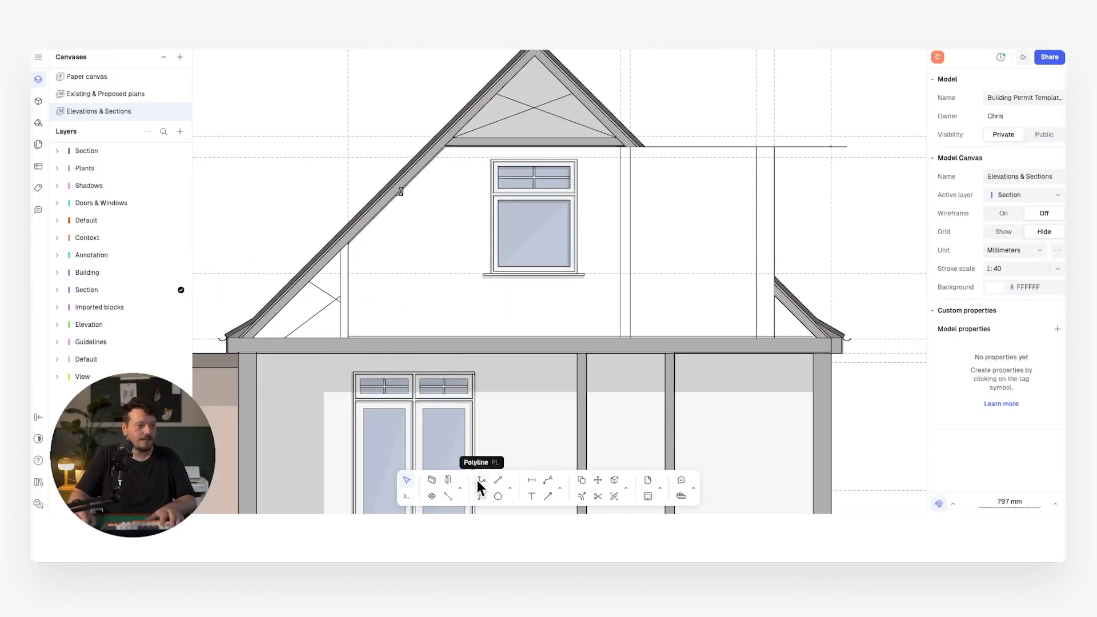
{"action": "left_click", "coordinate": [481, 479]}
{"action": "left_click", "coordinate": [348, 336]}
{"action": "left_click", "coordinate": [620, 336]}
{"action": "left_click", "coordinate": [621, 147]}
{"action": "left_click", "coordinate": [348, 147]}
{"action": "left_click", "coordinate": [347, 336]}
{"action": "left_click", "coordinate": [1024, 312]}
{"action": "left_click", "coordinate": [817, 263]}
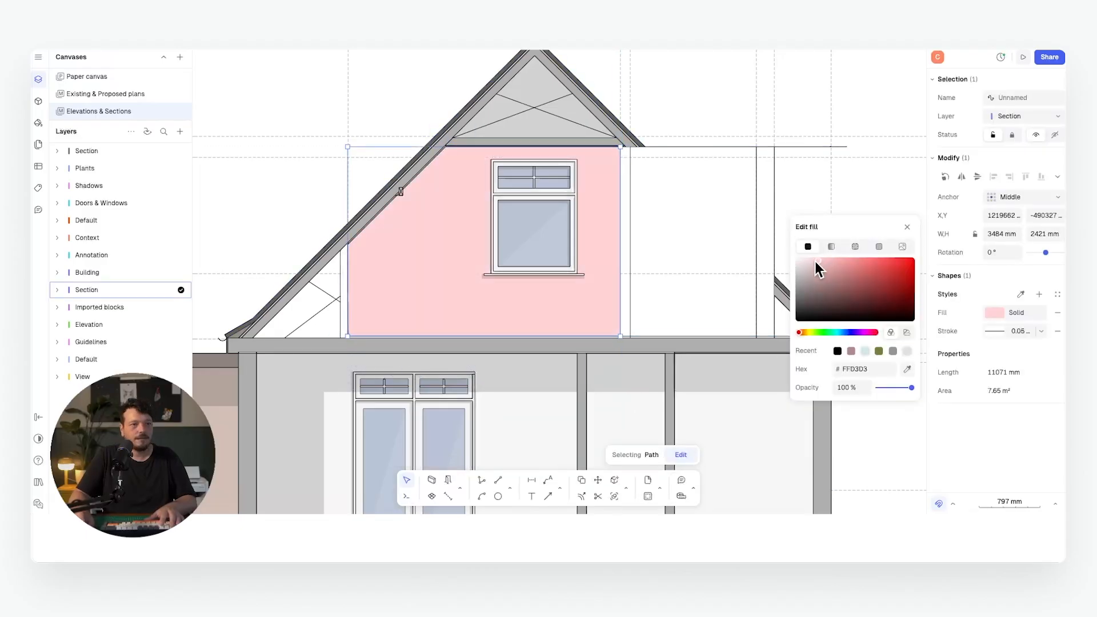
{"action": "left_click", "coordinate": [757, 243]}
Draw a 1610 by 2421 mm rectangle between the partition and the dormer wall and fill it light blue
{"action": "scroll", "coordinate": [652, 131], "scroll_direction": "right", "scroll_amount": 3}
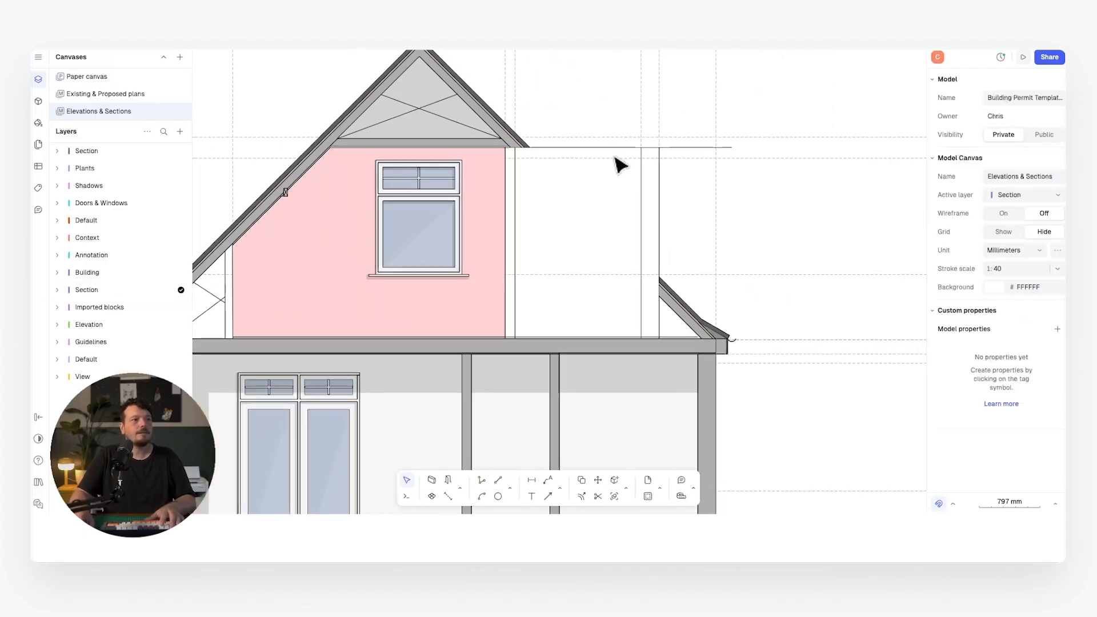
{"action": "left_click", "coordinate": [509, 487]}
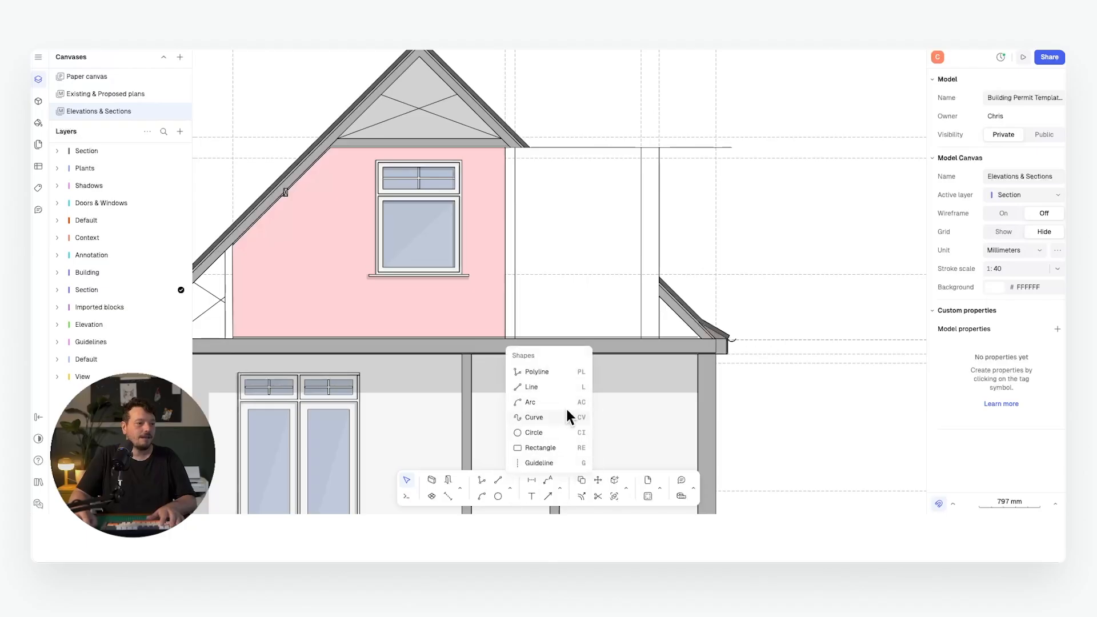
{"action": "left_click", "coordinate": [553, 446]}
{"action": "left_click", "coordinate": [515, 337]}
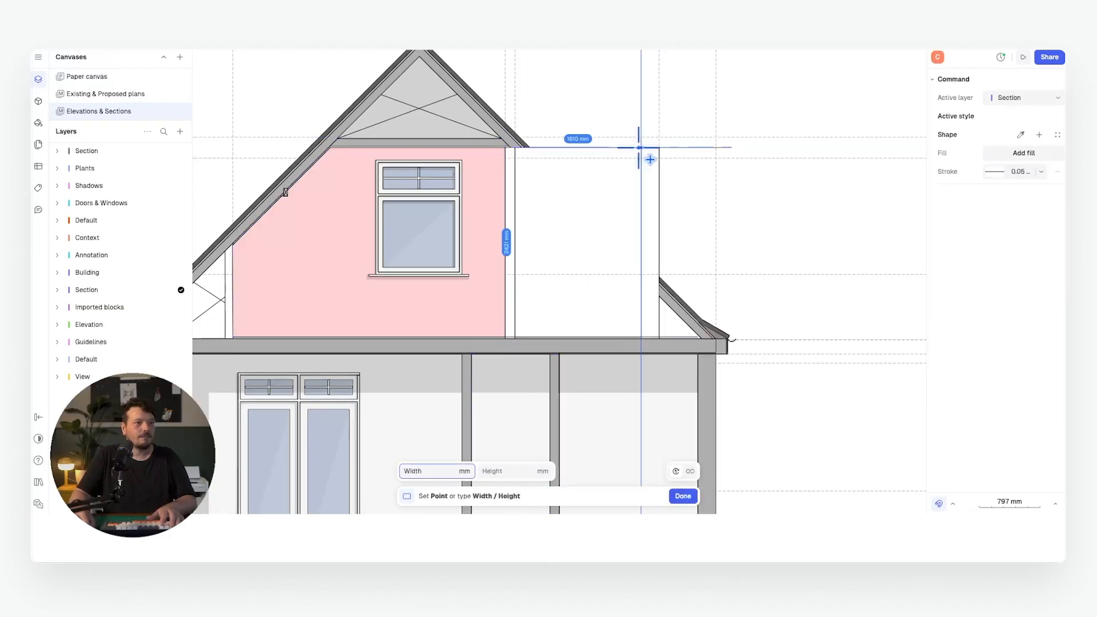
{"action": "left_click", "coordinate": [641, 147]}
{"action": "left_click", "coordinate": [994, 311]}
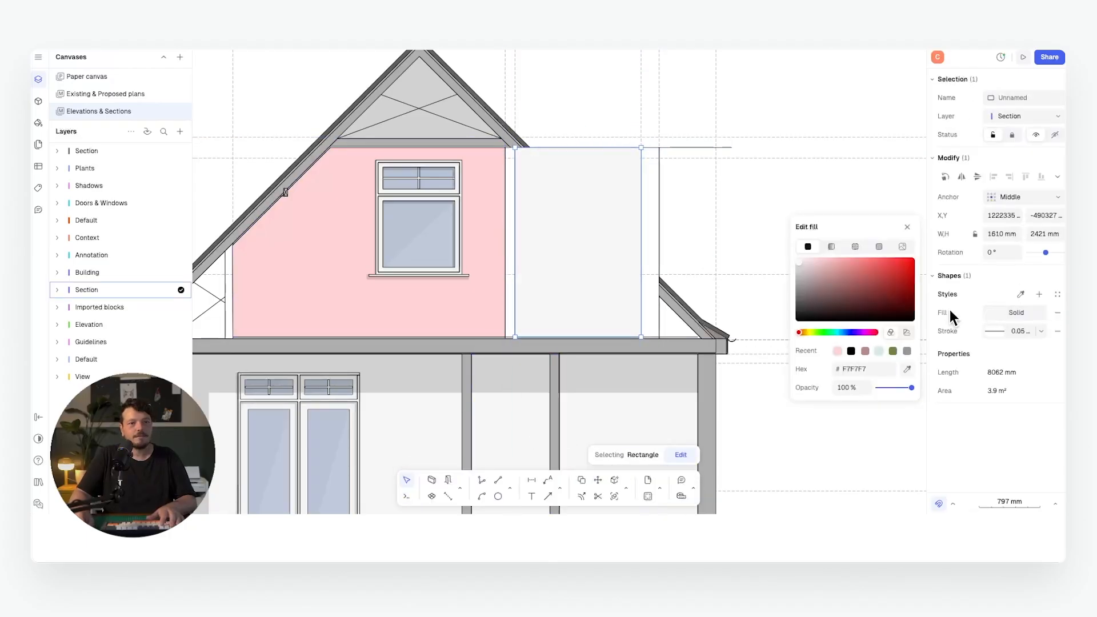
{"action": "left_click", "coordinate": [841, 331]}
{"action": "left_click", "coordinate": [752, 234]}
Copy the dormer's ceiling line up to the top edge of the existing ceiling structure
{"action": "scroll", "coordinate": [752, 235], "scroll_direction": "down", "scroll_amount": 3}
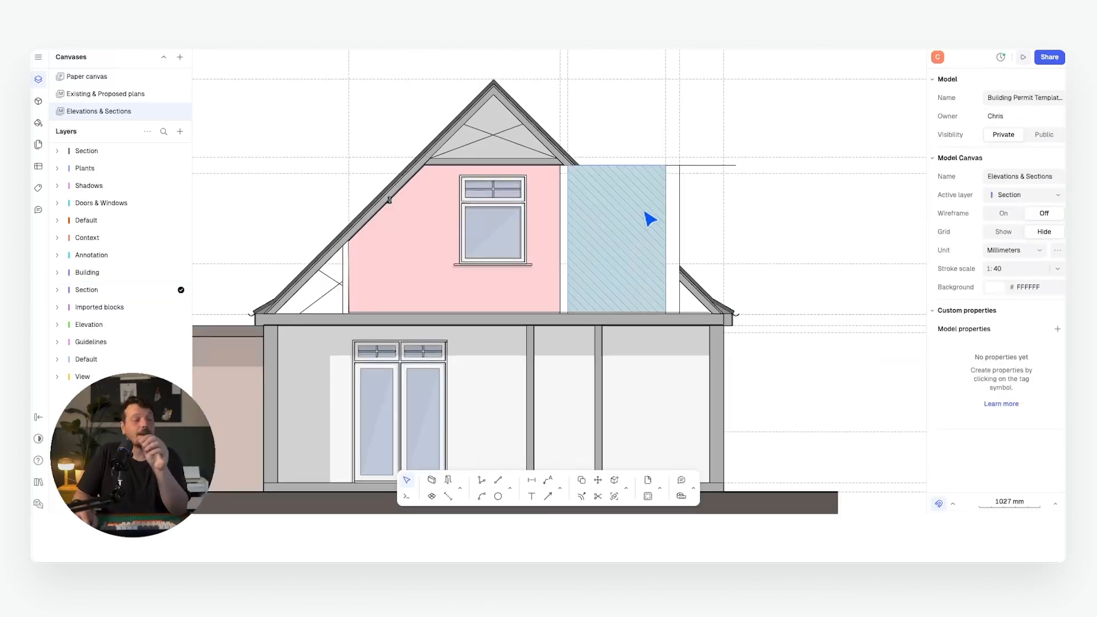
{"action": "middle_click_drag", "start_coordinate": [649, 217], "coordinate": [529, 228]}
{"action": "scroll", "coordinate": [548, 265], "scroll_direction": "up", "scroll_amount": 5}
{"action": "scroll", "coordinate": [563, 246], "scroll_direction": "down", "scroll_amount": 4}
{"action": "left_click", "coordinate": [570, 205]}
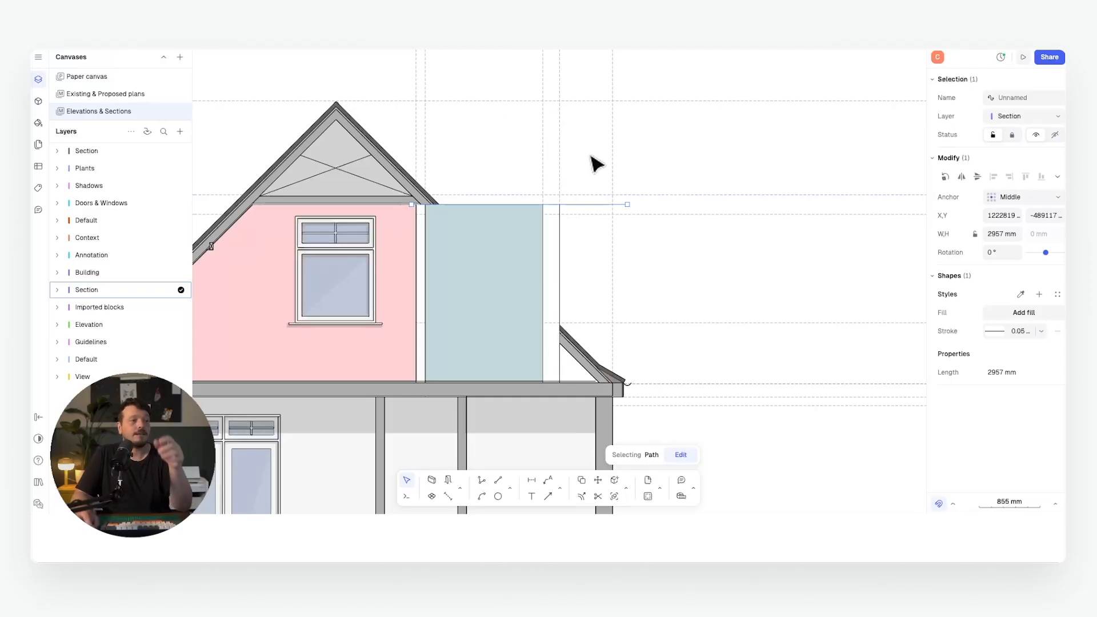
{"action": "scroll", "coordinate": [463, 190], "scroll_direction": "up", "scroll_amount": 5}
{"action": "key", "text": "c"}
{"action": "left_click", "coordinate": [348, 228]}
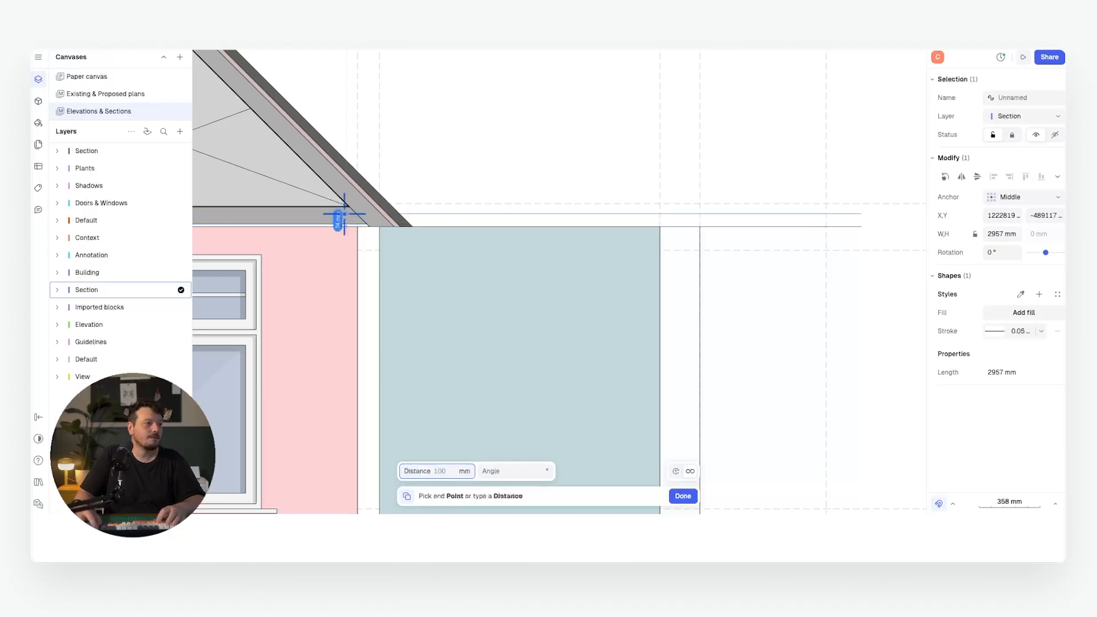
{"action": "left_click", "coordinate": [346, 206]}
{"action": "key", "text": "Escape"}
Copy the remaining lower part of the right roof slope up to the dormer's ceiling level as the dormer roof's edge
{"action": "scroll", "coordinate": [346, 207], "scroll_direction": "down", "scroll_amount": 3}
{"action": "middle_click_drag", "start_coordinate": [632, 374], "coordinate": [617, 230]}
{"action": "scroll", "coordinate": [583, 277], "scroll_direction": "up", "scroll_amount": 5}
{"action": "left_click_drag", "start_coordinate": [583, 276], "coordinate": [514, 416]}
{"action": "scroll", "coordinate": [573, 316], "scroll_direction": "down", "scroll_amount": 5}
{"action": "key", "text": "c"}
{"action": "left_click", "coordinate": [580, 322]}
{"action": "scroll", "coordinate": [566, 286], "scroll_direction": "up", "scroll_amount": 3}
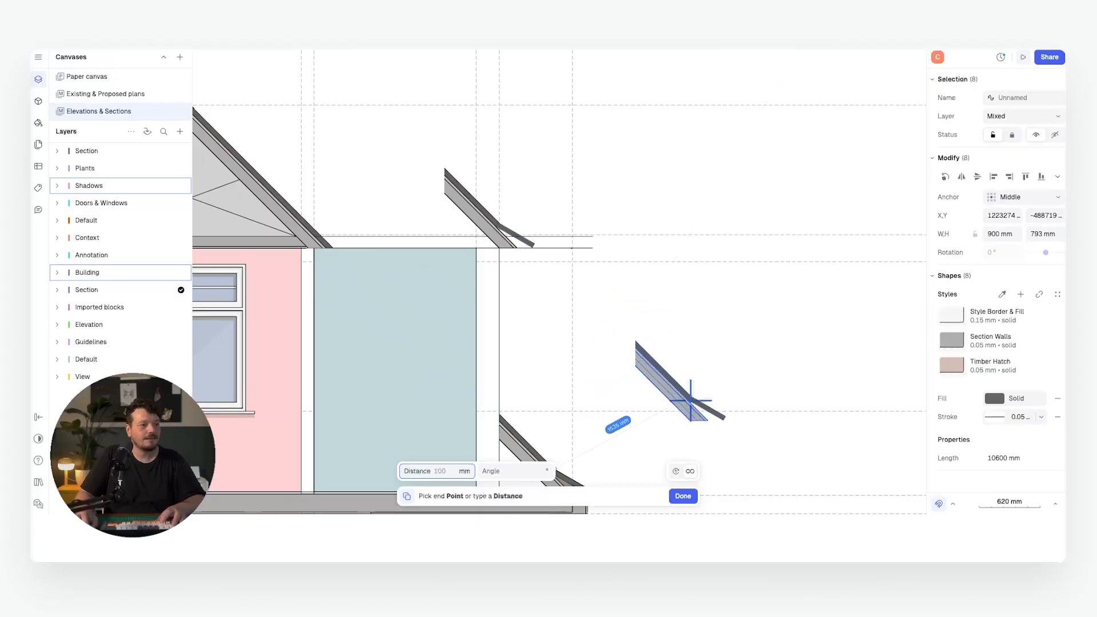
{"action": "left_click", "coordinate": [693, 382]}
{"action": "scroll", "coordinate": [614, 262], "scroll_direction": "up", "scroll_amount": 2}
{"action": "left_click", "coordinate": [613, 261]}
{"action": "scroll", "coordinate": [594, 240], "scroll_direction": "down", "scroll_amount": 3}
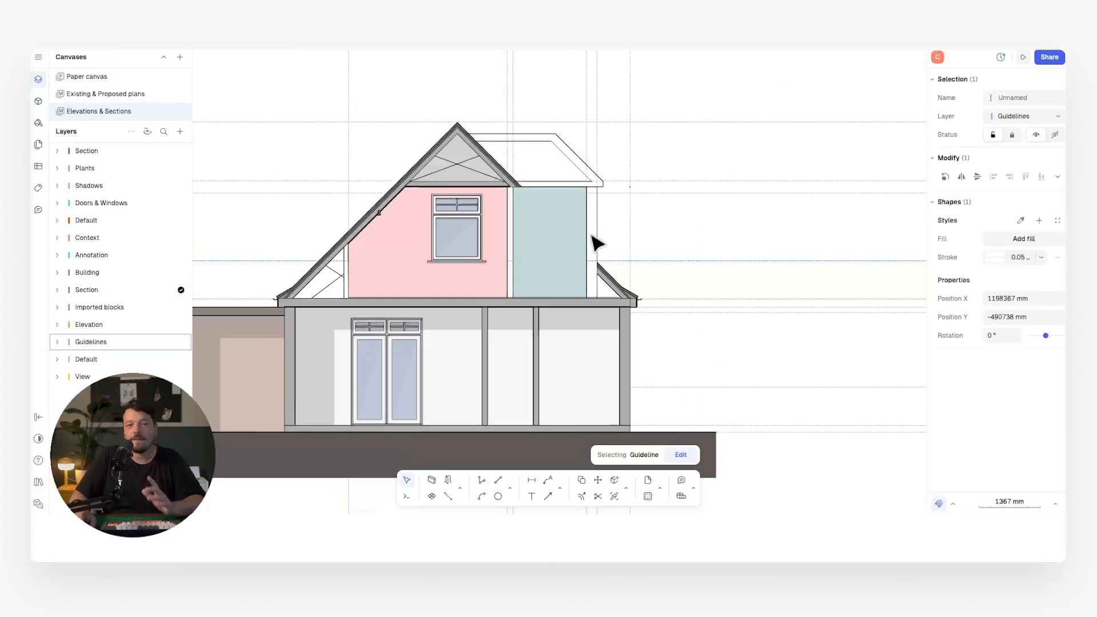
Examine the coloured section against the proposed upper-floor plan and the neighbouring elevations and sections
{"action": "scroll", "coordinate": [594, 238], "scroll_direction": "down", "scroll_amount": 2}
{"action": "double_click", "coordinate": [570, 242]}
{"action": "scroll", "coordinate": [620, 236], "scroll_direction": "down", "scroll_amount": 2}
{"action": "left_click", "coordinate": [622, 236]}
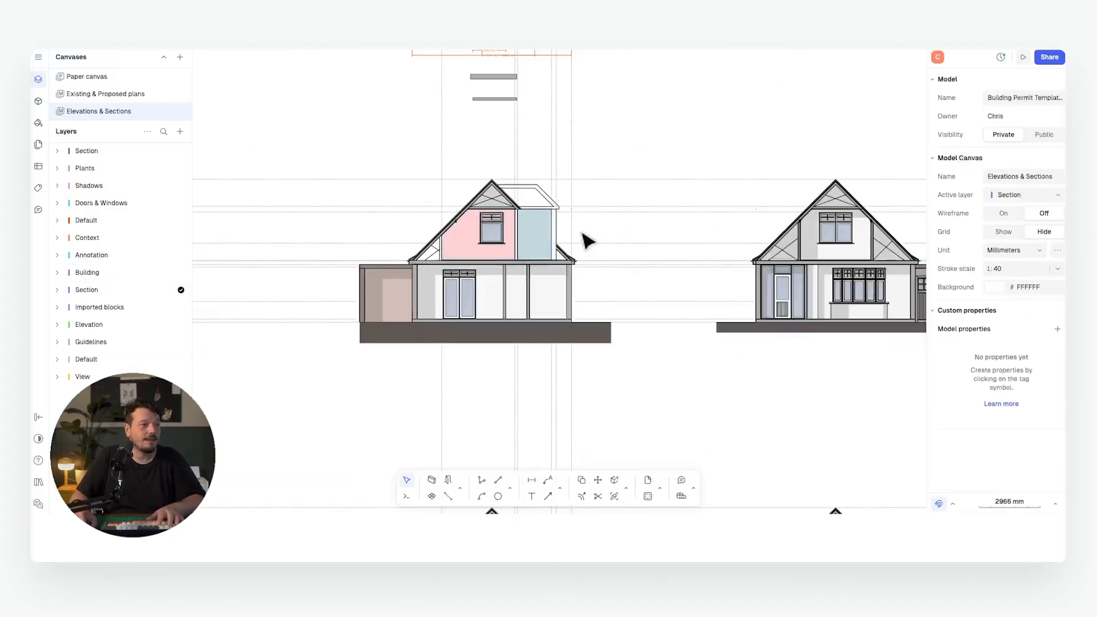
{"action": "scroll", "coordinate": [455, 235], "scroll_direction": "right", "scroll_amount": 2}
{"action": "scroll", "coordinate": [559, 238], "scroll_direction": "left", "scroll_amount": 7}
{"action": "scroll", "coordinate": [628, 229], "scroll_direction": "left", "scroll_amount": 3}
{"action": "scroll", "coordinate": [585, 228], "scroll_direction": "right", "scroll_amount": 5}
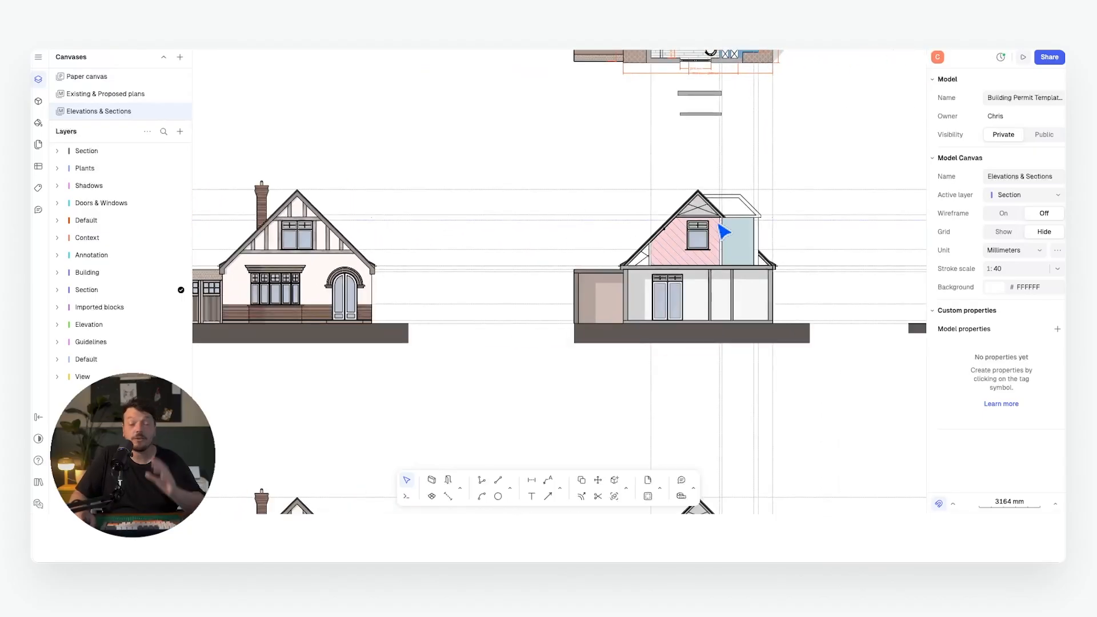
{"action": "scroll", "coordinate": [737, 232], "scroll_direction": "up", "scroll_amount": 3}
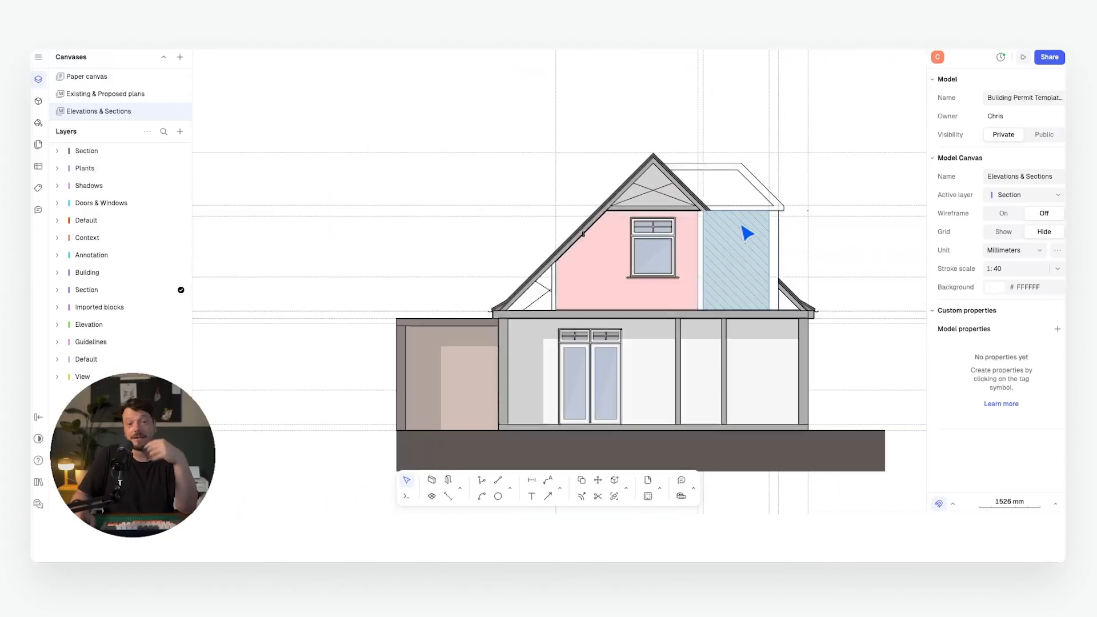
{"action": "scroll", "coordinate": [563, 318], "scroll_direction": "down", "scroll_amount": 3}
{"action": "scroll", "coordinate": [563, 319], "scroll_direction": "up", "scroll_amount": 8}
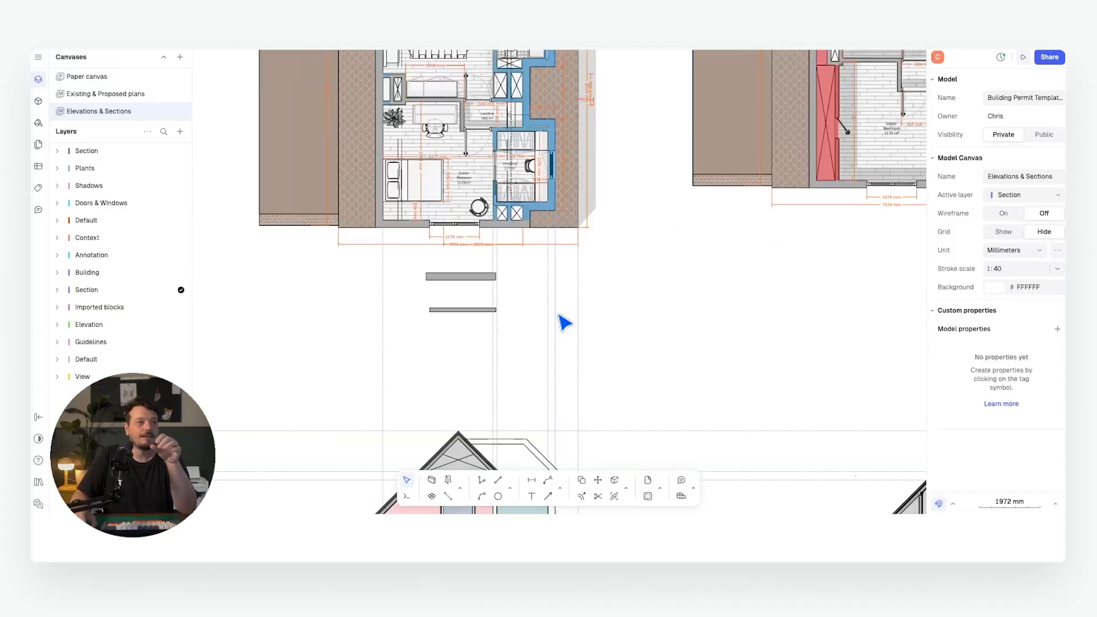
{"action": "scroll", "coordinate": [629, 245], "scroll_direction": "up", "scroll_amount": 2}
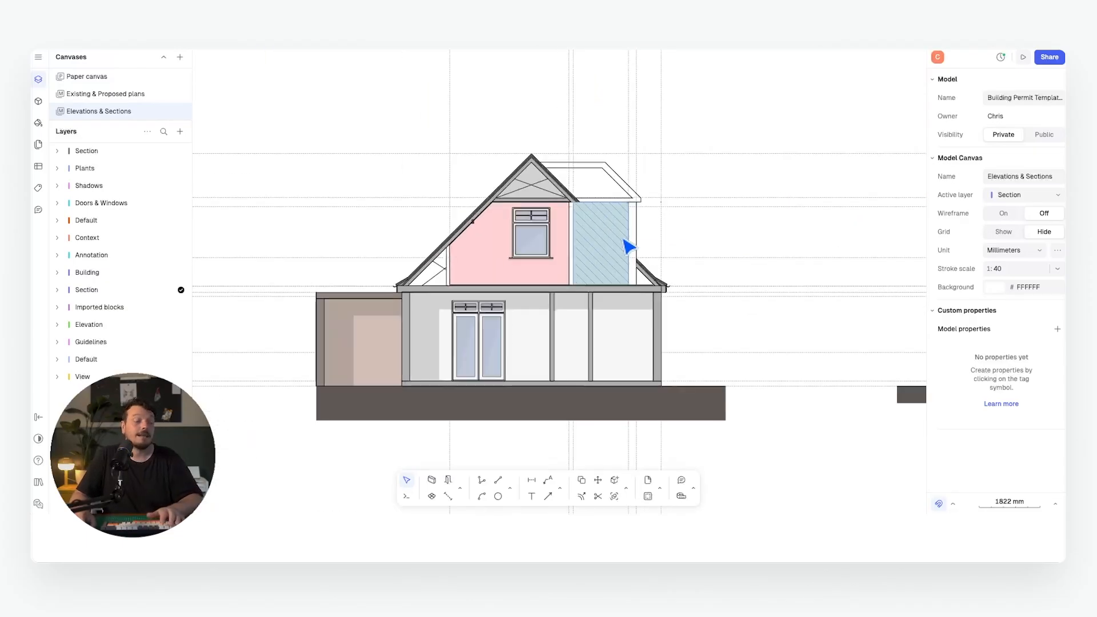
{"action": "scroll", "coordinate": [531, 234], "scroll_direction": "down", "scroll_amount": 6}
{"action": "scroll", "coordinate": [441, 242], "scroll_direction": "left", "scroll_amount": 2}
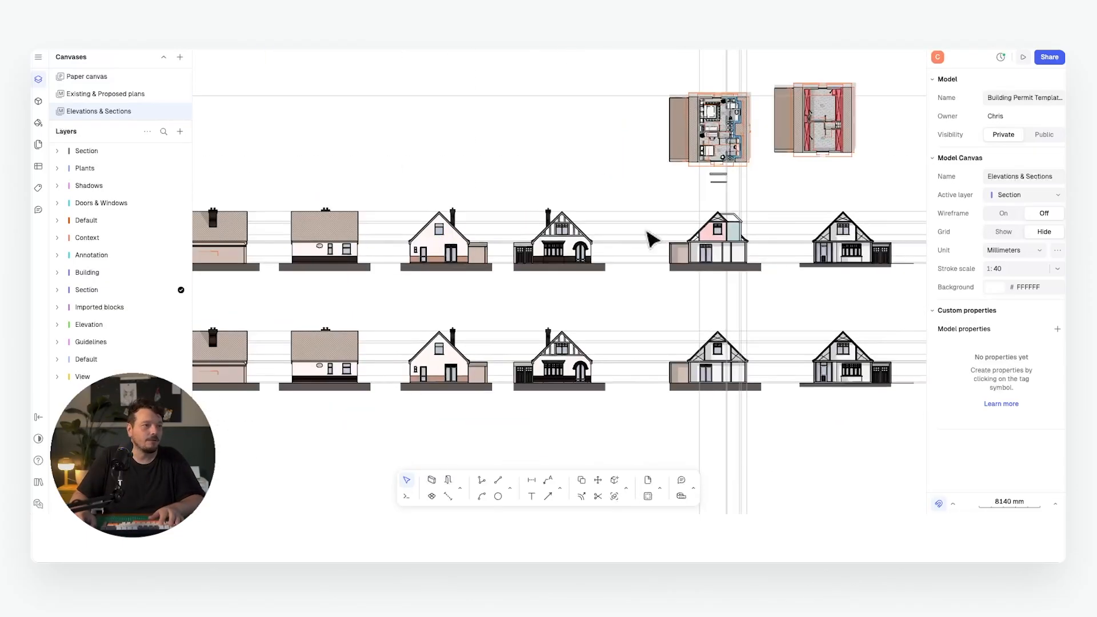
Move the upper-row elevation with the oval window next to the coloured section
{"action": "scroll", "coordinate": [646, 238], "scroll_direction": "up", "scroll_amount": 4}
{"action": "scroll", "coordinate": [595, 235], "scroll_direction": "left", "scroll_amount": 2}
{"action": "left_click_drag", "start_coordinate": [271, 321], "coordinate": [483, 142]}
{"action": "key", "text": "m"}
{"action": "left_click", "coordinate": [385, 154]}
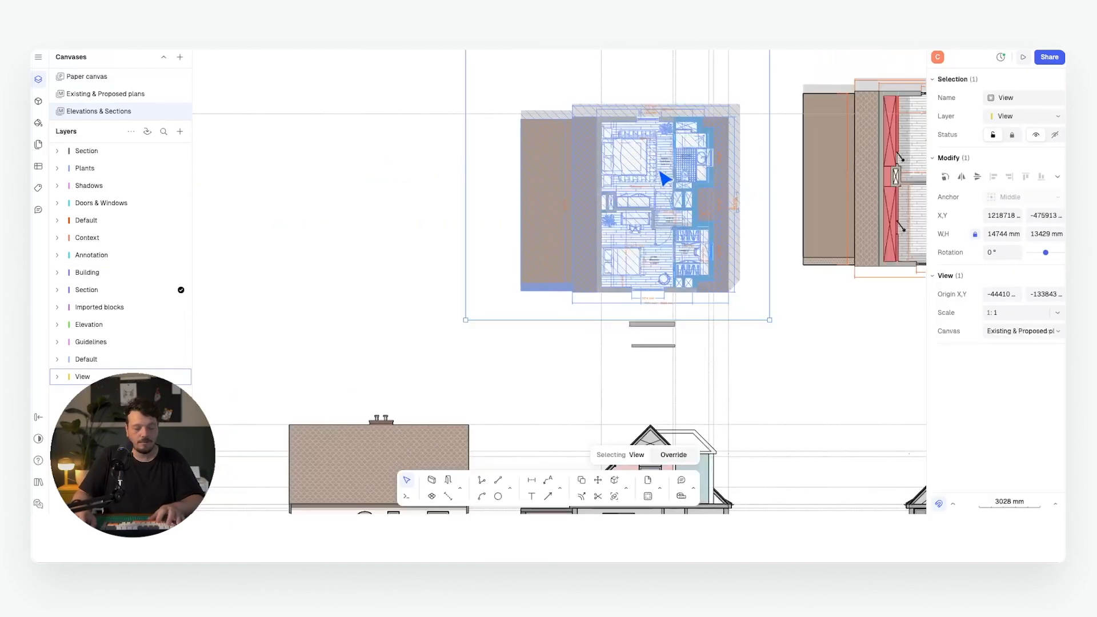
Copy the proposed upper-floor plan view above the oval-window elevation and rotate the copy to -90°
{"action": "key", "text": "m"}
{"action": "left_click", "coordinate": [662, 177]}
{"action": "left_click", "coordinate": [370, 177]}
{"action": "scroll", "coordinate": [503, 194], "scroll_direction": "down", "scroll_amount": 2}
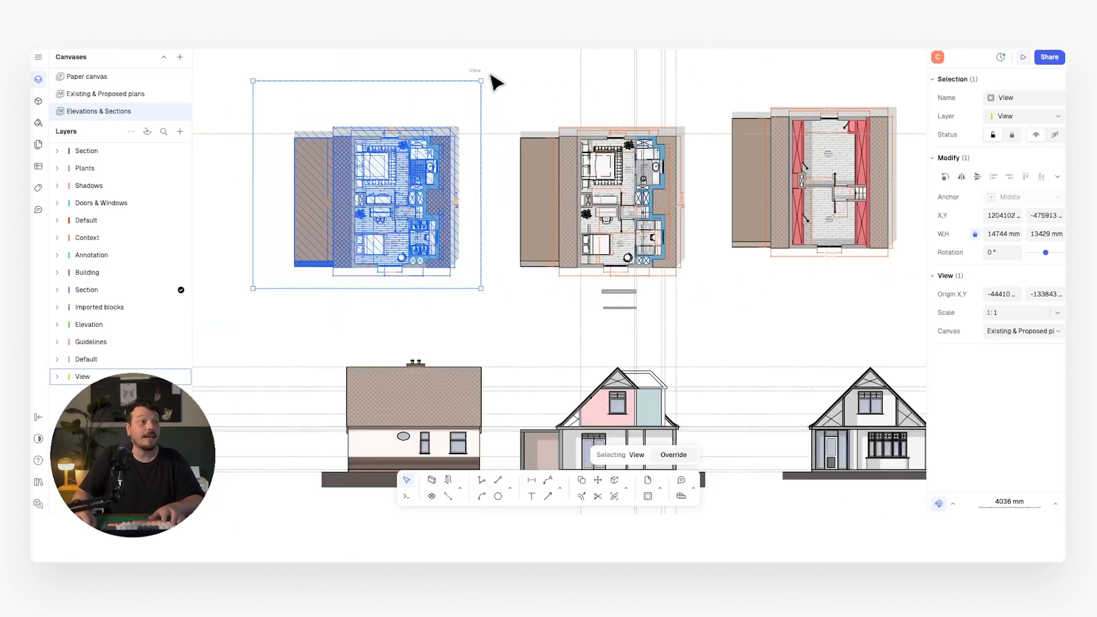
{"action": "left_click_drag", "start_coordinate": [484, 73], "coordinate": [474, 297]}
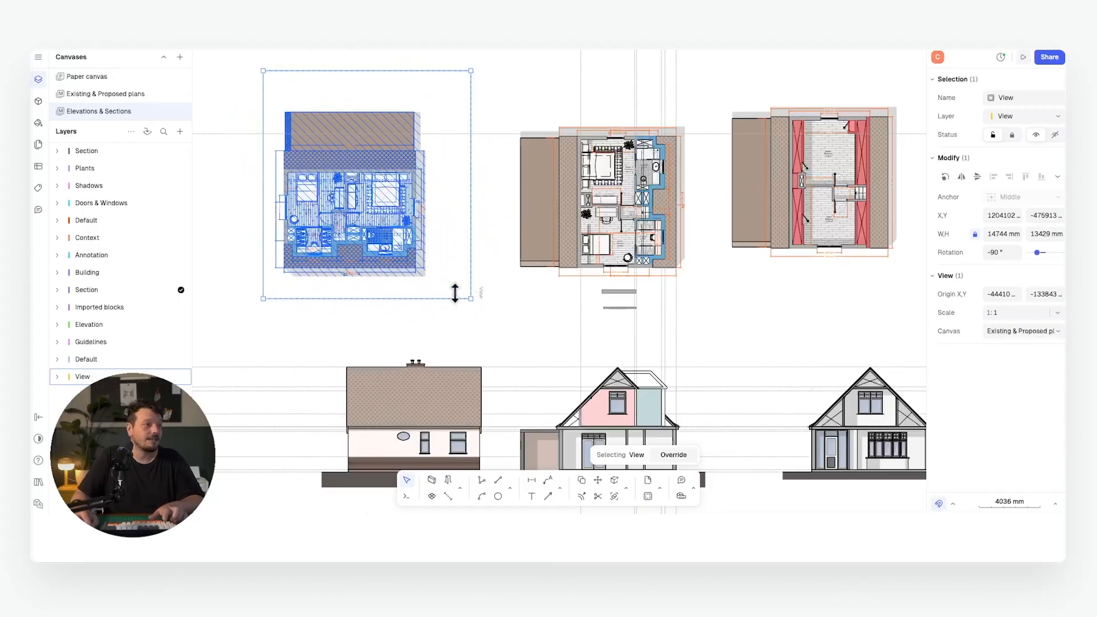
Move the rotated plan view so its outer wall lines up with the edge of the elevation below
{"action": "scroll", "coordinate": [486, 292], "scroll_direction": "up", "scroll_amount": 6}
{"action": "key", "text": "m"}
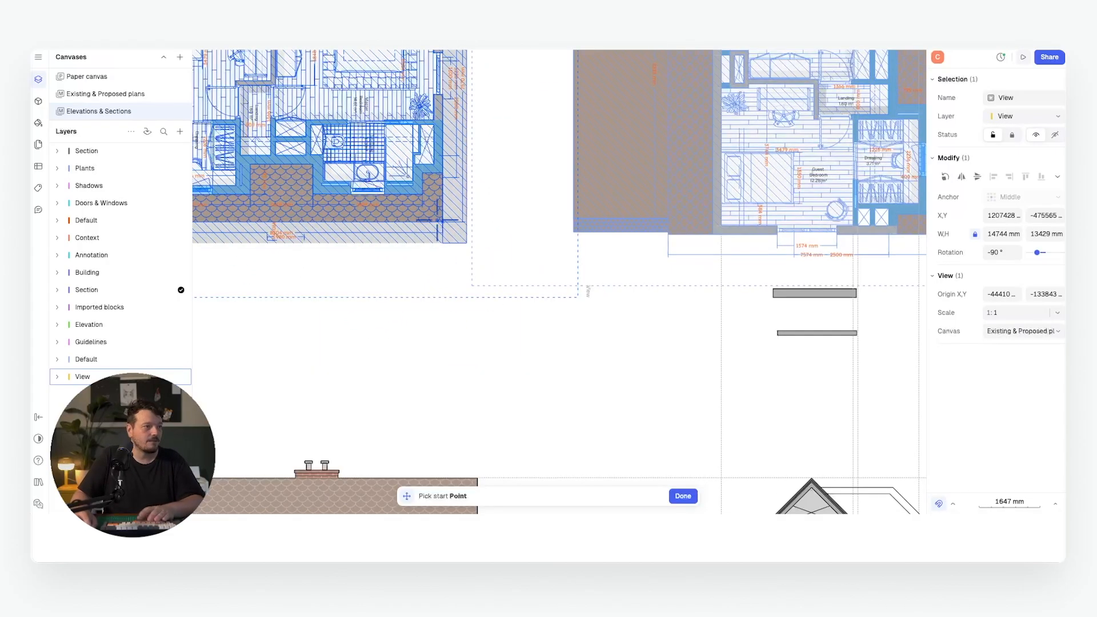
{"action": "left_click", "coordinate": [442, 221]}
{"action": "middle_click_drag", "start_coordinate": [483, 306], "coordinate": [461, 203]}
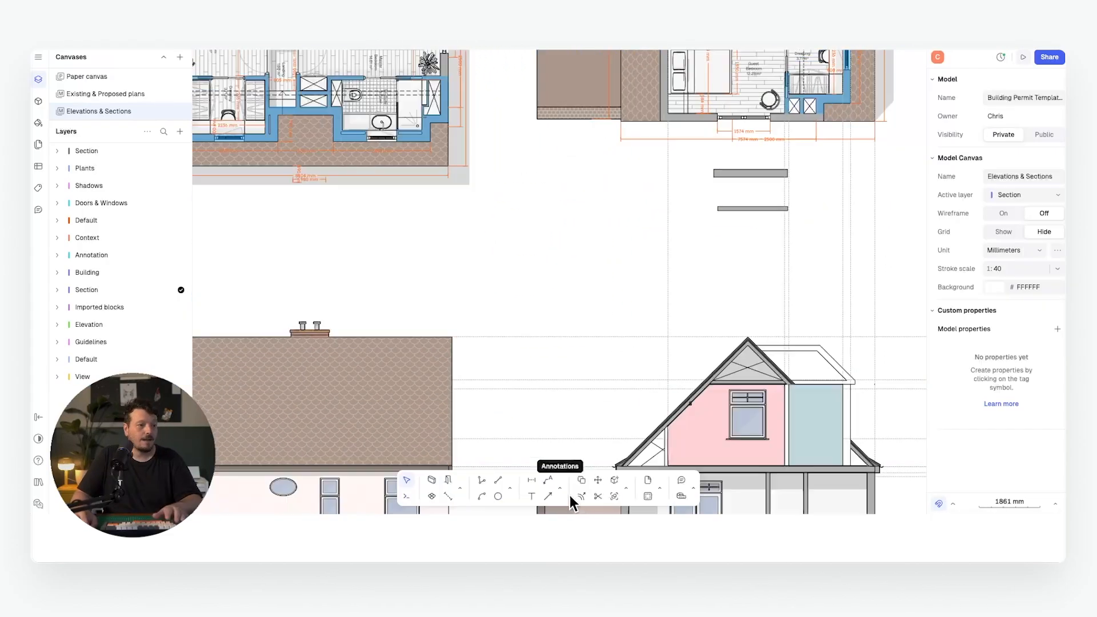
Place a vertical guideline on the en-suite dormer's outer corner in the rotated plan and copy it to the dormer's opposite corner
{"action": "left_click", "coordinate": [511, 488]}
{"action": "left_click", "coordinate": [537, 463]}
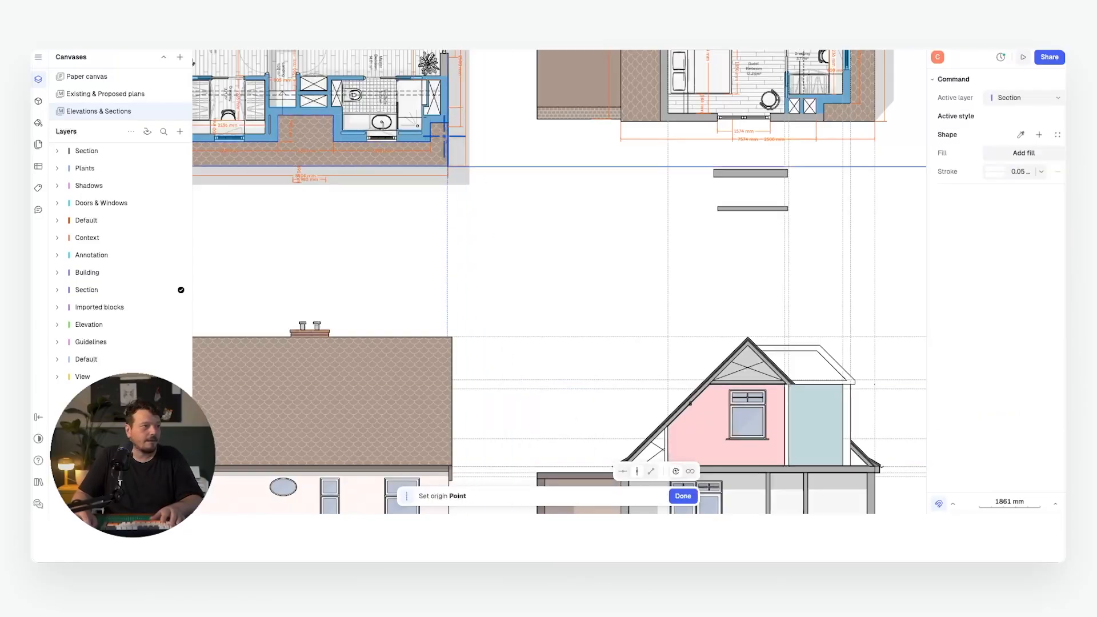
{"action": "scroll", "coordinate": [431, 124], "scroll_direction": "up", "scroll_amount": 10}
{"action": "left_click", "coordinate": [409, 101]}
{"action": "scroll", "coordinate": [543, 176], "scroll_direction": "down", "scroll_amount": 6}
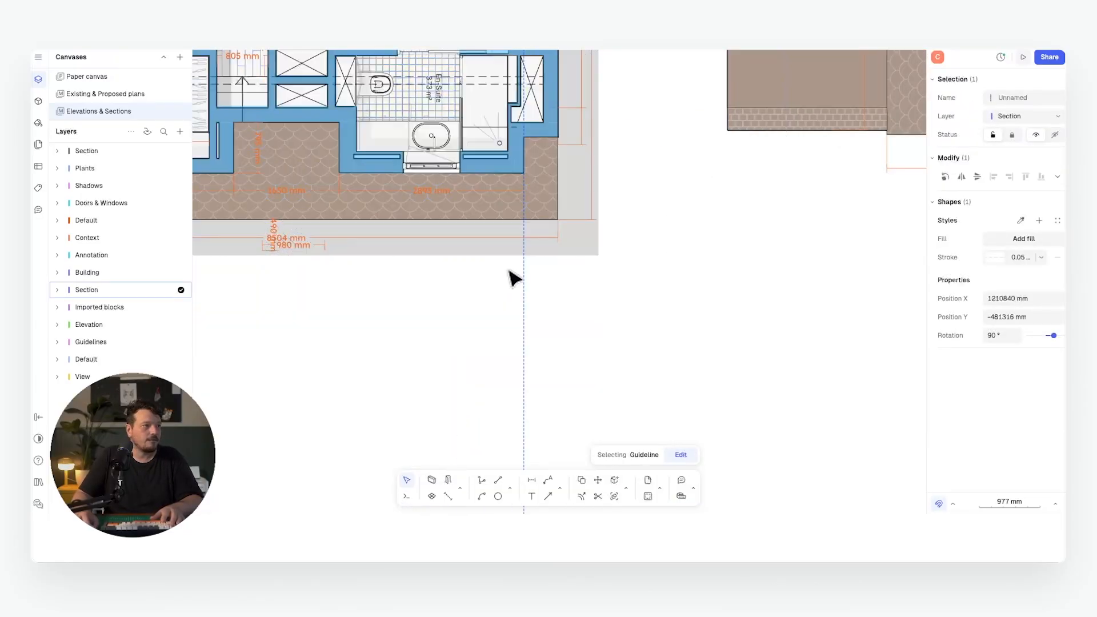
{"action": "key", "text": "m"}
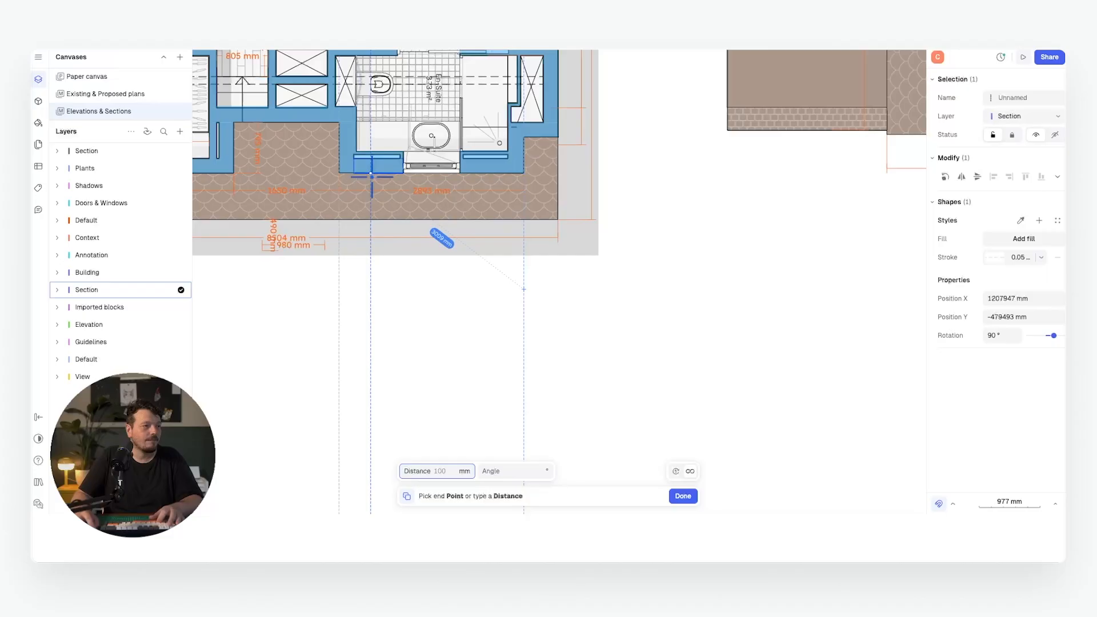
{"action": "scroll", "coordinate": [580, 465], "scroll_direction": "down", "scroll_amount": 5}
{"action": "left_click", "coordinate": [682, 497]}
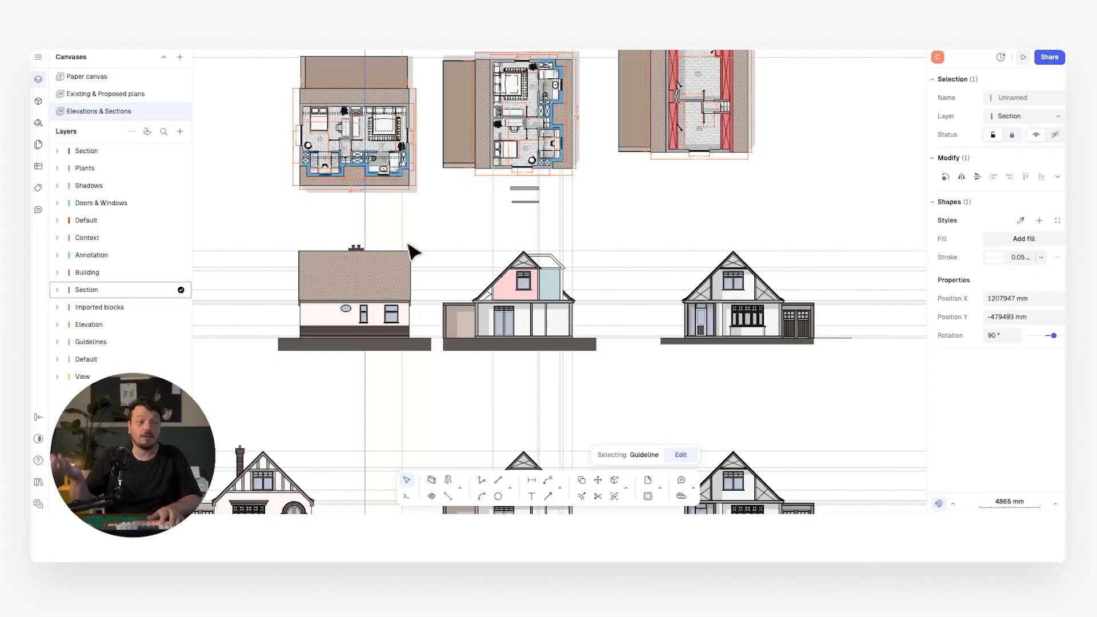
Draw a horizontal line from the top of the section's dormer roof across the oval-window elevation
{"action": "scroll", "coordinate": [377, 257], "scroll_direction": "up", "scroll_amount": 3}
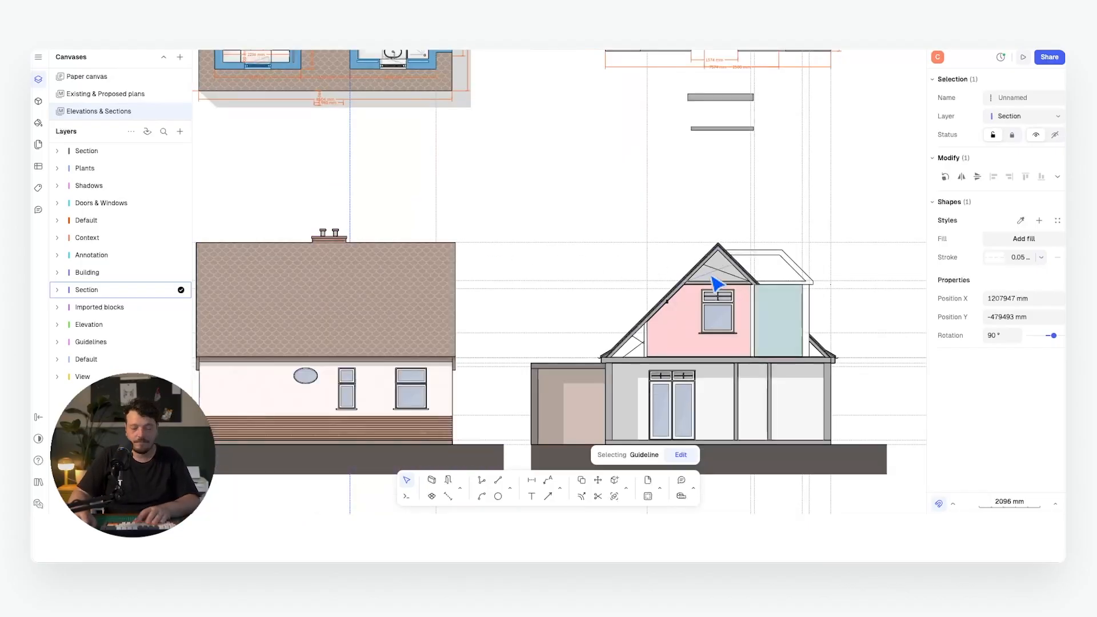
{"action": "key", "text": "l"}
{"action": "left_click", "coordinate": [784, 249]}
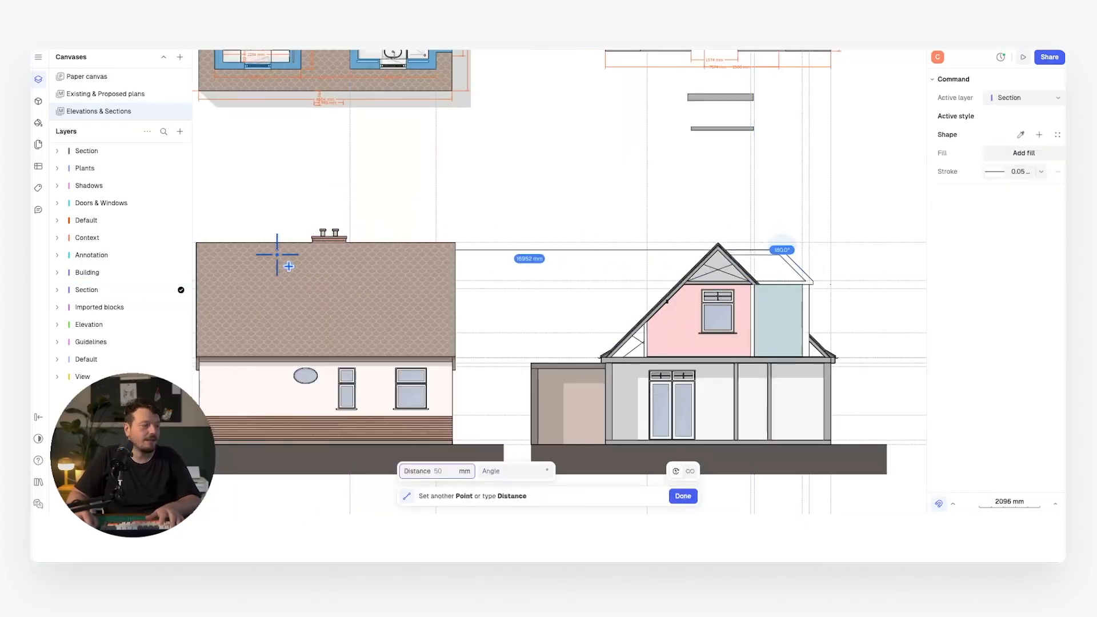
{"action": "scroll", "coordinate": [278, 254], "scroll_direction": "left", "scroll_amount": 3}
{"action": "left_click", "coordinate": [293, 246]}
{"action": "key", "text": "Escape"}
Delete the tiled roof fill from the oval-window elevation, keeping its outline
{"action": "left_click", "coordinate": [625, 306]}
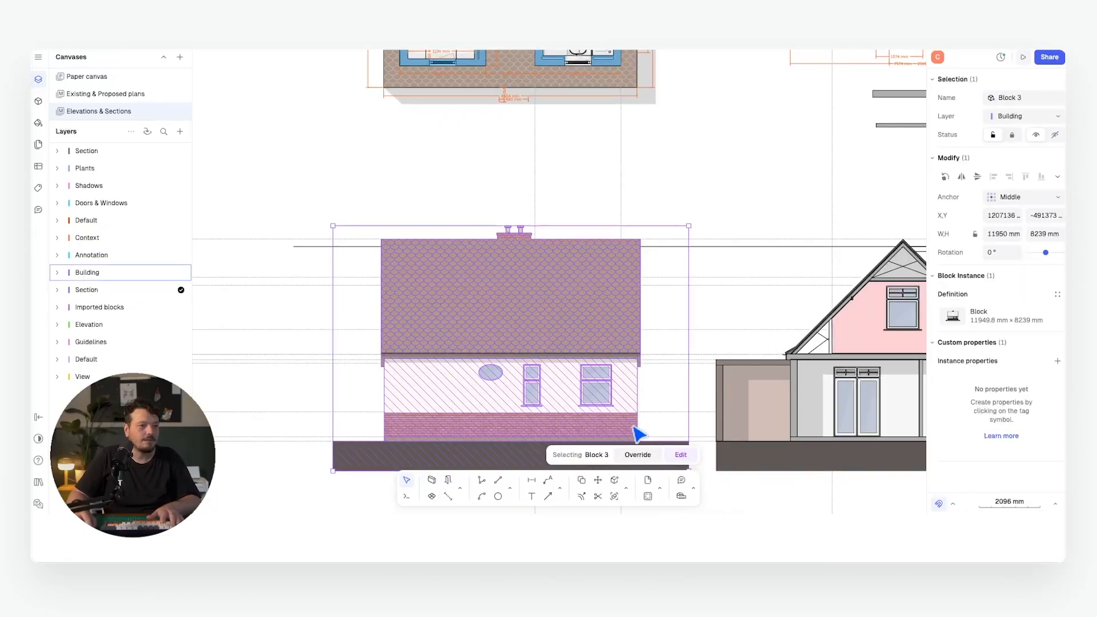
{"action": "key", "text": "Escape"}
{"action": "left_click", "coordinate": [590, 306]}
{"action": "key", "text": "Delete"}
{"action": "scroll", "coordinate": [632, 294], "scroll_direction": "up", "scroll_amount": 2}
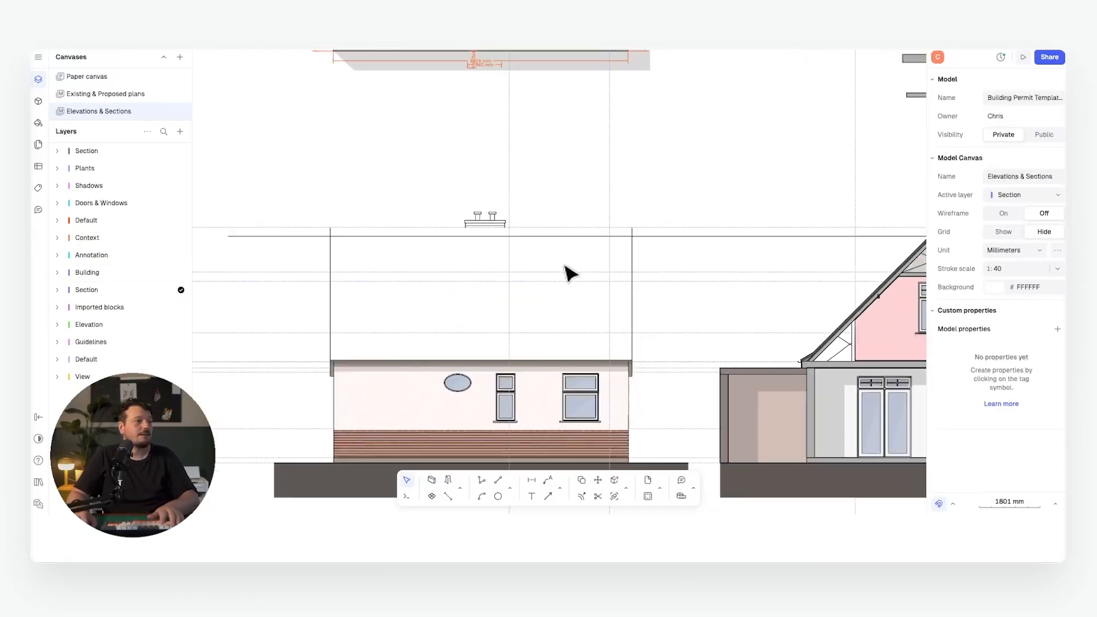
Copy the projected line down to the edges of the section dormer's fascia and to the dormer's base
{"action": "scroll", "coordinate": [566, 266], "scroll_direction": "down", "scroll_amount": 2}
{"action": "left_click", "coordinate": [481, 170]}
{"action": "scroll", "coordinate": [637, 181], "scroll_direction": "right", "scroll_amount": 4}
{"action": "key", "text": "c"}
{"action": "left_click", "coordinate": [617, 170]}
{"action": "scroll", "coordinate": [656, 204], "scroll_direction": "up", "scroll_amount": 5}
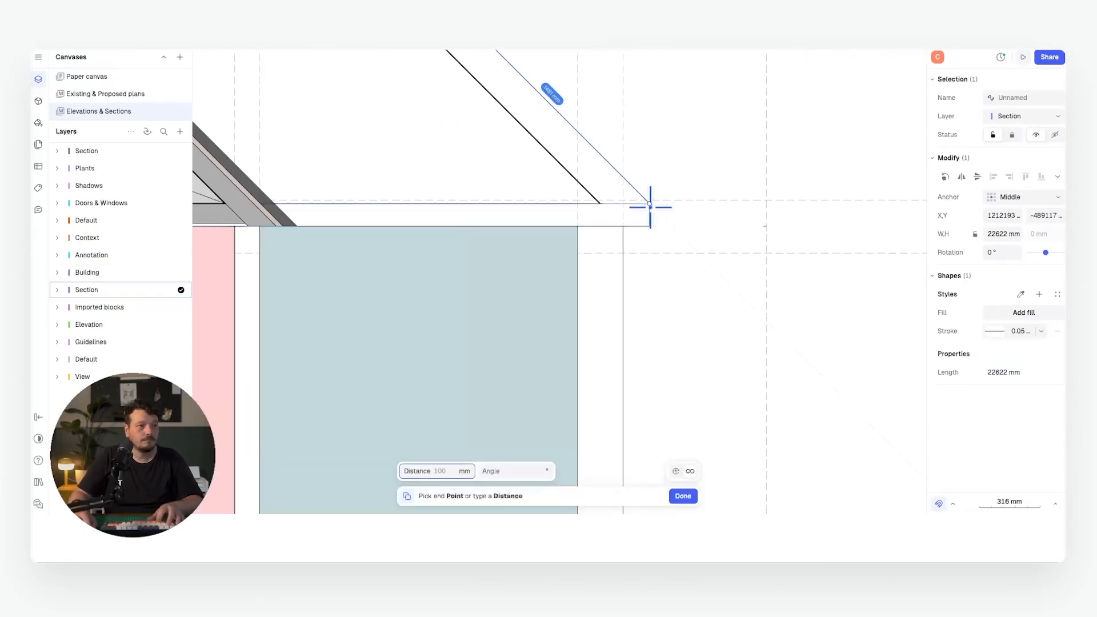
{"action": "scroll", "coordinate": [650, 209], "scroll_direction": "down", "scroll_amount": 5}
{"action": "left_click", "coordinate": [644, 213]}
Draw the dormer's vertical side edges along the two guidelines, between the fascia and base lines in the elevation
{"action": "scroll", "coordinate": [636, 343], "scroll_direction": "up", "scroll_amount": 5}
{"action": "key", "text": "l"}
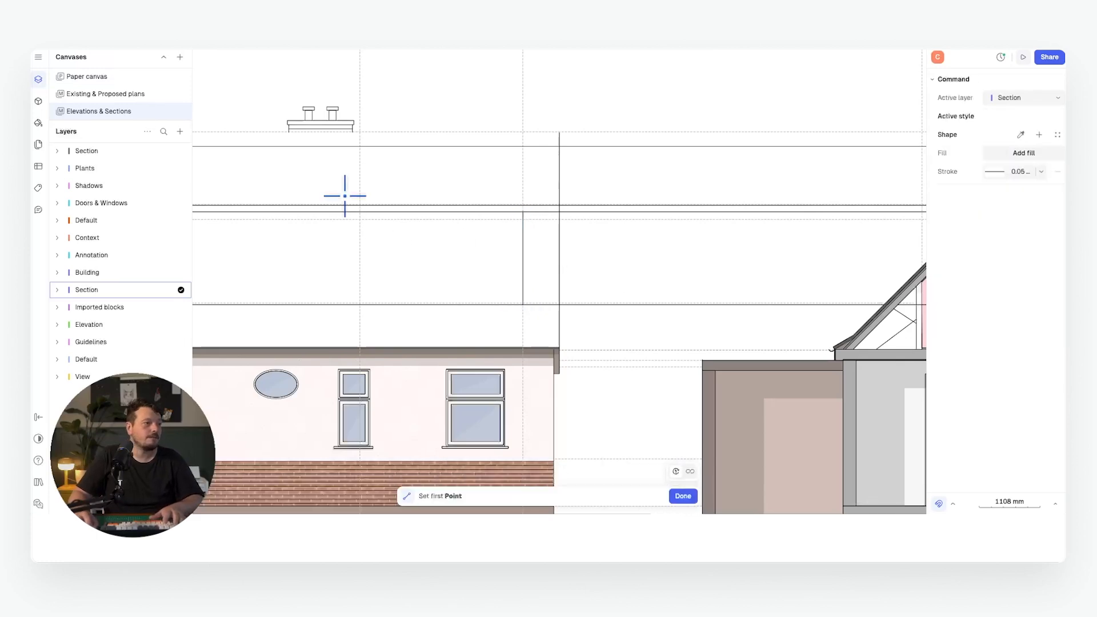
{"action": "left_click", "coordinate": [359, 211]}
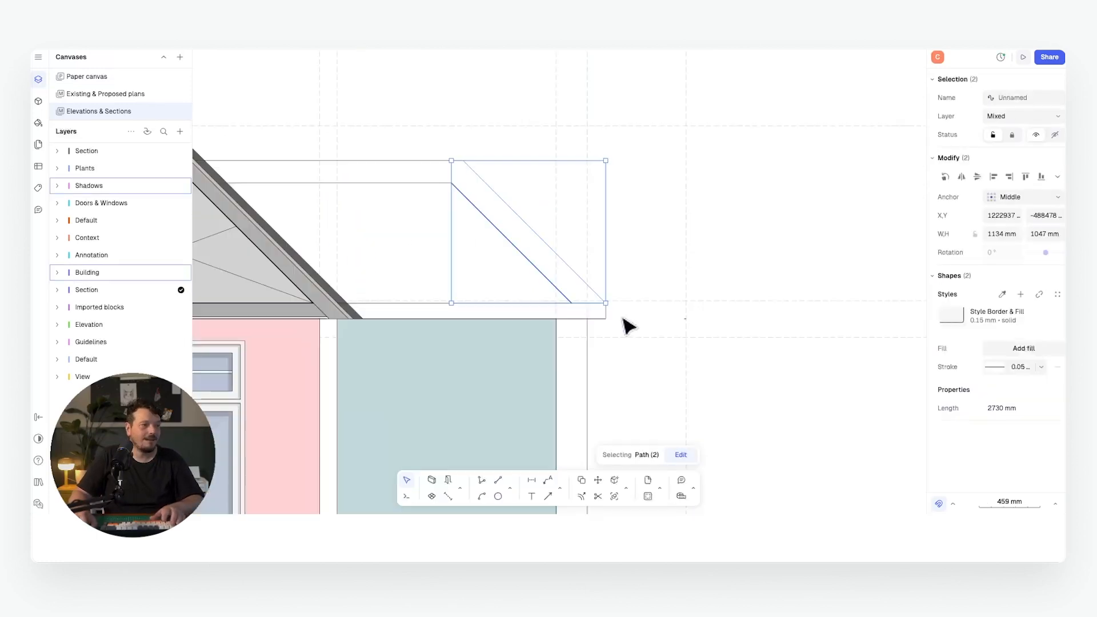
Copy the section dormer's sloping roof lines and eaves edge to the outer guideline of the elevation's dormer
{"action": "scroll", "coordinate": [624, 323], "scroll_direction": "up", "scroll_amount": 4}
{"action": "left_click_drag", "start_coordinate": [580, 318], "coordinate": [474, 361]}
{"action": "scroll", "coordinate": [589, 323], "scroll_direction": "down", "scroll_amount": 2}
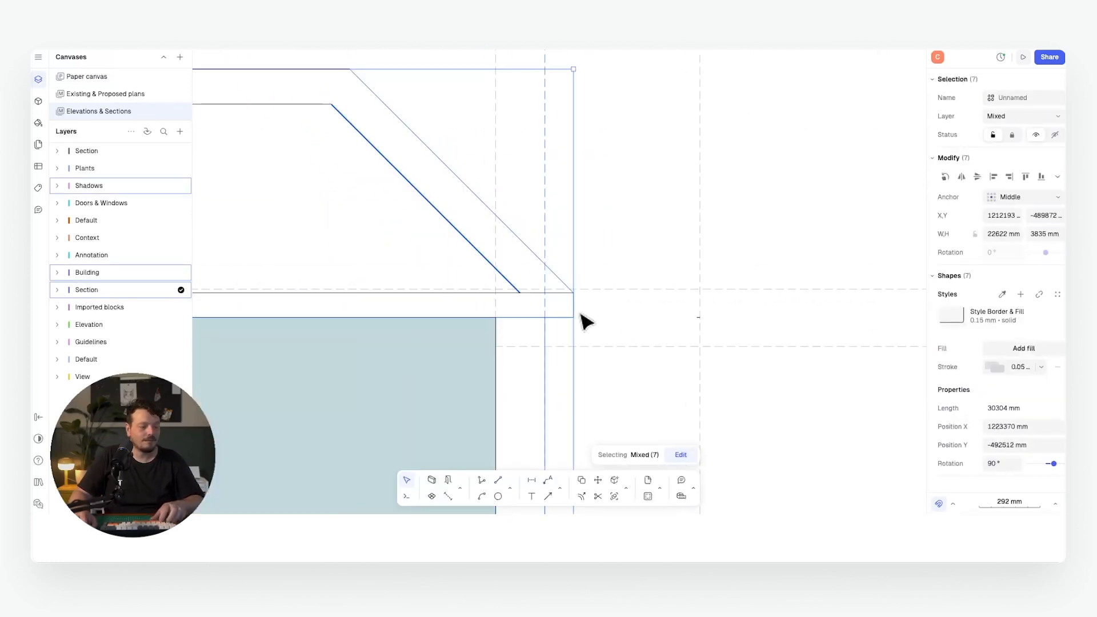
{"action": "key", "text": "c"}
{"action": "left_click", "coordinate": [564, 313]}
{"action": "scroll", "coordinate": [723, 222], "scroll_direction": "down", "scroll_amount": 5}
{"action": "scroll", "coordinate": [755, 237], "scroll_direction": "up", "scroll_amount": 3}
{"action": "scroll", "coordinate": [754, 237], "scroll_direction": "down", "scroll_amount": 3}
{"action": "scroll", "coordinate": [516, 238], "scroll_direction": "up", "scroll_amount": 3}
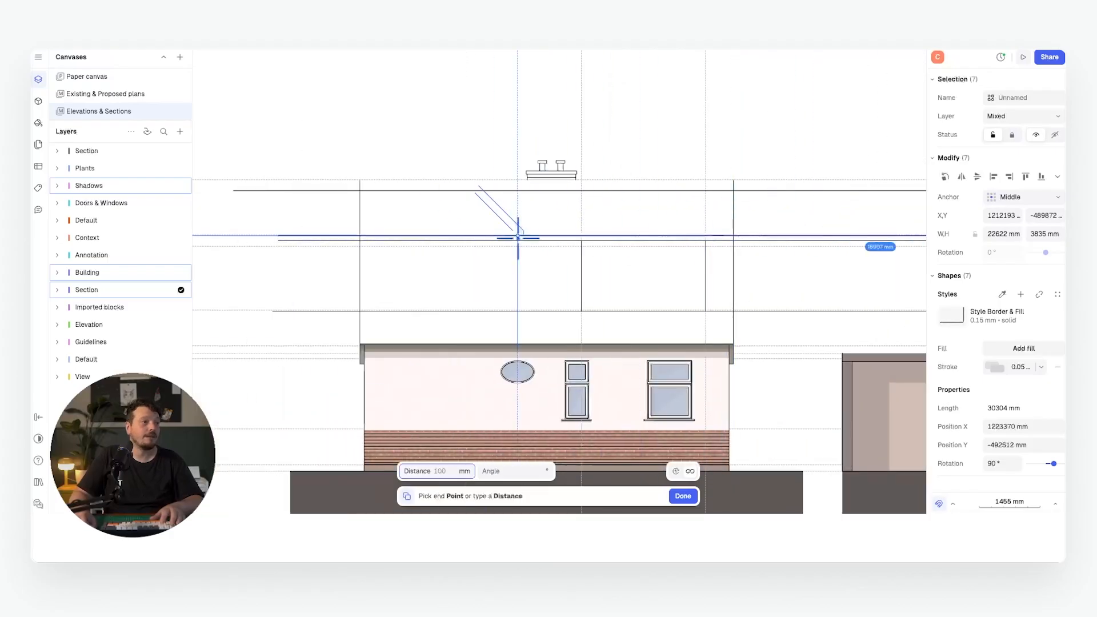
{"action": "scroll", "coordinate": [724, 240], "scroll_direction": "up", "scroll_amount": 5}
{"action": "left_click", "coordinate": [646, 240]}
{"action": "scroll", "coordinate": [600, 318], "scroll_direction": "down", "scroll_amount": 3}
{"action": "left_click", "coordinate": [683, 496]}
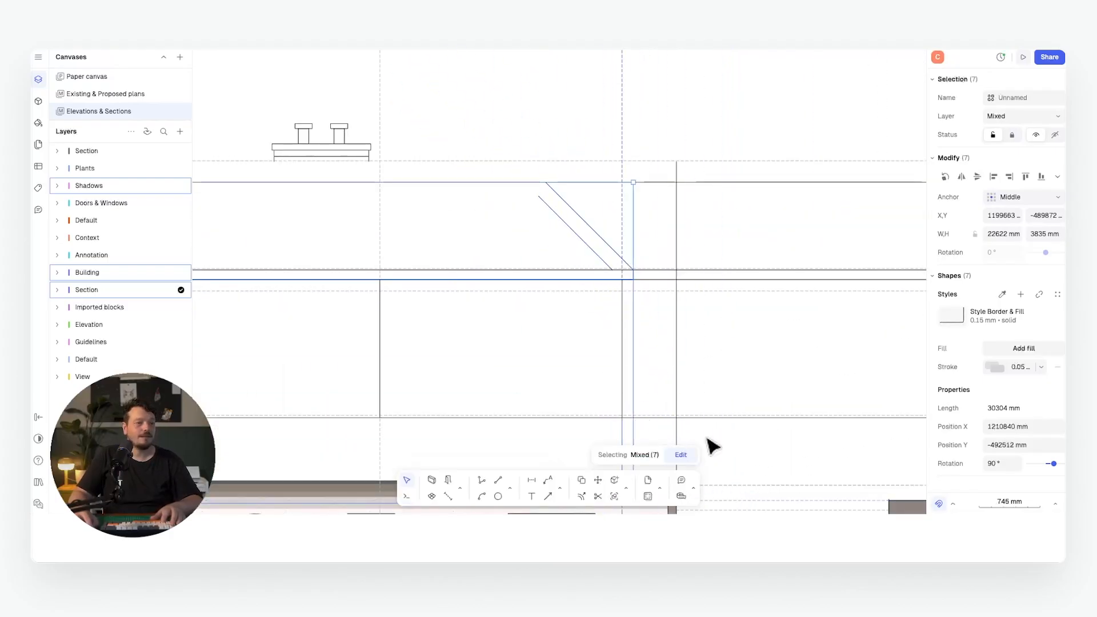
Remove the inner slope line and mirror the remaining roof slope and eaves edge about the dormer's centre
{"action": "scroll", "coordinate": [629, 276], "scroll_direction": "up", "scroll_amount": 4}
{"action": "scroll", "coordinate": [631, 279], "scroll_direction": "down", "scroll_amount": 2}
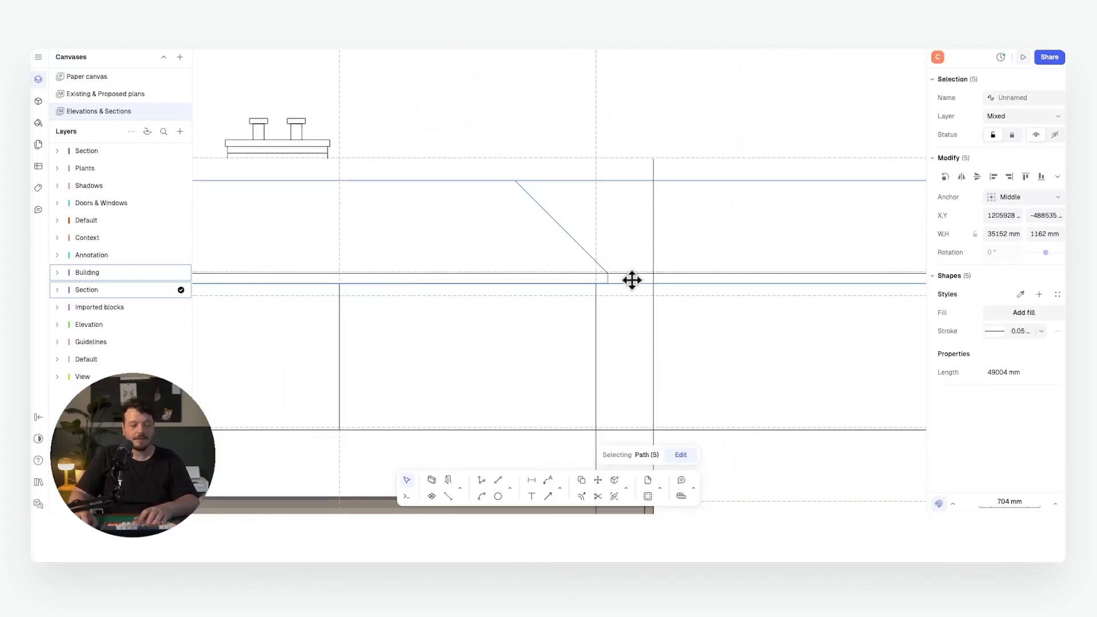
{"action": "middle_click_drag", "start_coordinate": [608, 281], "coordinate": [624, 238]}
{"action": "key", "text": "m"}
{"action": "left_click", "coordinate": [463, 197]}
{"action": "left_click", "coordinate": [462, 220]}
{"action": "scroll", "coordinate": [535, 291], "scroll_direction": "up", "scroll_amount": 2}
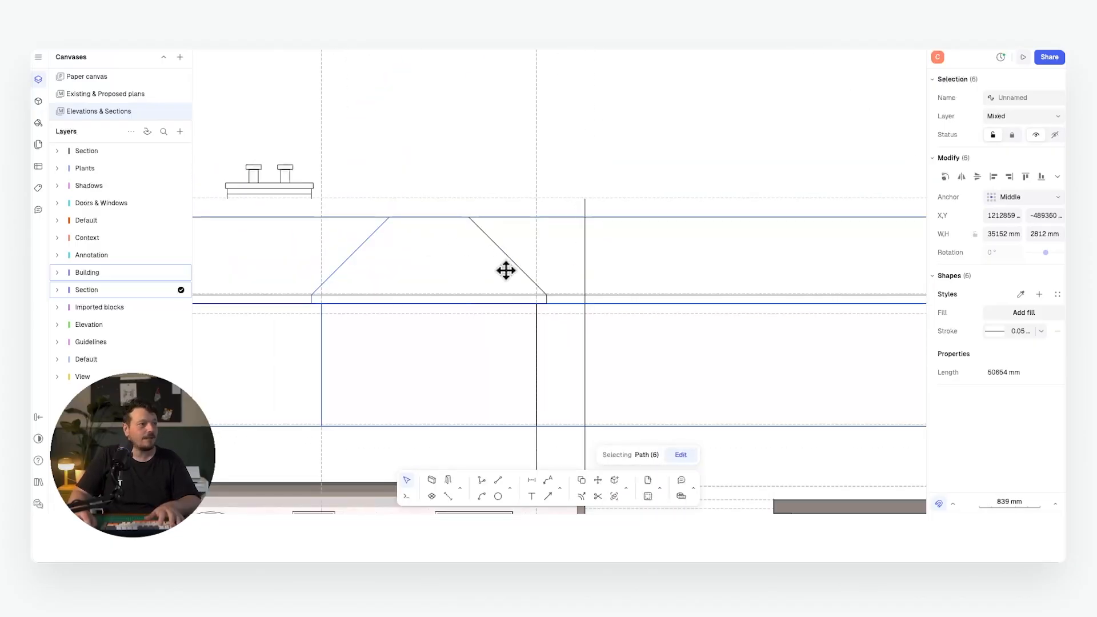
Copy each sloping roof edge to the opposite dormer peak so the inner slopes cross
{"action": "left_click", "coordinate": [487, 238]}
{"action": "key", "text": "c"}
{"action": "left_click", "coordinate": [469, 217]}
{"action": "left_click", "coordinate": [389, 217]}
{"action": "left_click", "coordinate": [469, 217]}
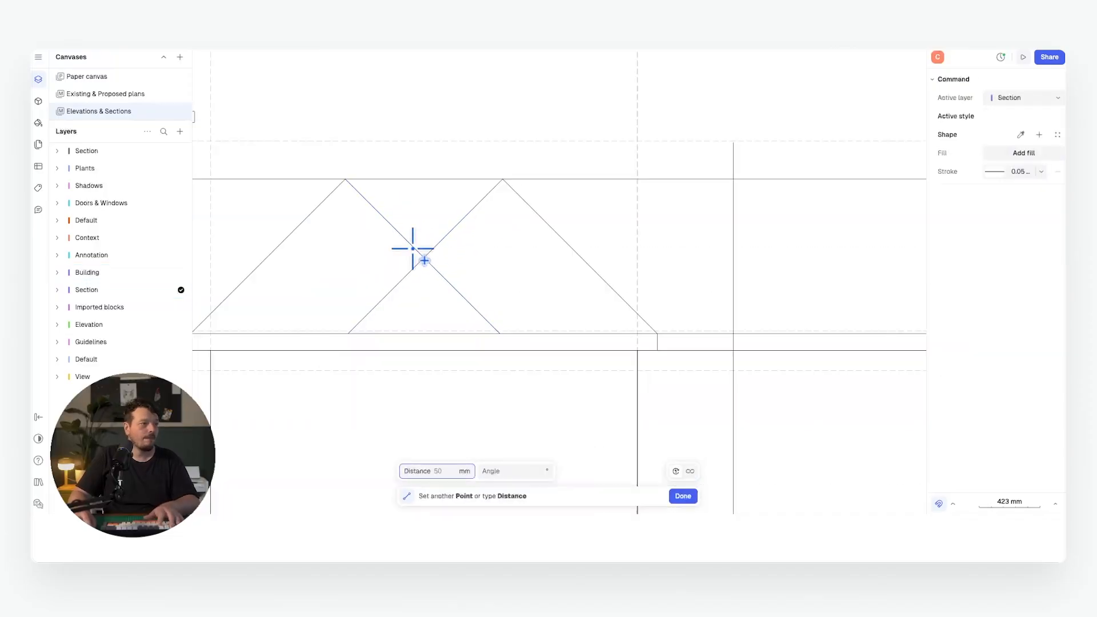
Draw a short horizontal valley line near the crossing of the inner slopes and trim the slopes below it
{"action": "left_click", "coordinate": [434, 247]}
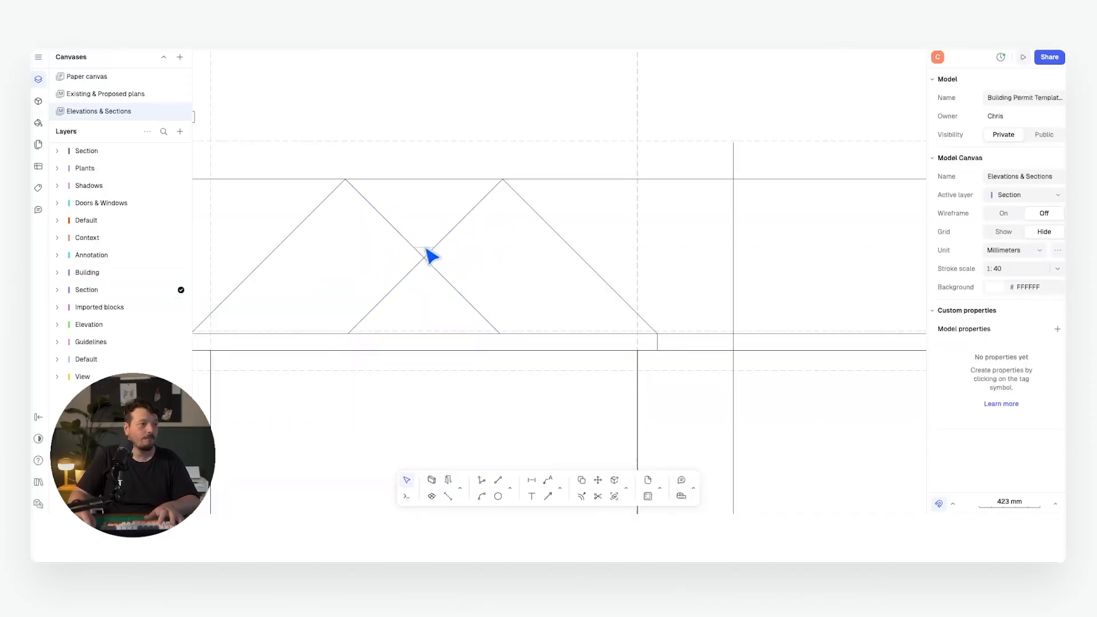
{"action": "left_click", "coordinate": [426, 247]}
{"action": "key", "text": "t"}
{"action": "key", "text": "r"}
{"action": "left_click_drag", "start_coordinate": [437, 255], "coordinate": [377, 264]}
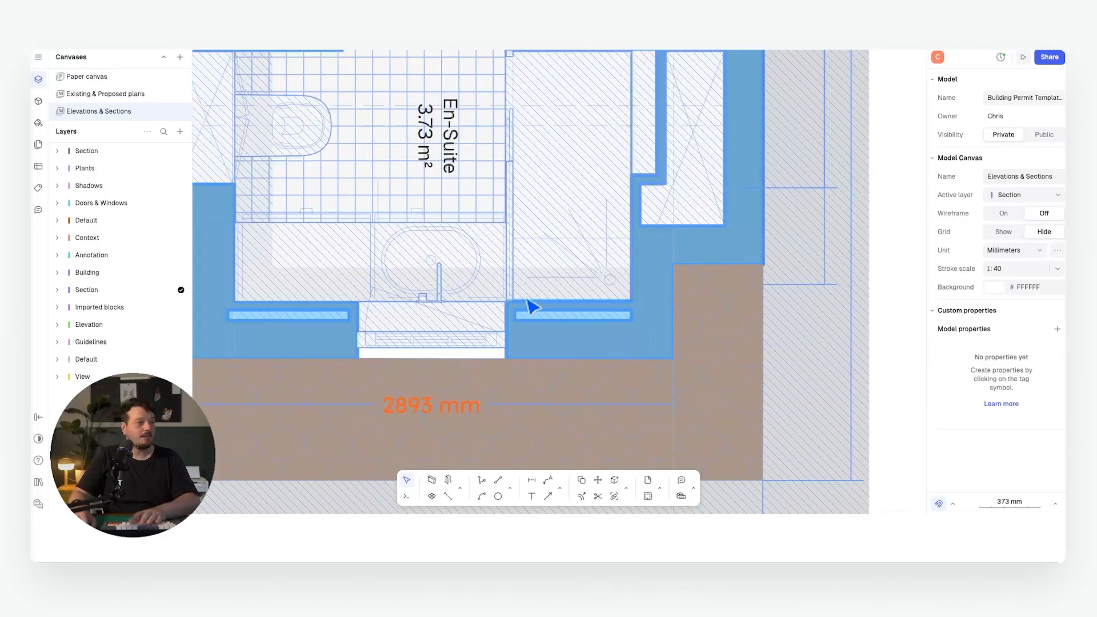
Place vertical guidelines on both jambs of the en-suite window in the rotated plan, running down through the elevation
{"action": "scroll", "coordinate": [542, 301], "scroll_direction": "down", "scroll_amount": 5}
{"action": "left_click", "coordinate": [567, 338]}
{"action": "key", "text": "o"}
{"action": "key", "text": "f"}
{"action": "left_click", "coordinate": [498, 231]}
{"action": "left_click", "coordinate": [441, 232]}
{"action": "key", "text": "Escape"}
{"action": "scroll", "coordinate": [443, 257], "scroll_direction": "down", "scroll_amount": 5}
{"action": "middle_click_drag", "start_coordinate": [508, 411], "coordinate": [469, 221]}
{"action": "scroll", "coordinate": [465, 320], "scroll_direction": "up", "scroll_amount": 2}
{"action": "scroll", "coordinate": [384, 248], "scroll_direction": "up", "scroll_amount": 4}
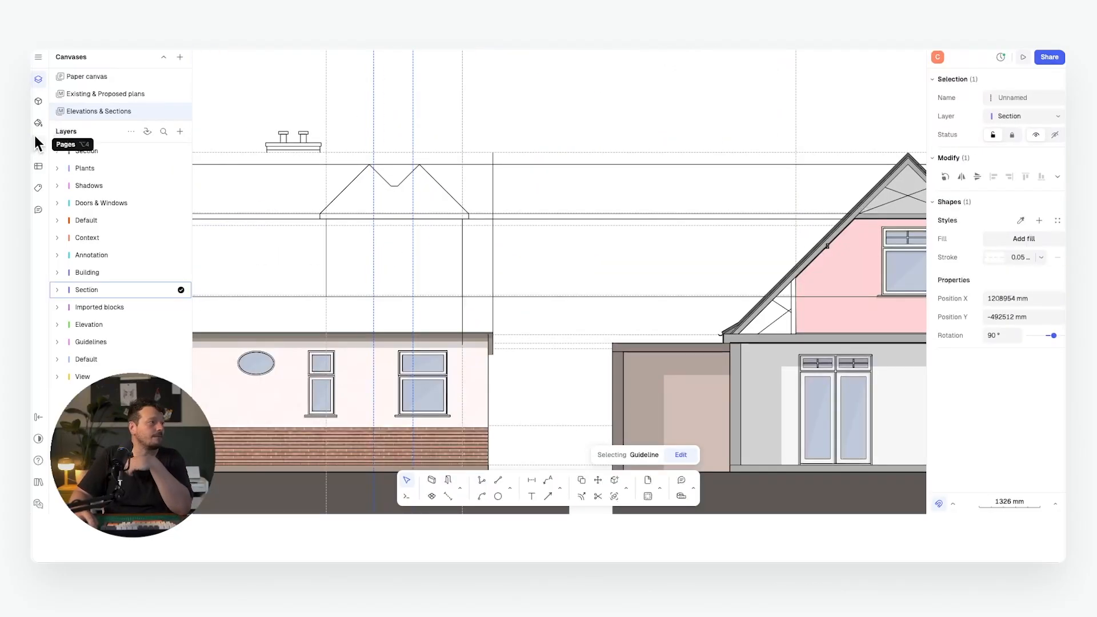
Insert the Window EU 750 front view block between the window guidelines and size it to 836 × 1453 mm
{"action": "left_click", "coordinate": [38, 101]}
{"action": "left_click", "coordinate": [85, 57]}
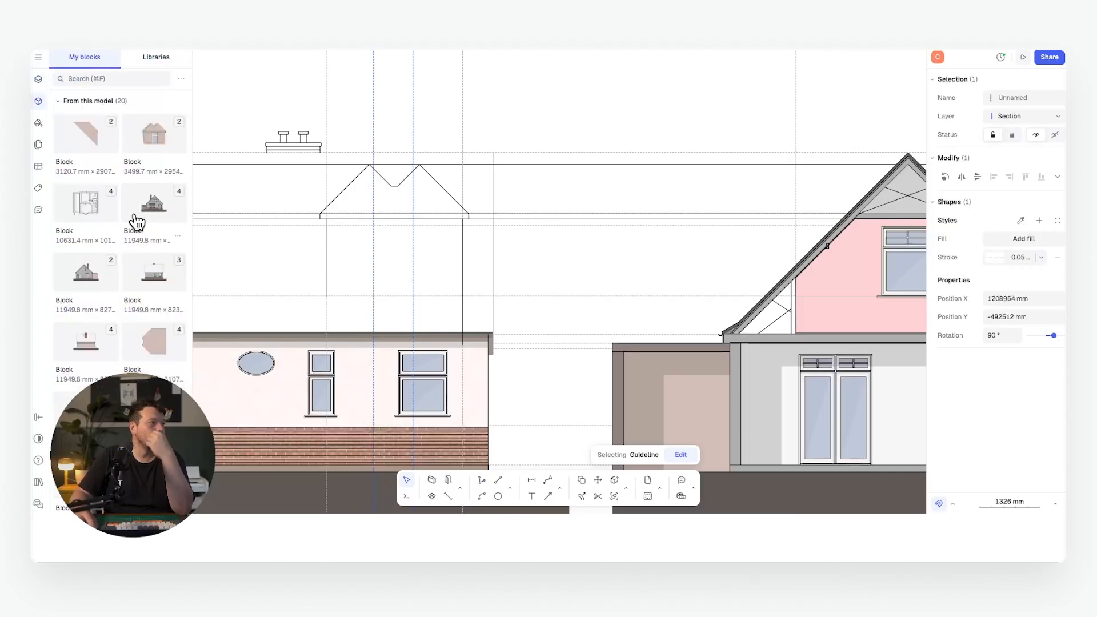
{"action": "scroll", "coordinate": [153, 207], "scroll_direction": "down", "scroll_amount": 10}
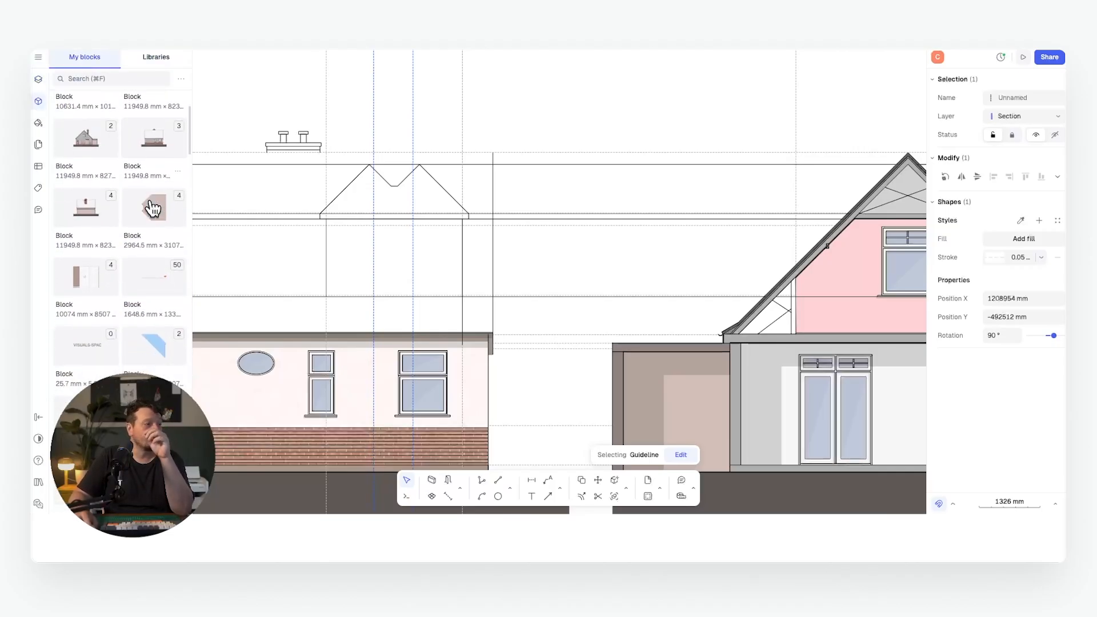
{"action": "scroll", "coordinate": [151, 203], "scroll_direction": "down", "scroll_amount": 5}
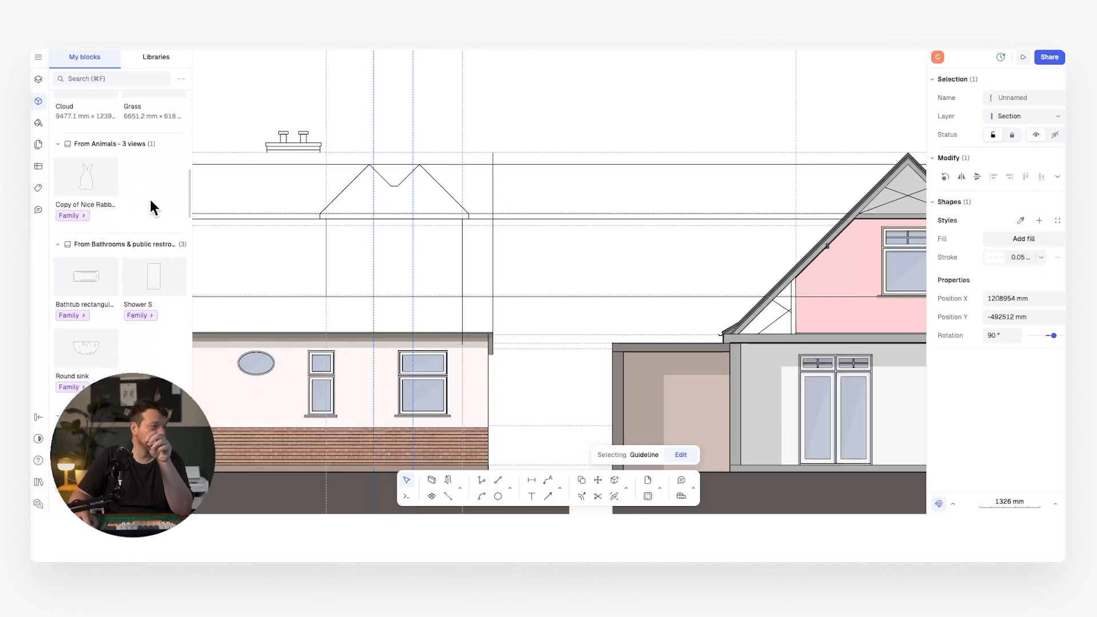
{"action": "scroll", "coordinate": [150, 246], "scroll_direction": "down", "scroll_amount": 3}
{"action": "scroll", "coordinate": [152, 249], "scroll_direction": "down", "scroll_amount": 5}
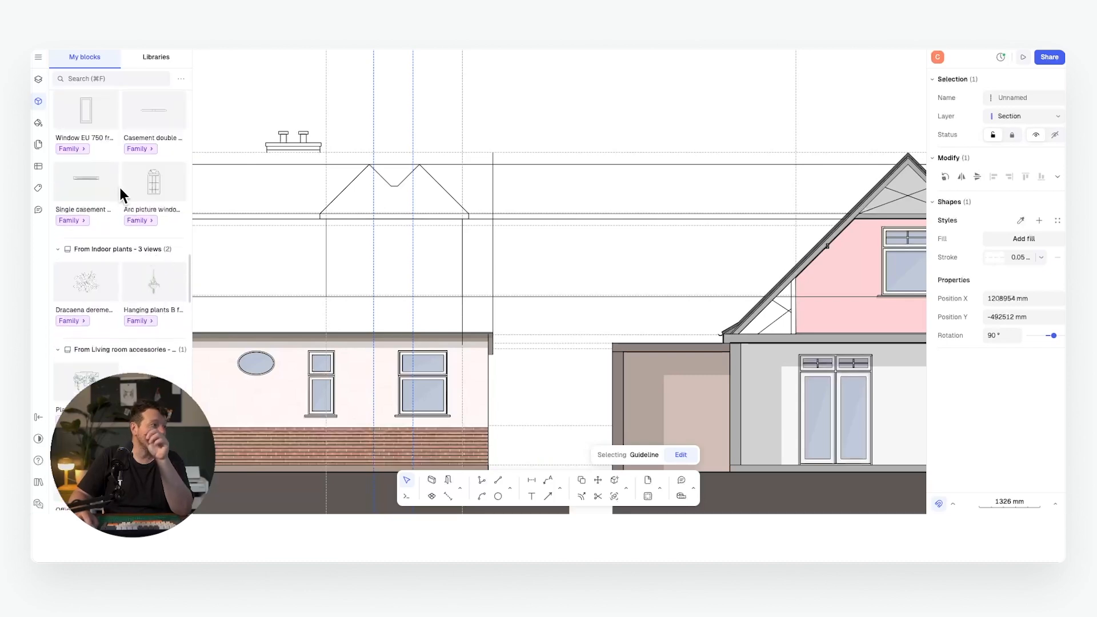
{"action": "left_click_drag", "start_coordinate": [97, 179], "coordinate": [392, 251]}
{"action": "left_click_drag", "start_coordinate": [392, 251], "coordinate": [392, 251]}
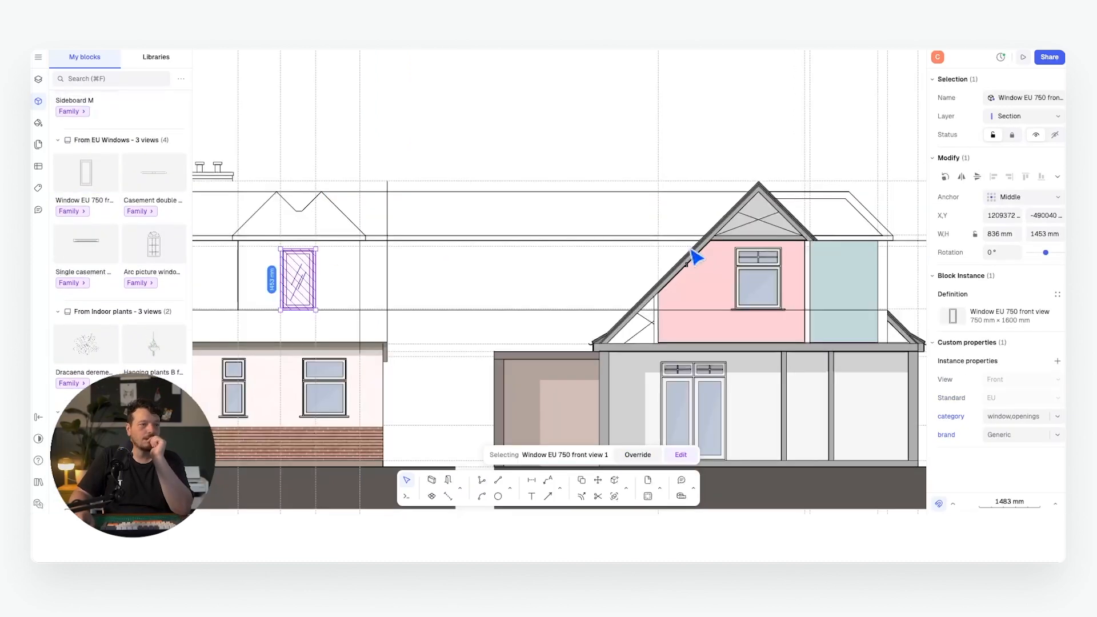
Extend the dormer's right outer roof slope up to the ridge line at the window guideline, 1184 mm wide and high
{"action": "scroll", "coordinate": [693, 253], "scroll_direction": "up", "scroll_amount": 5}
{"action": "middle_click_drag", "start_coordinate": [381, 263], "coordinate": [694, 234]}
{"action": "scroll", "coordinate": [434, 232], "scroll_direction": "down", "scroll_amount": 5}
{"action": "middle_click_drag", "start_coordinate": [433, 232], "coordinate": [571, 228]}
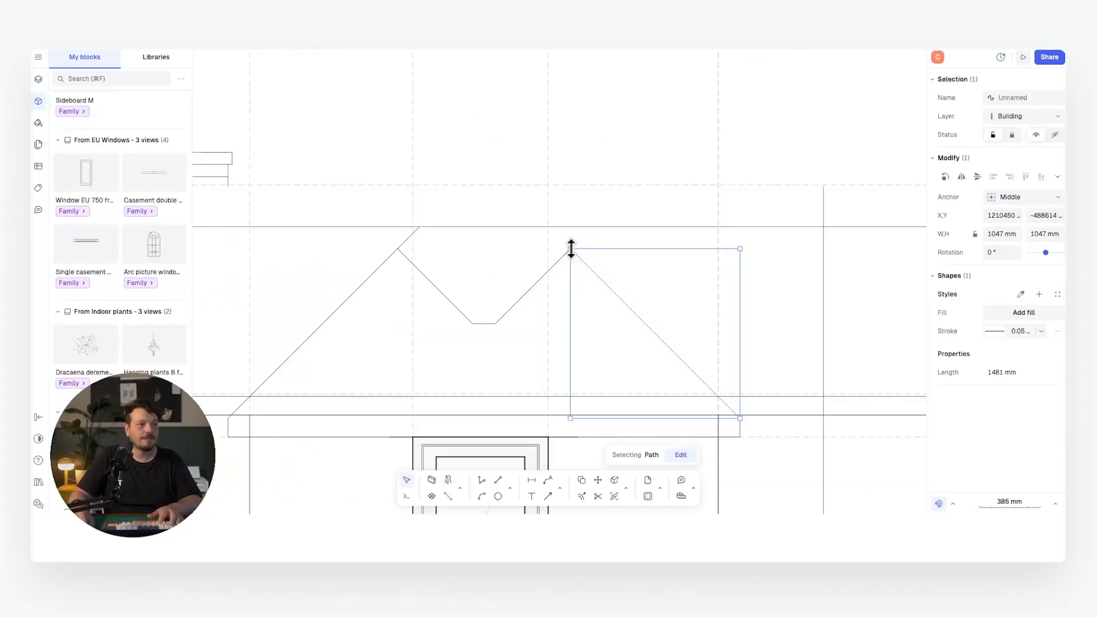
{"action": "left_click_drag", "start_coordinate": [572, 247], "coordinate": [548, 227]}
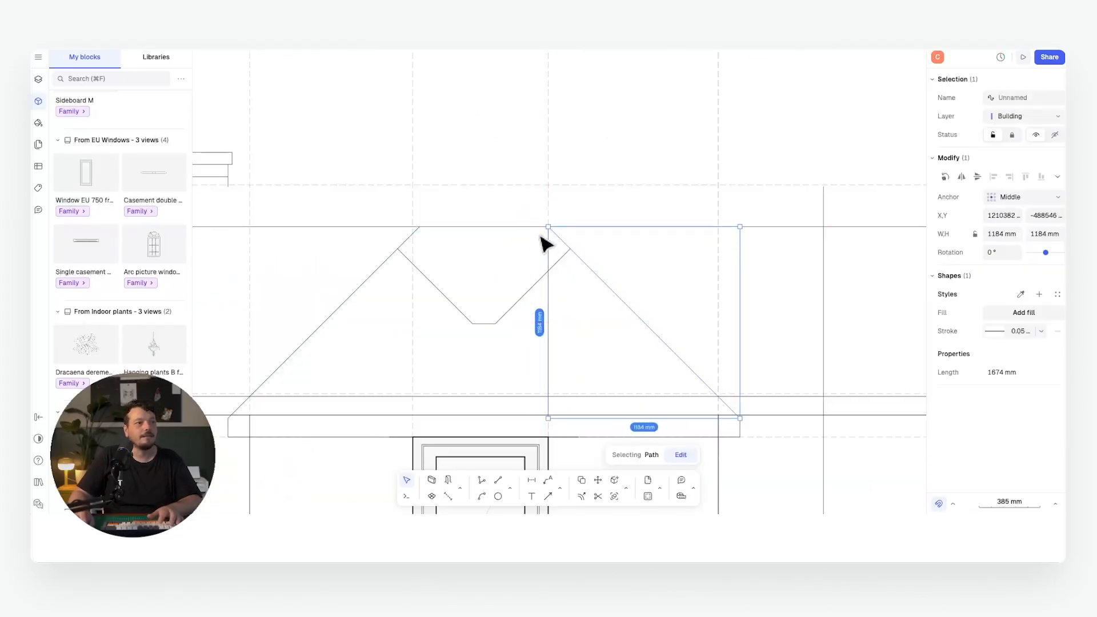
Move the two inner valley slopes so their upper ends meet the outer slopes on the dormer's ridge line
{"action": "left_click", "coordinate": [567, 258]}
{"action": "key", "text": "m"}
{"action": "left_click", "coordinate": [570, 249]}
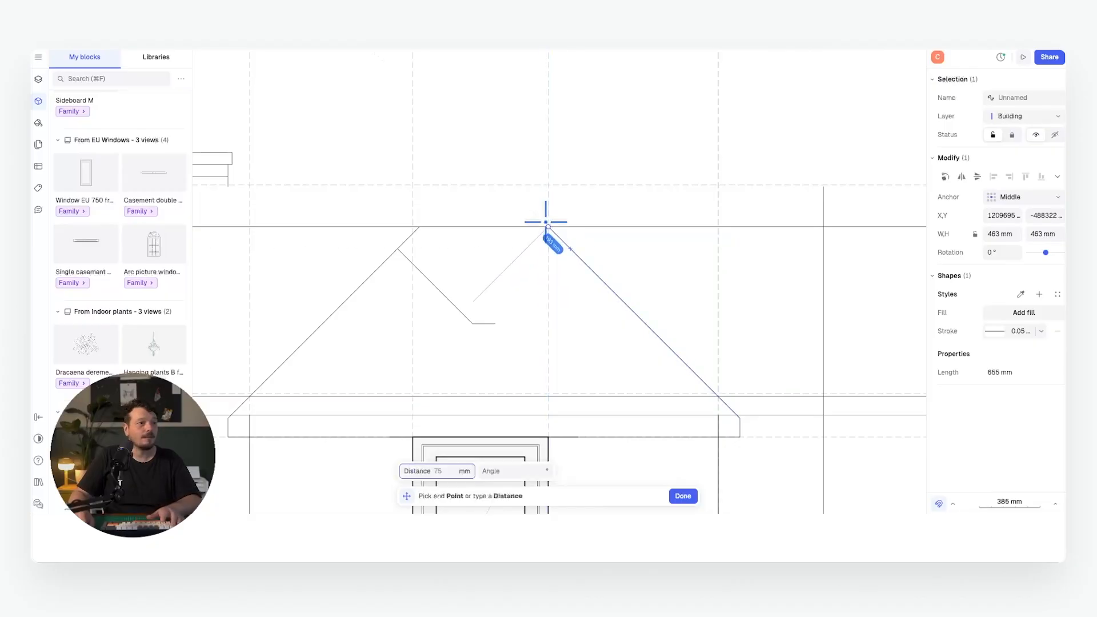
{"action": "left_click", "coordinate": [547, 227]}
{"action": "left_click", "coordinate": [416, 265]}
{"action": "key", "text": "m"}
{"action": "left_click", "coordinate": [398, 249]}
{"action": "left_click", "coordinate": [419, 226]}
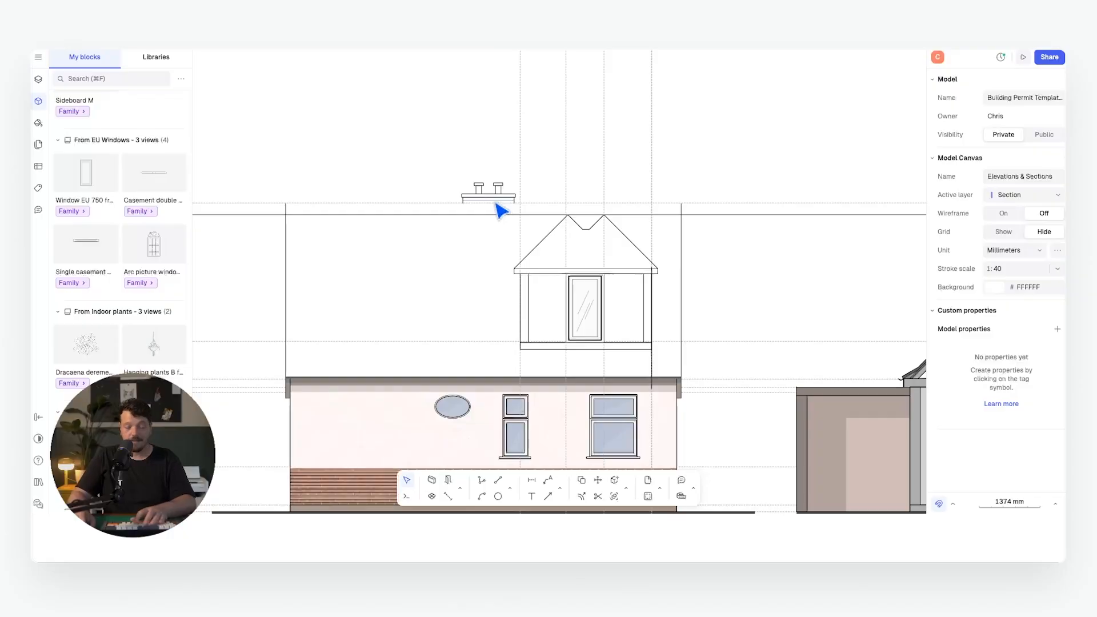
Draw a vertical centreline through the elevation's roof from the main ridge down to the eaves
{"action": "key", "text": "l"}
{"action": "scroll", "coordinate": [491, 203], "scroll_direction": "down", "scroll_amount": 5}
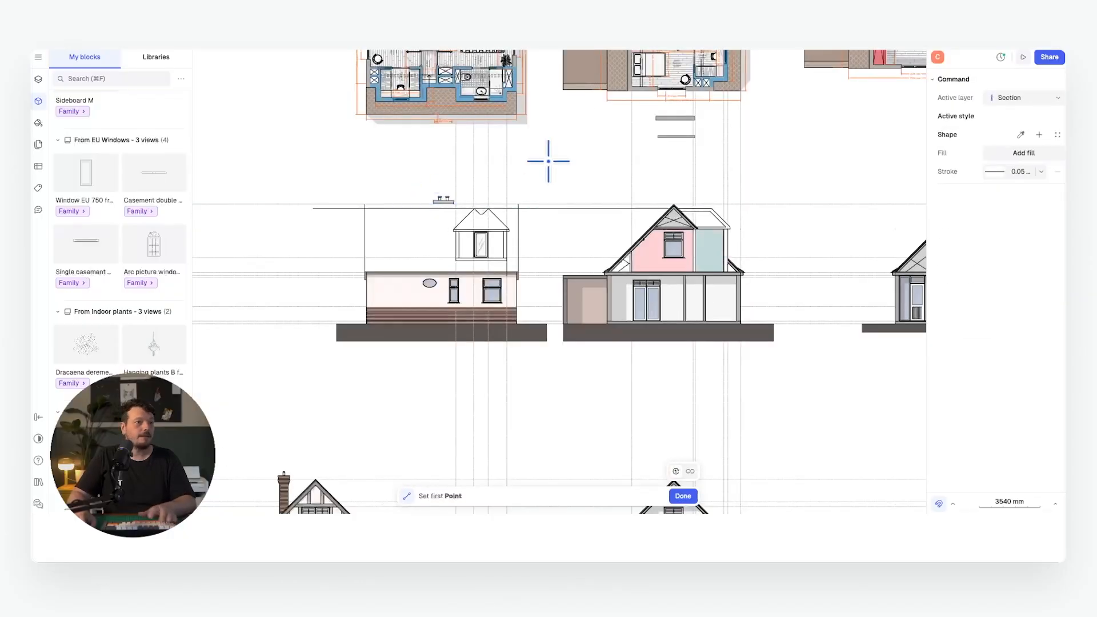
{"action": "scroll", "coordinate": [450, 195], "scroll_direction": "up", "scroll_amount": 5}
{"action": "left_click", "coordinate": [634, 213]}
{"action": "left_click", "coordinate": [229, 213]}
{"action": "key", "text": "Escape"}
Mirror a copy of the finished dormer with its window about the roof's centreline
{"action": "left_click_drag", "start_coordinate": [444, 374], "coordinate": [604, 223]}
{"action": "key", "text": "shift+m"}
{"action": "left_click", "coordinate": [431, 225]}
{"action": "left_click", "coordinate": [431, 274]}
{"action": "scroll", "coordinate": [465, 275], "scroll_direction": "down", "scroll_amount": 5}
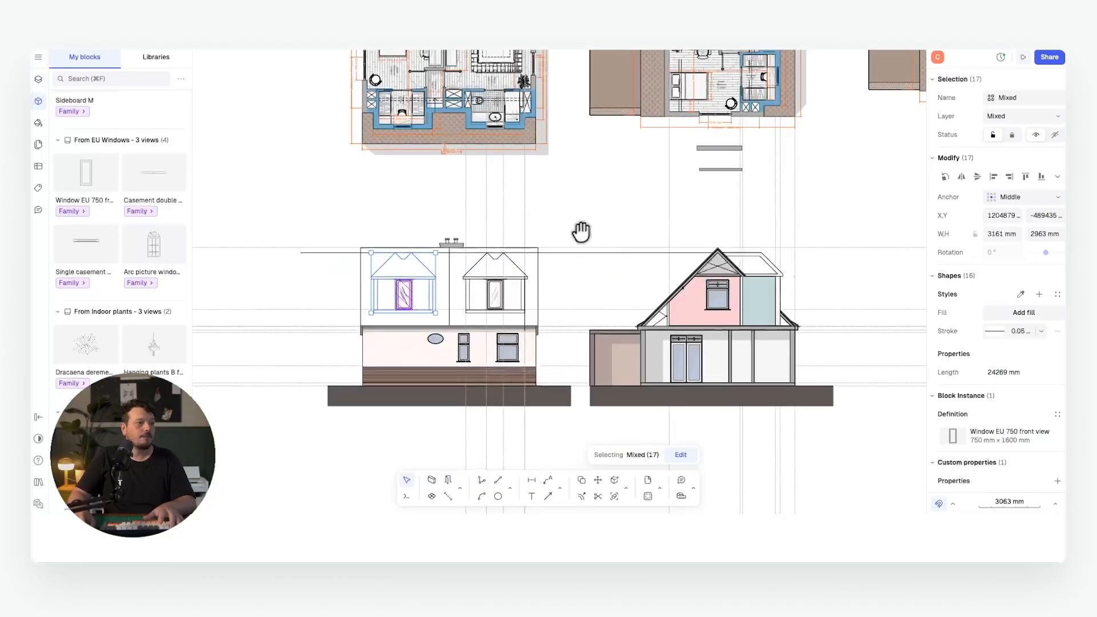
{"action": "middle_click_drag", "start_coordinate": [585, 230], "coordinate": [578, 338]}
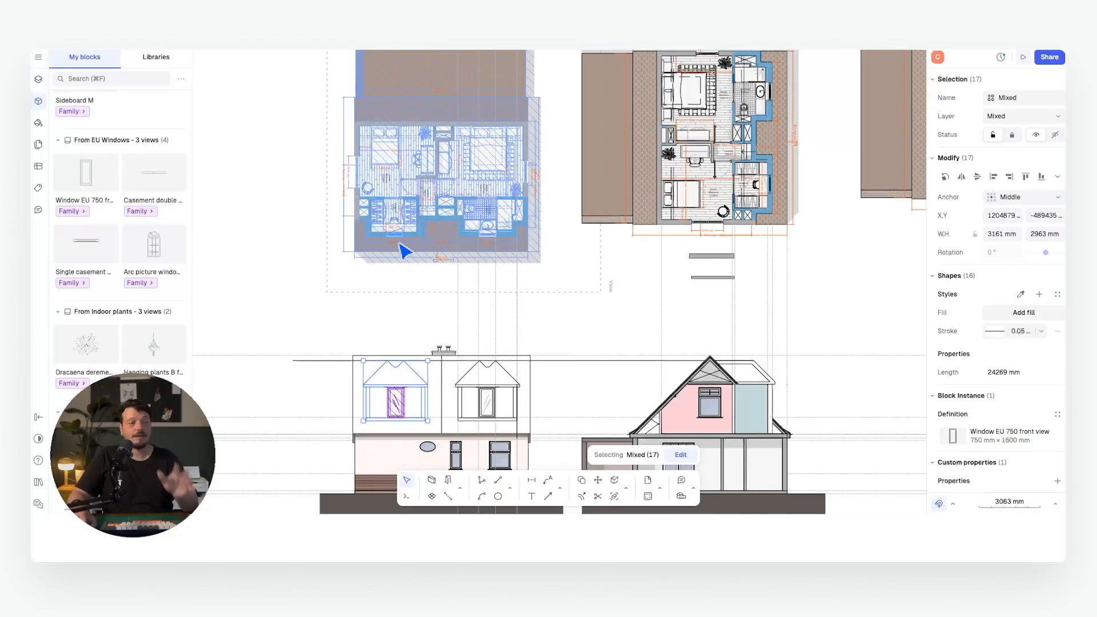
Delete the roof's centreline and the projected dormer ridge line from the elevation
{"action": "key", "text": "Escape"}
{"action": "scroll", "coordinate": [434, 366], "scroll_direction": "up", "scroll_amount": 5}
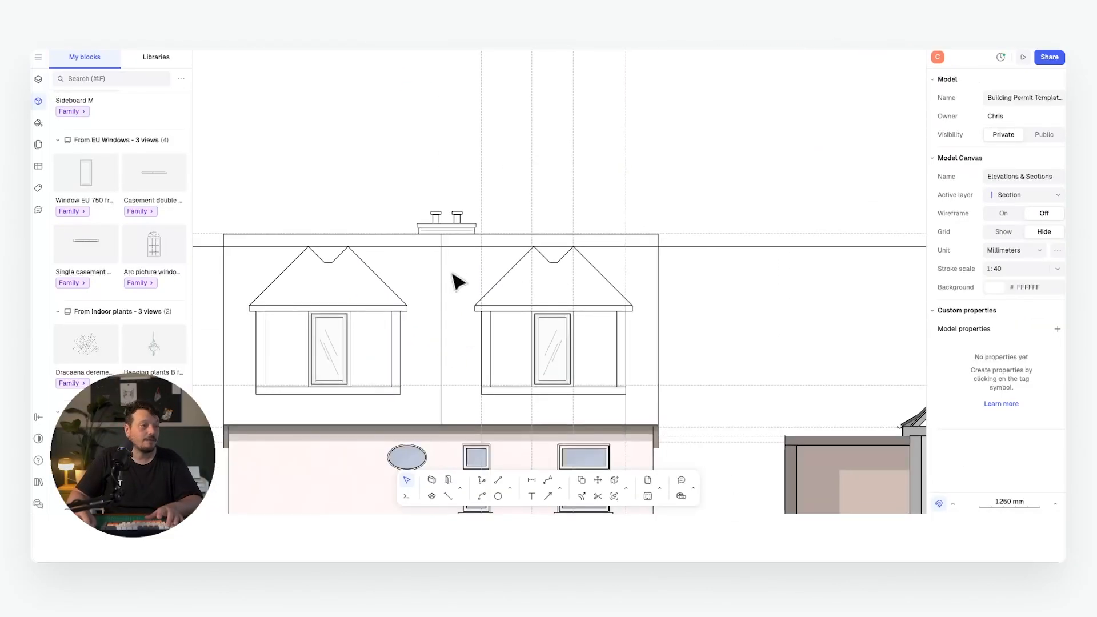
{"action": "left_click", "coordinate": [432, 245]}
{"action": "key", "text": "Escape"}
Move the upper-row half-timbered front elevation beside the two-dormer elevation, keeping its ridge on the horizontal guideline
{"action": "scroll", "coordinate": [732, 269], "scroll_direction": "down", "scroll_amount": 8}
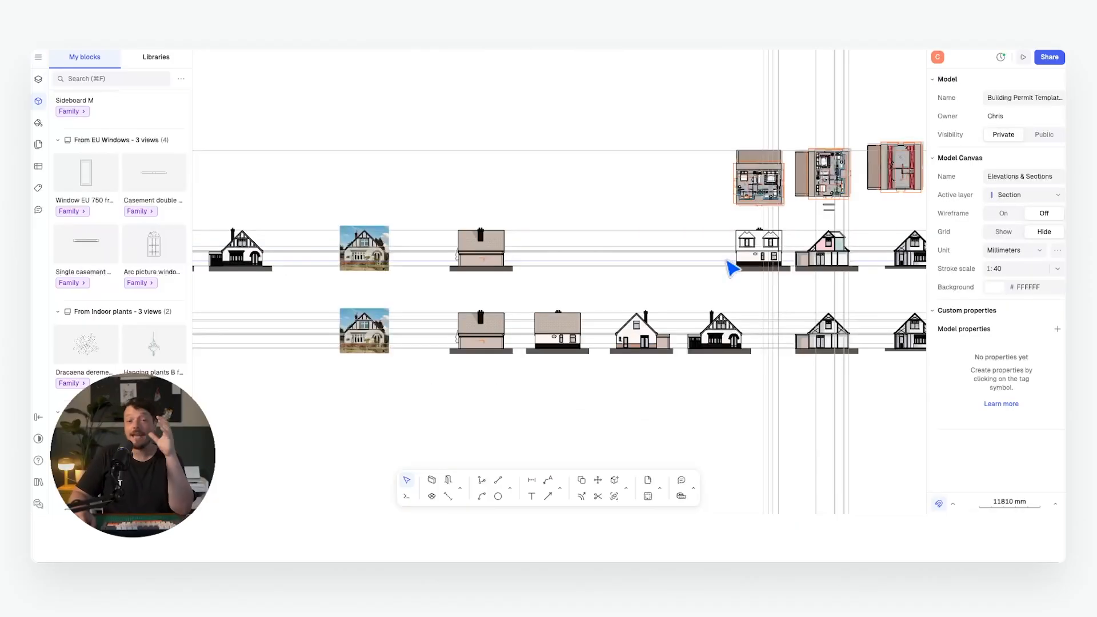
{"action": "scroll", "coordinate": [212, 279], "scroll_direction": "up", "scroll_amount": 5}
{"action": "left_click_drag", "start_coordinate": [206, 286], "coordinate": [385, 166]}
{"action": "key", "text": "m"}
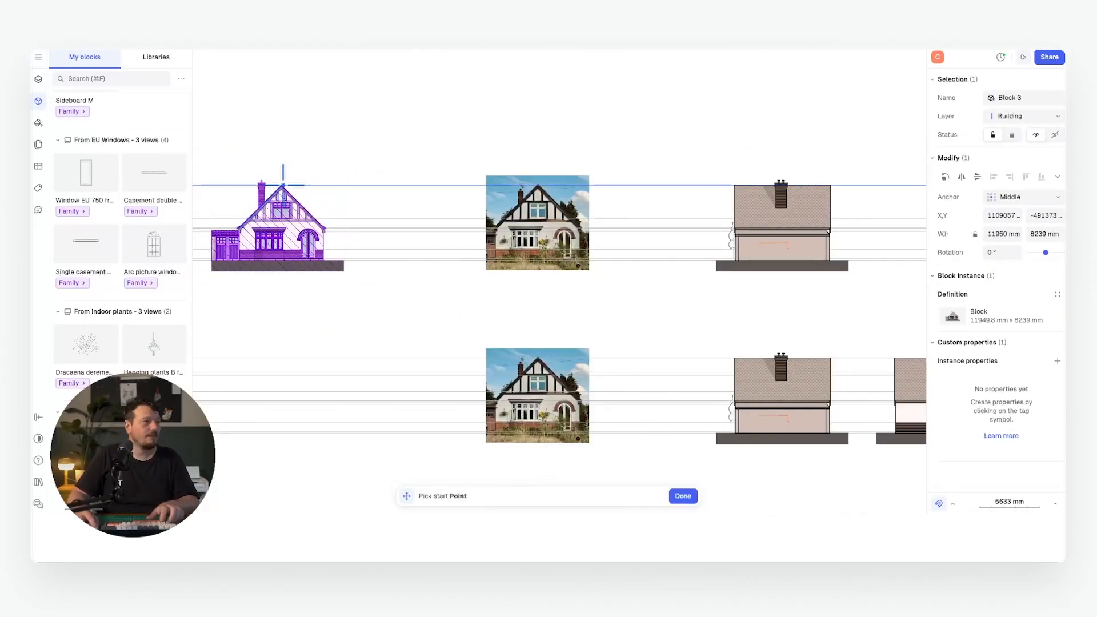
{"action": "left_click", "coordinate": [284, 185]}
{"action": "scroll", "coordinate": [657, 183], "scroll_direction": "right", "scroll_amount": 10}
{"action": "left_click", "coordinate": [719, 181]}
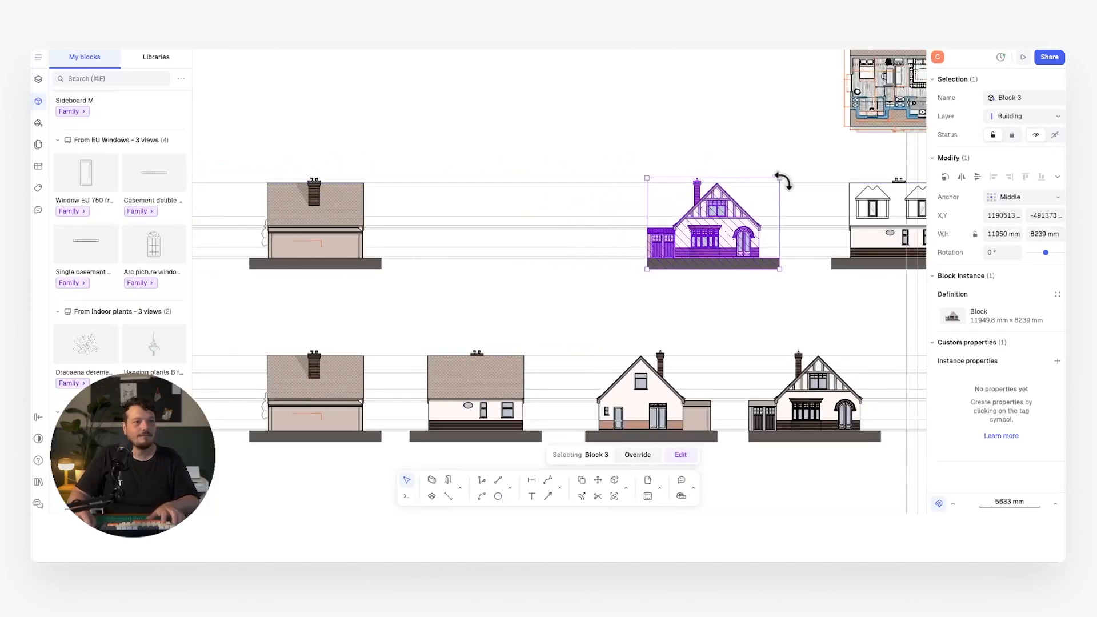
{"action": "scroll", "coordinate": [897, 201], "scroll_direction": "up", "scroll_amount": 5}
{"action": "key", "text": "Escape"}
{"action": "middle_click_drag", "start_coordinate": [619, 182], "coordinate": [341, 178]}
{"action": "middle_click_drag", "start_coordinate": [522, 196], "coordinate": [571, 196]}
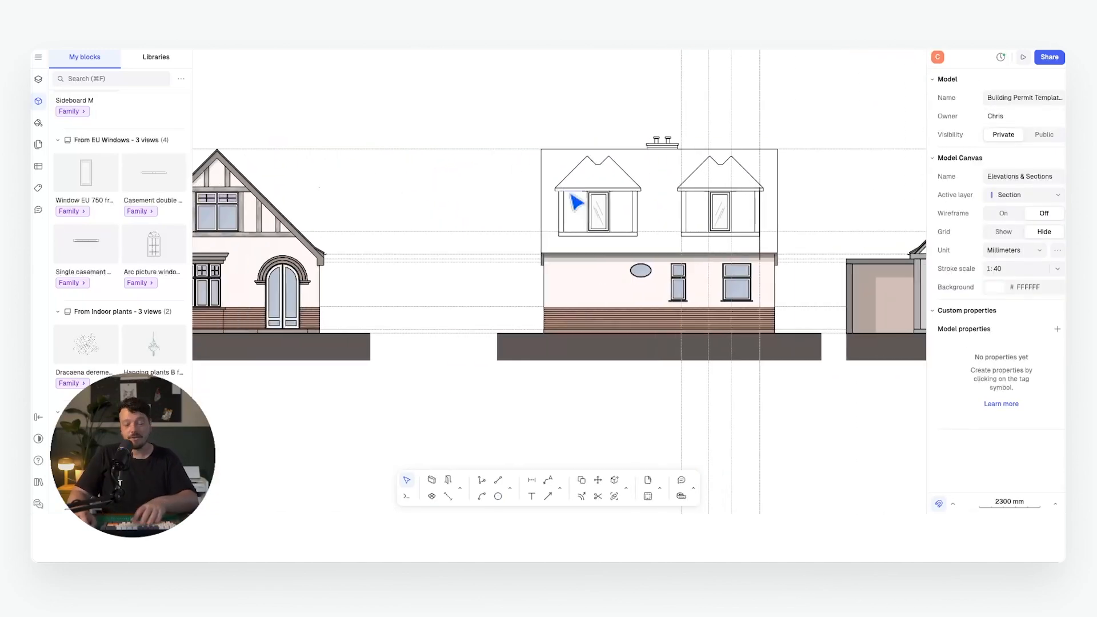
{"action": "left_click", "coordinate": [511, 166]}
{"action": "scroll", "coordinate": [511, 166], "scroll_direction": "up", "scroll_amount": 3}
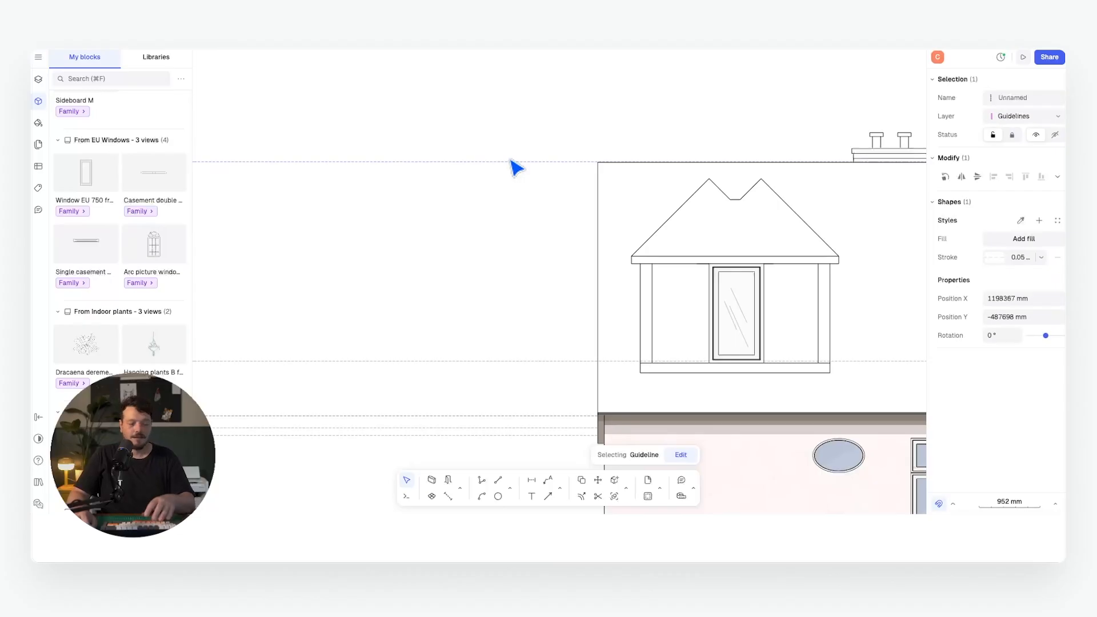
{"action": "scroll", "coordinate": [406, 177], "scroll_direction": "down", "scroll_amount": 4}
{"action": "scroll", "coordinate": [417, 182], "scroll_direction": "right", "scroll_amount": 6}
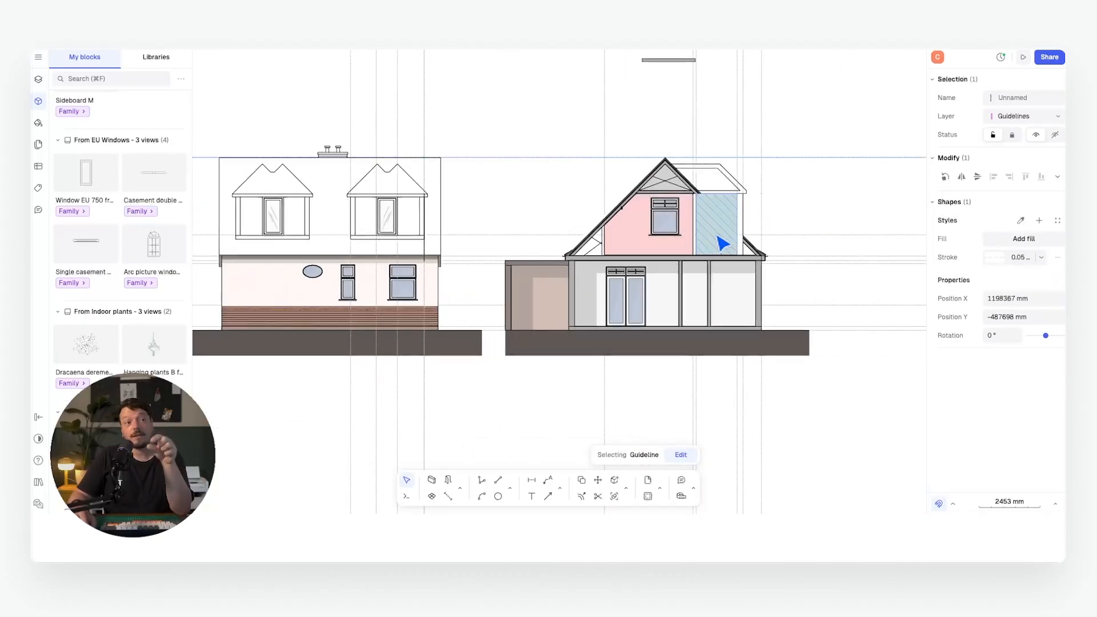
Insert a view of the Elevations & Sections canvas beside the proposed elevations
{"action": "scroll", "coordinate": [300, 185], "scroll_direction": "left", "scroll_amount": 7}
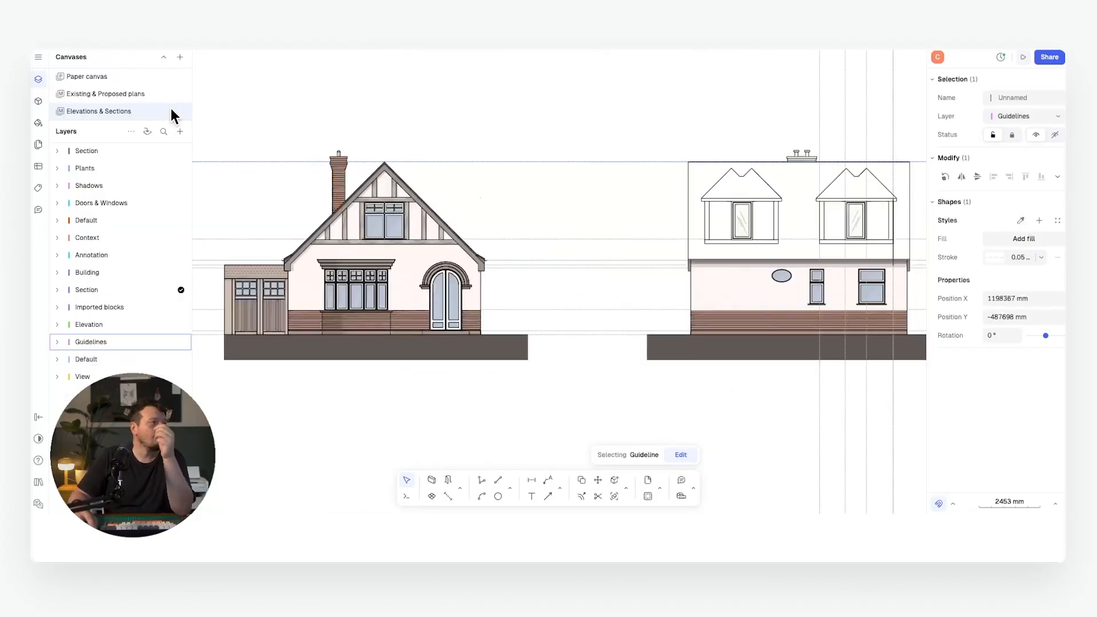
{"action": "left_click", "coordinate": [179, 131]}
{"action": "mouse_move", "coordinate": [192, 184]}
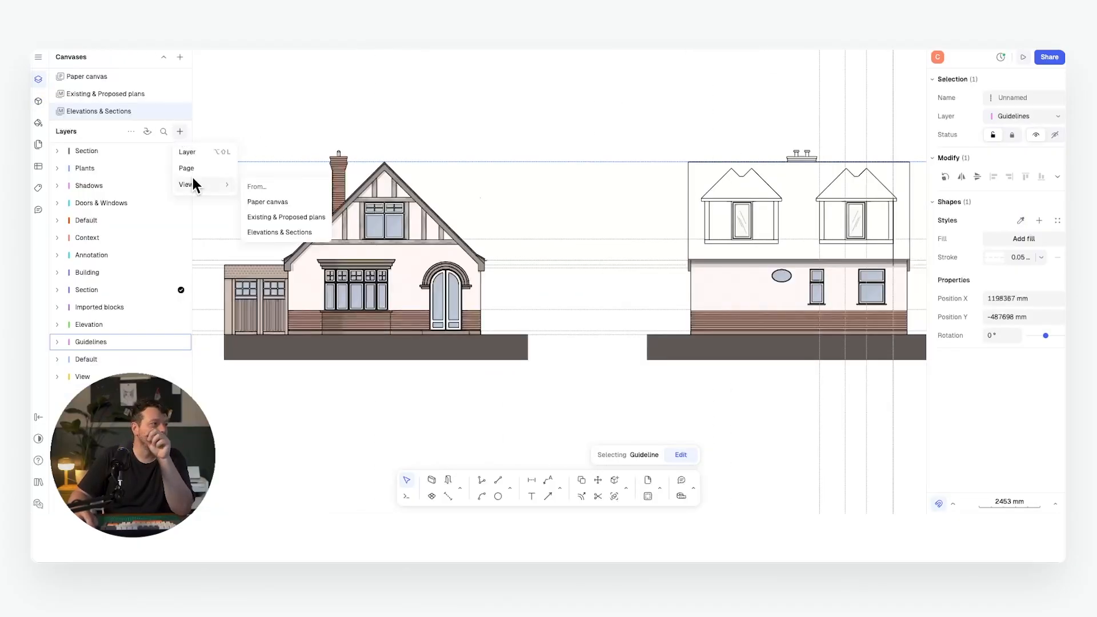
{"action": "left_click", "coordinate": [291, 232]}
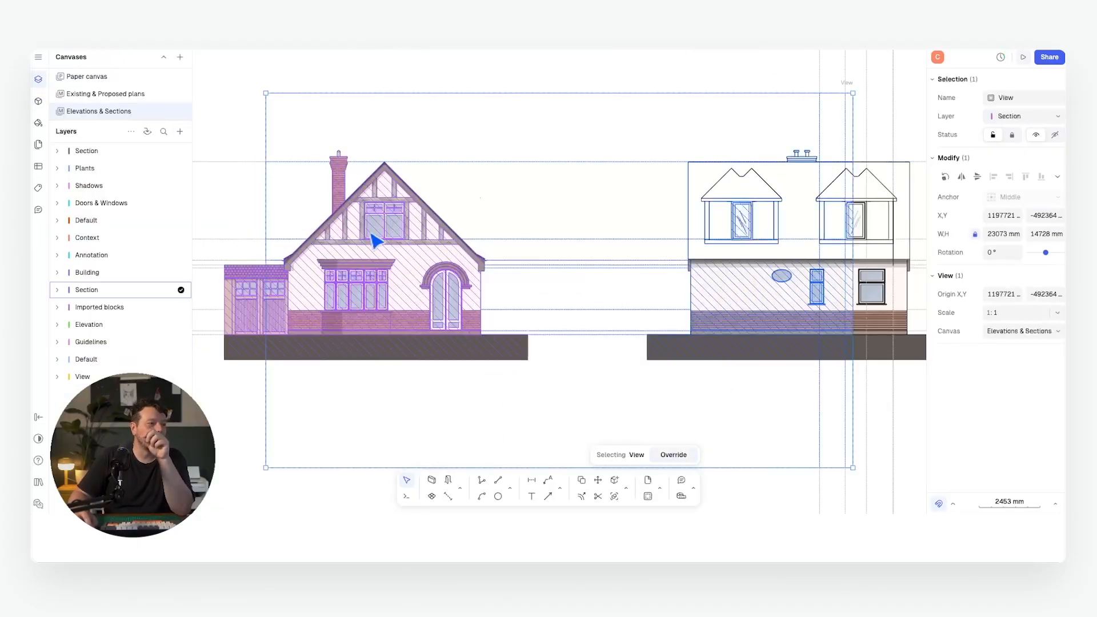
Reframe the new view onto the section showing the dormer profile and set its scale to 1:1
{"action": "scroll", "coordinate": [475, 229], "scroll_direction": "down", "scroll_amount": 3}
{"action": "left_click_drag", "start_coordinate": [579, 194], "coordinate": [464, 157]}
{"action": "scroll", "coordinate": [465, 158], "scroll_direction": "up", "scroll_amount": 3}
{"action": "scroll", "coordinate": [486, 172], "scroll_direction": "right", "scroll_amount": 4}
{"action": "scroll", "coordinate": [491, 183], "scroll_direction": "left", "scroll_amount": 5}
{"action": "double_click", "coordinate": [569, 197]}
{"action": "scroll", "coordinate": [639, 193], "scroll_direction": "right", "scroll_amount": 8}
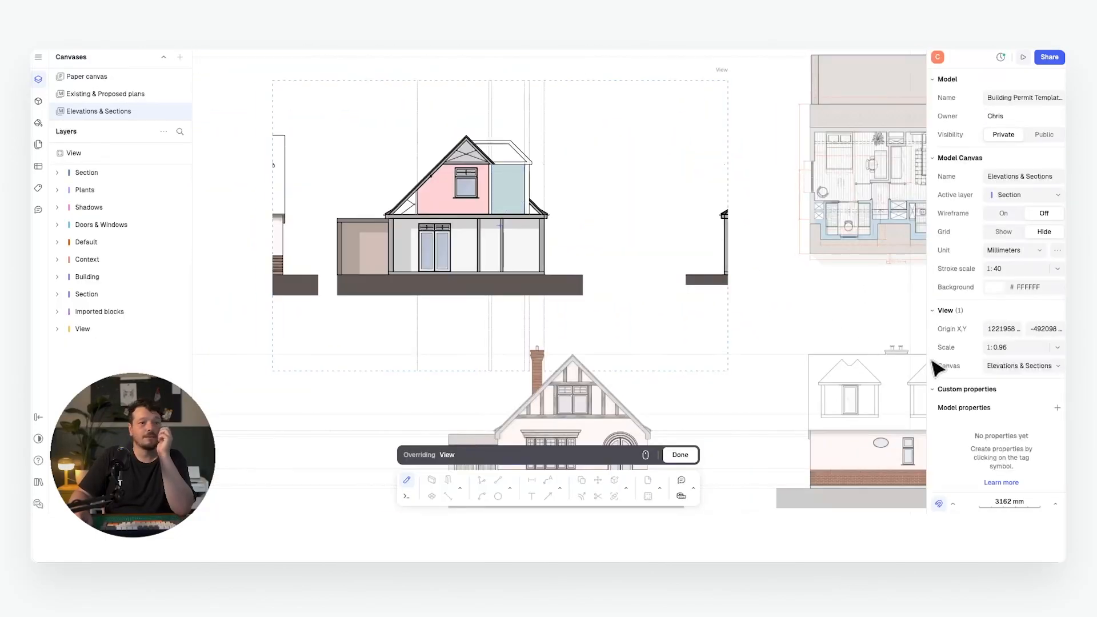
{"action": "type", "text": "1"}
{"action": "key", "text": "Return"}
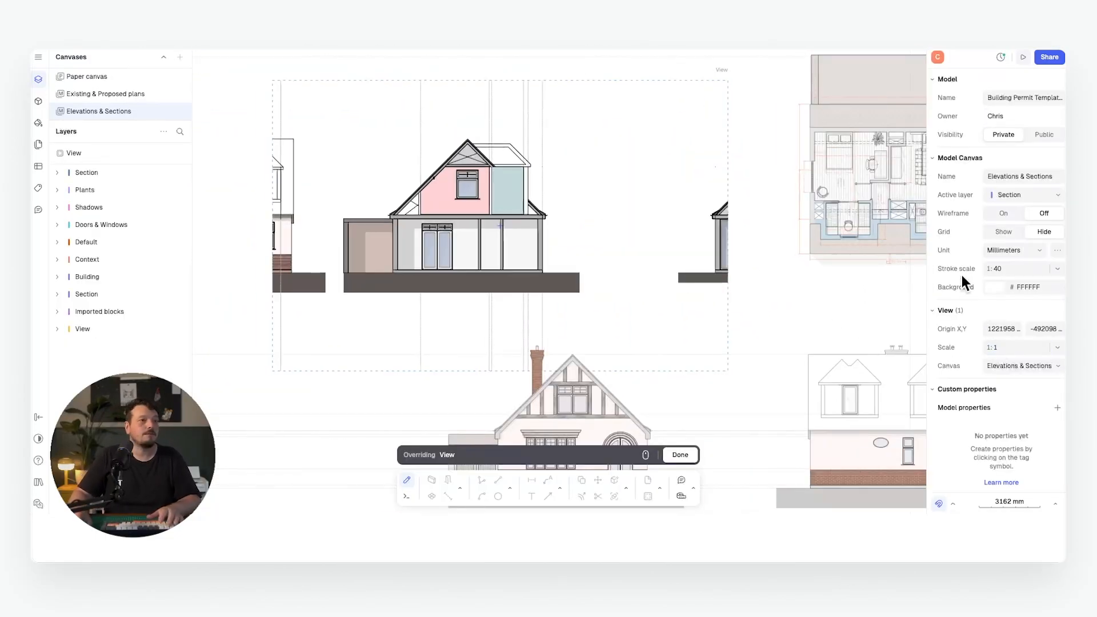
{"action": "key", "text": "Escape"}
Move the section view onto the half-timbered front elevation so that the two roof ridges coincide
{"action": "scroll", "coordinate": [510, 196], "scroll_direction": "up", "scroll_amount": 10, "text": "ctrl"}
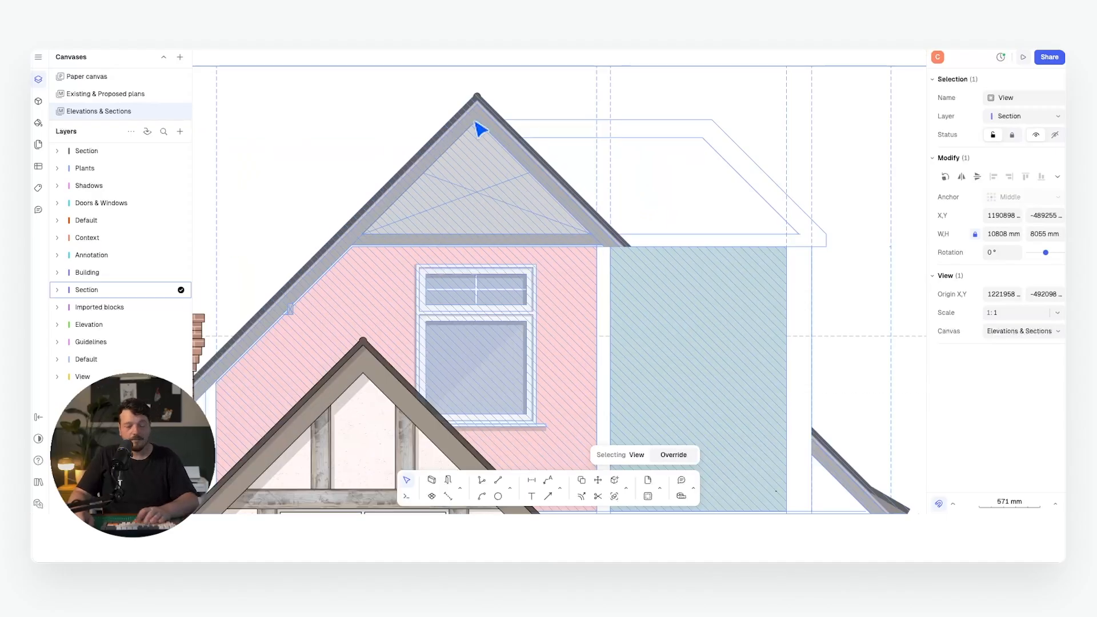
{"action": "key", "text": "m"}
{"action": "scroll", "coordinate": [480, 89], "scroll_direction": "up", "scroll_amount": 10}
{"action": "left_click", "coordinate": [467, 189]}
{"action": "scroll", "coordinate": [486, 68], "scroll_direction": "down", "scroll_amount": 10}
{"action": "scroll", "coordinate": [410, 259], "scroll_direction": "up", "scroll_amount": 8}
{"action": "left_click", "coordinate": [448, 299]}
{"action": "scroll", "coordinate": [402, 194], "scroll_direction": "down", "scroll_amount": 12}
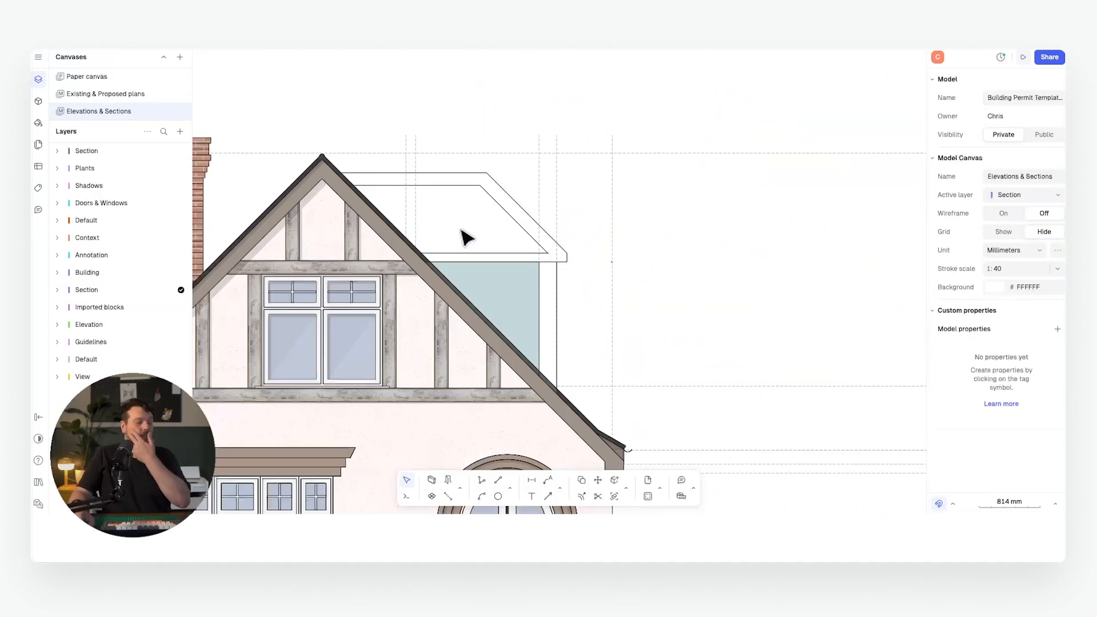
Trace the dormer's ridge, sloping roof edge and eaves outline with lines over the aligned section view
{"action": "key", "text": "l"}
{"action": "scroll", "coordinate": [340, 169], "scroll_direction": "up", "scroll_amount": 2}
{"action": "left_click", "coordinate": [345, 170]}
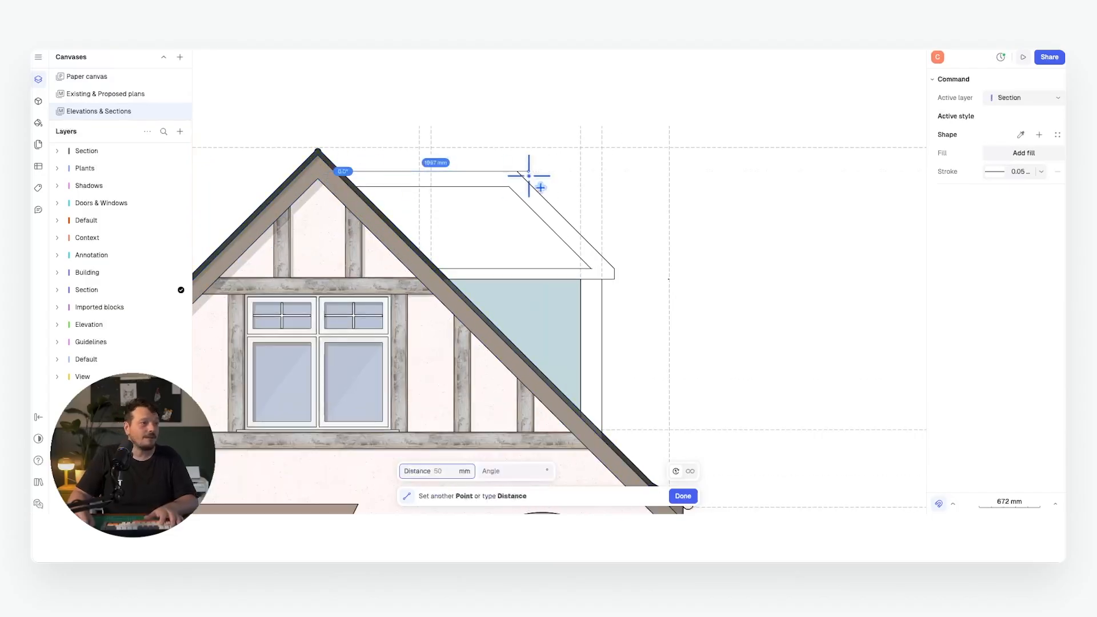
{"action": "left_click", "coordinate": [518, 171]}
{"action": "key", "text": "l"}
{"action": "left_click", "coordinate": [520, 175]}
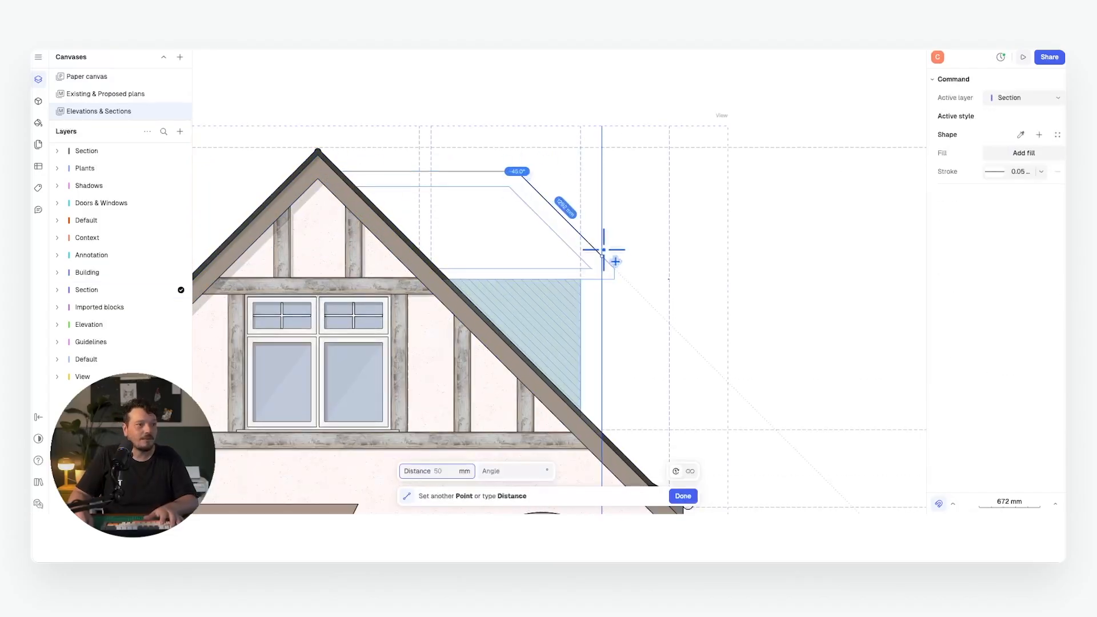
{"action": "left_click", "coordinate": [614, 268]}
{"action": "key", "text": "Escape"}
{"action": "key", "text": "l"}
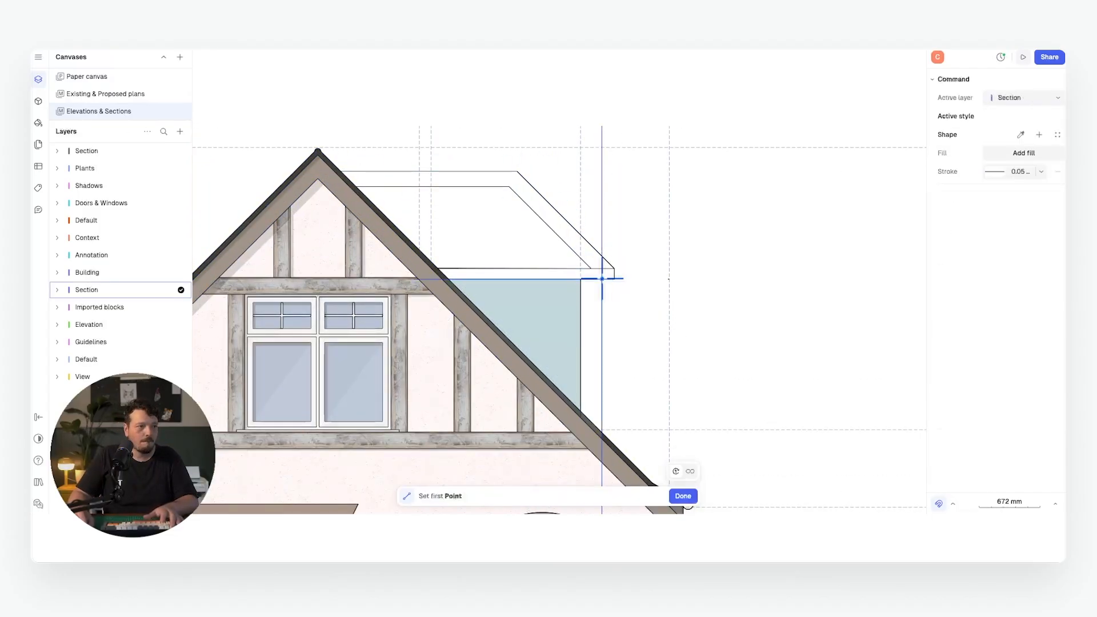
{"action": "key", "text": "Escape"}
Move the overlaid section view off the front elevation and delete it
{"action": "scroll", "coordinate": [608, 268], "scroll_direction": "down", "scroll_amount": 5}
{"action": "left_click", "coordinate": [519, 235]}
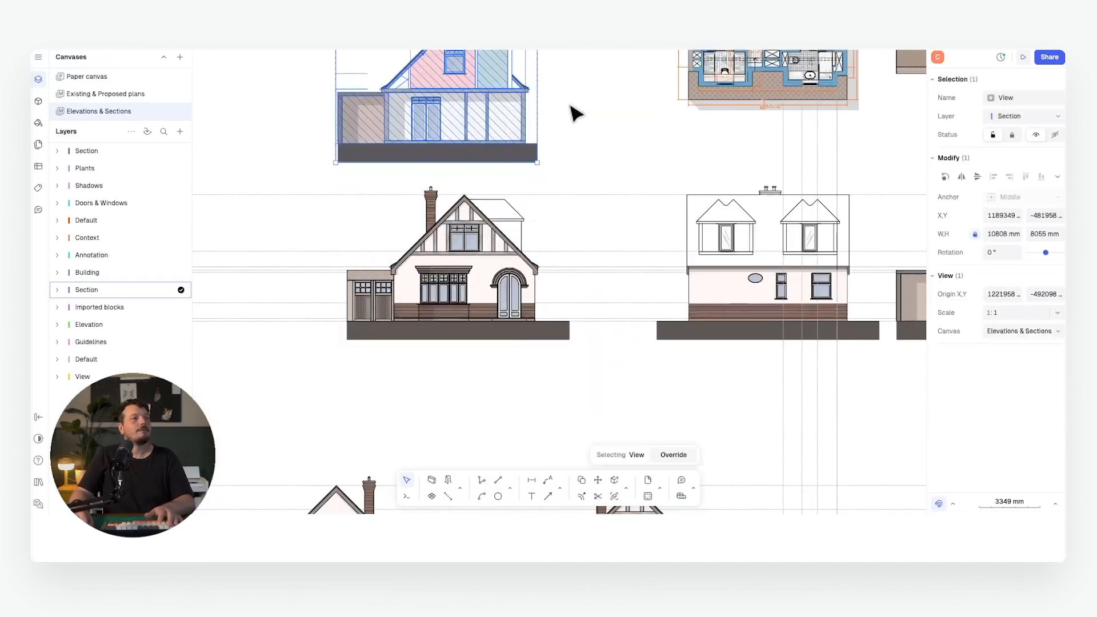
{"action": "left_click", "coordinate": [573, 112]}
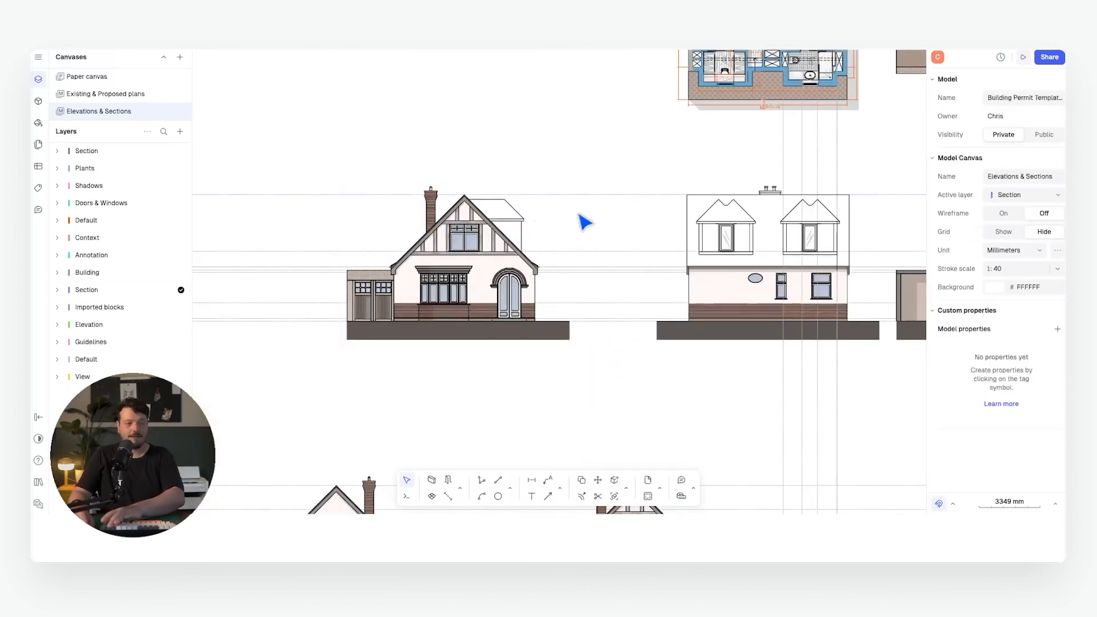
Add a second vertical line inward from the dormer's front wall line on the front elevation
{"action": "scroll", "coordinate": [549, 211], "scroll_direction": "up", "scroll_amount": 5}
{"action": "left_click", "coordinate": [408, 188]}
{"action": "scroll", "coordinate": [406, 182], "scroll_direction": "up", "scroll_amount": 4}
{"action": "key", "text": "m"}
{"action": "left_click", "coordinate": [412, 189]}
{"action": "type", "text": "18"}
{"action": "key", "text": "Return"}
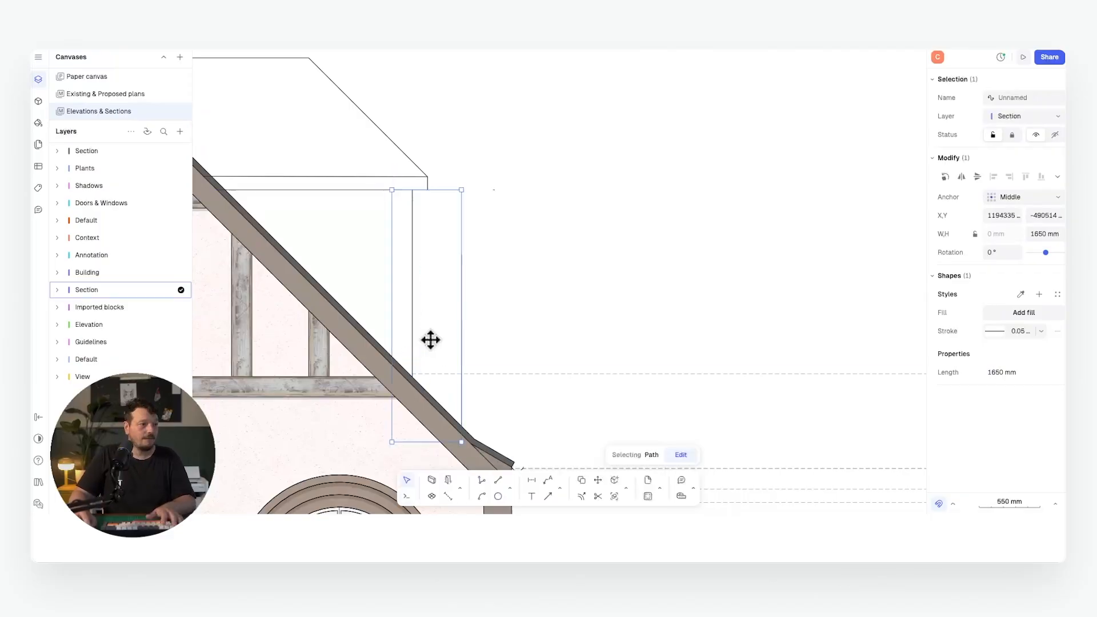
{"action": "left_click", "coordinate": [421, 348]}
{"action": "key", "text": "Escape"}
{"action": "scroll", "coordinate": [743, 246], "scroll_direction": "down", "scroll_amount": 4}
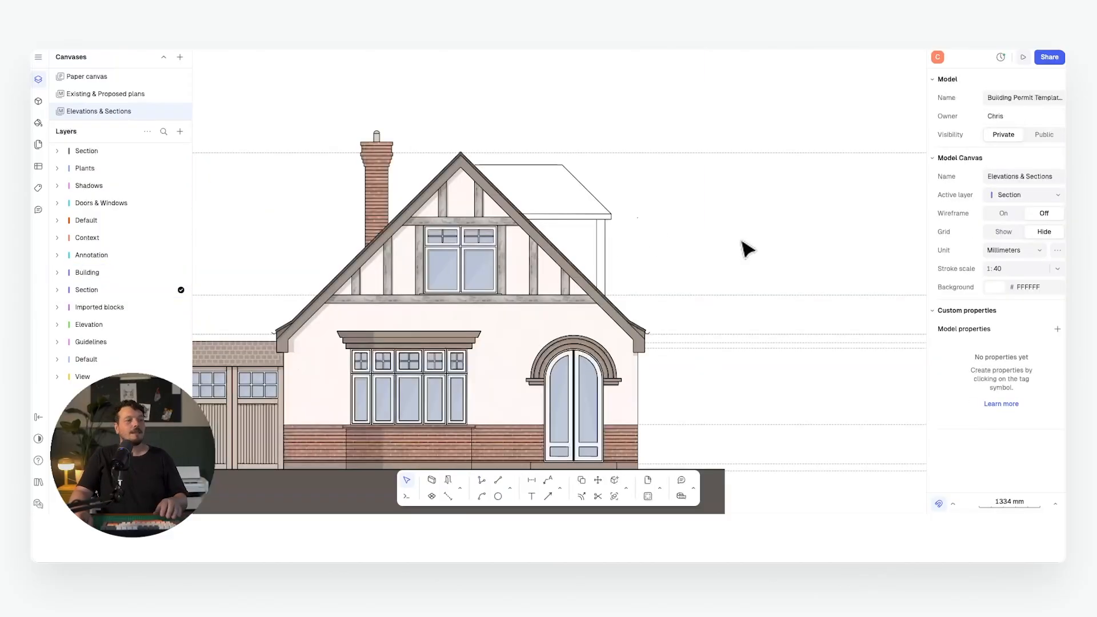
Review the row of proposed elevations, comparing the projected dormers on the side, rear and front views
{"action": "scroll", "coordinate": [747, 250], "scroll_direction": "down", "scroll_amount": 6}
{"action": "scroll", "coordinate": [462, 299], "scroll_direction": "up", "scroll_amount": 5}
{"action": "middle_click_drag", "start_coordinate": [400, 295], "coordinate": [340, 292]}
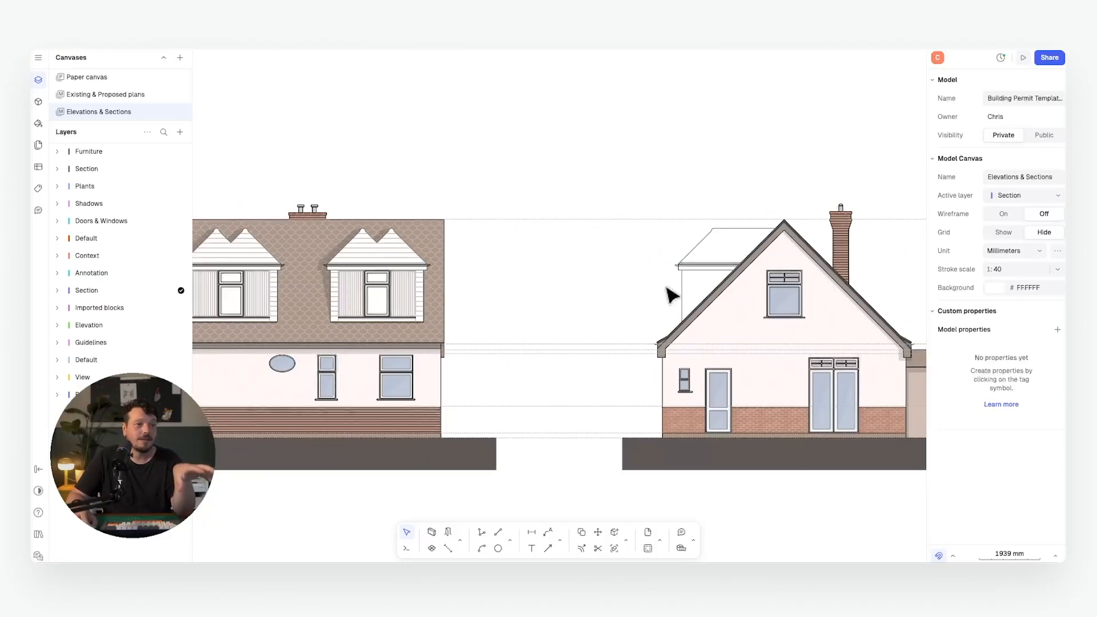
{"action": "middle_click_drag", "start_coordinate": [667, 289], "coordinate": [395, 285]}
{"action": "middle_click_drag", "start_coordinate": [594, 286], "coordinate": [388, 286]}
{"action": "middle_click_drag", "start_coordinate": [717, 287], "coordinate": [496, 286]}
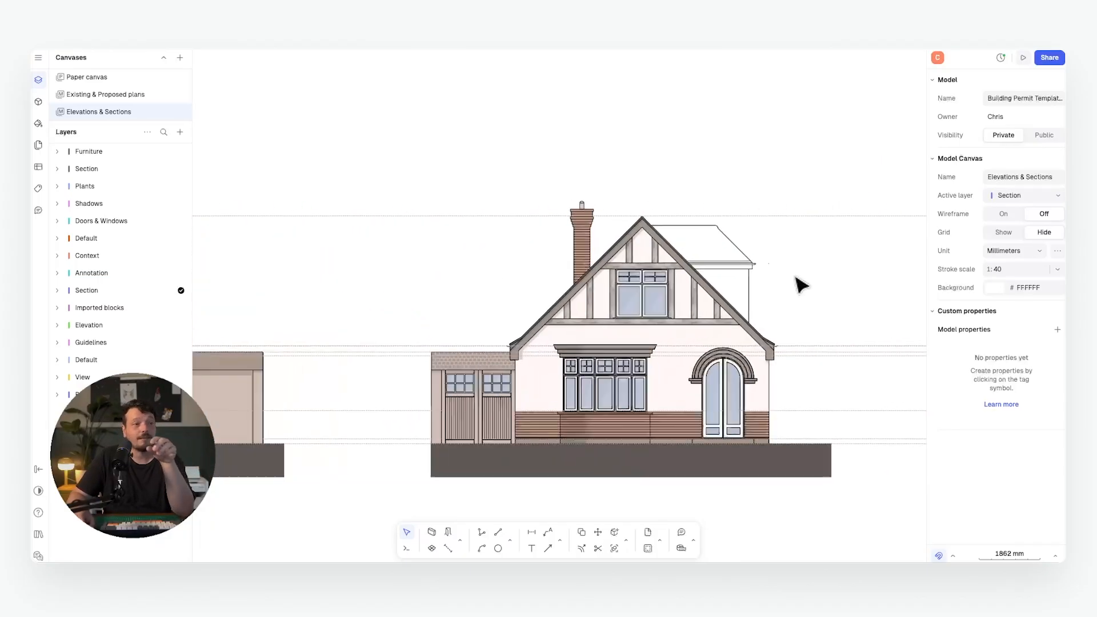
{"action": "scroll", "coordinate": [799, 284], "scroll_direction": "up", "scroll_amount": 4}
{"action": "scroll", "coordinate": [714, 284], "scroll_direction": "down", "scroll_amount": 1}
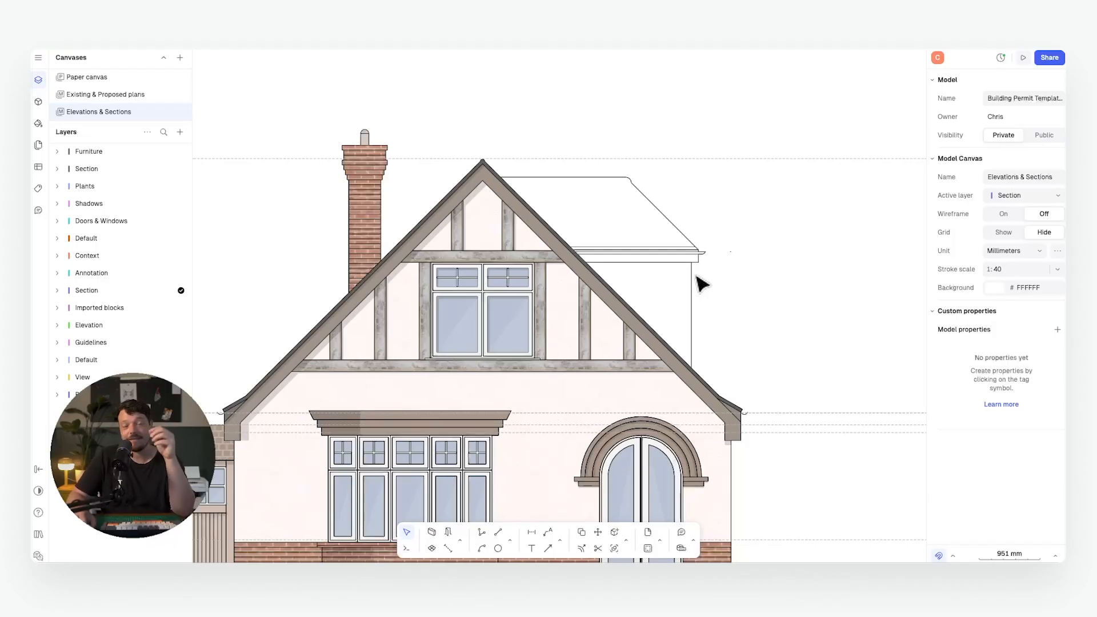
{"action": "scroll", "coordinate": [652, 290], "scroll_direction": "down", "scroll_amount": 1}
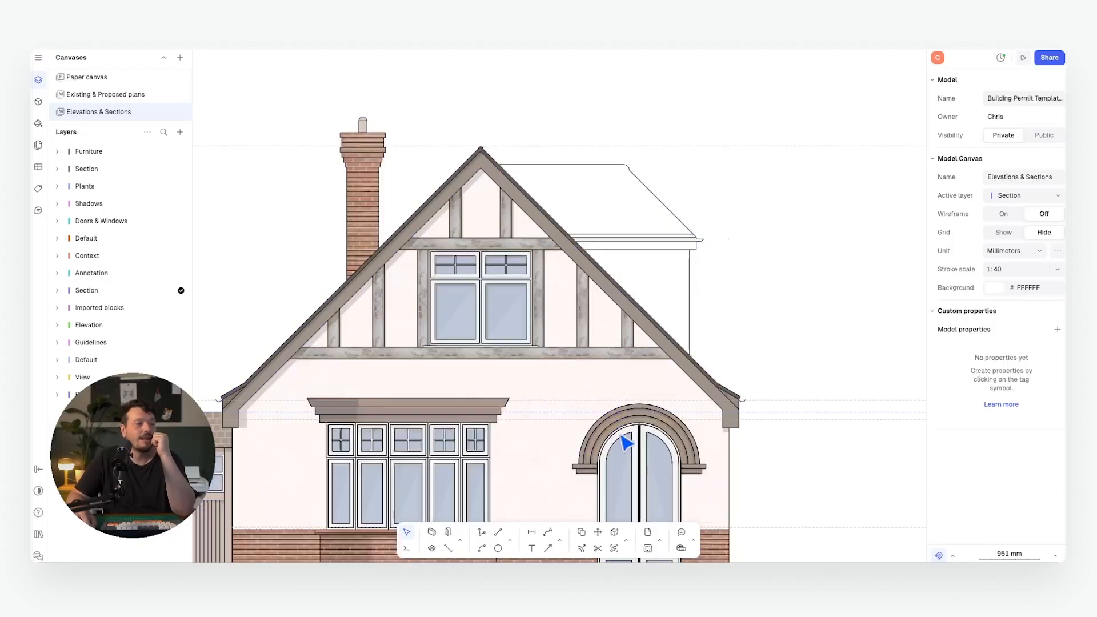
Bucket-fill the dormer's roof, eaves strips and side wall on the front elevation with the light blue solid fill
{"action": "left_click", "coordinate": [626, 540]}
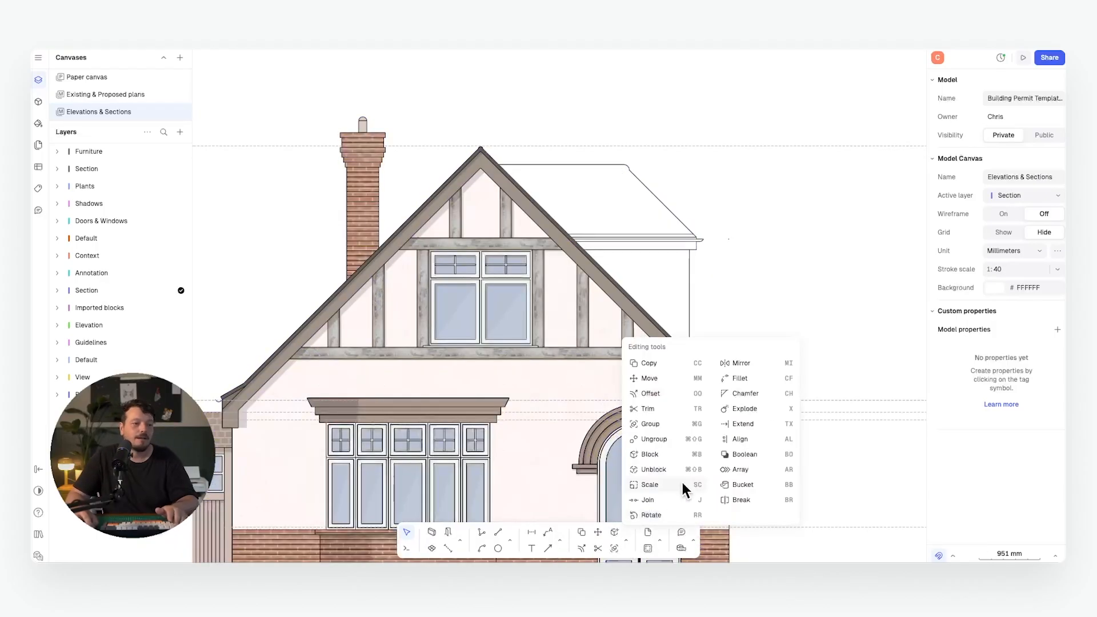
{"action": "left_click", "coordinate": [752, 487]}
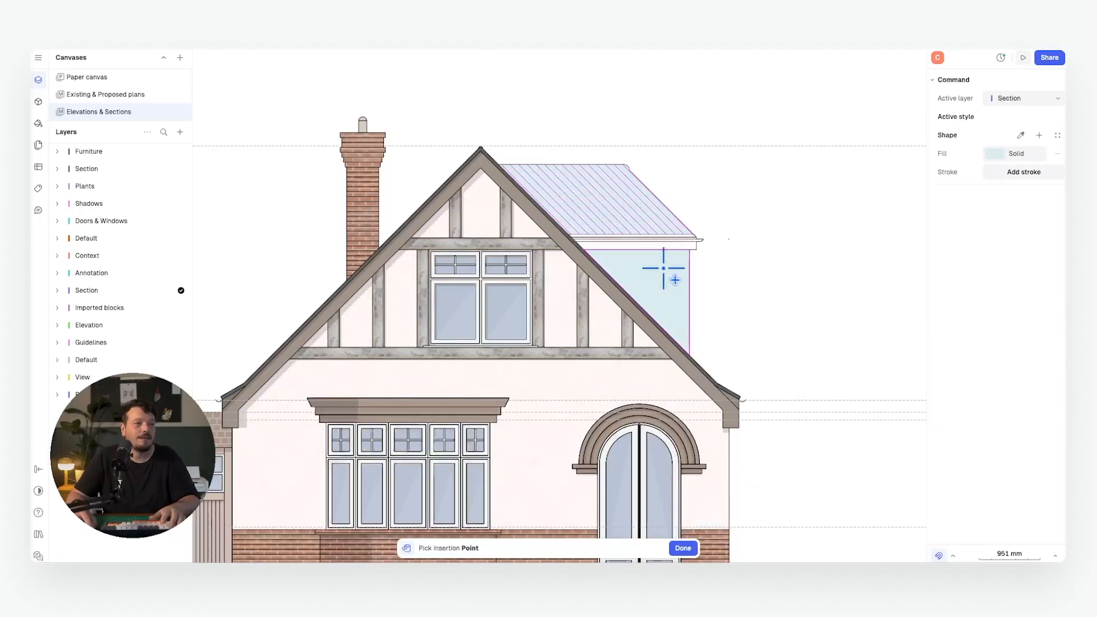
{"action": "scroll", "coordinate": [666, 233], "scroll_direction": "up", "scroll_amount": 1}
{"action": "scroll", "coordinate": [665, 237], "scroll_direction": "up", "scroll_amount": 15}
{"action": "scroll", "coordinate": [666, 280], "scroll_direction": "down", "scroll_amount": 10}
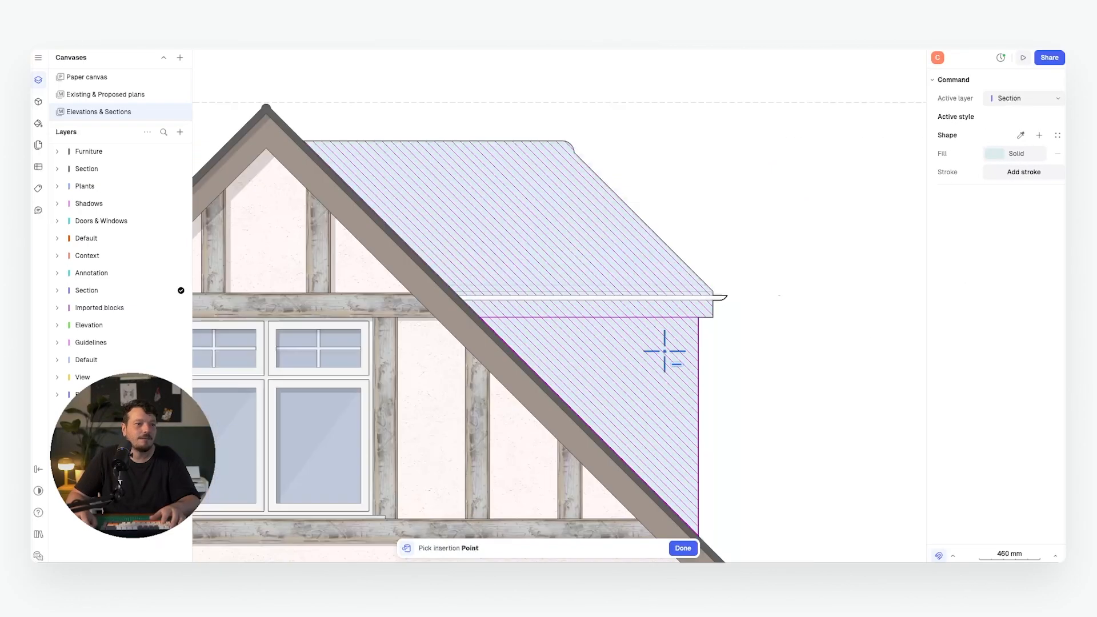
{"action": "left_click", "coordinate": [682, 548]}
{"action": "scroll", "coordinate": [857, 228], "scroll_direction": "down", "scroll_amount": 5}
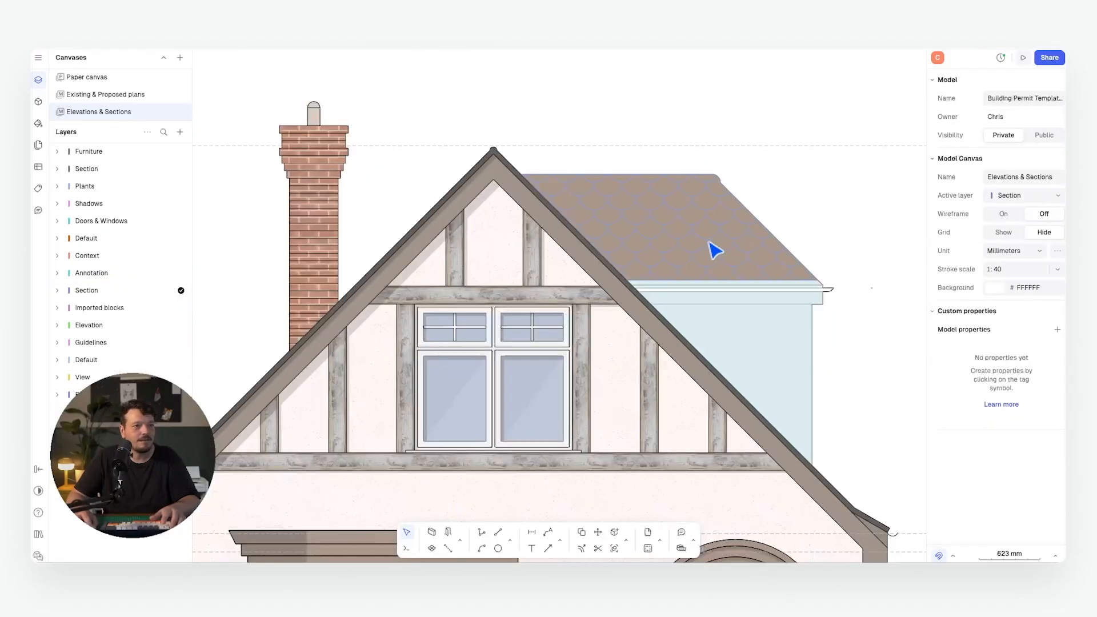
Select the dormer's two narrow eaves strips and start picking up another element's style for them
{"action": "scroll", "coordinate": [831, 303], "scroll_direction": "up", "scroll_amount": 5}
{"action": "left_click", "coordinate": [792, 271]}
{"action": "left_click", "coordinate": [790, 294], "text": "shift"}
{"action": "left_click", "coordinate": [1021, 295]}
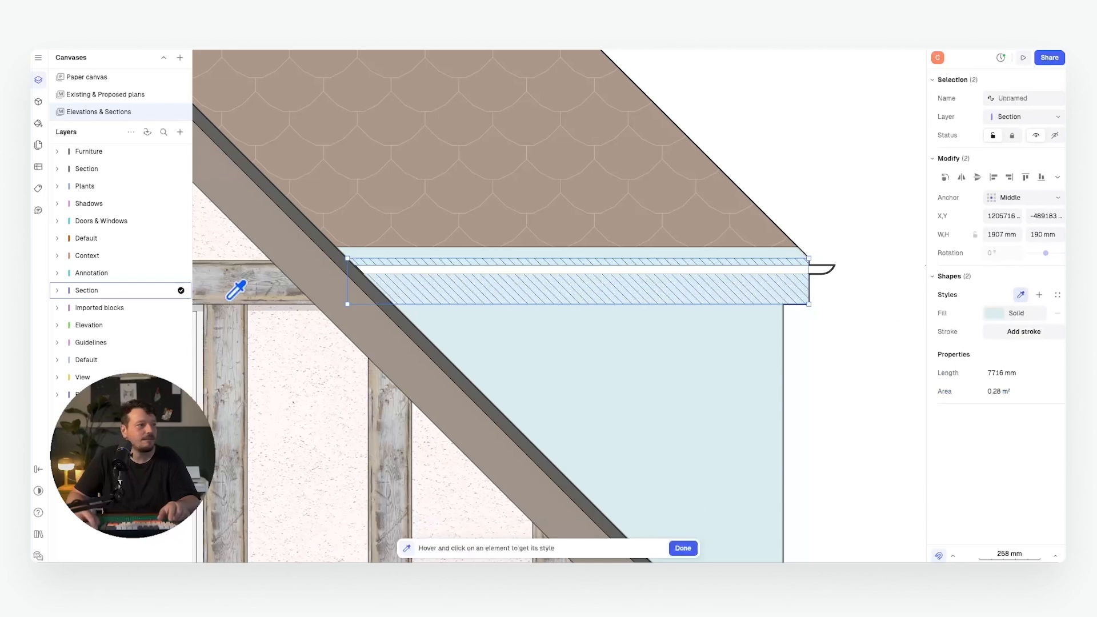
Copy the weathered timber style from the gable's horizontal beam onto the two fascia shapes below the side dormer's roof
{"action": "left_click", "coordinate": [247, 275]}
{"action": "left_click", "coordinate": [834, 375]}
{"action": "scroll", "coordinate": [751, 282], "scroll_direction": "down", "scroll_amount": 5}
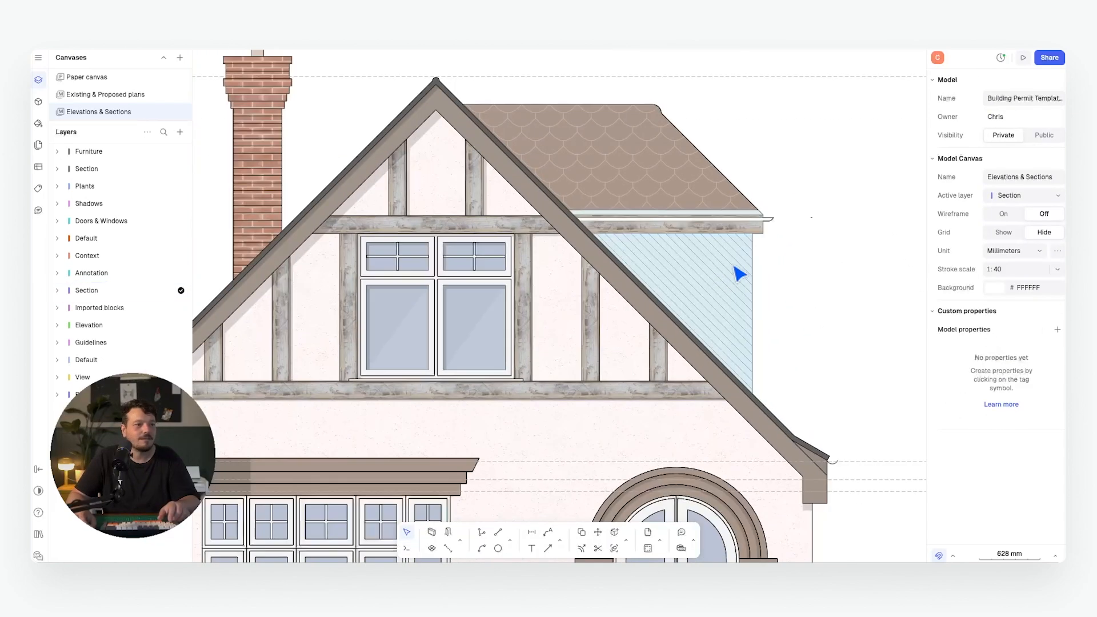
Apply the Glass 100% style to the lower window pane of the right dormer on the rear elevation
{"action": "scroll", "coordinate": [751, 282], "scroll_direction": "down", "scroll_amount": 5}
{"action": "scroll", "coordinate": [538, 206], "scroll_direction": "left", "scroll_amount": 3}
{"action": "scroll", "coordinate": [399, 208], "scroll_direction": "right", "scroll_amount": 2}
{"action": "scroll", "coordinate": [686, 206], "scroll_direction": "up", "scroll_amount": 3}
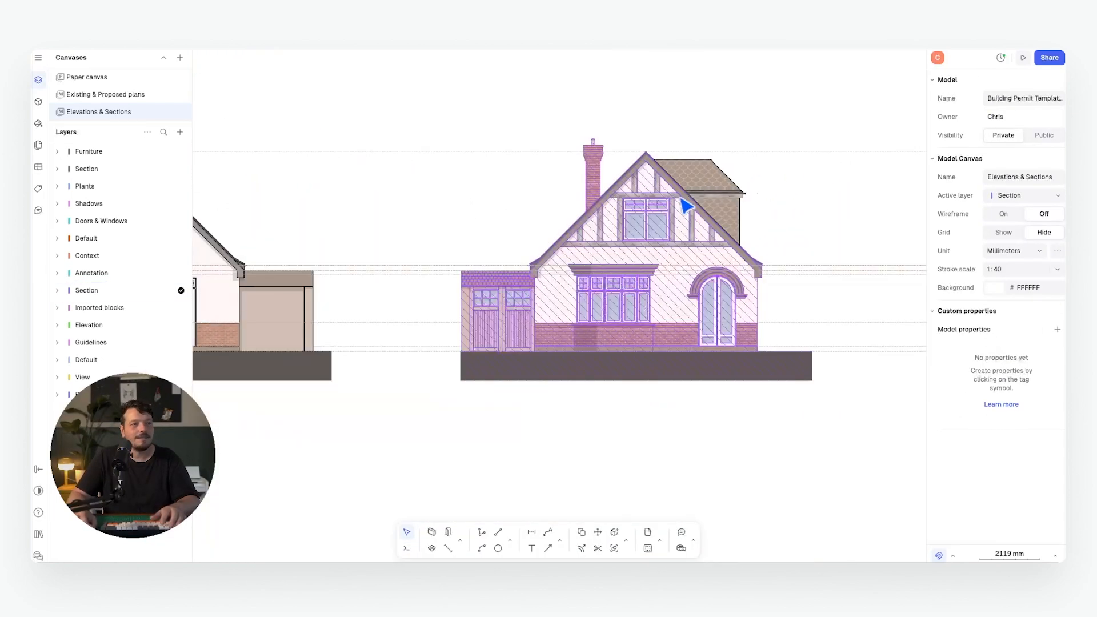
{"action": "scroll", "coordinate": [431, 221], "scroll_direction": "right", "scroll_amount": 1}
{"action": "scroll", "coordinate": [379, 201], "scroll_direction": "left", "scroll_amount": 4}
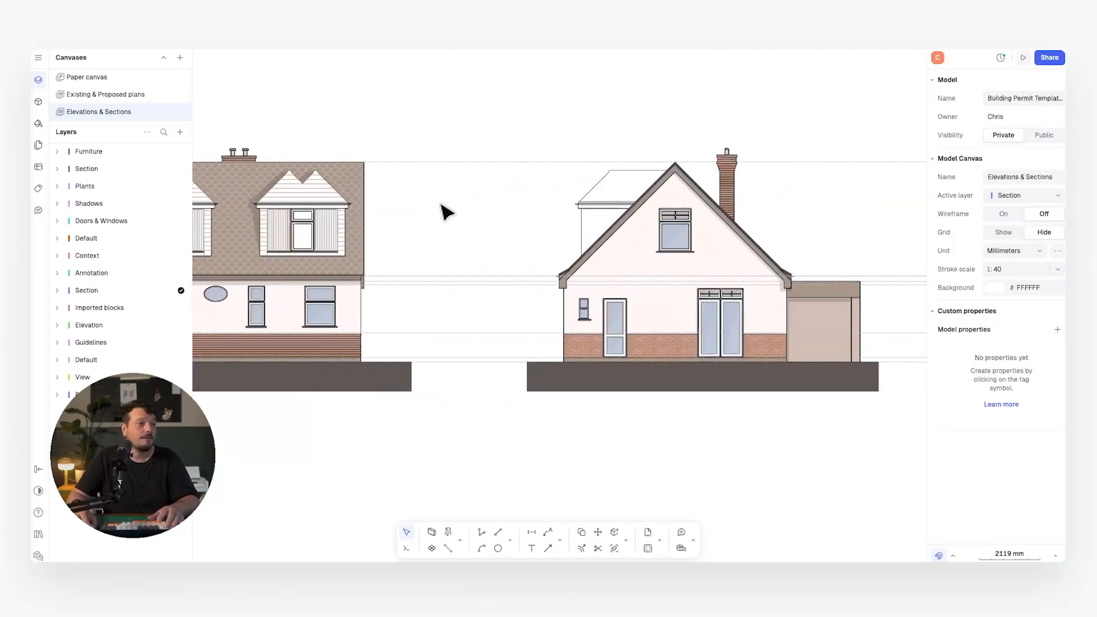
{"action": "scroll", "coordinate": [447, 206], "scroll_direction": "up", "scroll_amount": 5}
{"action": "scroll", "coordinate": [506, 209], "scroll_direction": "up", "scroll_amount": 1}
{"action": "scroll", "coordinate": [457, 197], "scroll_direction": "right", "scroll_amount": 1}
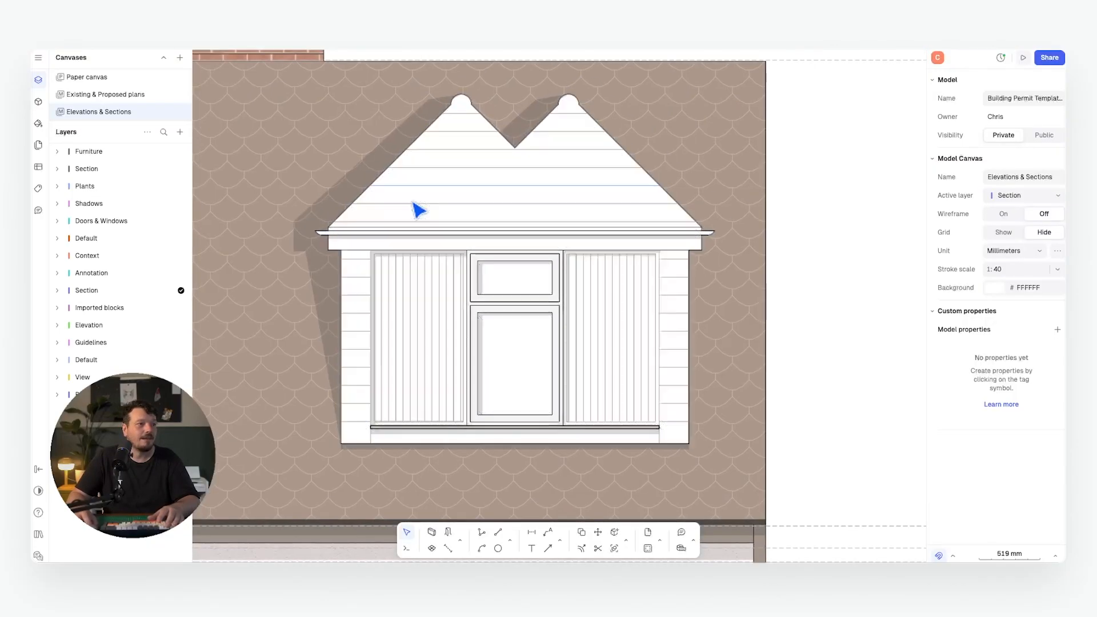
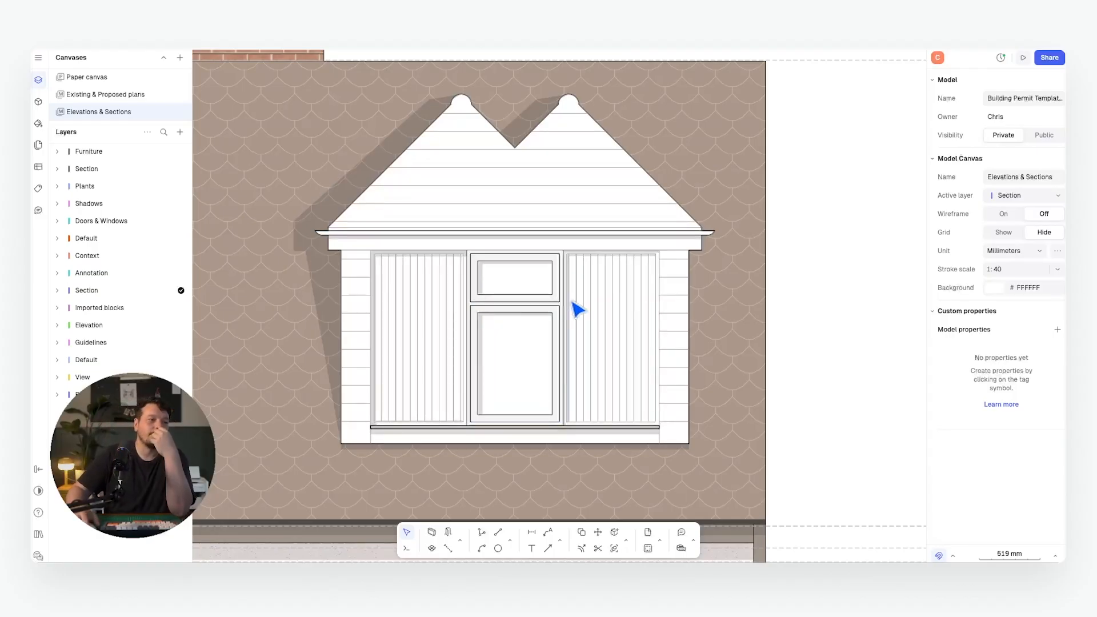
{"action": "scroll", "coordinate": [595, 324], "scroll_direction": "down", "scroll_amount": 3, "text": "ctrl"}
{"action": "scroll", "coordinate": [458, 370], "scroll_direction": "up", "scroll_amount": 1, "text": "ctrl"}
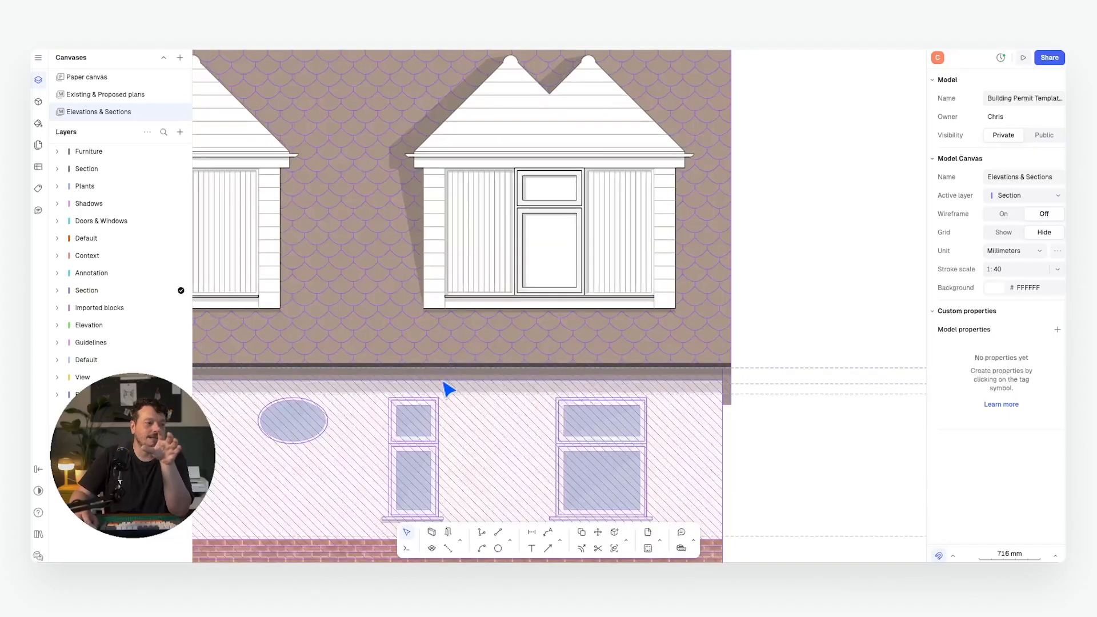
{"action": "scroll", "coordinate": [828, 362], "scroll_direction": "right", "scroll_amount": 3}
{"action": "scroll", "coordinate": [828, 362], "scroll_direction": "up", "scroll_amount": 1}
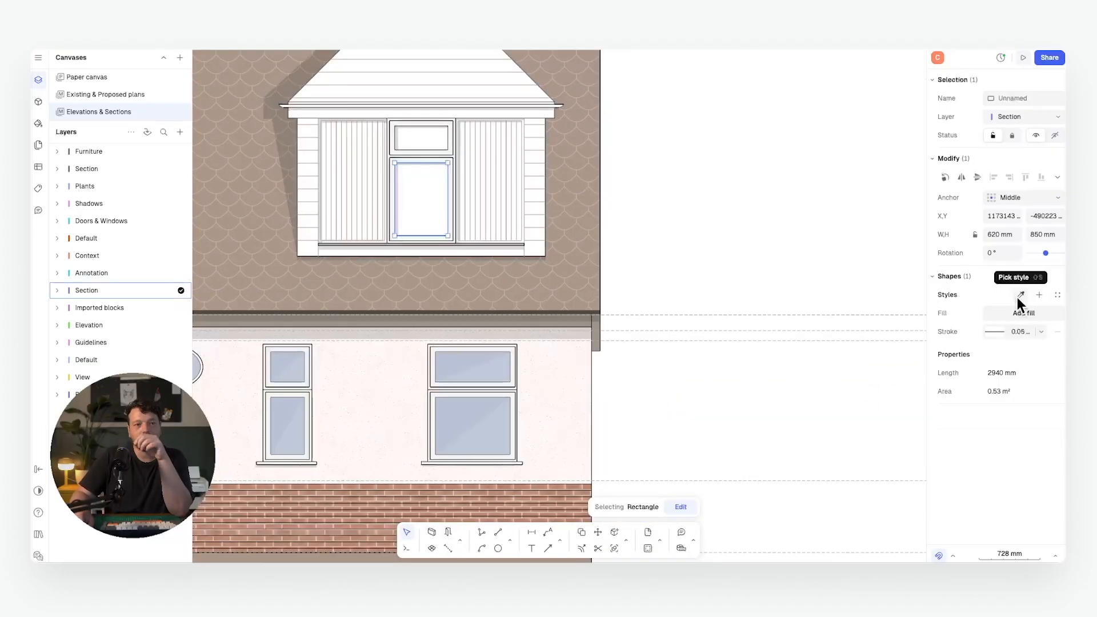
{"action": "left_click", "coordinate": [1038, 294]}
{"action": "left_click", "coordinate": [829, 408]}
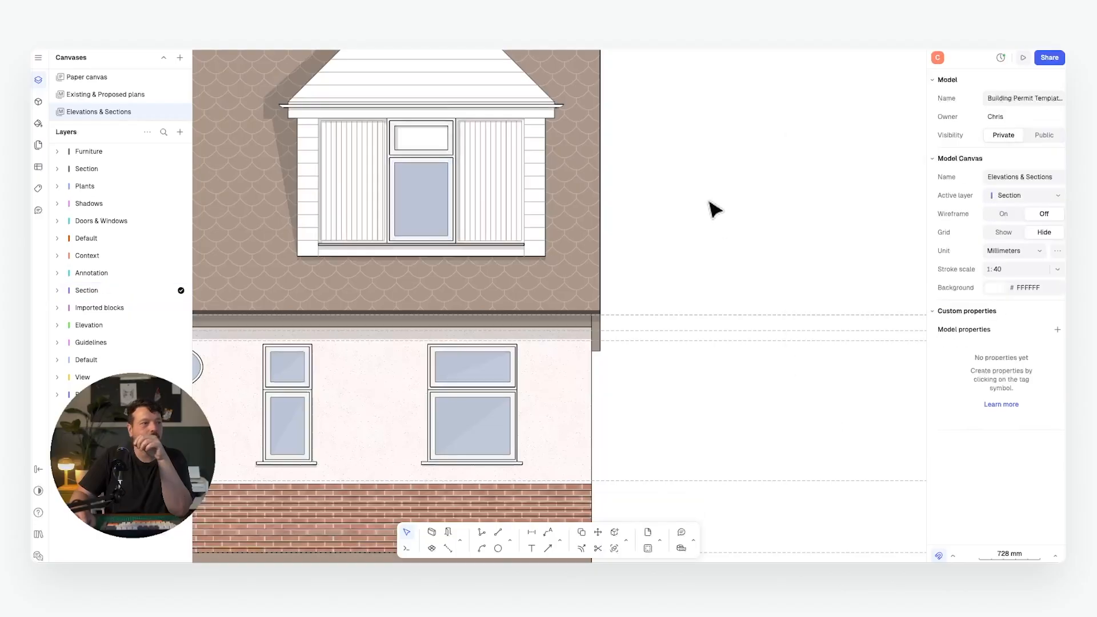
Copy the dormer's glass pane into the upper window opening and shorten it to fit the frame
{"action": "left_click", "coordinate": [421, 166]}
{"action": "scroll", "coordinate": [421, 166], "scroll_direction": "up", "scroll_amount": 5, "text": "ctrl"}
{"action": "key", "text": "c"}
{"action": "left_click", "coordinate": [580, 183]}
{"action": "scroll", "coordinate": [523, 275], "scroll_direction": "down", "scroll_amount": 3, "text": "ctrl"}
{"action": "left_click", "coordinate": [565, 73]}
{"action": "left_click_drag", "start_coordinate": [471, 335], "coordinate": [473, 164]}
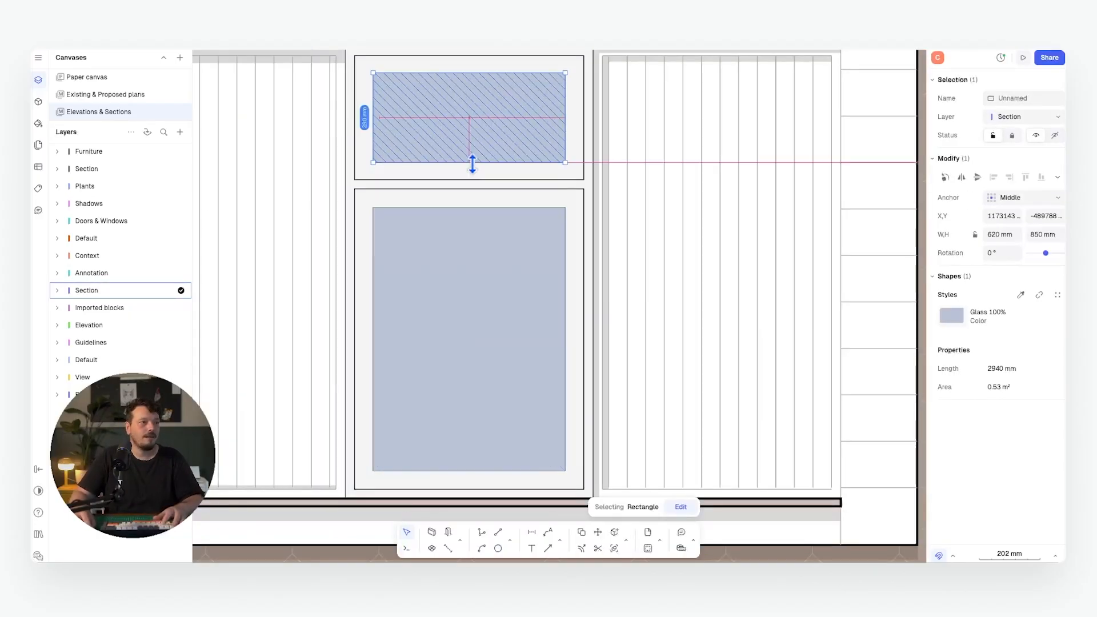
{"action": "scroll", "coordinate": [472, 172], "scroll_direction": "down", "scroll_amount": 3, "text": "ctrl"}
{"action": "left_click", "coordinate": [783, 250]}
Copy both glass panes from the finished dormer window to the matching window of the other dormer
{"action": "scroll", "coordinate": [605, 245], "scroll_direction": "up", "scroll_amount": 3, "text": "ctrl"}
{"action": "left_click", "coordinate": [612, 262]}
{"action": "left_click", "coordinate": [622, 312], "text": "shift"}
{"action": "key", "text": "c"}
{"action": "left_click", "coordinate": [635, 235]}
{"action": "scroll", "coordinate": [800, 235], "scroll_direction": "right", "scroll_amount": 5}
{"action": "left_click", "coordinate": [911, 234]}
{"action": "scroll", "coordinate": [910, 235], "scroll_direction": "down", "scroll_amount": 5, "text": "ctrl"}
{"action": "key", "text": "Escape"}
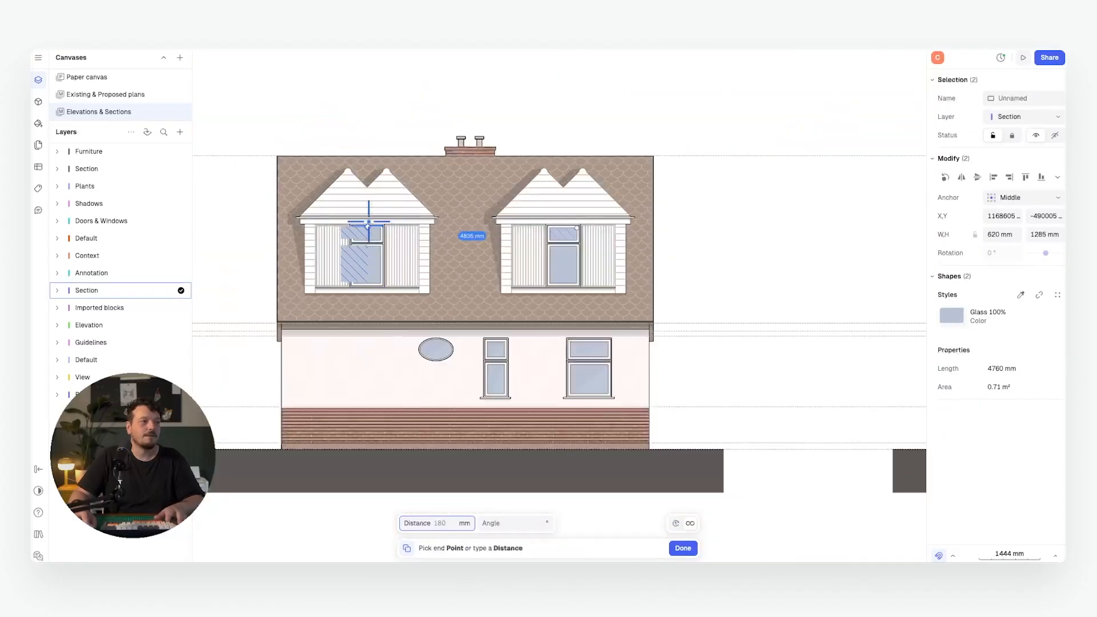
{"action": "left_click", "coordinate": [721, 231]}
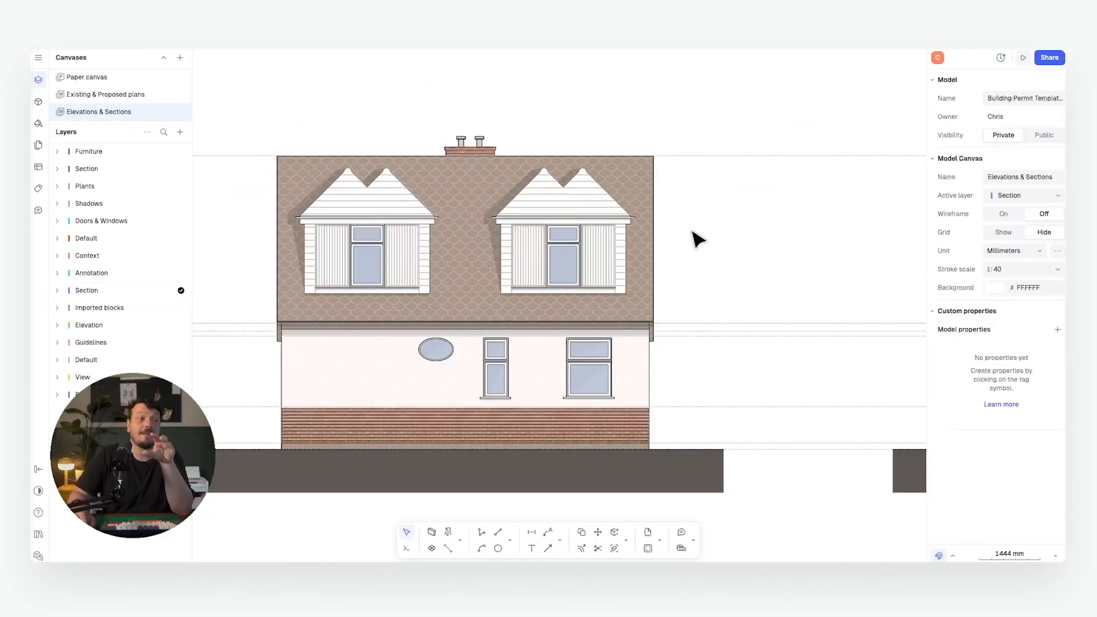
Compare the upper-floor rooms in the section with the bedroom and en-suite layout on the floor plan
{"action": "scroll", "coordinate": [666, 220], "scroll_direction": "down", "scroll_amount": 5, "text": "ctrl"}
{"action": "middle_click_drag", "start_coordinate": [666, 220], "coordinate": [492, 238]}
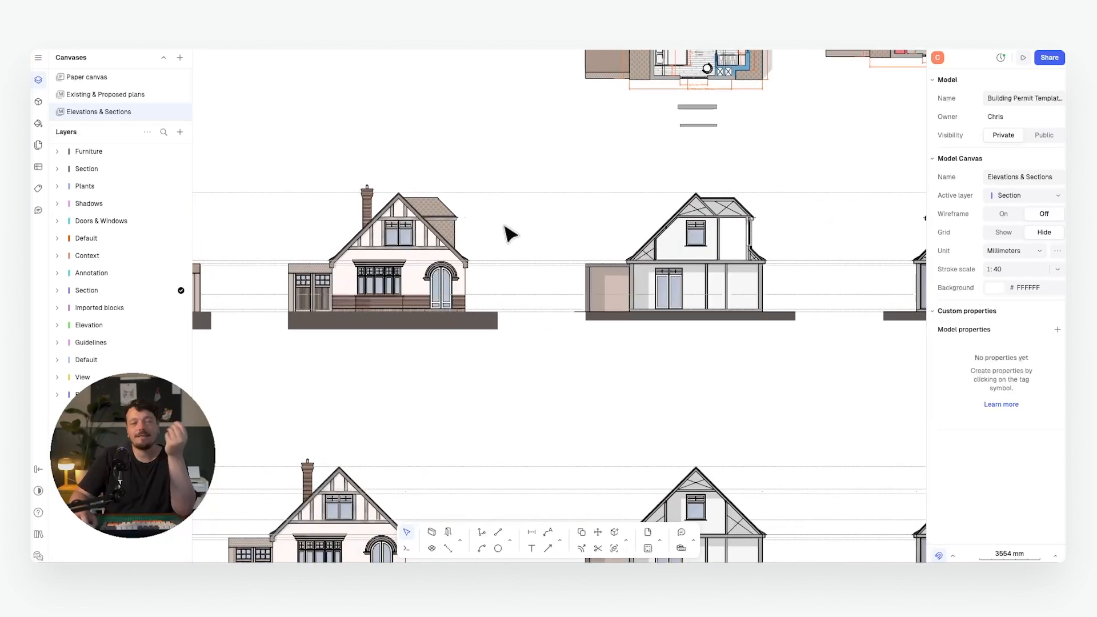
{"action": "scroll", "coordinate": [485, 237], "scroll_direction": "up", "scroll_amount": 3, "text": "ctrl"}
{"action": "middle_click_drag", "start_coordinate": [557, 274], "coordinate": [522, 276]}
{"action": "scroll", "coordinate": [526, 276], "scroll_direction": "up", "scroll_amount": 5, "text": "ctrl"}
{"action": "middle_click_drag", "start_coordinate": [686, 302], "coordinate": [532, 274]}
{"action": "scroll", "coordinate": [532, 274], "scroll_direction": "up", "scroll_amount": 3, "text": "ctrl"}
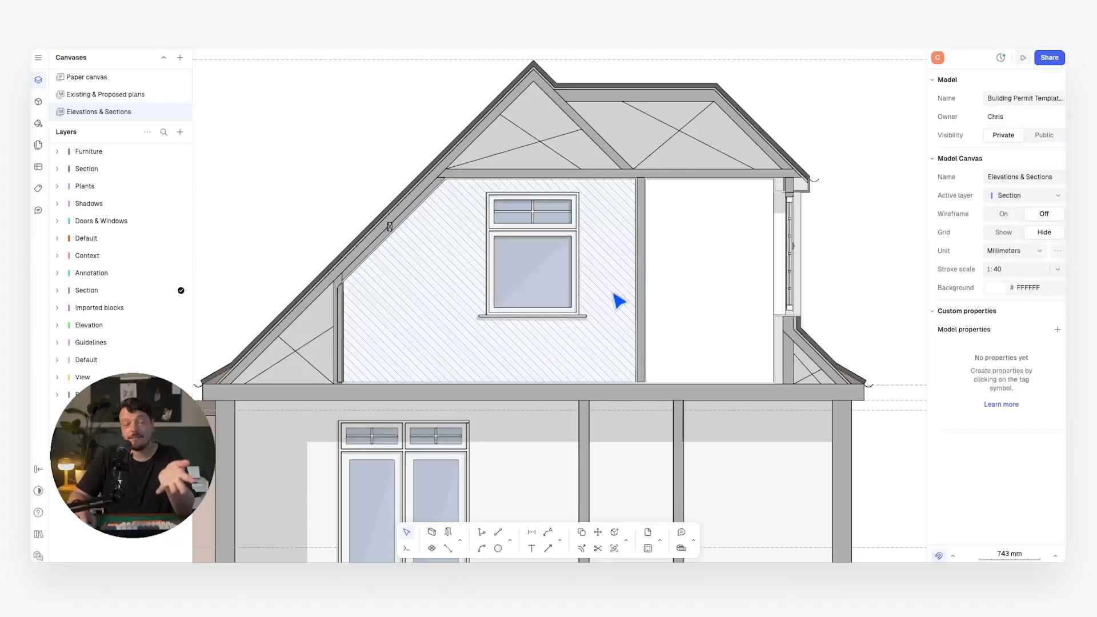
{"action": "scroll", "coordinate": [630, 289], "scroll_direction": "down", "scroll_amount": 5, "text": "ctrl"}
{"action": "middle_click_drag", "start_coordinate": [590, 232], "coordinate": [519, 321]}
{"action": "scroll", "coordinate": [514, 309], "scroll_direction": "up", "scroll_amount": 4, "text": "ctrl"}
{"action": "middle_click_drag", "start_coordinate": [502, 92], "coordinate": [501, 231]}
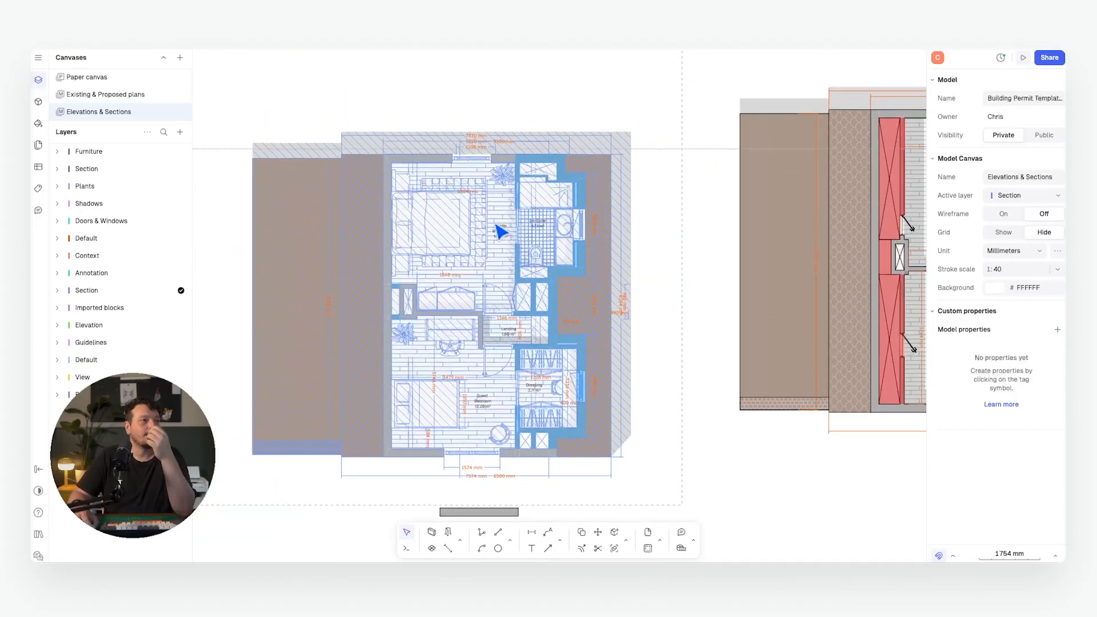
{"action": "scroll", "coordinate": [421, 227], "scroll_direction": "up", "scroll_amount": 1, "text": "ctrl"}
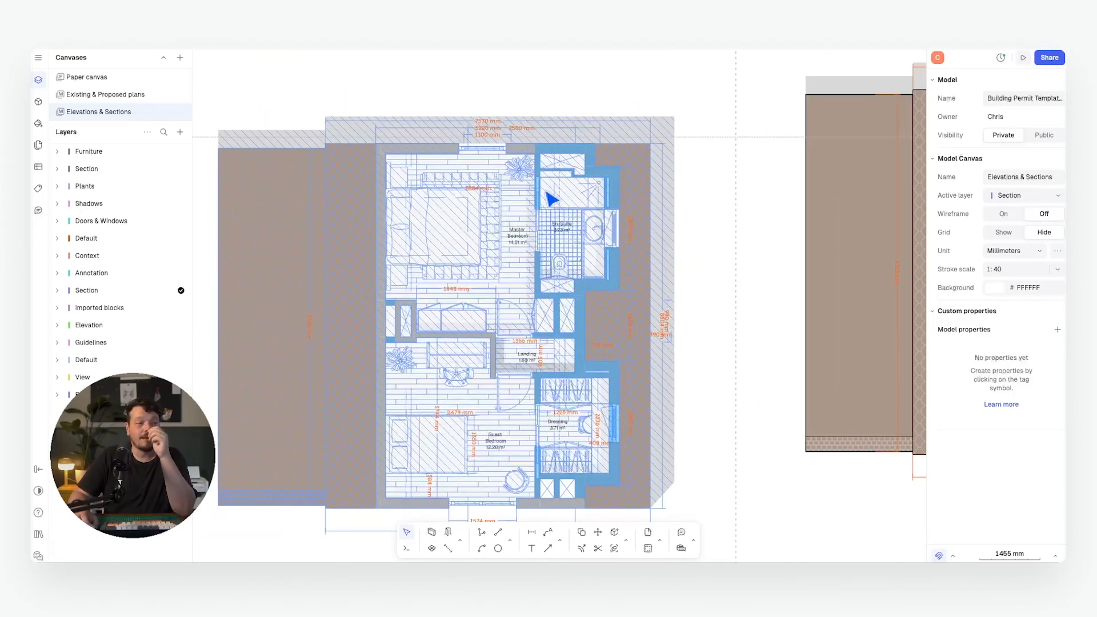
{"action": "scroll", "coordinate": [554, 208], "scroll_direction": "down", "scroll_amount": 4, "text": "ctrl"}
{"action": "middle_click_drag", "start_coordinate": [649, 387], "coordinate": [529, 229]}
{"action": "scroll", "coordinate": [457, 352], "scroll_direction": "up", "scroll_amount": 4}
{"action": "middle_click_drag", "start_coordinate": [515, 375], "coordinate": [421, 307]}
{"action": "scroll", "coordinate": [330, 293], "scroll_direction": "up", "scroll_amount": 1}
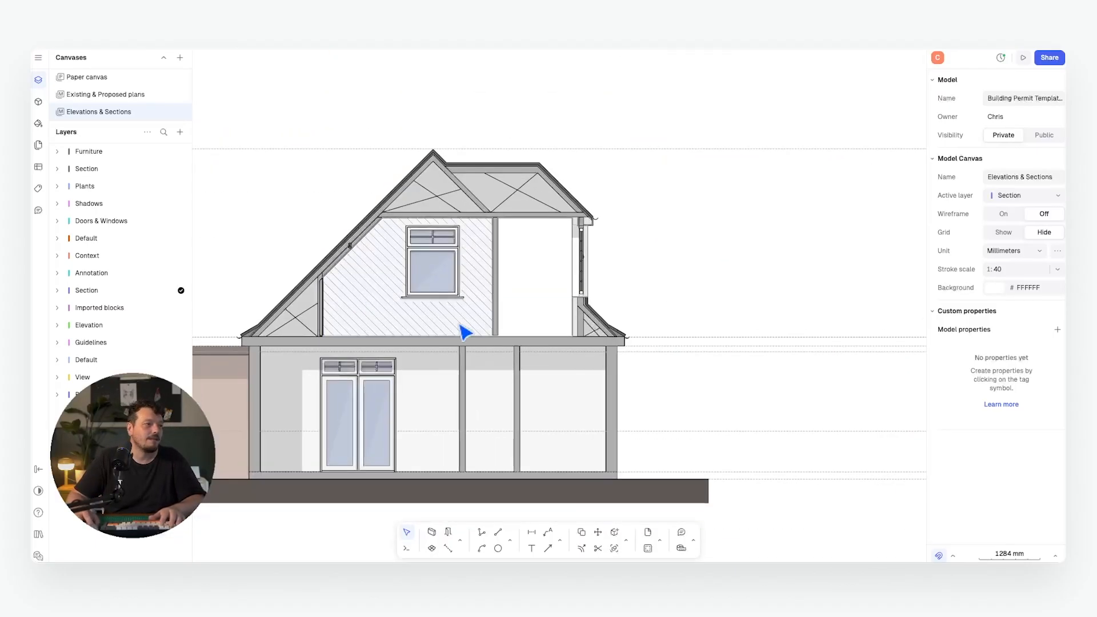
{"action": "scroll", "coordinate": [361, 307], "scroll_direction": "down", "scroll_amount": 4}
{"action": "scroll", "coordinate": [570, 353], "scroll_direction": "up", "scroll_amount": 5}
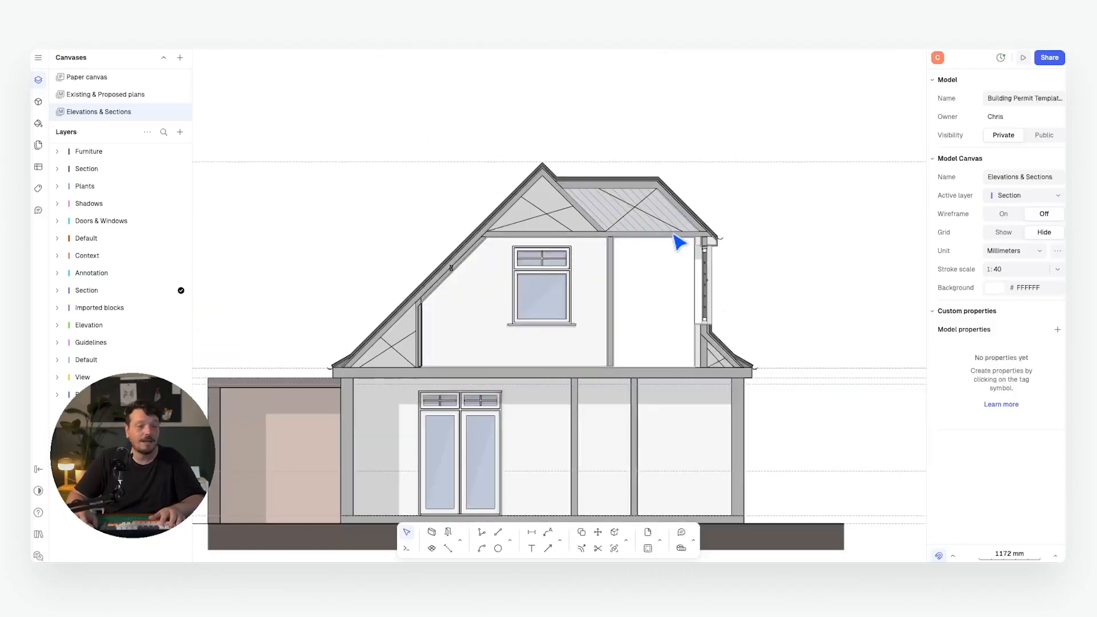
{"action": "middle_click_drag", "start_coordinate": [370, 197], "coordinate": [374, 207]}
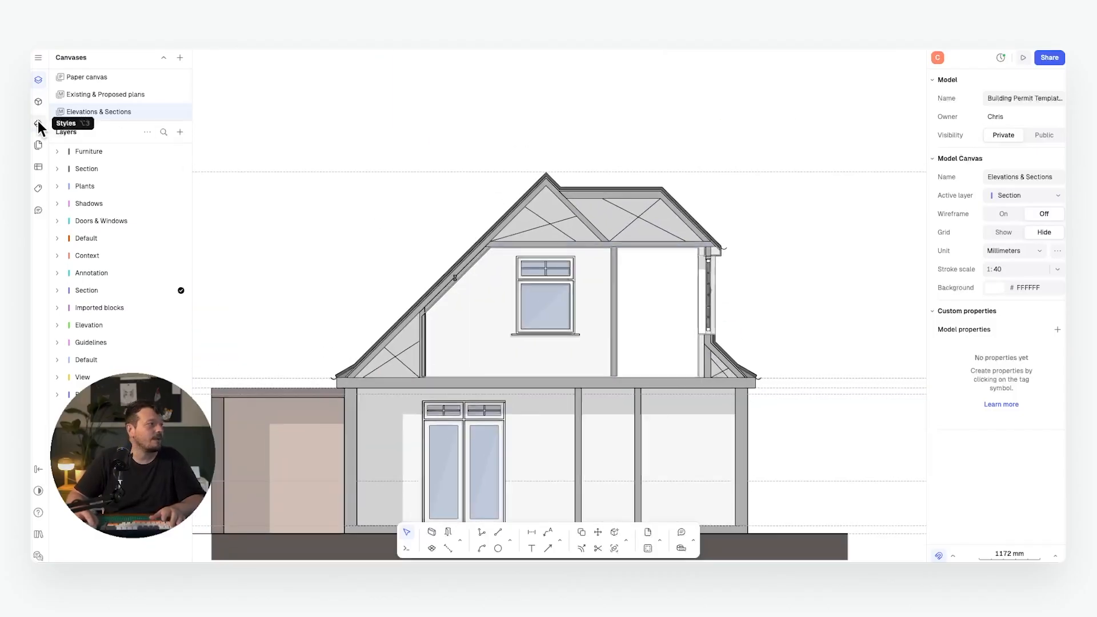
Search the block libraries for KING SIZE BED and place its side view against the low wall of the section's upstairs bedroom
{"action": "left_click", "coordinate": [37, 101]}
{"action": "left_click", "coordinate": [157, 57]}
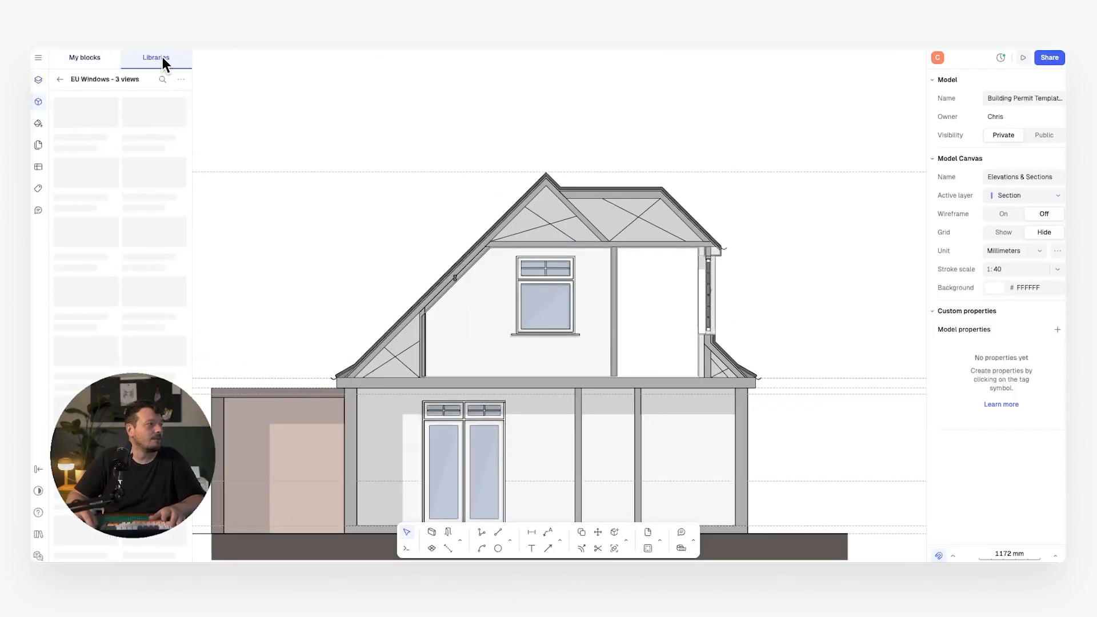
{"action": "type", "text": "M"}
{"action": "key", "text": "BackSpace"}
{"action": "type", "text": "KING SIZE BED"}
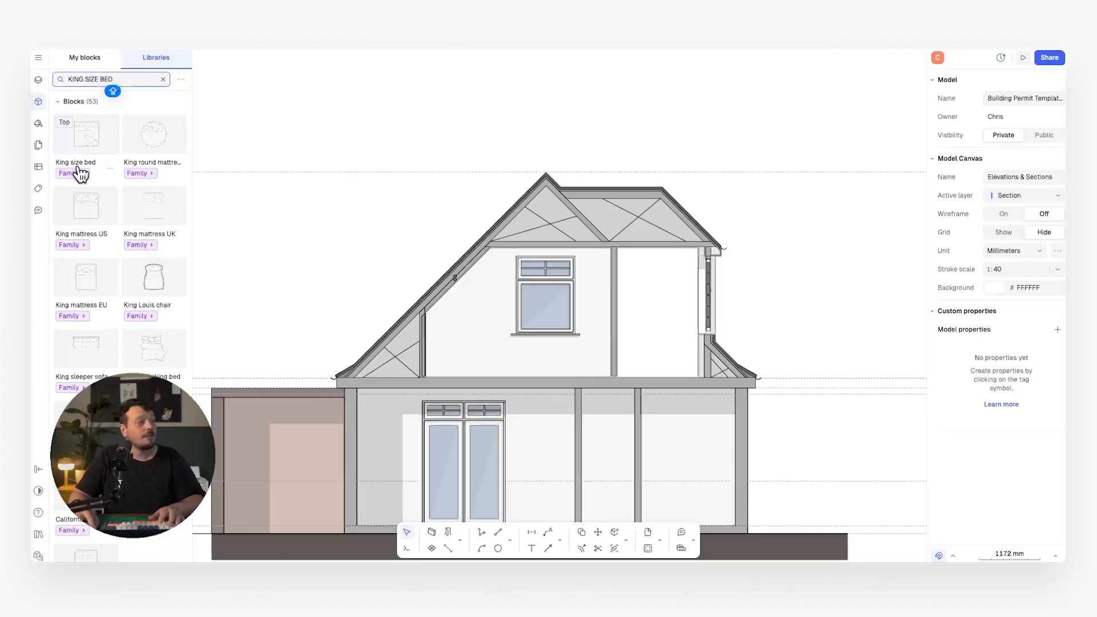
{"action": "left_click", "coordinate": [80, 173]}
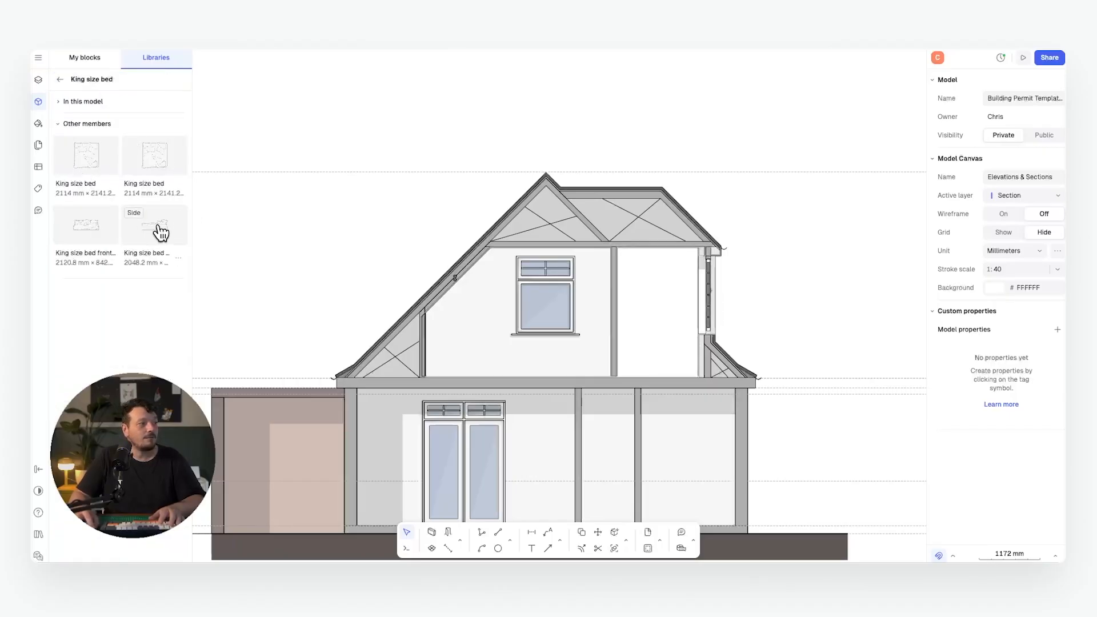
{"action": "left_click_drag", "start_coordinate": [391, 328], "coordinate": [482, 332]}
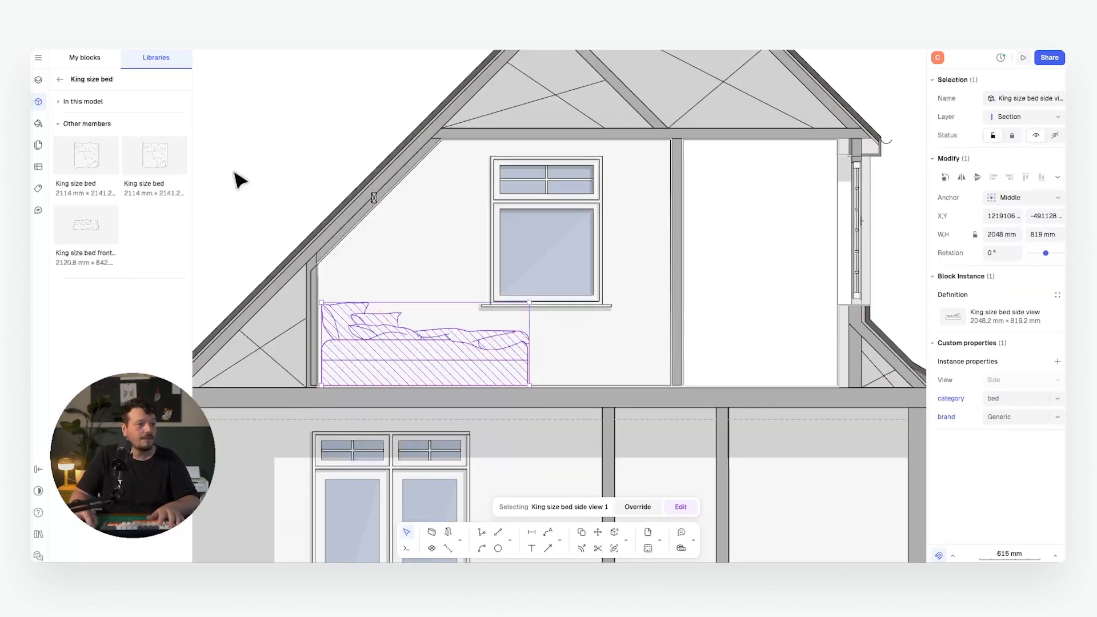
Find the Person standing F block with the search PERSON and place its front view beside the bedroom's partition wall
{"action": "left_click", "coordinate": [235, 175]}
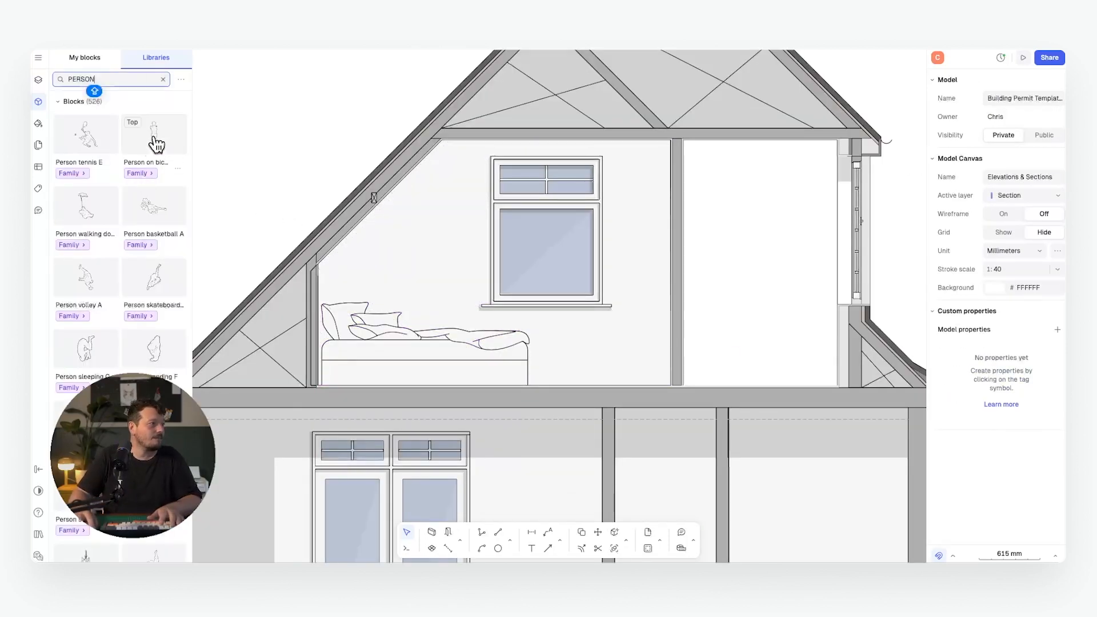
{"action": "left_click", "coordinate": [86, 232]}
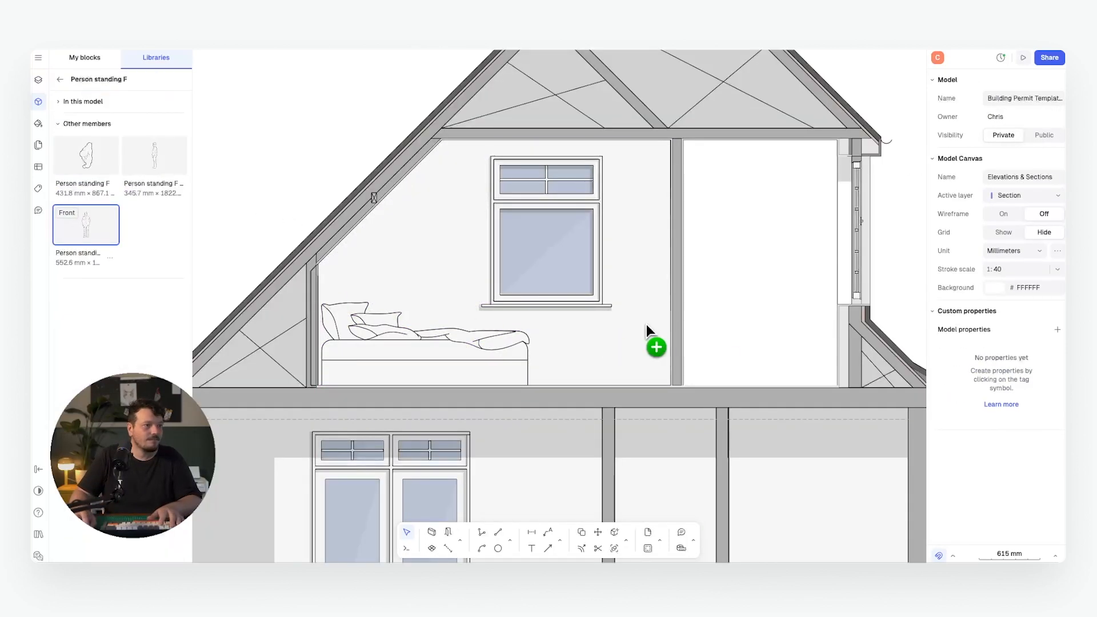
{"action": "left_click_drag", "start_coordinate": [647, 331], "coordinate": [646, 328]}
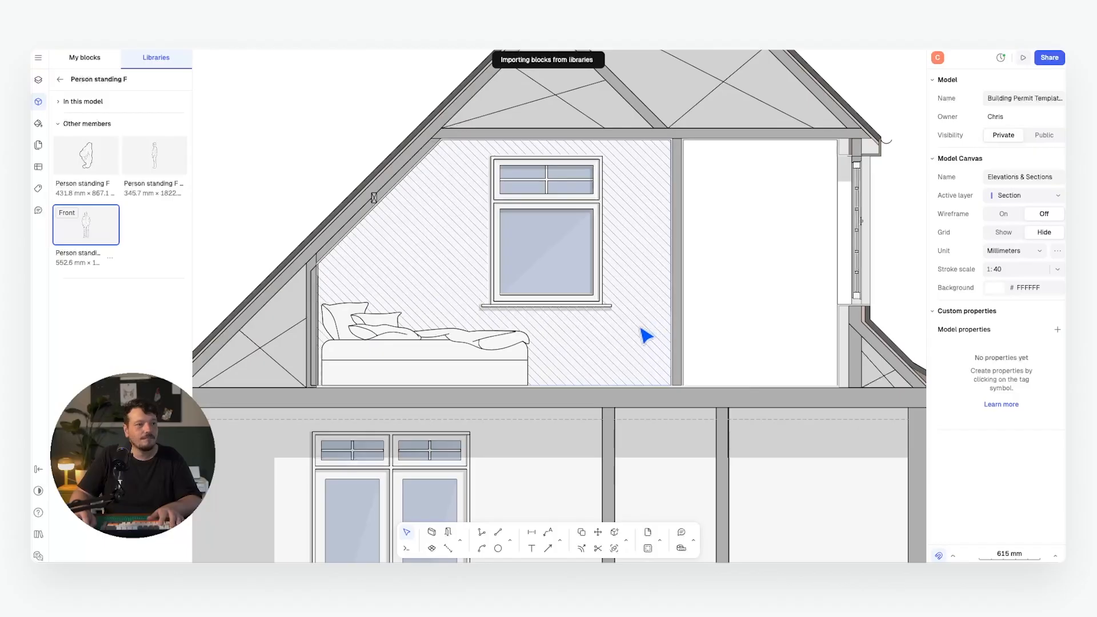
Search the libraries for calathea, place the Calathea ornata plant in the bedroom and arrange the bed in front of it
{"action": "left_click", "coordinate": [60, 79]}
{"action": "left_click", "coordinate": [126, 79]}
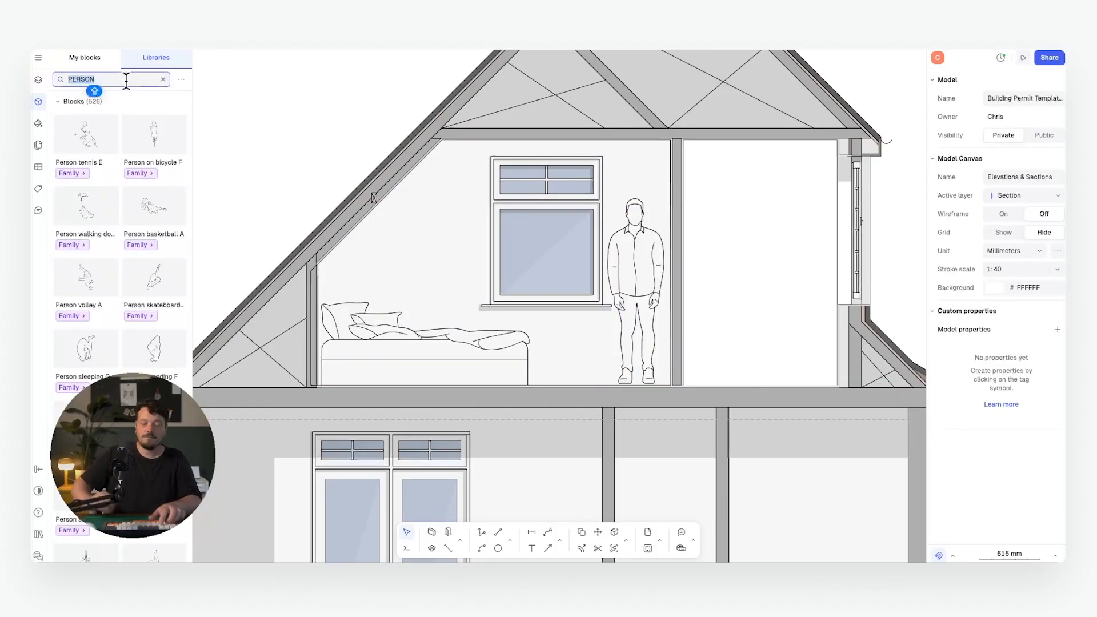
{"action": "key", "text": "BackSpace"}
{"action": "type", "text": "calathea"}
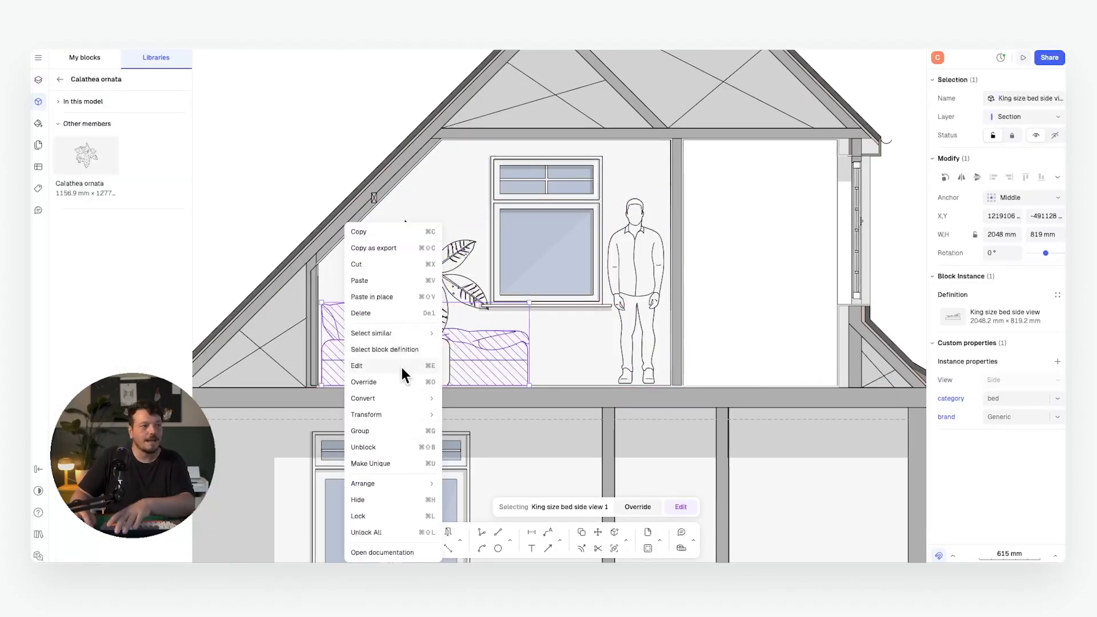
{"action": "mouse_move", "coordinate": [434, 483]}
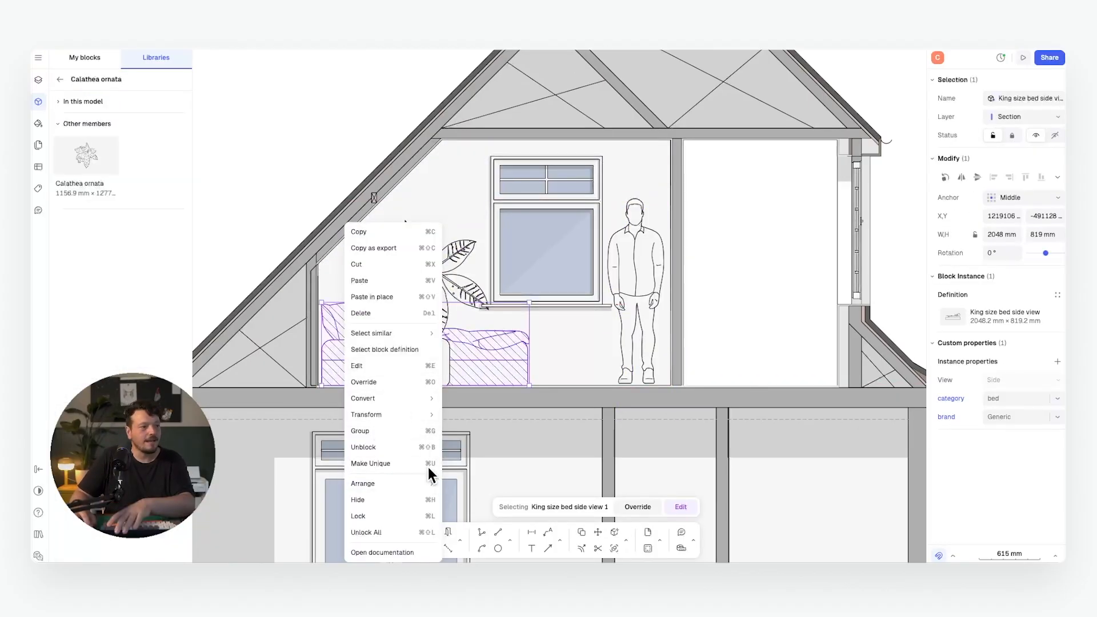
{"action": "left_click", "coordinate": [474, 518]}
{"action": "left_click", "coordinate": [342, 228]}
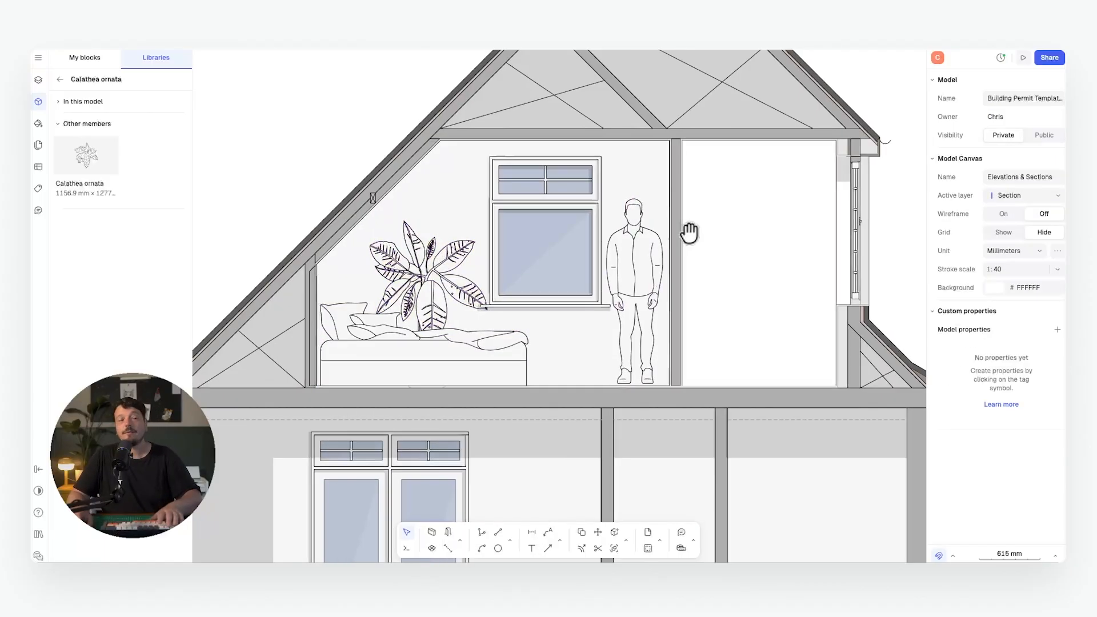
Draw a vertical line down the middle of the blank upstairs room and a skirting line about 1410 mm long from bed to partition
{"action": "middle_click_drag", "start_coordinate": [690, 232], "coordinate": [574, 224]}
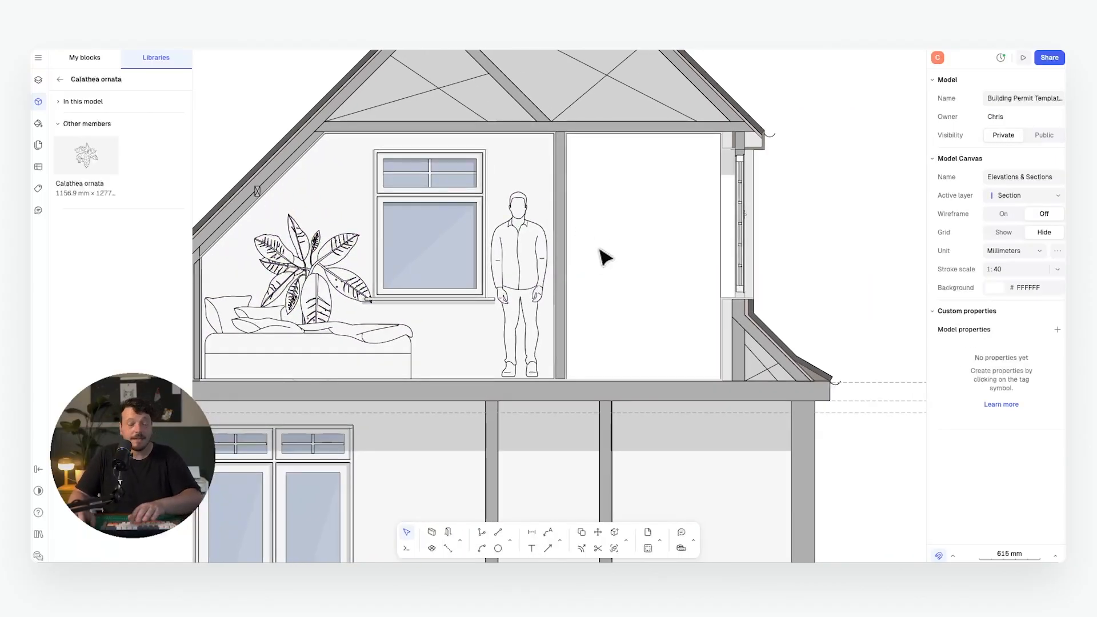
{"action": "key", "text": "l"}
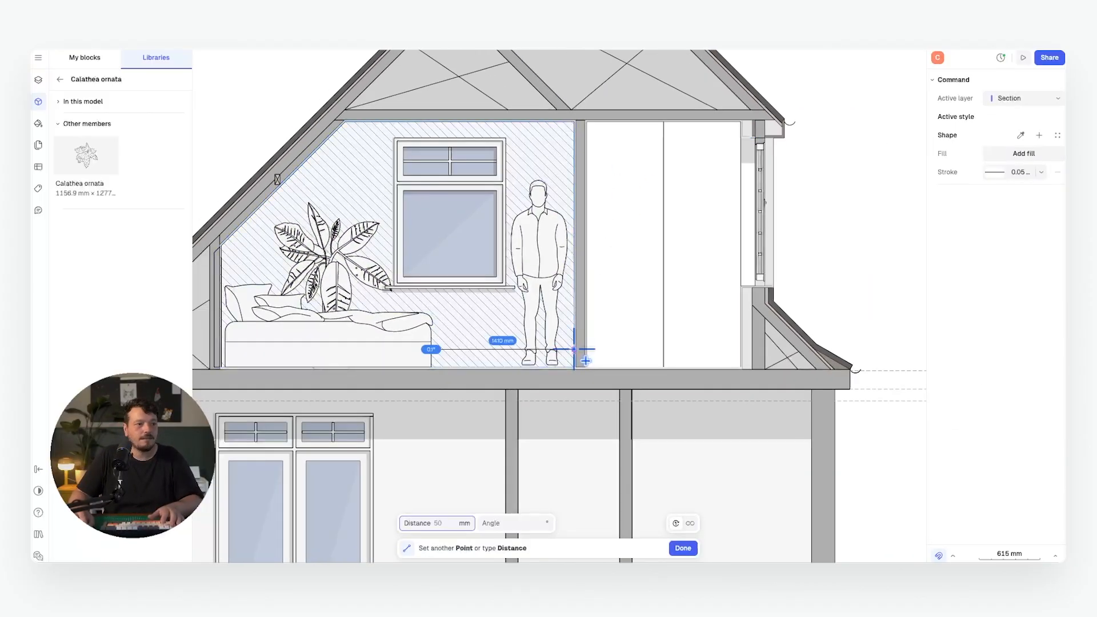
{"action": "left_click", "coordinate": [575, 349]}
Draw a horizontal line about 1521 mm long across the blank upstairs room and copy it upward at equal spacing to form a tile grid
{"action": "key", "text": "l"}
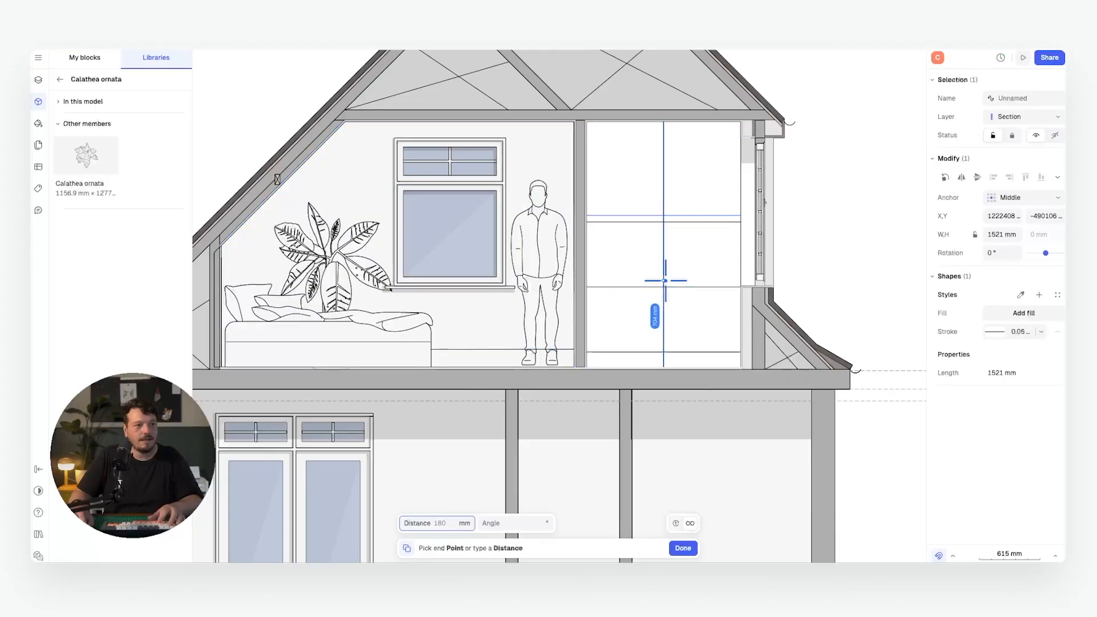
{"action": "left_click", "coordinate": [663, 287]}
{"action": "left_click", "coordinate": [664, 221]}
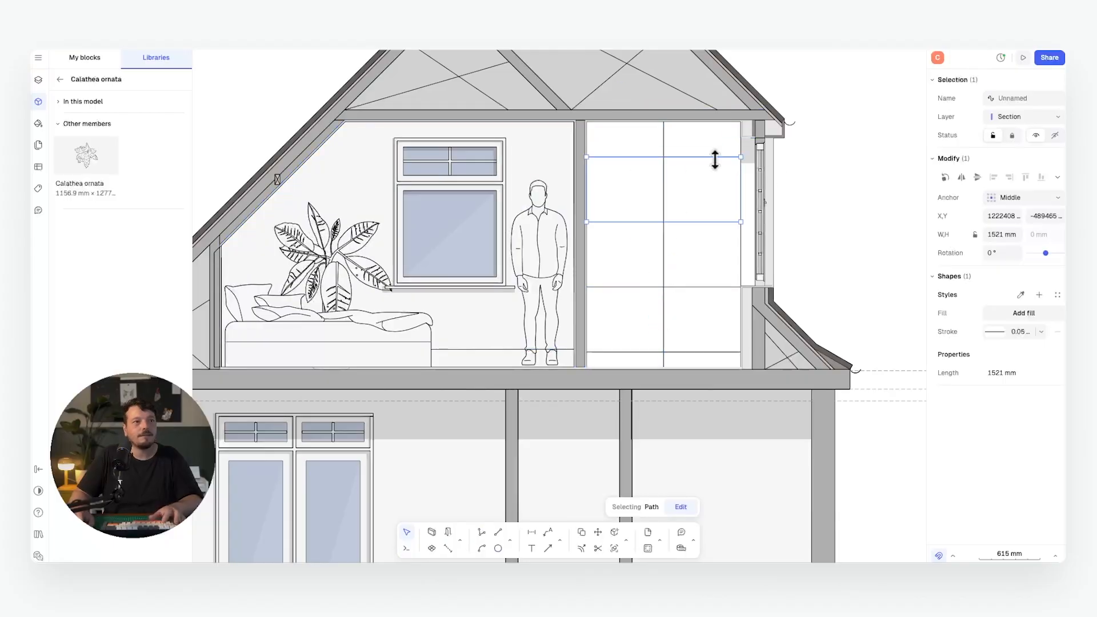
{"action": "key", "text": "Escape"}
{"action": "scroll", "coordinate": [570, 280], "scroll_direction": "down", "scroll_amount": 2}
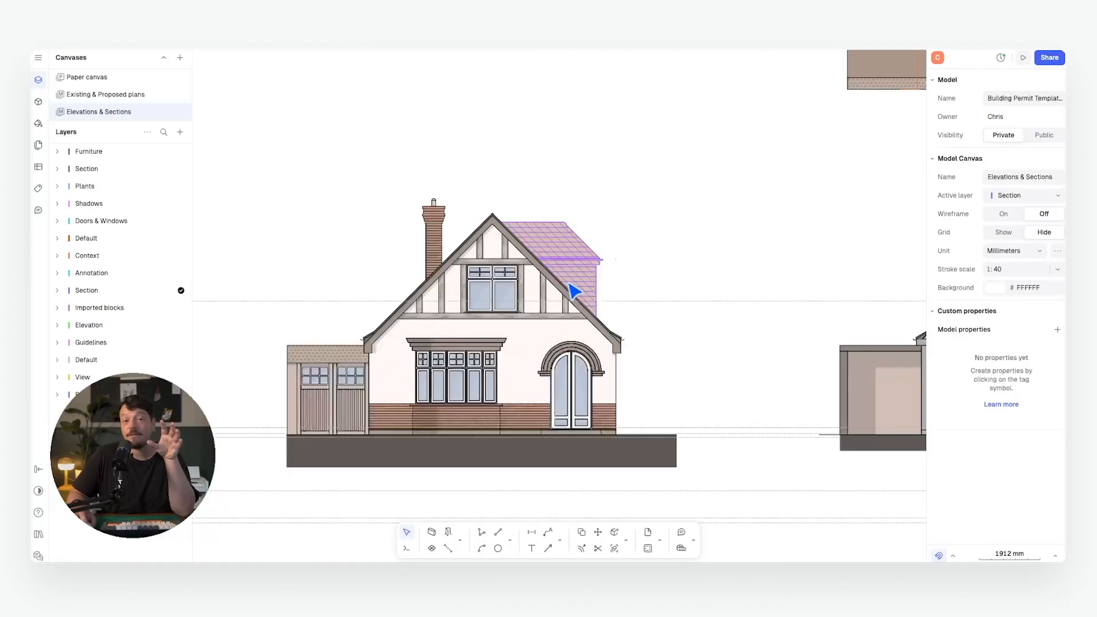
{"action": "scroll", "coordinate": [549, 297], "scroll_direction": "left", "scroll_amount": 3}
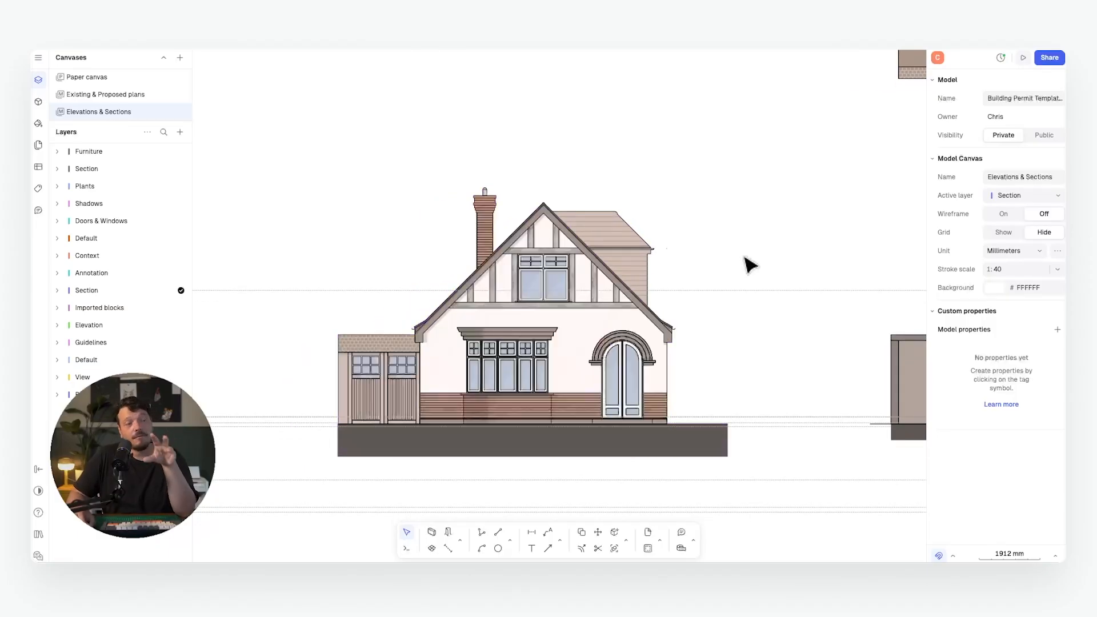
Review the rendered front, rear and side elevations along the row, ending at the furnished section
{"action": "scroll", "coordinate": [717, 248], "scroll_direction": "left", "scroll_amount": 2}
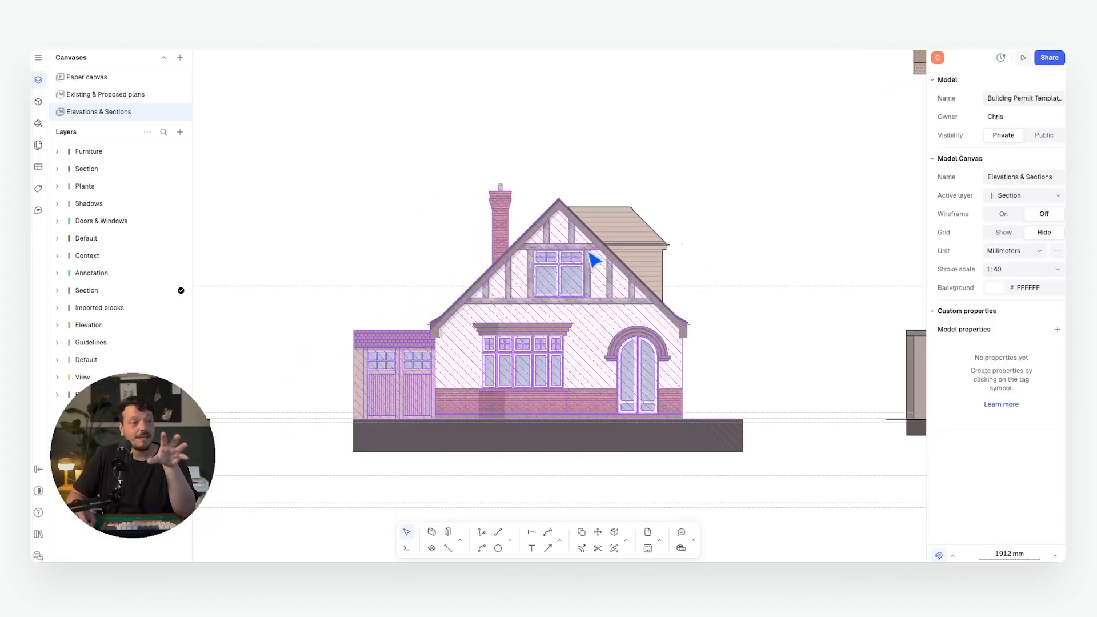
{"action": "scroll", "coordinate": [546, 288], "scroll_direction": "left", "scroll_amount": 10}
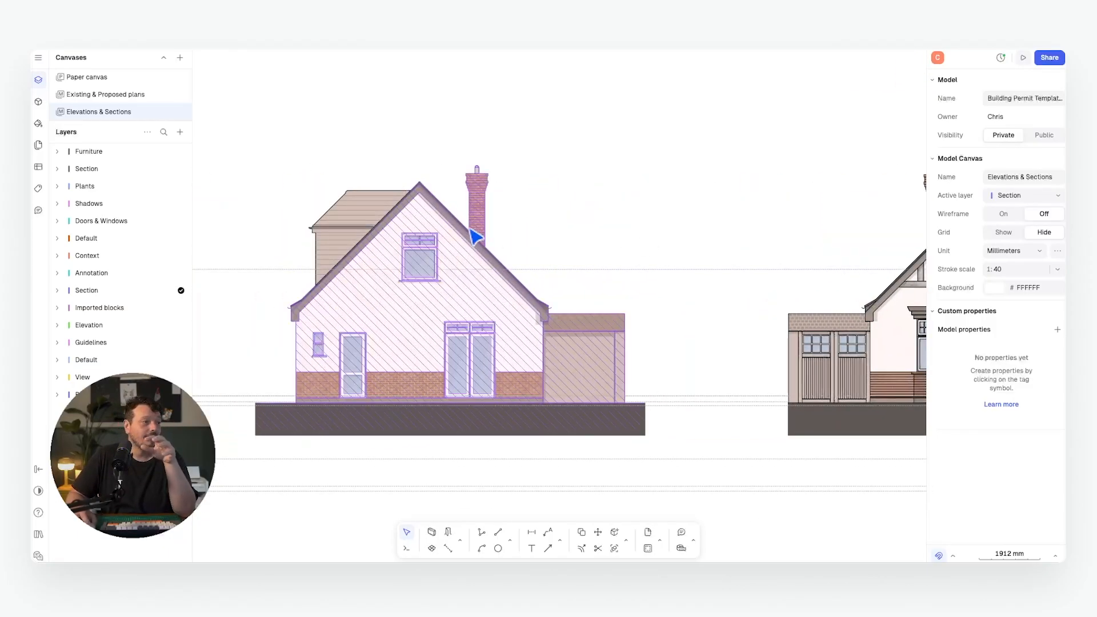
{"action": "scroll", "coordinate": [429, 260], "scroll_direction": "left", "scroll_amount": 10}
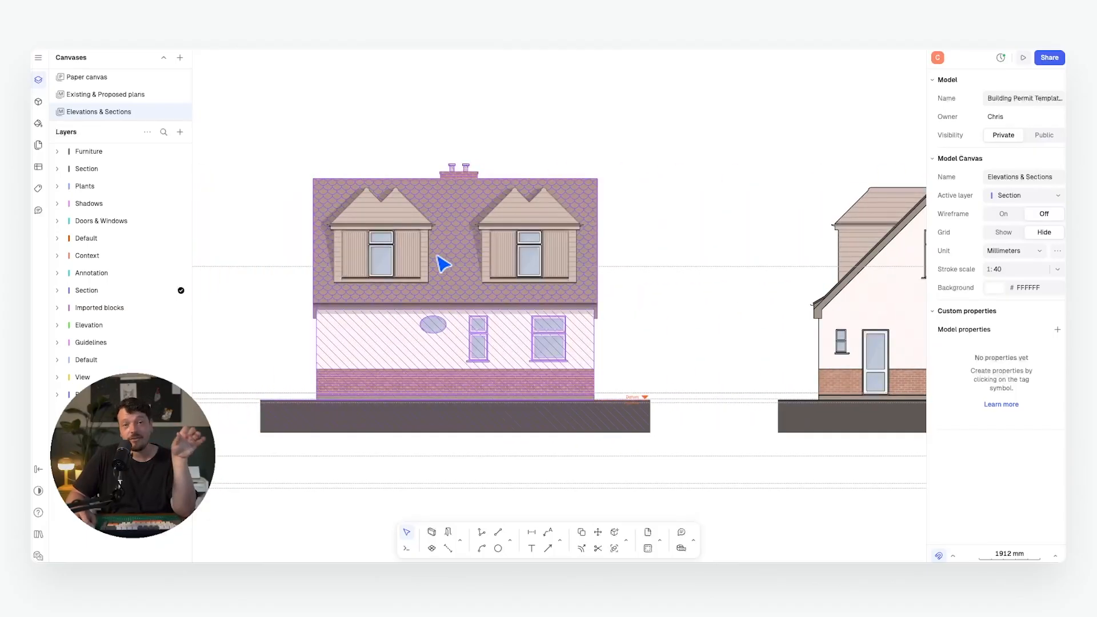
{"action": "middle_click_drag", "start_coordinate": [743, 183], "coordinate": [251, 167]}
{"action": "middle_click_drag", "start_coordinate": [885, 194], "coordinate": [240, 182]}
{"action": "middle_click_drag", "start_coordinate": [914, 203], "coordinate": [491, 200]}
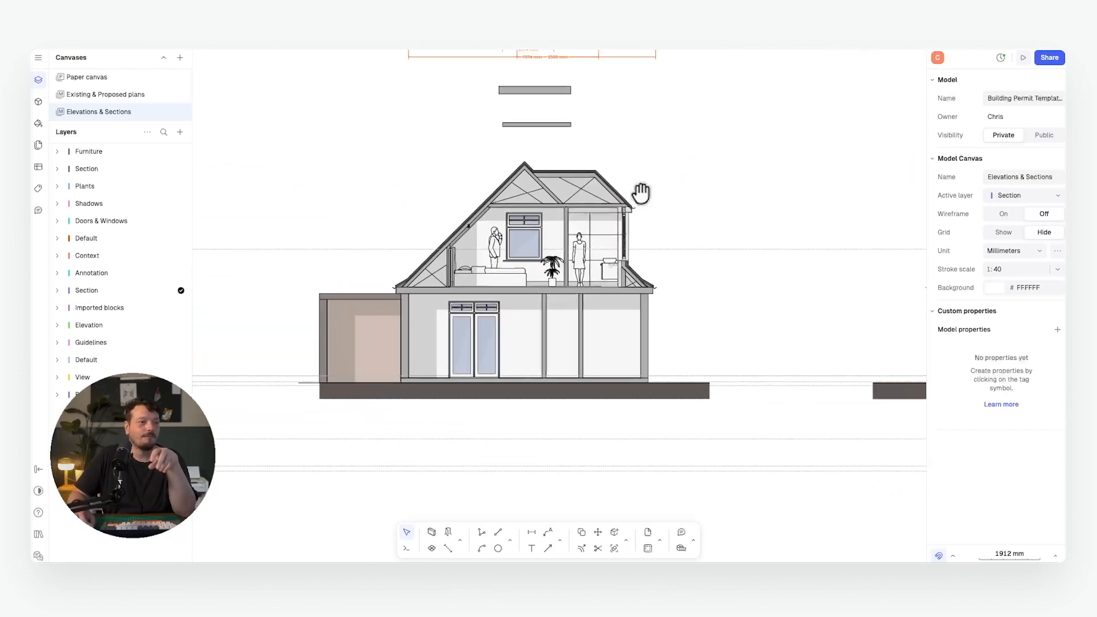
Examine the upstairs rooms of both sections, checking the furniture, people, plant and tile lines
{"action": "scroll", "coordinate": [509, 196], "scroll_direction": "up", "scroll_amount": 5}
{"action": "scroll", "coordinate": [560, 206], "scroll_direction": "down", "scroll_amount": 2}
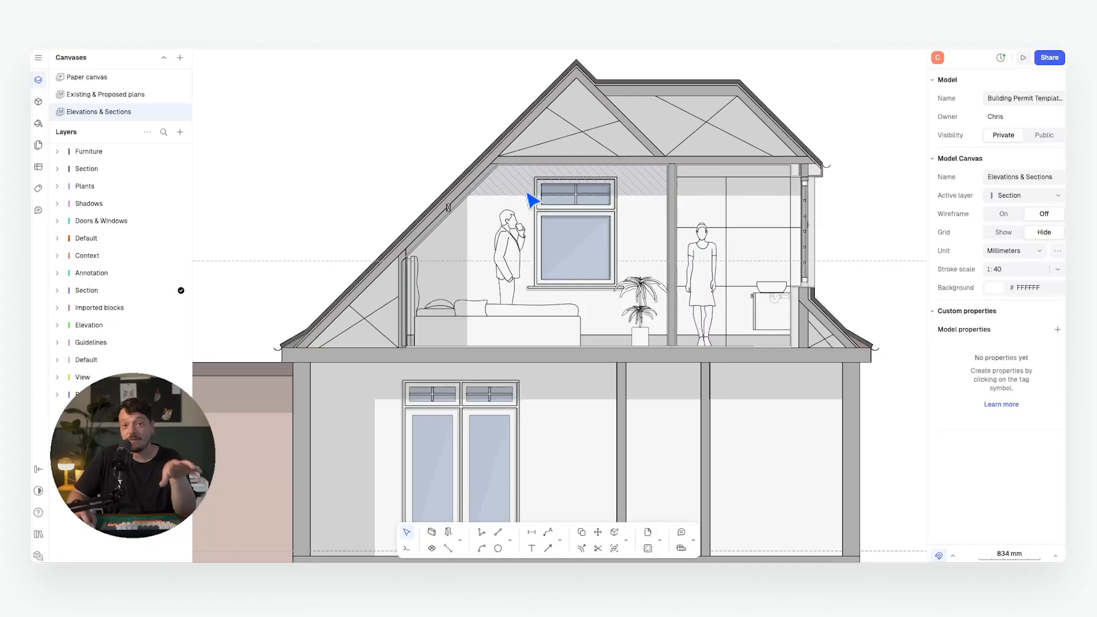
{"action": "scroll", "coordinate": [583, 214], "scroll_direction": "right", "scroll_amount": 5}
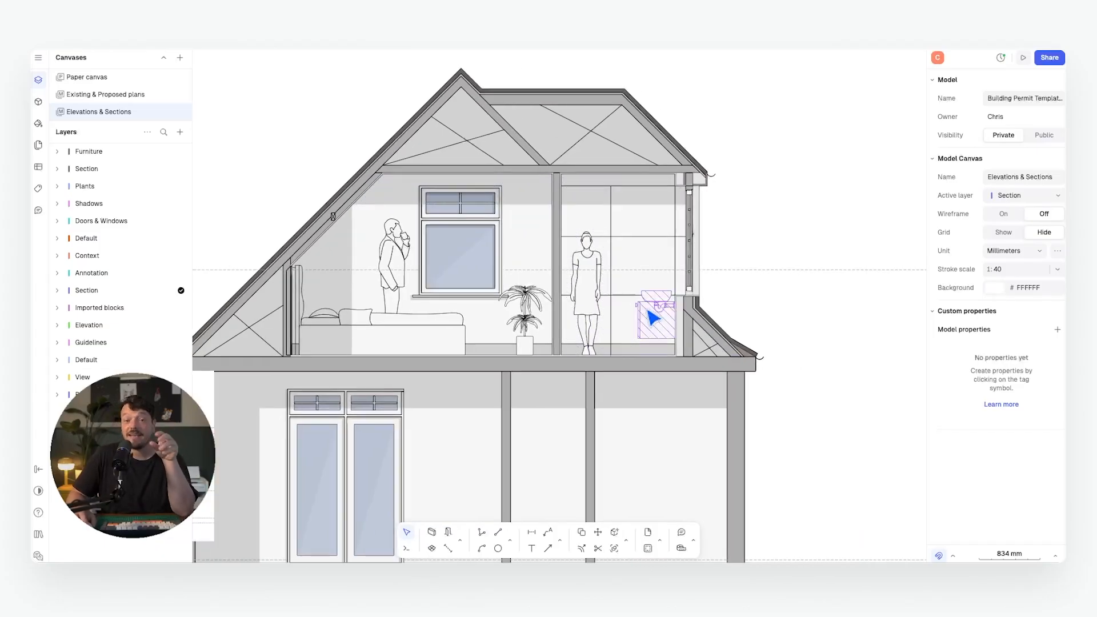
{"action": "scroll", "coordinate": [651, 310], "scroll_direction": "up", "scroll_amount": 3}
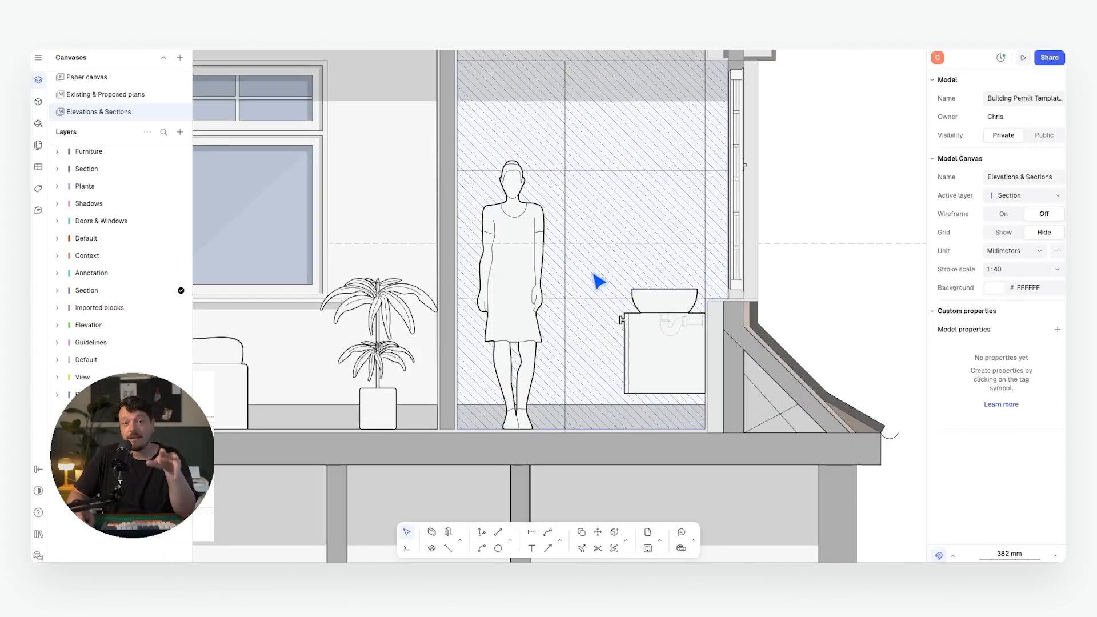
{"action": "scroll", "coordinate": [597, 246], "scroll_direction": "down", "scroll_amount": 5}
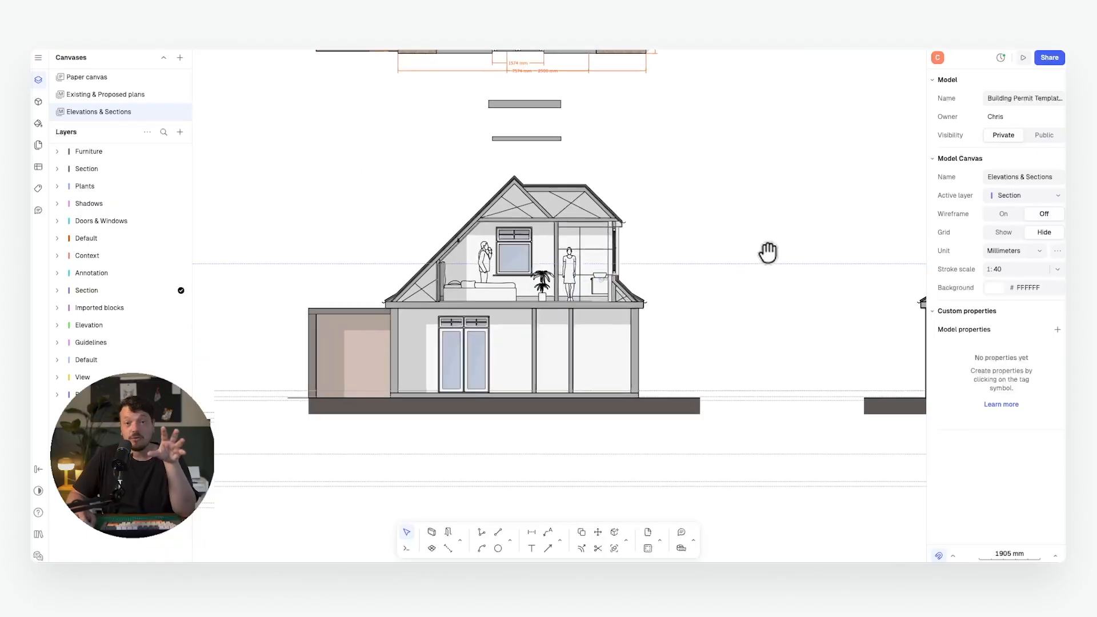
{"action": "scroll", "coordinate": [617, 248], "scroll_direction": "up", "scroll_amount": 5}
{"action": "scroll", "coordinate": [619, 249], "scroll_direction": "down", "scroll_amount": 3}
{"action": "scroll", "coordinate": [548, 263], "scroll_direction": "up", "scroll_amount": 3}
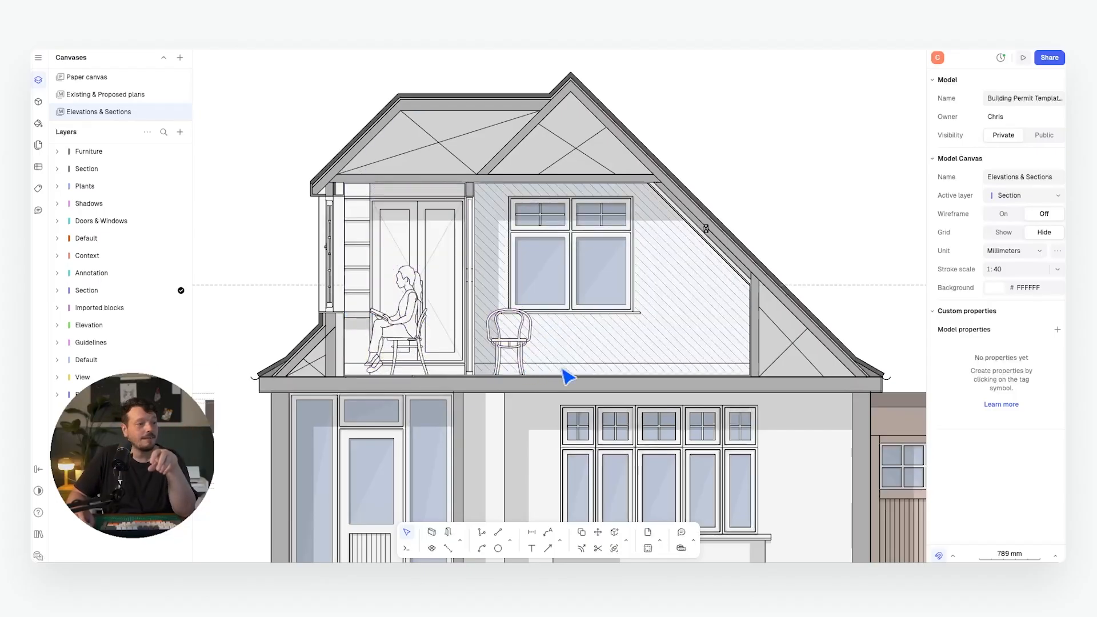
{"action": "scroll", "coordinate": [722, 323], "scroll_direction": "down", "scroll_amount": 5}
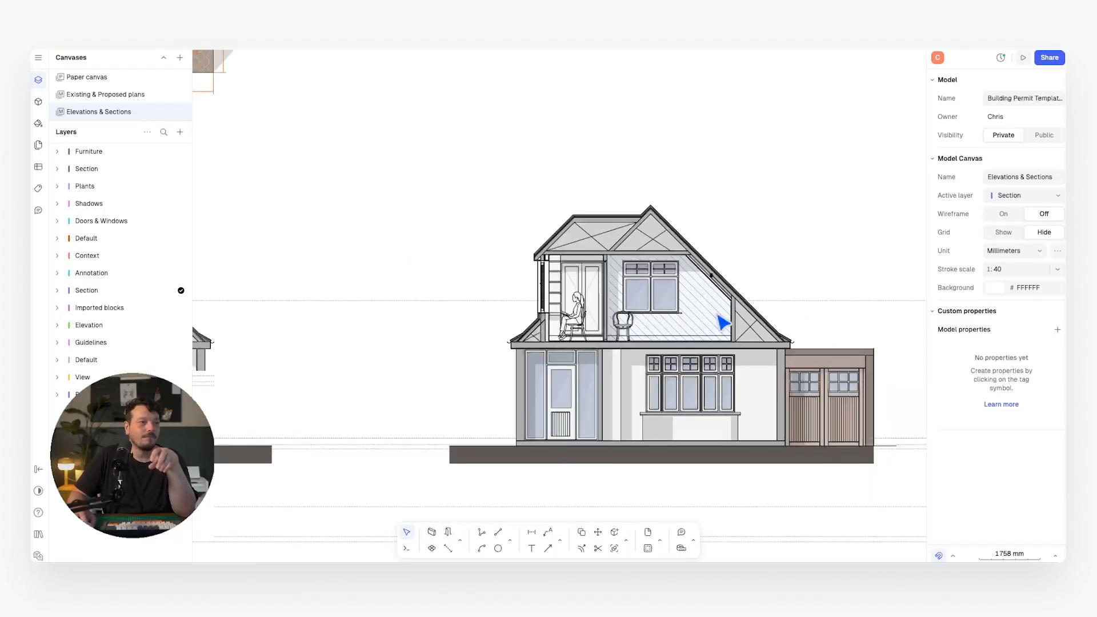
{"action": "scroll", "coordinate": [723, 322], "scroll_direction": "down", "scroll_amount": 5}
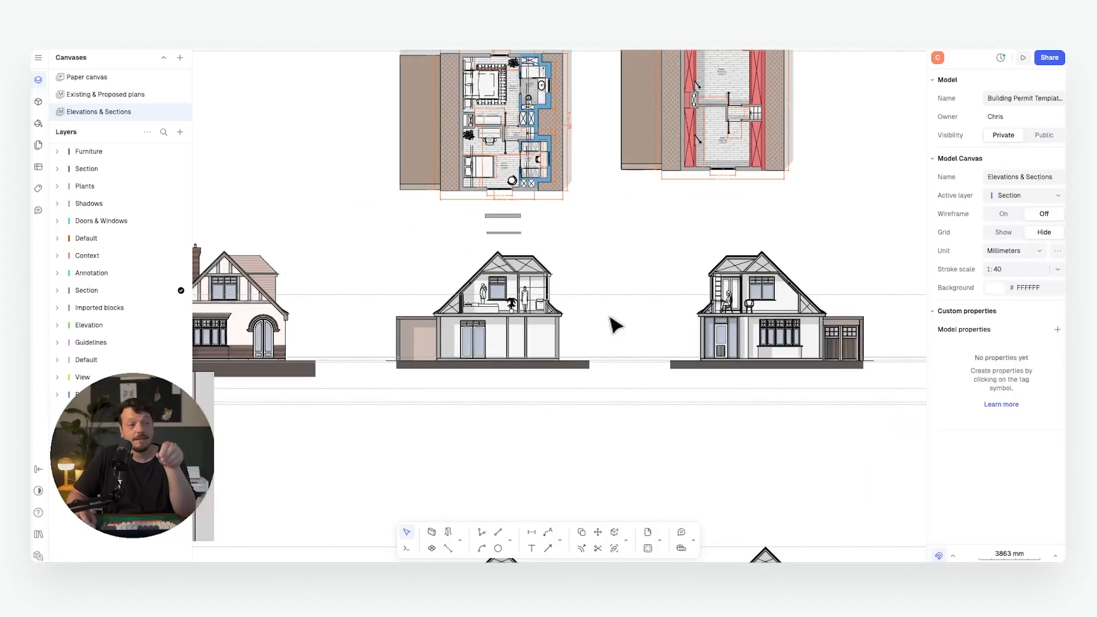
Compare the proposed elevations with the row of existing ones and the sections with the floor plans above them
{"action": "scroll", "coordinate": [526, 313], "scroll_direction": "left", "scroll_amount": 6}
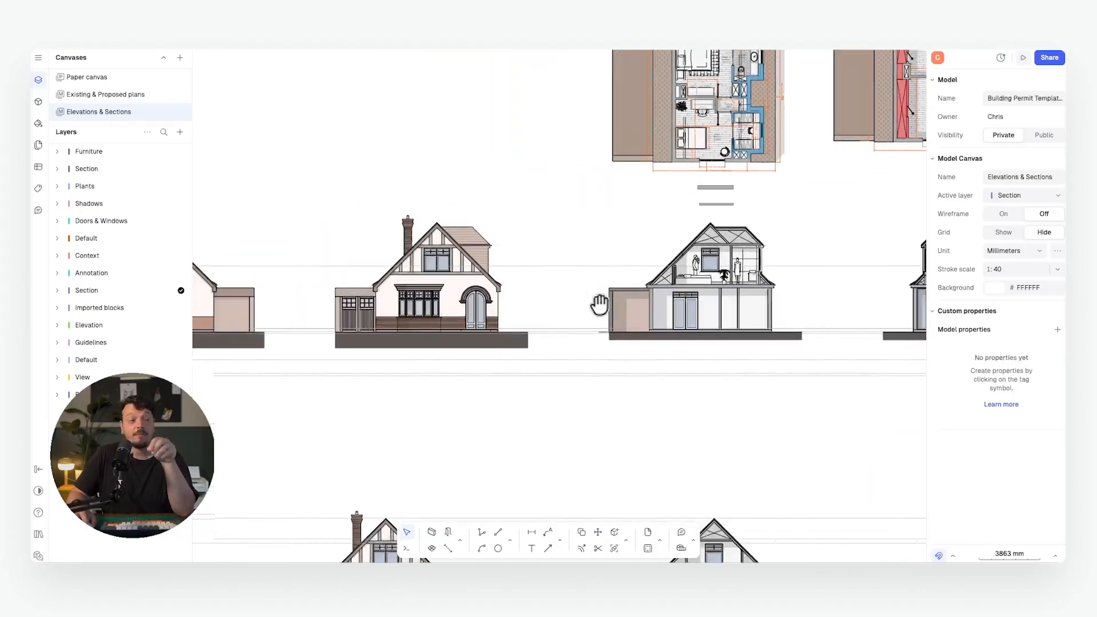
{"action": "scroll", "coordinate": [441, 291], "scroll_direction": "left", "scroll_amount": 5}
{"action": "scroll", "coordinate": [563, 294], "scroll_direction": "down", "scroll_amount": 5}
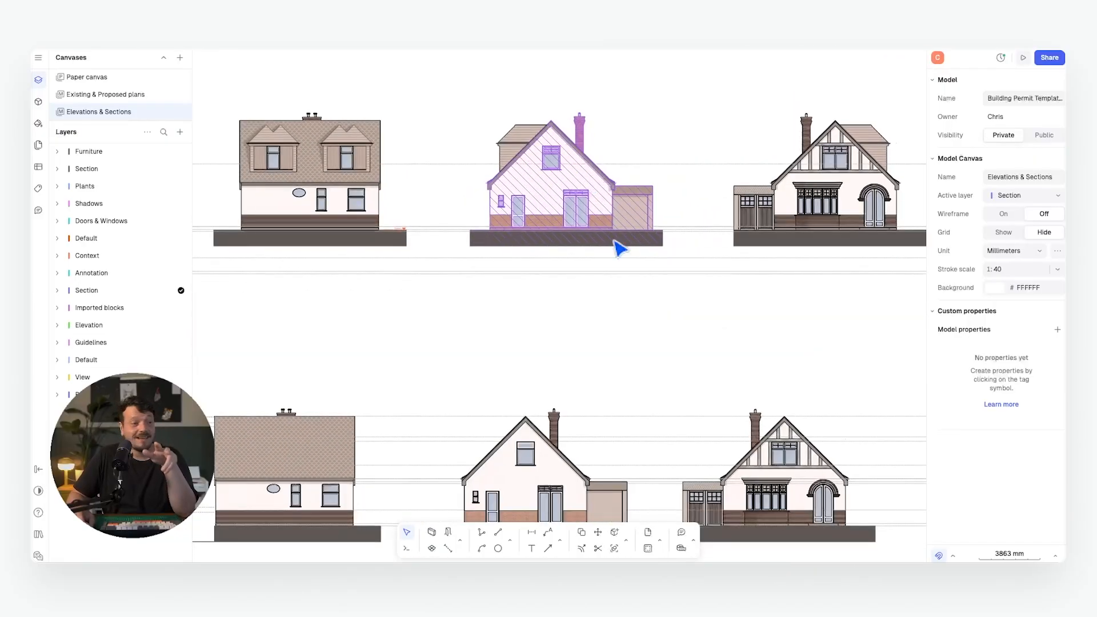
{"action": "middle_click_drag", "start_coordinate": [643, 221], "coordinate": [328, 280]}
{"action": "middle_click_drag", "start_coordinate": [809, 234], "coordinate": [476, 356]}
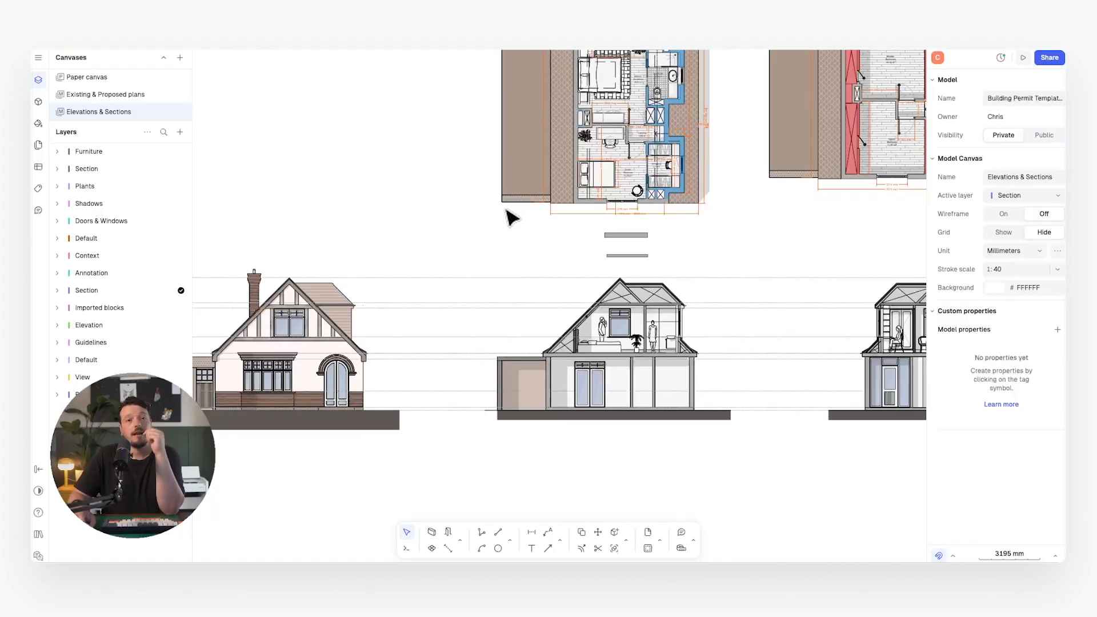
{"action": "scroll", "coordinate": [527, 217], "scroll_direction": "right", "scroll_amount": 5}
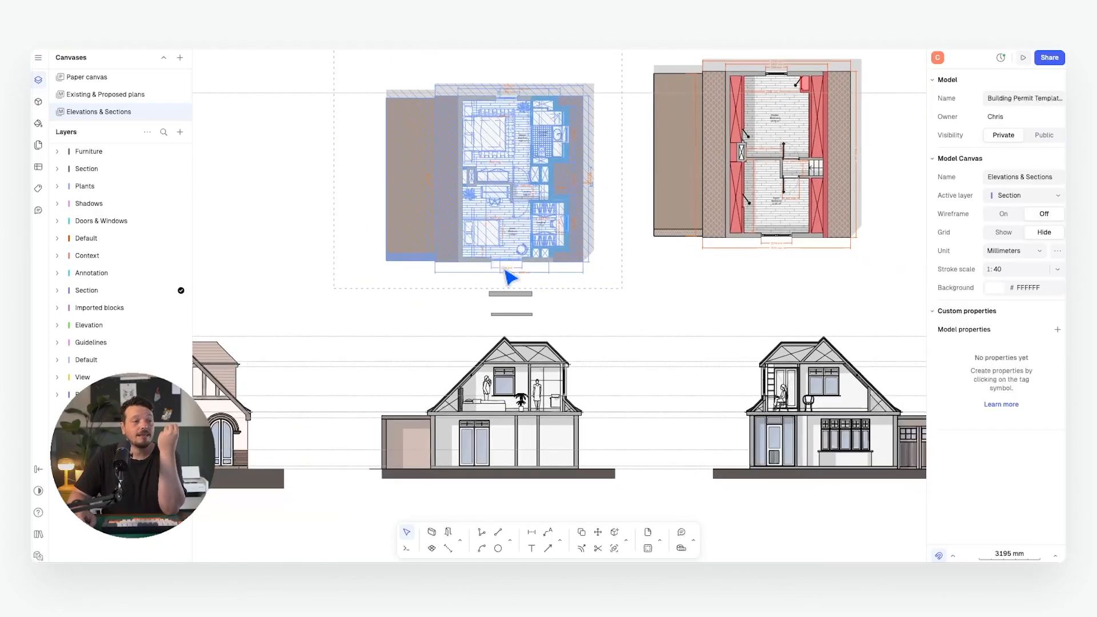
{"action": "scroll", "coordinate": [546, 266], "scroll_direction": "down", "scroll_amount": 1}
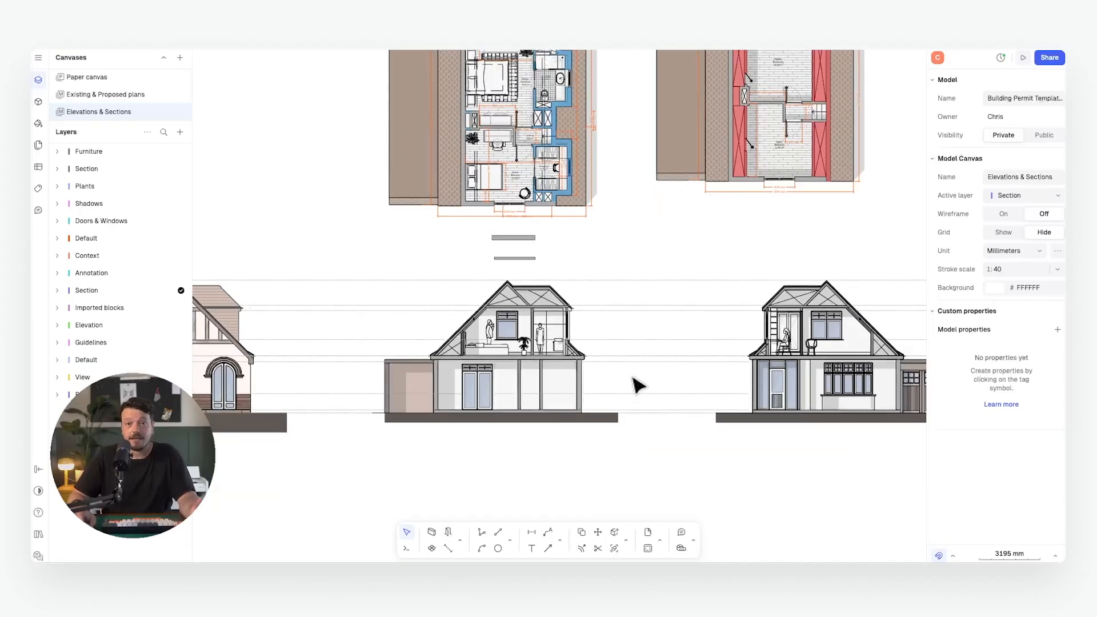
Find the Elevation mark light A block in the Title blocks & annotations library and place it beside the section
{"action": "scroll", "coordinate": [633, 380], "scroll_direction": "down", "scroll_amount": 2}
{"action": "scroll", "coordinate": [711, 420], "scroll_direction": "down", "scroll_amount": 2}
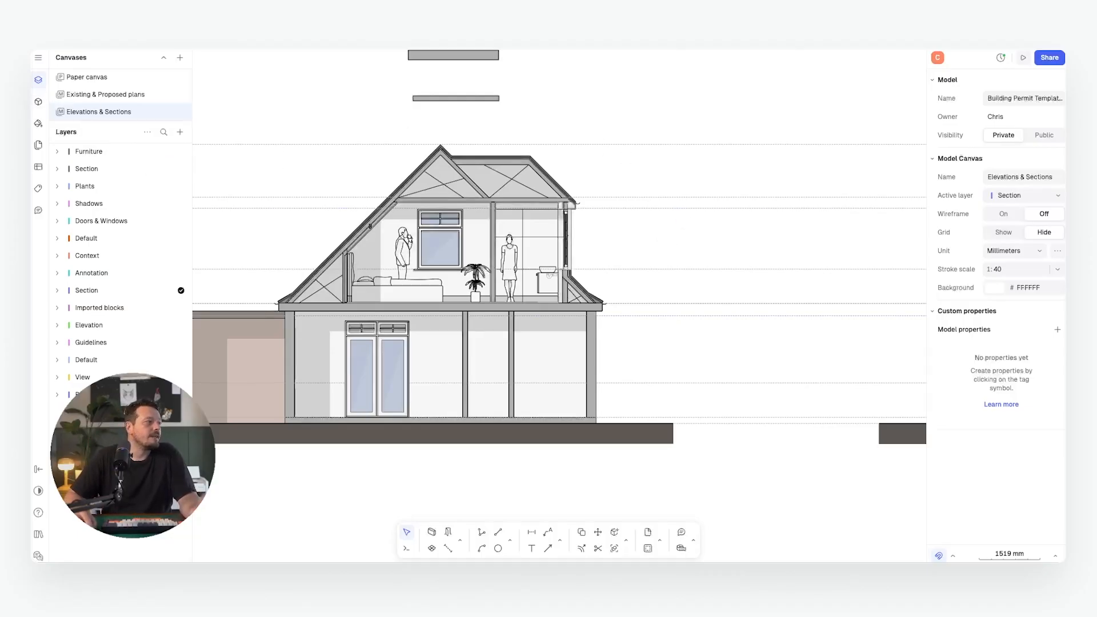
{"action": "left_click", "coordinate": [39, 103]}
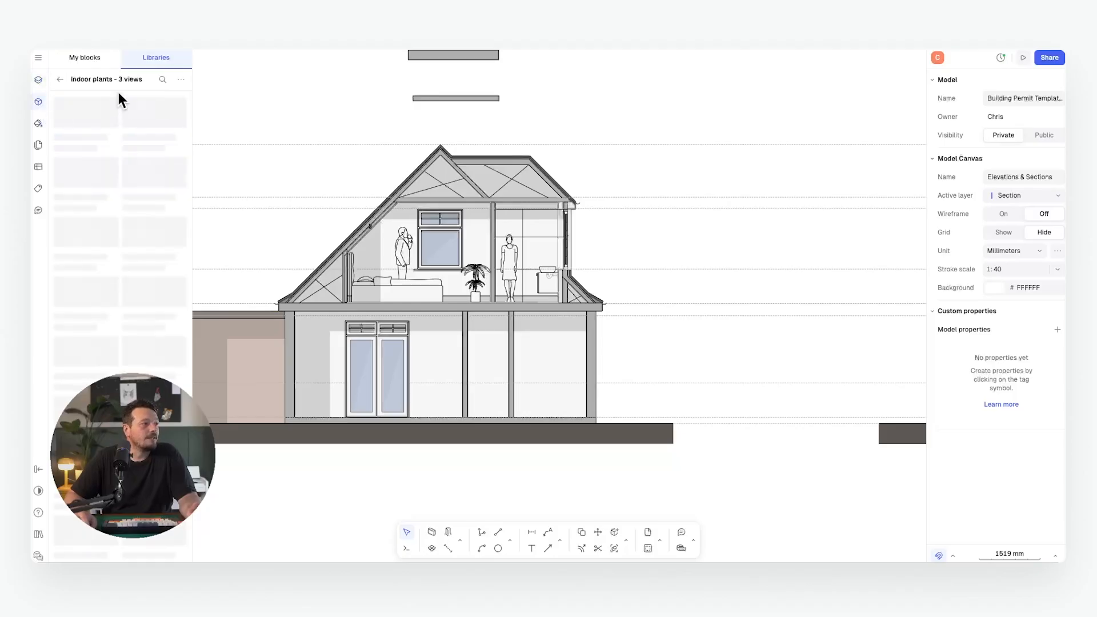
{"action": "left_click", "coordinate": [123, 59]}
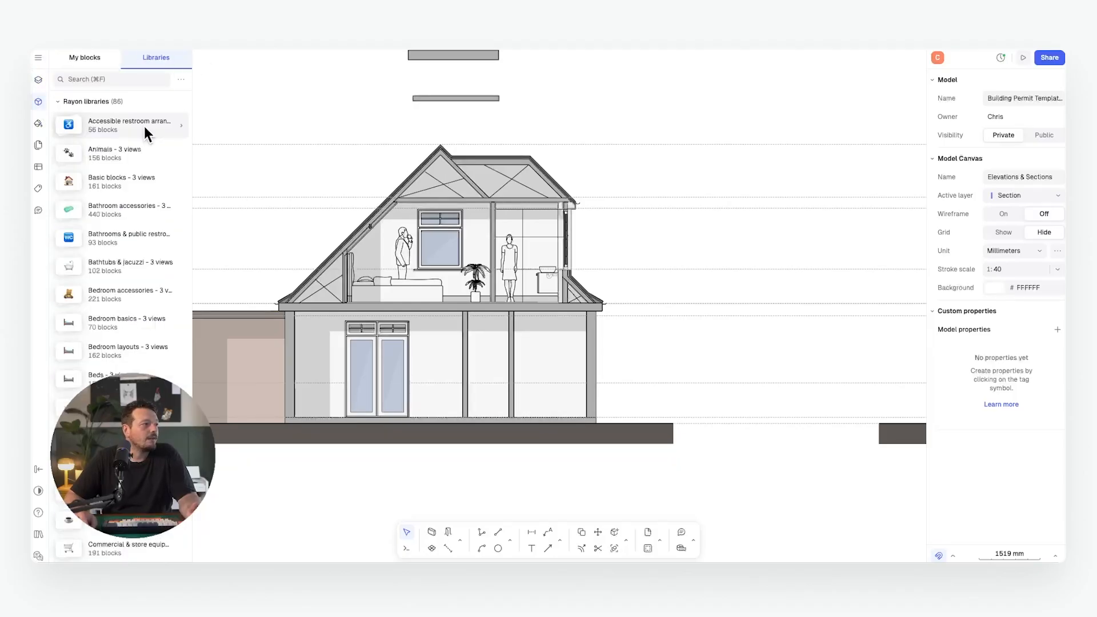
{"action": "scroll", "coordinate": [145, 184], "scroll_direction": "down", "scroll_amount": 10}
{"action": "left_click", "coordinate": [127, 266]}
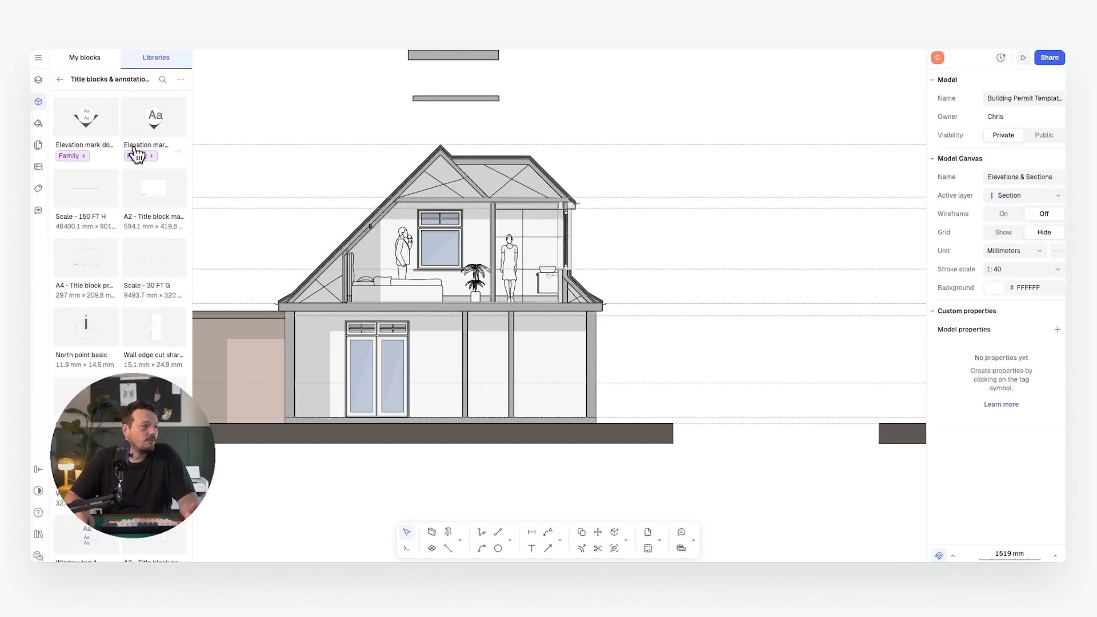
{"action": "scroll", "coordinate": [126, 204], "scroll_direction": "down", "scroll_amount": 3}
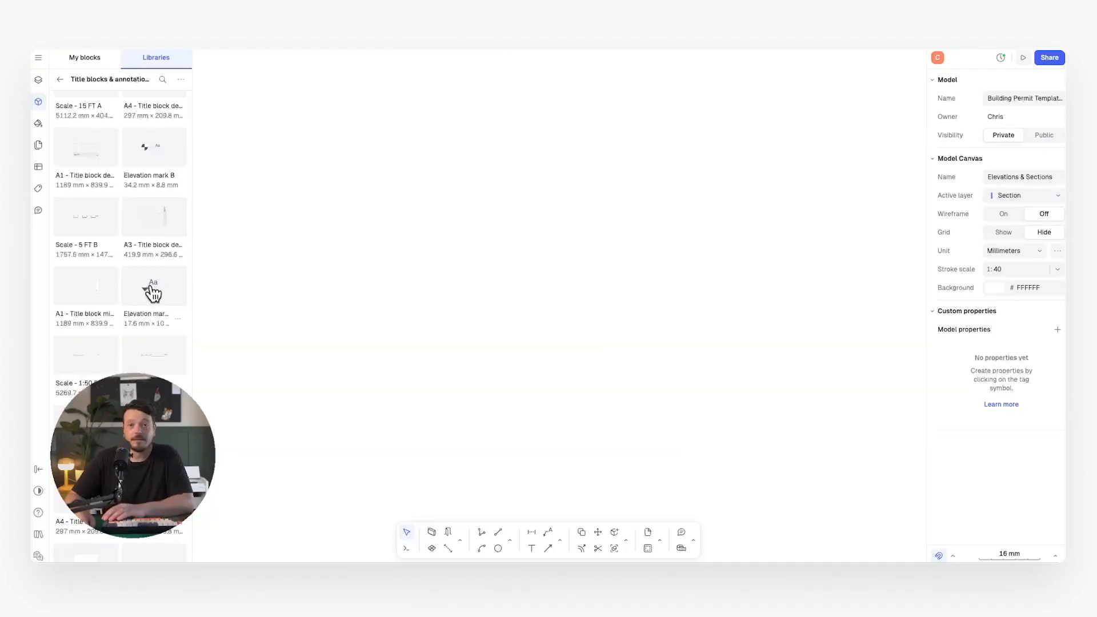
{"action": "left_click", "coordinate": [152, 289]}
Enlarge the elevation mark to about 490 × 278 mm and position it beside the section's upper eaves
{"action": "left_click_drag", "start_coordinate": [457, 316], "coordinate": [670, 456]}
{"action": "scroll", "coordinate": [436, 215], "scroll_direction": "down", "scroll_amount": 5}
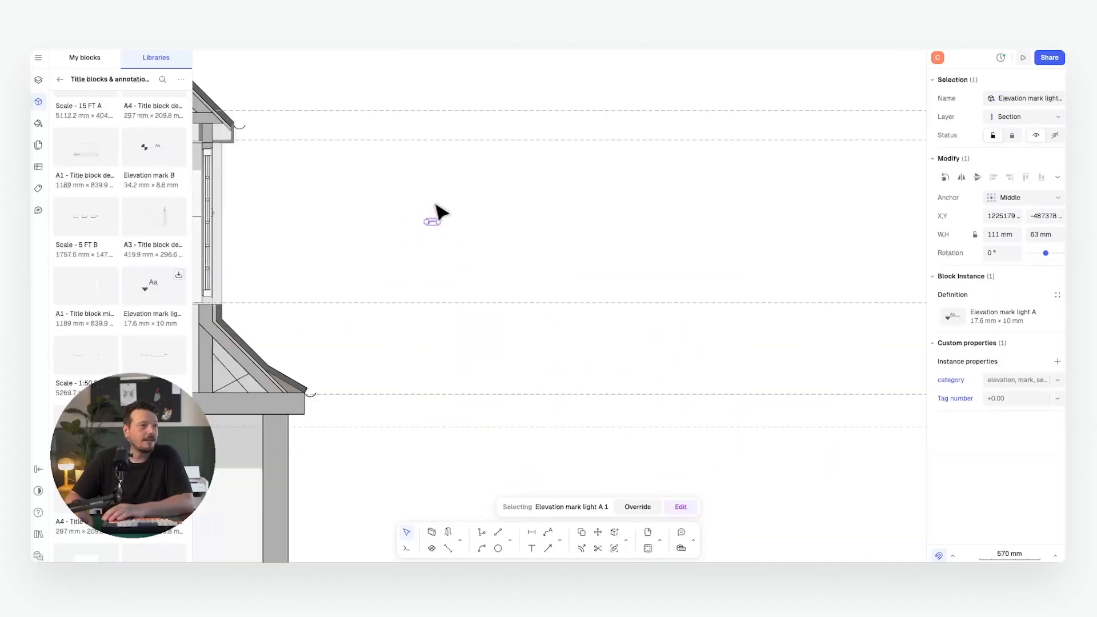
{"action": "left_click_drag", "start_coordinate": [555, 244], "coordinate": [752, 369]}
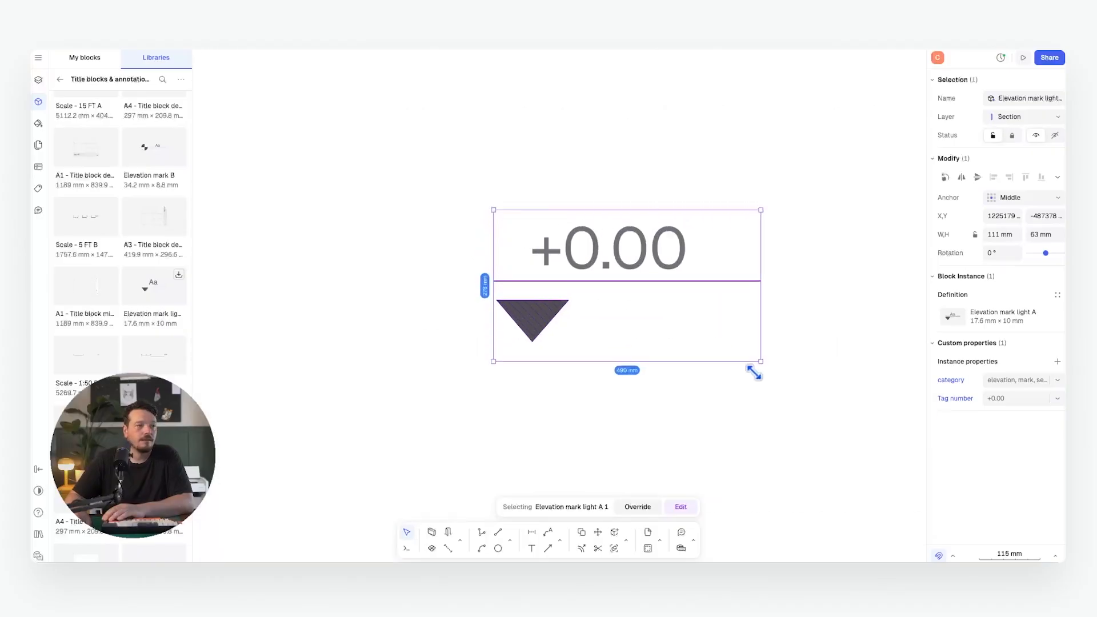
{"action": "scroll", "coordinate": [566, 223], "scroll_direction": "down", "scroll_amount": 5}
{"action": "left_click", "coordinate": [575, 168]}
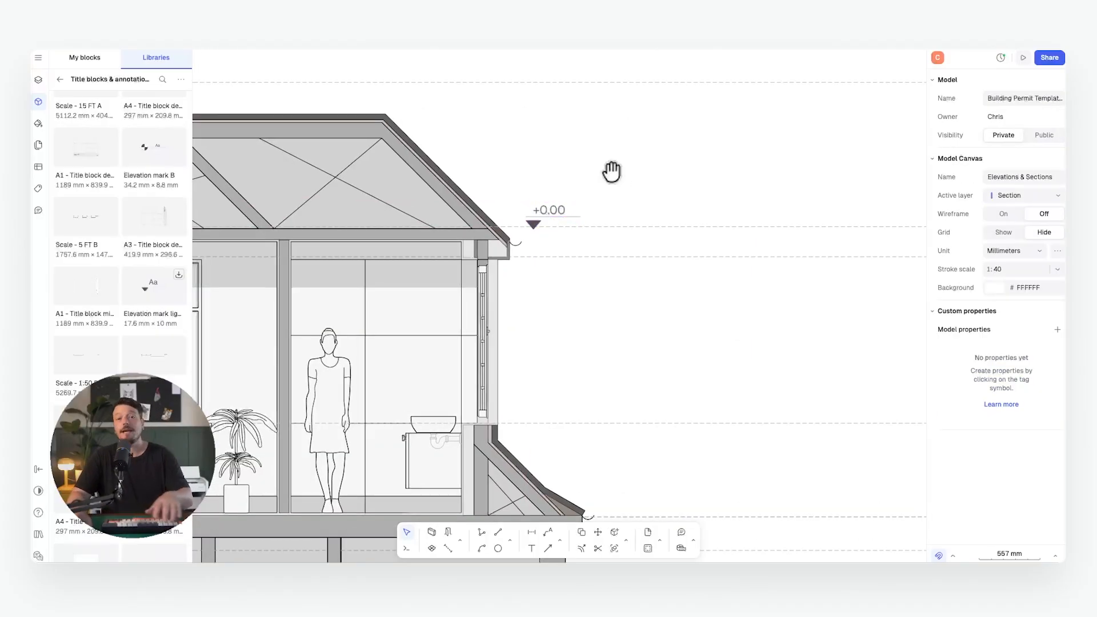
Edit the elevation mark block, detach the triangle's style and change its solid fill to orange
{"action": "scroll", "coordinate": [575, 214], "scroll_direction": "up", "scroll_amount": 5}
{"action": "left_click", "coordinate": [500, 206]}
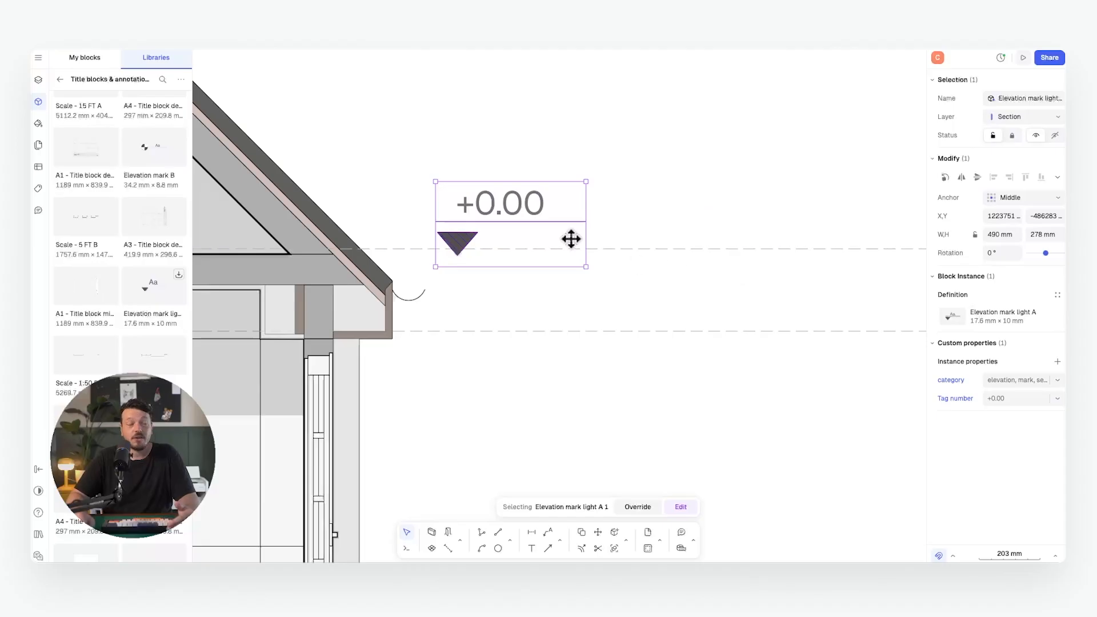
{"action": "double_click", "coordinate": [462, 242]}
{"action": "left_click", "coordinate": [457, 243]}
{"action": "left_click", "coordinate": [952, 357]}
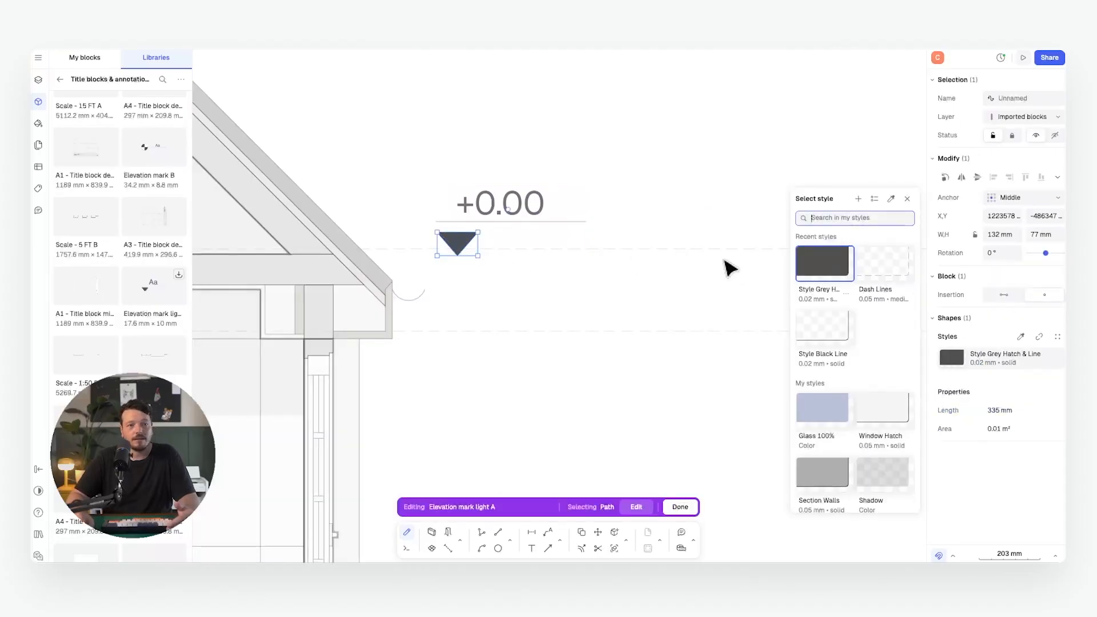
{"action": "left_click", "coordinate": [1040, 337]}
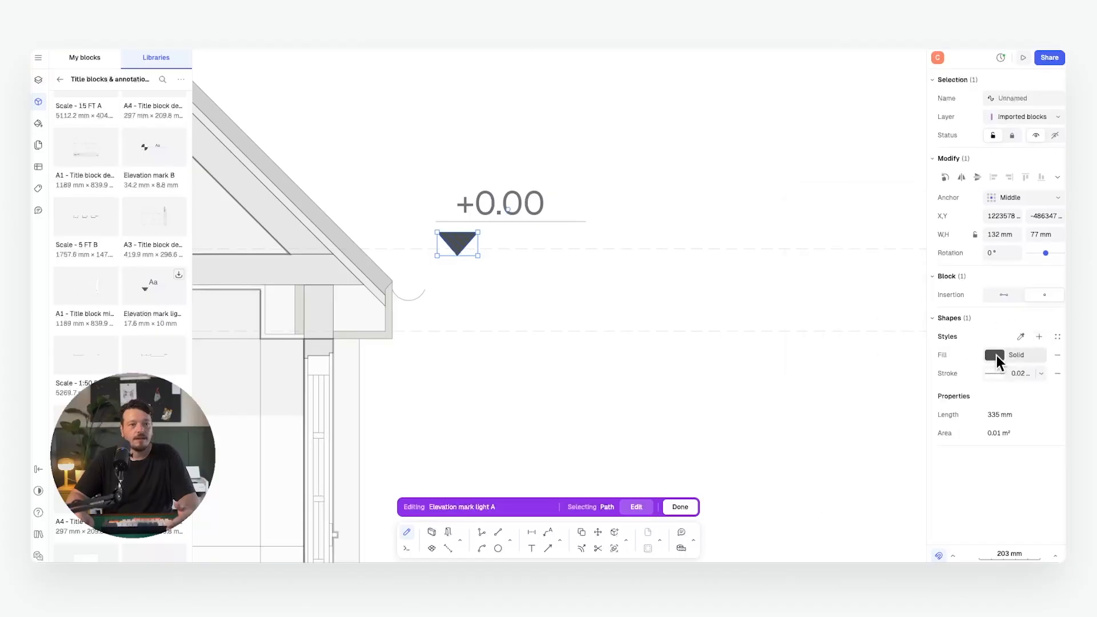
{"action": "left_click", "coordinate": [994, 355]}
{"action": "left_click", "coordinate": [806, 375]}
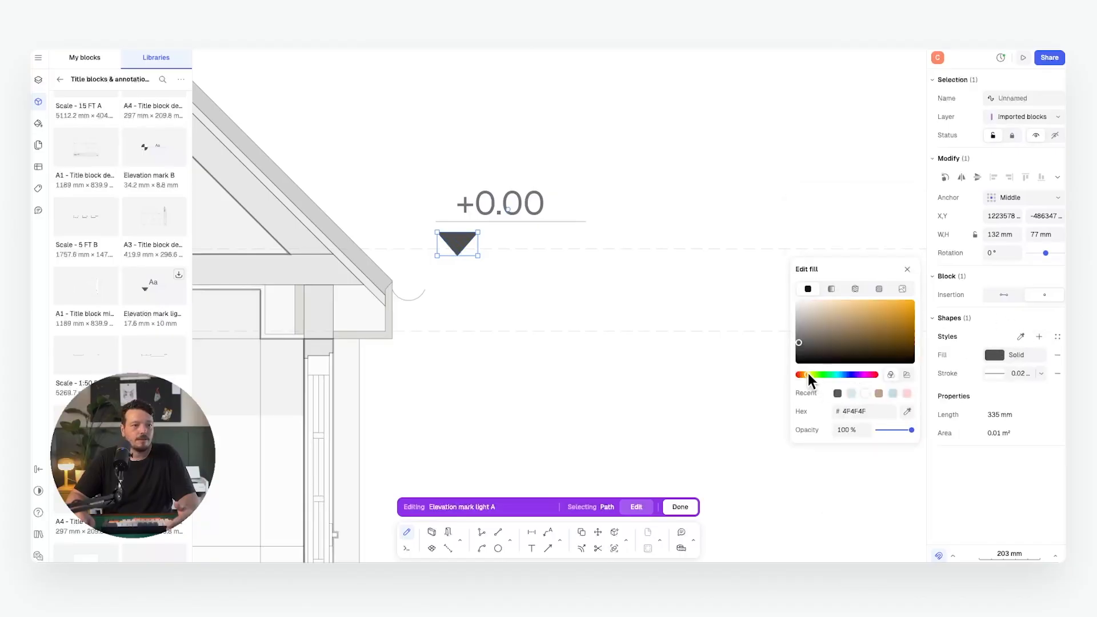
{"action": "left_click_drag", "start_coordinate": [827, 348], "coordinate": [982, 273]}
Recolour the mark's horizontal line and text orange, detaching the line from its Dash Lines style, and finish editing the block
{"action": "left_click", "coordinate": [580, 173]}
{"action": "left_click", "coordinate": [585, 195]}
{"action": "left_click", "coordinate": [580, 221]}
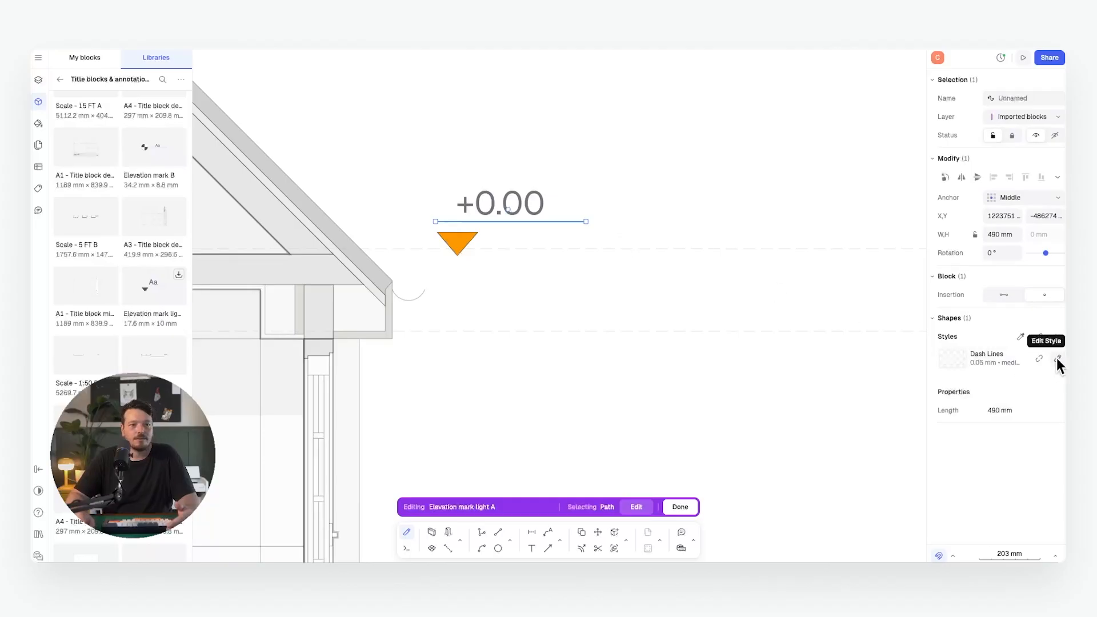
{"action": "left_click", "coordinate": [1036, 355]}
{"action": "key", "text": "Escape"}
{"action": "scroll", "coordinate": [532, 206], "scroll_direction": "down", "scroll_amount": 5}
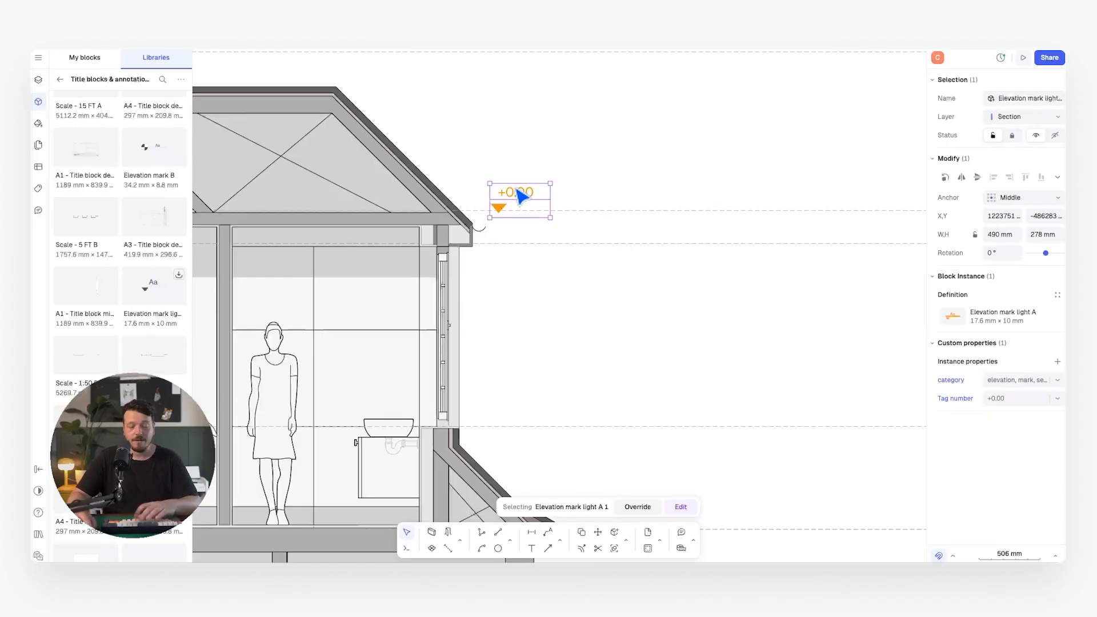
Move the elevation mark so its triangle tip rests on the level line at the upper eaves
{"action": "left_click_drag", "start_coordinate": [531, 195], "coordinate": [514, 220]}
{"action": "scroll", "coordinate": [529, 192], "scroll_direction": "up", "scroll_amount": 5}
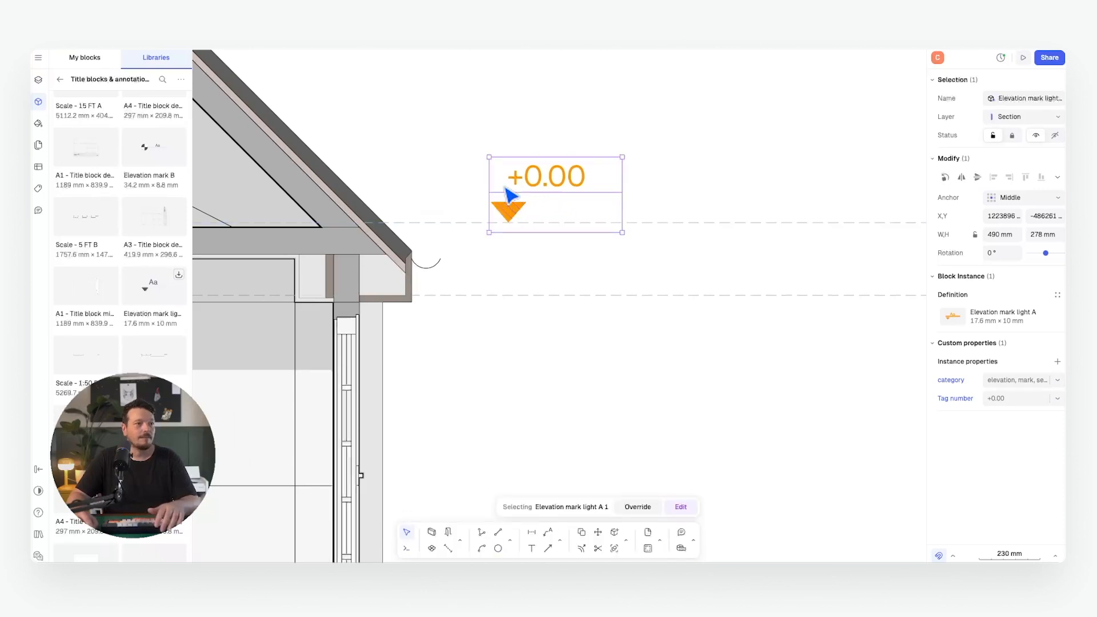
{"action": "scroll", "coordinate": [511, 194], "scroll_direction": "down", "scroll_amount": 5}
{"action": "left_click", "coordinate": [605, 134]}
{"action": "left_click", "coordinate": [513, 191]}
{"action": "scroll", "coordinate": [514, 190], "scroll_direction": "up", "scroll_amount": 5}
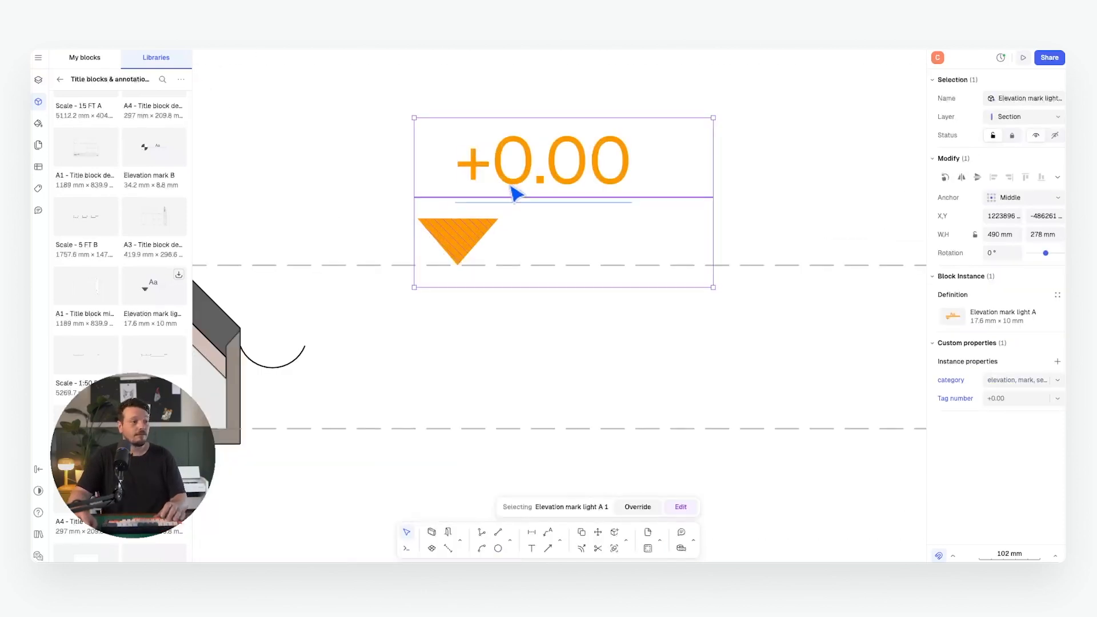
Copy the elevation mark down to the lower eaves, ground-floor and outside ground level lines
{"action": "scroll", "coordinate": [502, 201], "scroll_direction": "down", "scroll_amount": 2}
{"action": "scroll", "coordinate": [544, 210], "scroll_direction": "down", "scroll_amount": 3}
{"action": "key", "text": "Escape"}
{"action": "scroll", "coordinate": [522, 442], "scroll_direction": "up", "scroll_amount": 3}
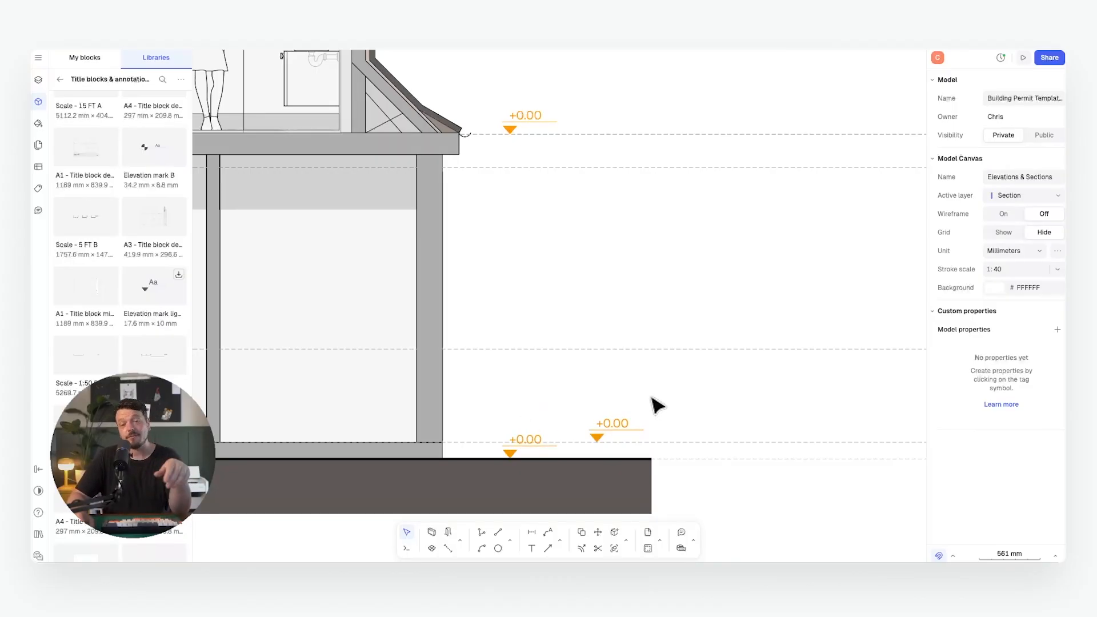
Set the tag number of the ground-floor elevation mark to +0.15
{"action": "double_click", "coordinate": [632, 429]}
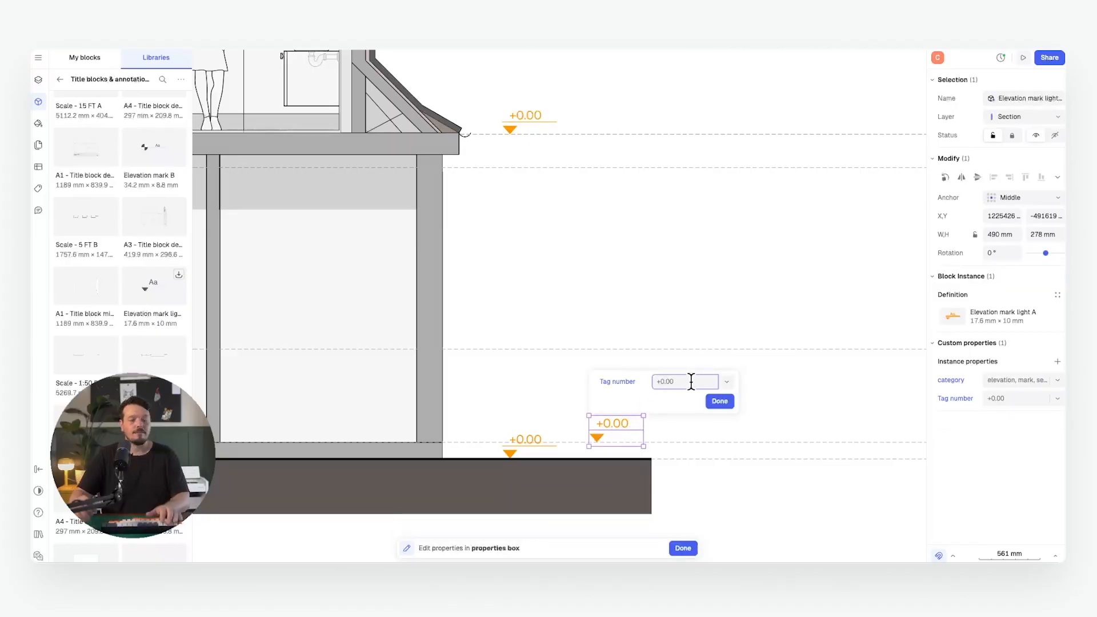
{"action": "key", "text": "ctrl+a"}
{"action": "type", "text": "+"}
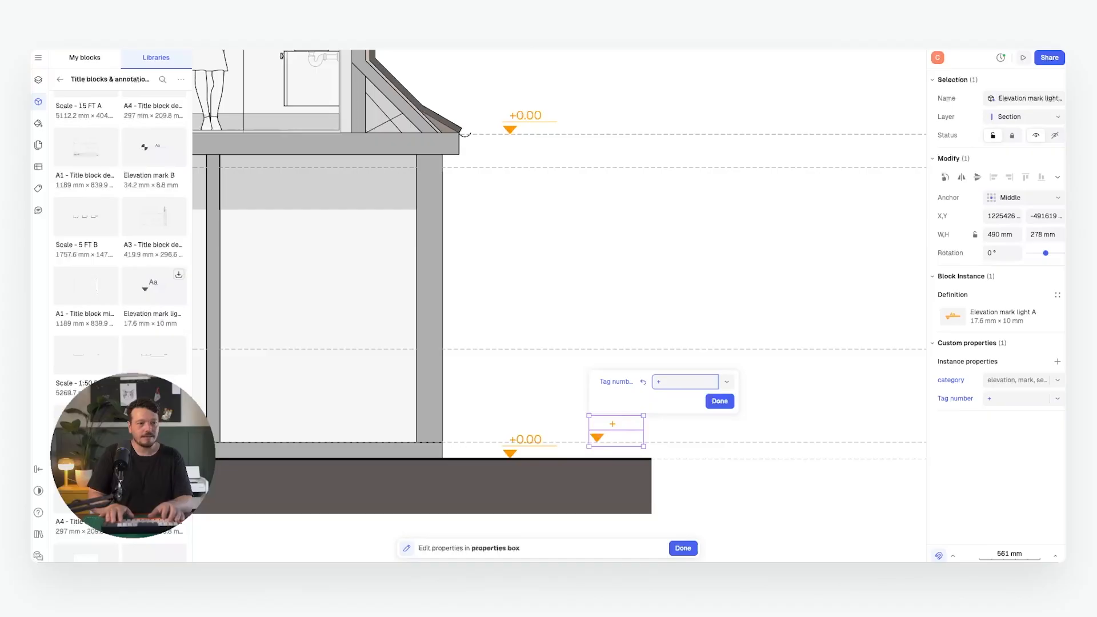
{"action": "type", "text": "0.15"}
{"action": "key", "text": "Return"}
{"action": "left_click", "coordinate": [720, 401]}
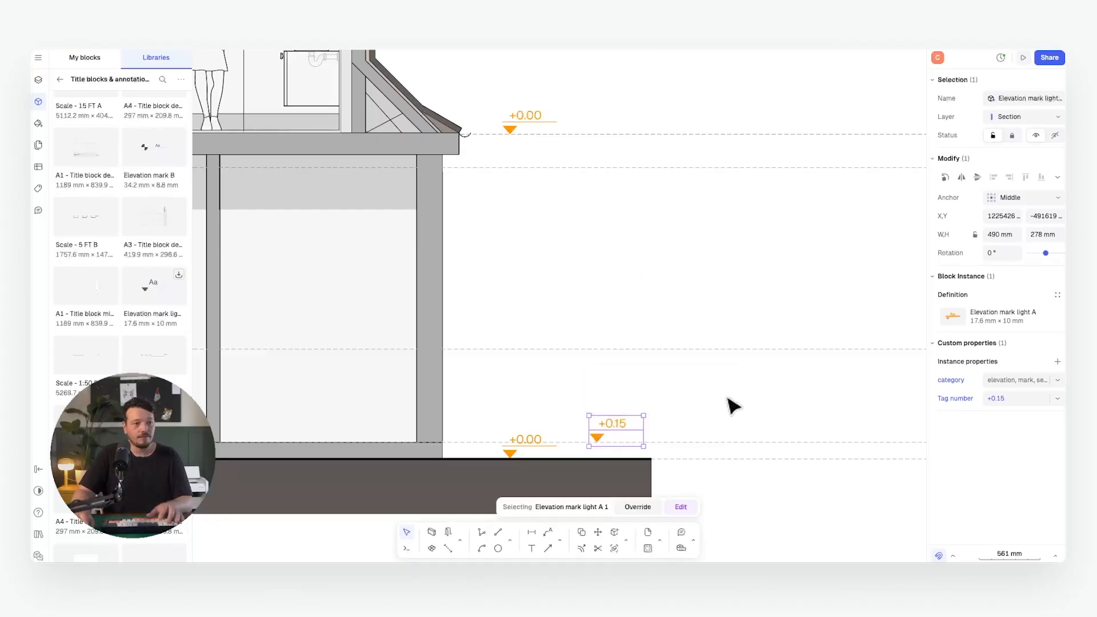
{"action": "key", "text": "Escape"}
Add the text "Internal FFL" just above the +0.15 elevation mark
{"action": "left_click", "coordinate": [627, 432]}
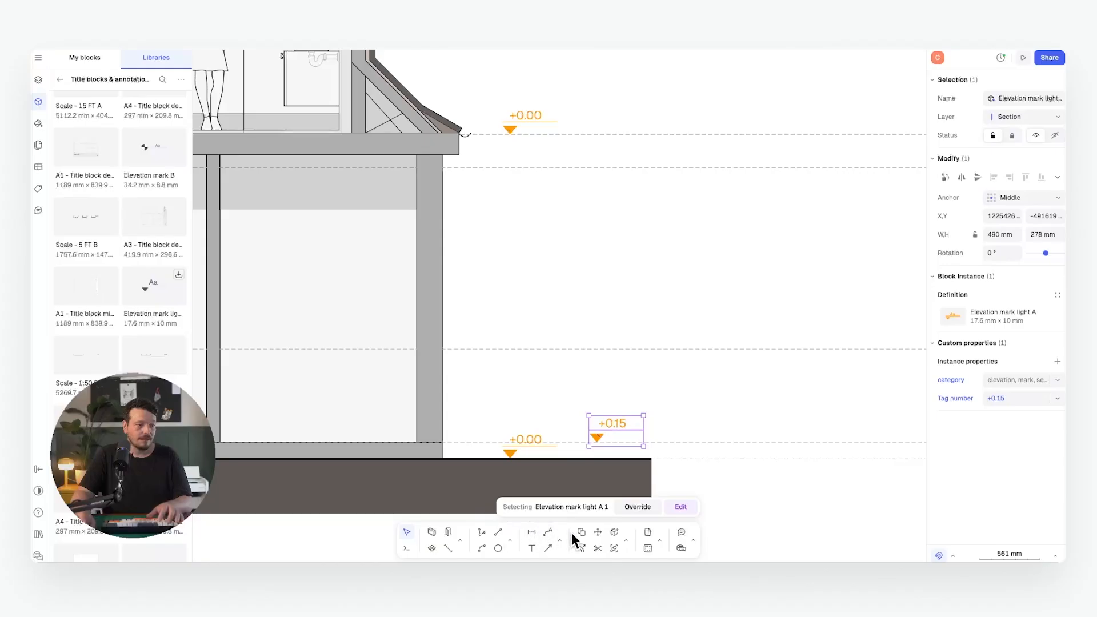
{"action": "left_click", "coordinate": [561, 540]}
{"action": "left_click", "coordinate": [596, 501]}
{"action": "left_click", "coordinate": [595, 400]}
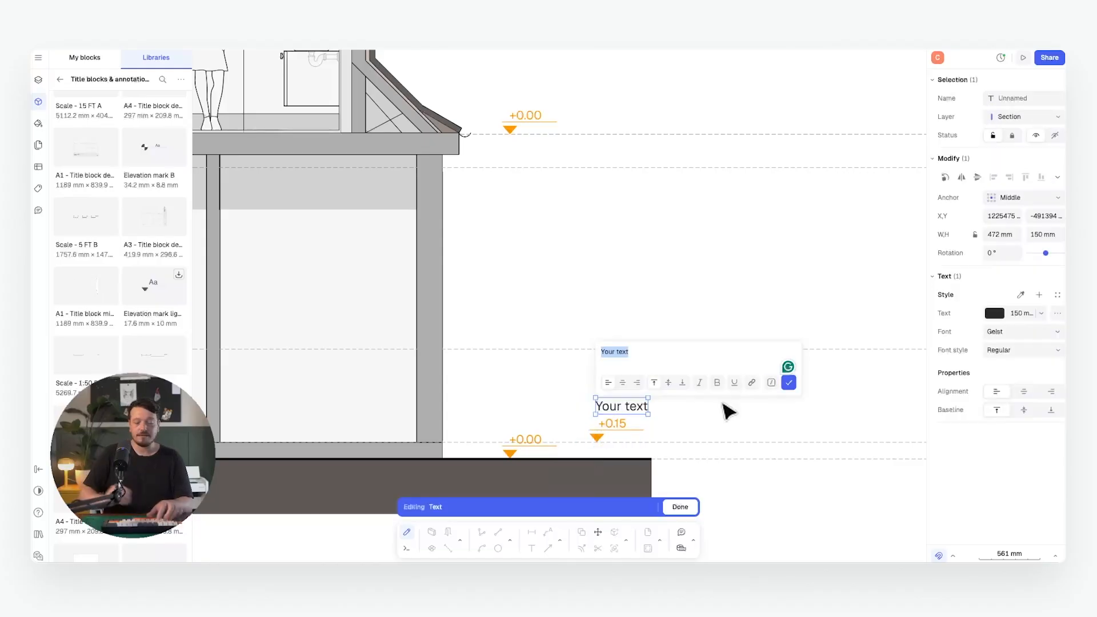
{"action": "type", "text": "Inte"}
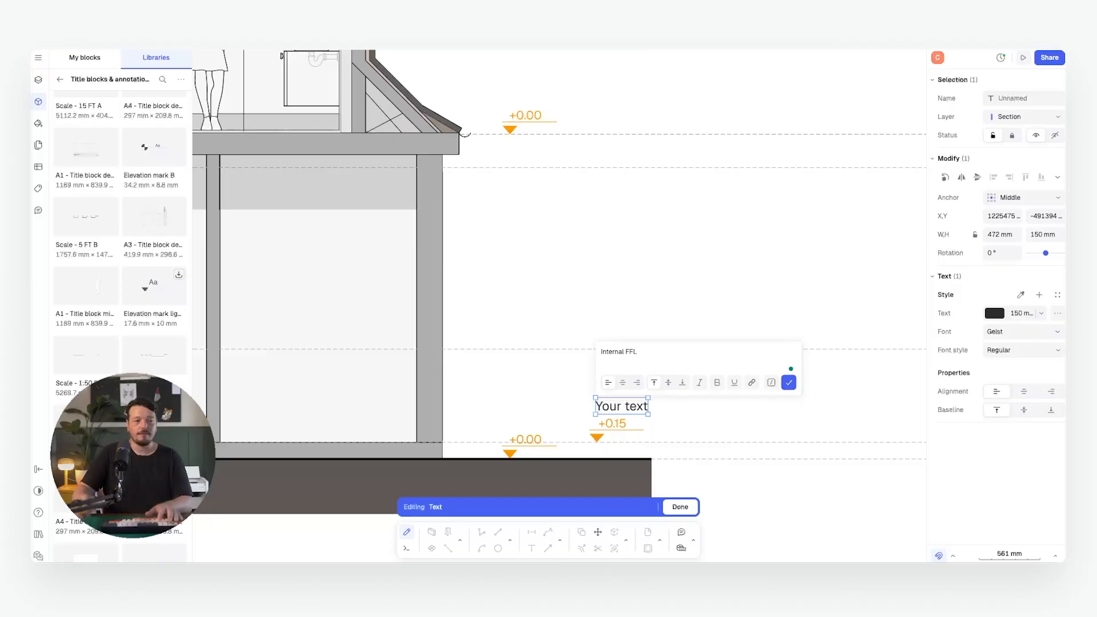
{"action": "type", "text": "rnal FFL"}
{"action": "left_click", "coordinate": [789, 383]}
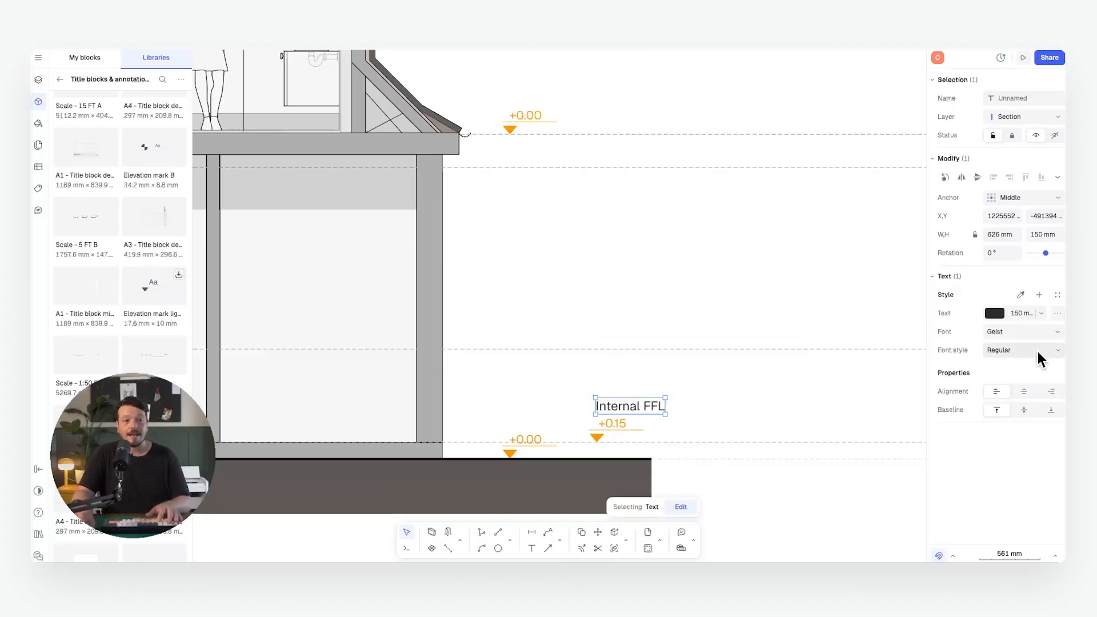
Create a style for the Internal FFL label and set its text colour to orange FF9800
{"action": "left_click", "coordinate": [1045, 292]}
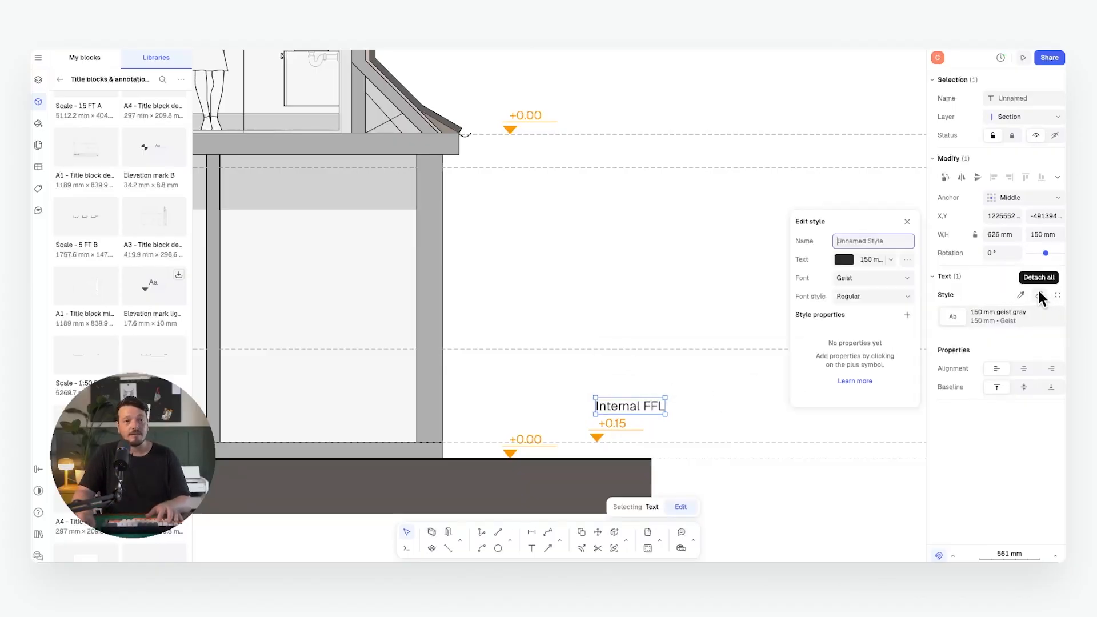
{"action": "left_click", "coordinate": [844, 264]}
{"action": "left_click", "coordinate": [837, 327]}
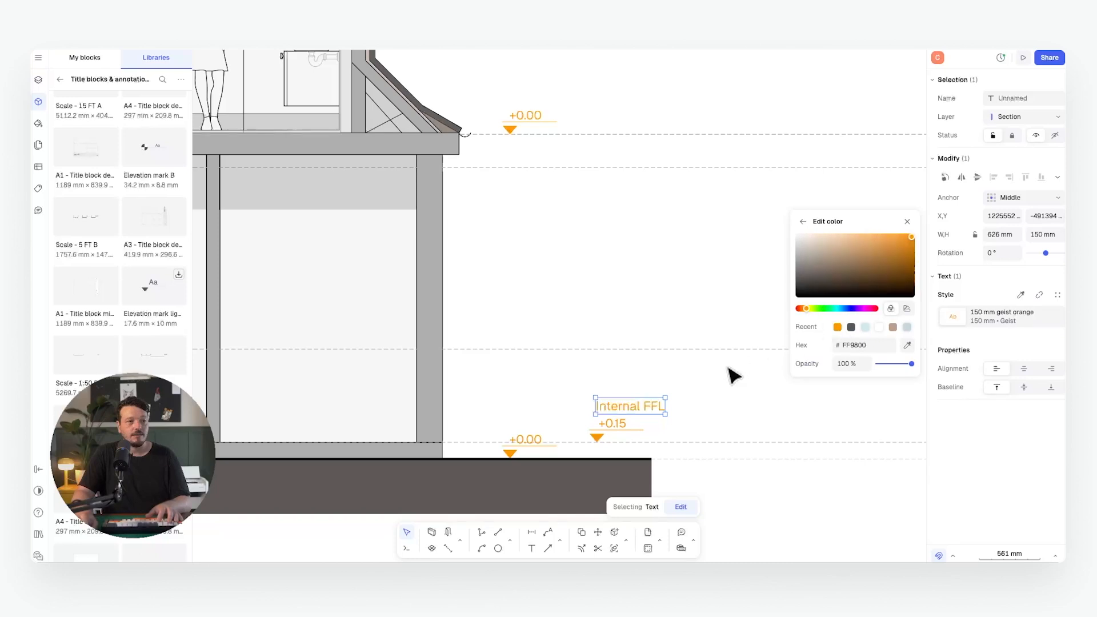
{"action": "left_click", "coordinate": [791, 412]}
Move the Internal FFL label beside its elevation mark and copy both up to the lower eaves line
{"action": "left_click", "coordinate": [641, 409]}
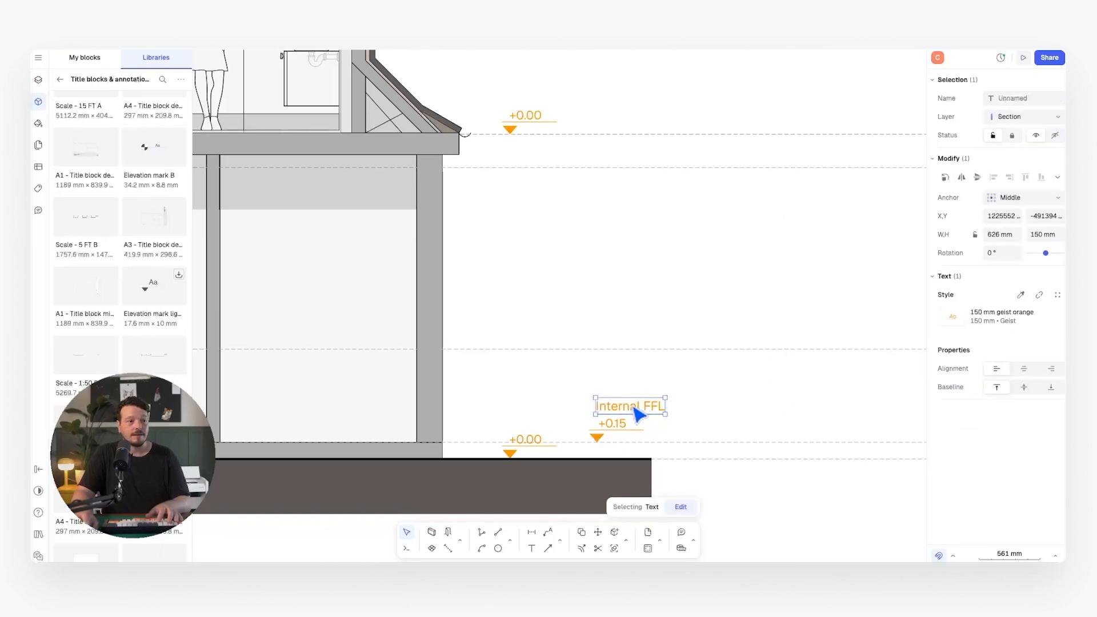
{"action": "left_click_drag", "start_coordinate": [636, 409], "coordinate": [683, 426]}
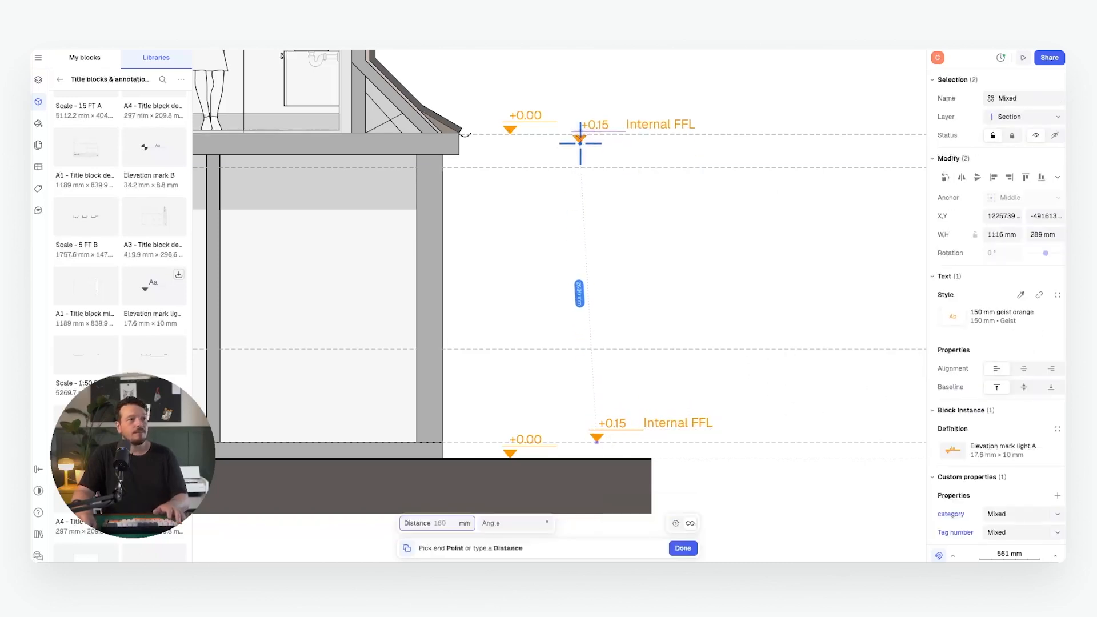
{"action": "left_click", "coordinate": [595, 137]}
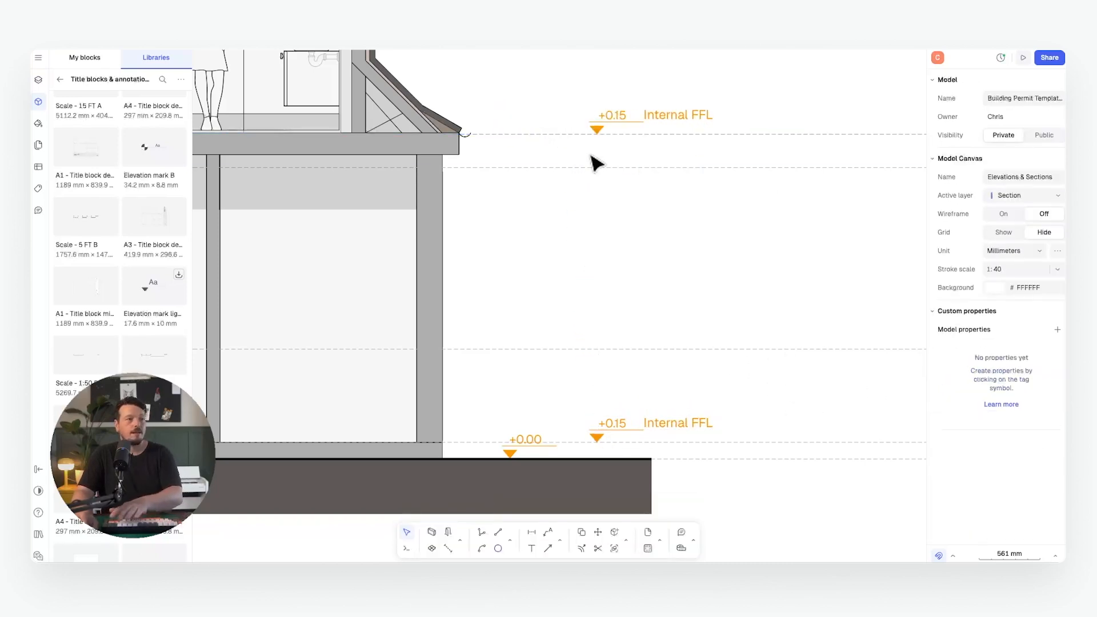
Measure the lower eaves height with a temporary line, then tag its mark +2.920 and relabel it "Existing Eaves Level"
{"action": "key", "text": "l"}
{"action": "left_click", "coordinate": [680, 134]}
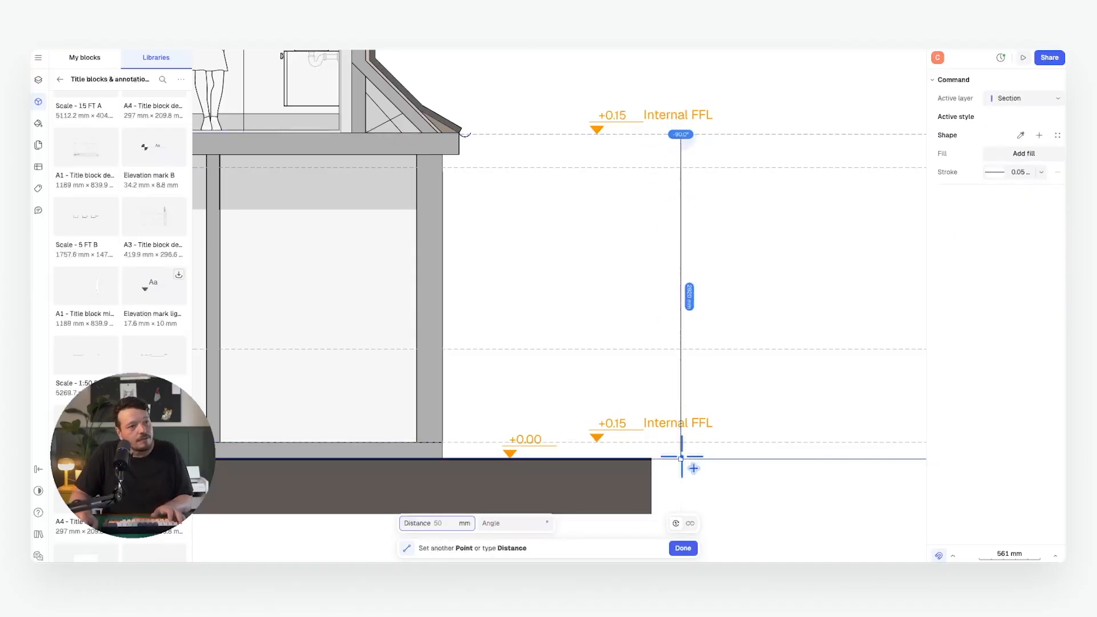
{"action": "key", "text": "Escape"}
{"action": "double_click", "coordinate": [626, 121]}
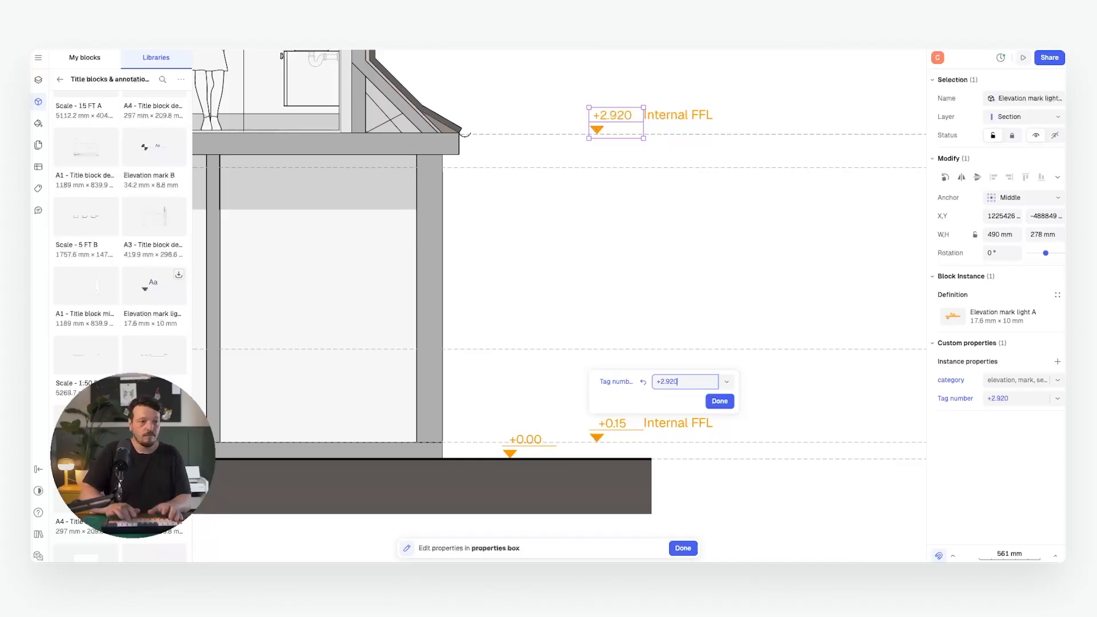
{"action": "type", "text": "Existing Eav"}
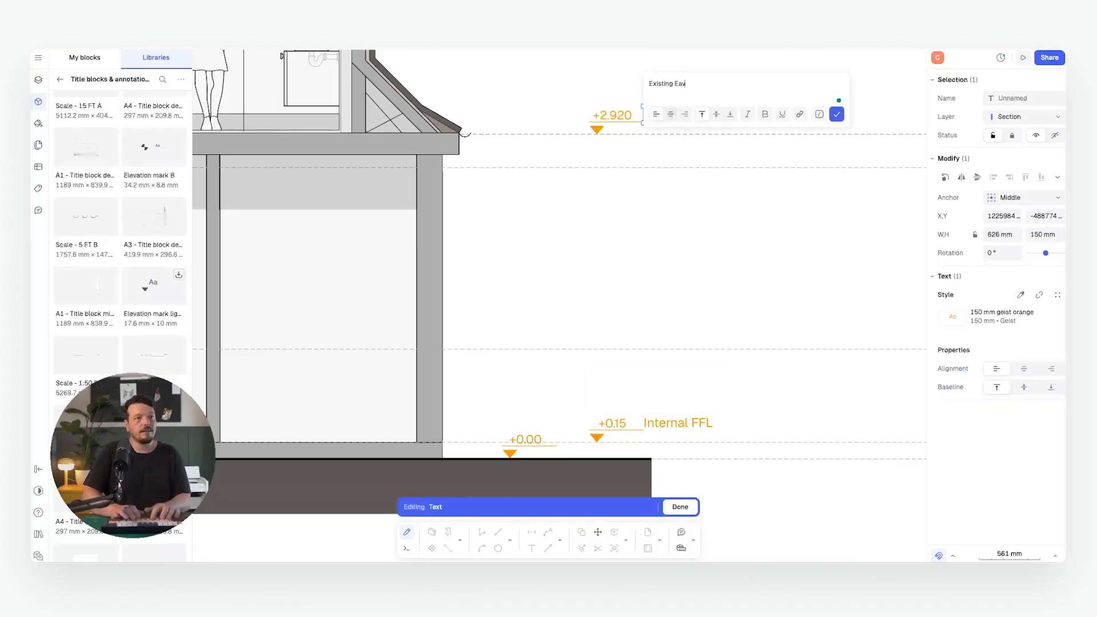
Copy the lower eaves elevation mark and its label up to the roof ridge level line
{"action": "left_click_drag", "start_coordinate": [612, 243], "coordinate": [470, 296]}
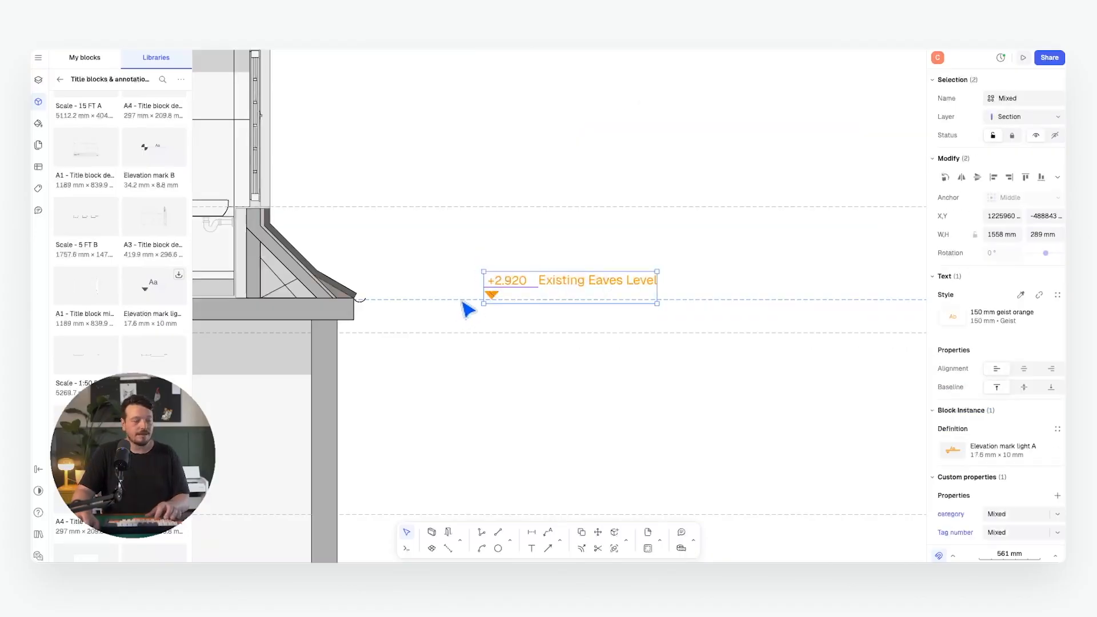
{"action": "key", "text": "c"}
{"action": "left_click", "coordinate": [492, 299]}
{"action": "scroll", "coordinate": [418, 110], "scroll_direction": "down", "scroll_amount": 3}
{"action": "left_click", "coordinate": [548, 130]}
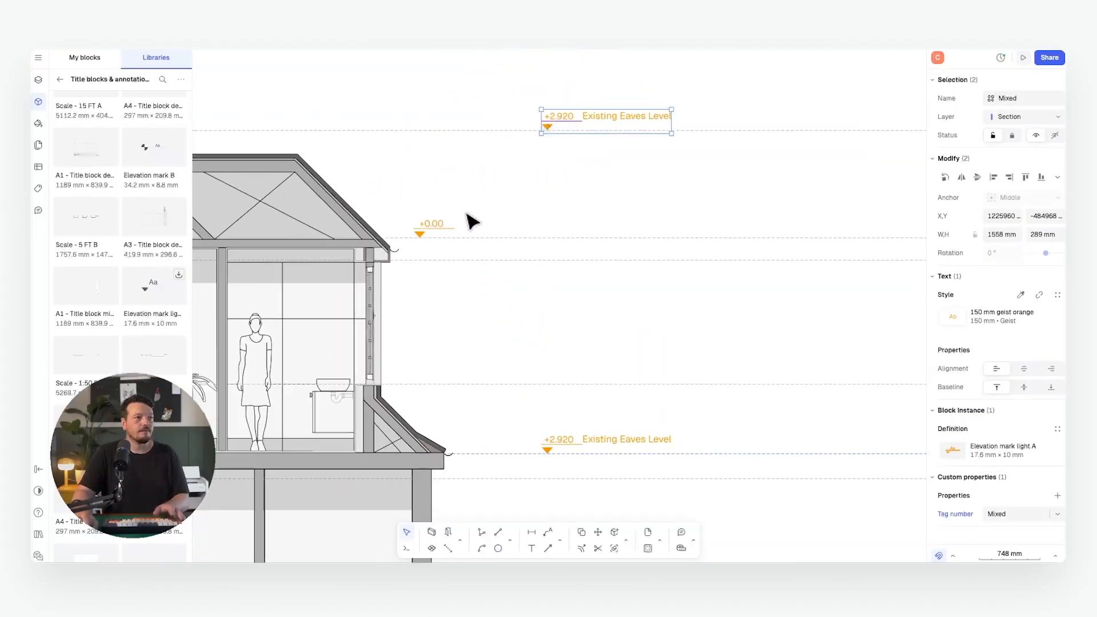
Measure the ridge height with a temporary line, then tag its mark +6.795 and relabel it "Existing Ridge Eaves"
{"action": "key", "text": "Escape"}
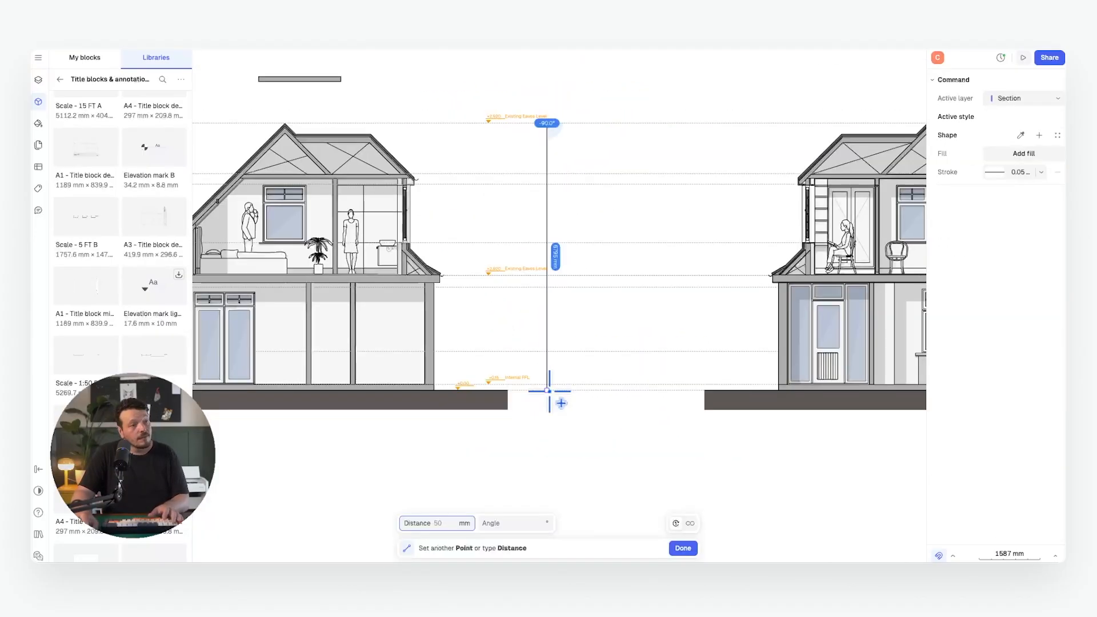
{"action": "key", "text": "Escape"}
{"action": "scroll", "coordinate": [527, 255], "scroll_direction": "up", "scroll_amount": 5}
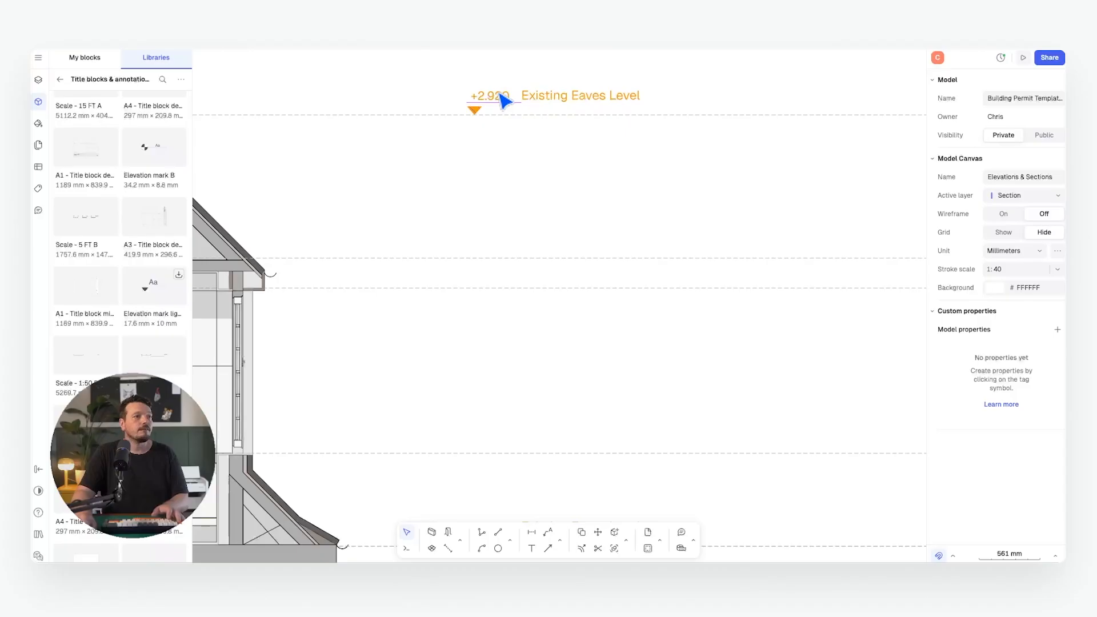
{"action": "double_click", "coordinate": [502, 100]}
{"action": "type", "text": "6.795"}
{"action": "key", "text": "Tab"}
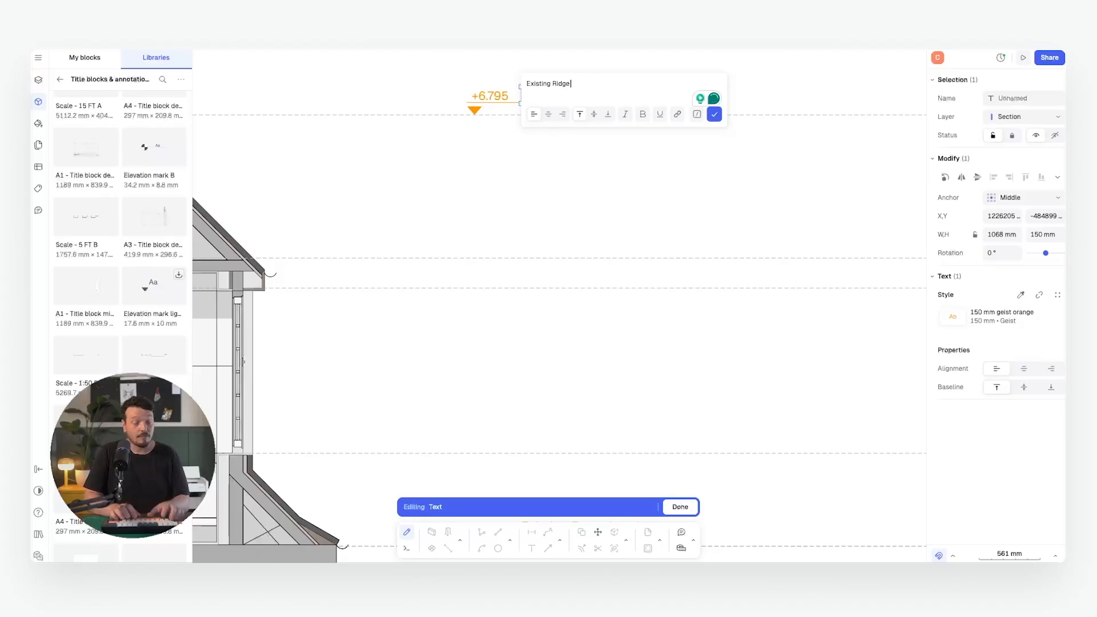
{"action": "type", "text": "Eaves"}
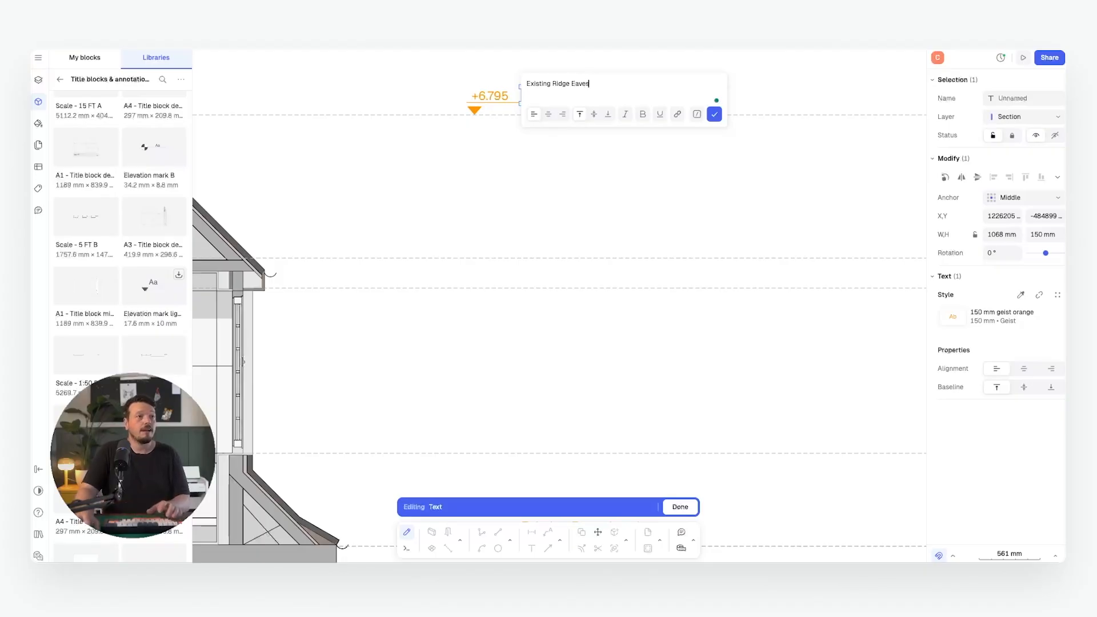
{"action": "left_click", "coordinate": [711, 114]}
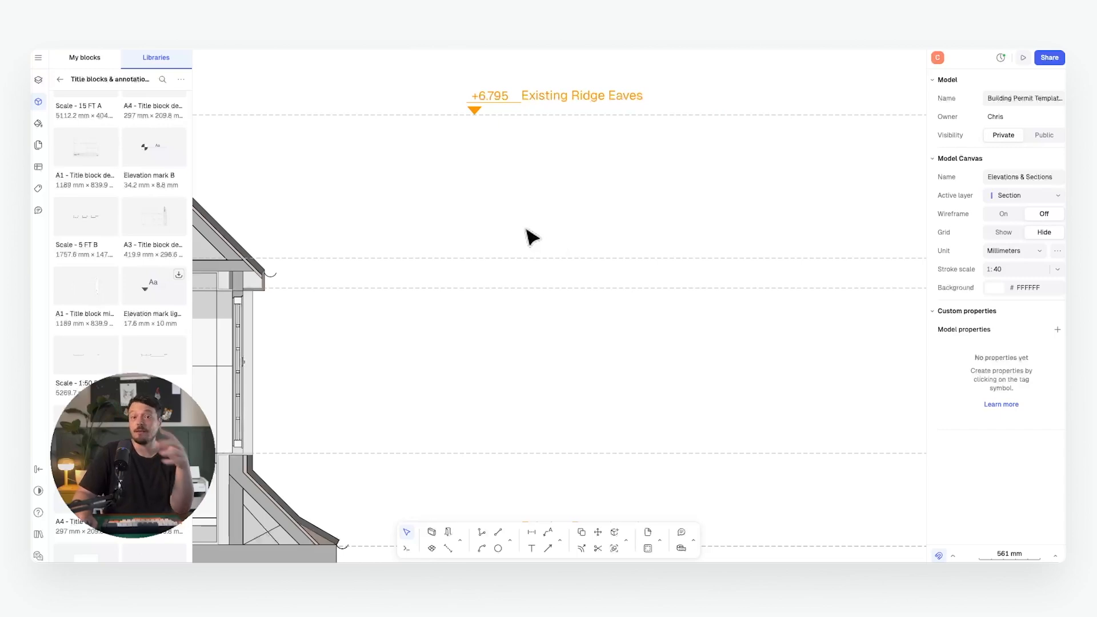
Dimension the floor-to-ceiling height of the section's ground-floor room, beside the French doors
{"action": "scroll", "coordinate": [529, 235], "scroll_direction": "down", "scroll_amount": 3}
{"action": "scroll", "coordinate": [503, 223], "scroll_direction": "up", "scroll_amount": 1}
{"action": "scroll", "coordinate": [452, 308], "scroll_direction": "up", "scroll_amount": 5}
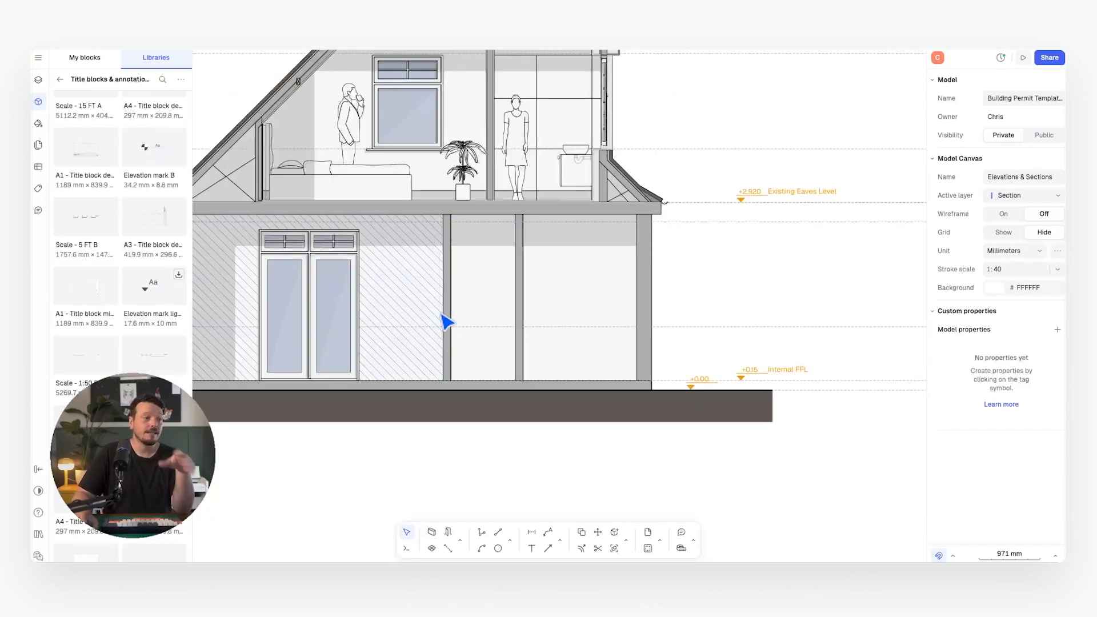
{"action": "scroll", "coordinate": [578, 311], "scroll_direction": "down", "scroll_amount": 1}
{"action": "scroll", "coordinate": [578, 314], "scroll_direction": "up", "scroll_amount": 4}
{"action": "scroll", "coordinate": [568, 311], "scroll_direction": "down", "scroll_amount": 4}
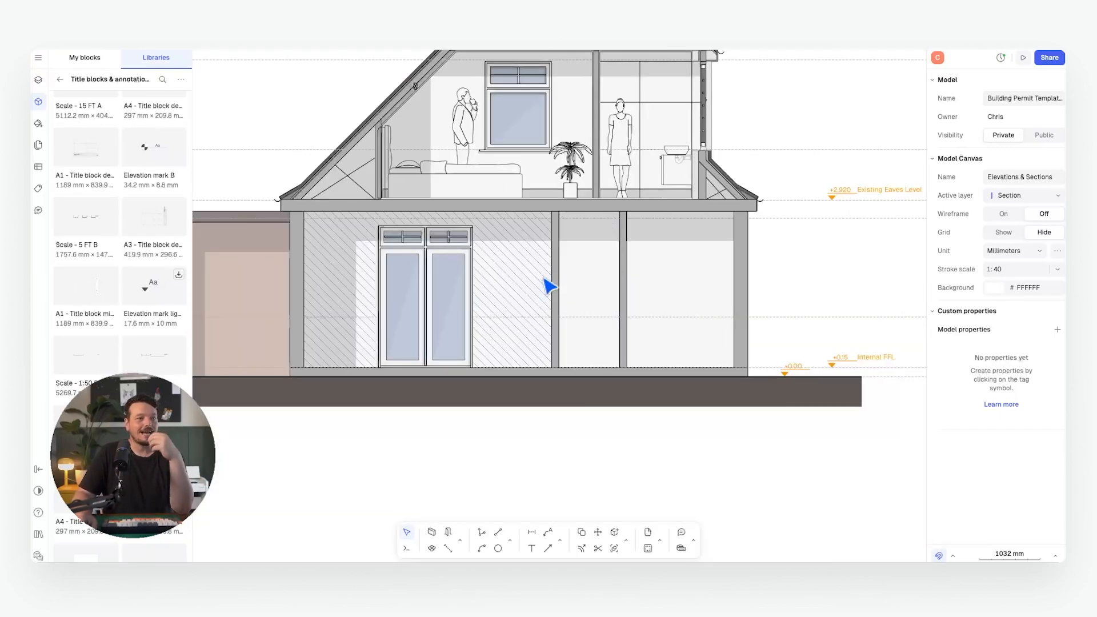
{"action": "left_click", "coordinate": [531, 532]}
{"action": "left_click", "coordinate": [507, 213]}
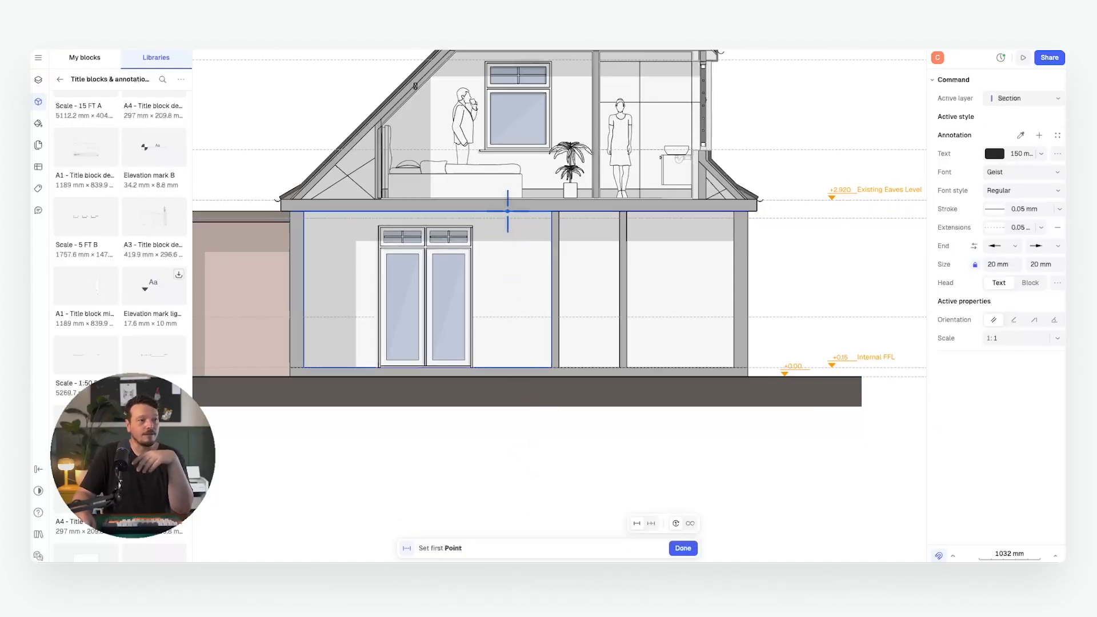
{"action": "left_click", "coordinate": [516, 369]}
{"action": "left_click", "coordinate": [520, 278]}
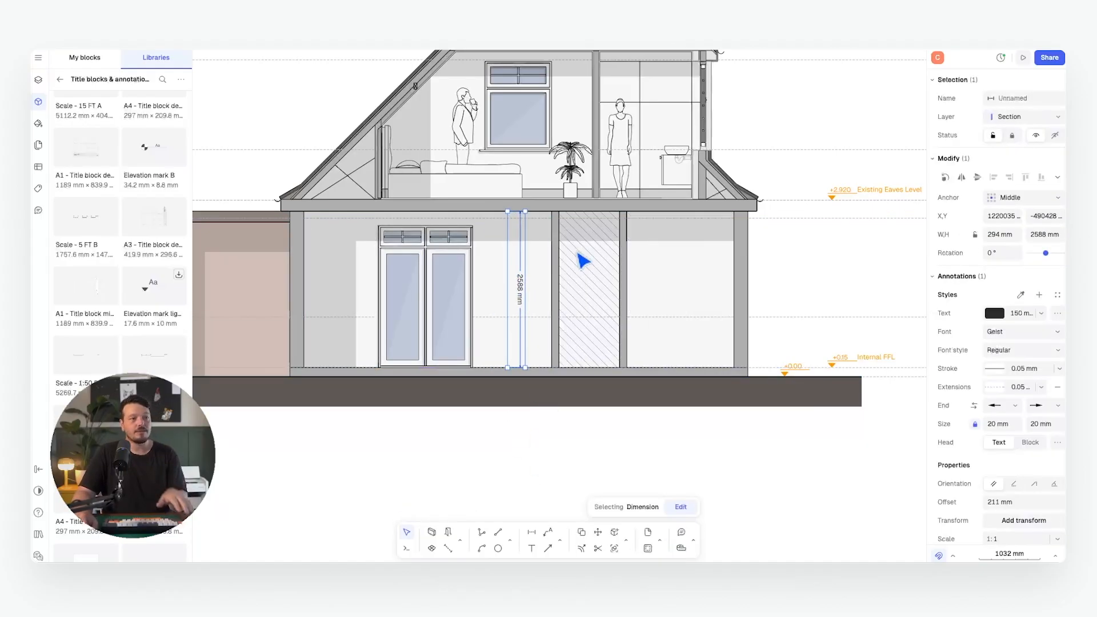
Create a style for the ceiling height dimension and name it "Orange Dims"
{"action": "left_click", "coordinate": [1038, 293]}
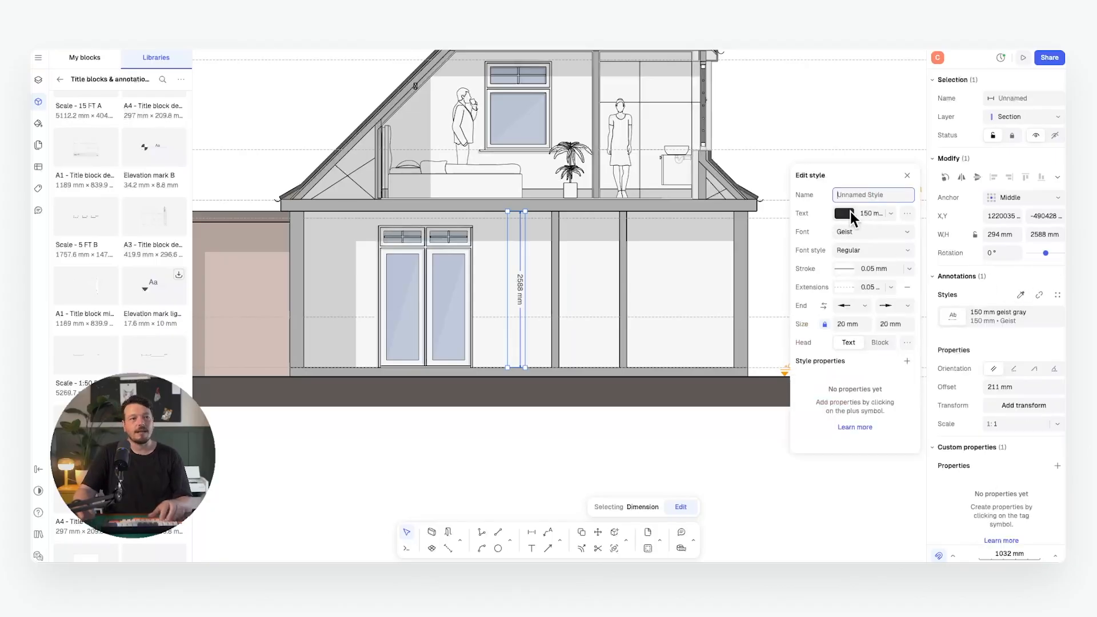
{"action": "type", "text": "Orang"}
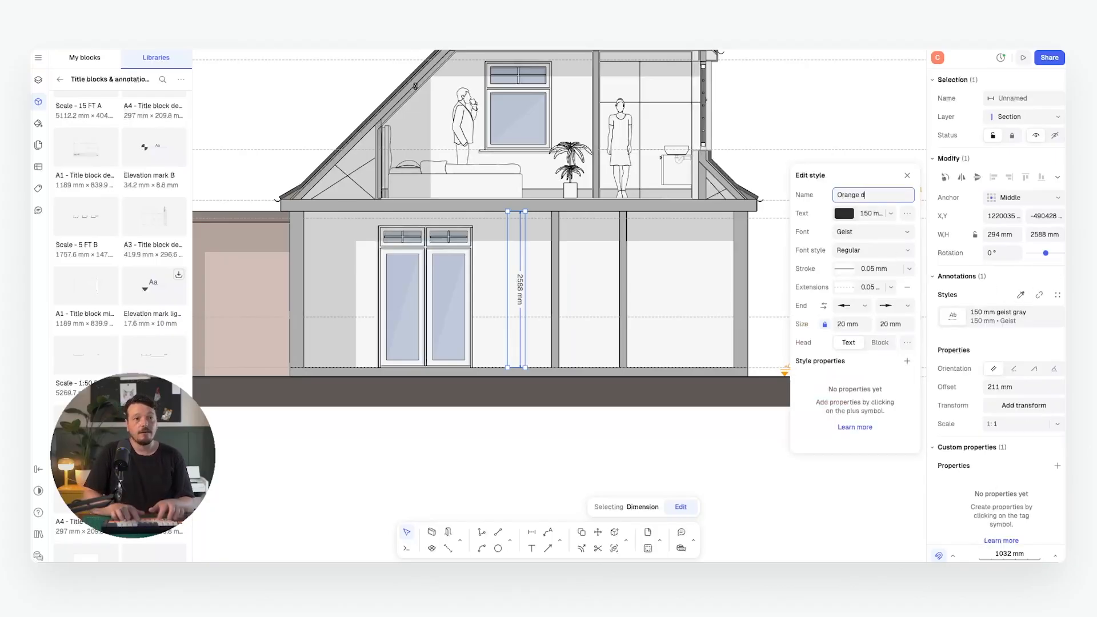
{"action": "type", "text": "e Dims"}
{"action": "key", "text": "Return"}
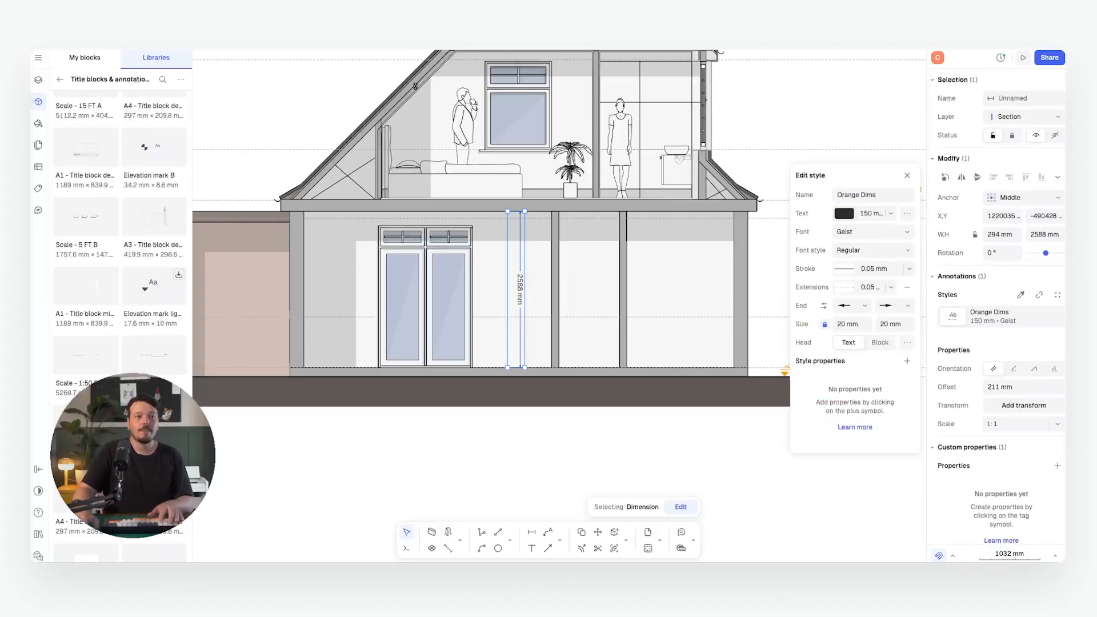
Recolour the Orange Dims style's text and lines orange and set its text size to 200 mm
{"action": "left_click", "coordinate": [844, 214]}
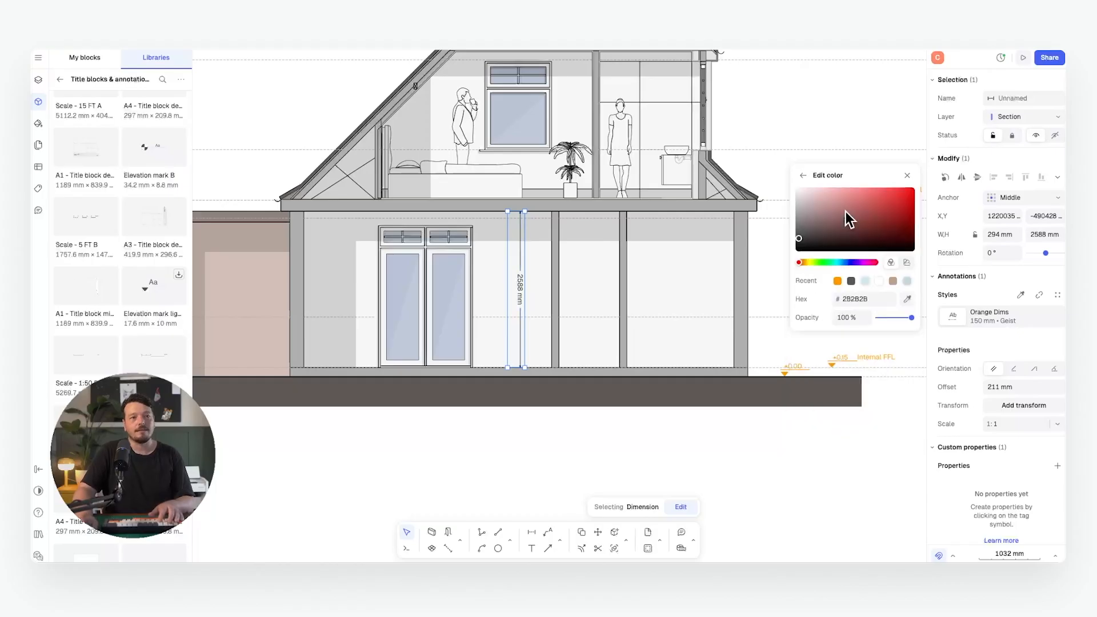
{"action": "left_click", "coordinate": [838, 281]}
{"action": "left_click", "coordinate": [946, 316]}
{"action": "left_click", "coordinate": [844, 297]}
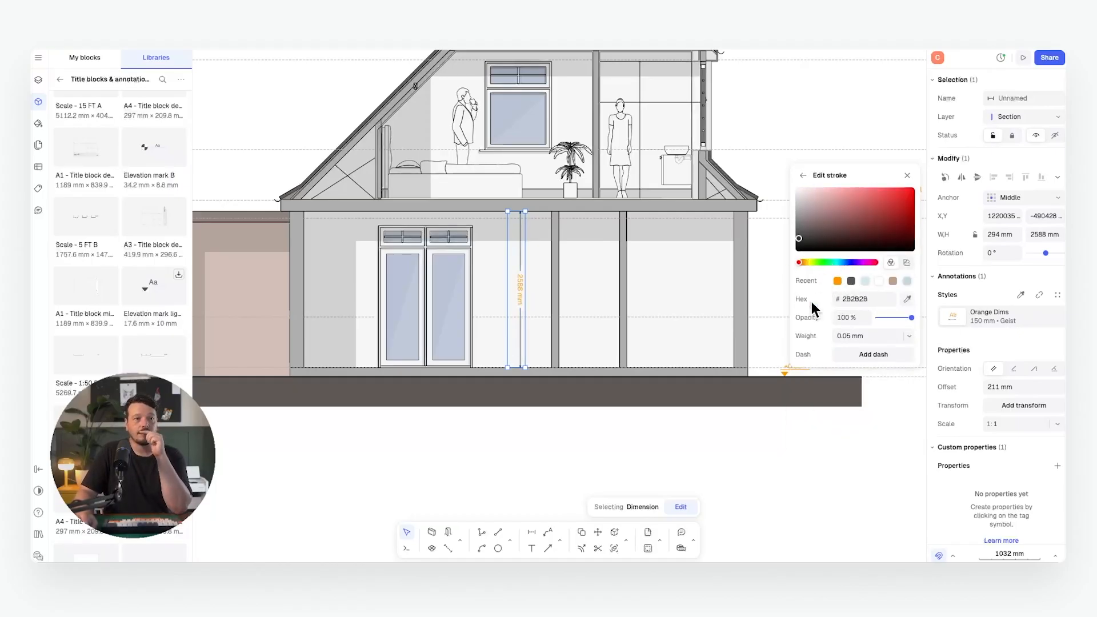
{"action": "left_click", "coordinate": [838, 281]}
{"action": "left_click", "coordinate": [803, 175]}
{"action": "left_click", "coordinate": [890, 214]}
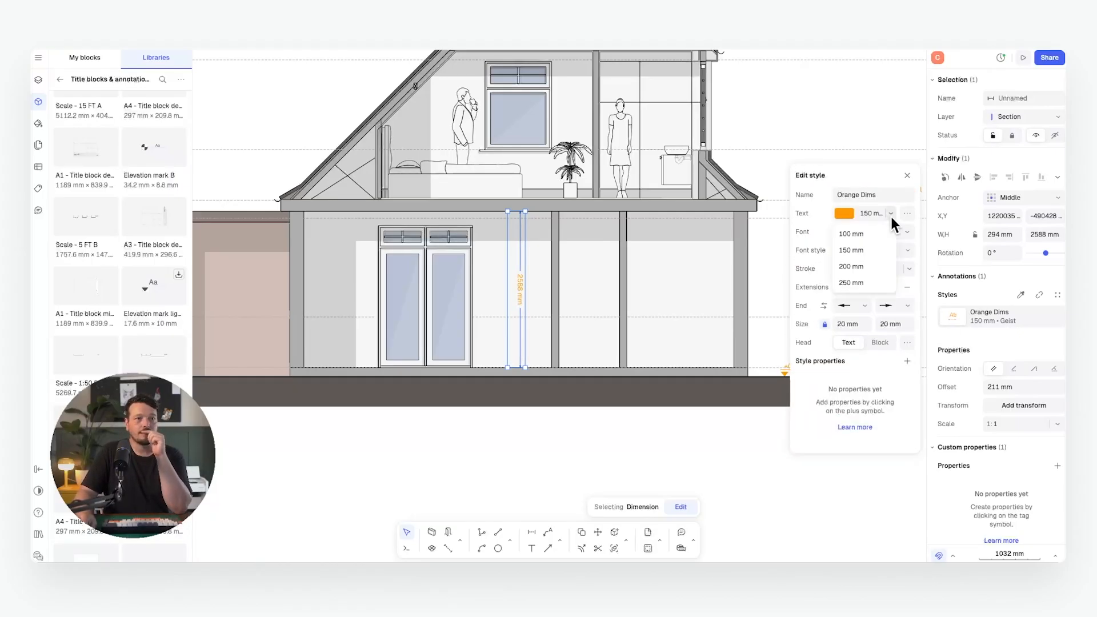
{"action": "left_click", "coordinate": [866, 262]}
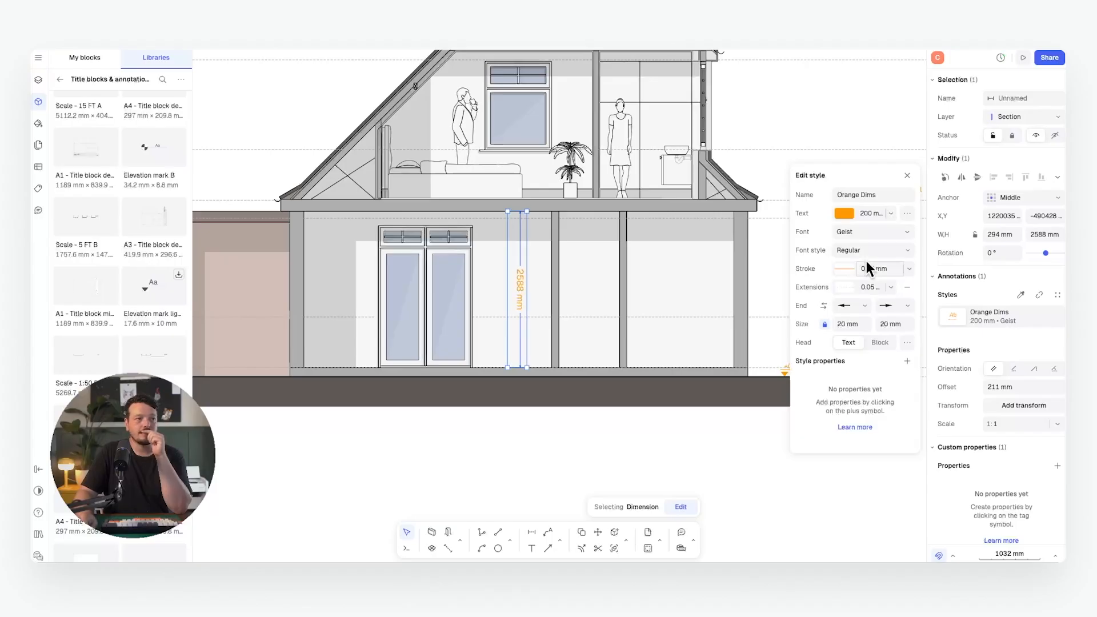
Change both ends of the Orange Dims style to open arrowheads and set their size to 40 mm
{"action": "left_click", "coordinate": [848, 308]}
{"action": "left_click", "coordinate": [855, 403]}
{"action": "left_click", "coordinate": [895, 306]}
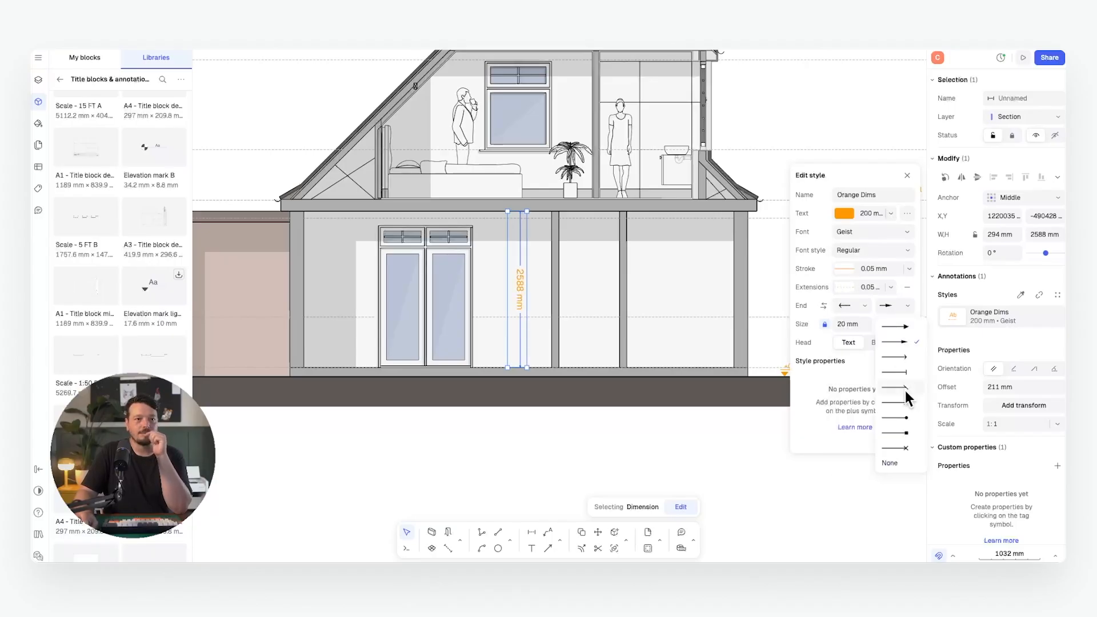
{"action": "left_click", "coordinate": [898, 357]}
{"action": "left_click", "coordinate": [852, 324]}
{"action": "type", "text": "40"}
{"action": "left_click", "coordinate": [882, 324]}
{"action": "type", "text": "40"}
{"action": "left_click", "coordinate": [607, 436]}
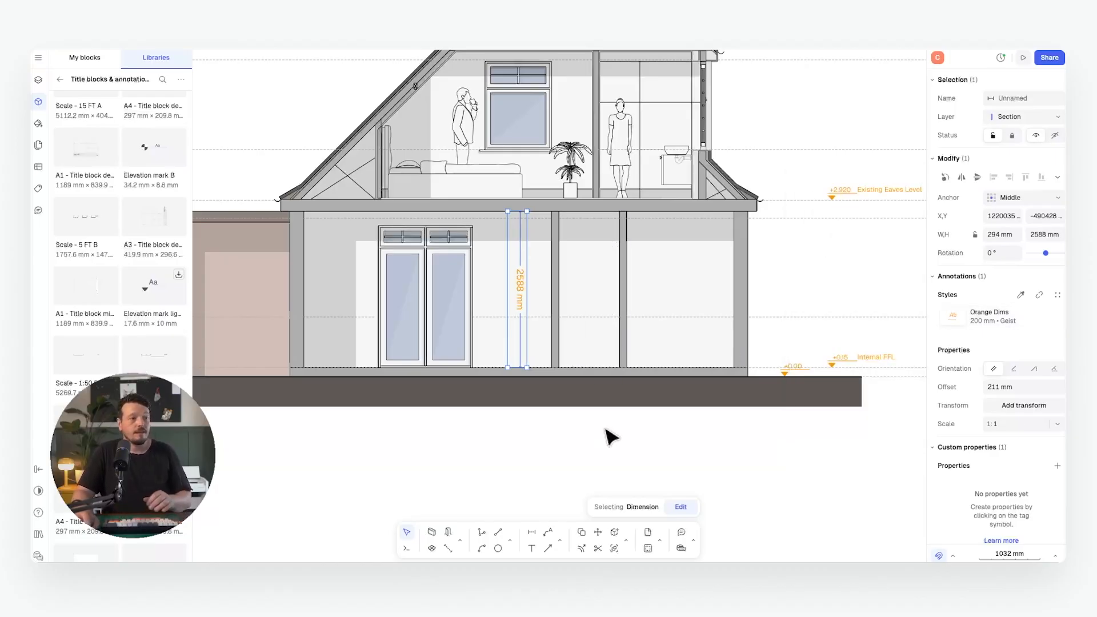
Dimension the floor-to-ceiling height of the section's upper-floor bathroom, beside the standing woman
{"action": "left_click", "coordinate": [607, 436]}
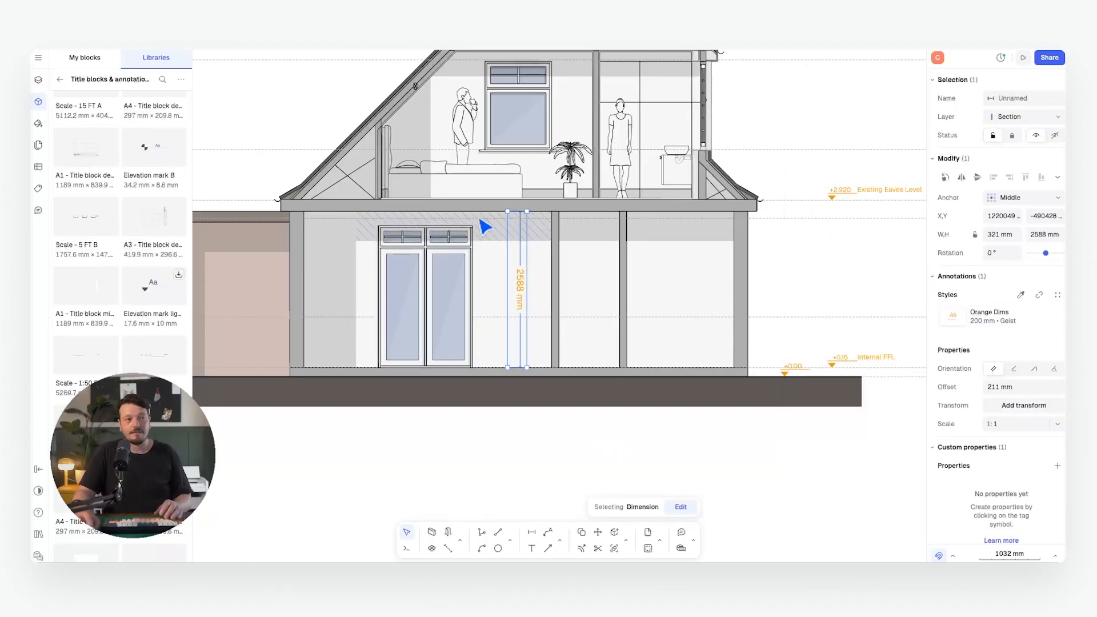
{"action": "left_click", "coordinate": [606, 470]}
{"action": "left_click", "coordinate": [532, 531]}
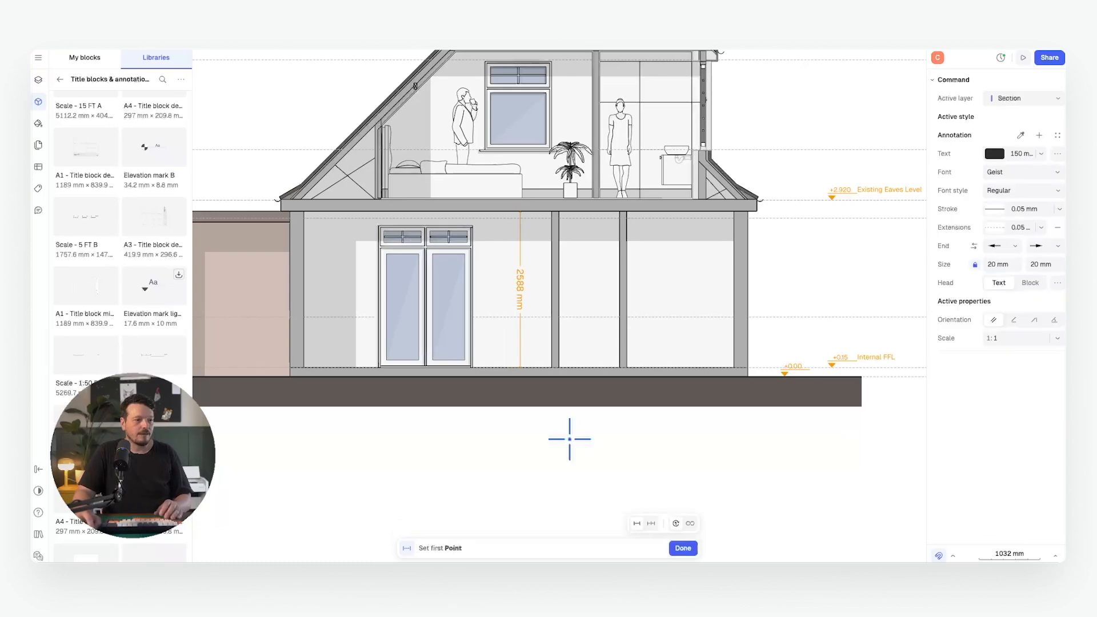
{"action": "scroll", "coordinate": [657, 269], "scroll_direction": "up", "scroll_amount": 3}
{"action": "scroll", "coordinate": [680, 189], "scroll_direction": "up", "scroll_amount": 5}
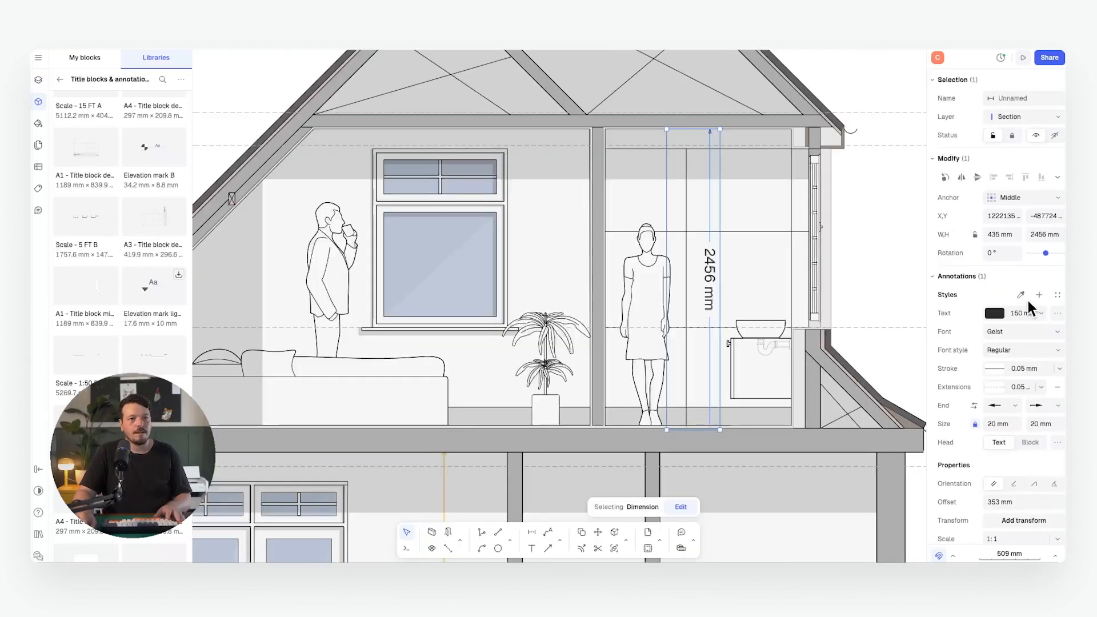
Apply the Orange Dims style to the bathroom height dimension by sampling it from the ground-floor dimension
{"action": "left_click", "coordinate": [1020, 294]}
{"action": "scroll", "coordinate": [784, 217], "scroll_direction": "down", "scroll_amount": 5}
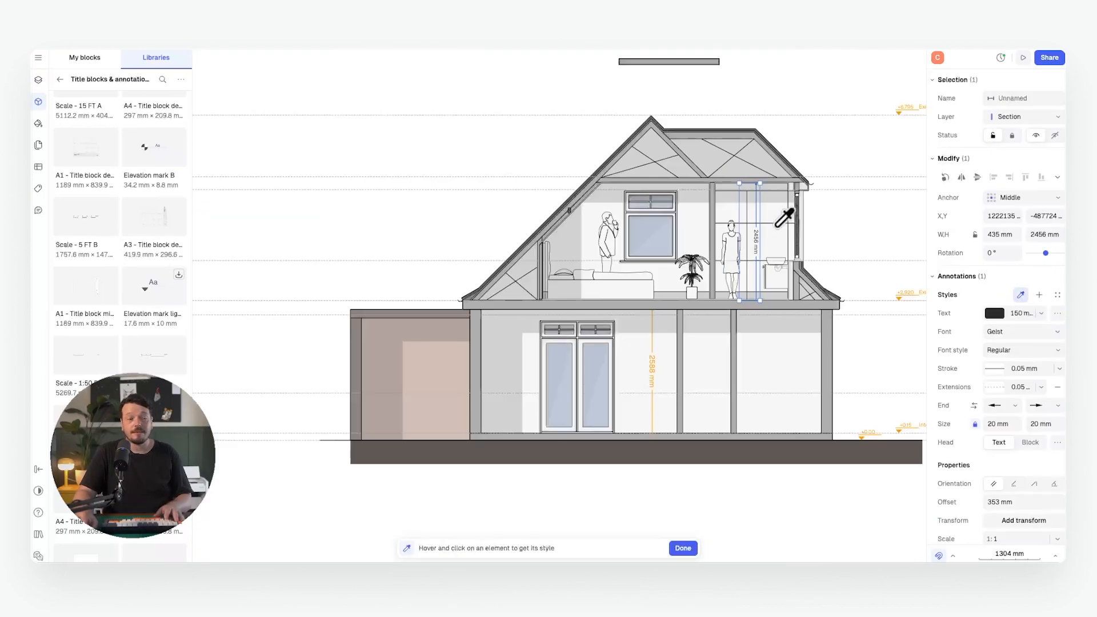
{"action": "left_click", "coordinate": [652, 341]}
{"action": "left_click", "coordinate": [893, 238]}
Copy the section's ridge, eaves and internal FFL elevation marks with their labels to the front elevation, aligned at its eaves
{"action": "scroll", "coordinate": [840, 231], "scroll_direction": "up", "scroll_amount": 5}
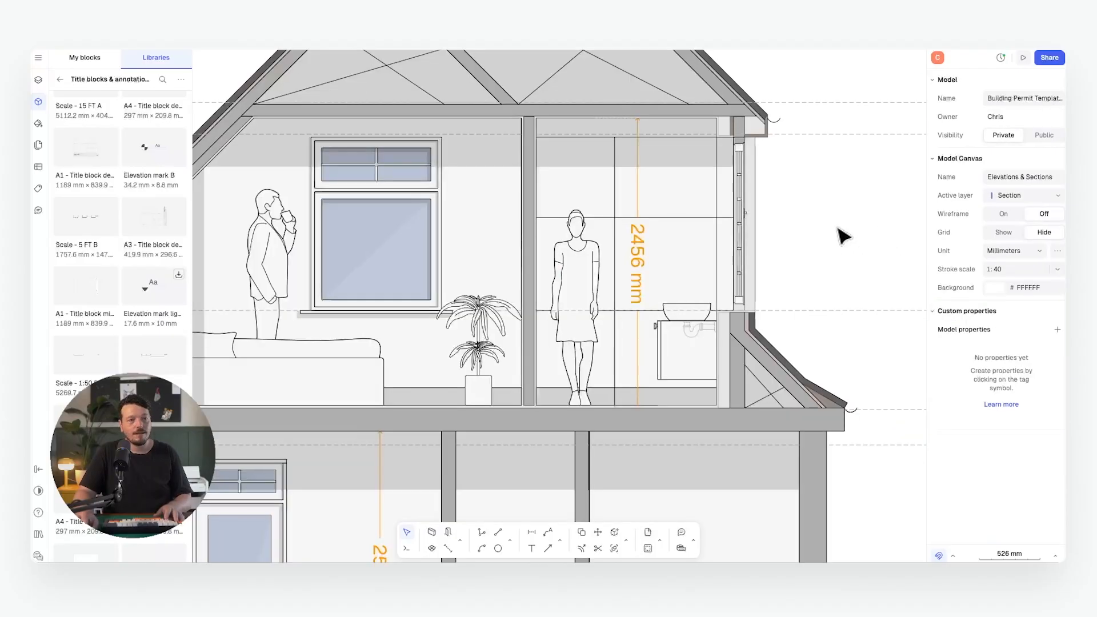
{"action": "scroll", "coordinate": [836, 229], "scroll_direction": "down", "scroll_amount": 2}
{"action": "middle_click_drag", "start_coordinate": [844, 231], "coordinate": [755, 216]}
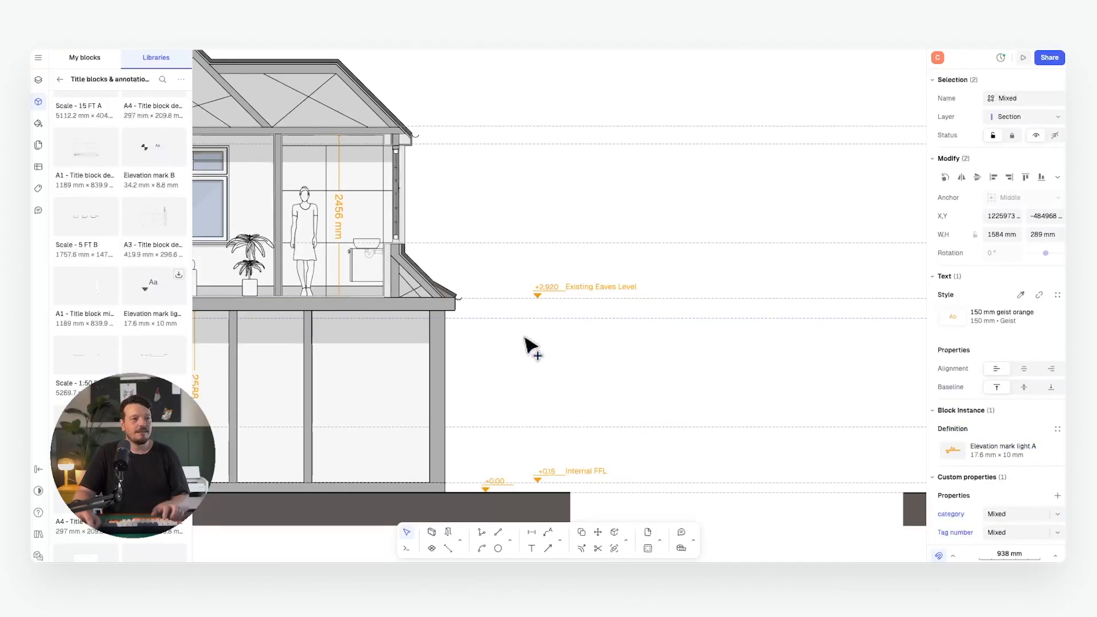
{"action": "left_click_drag", "start_coordinate": [524, 336], "coordinate": [663, 256], "text": "shift"}
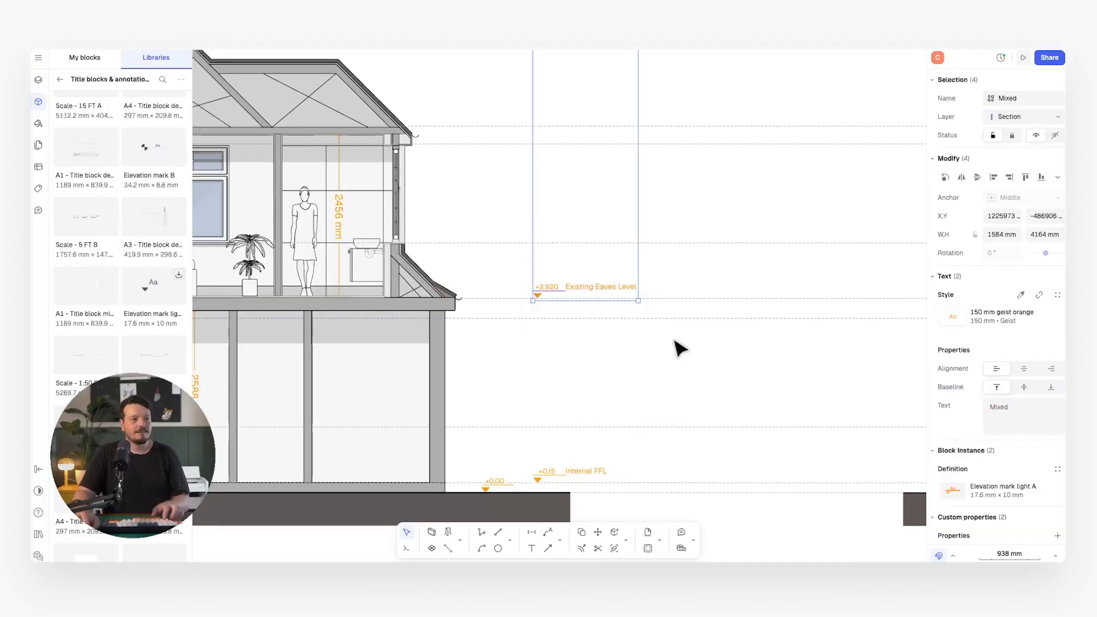
{"action": "middle_click_drag", "start_coordinate": [618, 413], "coordinate": [612, 322]}
{"action": "scroll", "coordinate": [549, 399], "scroll_direction": "up", "scroll_amount": 1}
{"action": "left_click_drag", "start_coordinate": [524, 392], "coordinate": [672, 345], "text": "shift"}
{"action": "scroll", "coordinate": [669, 340], "scroll_direction": "down", "scroll_amount": 2}
{"action": "key", "text": "c"}
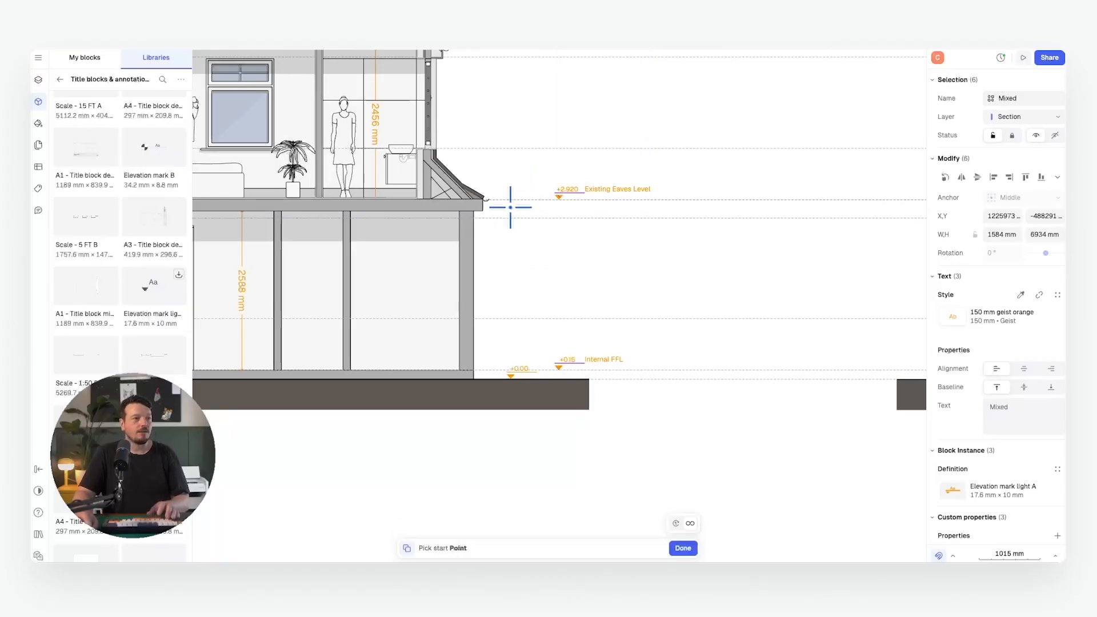
{"action": "left_click", "coordinate": [541, 199]}
{"action": "scroll", "coordinate": [657, 232], "scroll_direction": "down", "scroll_amount": 5}
{"action": "middle_click_drag", "start_coordinate": [447, 212], "coordinate": [558, 223]}
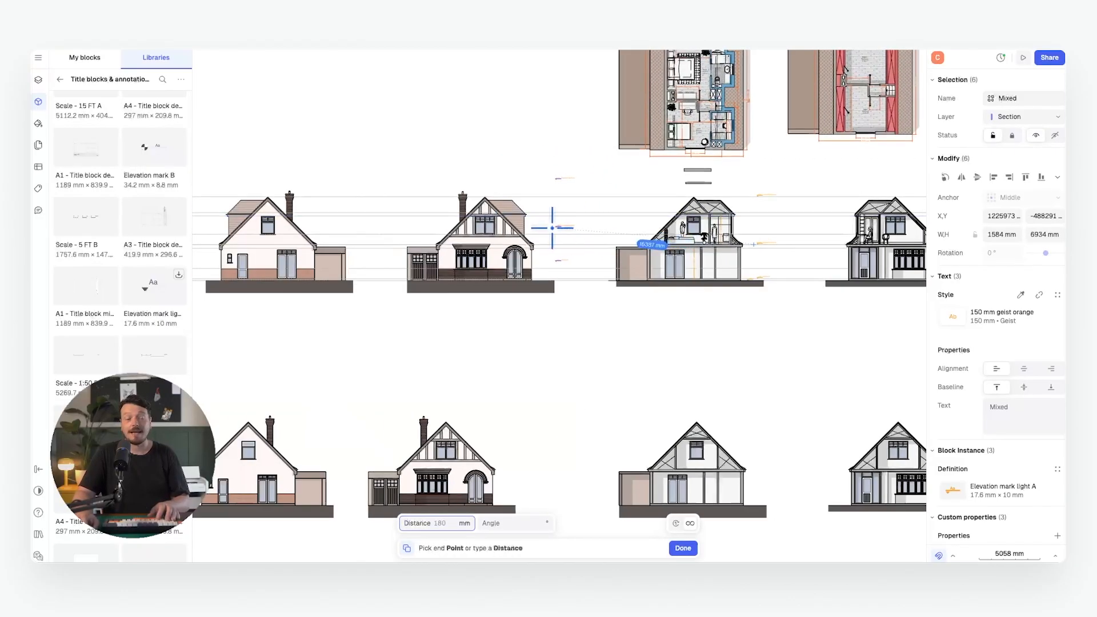
{"action": "scroll", "coordinate": [559, 228], "scroll_direction": "up", "scroll_amount": 6}
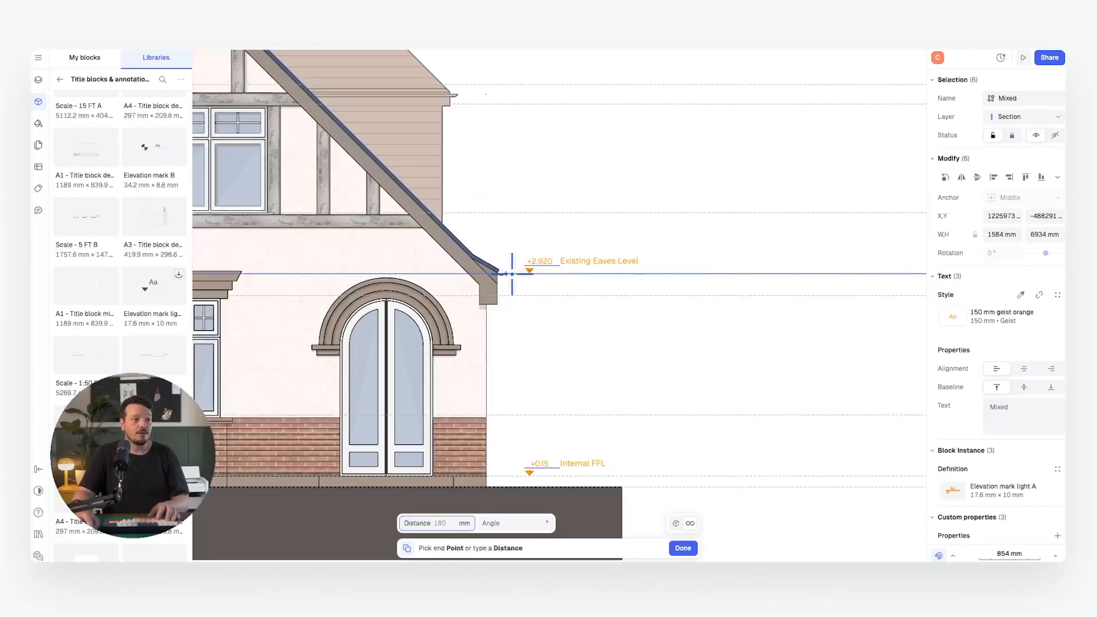
{"action": "scroll", "coordinate": [499, 272], "scroll_direction": "up", "scroll_amount": 5}
{"action": "left_click", "coordinate": [494, 274]}
{"action": "scroll", "coordinate": [494, 274], "scroll_direction": "down", "scroll_amount": 9}
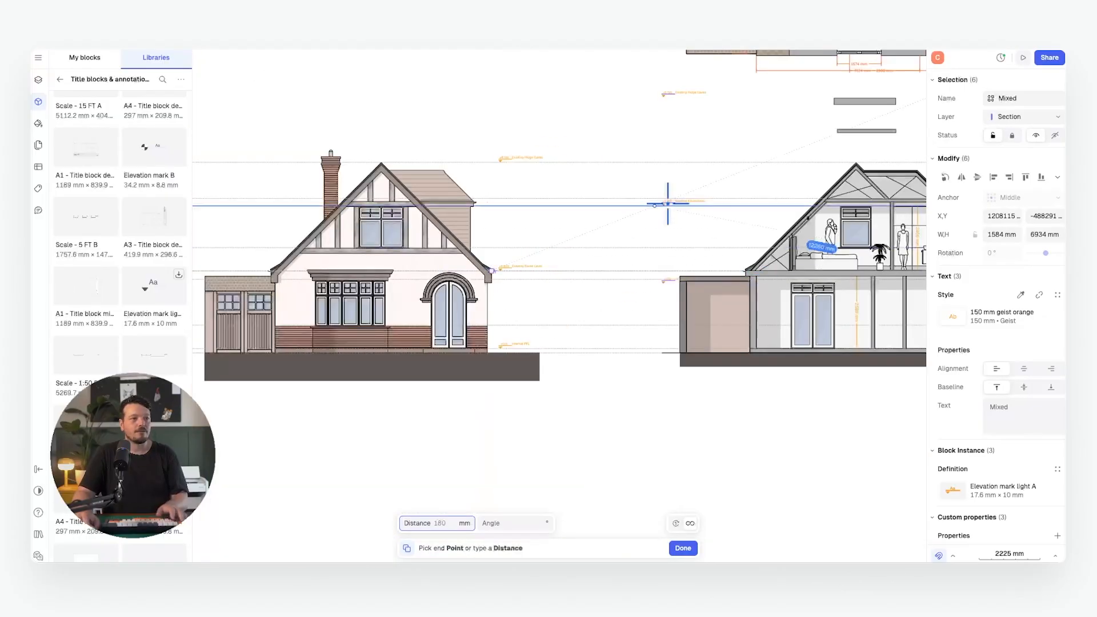
{"action": "key", "text": "Escape"}
{"action": "scroll", "coordinate": [523, 236], "scroll_direction": "up", "scroll_amount": 4}
{"action": "left_click", "coordinate": [654, 124]}
Add a leader pointing to the front elevation's dormer roof slope with the text "Proposed Dormer Extension"
{"action": "scroll", "coordinate": [694, 246], "scroll_direction": "down", "scroll_amount": 4}
{"action": "scroll", "coordinate": [661, 226], "scroll_direction": "up", "scroll_amount": 2}
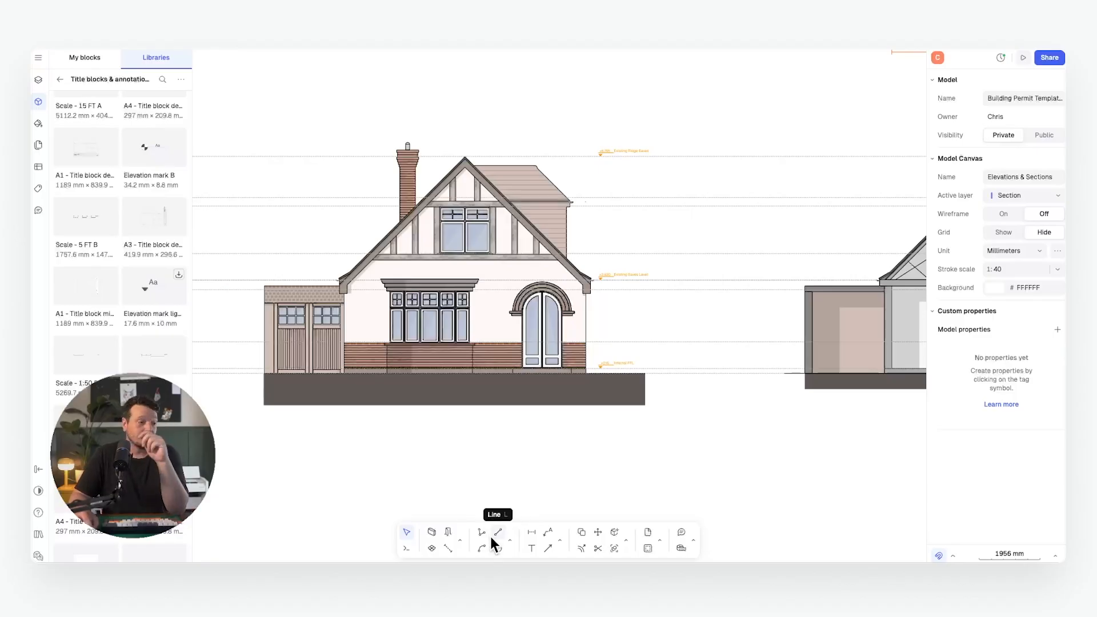
{"action": "left_click", "coordinate": [547, 533]}
{"action": "scroll", "coordinate": [571, 189], "scroll_direction": "up", "scroll_amount": 3}
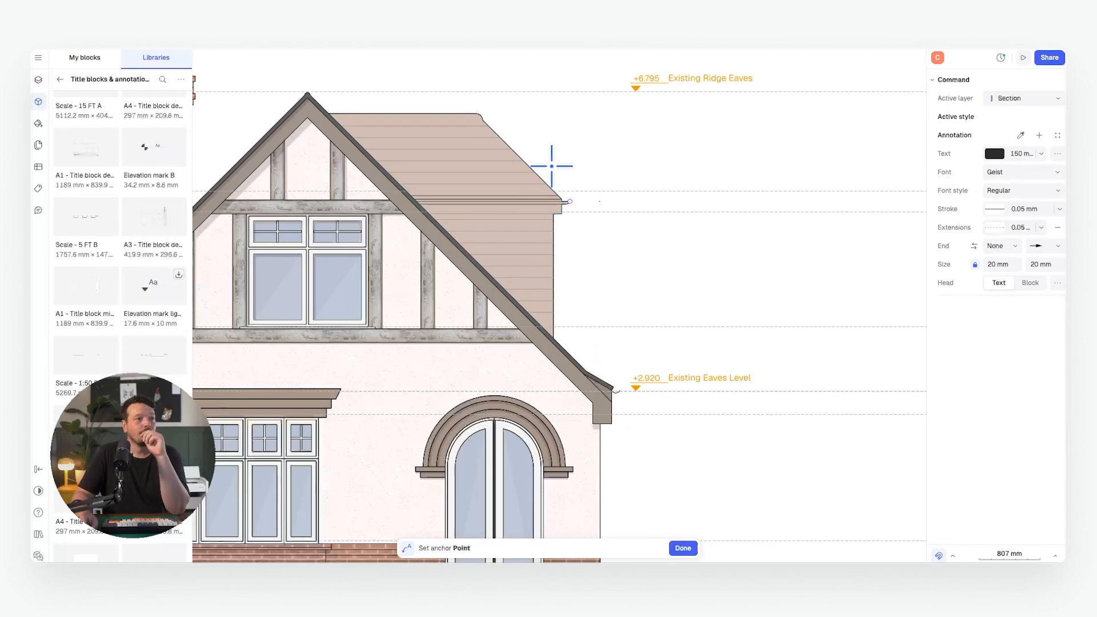
{"action": "left_click", "coordinate": [527, 162]}
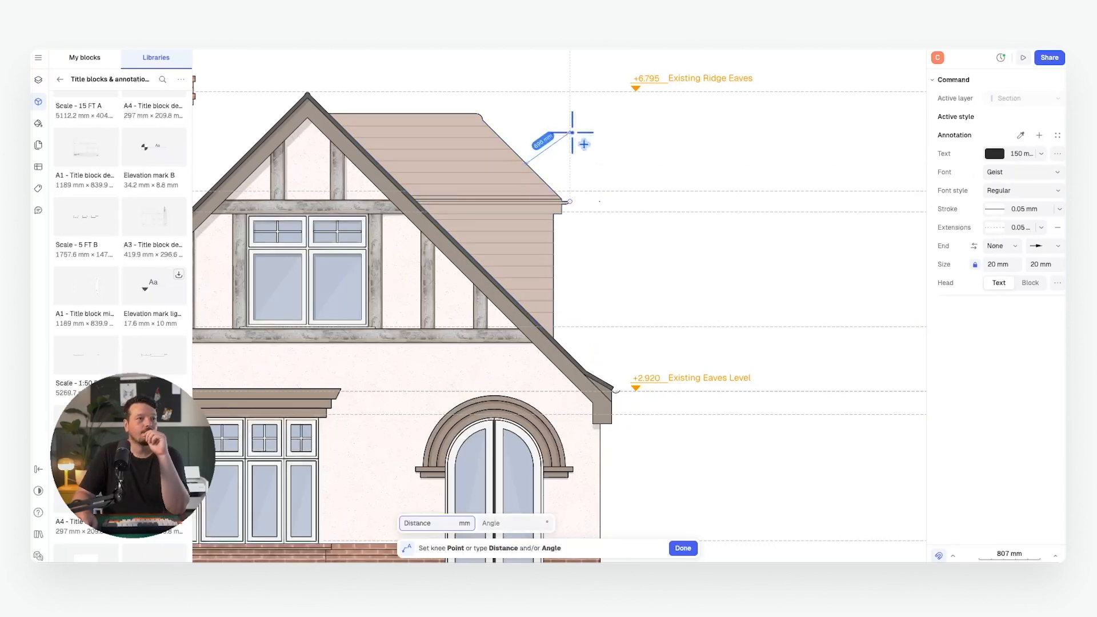
{"action": "left_click", "coordinate": [572, 133]}
{"action": "left_click", "coordinate": [640, 133]}
{"action": "type", "text": "Proposed Dormer Extension"}
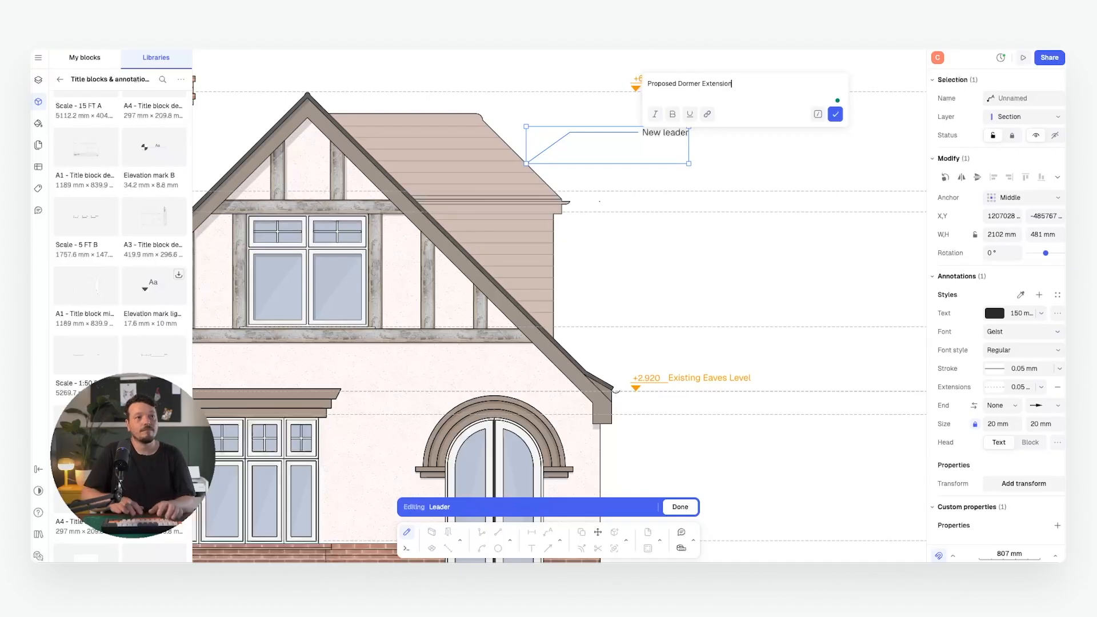
{"action": "key", "text": "Escape"}
Create a style for the dormer leader named "Orange Leader" and colour its text and line orange
{"action": "left_click", "coordinate": [1040, 294]}
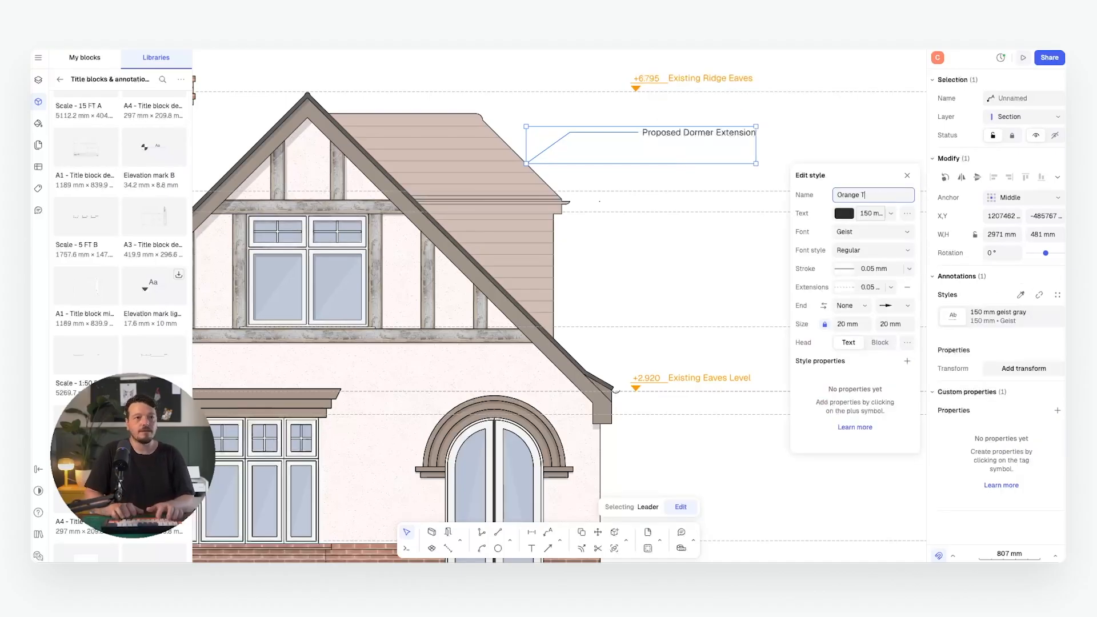
{"action": "left_click", "coordinate": [839, 212]}
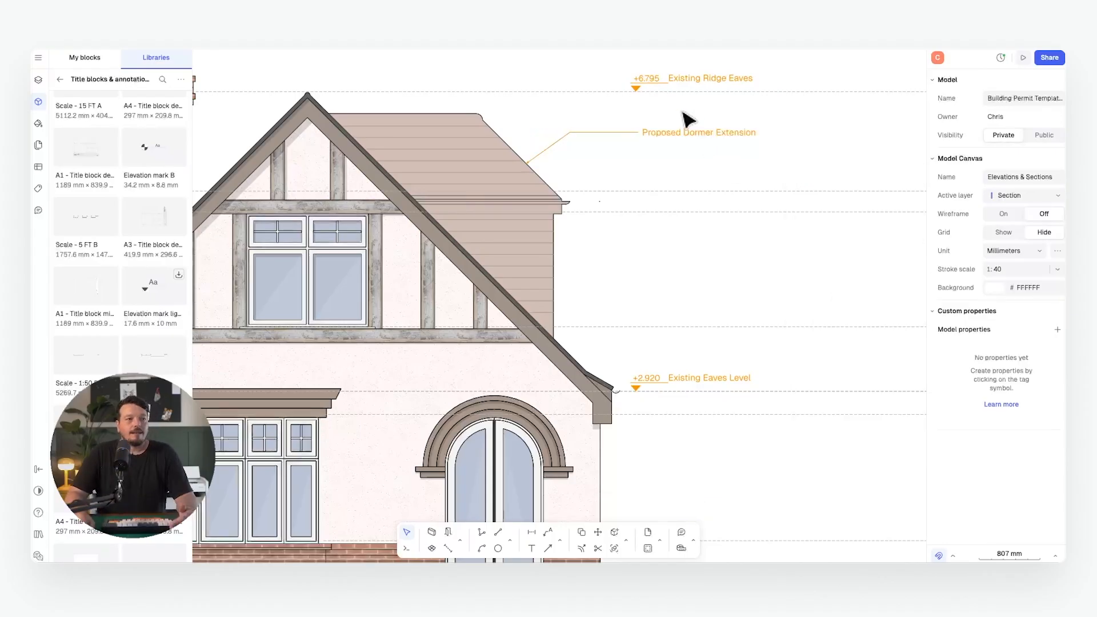
Copy the dormer leader to the front elevation's chimney and change its text to "Chimney to be retained"
{"action": "left_click", "coordinate": [576, 134]}
{"action": "scroll", "coordinate": [624, 146], "scroll_direction": "down", "scroll_amount": 3}
{"action": "middle_click_drag", "start_coordinate": [625, 146], "coordinate": [729, 197]}
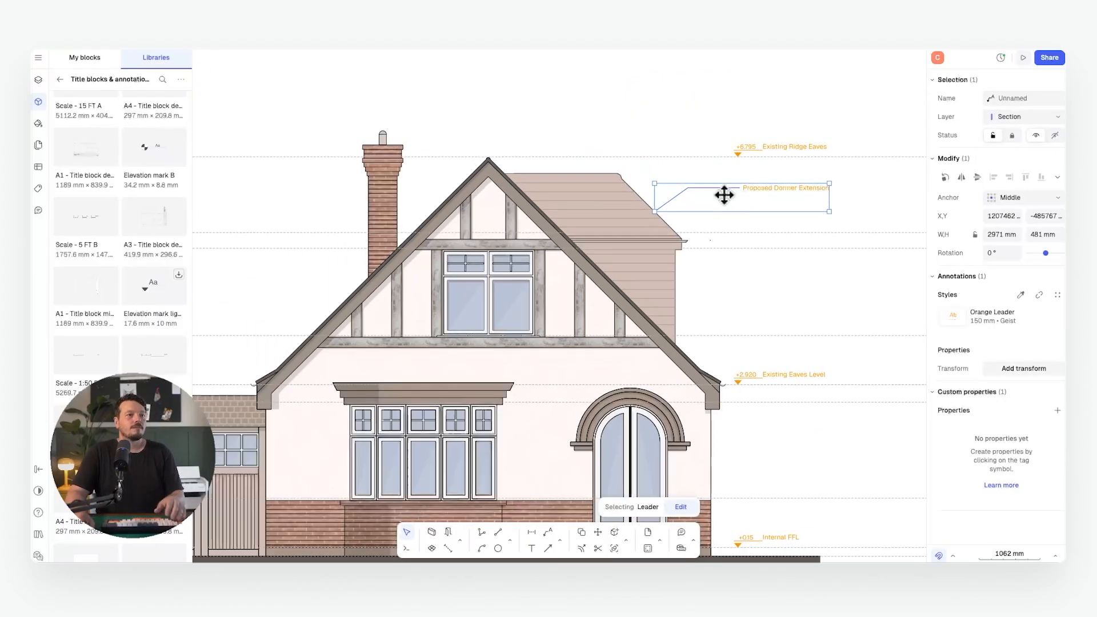
{"action": "scroll", "coordinate": [730, 197], "scroll_direction": "up", "scroll_amount": 2}
{"action": "left_click_drag", "start_coordinate": [775, 192], "coordinate": [765, 188], "text": "alt"}
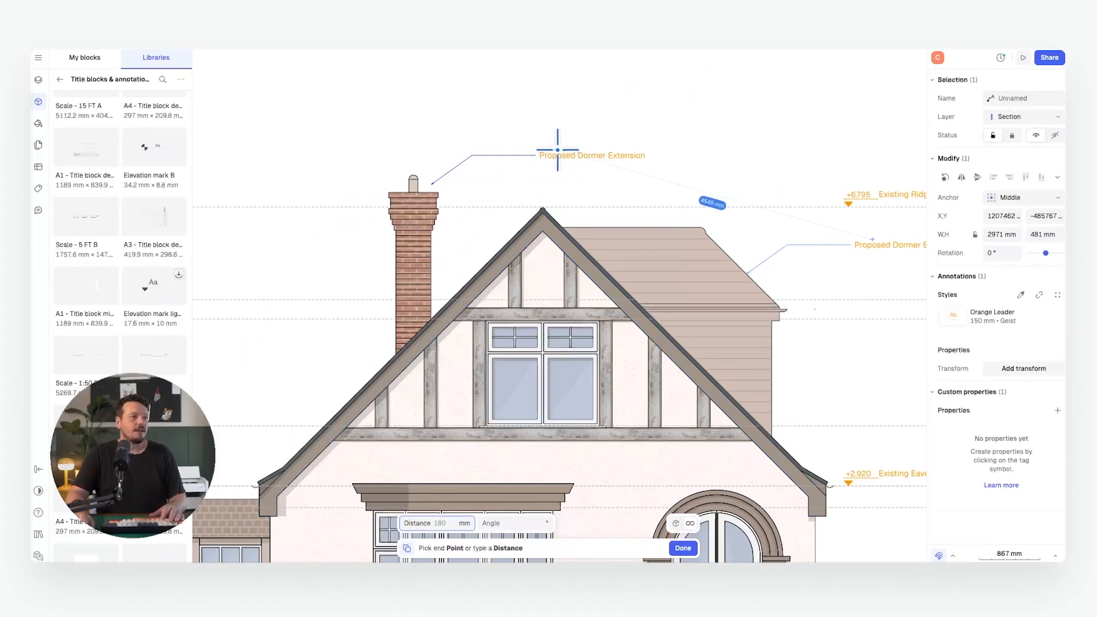
{"action": "left_click", "coordinate": [546, 144]}
{"action": "double_click", "coordinate": [585, 166]}
{"action": "key", "text": "ctrl+a"}
{"action": "type", "text": "Chm"}
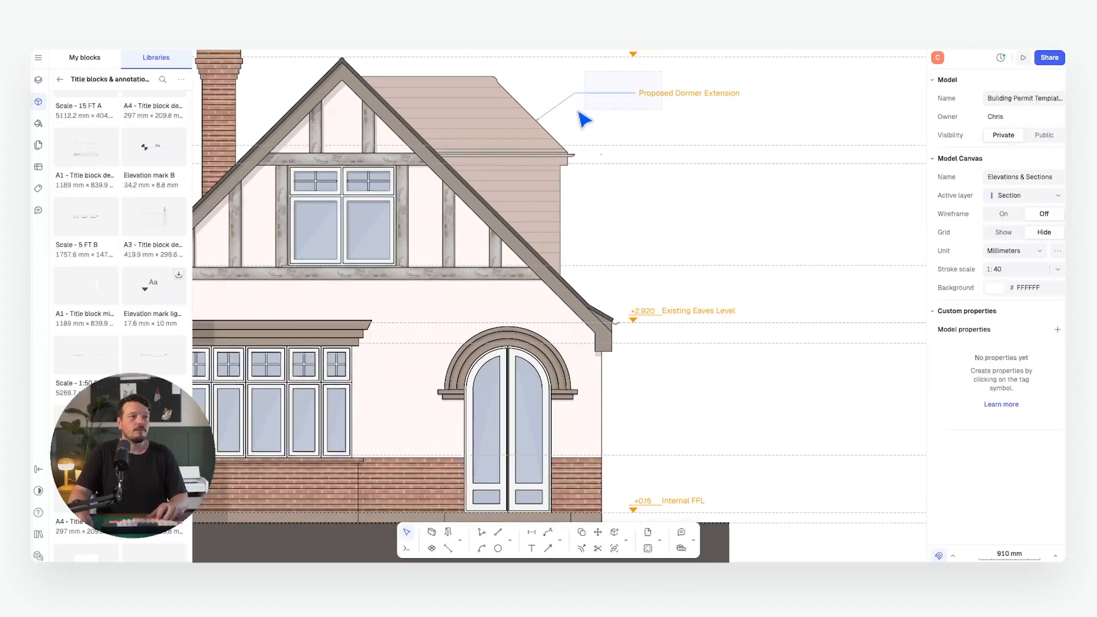
Copy the dormer leader straight down so that it points at the arched front doors
{"action": "left_click", "coordinate": [588, 108]}
{"action": "key", "text": "m"}
{"action": "left_click", "coordinate": [665, 98]}
{"action": "scroll", "coordinate": [663, 311], "scroll_direction": "down", "scroll_amount": 3}
{"action": "left_click", "coordinate": [664, 310]}
Change the front door leader's text to "Existing windows to be replaced with like for like double glazed units"
{"action": "double_click", "coordinate": [685, 311]}
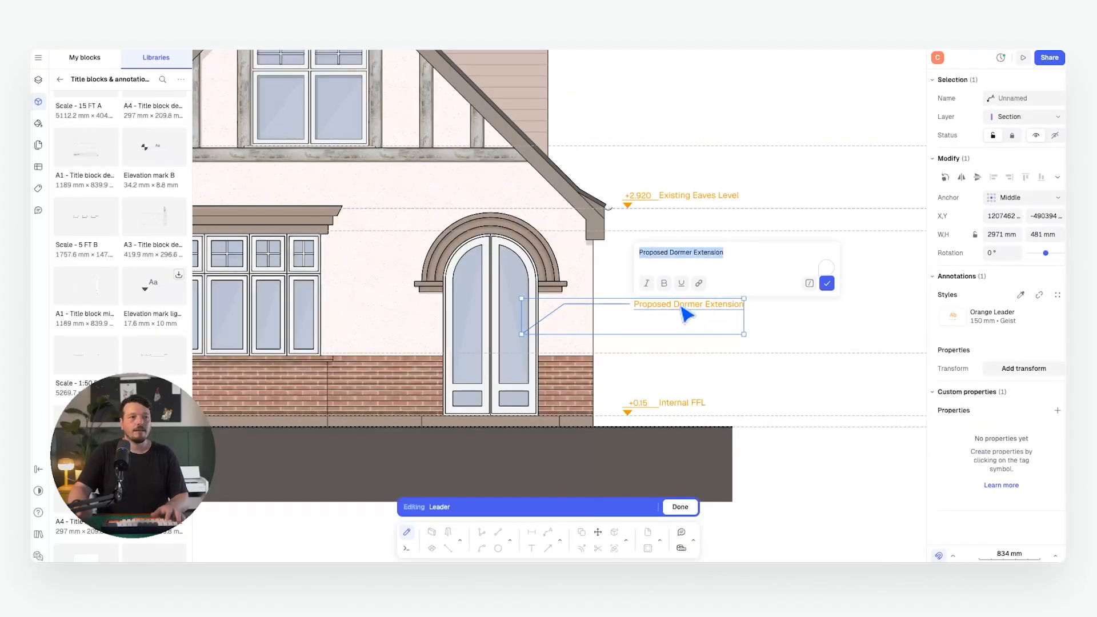
{"action": "type", "text": "Ex"}
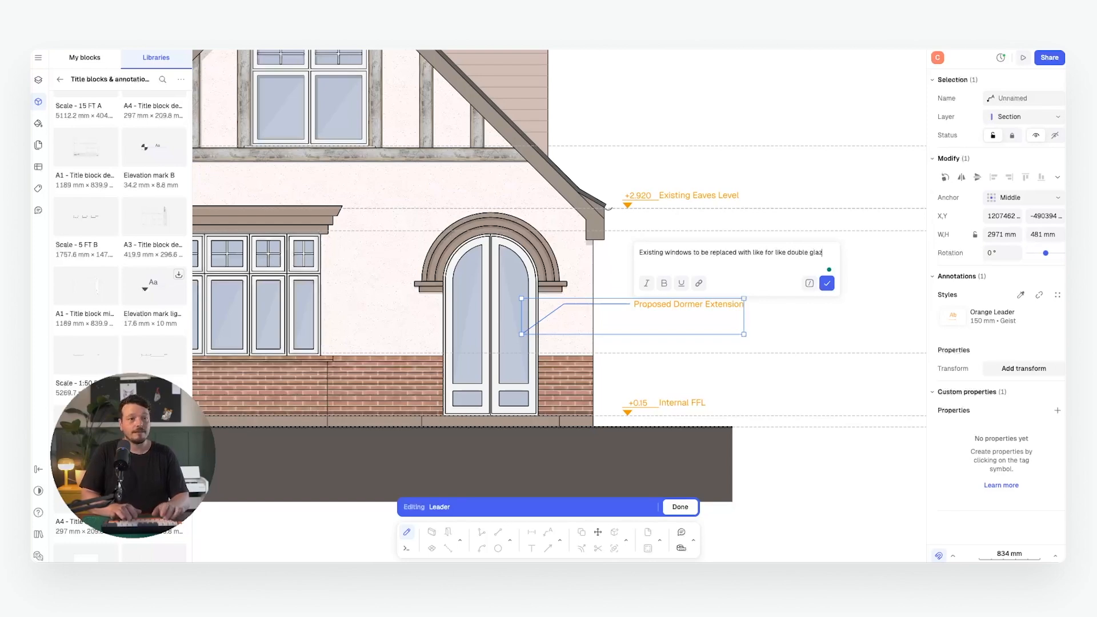
{"action": "type", "text": "nits"}
{"action": "key", "text": "BackSpace"}
{"action": "key", "text": "BackSpace"}
{"action": "key", "text": "BackSpace"}
{"action": "key", "text": "BackSpace"}
{"action": "type", "text": "un"}
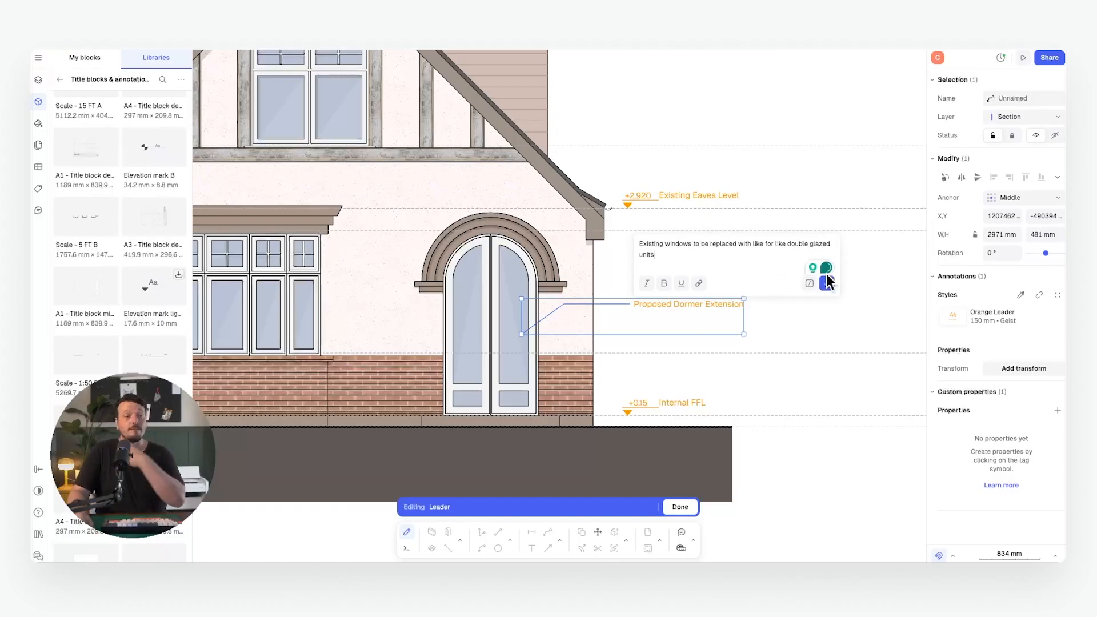
{"action": "left_click", "coordinate": [827, 283]}
{"action": "left_click", "coordinate": [886, 264]}
Review the front elevation's notes and compare the existing and proposed upper-floor plans above the sections
{"action": "scroll", "coordinate": [787, 262], "scroll_direction": "down", "scroll_amount": 2}
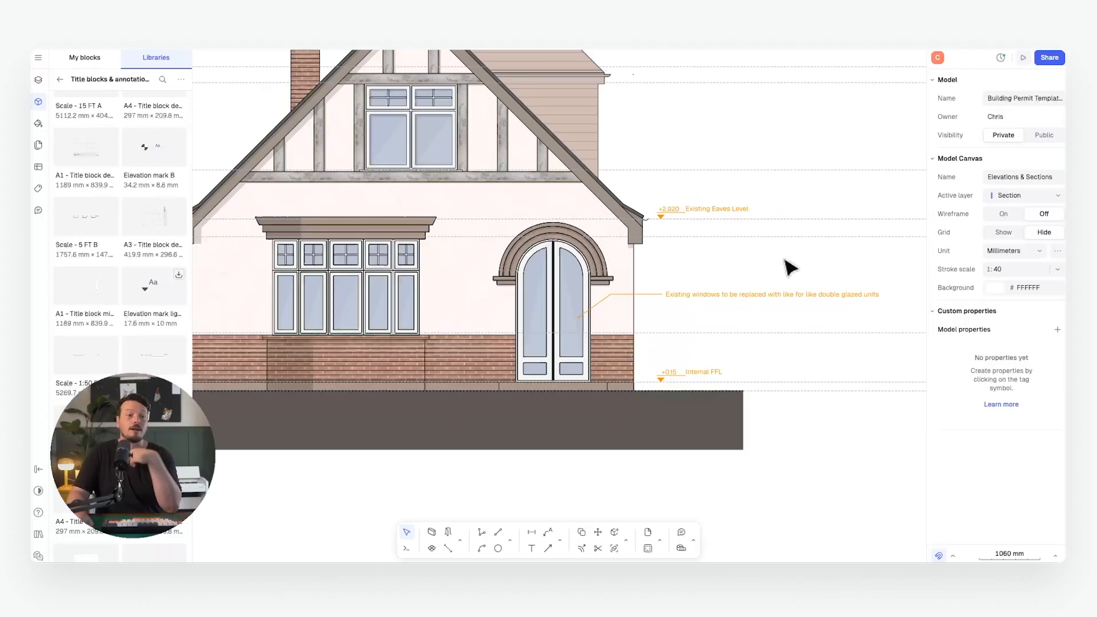
{"action": "scroll", "coordinate": [686, 240], "scroll_direction": "down", "scroll_amount": 5}
{"action": "scroll", "coordinate": [584, 187], "scroll_direction": "up", "scroll_amount": 5}
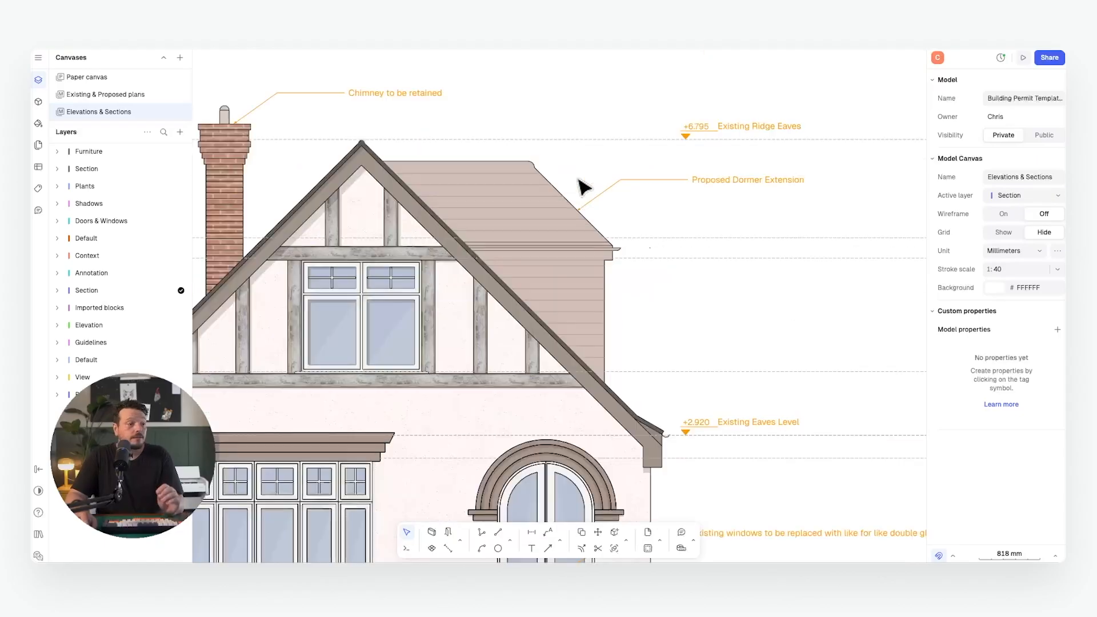
{"action": "scroll", "coordinate": [584, 187], "scroll_direction": "down", "scroll_amount": 1}
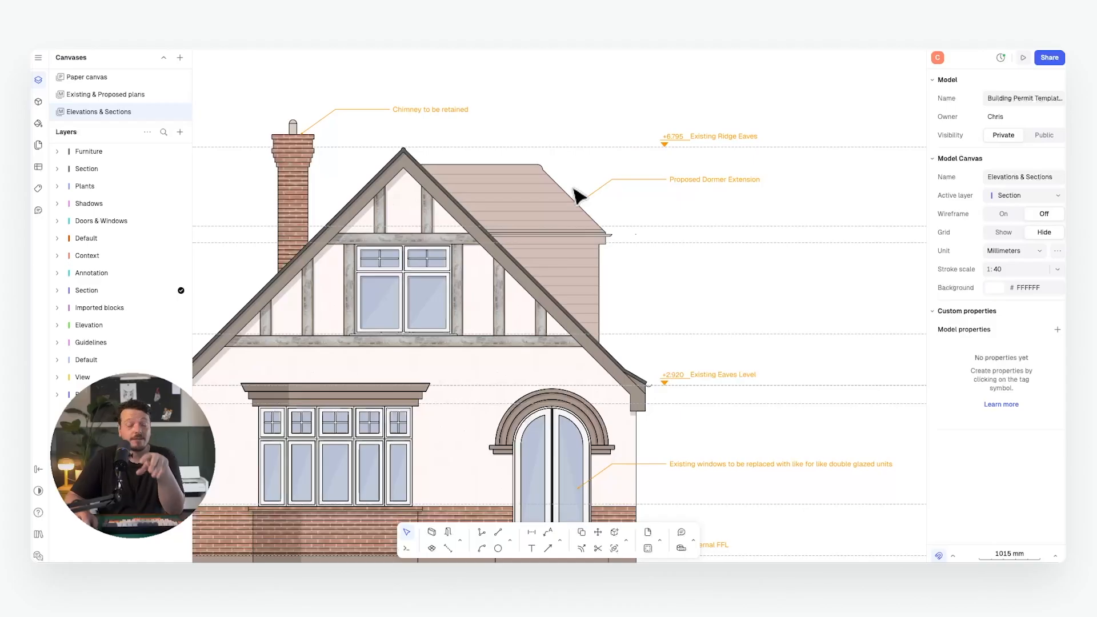
{"action": "scroll", "coordinate": [577, 194], "scroll_direction": "down", "scroll_amount": 5}
{"action": "scroll", "coordinate": [553, 252], "scroll_direction": "up", "scroll_amount": 5}
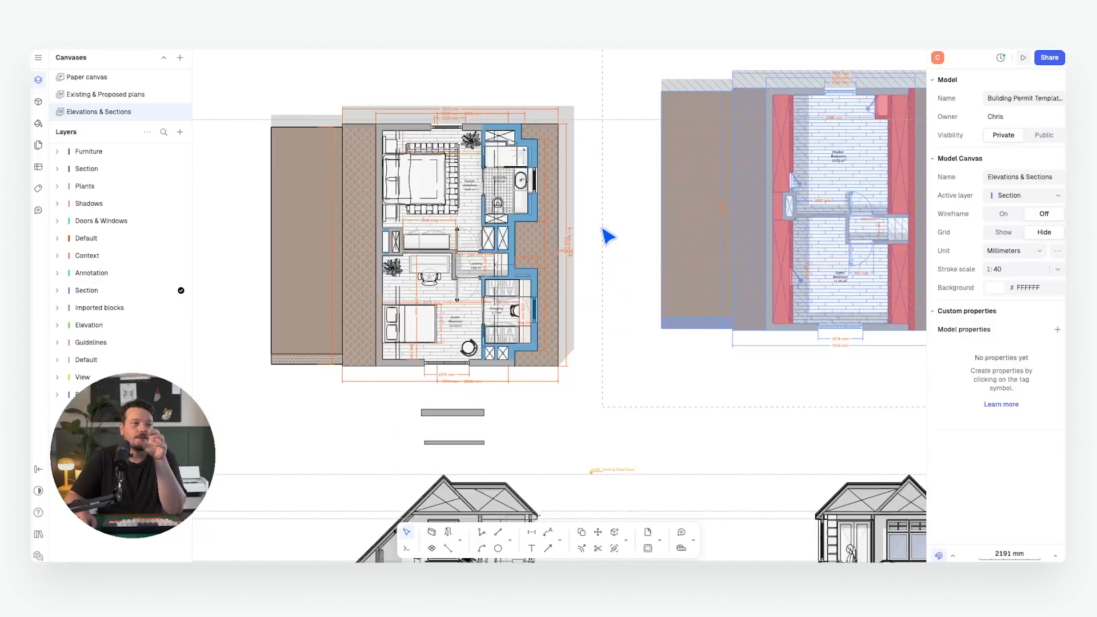
{"action": "scroll", "coordinate": [576, 237], "scroll_direction": "right", "scroll_amount": 2}
{"action": "left_click", "coordinate": [794, 231]}
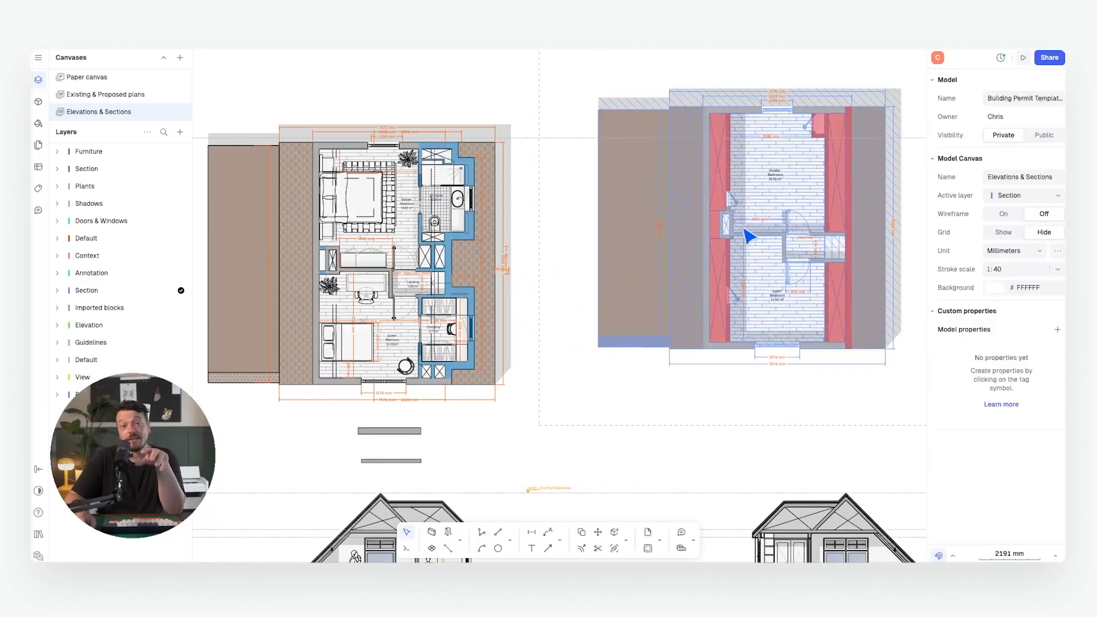
{"action": "left_click", "coordinate": [452, 233]}
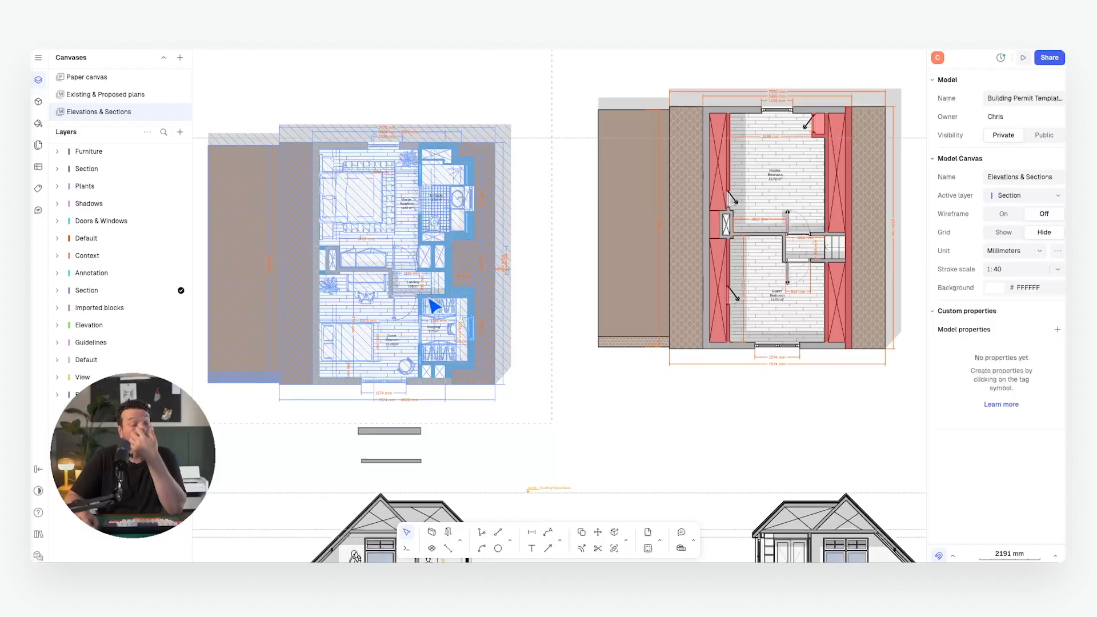
{"action": "scroll", "coordinate": [620, 103], "scroll_direction": "down", "scroll_amount": 5}
{"action": "scroll", "coordinate": [568, 171], "scroll_direction": "up", "scroll_amount": 6}
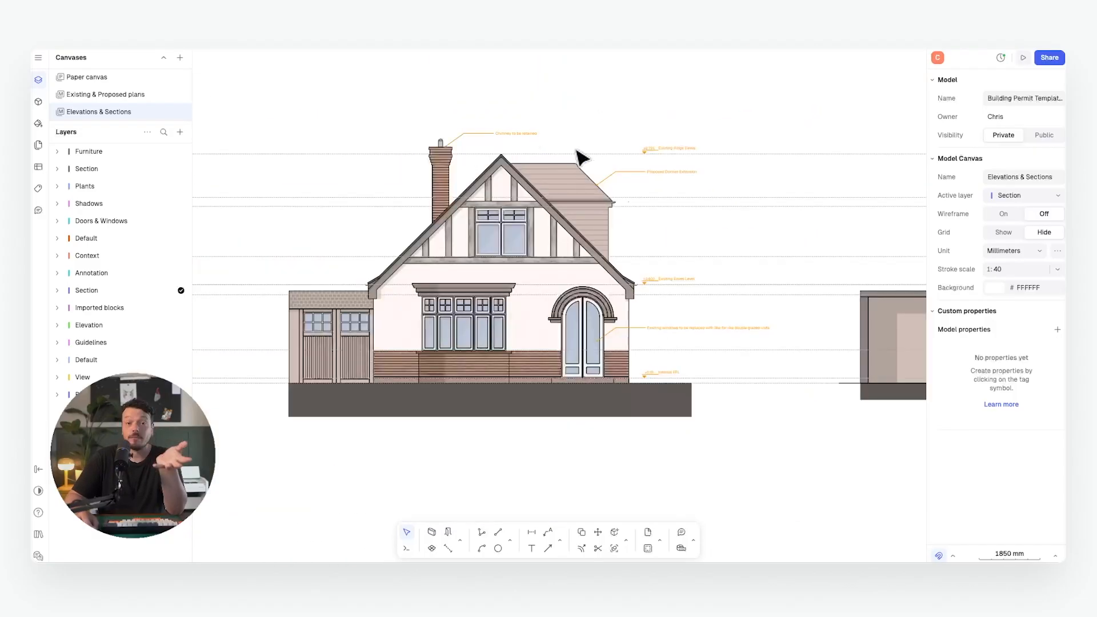
Trace the proposed front elevation's dormer from its ridge down the main roof slope, then up the side wall to the eaves
{"action": "scroll", "coordinate": [584, 153], "scroll_direction": "up", "scroll_amount": 5}
{"action": "scroll", "coordinate": [600, 206], "scroll_direction": "down", "scroll_amount": 1}
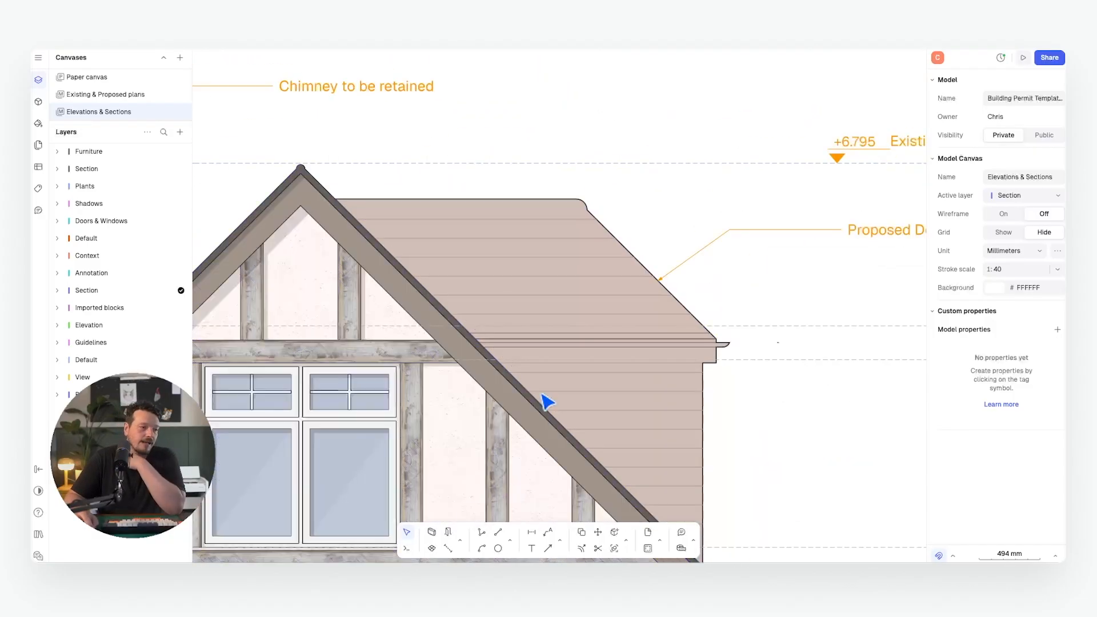
{"action": "left_click", "coordinate": [482, 532]}
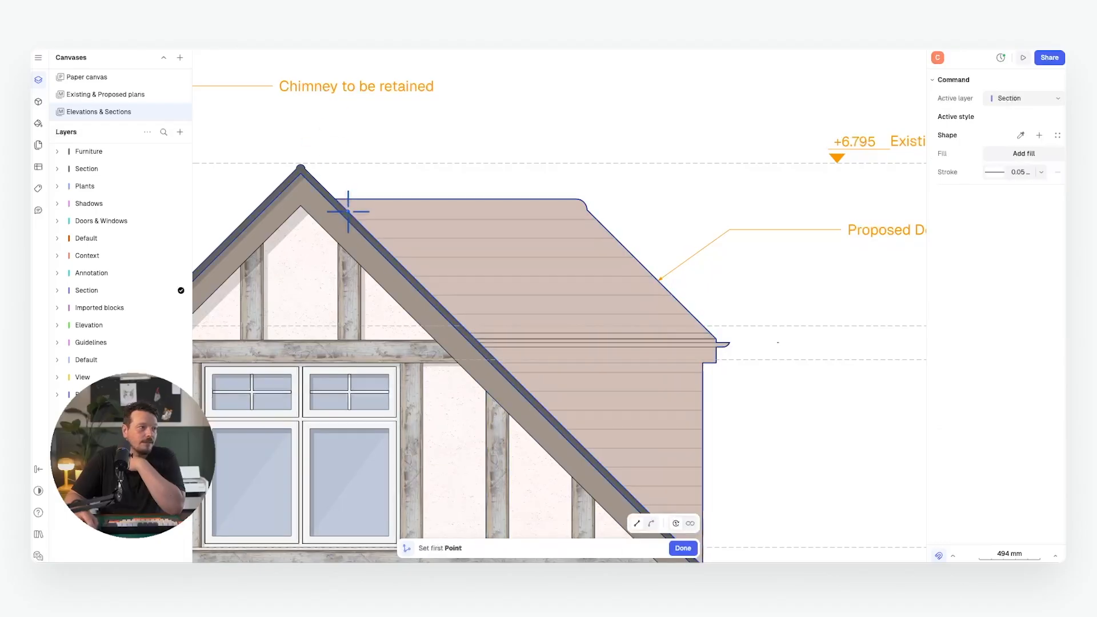
{"action": "left_click", "coordinate": [335, 200]}
{"action": "scroll", "coordinate": [446, 269], "scroll_direction": "down", "scroll_amount": 5}
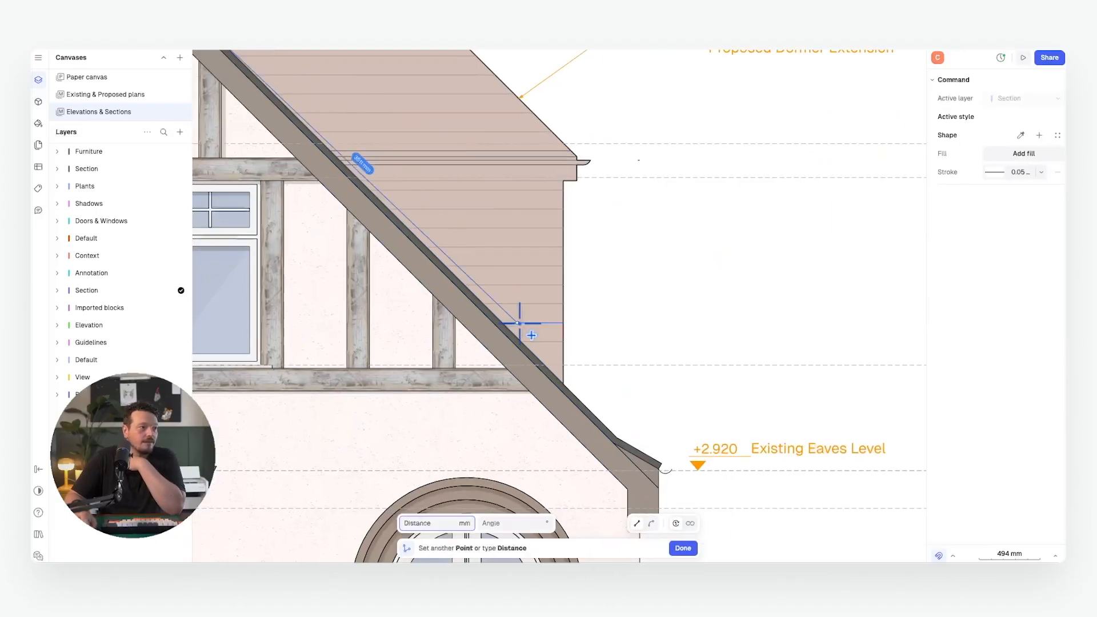
{"action": "left_click", "coordinate": [564, 385]}
{"action": "left_click", "coordinate": [563, 181]}
{"action": "left_click", "coordinate": [577, 182]}
{"action": "left_click", "coordinate": [577, 166]}
Continue the dormer outline around the gutter and up the roof slope to the rounded ridge end, and finish the path
{"action": "scroll", "coordinate": [577, 161], "scroll_direction": "up", "scroll_amount": 10}
{"action": "left_click", "coordinate": [654, 206]}
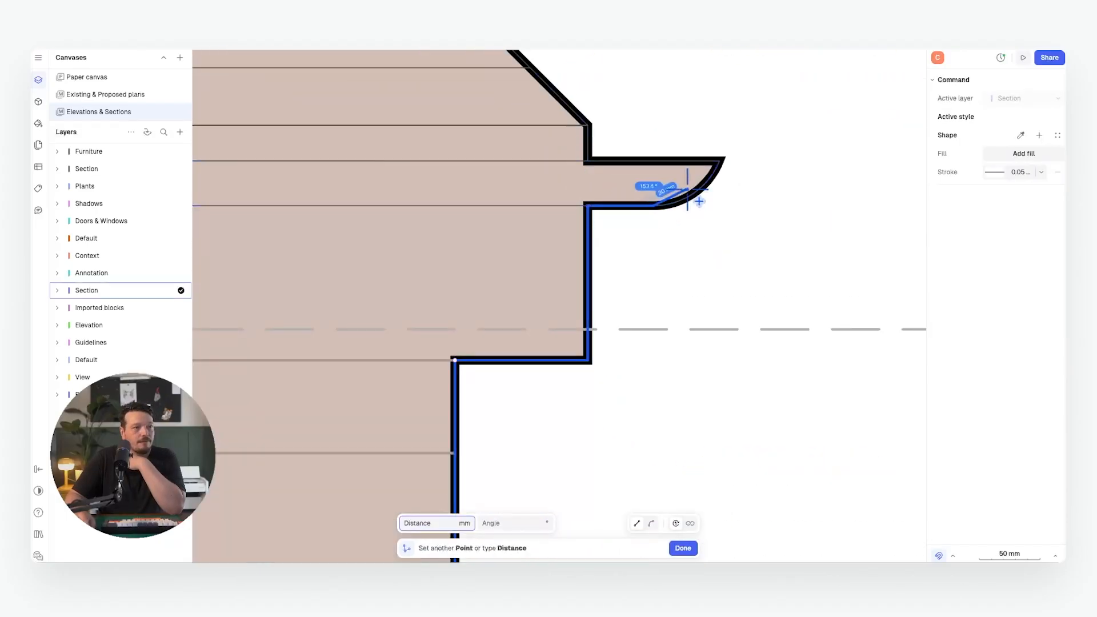
{"action": "left_click", "coordinate": [722, 162]}
{"action": "scroll", "coordinate": [643, 365], "scroll_direction": "down", "scroll_amount": 10}
{"action": "scroll", "coordinate": [484, 181], "scroll_direction": "up", "scroll_amount": 5}
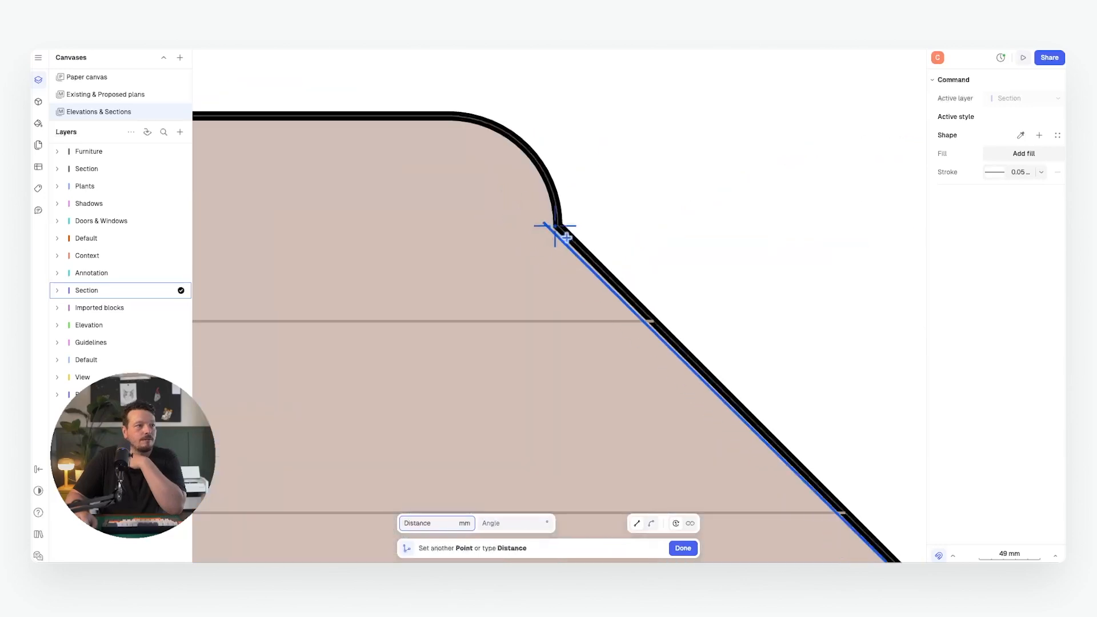
{"action": "left_click", "coordinate": [554, 203]}
{"action": "key", "text": "Return"}
Move the dormer outline onto the existing front elevation, using the main roof ridge of each elevation as the reference point
{"action": "scroll", "coordinate": [528, 154], "scroll_direction": "down", "scroll_amount": 10}
{"action": "key", "text": "m"}
{"action": "scroll", "coordinate": [491, 146], "scroll_direction": "up", "scroll_amount": 5}
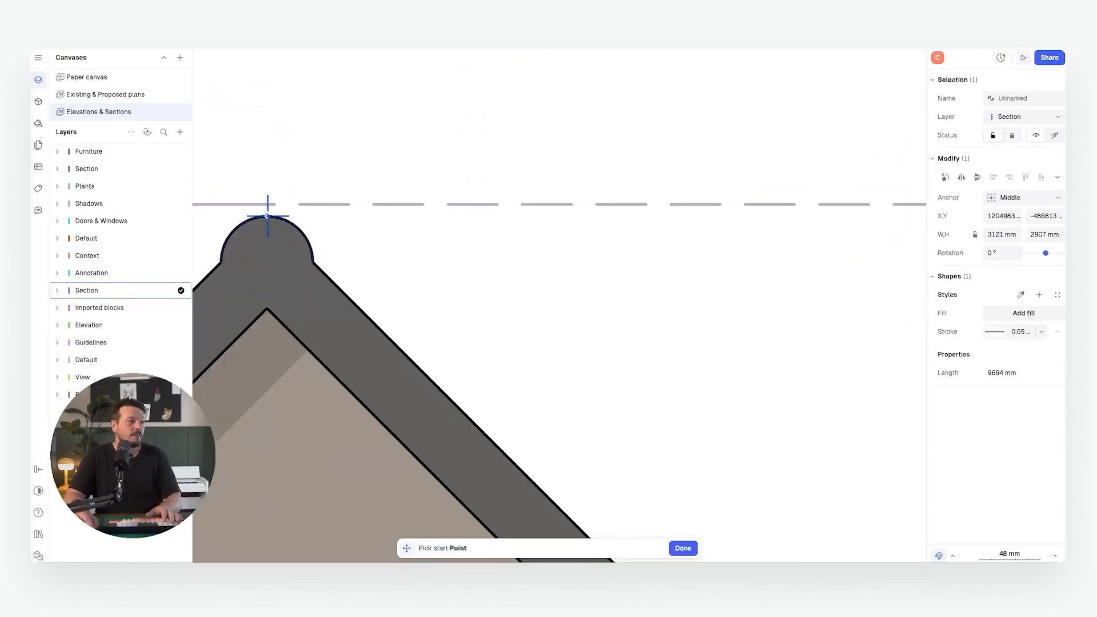
{"action": "left_click", "coordinate": [264, 203]}
{"action": "scroll", "coordinate": [264, 204], "scroll_direction": "down", "scroll_amount": 3}
{"action": "scroll", "coordinate": [360, 97], "scroll_direction": "down", "scroll_amount": 10}
{"action": "scroll", "coordinate": [477, 232], "scroll_direction": "up", "scroll_amount": 10}
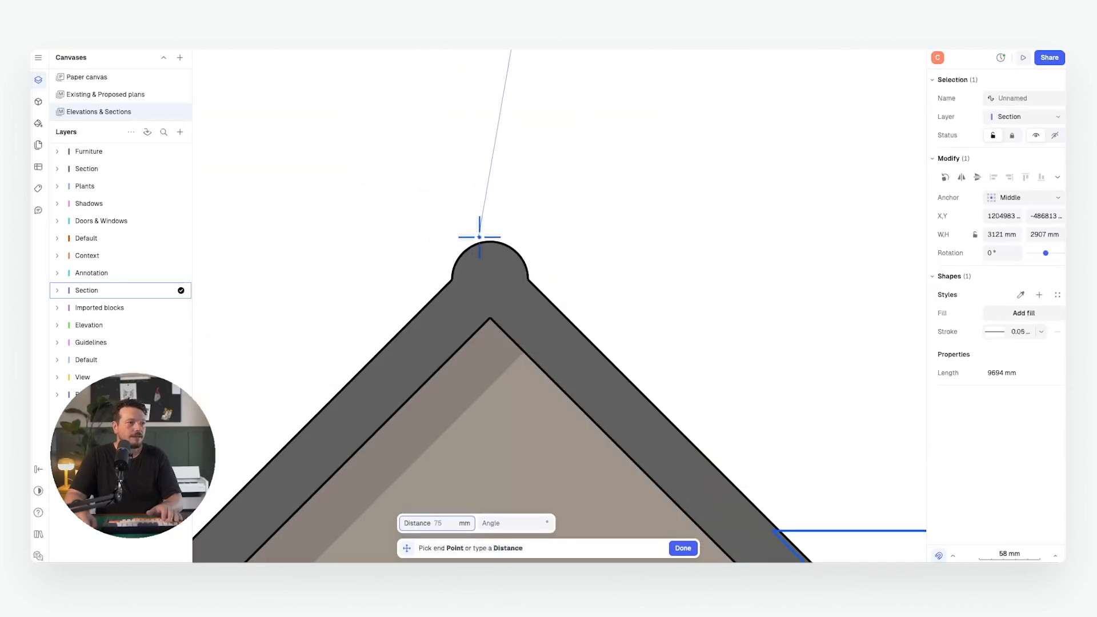
{"action": "left_click", "coordinate": [492, 240]}
{"action": "scroll", "coordinate": [491, 240], "scroll_direction": "down", "scroll_amount": 10}
Change the dormer outline's stroke to white from the recent colours
{"action": "left_click", "coordinate": [998, 331]}
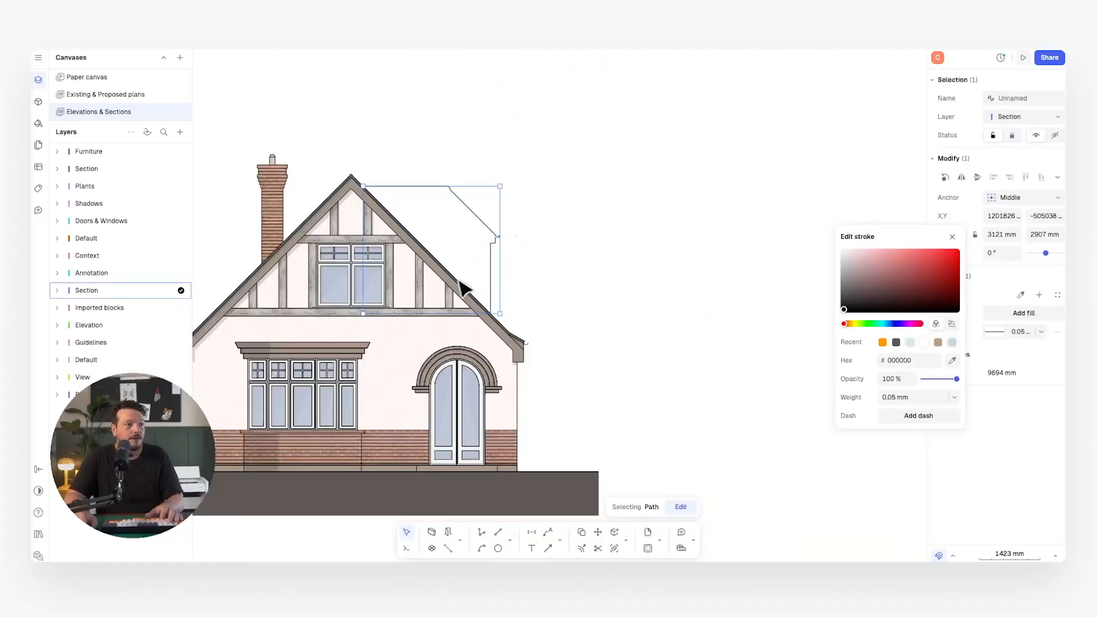
{"action": "left_click", "coordinate": [924, 342]}
{"action": "key", "text": "Escape"}
{"action": "left_click", "coordinate": [482, 221]}
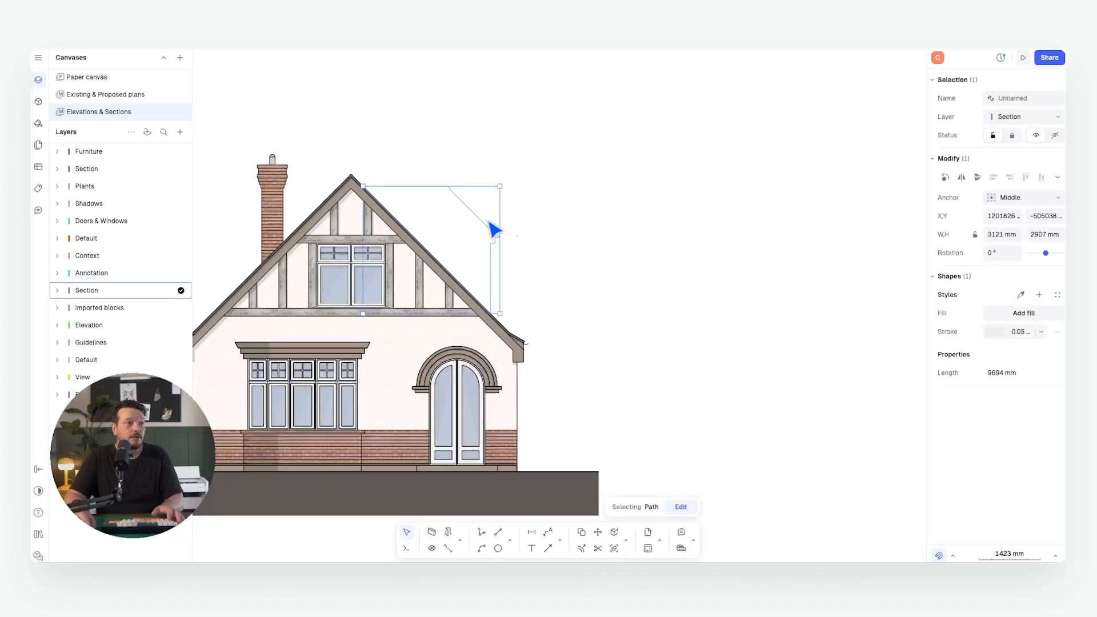
Apply the blue fill style sampled from the upper-floor plan to the dormer outline on the existing front elevation
{"action": "left_click", "coordinate": [1020, 295]}
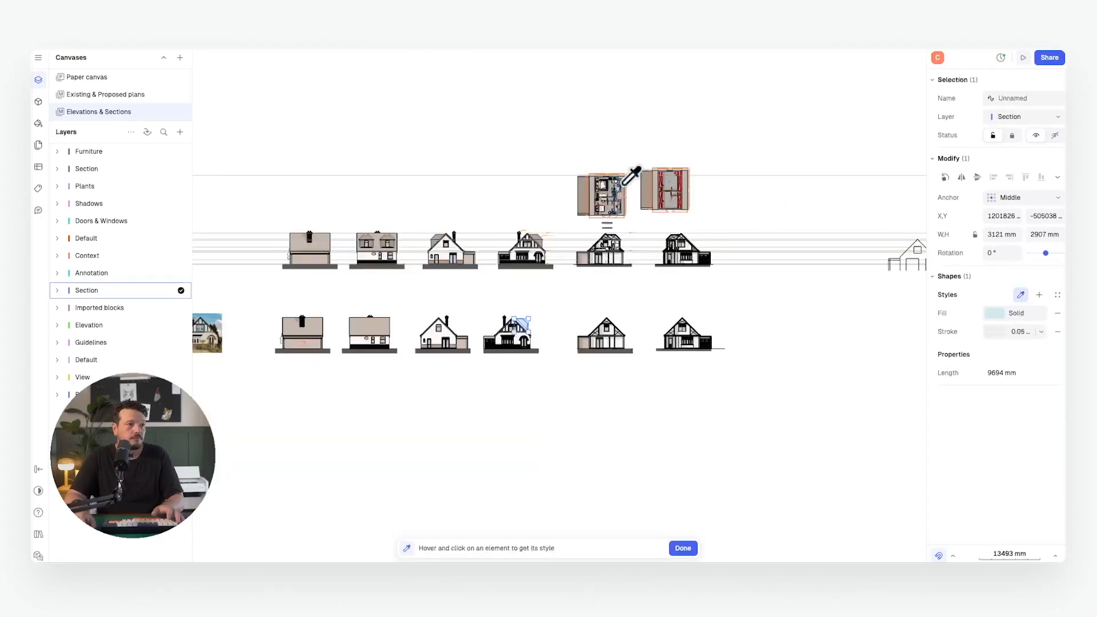
{"action": "scroll", "coordinate": [628, 184], "scroll_direction": "up", "scroll_amount": 5}
{"action": "left_click", "coordinate": [591, 197]}
{"action": "scroll", "coordinate": [595, 215], "scroll_direction": "down", "scroll_amount": 5}
{"action": "scroll", "coordinate": [482, 343], "scroll_direction": "up", "scroll_amount": 4}
{"action": "middle_click_drag", "start_coordinate": [409, 413], "coordinate": [548, 240]}
{"action": "left_click", "coordinate": [578, 235]}
{"action": "scroll", "coordinate": [470, 298], "scroll_direction": "up", "scroll_amount": 4}
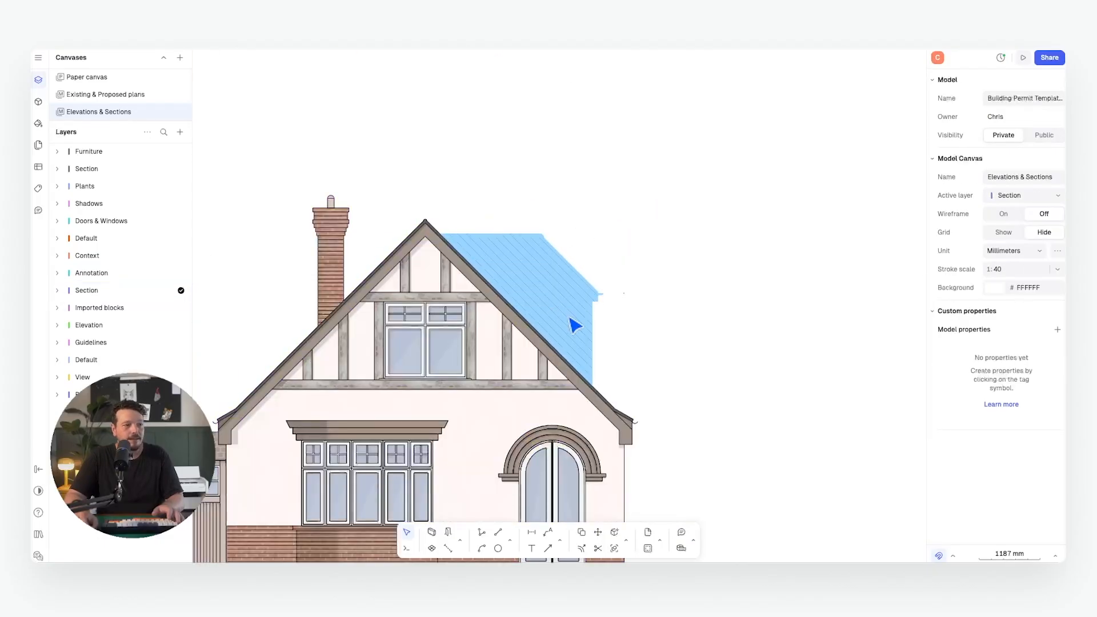
Examine the blue dormer area on the existing front elevation and compare the existing and proposed sections' levels and notes
{"action": "scroll", "coordinate": [563, 318], "scroll_direction": "up", "scroll_amount": 3}
{"action": "scroll", "coordinate": [514, 259], "scroll_direction": "down", "scroll_amount": 5}
{"action": "scroll", "coordinate": [514, 258], "scroll_direction": "up", "scroll_amount": 5}
{"action": "left_click", "coordinate": [564, 372]}
{"action": "key", "text": "Escape"}
{"action": "scroll", "coordinate": [548, 343], "scroll_direction": "down", "scroll_amount": 3}
{"action": "scroll", "coordinate": [548, 274], "scroll_direction": "up", "scroll_amount": 4}
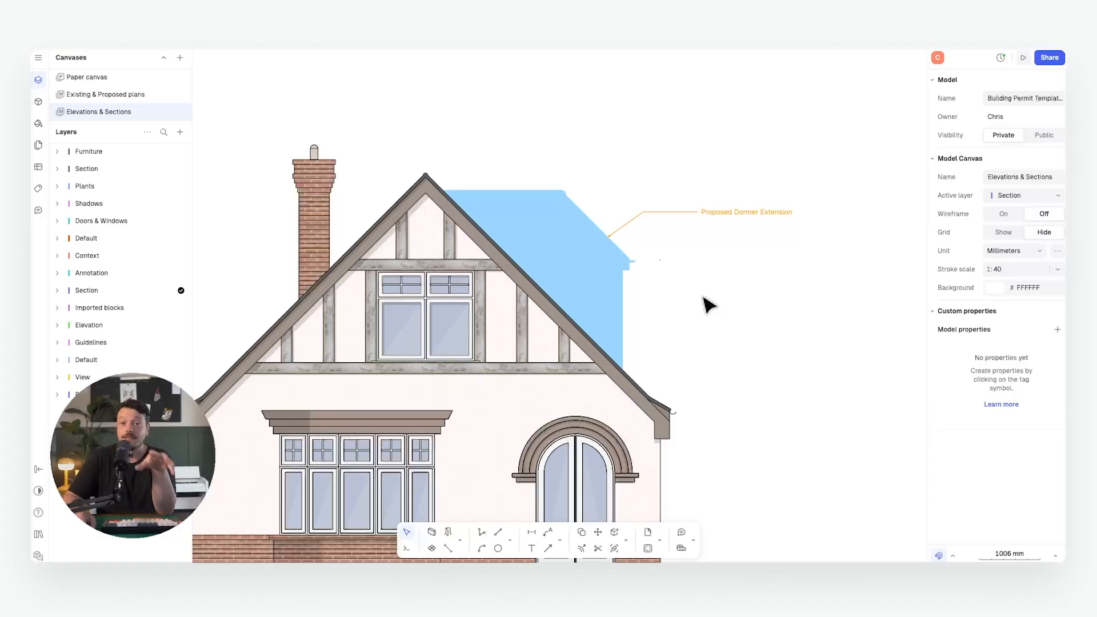
{"action": "scroll", "coordinate": [708, 305], "scroll_direction": "down", "scroll_amount": 5}
{"action": "scroll", "coordinate": [705, 308], "scroll_direction": "right", "scroll_amount": 2}
{"action": "scroll", "coordinate": [620, 323], "scroll_direction": "up", "scroll_amount": 3}
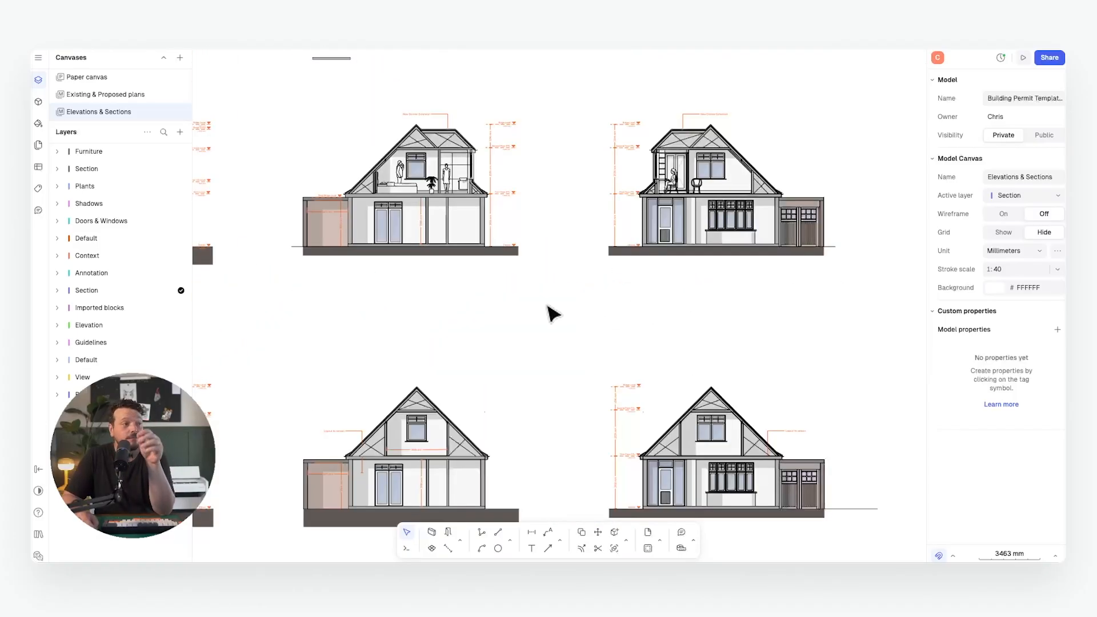
{"action": "scroll", "coordinate": [564, 286], "scroll_direction": "left", "scroll_amount": 5}
{"action": "scroll", "coordinate": [564, 286], "scroll_direction": "down", "scroll_amount": 1}
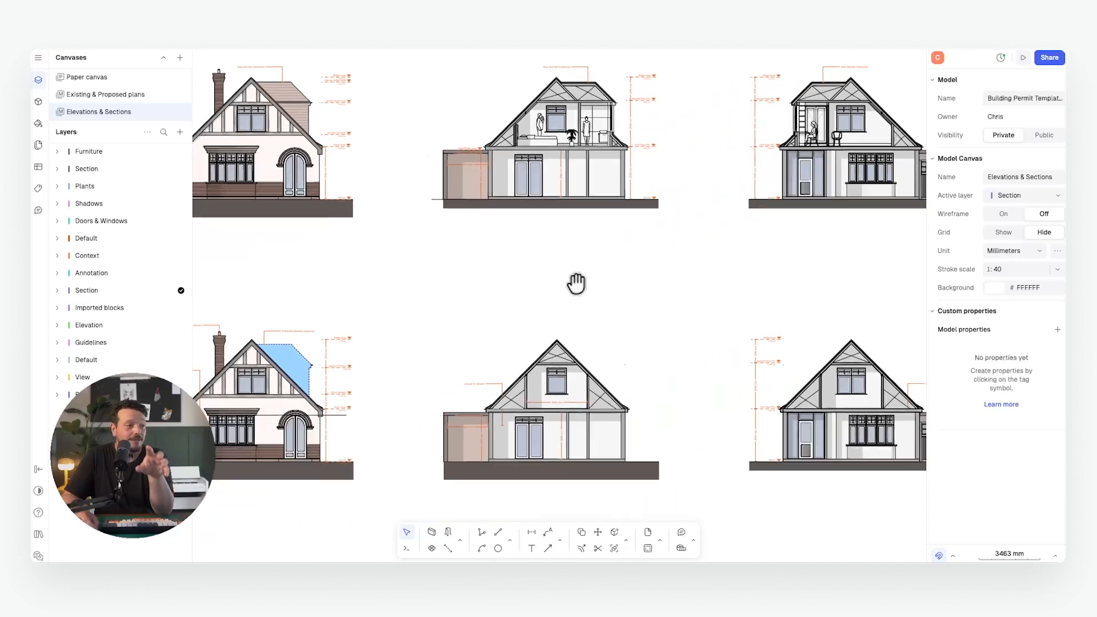
{"action": "scroll", "coordinate": [498, 341], "scroll_direction": "left", "scroll_amount": 5}
{"action": "scroll", "coordinate": [595, 326], "scroll_direction": "down", "scroll_amount": 1}
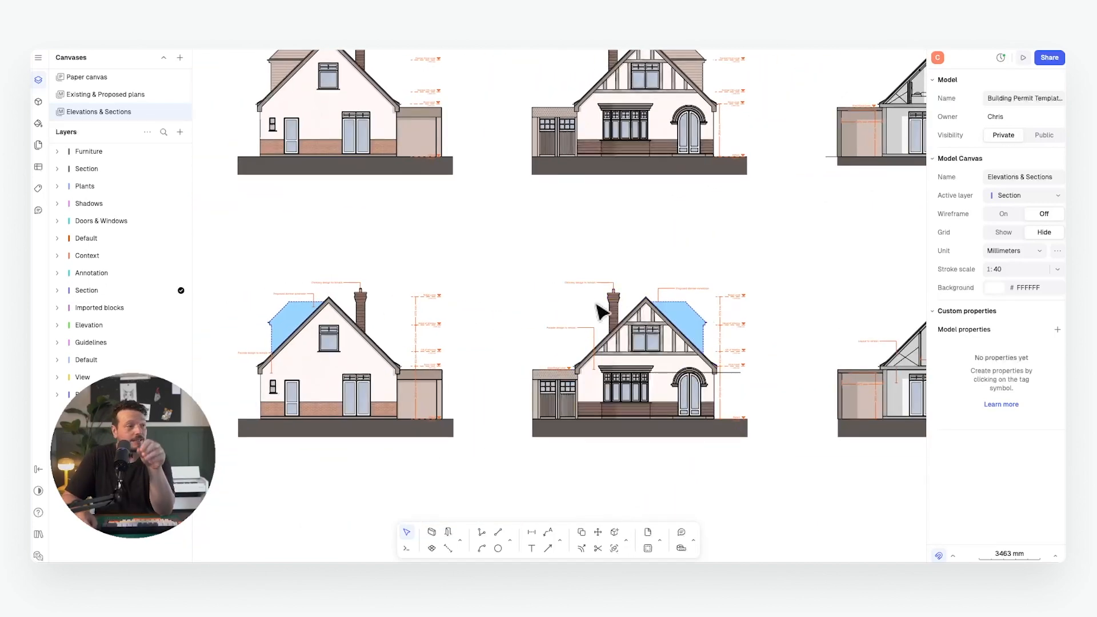
Review the dormers, level marks and leader notes on the dormer-side, rear and front elevations, ending at the sections
{"action": "mouse_move", "coordinate": [515, 291]}
{"action": "middle_mouse_down"}
{"action": "mouse_move", "coordinate": [554, 322]}
{"action": "mouse_move", "coordinate": [705, 356]}
{"action": "middle_mouse_up"}
{"action": "middle_click_drag", "start_coordinate": [412, 255], "coordinate": [611, 269]}
{"action": "scroll", "coordinate": [514, 127], "scroll_direction": "up", "scroll_amount": 6}
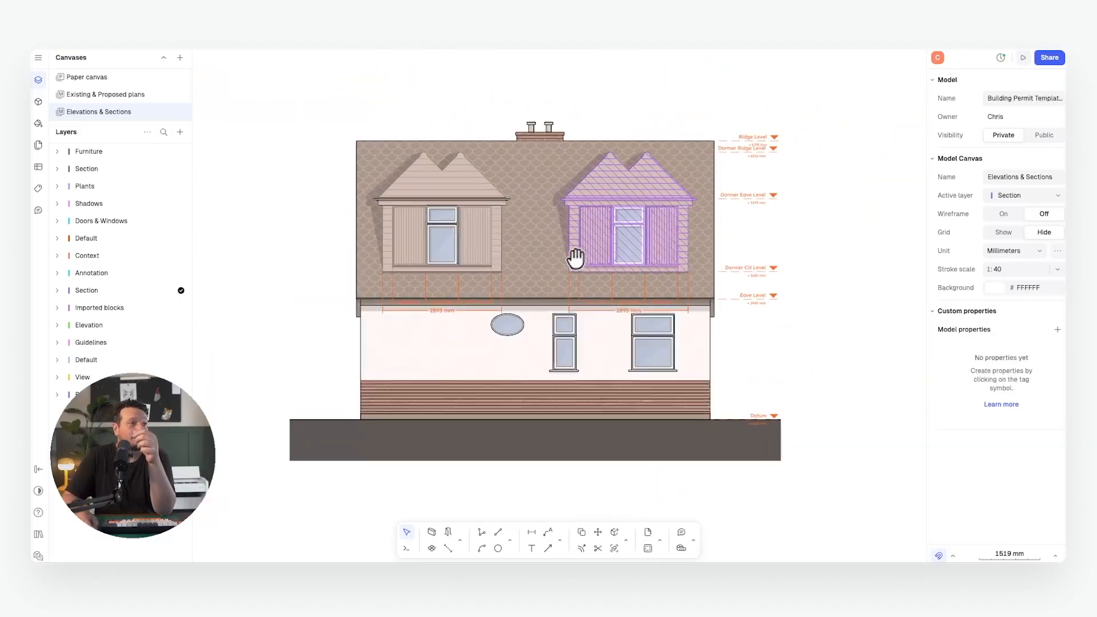
{"action": "scroll", "coordinate": [510, 253], "scroll_direction": "down", "scroll_amount": 8}
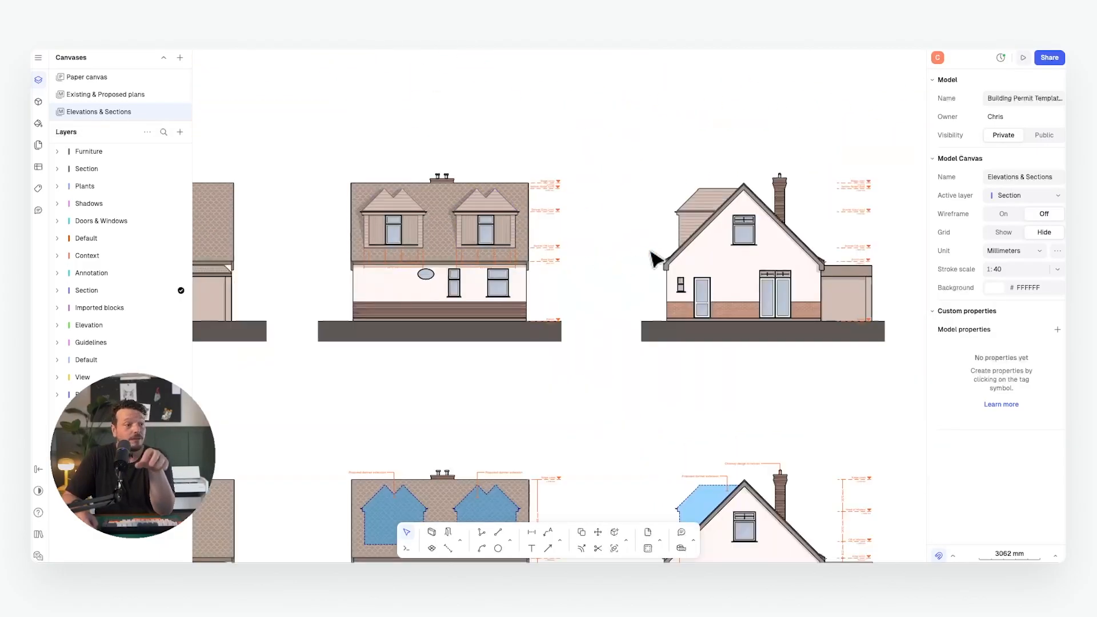
{"action": "scroll", "coordinate": [644, 255], "scroll_direction": "up", "scroll_amount": 8}
{"action": "scroll", "coordinate": [624, 228], "scroll_direction": "right", "scroll_amount": 2}
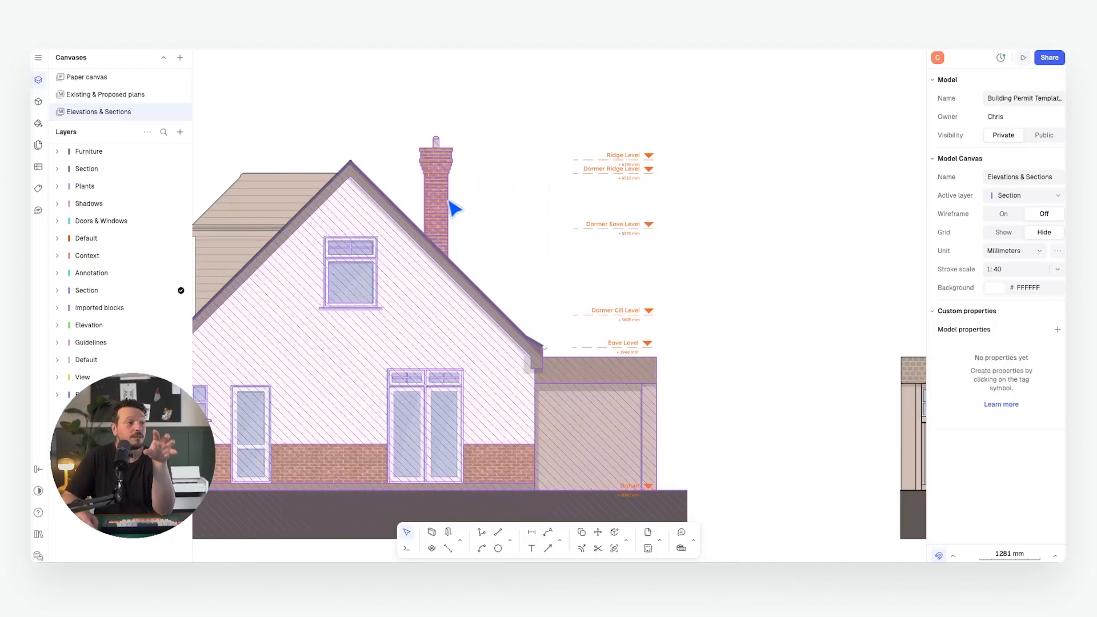
{"action": "scroll", "coordinate": [454, 209], "scroll_direction": "down", "scroll_amount": 6}
{"action": "scroll", "coordinate": [465, 200], "scroll_direction": "up", "scroll_amount": 2}
{"action": "scroll", "coordinate": [600, 233], "scroll_direction": "down", "scroll_amount": 3}
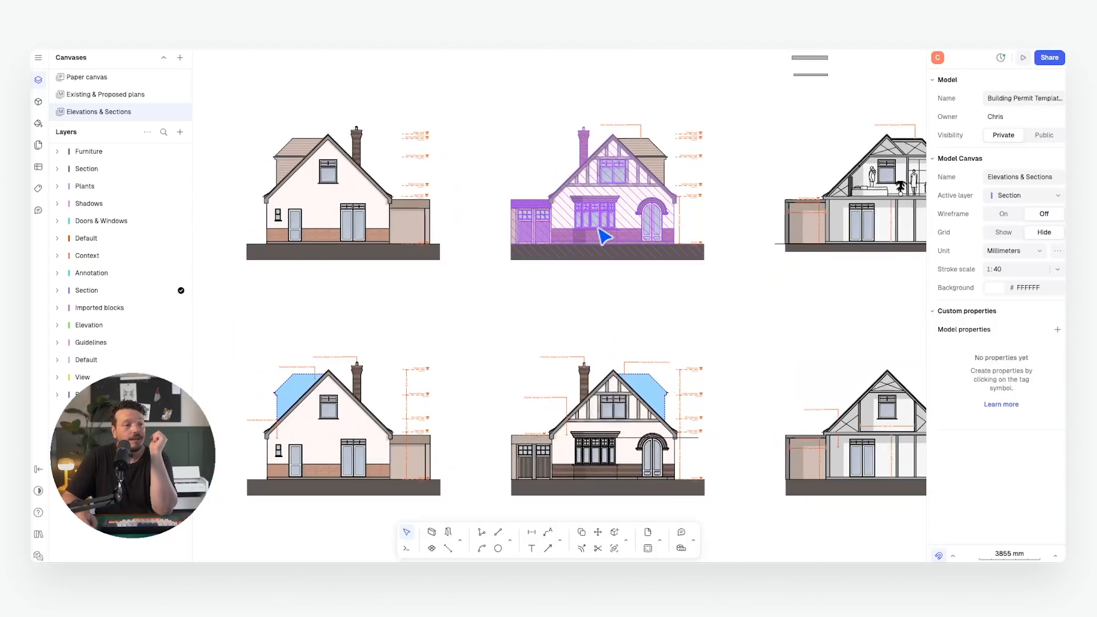
{"action": "scroll", "coordinate": [416, 206], "scroll_direction": "right", "scroll_amount": 5}
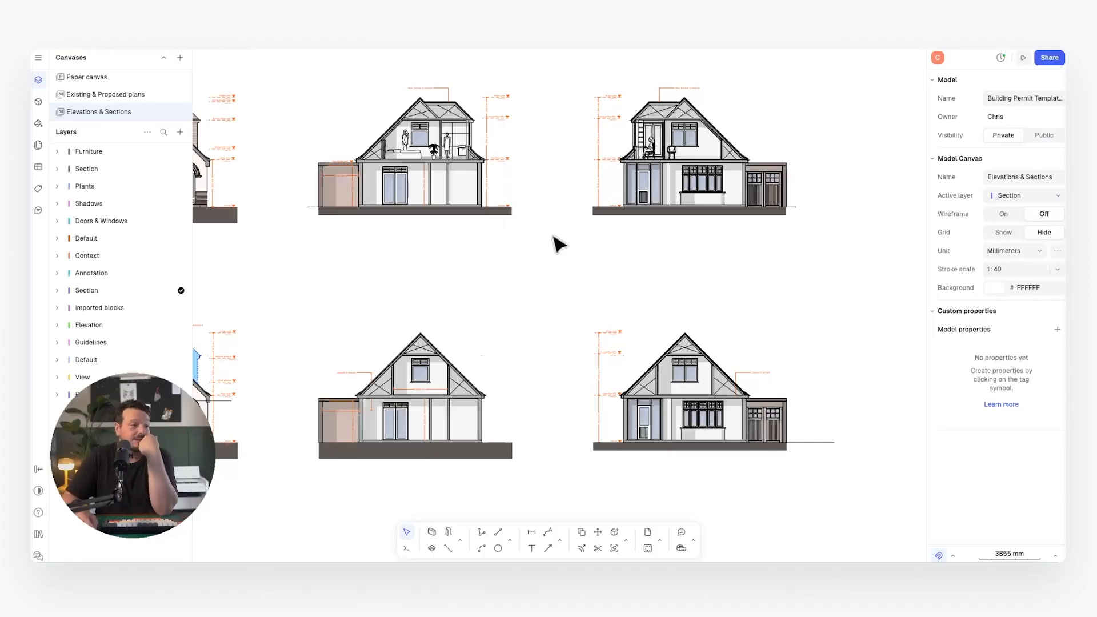
{"action": "scroll", "coordinate": [336, 166], "scroll_direction": "up", "scroll_amount": 2}
{"action": "scroll", "coordinate": [336, 166], "scroll_direction": "right", "scroll_amount": 1}
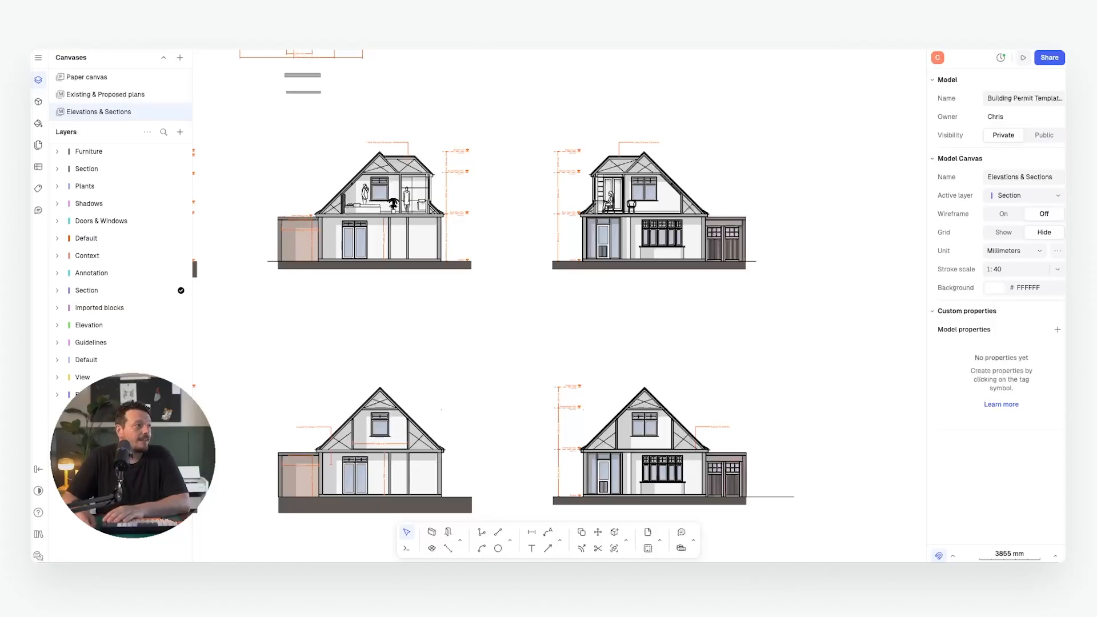
Switch to the Existing & Proposed plans canvas and bring up the ground-floor plan
{"action": "left_click", "coordinate": [81, 93]}
{"action": "scroll", "coordinate": [448, 225], "scroll_direction": "up", "scroll_amount": 5}
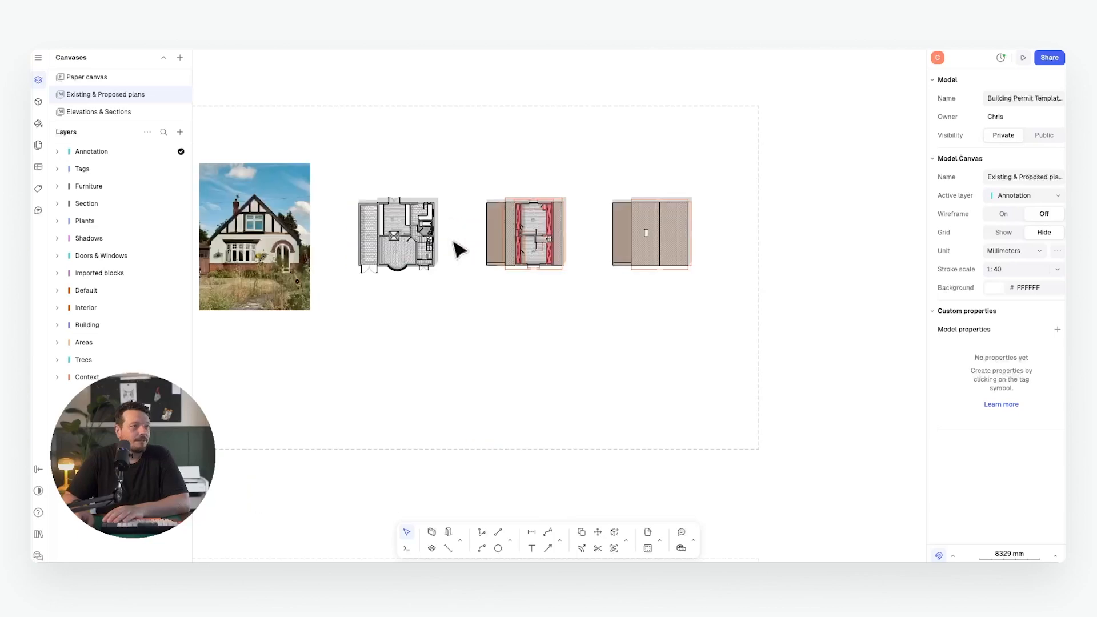
{"action": "scroll", "coordinate": [445, 245], "scroll_direction": "down", "scroll_amount": 6}
{"action": "scroll", "coordinate": [526, 299], "scroll_direction": "up", "scroll_amount": 2}
{"action": "scroll", "coordinate": [479, 315], "scroll_direction": "up", "scroll_amount": 5}
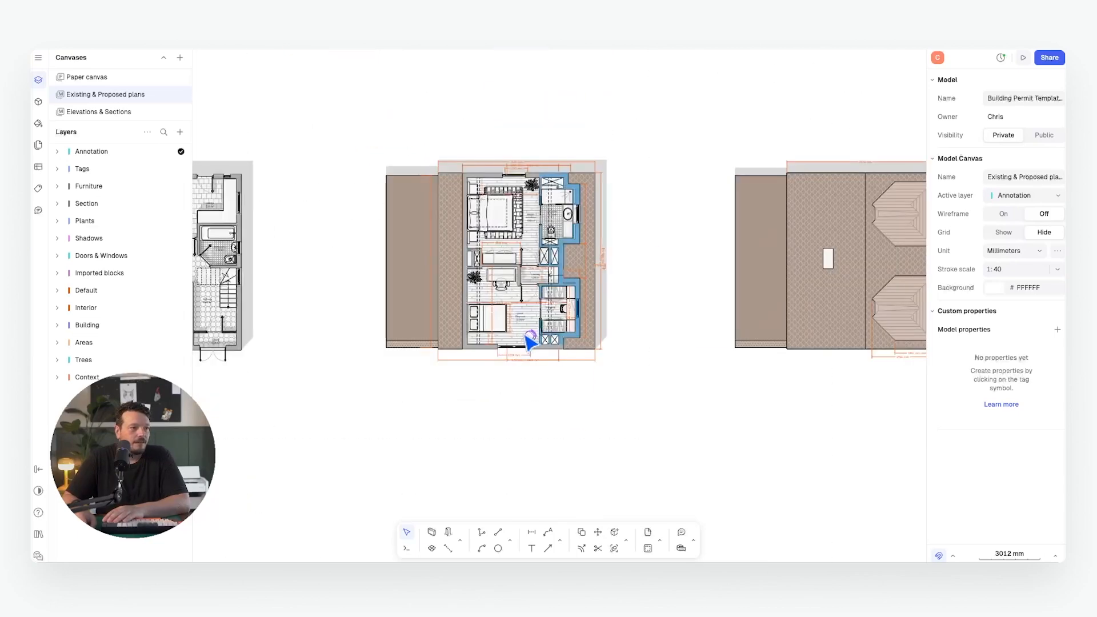
{"action": "scroll", "coordinate": [414, 228], "scroll_direction": "down", "scroll_amount": 2}
{"action": "scroll", "coordinate": [463, 234], "scroll_direction": "up", "scroll_amount": 1}
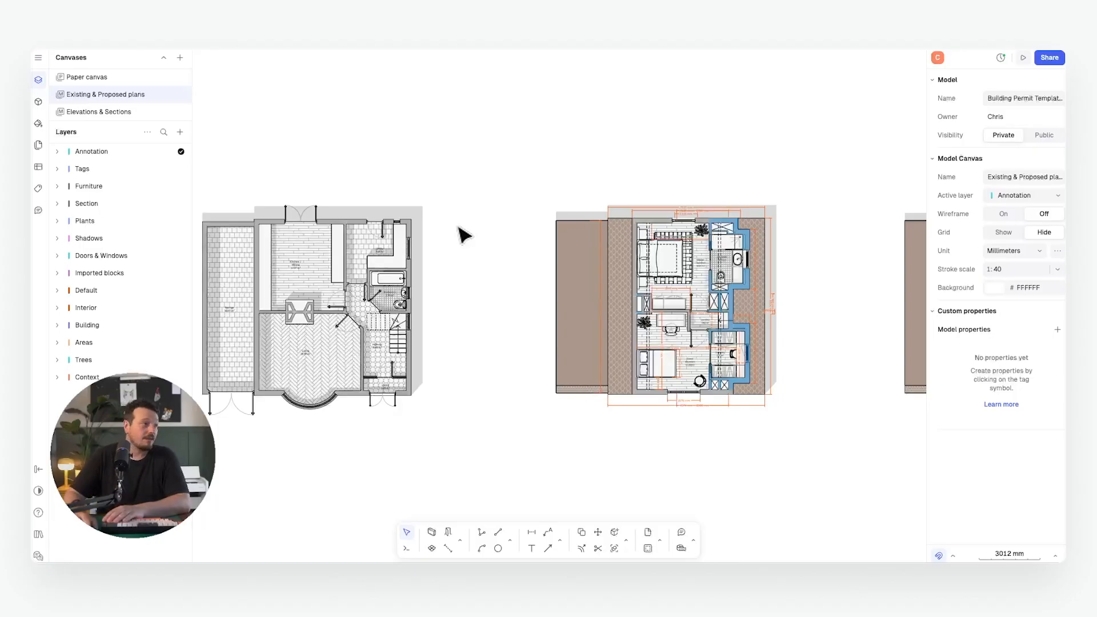
Place the library's Elevation mark down block above the ground-floor plan and a flipped copy of it below the plan
{"action": "left_click", "coordinate": [35, 103]}
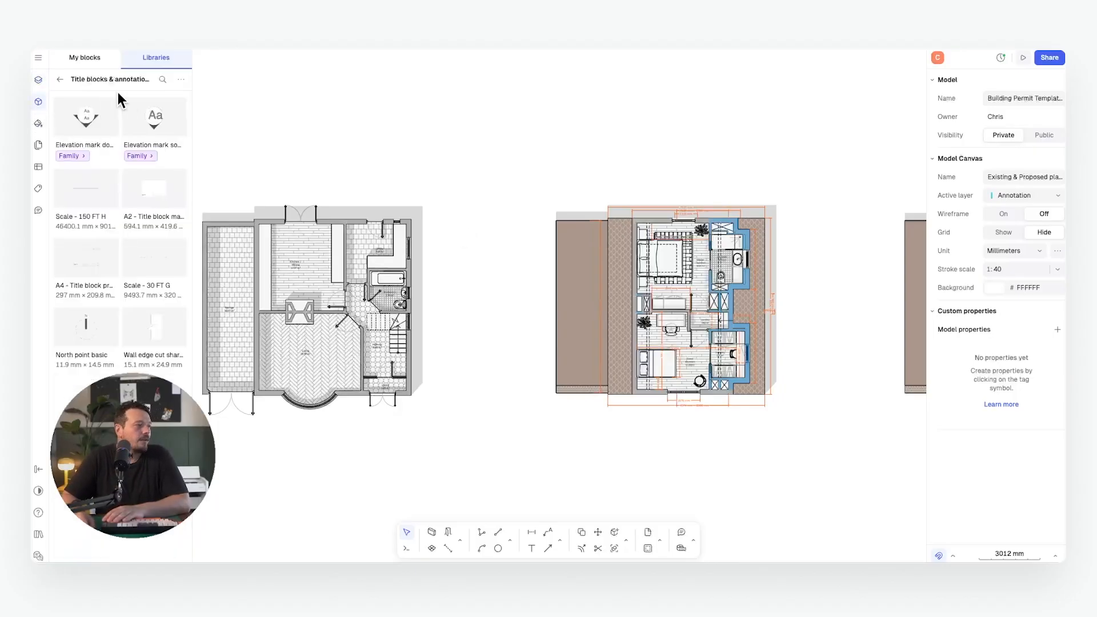
{"action": "left_click_drag", "start_coordinate": [87, 128], "coordinate": [433, 217]}
{"action": "left_click_drag", "start_coordinate": [365, 149], "coordinate": [629, 404]}
{"action": "scroll", "coordinate": [270, 137], "scroll_direction": "up", "scroll_amount": 5}
{"action": "left_click", "coordinate": [675, 342]}
{"action": "scroll", "coordinate": [636, 240], "scroll_direction": "down", "scroll_amount": 10}
{"action": "left_click", "coordinate": [627, 241]}
{"action": "left_click_drag", "start_coordinate": [634, 246], "coordinate": [523, 268]}
Copy the two elevation marks, rotate the pair 90° and centre them on the left and right sides of the ground-floor plan
{"action": "left_click", "coordinate": [795, 273]}
{"action": "left_click", "coordinate": [677, 278]}
{"action": "scroll", "coordinate": [438, 235], "scroll_direction": "down", "scroll_amount": 2}
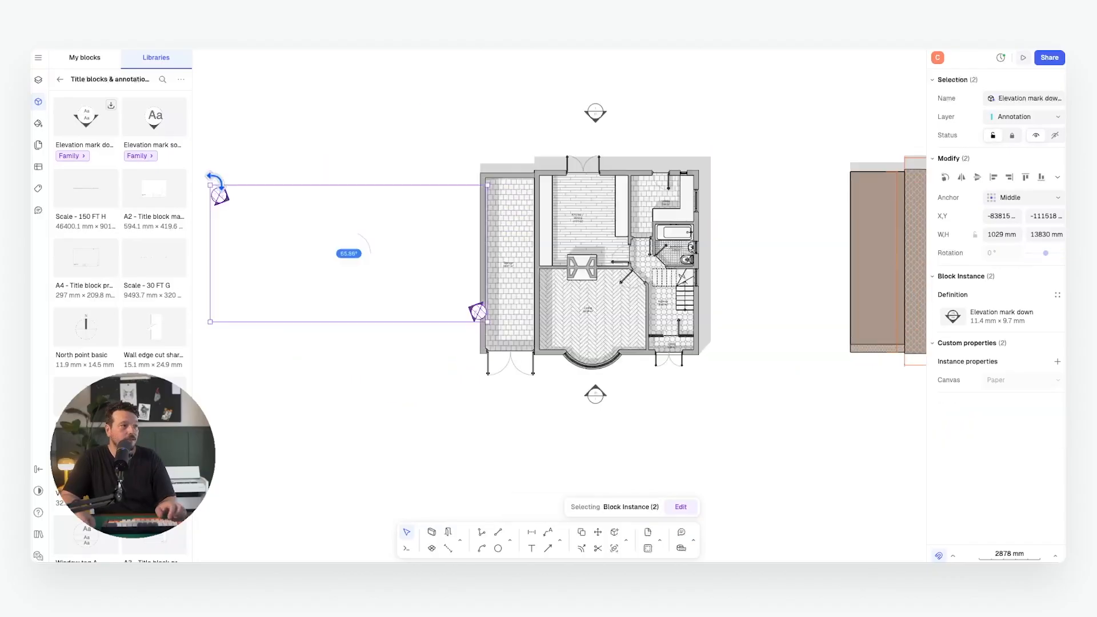
{"action": "left_click_drag", "start_coordinate": [203, 175], "coordinate": [196, 244]}
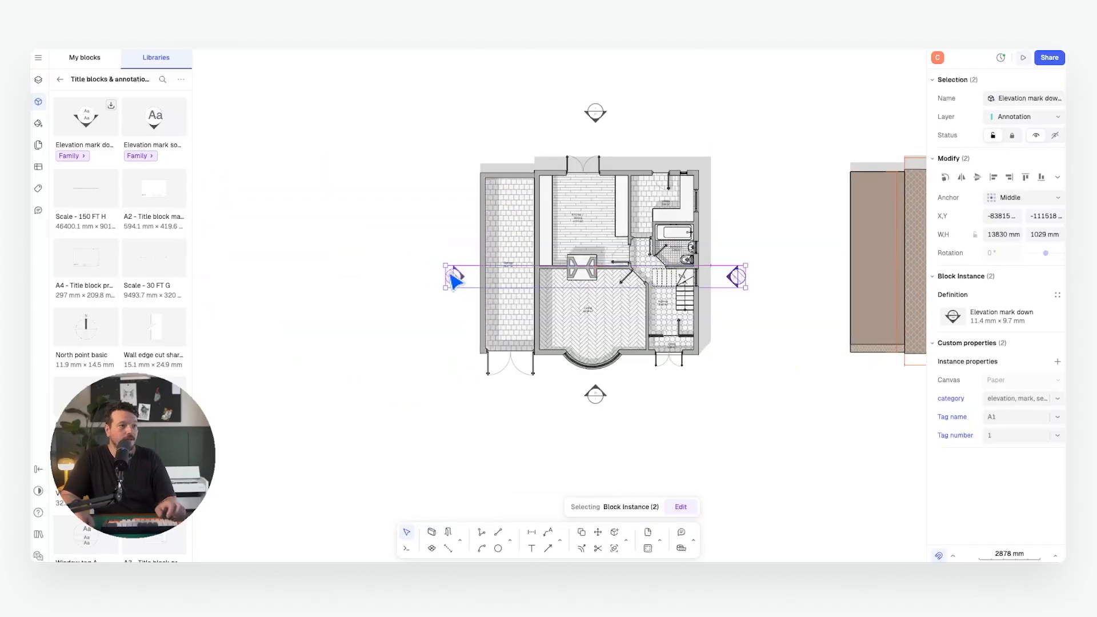
{"action": "left_click_drag", "start_coordinate": [453, 276], "coordinate": [436, 262]}
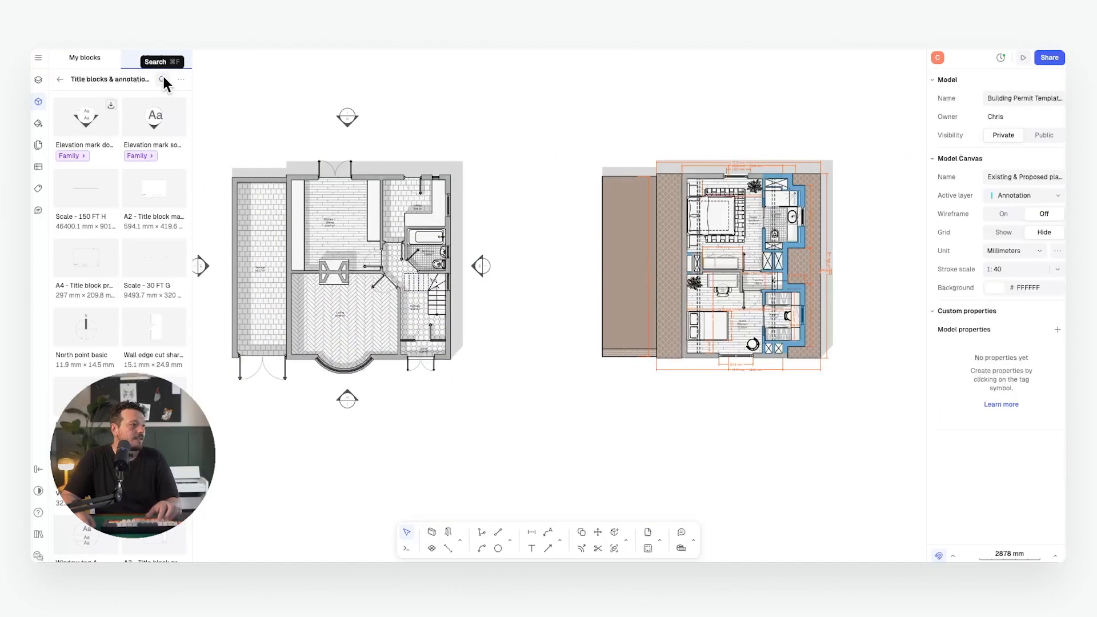
Search the block library for "section" and place Section arrow with round R beside the ground-floor plan's right wall at utility room level
{"action": "left_click", "coordinate": [163, 78]}
{"action": "type", "text": "sectio"}
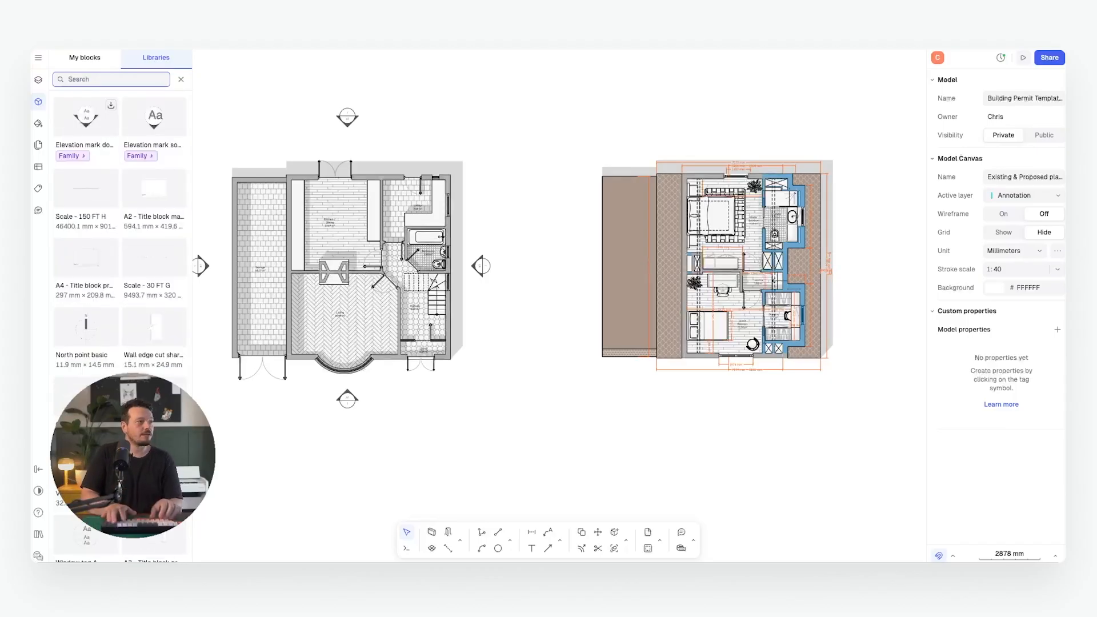
{"action": "type", "text": "n"}
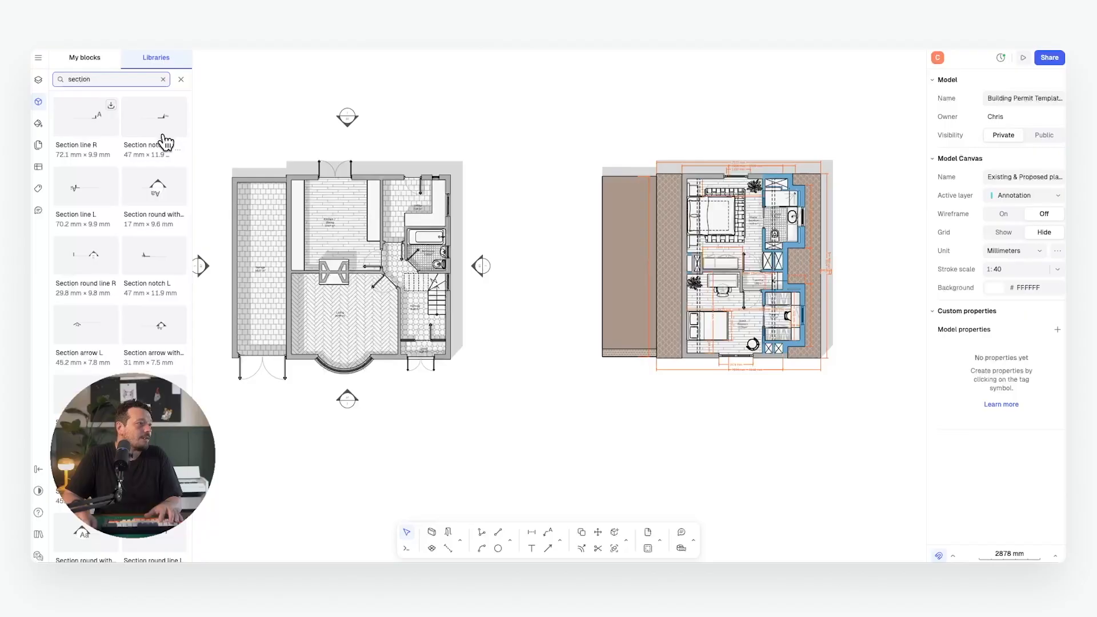
{"action": "left_click", "coordinate": [154, 324]}
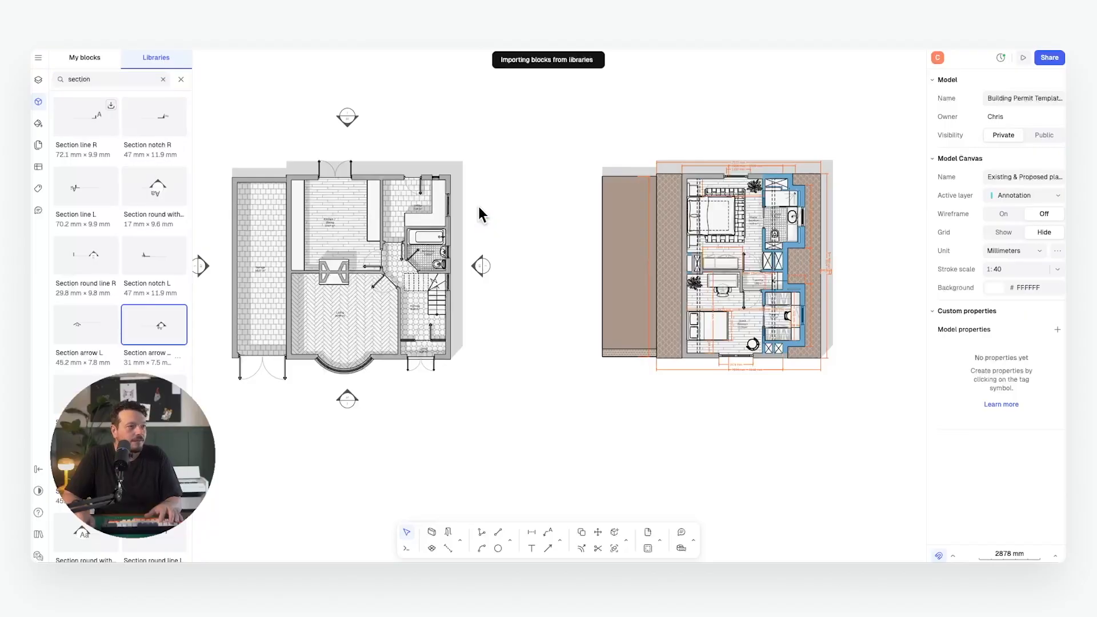
{"action": "left_click", "coordinate": [478, 206]}
{"action": "scroll", "coordinate": [478, 207], "scroll_direction": "up", "scroll_amount": 10}
{"action": "left_click_drag", "start_coordinate": [474, 207], "coordinate": [774, 455]}
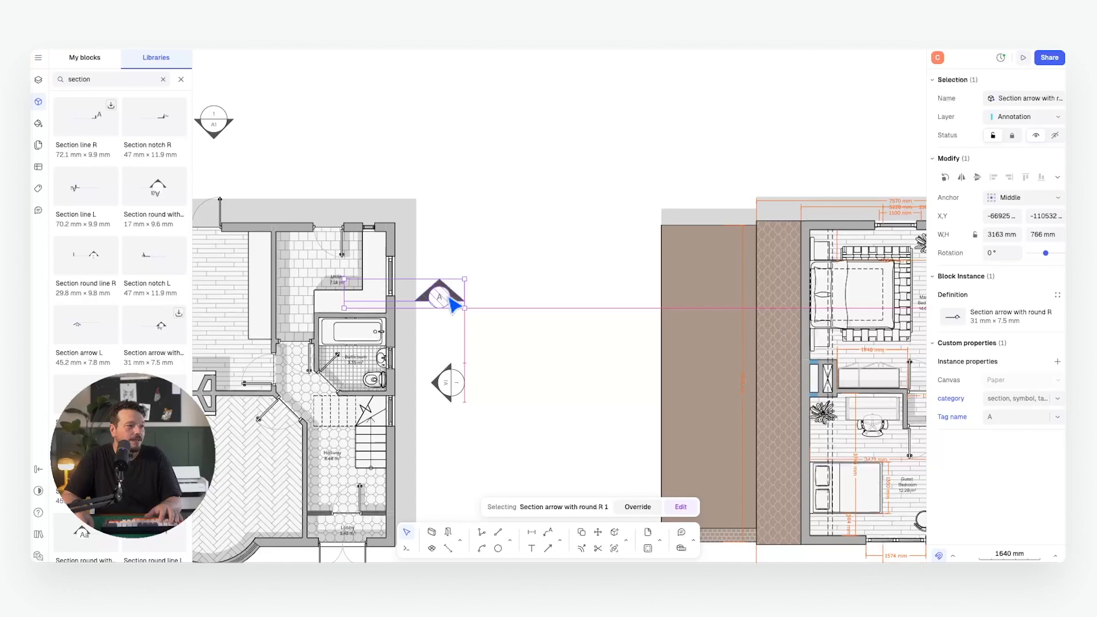
{"action": "left_click_drag", "start_coordinate": [450, 298], "coordinate": [454, 299]}
Mirror the section arrow to the plan's left side and mirror a copy of the pair down to hallway level, pointing downwards
{"action": "middle_click_drag", "start_coordinate": [397, 230], "coordinate": [722, 250]}
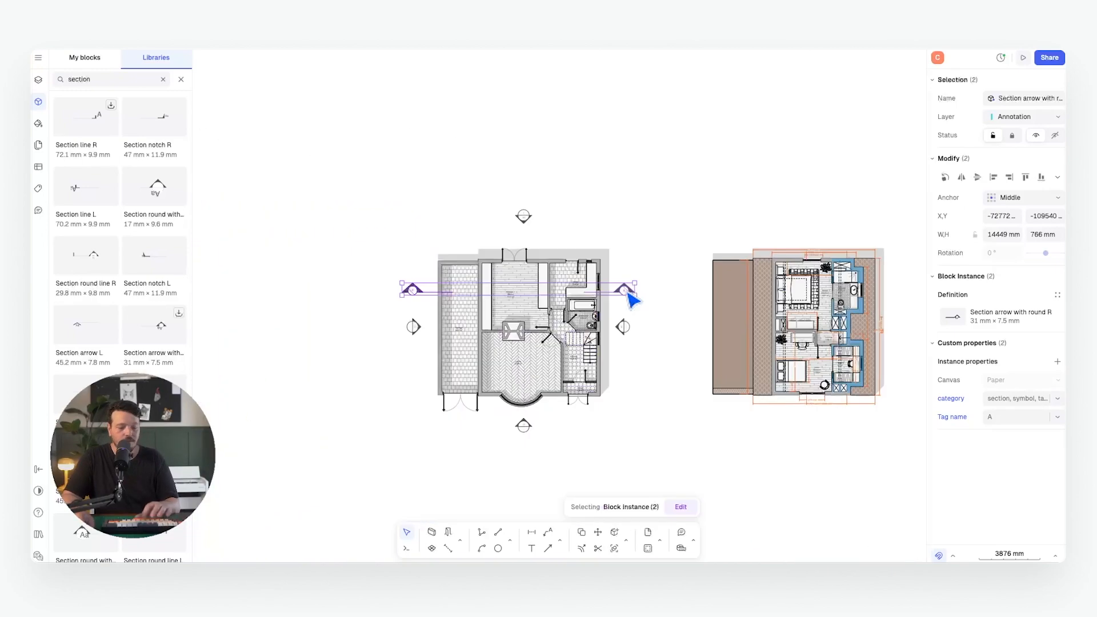
{"action": "key", "text": "m"}
{"action": "key", "text": "i"}
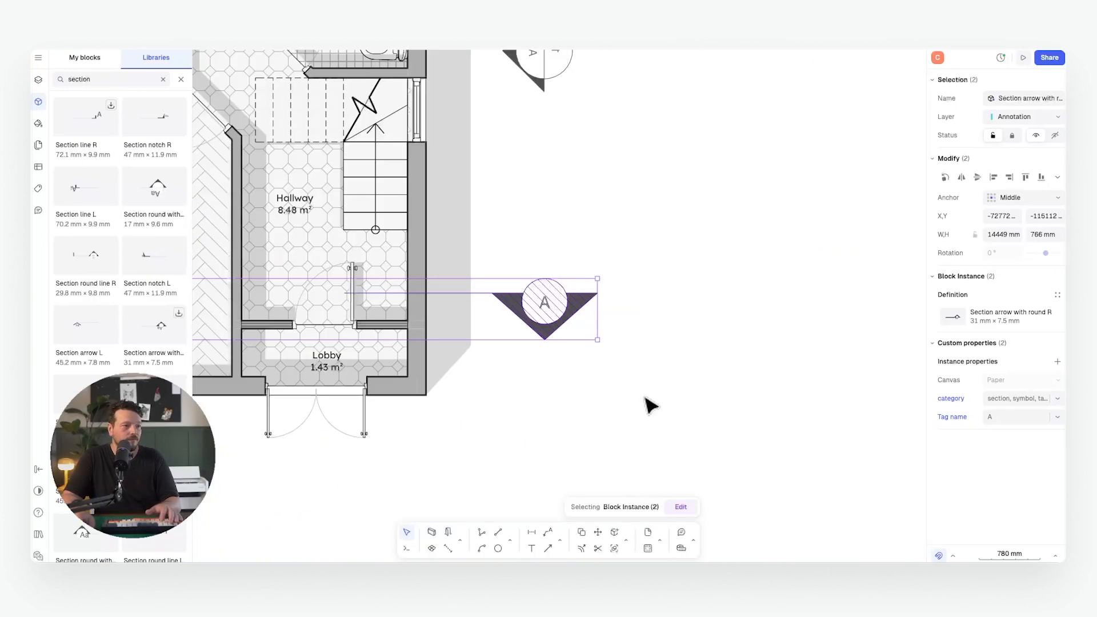
{"action": "middle_click_drag", "start_coordinate": [585, 362], "coordinate": [772, 391]}
{"action": "scroll", "coordinate": [772, 391], "scroll_direction": "down", "scroll_amount": 5}
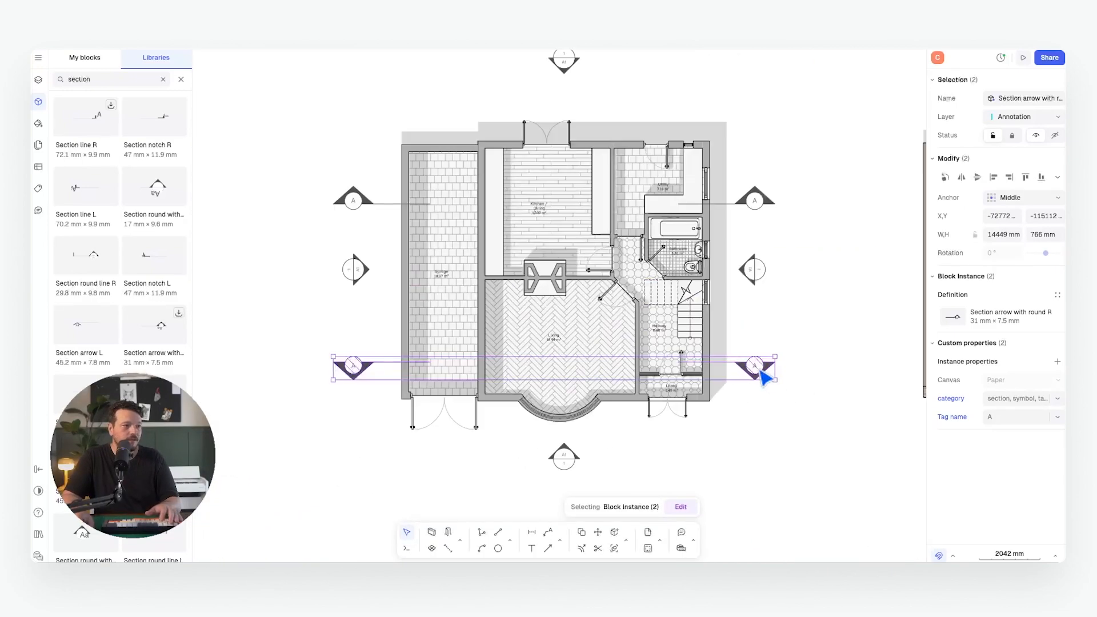
Copy the four section arrows from the ground-floor plan to the matching positions around the first-floor plan
{"action": "middle_click_drag", "start_coordinate": [762, 350], "coordinate": [642, 377]}
{"action": "left_click", "coordinate": [632, 235], "text": "shift"}
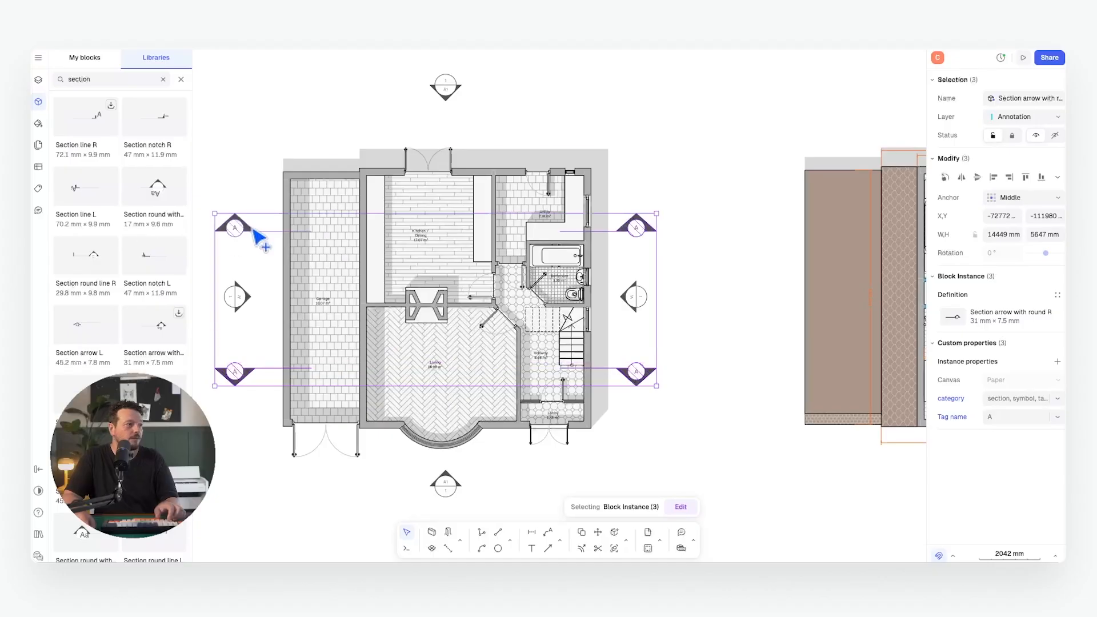
{"action": "key", "text": "c"}
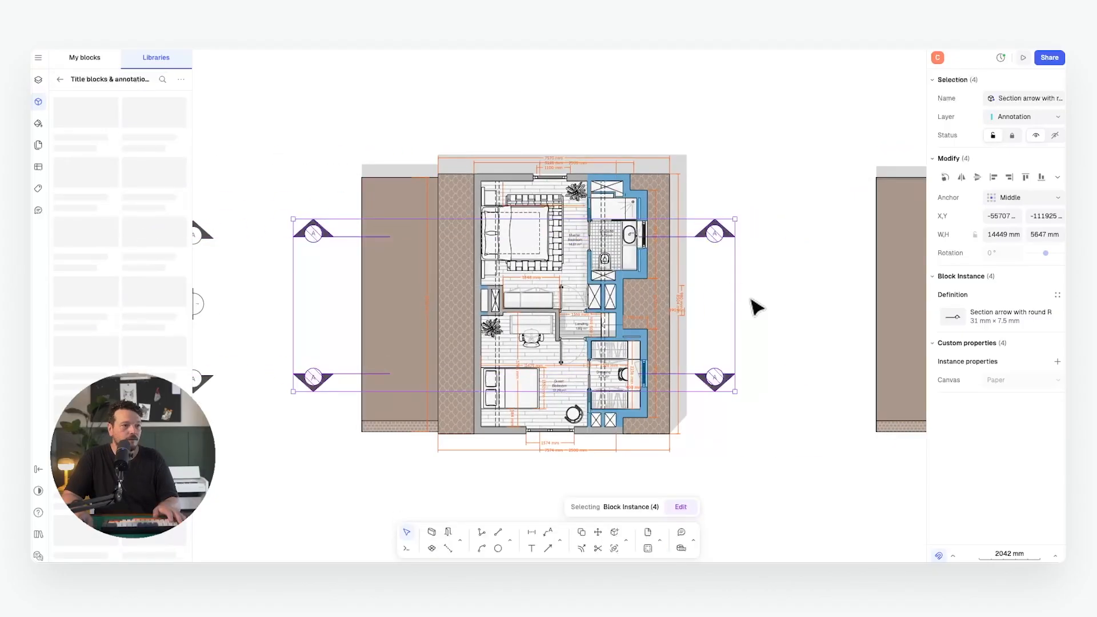
{"action": "scroll", "coordinate": [691, 372], "scroll_direction": "up", "scroll_amount": 5}
{"action": "scroll", "coordinate": [647, 380], "scroll_direction": "down", "scroll_amount": 4}
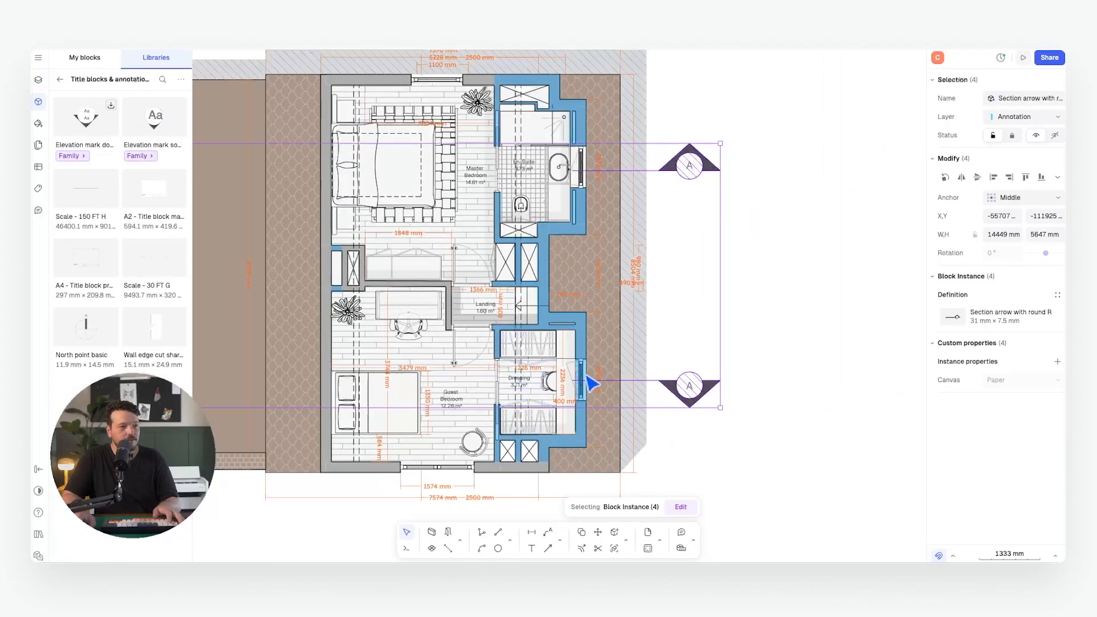
{"action": "left_click", "coordinate": [748, 198]}
{"action": "middle_click_drag", "start_coordinate": [711, 200], "coordinate": [841, 266]}
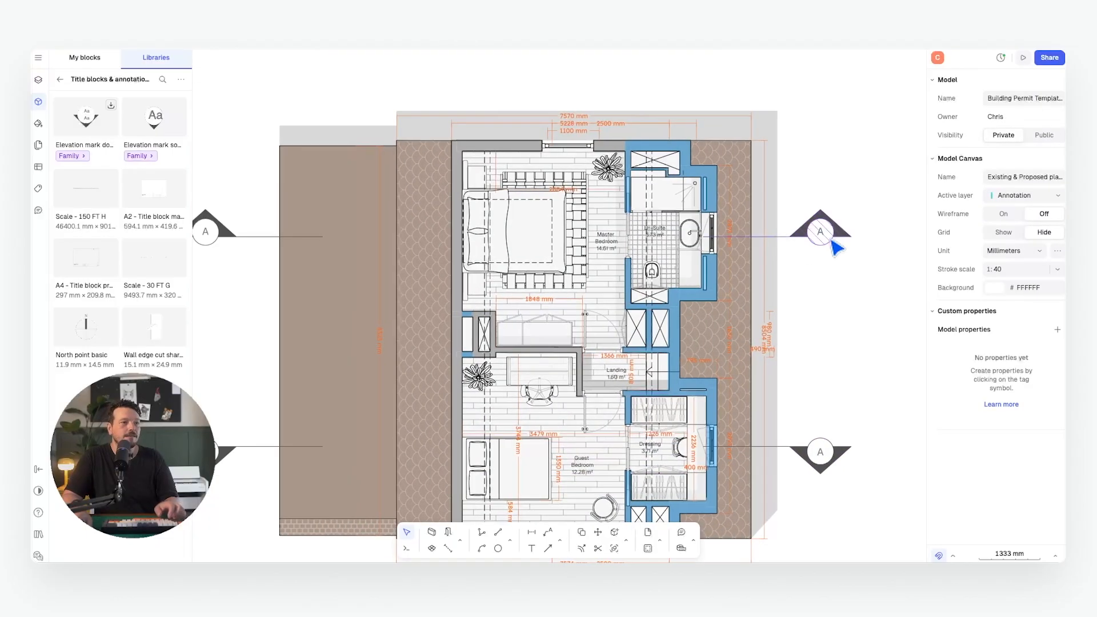
{"action": "left_click", "coordinate": [836, 246]}
{"action": "left_click", "coordinate": [222, 238], "text": "shift"}
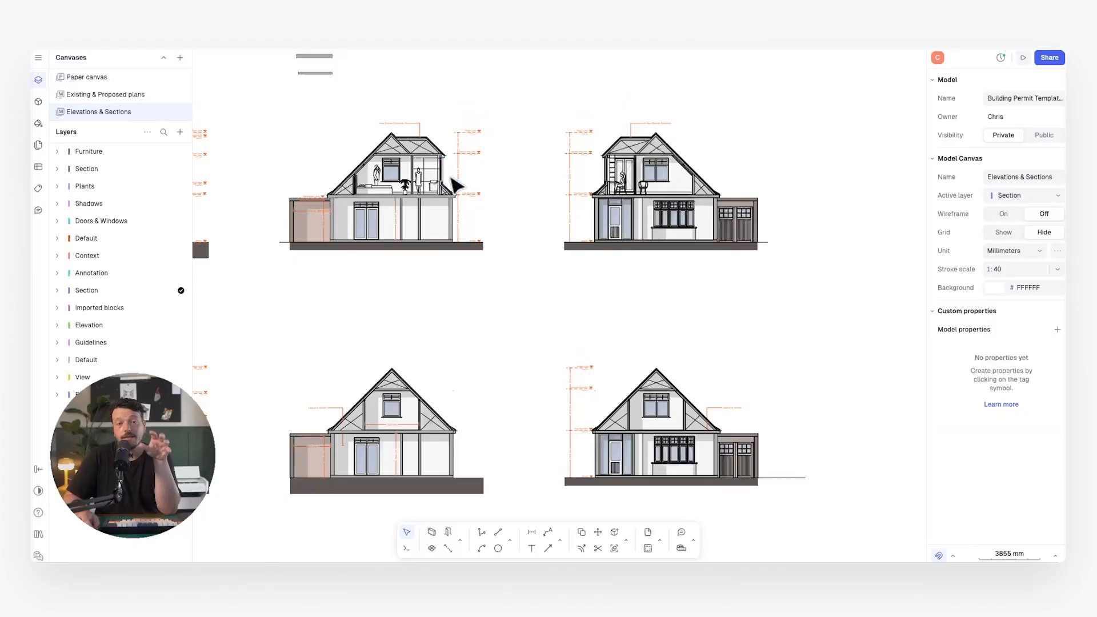
Add a new page to the Paper canvas and place it below the A01 site plan sheet
{"action": "left_click", "coordinate": [98, 77]}
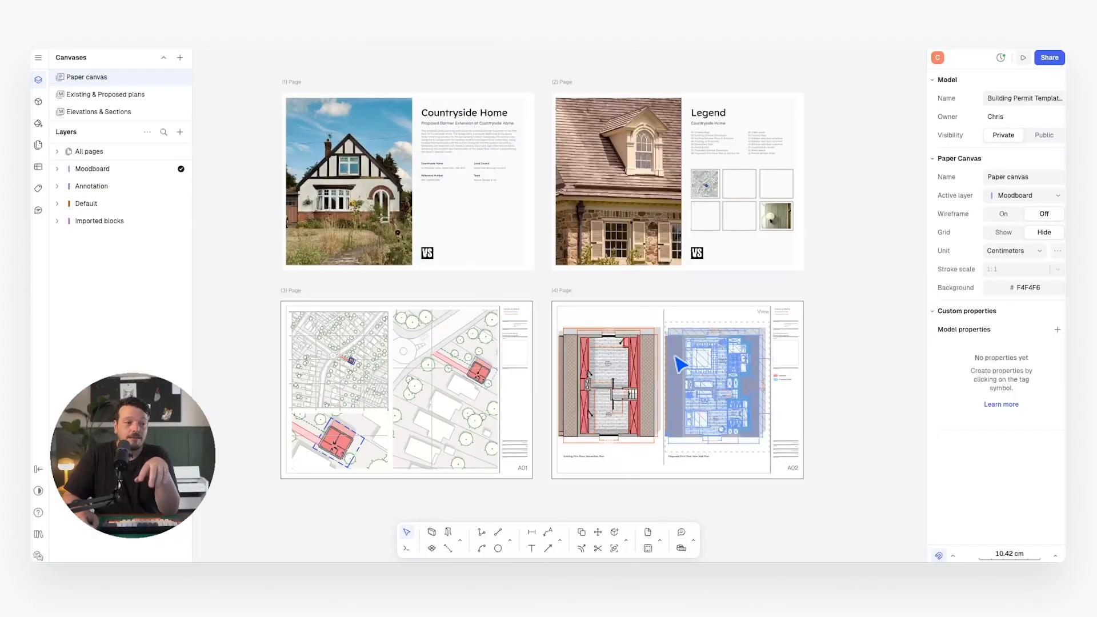
{"action": "middle_click_drag", "start_coordinate": [676, 359], "coordinate": [667, 316]}
{"action": "middle_click_drag", "start_coordinate": [692, 364], "coordinate": [693, 292]}
{"action": "middle_click_drag", "start_coordinate": [615, 372], "coordinate": [627, 309]}
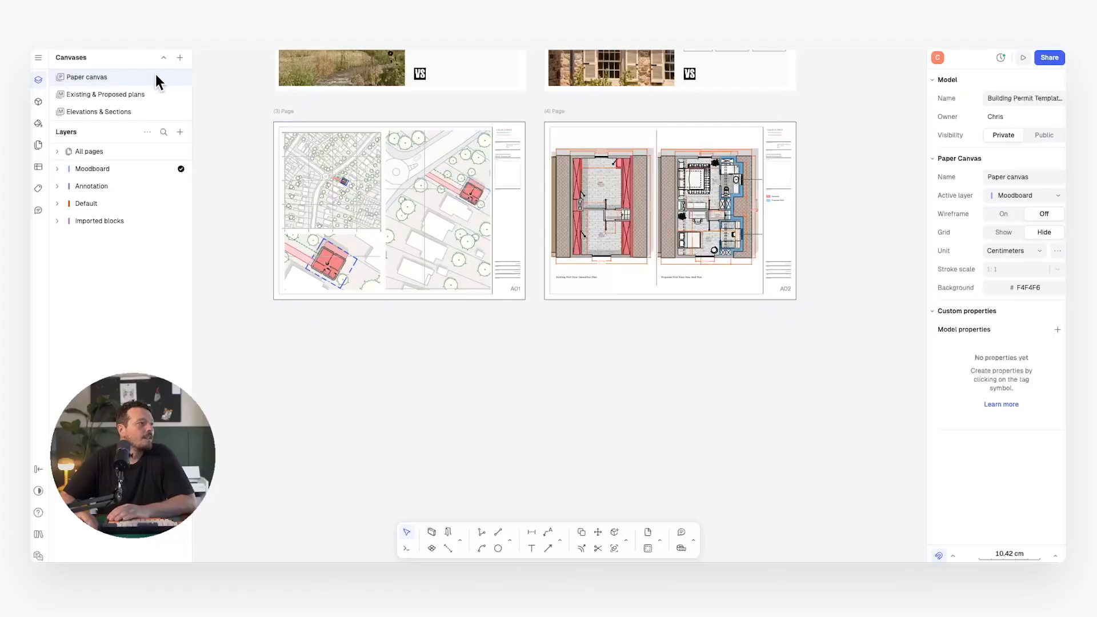
{"action": "left_click", "coordinate": [180, 132]}
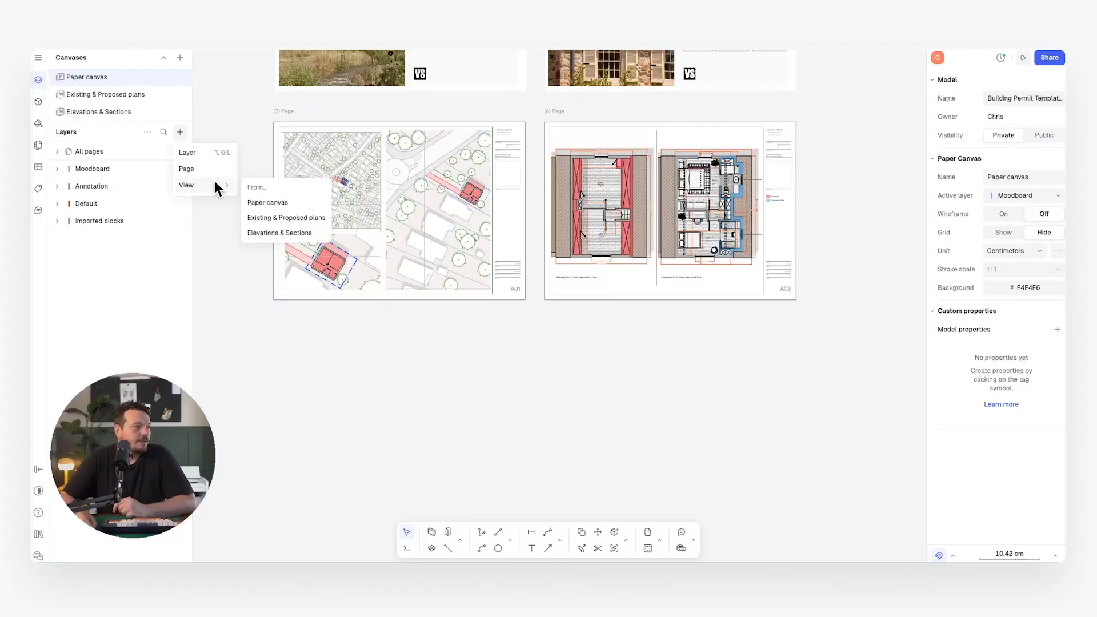
{"action": "left_click", "coordinate": [189, 169]}
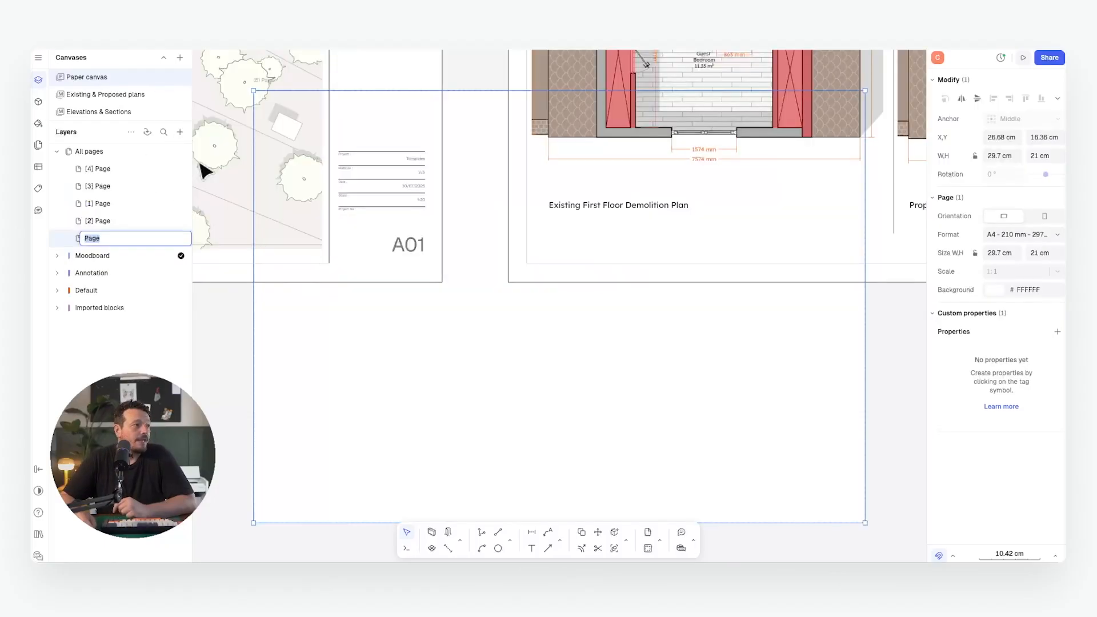
{"action": "scroll", "coordinate": [715, 307], "scroll_direction": "down", "scroll_amount": 5}
{"action": "left_click_drag", "start_coordinate": [520, 374], "coordinate": [521, 381]}
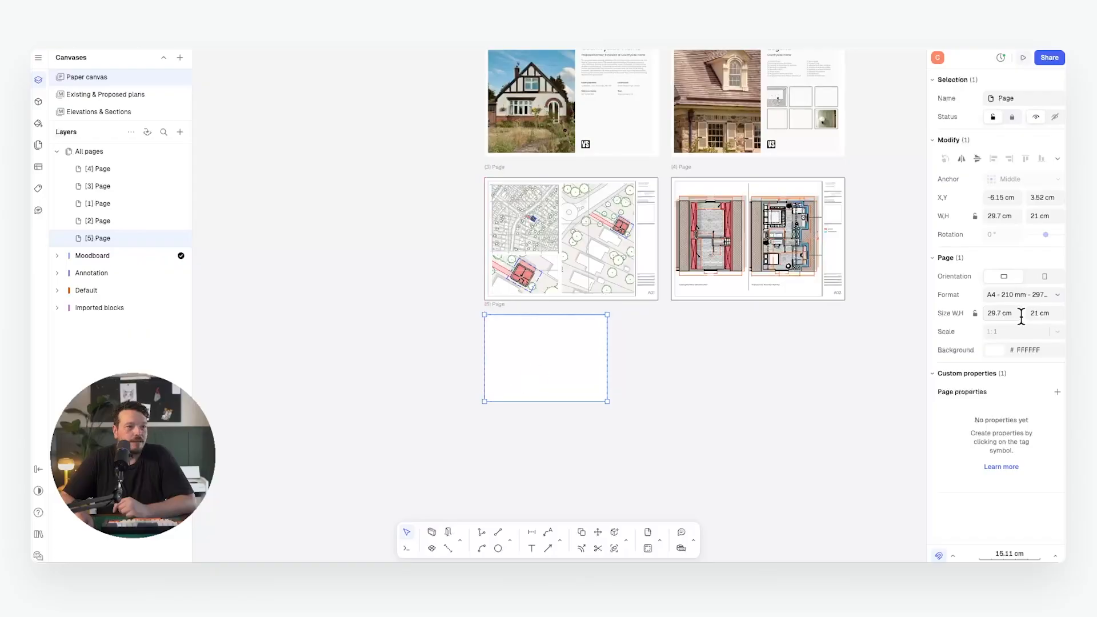
Change the new page's format to A3 and realign it with the left edge of the A01 sheet
{"action": "left_click", "coordinate": [1023, 294]}
{"action": "left_click", "coordinate": [986, 378]}
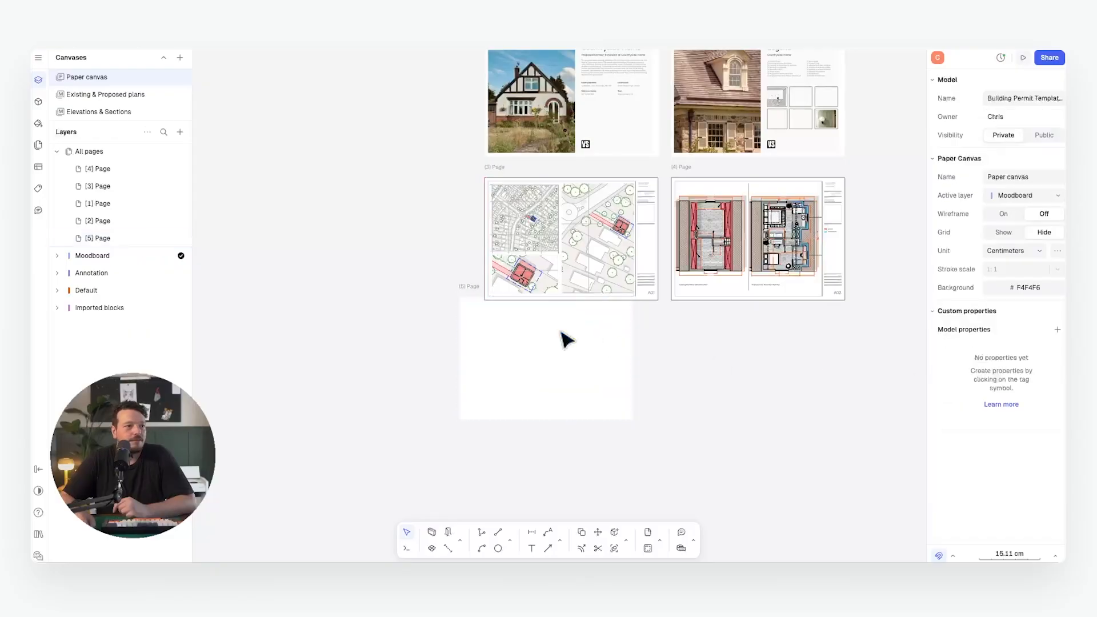
{"action": "left_click_drag", "start_coordinate": [468, 344], "coordinate": [497, 338]}
{"action": "left_click", "coordinate": [697, 368]}
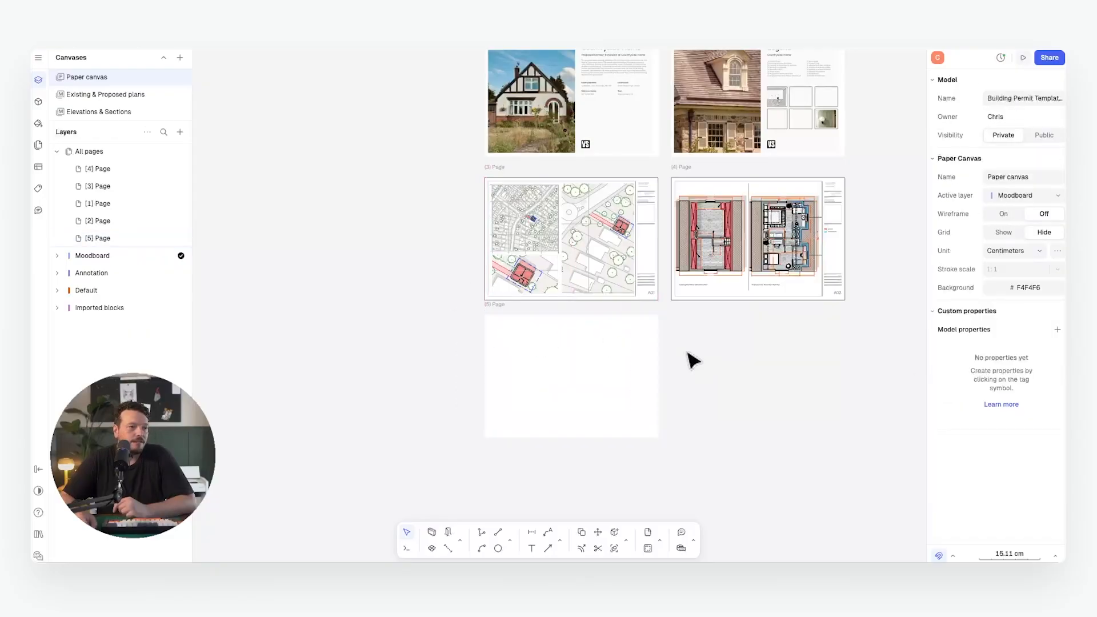
Copy the A3 page below the A02 sheet, then copy the pair down one row to make four blank pages
{"action": "scroll", "coordinate": [698, 367], "scroll_direction": "down", "scroll_amount": 2}
{"action": "scroll", "coordinate": [697, 368], "scroll_direction": "right", "scroll_amount": 2}
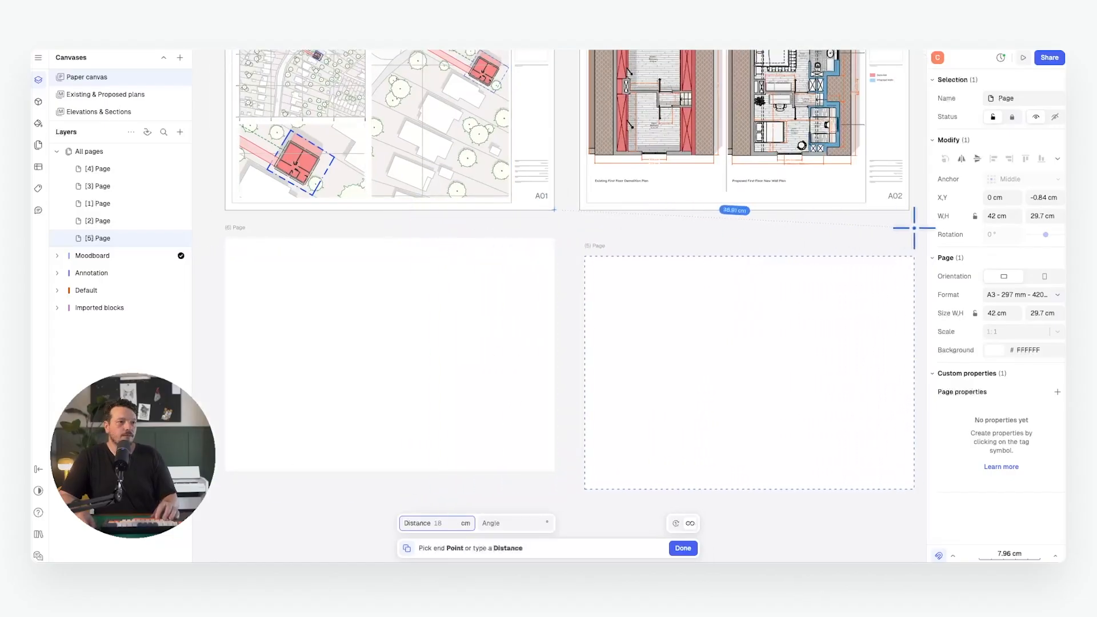
{"action": "left_click", "coordinate": [902, 220]}
{"action": "left_click_drag", "start_coordinate": [864, 165], "coordinate": [316, 432]}
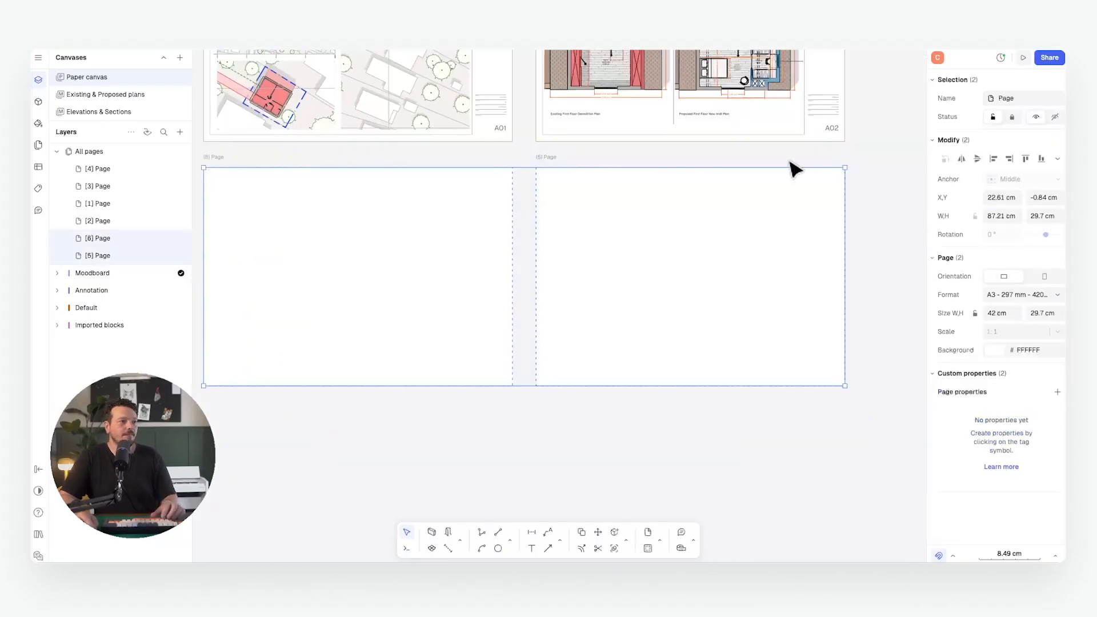
{"action": "key", "text": "c"}
{"action": "left_click", "coordinate": [844, 140]}
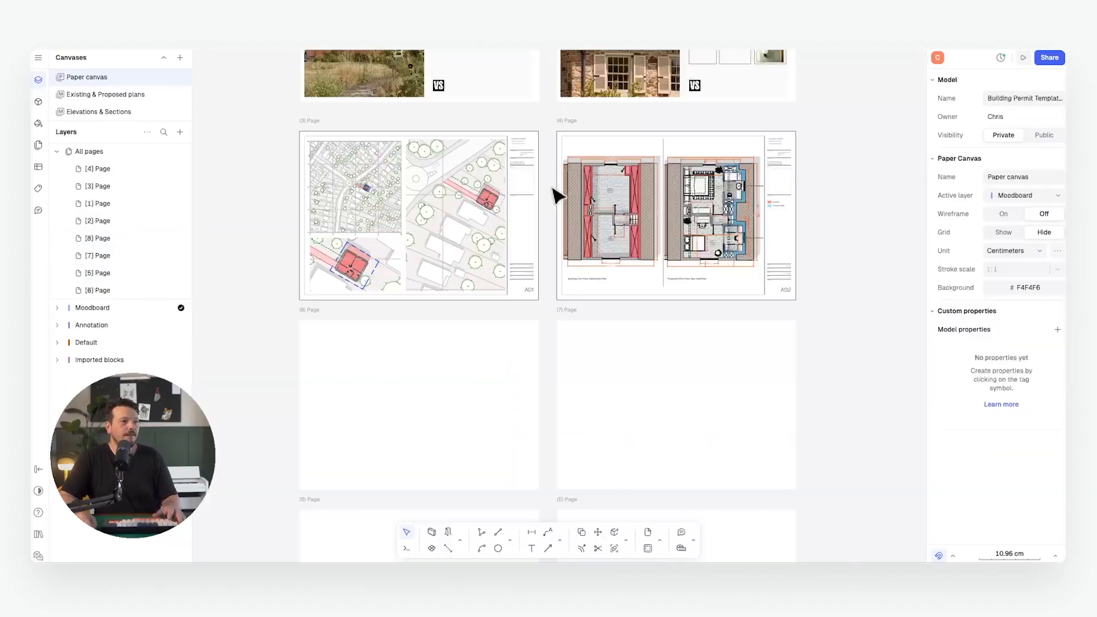
Copy the A3 title block from the A01 sheet onto each of the four blank pages
{"action": "left_click", "coordinate": [526, 177]}
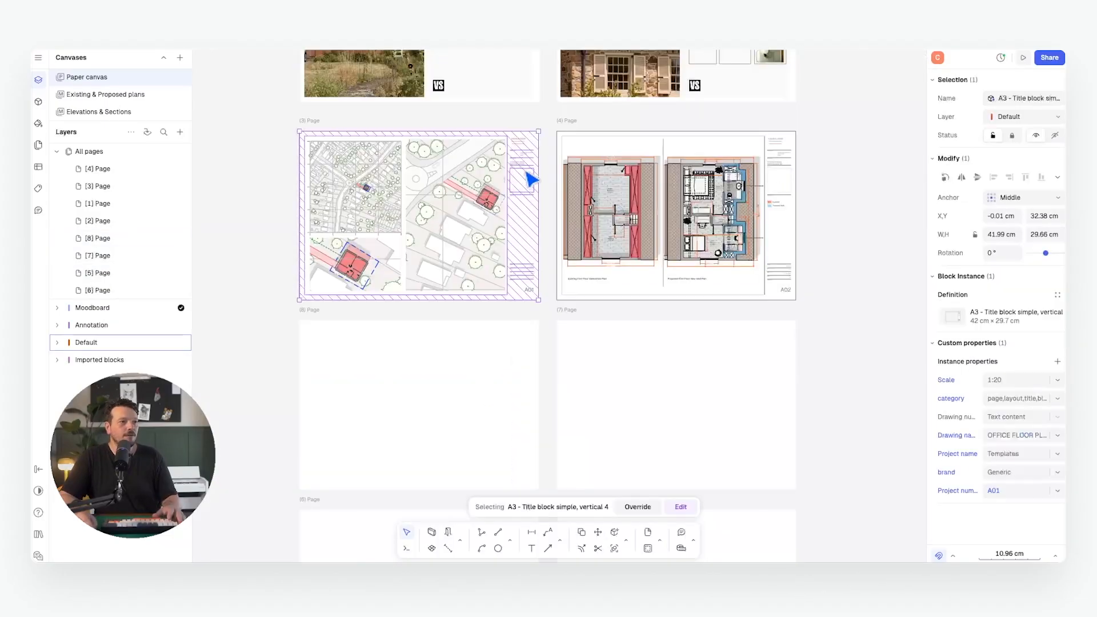
{"action": "key", "text": "m"}
{"action": "left_click", "coordinate": [538, 131]}
{"action": "left_click", "coordinate": [538, 328]}
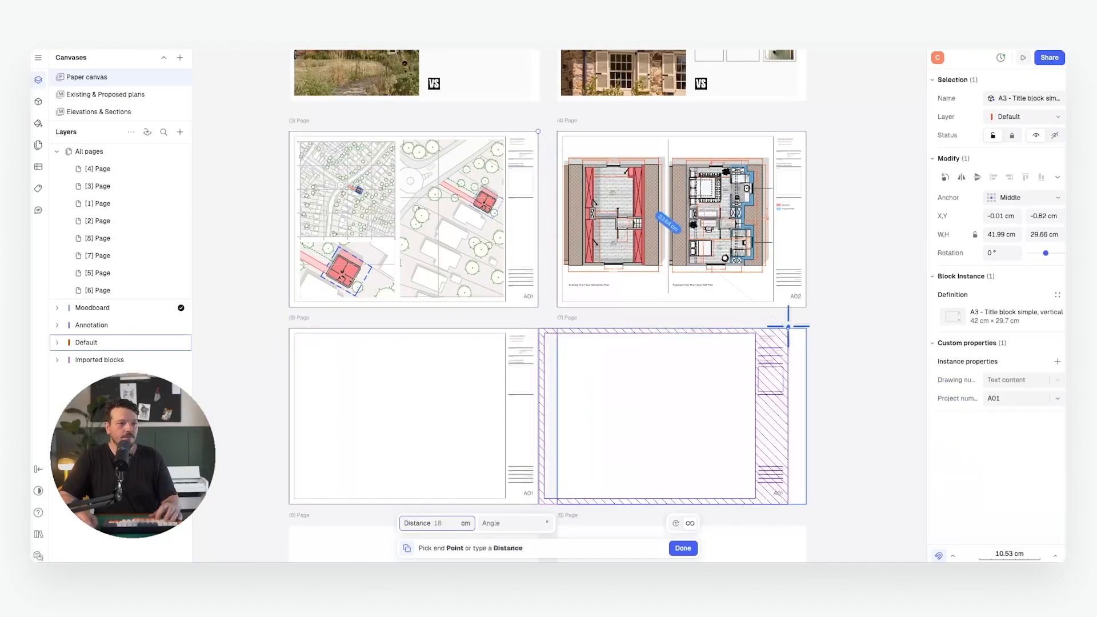
{"action": "left_click", "coordinate": [806, 328]}
{"action": "scroll", "coordinate": [680, 127], "scroll_direction": "down", "scroll_amount": 5}
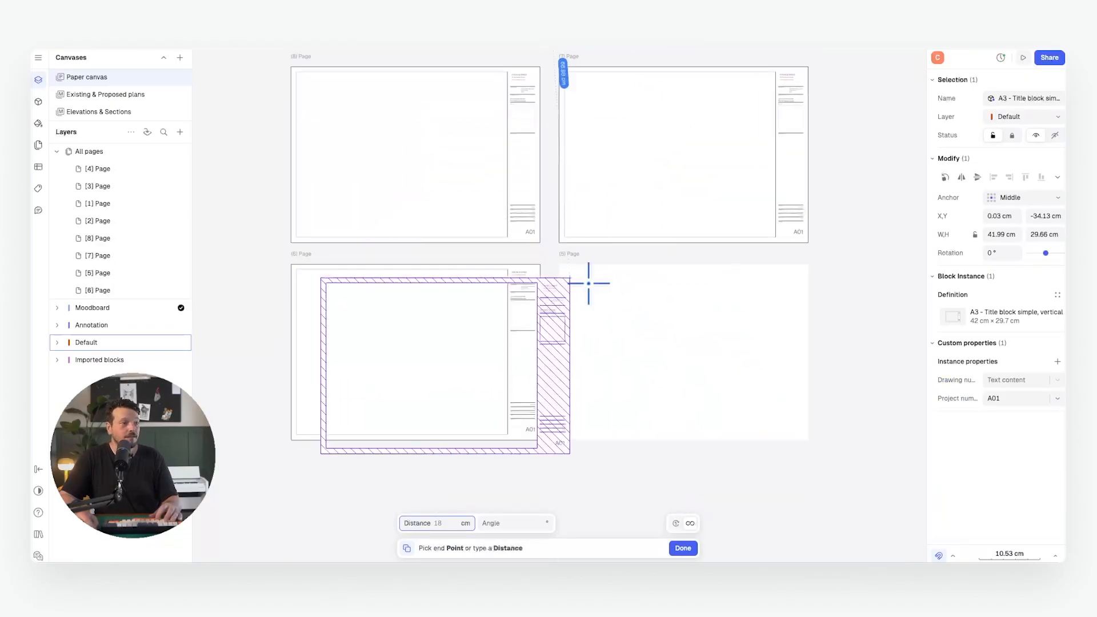
{"action": "left_click", "coordinate": [540, 264]}
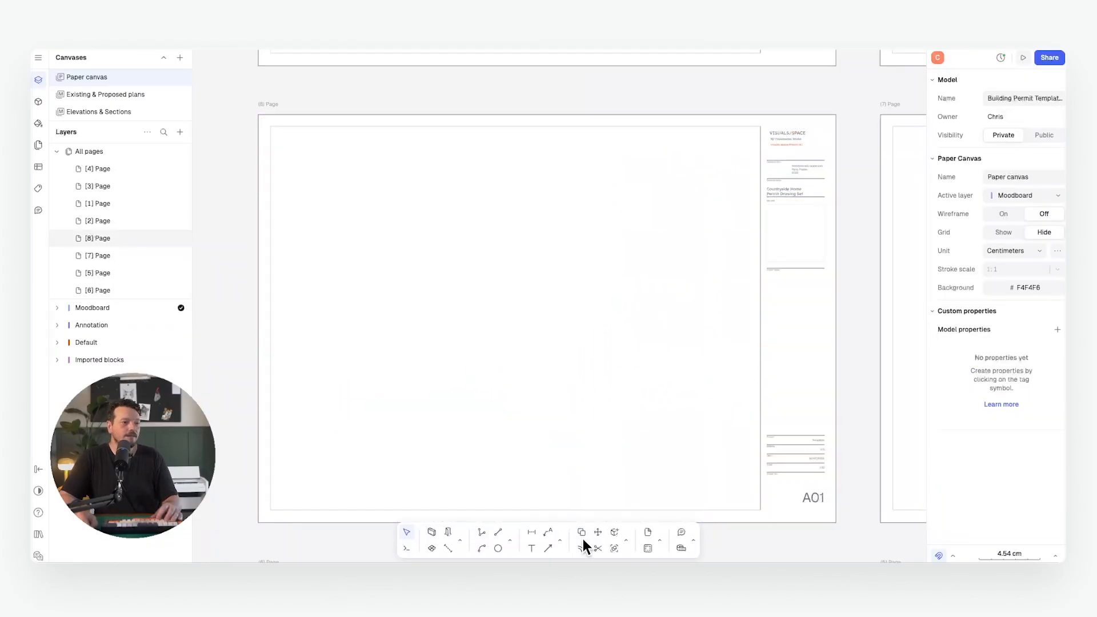
Review the four blank sheets and their title blocks
{"action": "scroll", "coordinate": [429, 228], "scroll_direction": "down", "scroll_amount": 5, "text": "ctrl"}
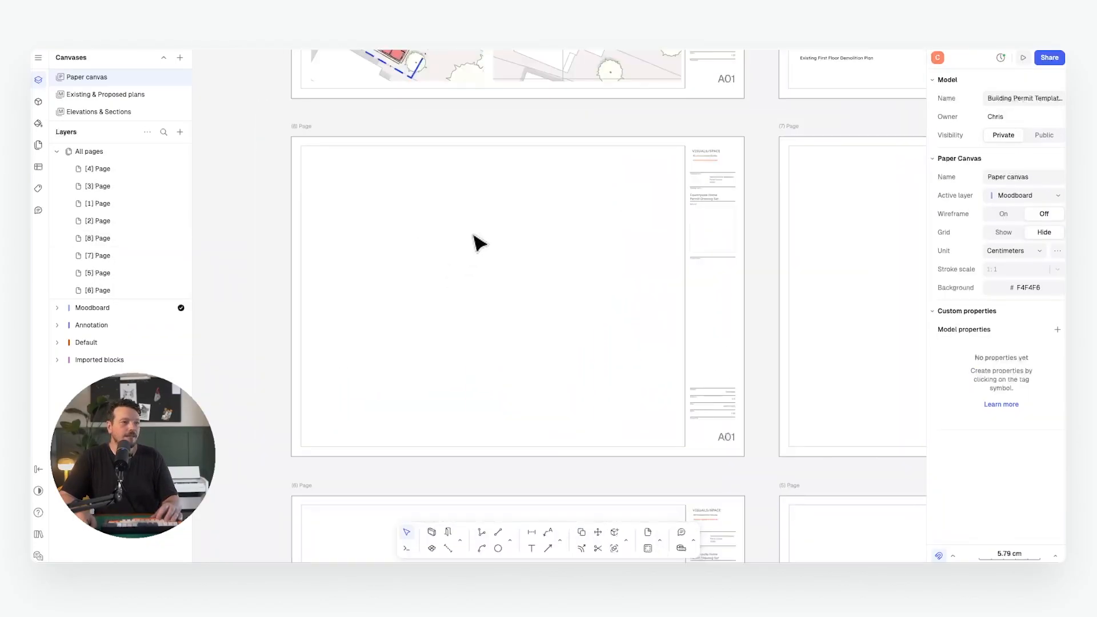
{"action": "scroll", "coordinate": [514, 286], "scroll_direction": "right", "scroll_amount": 2}
{"action": "scroll", "coordinate": [480, 320], "scroll_direction": "right", "scroll_amount": 3}
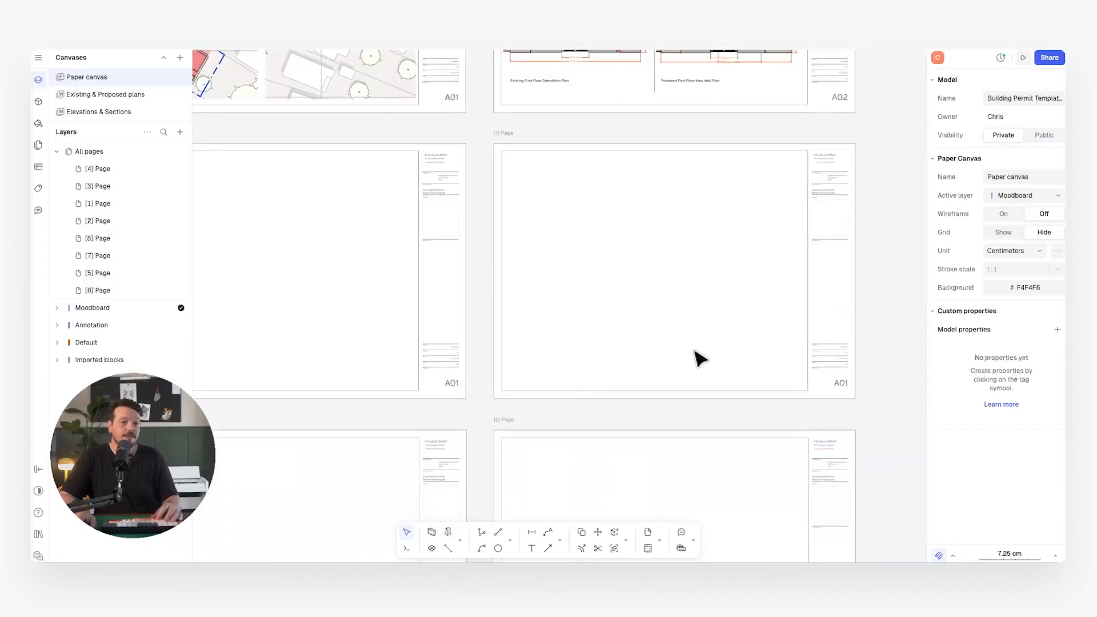
{"action": "scroll", "coordinate": [694, 360], "scroll_direction": "down", "scroll_amount": 4}
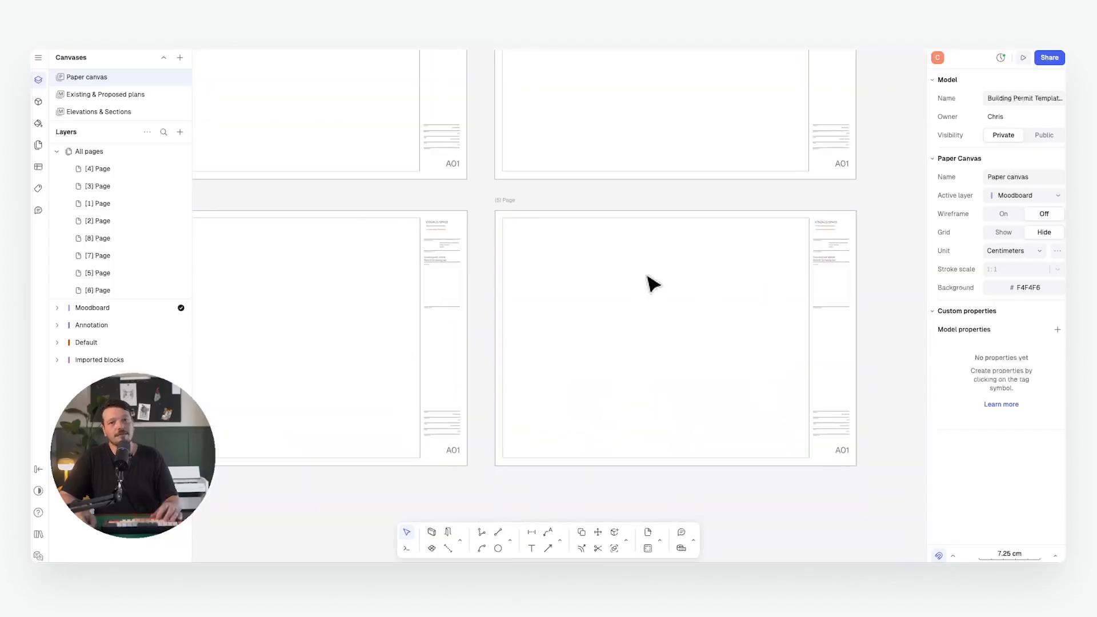
{"action": "scroll", "coordinate": [648, 308], "scroll_direction": "up", "scroll_amount": 2}
{"action": "scroll", "coordinate": [648, 308], "scroll_direction": "left", "scroll_amount": 1}
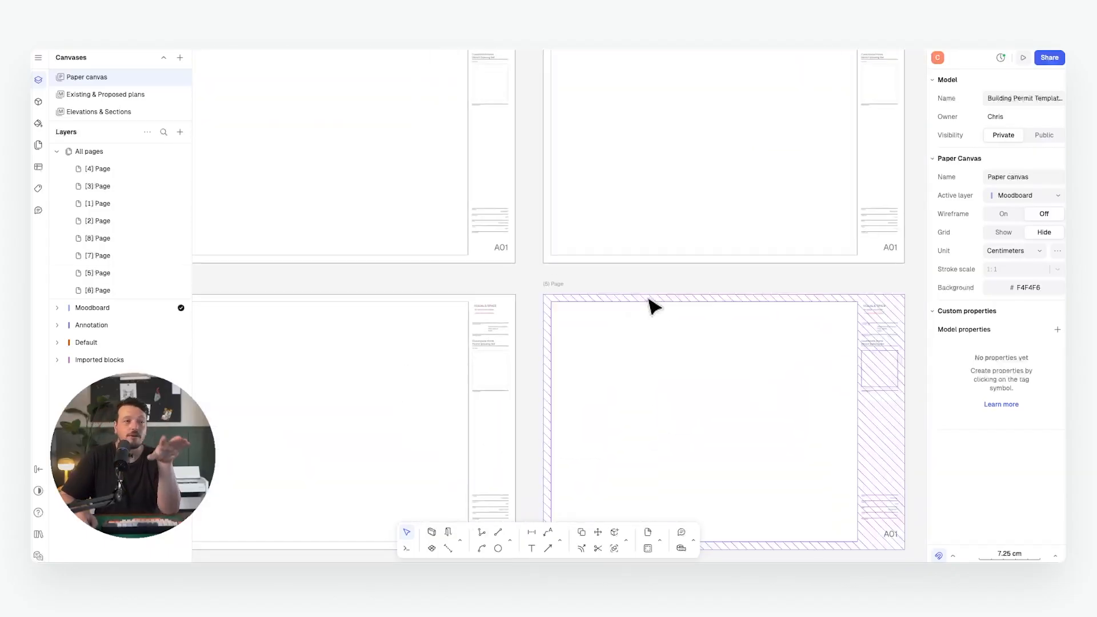
{"action": "middle_click_drag", "start_coordinate": [627, 248], "coordinate": [637, 336]}
{"action": "scroll", "coordinate": [643, 317], "scroll_direction": "up", "scroll_amount": 1}
{"action": "scroll", "coordinate": [637, 319], "scroll_direction": "left", "scroll_amount": 2}
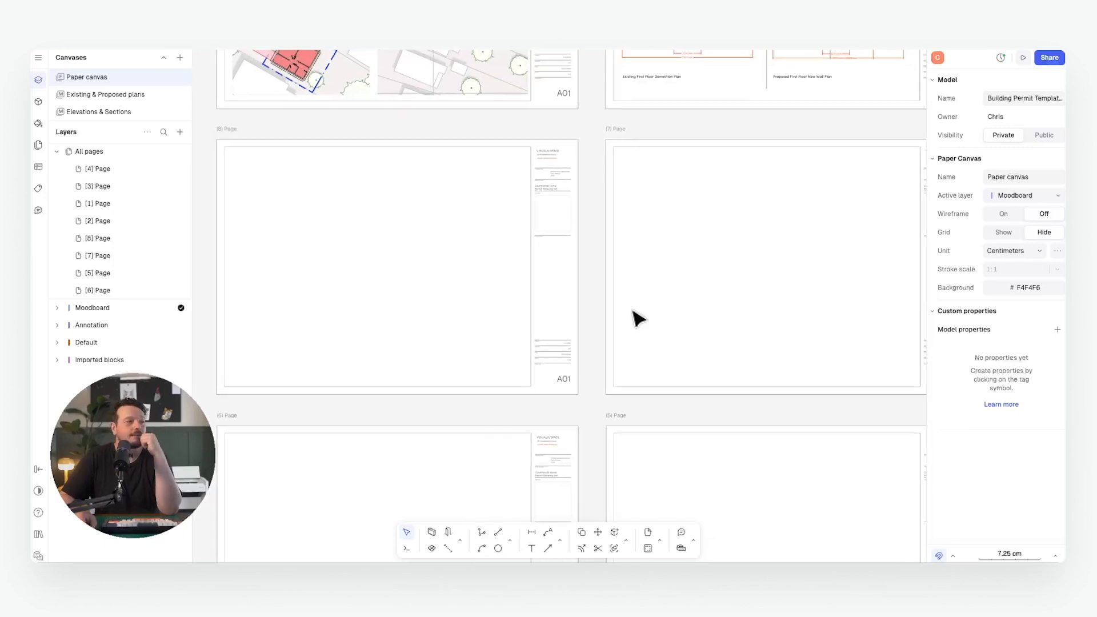
Add a view of the Existing & Proposed plans canvas to the sheet below A01 and set its scale to 1:100
{"action": "scroll", "coordinate": [444, 255], "scroll_direction": "up", "scroll_amount": 1}
{"action": "scroll", "coordinate": [722, 316], "scroll_direction": "up", "scroll_amount": 3, "text": "ctrl"}
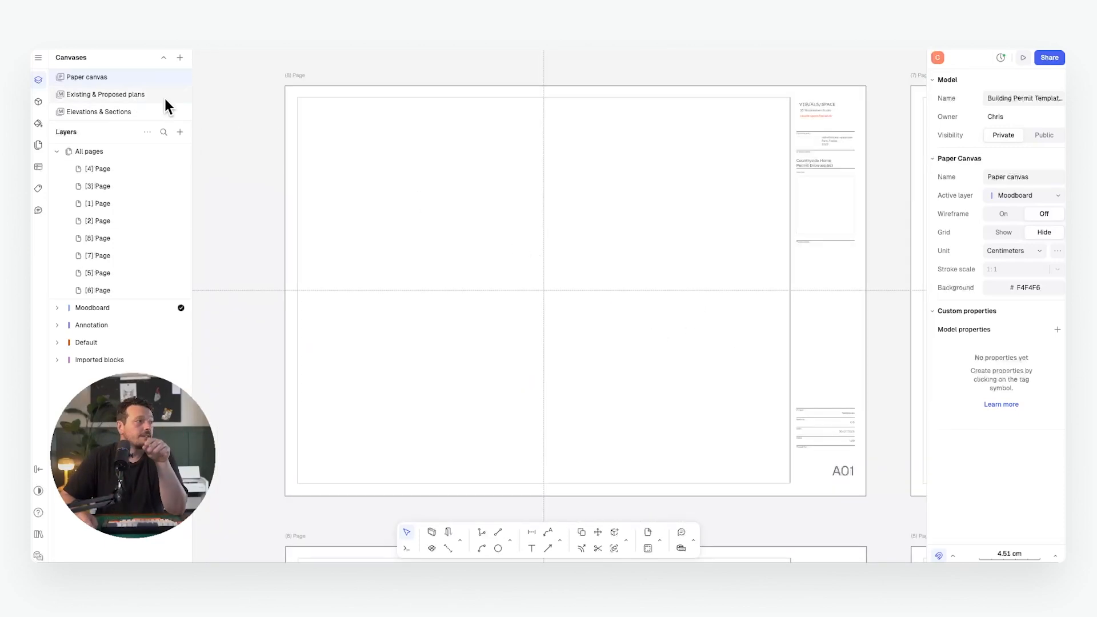
{"action": "left_click", "coordinate": [180, 132]}
{"action": "mouse_move", "coordinate": [215, 187]}
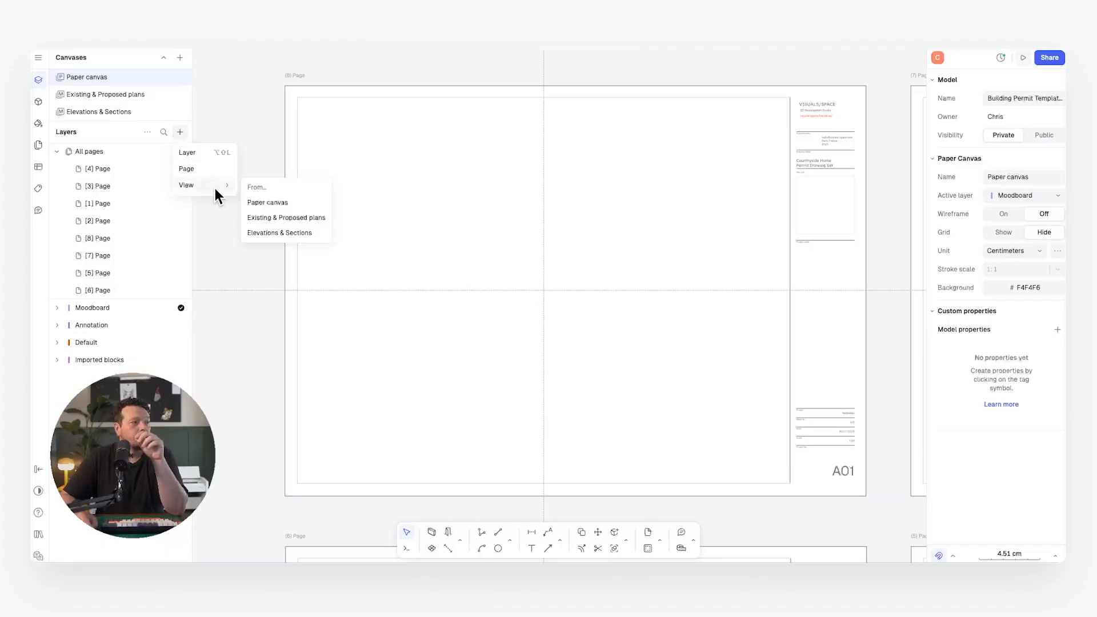
{"action": "left_click", "coordinate": [302, 219]}
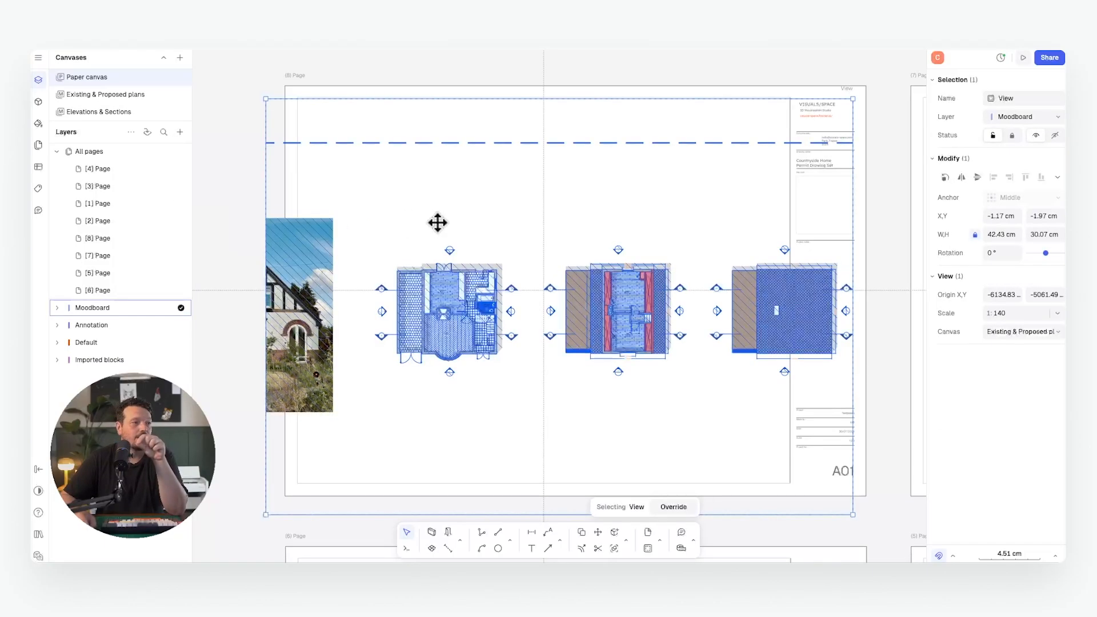
{"action": "double_click", "coordinate": [467, 293]}
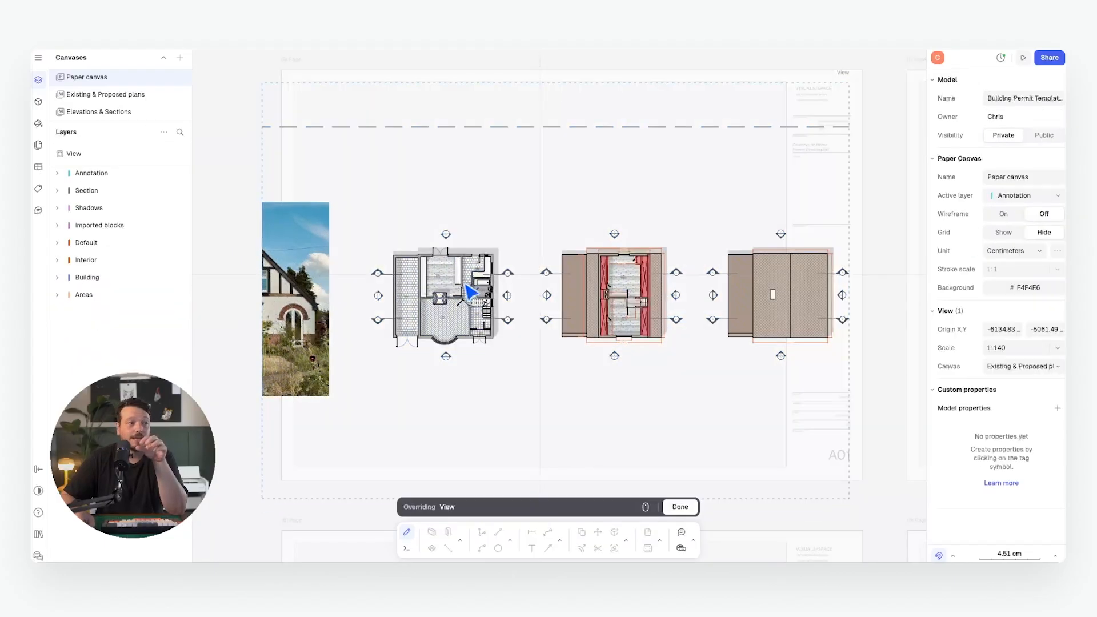
{"action": "left_click", "coordinate": [1004, 348]}
{"action": "type", "text": "1:100"}
{"action": "key", "text": "Return"}
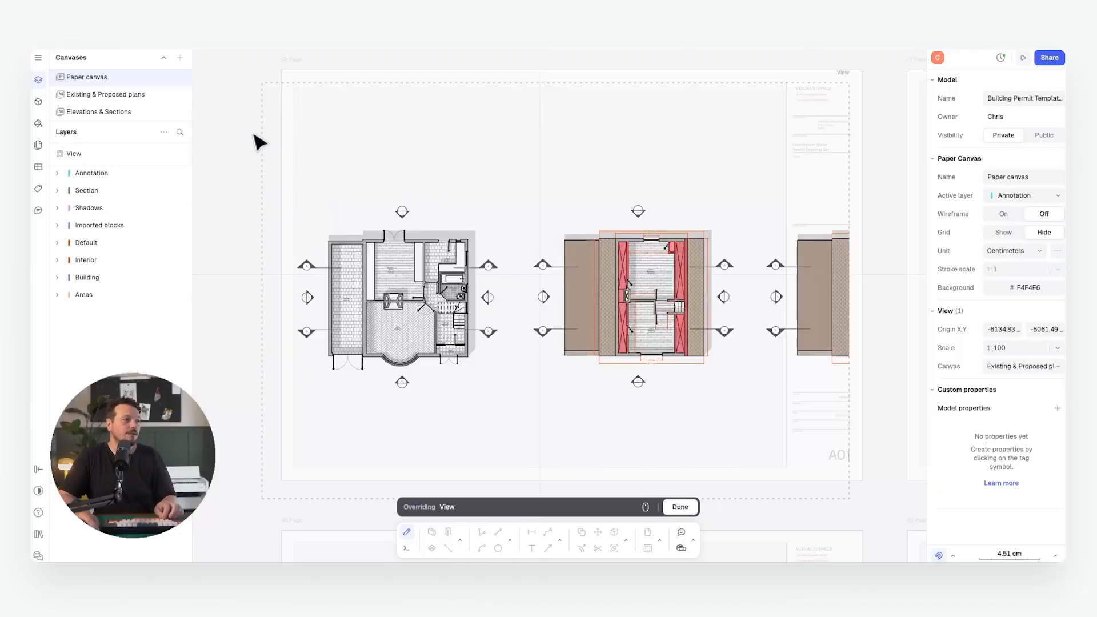
Crop the view to the ground-floor plan with its marks and move it into the sheet's upper-left quarter
{"action": "key", "text": "Escape"}
{"action": "left_click_drag", "start_coordinate": [264, 144], "coordinate": [290, 145]}
{"action": "left_click_drag", "start_coordinate": [430, 79], "coordinate": [434, 204]}
{"action": "left_click_drag", "start_coordinate": [849, 274], "coordinate": [502, 275]}
{"action": "left_click_drag", "start_coordinate": [422, 499], "coordinate": [421, 390]}
{"action": "left_click_drag", "start_coordinate": [413, 333], "coordinate": [426, 214]}
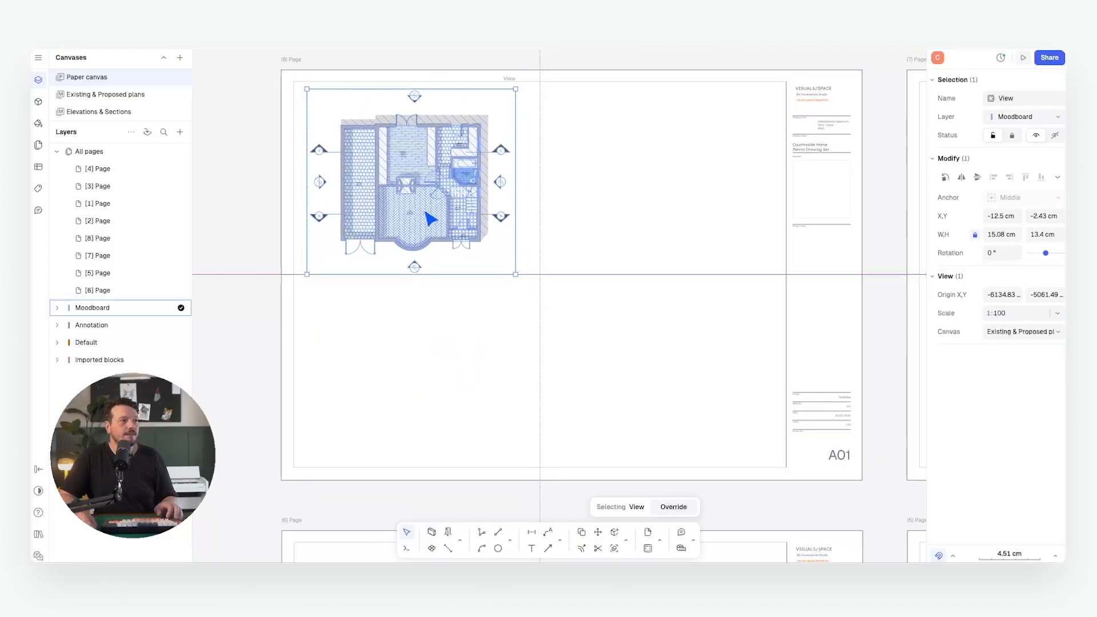
Copy the ground-floor view to the sheet's upper-right quarter and shift the copy's content to show the existing first-floor plan
{"action": "key", "text": "c"}
{"action": "left_click", "coordinate": [540, 274]}
{"action": "type", "text": "18"}
{"action": "key", "text": "Return"}
{"action": "double_click", "coordinate": [691, 193]}
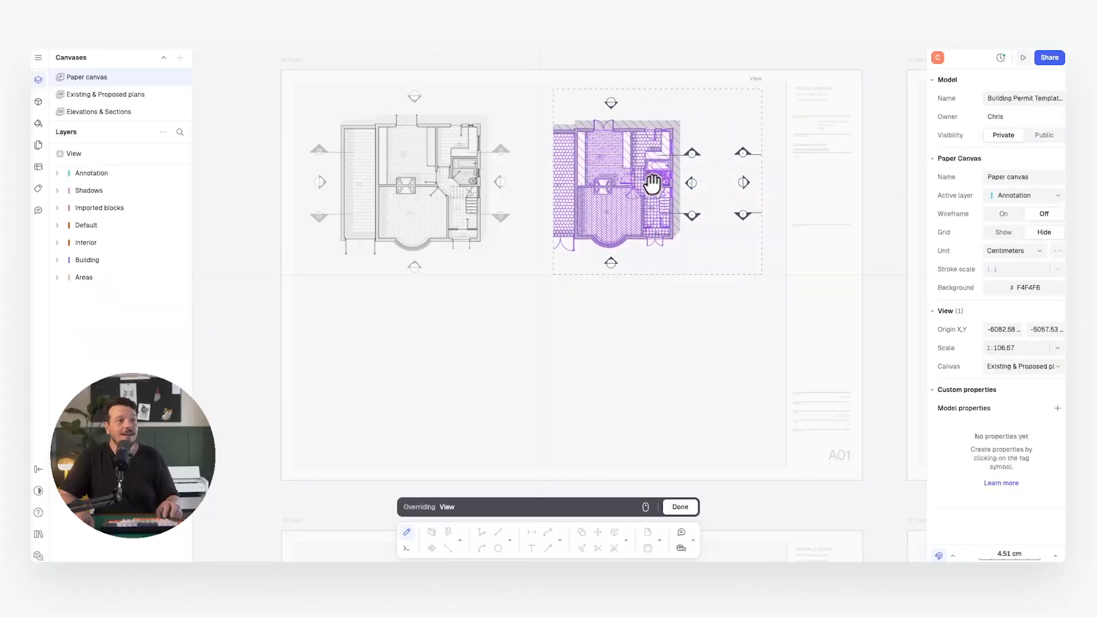
{"action": "key", "text": "Return"}
{"action": "key", "text": "Escape"}
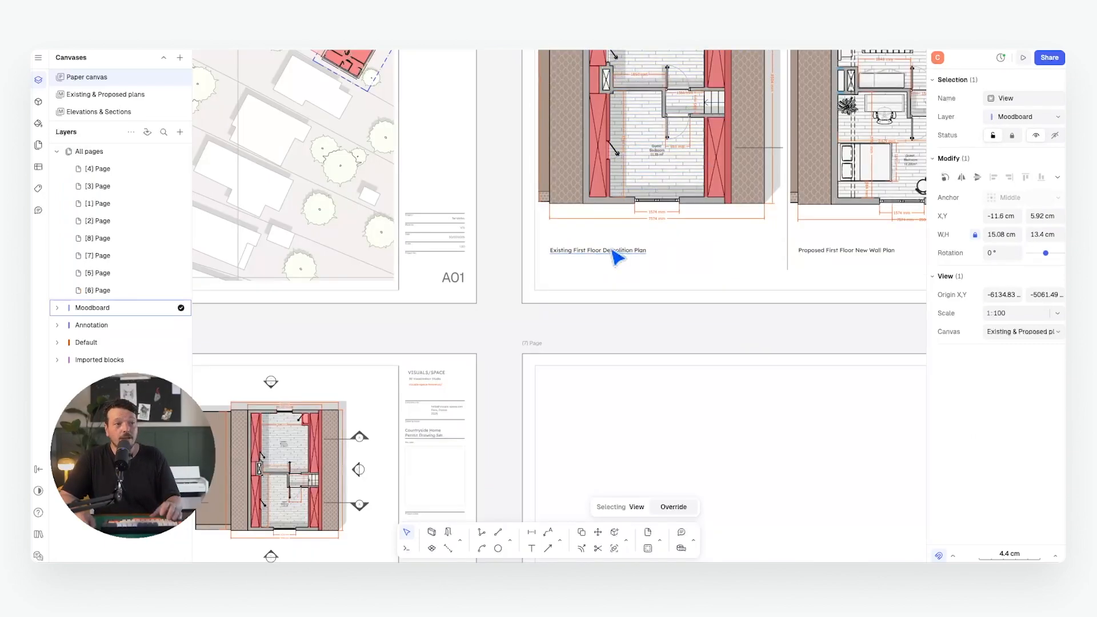
Copy the "Existing First Floor Demolition Plan" title from the A02 sheet to below the ground-floor plan view
{"action": "left_click", "coordinate": [611, 251]}
{"action": "scroll", "coordinate": [610, 249], "scroll_direction": "up", "scroll_amount": 5}
{"action": "key", "text": "c"}
{"action": "scroll", "coordinate": [685, 256], "scroll_direction": "down", "scroll_amount": 5}
{"action": "left_click", "coordinate": [694, 257]}
{"action": "scroll", "coordinate": [712, 245], "scroll_direction": "down", "scroll_amount": 3}
{"action": "scroll", "coordinate": [458, 378], "scroll_direction": "up", "scroll_amount": 5}
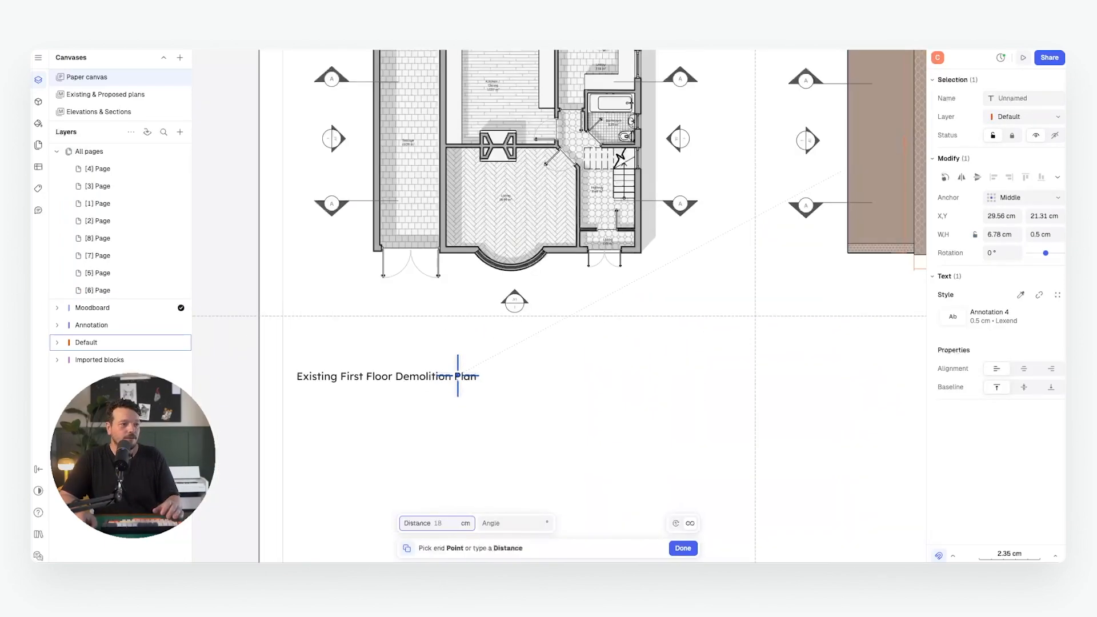
{"action": "scroll", "coordinate": [457, 378], "scroll_direction": "left", "scroll_amount": 3}
{"action": "scroll", "coordinate": [571, 323], "scroll_direction": "up", "scroll_amount": 1}
{"action": "left_click", "coordinate": [610, 323]}
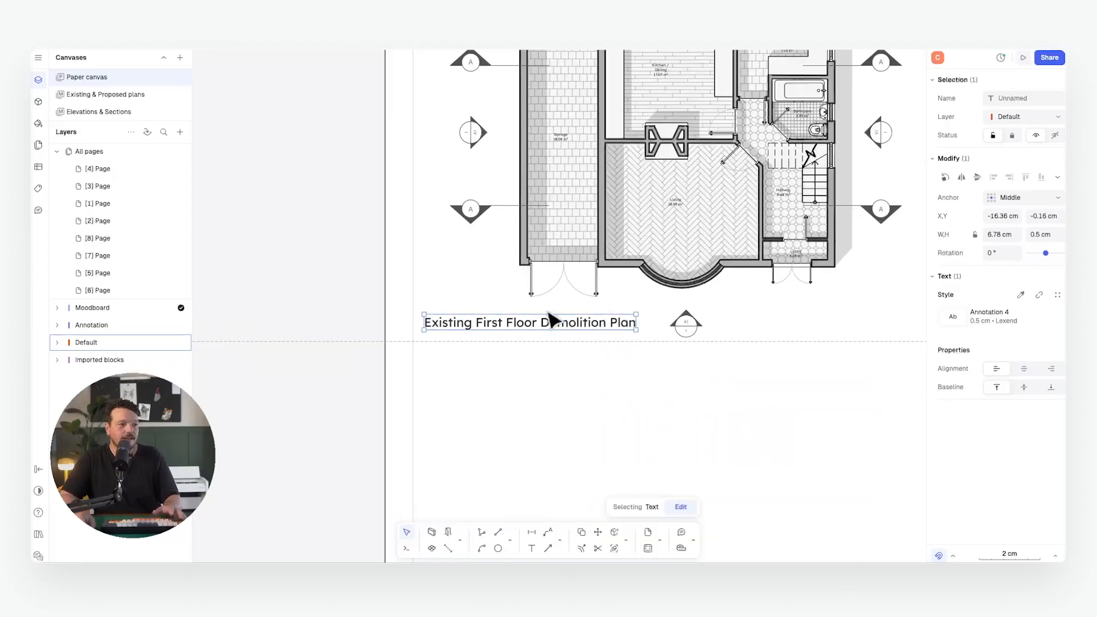
Change the copied title below the ground-floor view to "Existing Ground Floor Plan"
{"action": "scroll", "coordinate": [550, 320], "scroll_direction": "up", "scroll_amount": 2}
{"action": "double_click", "coordinate": [502, 326]}
{"action": "left_click", "coordinate": [437, 270]}
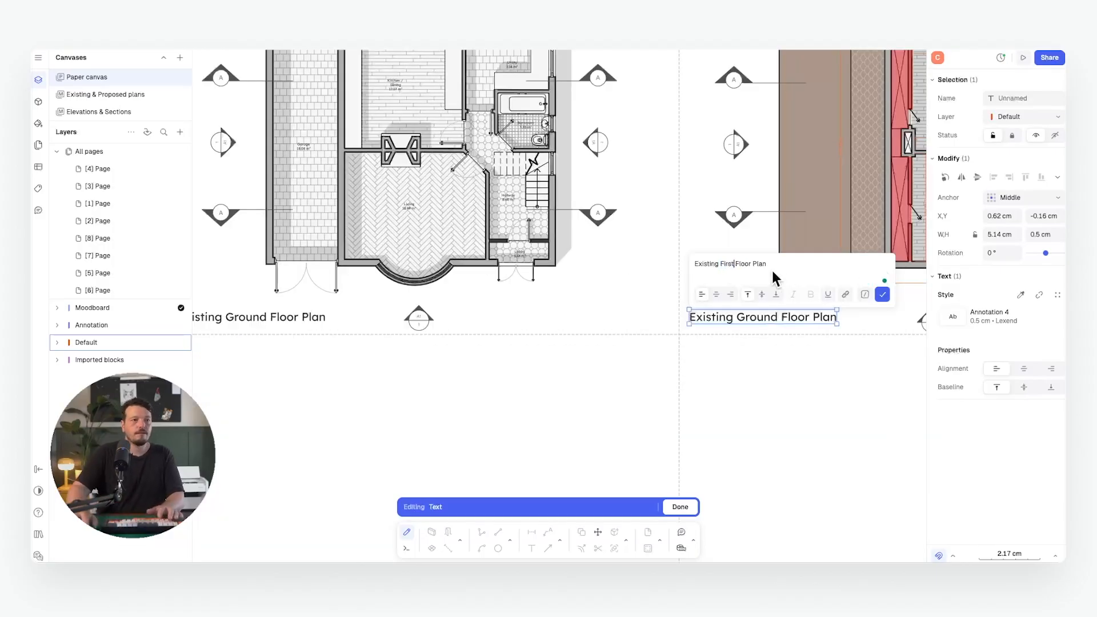
Change the copied title below the first-floor view to "Existing First Floor Plan"
{"action": "left_click", "coordinate": [883, 294]}
{"action": "left_click", "coordinate": [856, 419]}
Insert a view of the Elevations & Sections canvas over the lower half of the existing plans sheet and set its scale to 1:100
{"action": "scroll", "coordinate": [576, 308], "scroll_direction": "down", "scroll_amount": 2}
{"action": "middle_click_drag", "start_coordinate": [624, 343], "coordinate": [626, 280]}
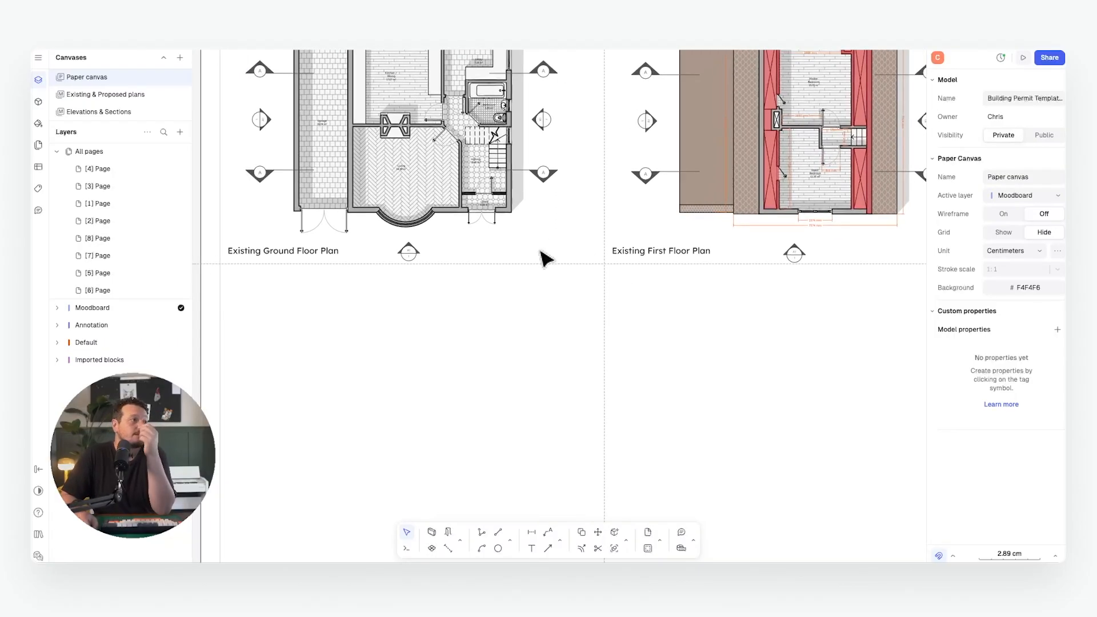
{"action": "left_click", "coordinate": [180, 132]}
{"action": "mouse_move", "coordinate": [198, 180]}
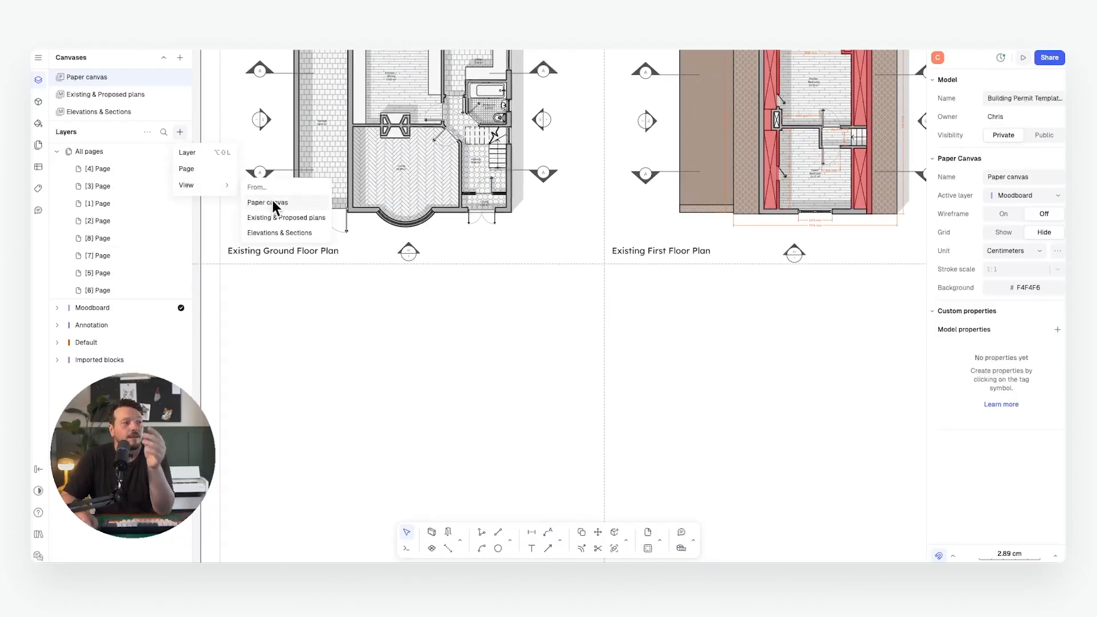
{"action": "left_click", "coordinate": [289, 233]}
{"action": "left_click_drag", "start_coordinate": [477, 314], "coordinate": [522, 297]}
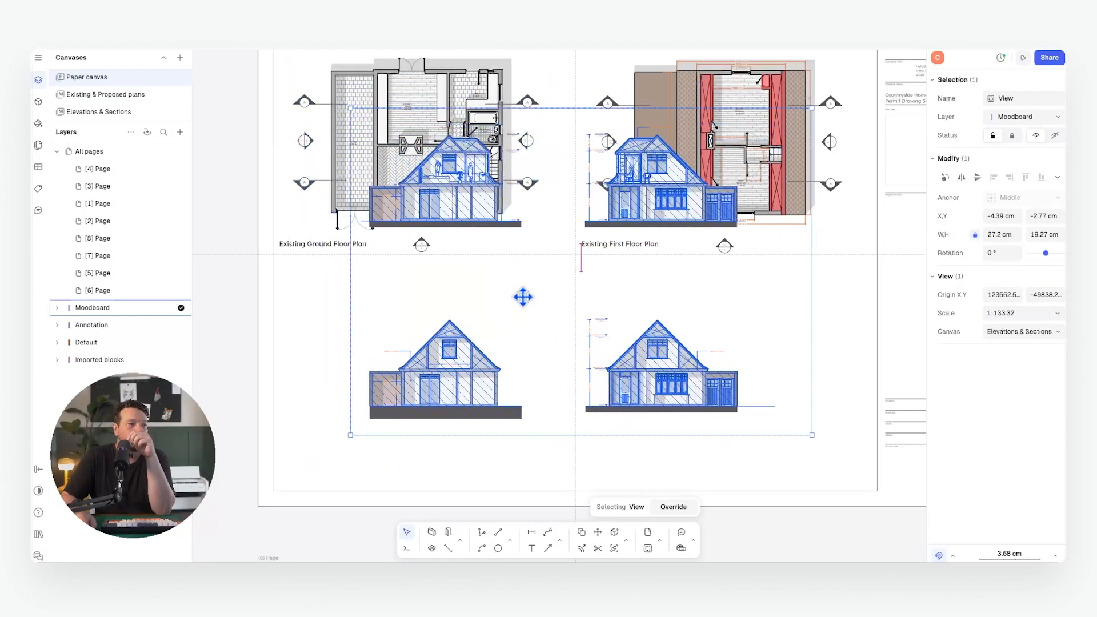
{"action": "left_click_drag", "start_coordinate": [495, 373], "coordinate": [528, 370]}
{"action": "middle_click_drag", "start_coordinate": [513, 347], "coordinate": [418, 343]}
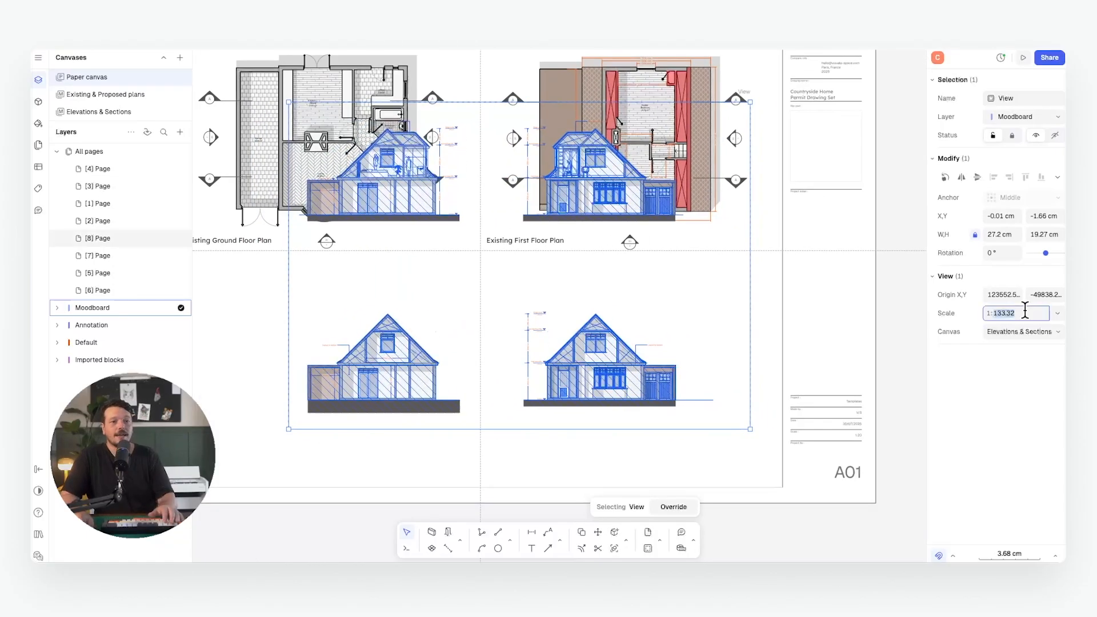
{"action": "key", "text": "Return"}
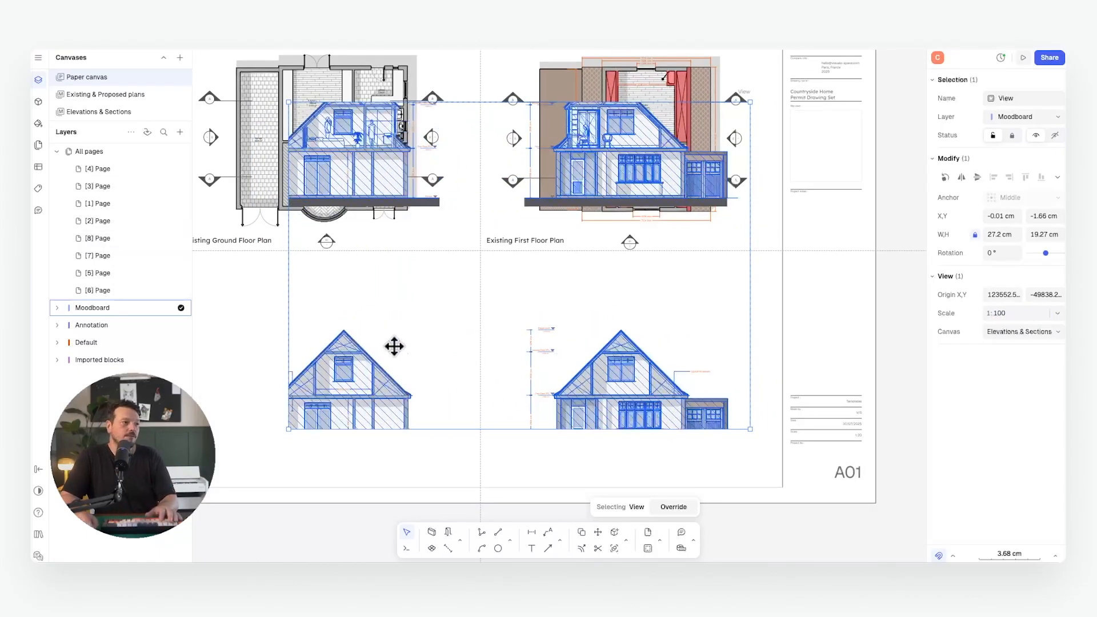
Crop the inserted view to the left existing section and place it in the sheet's lower-left quarter
{"action": "middle_click_drag", "start_coordinate": [379, 350], "coordinate": [440, 311]}
{"action": "double_click", "coordinate": [443, 318]}
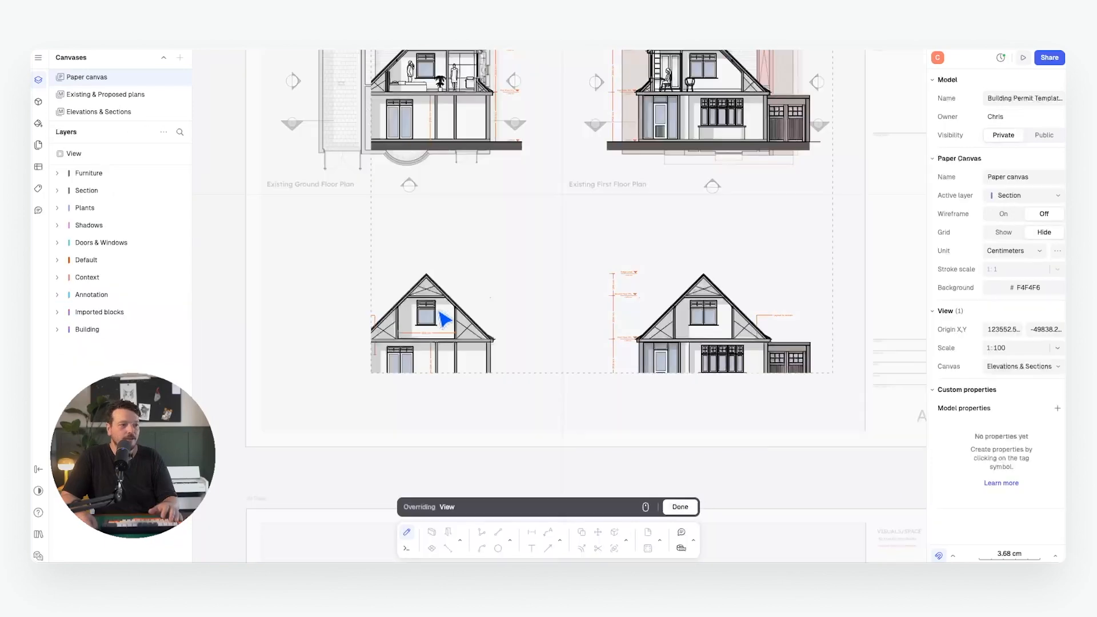
{"action": "key", "text": "Escape"}
{"action": "left_click_drag", "start_coordinate": [832, 244], "coordinate": [586, 250]}
{"action": "scroll", "coordinate": [693, 330], "scroll_direction": "down", "scroll_amount": 2}
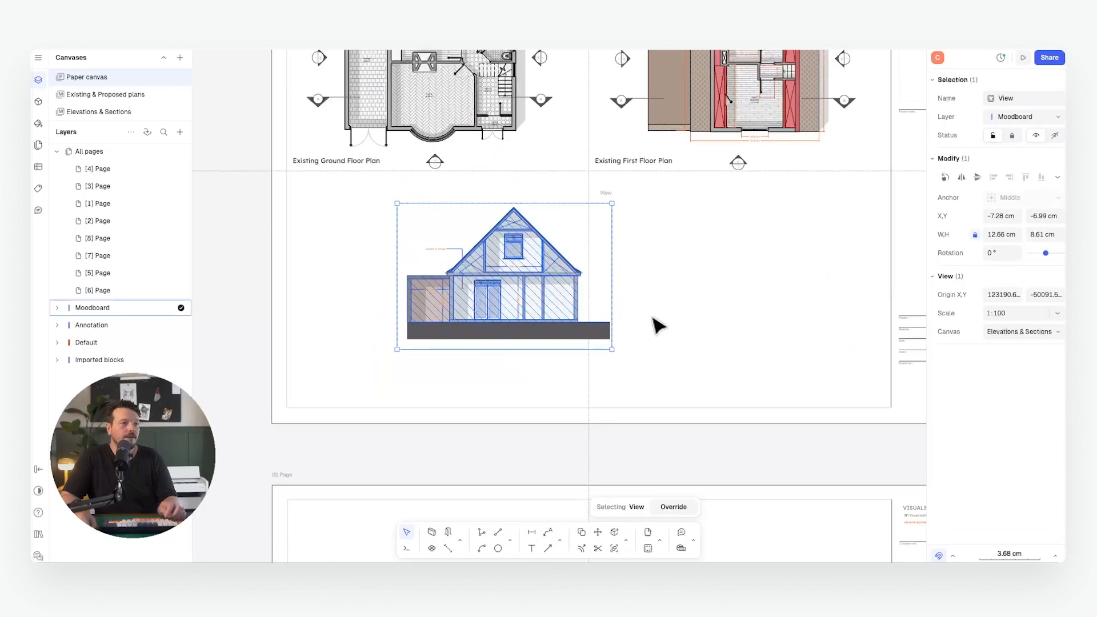
Copy the section view to the sheet's lower-right quarter and shift the copy's content to the other existing section
{"action": "key", "text": "c"}
{"action": "left_click", "coordinate": [441, 229]}
{"action": "type", "text": "18"}
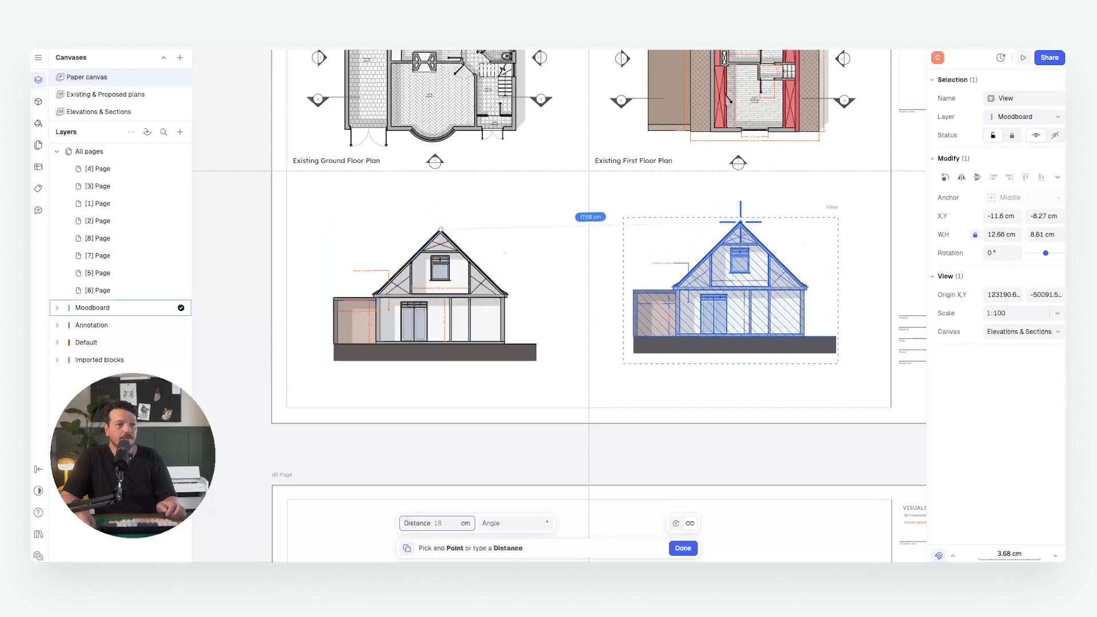
{"action": "left_click", "coordinate": [754, 229]}
{"action": "double_click", "coordinate": [796, 284]}
{"action": "middle_click_drag", "start_coordinate": [796, 284], "coordinate": [653, 285]}
{"action": "mouse_move", "coordinate": [734, 301]}
{"action": "middle_mouse_down"}
{"action": "mouse_move", "coordinate": [708, 291]}
{"action": "mouse_move", "coordinate": [725, 293]}
{"action": "middle_mouse_up"}
Set the copied section view's scale to 1:100
{"action": "left_click", "coordinate": [1015, 348]}
{"action": "type", "text": "1:1"}
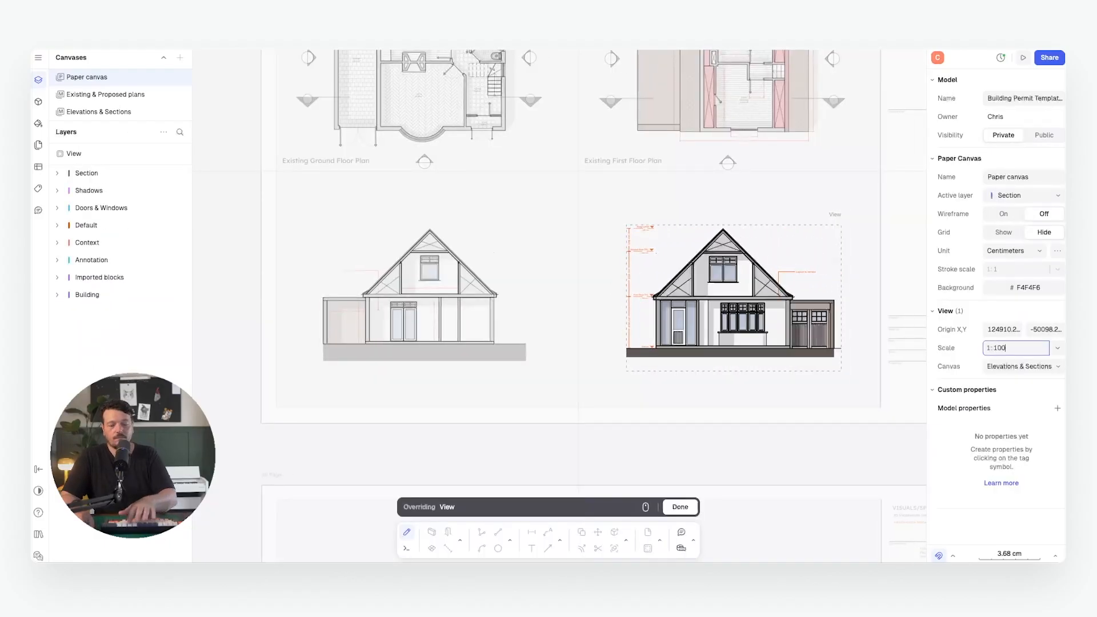
{"action": "type", "text": "00"}
{"action": "key", "text": "Return"}
{"action": "key", "text": "Escape"}
Copy the horizontal guideline to the left section's ground line and align the right section's ground line with it
{"action": "left_click", "coordinate": [546, 174]}
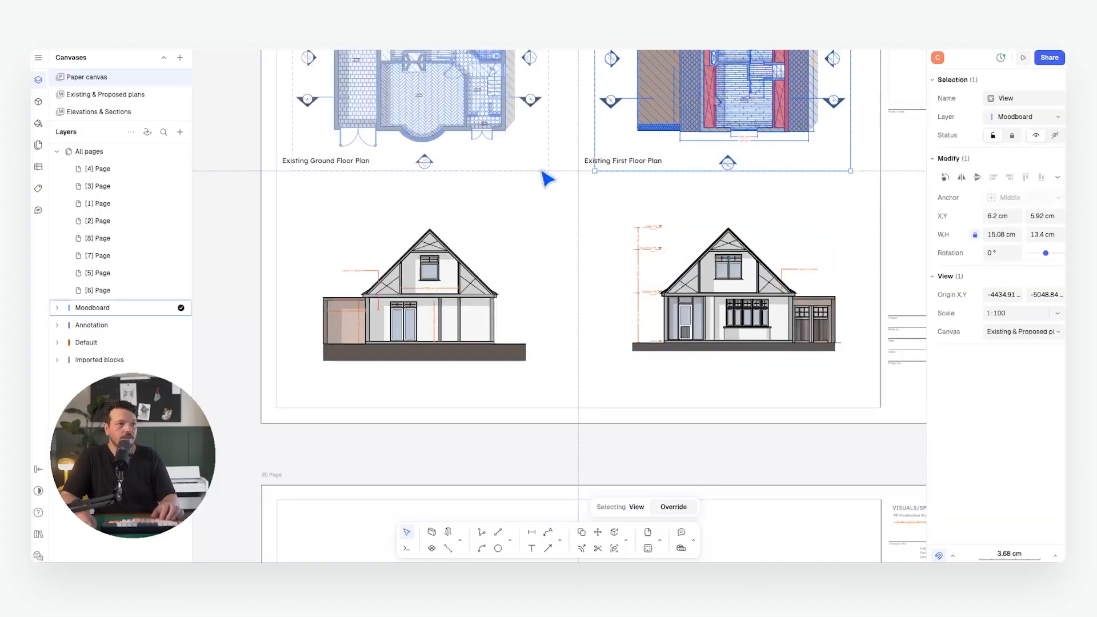
{"action": "key", "text": "l"}
{"action": "left_click", "coordinate": [579, 171]}
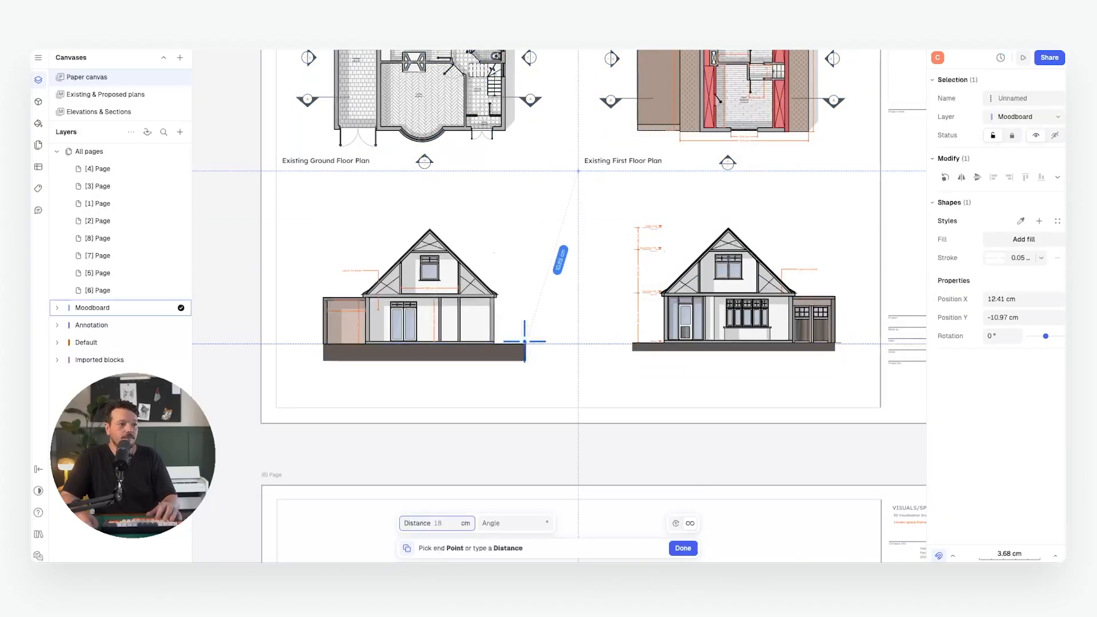
{"action": "left_click", "coordinate": [525, 344]}
{"action": "key", "text": "Escape"}
{"action": "left_click", "coordinate": [689, 324]}
{"action": "scroll", "coordinate": [665, 347], "scroll_direction": "up", "scroll_amount": 10}
{"action": "left_click_drag", "start_coordinate": [358, 291], "coordinate": [357, 301]}
{"action": "key", "text": "m"}
{"action": "key", "text": "Escape"}
{"action": "scroll", "coordinate": [413, 297], "scroll_direction": "down", "scroll_amount": 10}
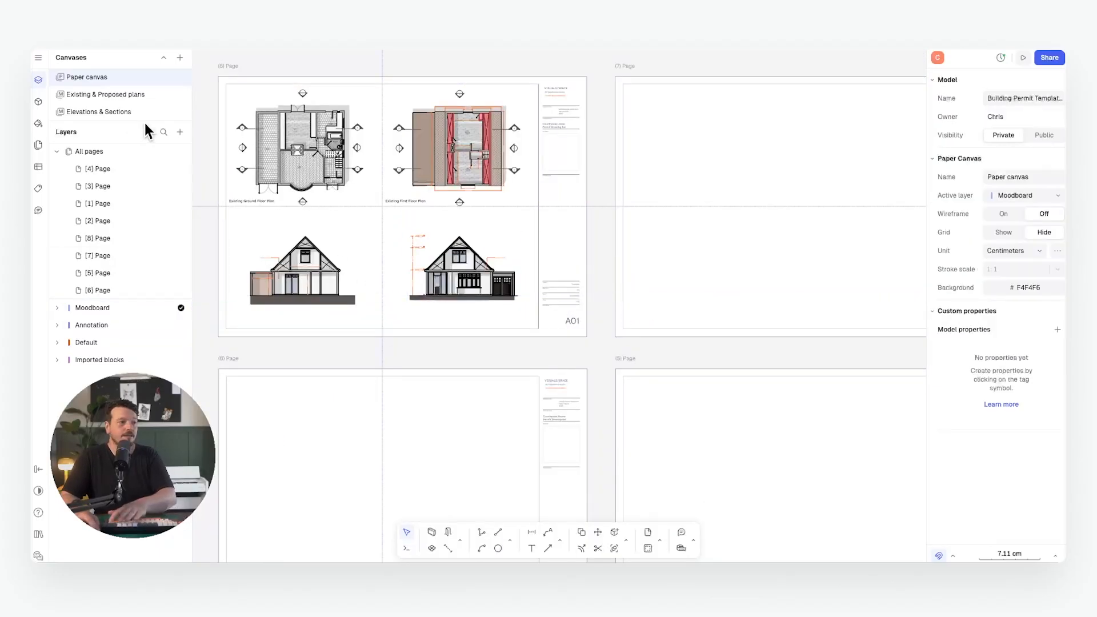
Copy both plan titles below the section views and change them to "Existing Section A" and "Existing Section B"
{"action": "scroll", "coordinate": [443, 345], "scroll_direction": "up", "scroll_amount": 8}
{"action": "left_click", "coordinate": [443, 340]}
{"action": "scroll", "coordinate": [505, 311], "scroll_direction": "down", "scroll_amount": 8}
{"action": "scroll", "coordinate": [337, 300], "scroll_direction": "up", "scroll_amount": 8}
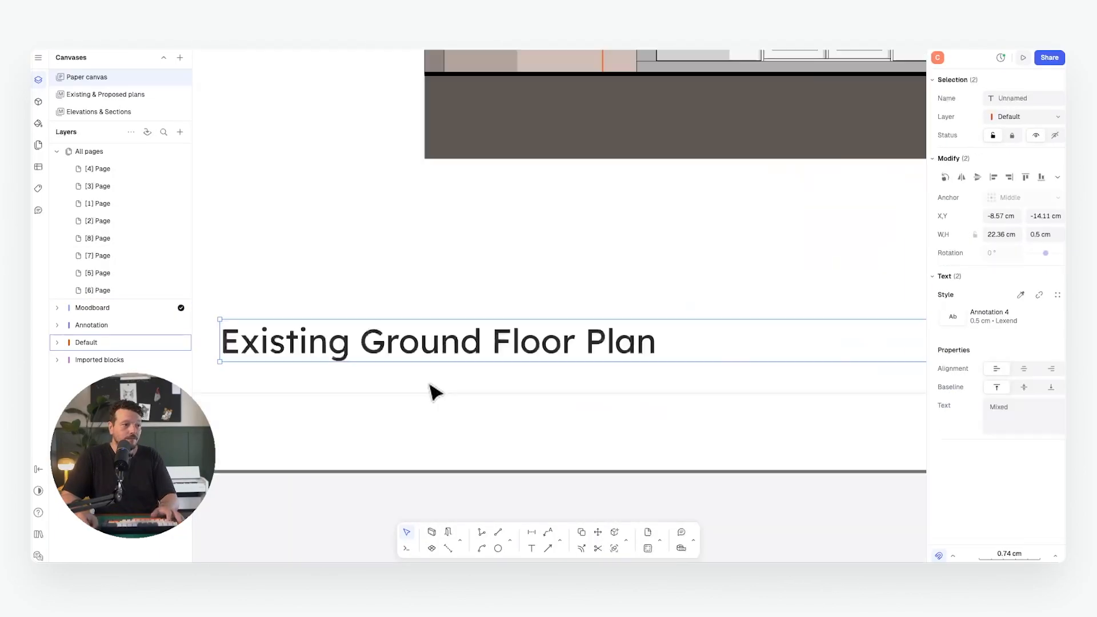
{"action": "double_click", "coordinate": [416, 347]}
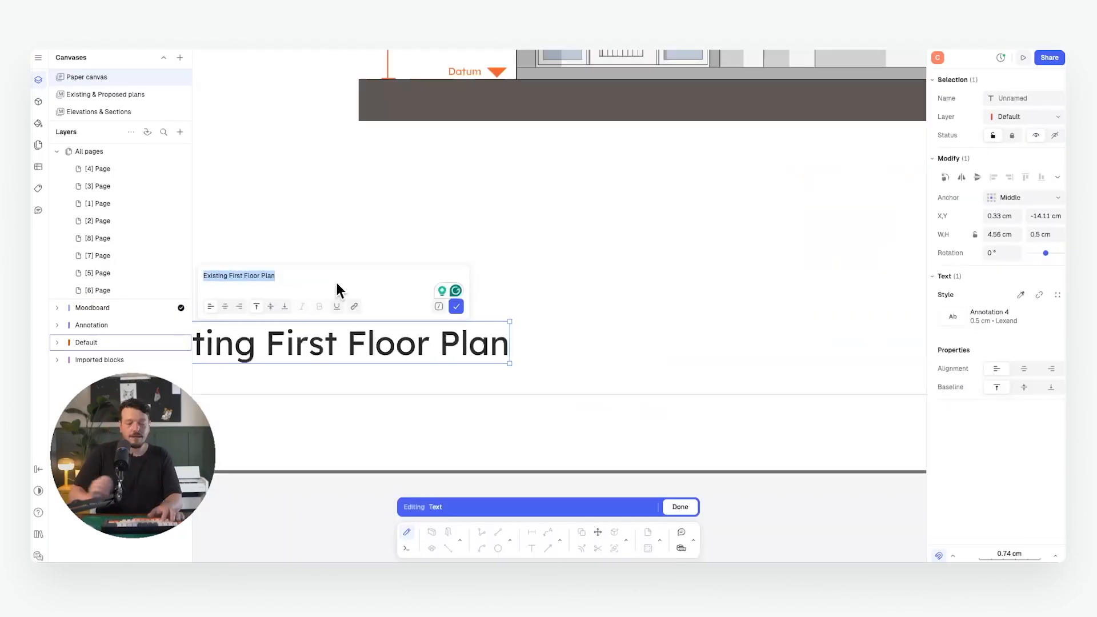
{"action": "type", "text": "Exis"}
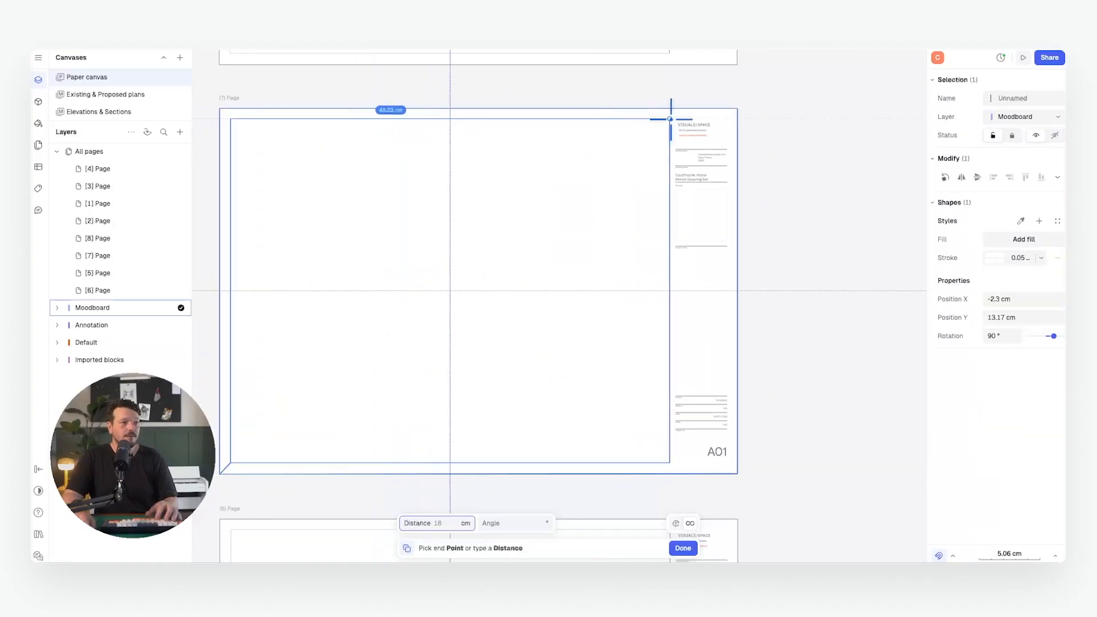
Copy the vertical guideline to the middle of the adjacent blank sheet's drawing area
{"action": "scroll", "coordinate": [576, 247], "scroll_direction": "down", "scroll_amount": 5}
{"action": "scroll", "coordinate": [576, 247], "scroll_direction": "up", "scroll_amount": 5}
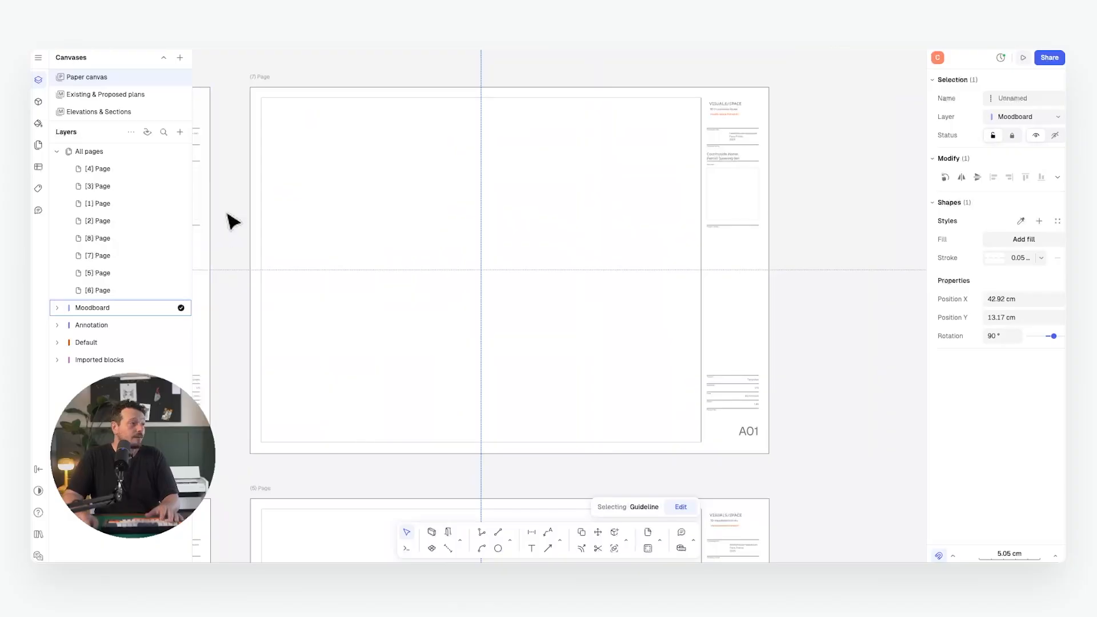
{"action": "left_click_drag", "start_coordinate": [246, 150], "coordinate": [192, 144]}
Insert a view of the Elevations & Sections canvas on the adjacent sheet and shift its content to the existing front elevation
{"action": "left_click", "coordinate": [179, 132]}
{"action": "mouse_move", "coordinate": [209, 189]}
{"action": "left_click", "coordinate": [287, 233]}
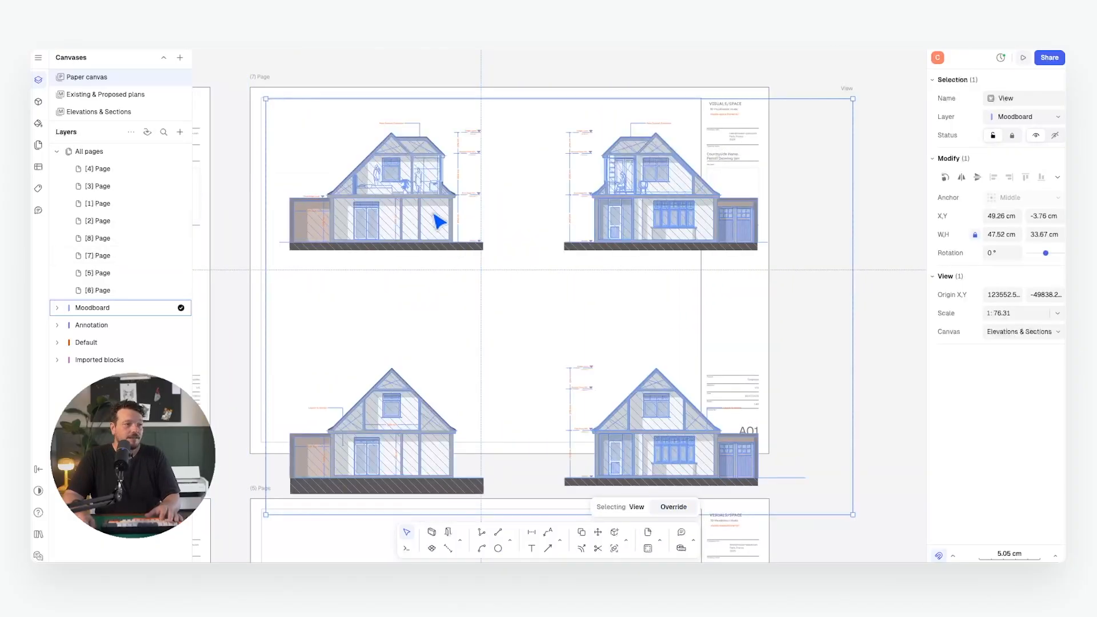
{"action": "double_click", "coordinate": [436, 214]}
{"action": "scroll", "coordinate": [544, 270], "scroll_direction": "down", "scroll_amount": 10}
{"action": "scroll", "coordinate": [489, 265], "scroll_direction": "up", "scroll_amount": 8}
{"action": "middle_click_drag", "start_coordinate": [373, 265], "coordinate": [493, 277]}
{"action": "scroll", "coordinate": [499, 284], "scroll_direction": "up", "scroll_amount": 5}
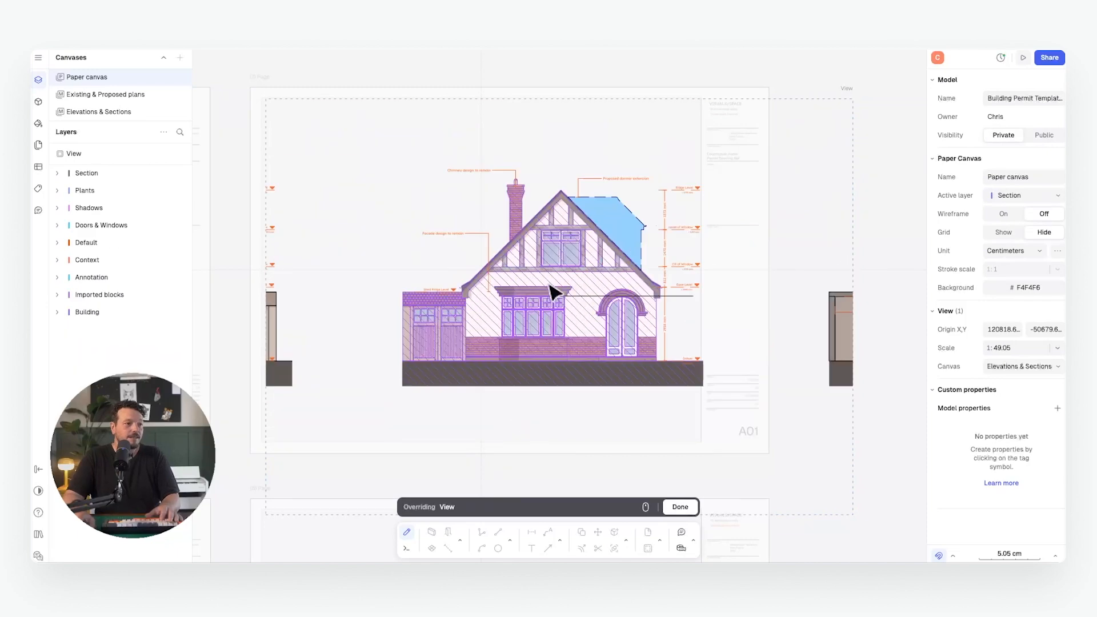
{"action": "middle_click_drag", "start_coordinate": [558, 290], "coordinate": [510, 289]}
Set the elevation view's scale to 1:100 and crop it to the front elevation in the sheet's upper-left quarter
{"action": "left_click", "coordinate": [1016, 347]}
{"action": "type", "text": "1:100"}
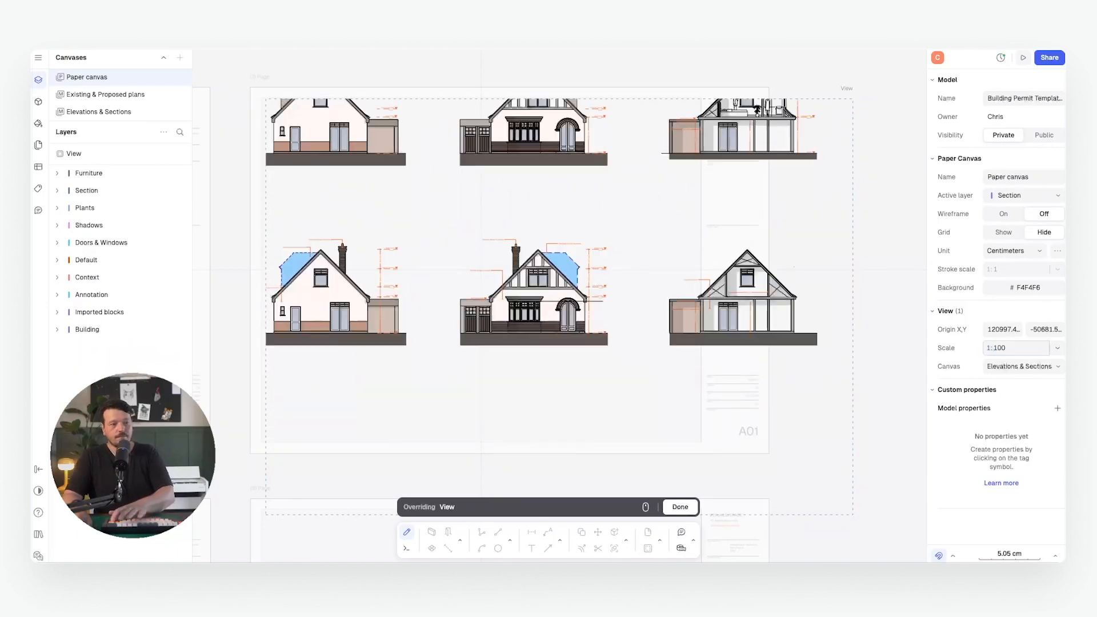
{"action": "left_click", "coordinate": [857, 355]}
{"action": "left_click_drag", "start_coordinate": [402, 219], "coordinate": [393, 212]}
Copy the elevation view into the other three quarters and shift the copies' content to the rear and two side elevations
{"action": "left_click", "coordinate": [481, 270]}
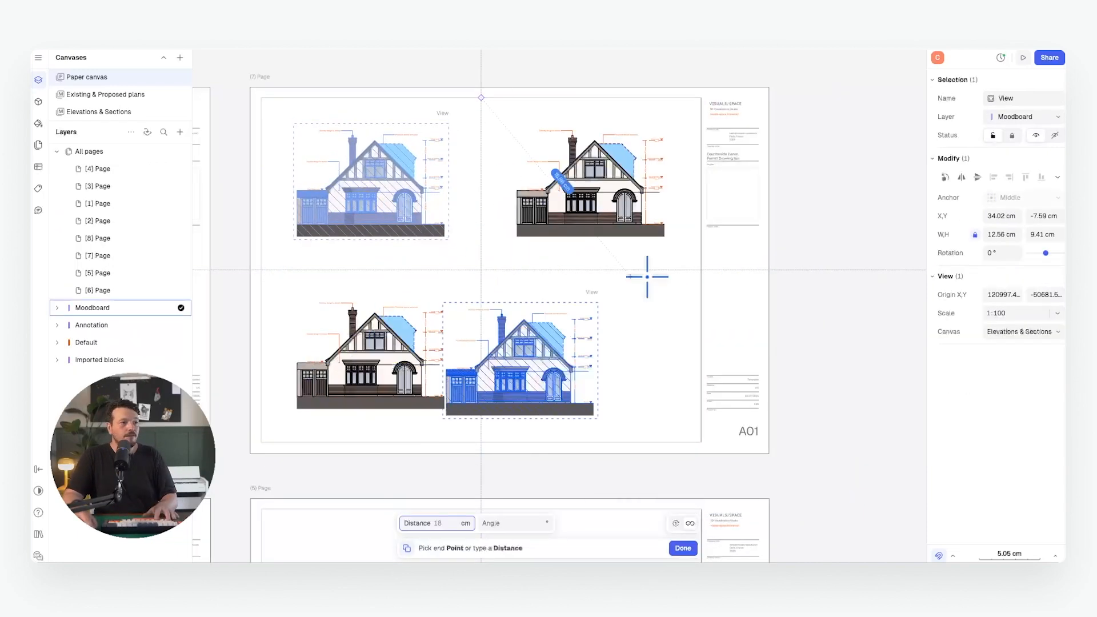
{"action": "left_click", "coordinate": [701, 270]}
{"action": "left_click", "coordinate": [645, 187]}
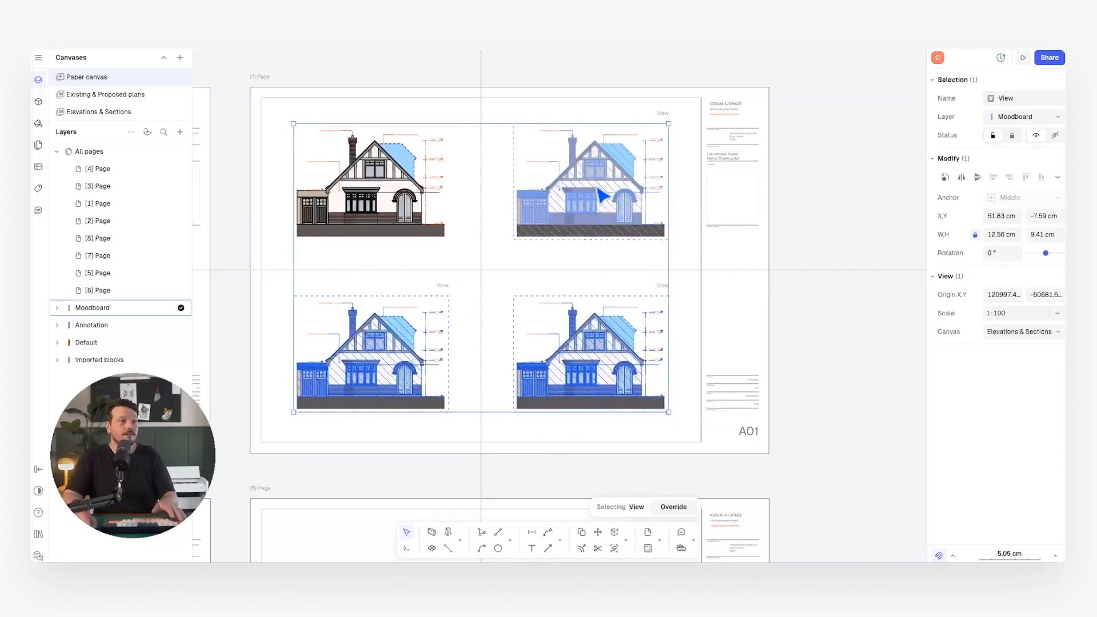
{"action": "double_click", "coordinate": [598, 189]}
{"action": "left_click_drag", "start_coordinate": [654, 191], "coordinate": [457, 188]}
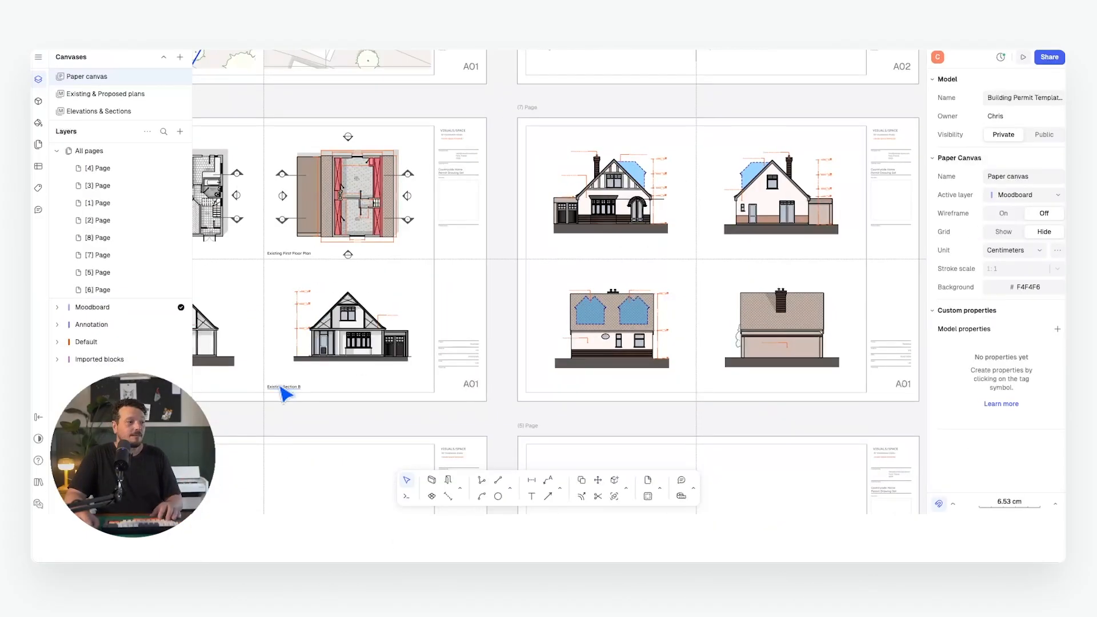
Copy the "Existing Section B" title from the existing plans sheet to below each of the four elevation views
{"action": "left_click", "coordinate": [284, 387]}
{"action": "key", "text": "c"}
{"action": "left_click", "coordinate": [264, 392]}
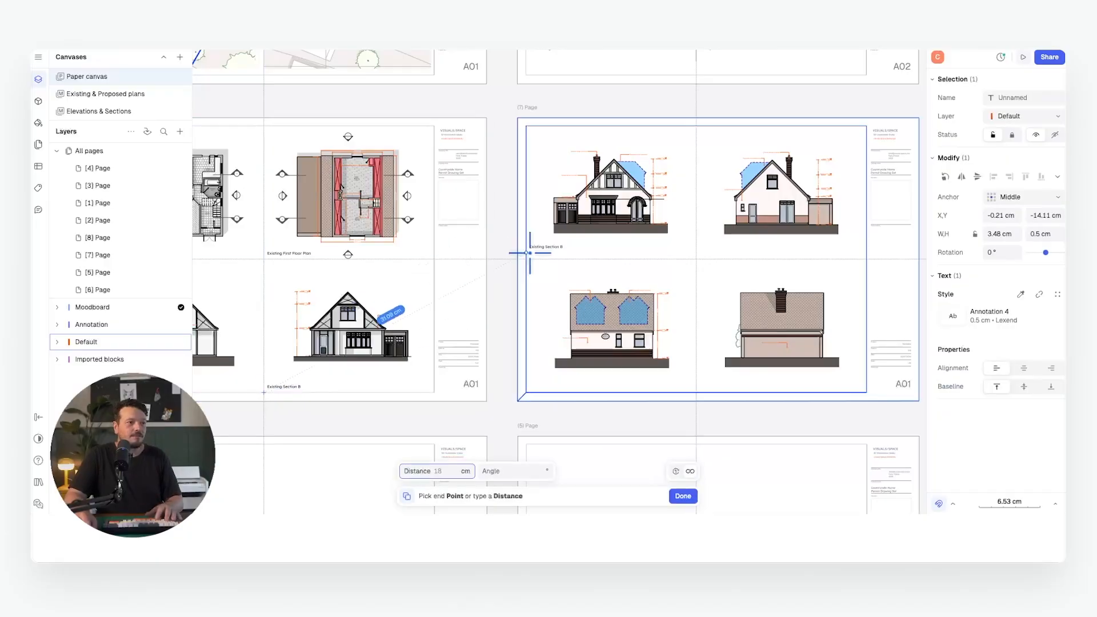
{"action": "left_click", "coordinate": [525, 258]}
{"action": "left_click", "coordinate": [696, 259]}
{"action": "left_click", "coordinate": [526, 392]}
{"action": "left_click", "coordinate": [696, 392]}
{"action": "middle_click_drag", "start_coordinate": [799, 283], "coordinate": [588, 289]}
{"action": "key", "text": "Escape"}
Examine the section and elevation marks around the ground-floor plan and compare them with the elevation views on the adjacent sheet
{"action": "middle_click_drag", "start_coordinate": [301, 244], "coordinate": [577, 246]}
{"action": "middle_click_drag", "start_coordinate": [326, 192], "coordinate": [483, 213]}
{"action": "scroll", "coordinate": [487, 177], "scroll_direction": "up", "scroll_amount": 10}
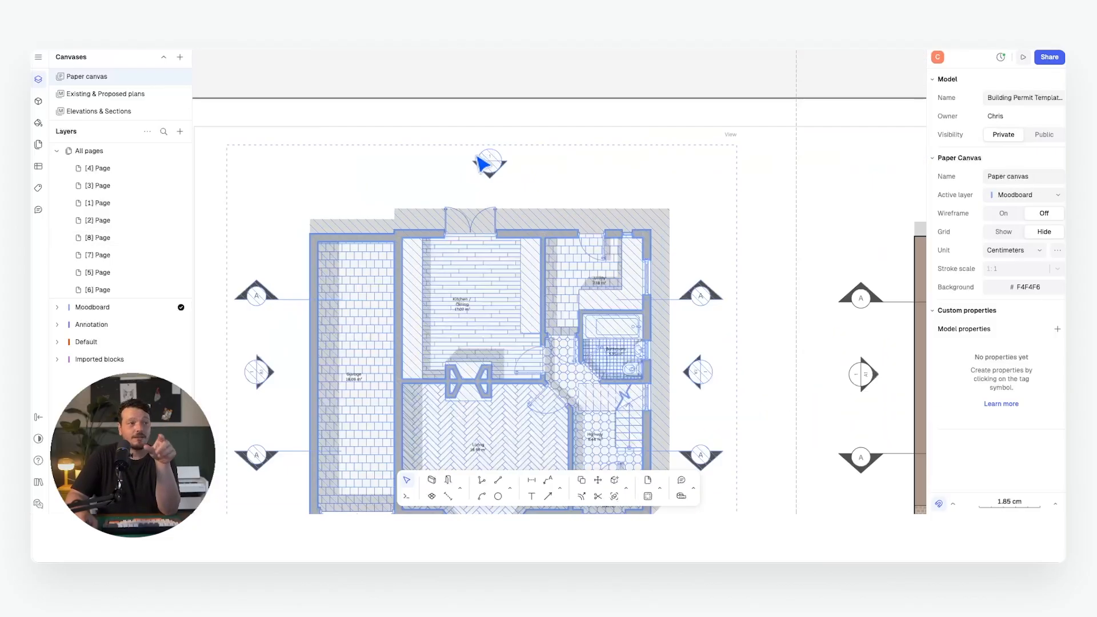
{"action": "scroll", "coordinate": [453, 276], "scroll_direction": "down", "scroll_amount": 12}
{"action": "scroll", "coordinate": [367, 215], "scroll_direction": "up", "scroll_amount": 6}
{"action": "scroll", "coordinate": [688, 296], "scroll_direction": "down", "scroll_amount": 2}
{"action": "scroll", "coordinate": [711, 211], "scroll_direction": "up", "scroll_amount": 2}
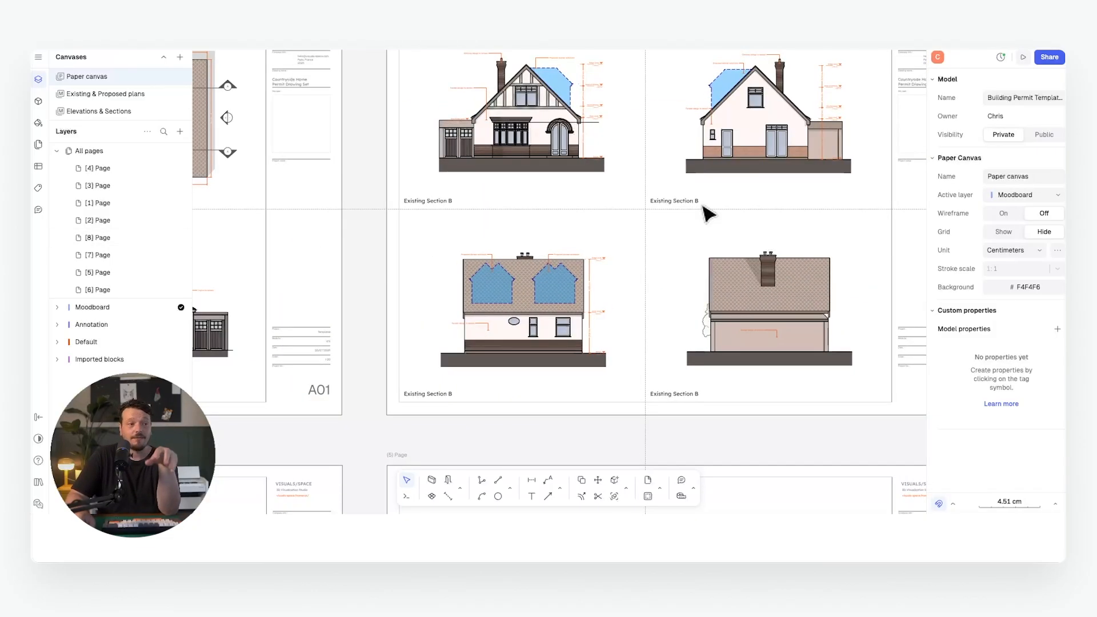
{"action": "scroll", "coordinate": [707, 215], "scroll_direction": "down", "scroll_amount": 3}
{"action": "scroll", "coordinate": [617, 252], "scroll_direction": "up", "scroll_amount": 3}
{"action": "middle_click_drag", "start_coordinate": [617, 251], "coordinate": [592, 286]}
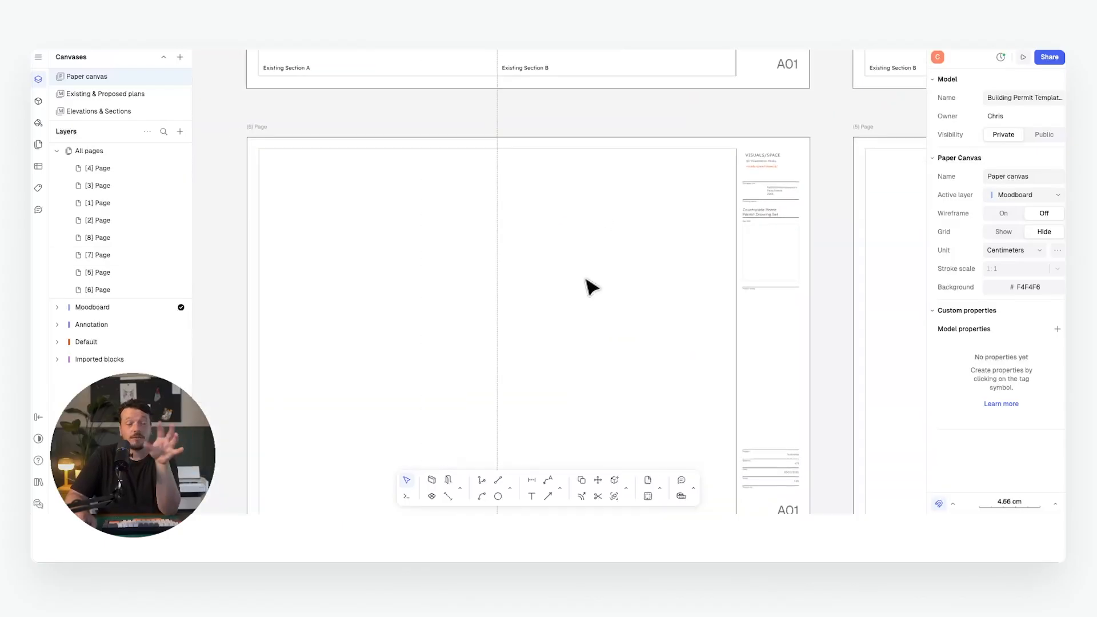
Insert a view of the Existing & Proposed plans canvas on the sheet below and shift its content to the proposed first-floor plan
{"action": "scroll", "coordinate": [570, 261], "scroll_direction": "down", "scroll_amount": 3}
{"action": "middle_click_drag", "start_coordinate": [434, 307], "coordinate": [418, 191]}
{"action": "scroll", "coordinate": [423, 233], "scroll_direction": "up", "scroll_amount": 5}
{"action": "left_click", "coordinate": [183, 131]}
{"action": "mouse_move", "coordinate": [222, 190]}
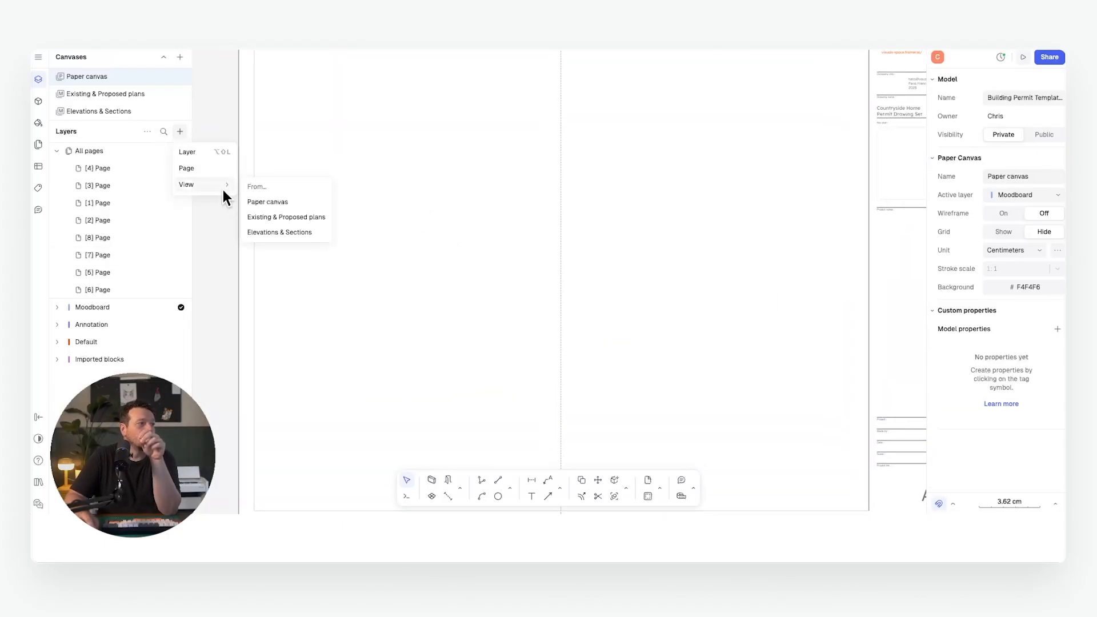
{"action": "left_click", "coordinate": [320, 218]}
{"action": "double_click", "coordinate": [486, 217]}
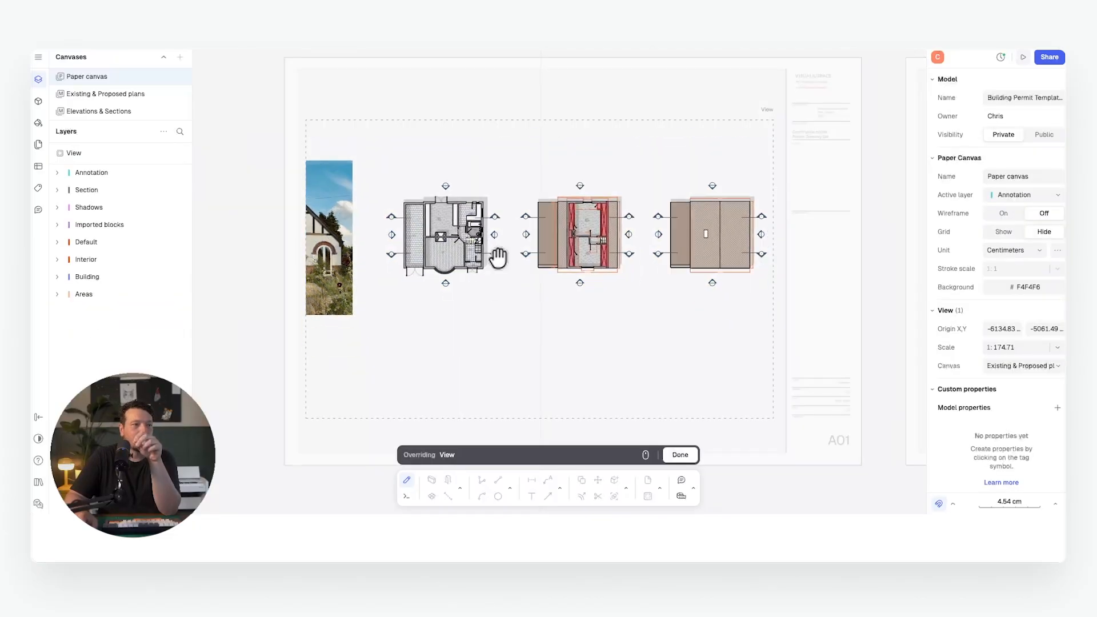
{"action": "scroll", "coordinate": [460, 254], "scroll_direction": "up", "scroll_amount": 6}
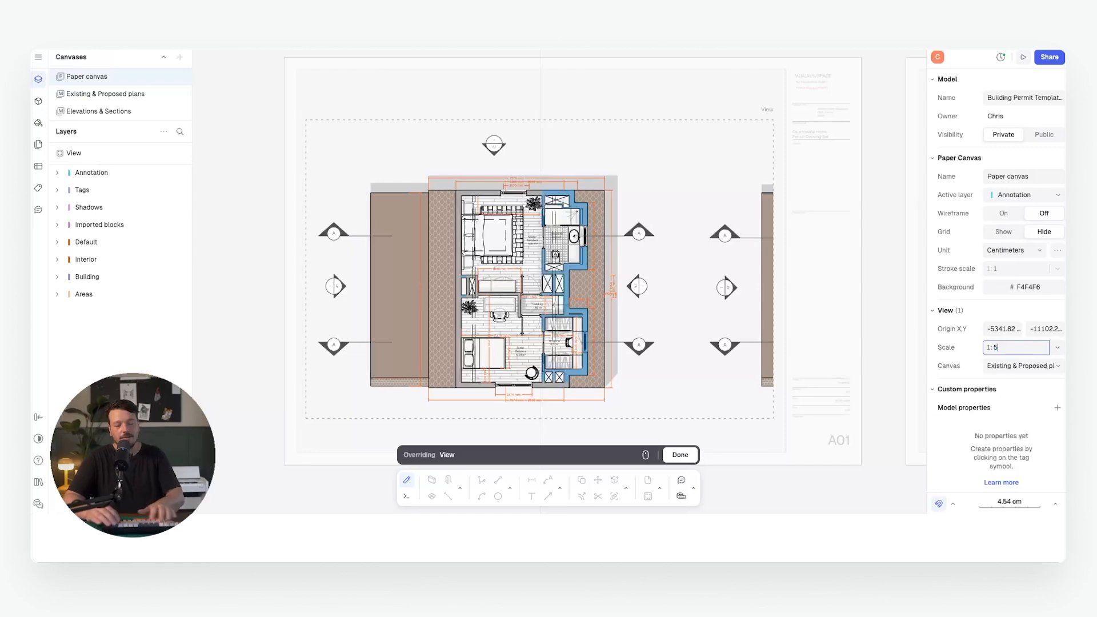
Set the proposed plan view's scale to 1:50 and crop it to the plan in the sheet's left half
{"action": "type", "text": "0"}
{"action": "key", "text": "Return"}
{"action": "key", "text": "Escape"}
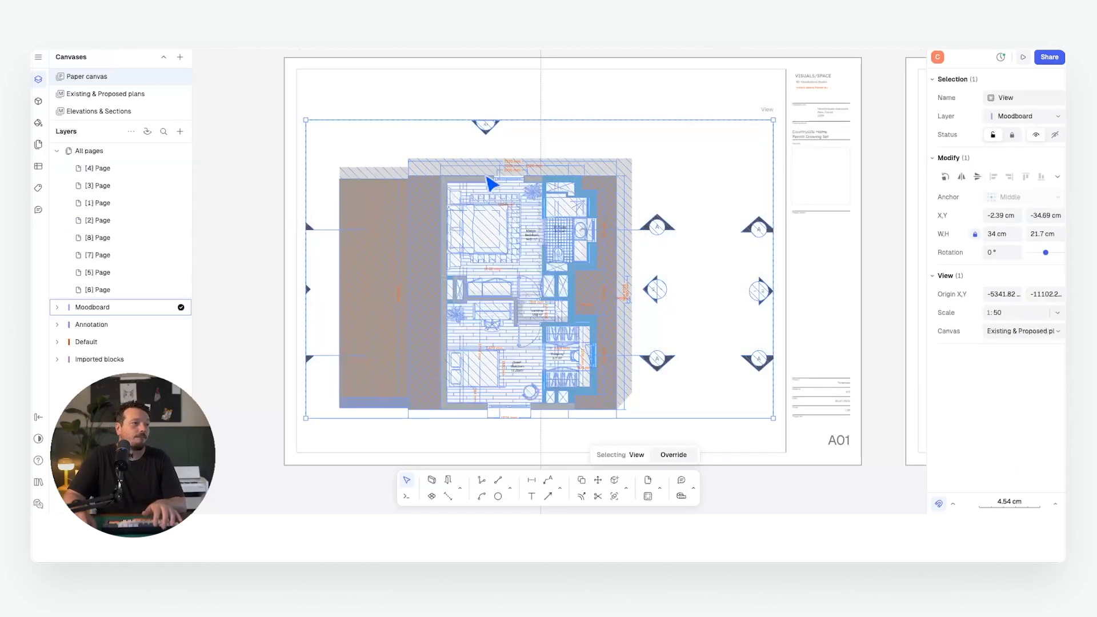
{"action": "left_click", "coordinate": [613, 291]}
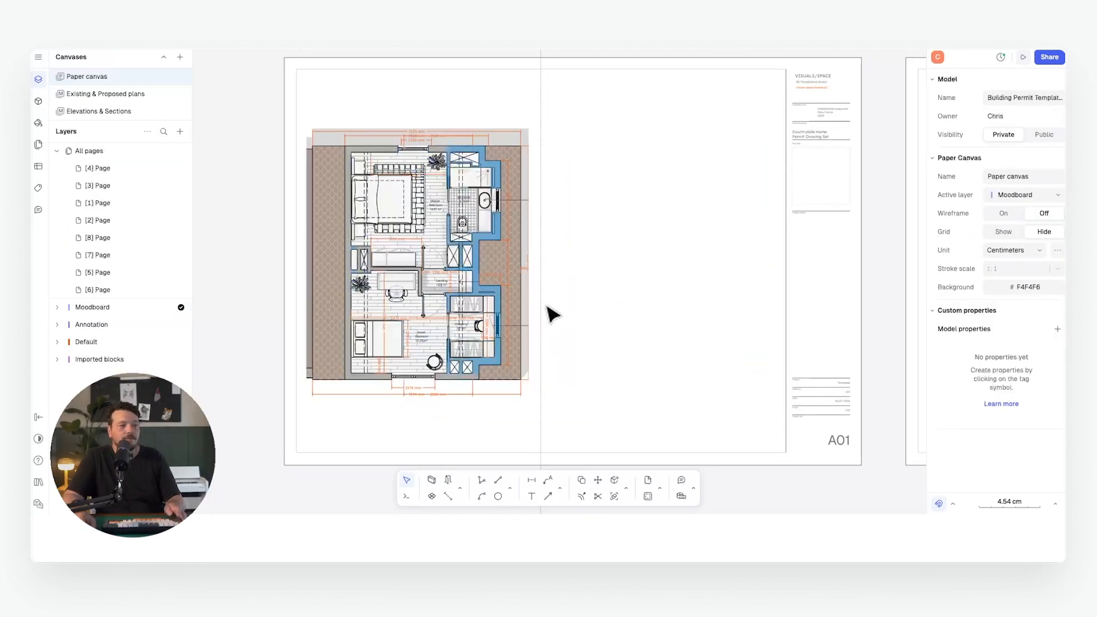
Insert a view of the Elevations & Sections canvas on the proposed plan sheet and shift its content to the proposed dormer section
{"action": "scroll", "coordinate": [545, 288], "scroll_direction": "down", "scroll_amount": 3}
{"action": "middle_click_drag", "start_coordinate": [536, 203], "coordinate": [470, 272]}
{"action": "left_click", "coordinate": [180, 131]}
{"action": "mouse_move", "coordinate": [184, 181]}
{"action": "left_click", "coordinate": [282, 232]}
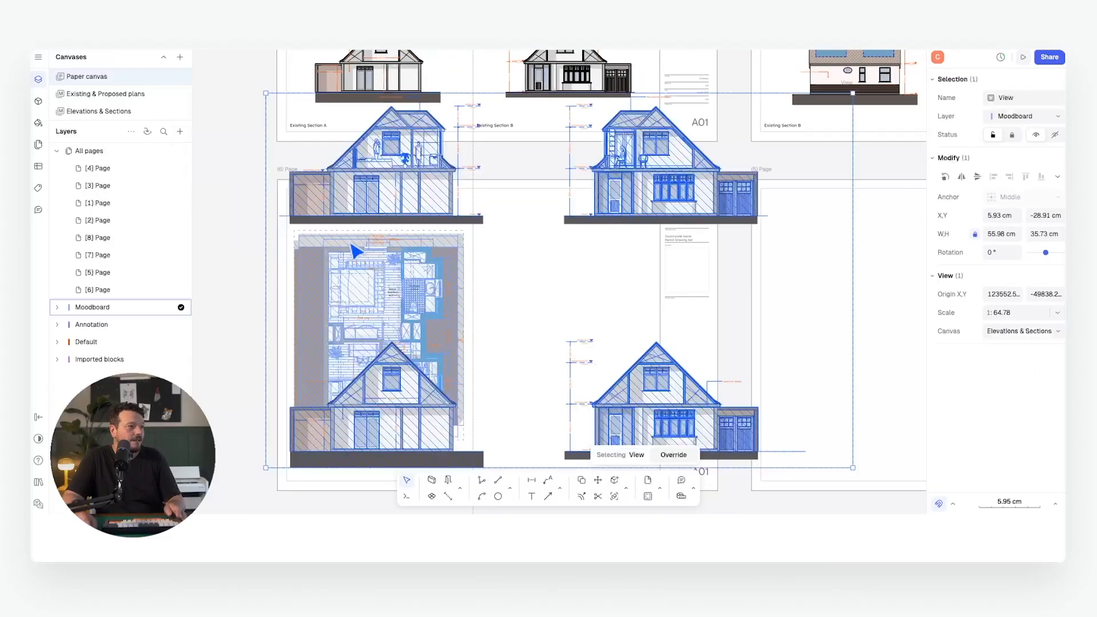
{"action": "double_click", "coordinate": [434, 226]}
Set the dormer section view's scale to 1:50 and crop it to the section in the proposed plan sheet's right half
{"action": "key", "text": "Return"}
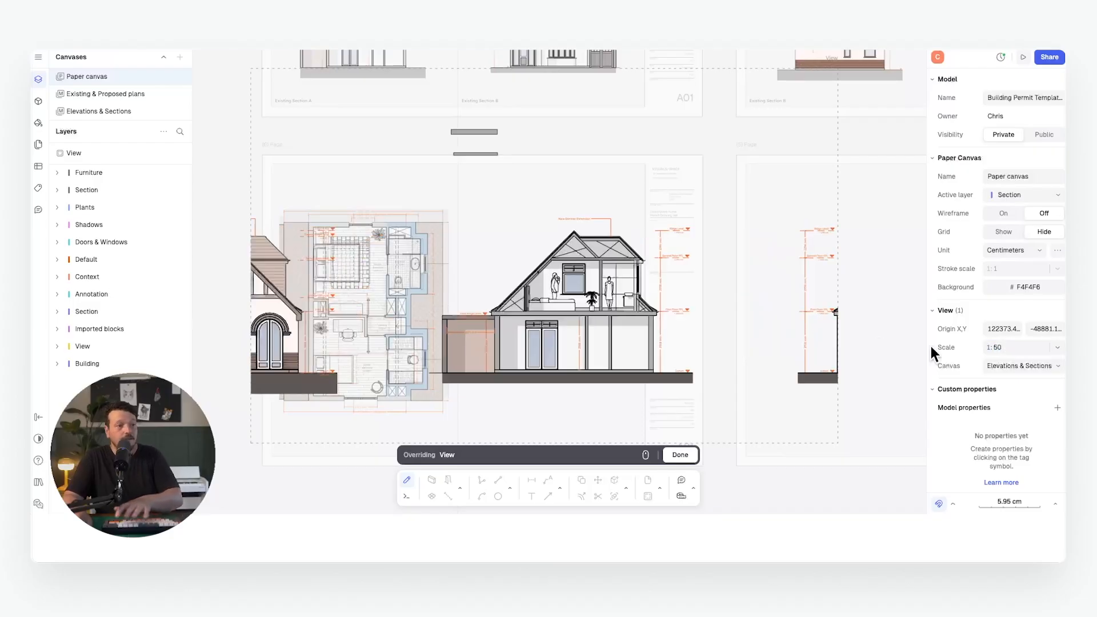
{"action": "key", "text": "Escape"}
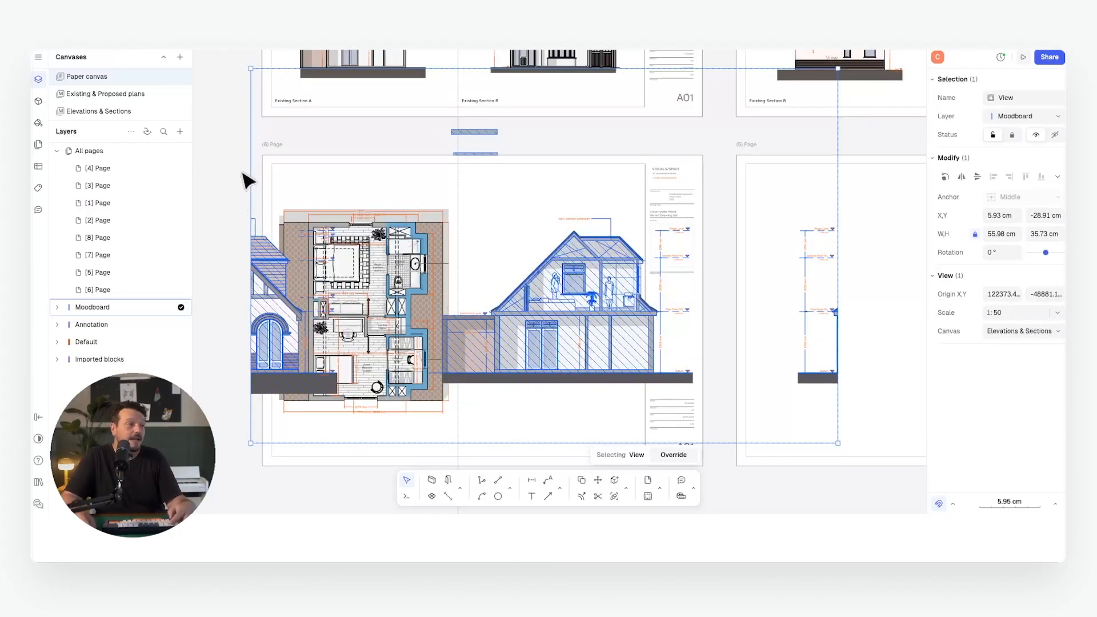
{"action": "left_click_drag", "start_coordinate": [251, 206], "coordinate": [485, 227]}
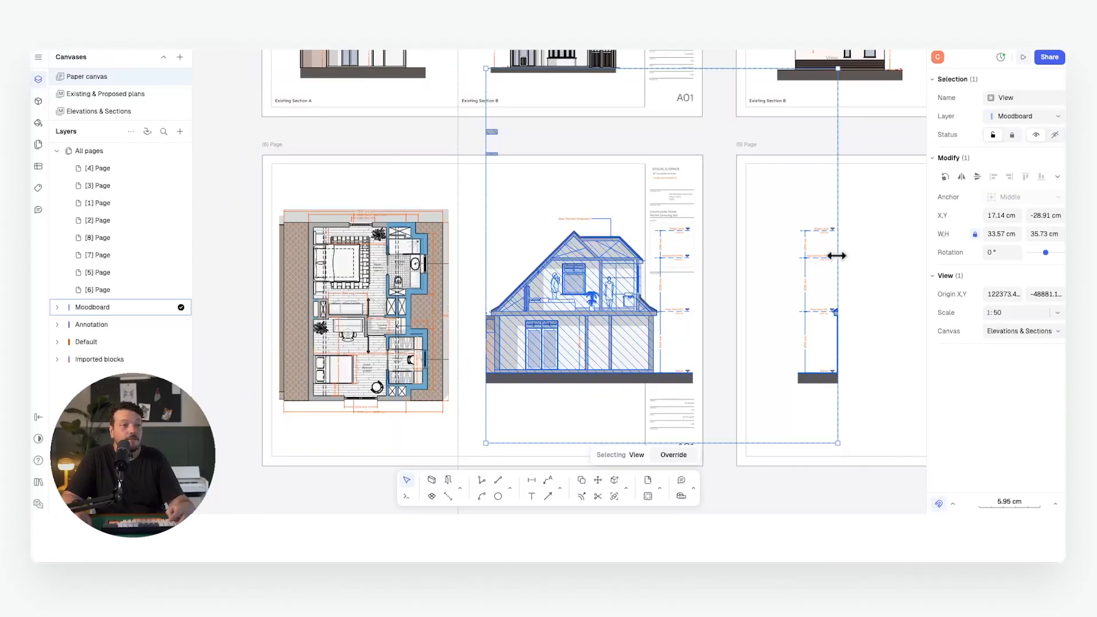
{"action": "left_click_drag", "start_coordinate": [837, 256], "coordinate": [665, 262]}
{"action": "key", "text": "Escape"}
{"action": "scroll", "coordinate": [654, 274], "scroll_direction": "up", "scroll_amount": 5}
{"action": "middle_click_drag", "start_coordinate": [627, 274], "coordinate": [659, 235]}
{"action": "scroll", "coordinate": [612, 224], "scroll_direction": "down", "scroll_amount": 3}
{"action": "scroll", "coordinate": [605, 230], "scroll_direction": "down", "scroll_amount": 3}
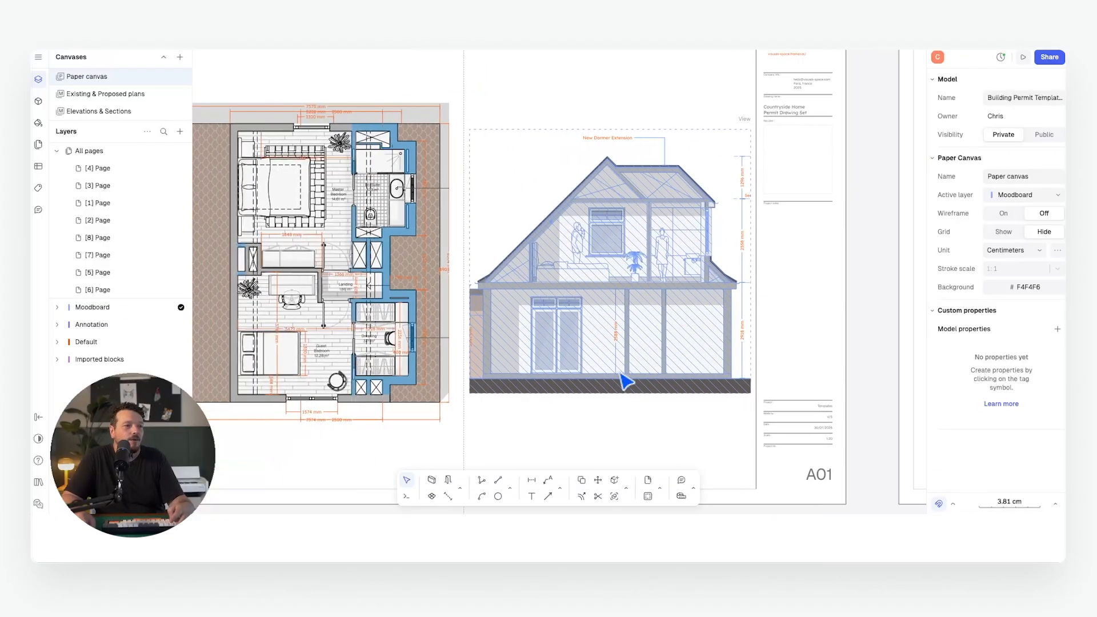
{"action": "scroll", "coordinate": [456, 259], "scroll_direction": "down", "scroll_amount": 5}
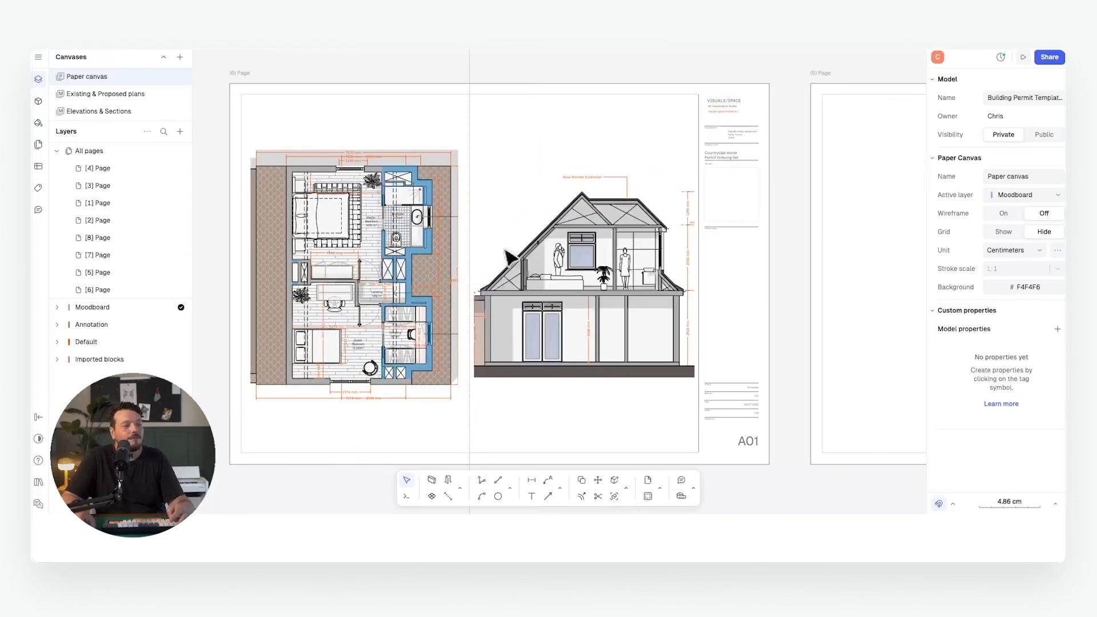
{"action": "middle_click_drag", "start_coordinate": [583, 257], "coordinate": [527, 261]}
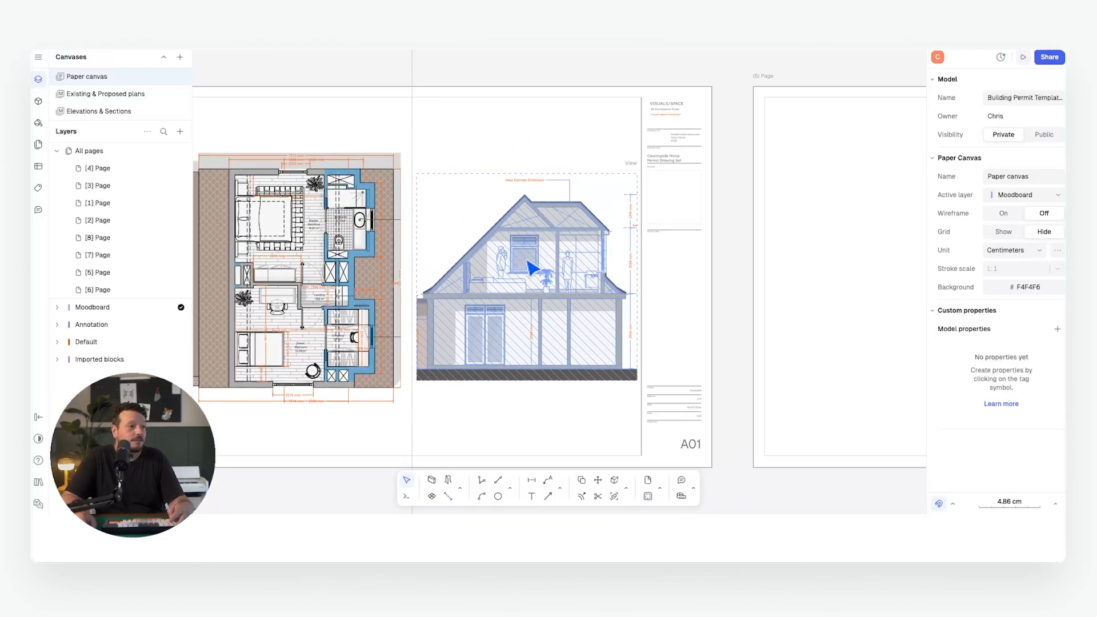
{"action": "scroll", "coordinate": [477, 263], "scroll_direction": "down", "scroll_amount": 3}
Copy the proposed first-floor plan view and the section view together onto the adjacent blank sheet, aligned to its drawing frame
{"action": "left_click", "coordinate": [337, 252]}
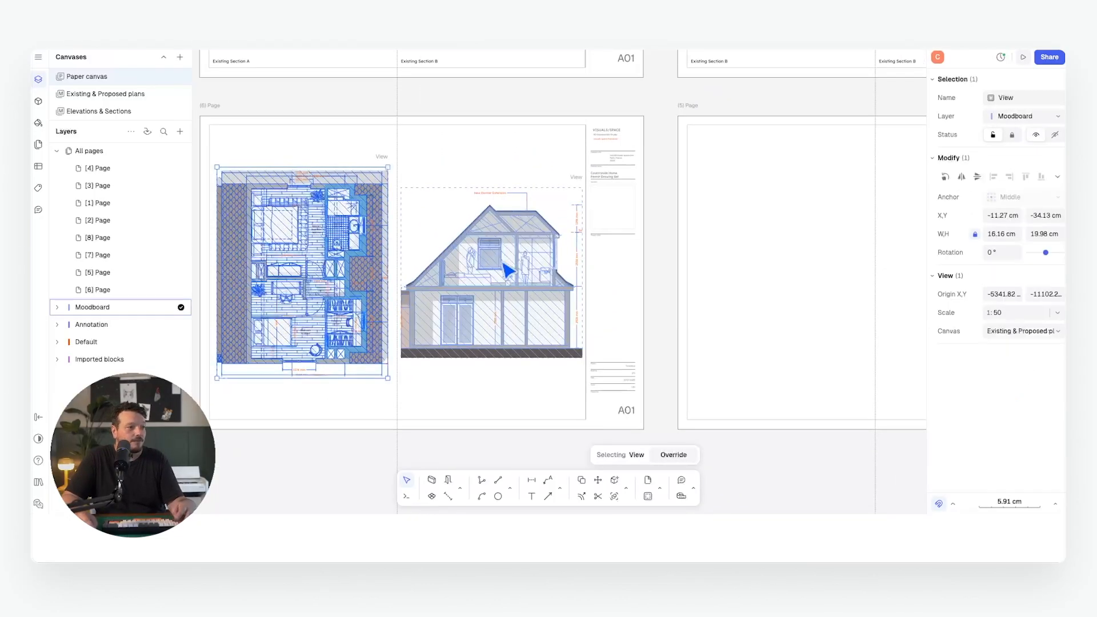
{"action": "left_click", "coordinate": [508, 284], "text": "shift"}
{"action": "key", "text": "c"}
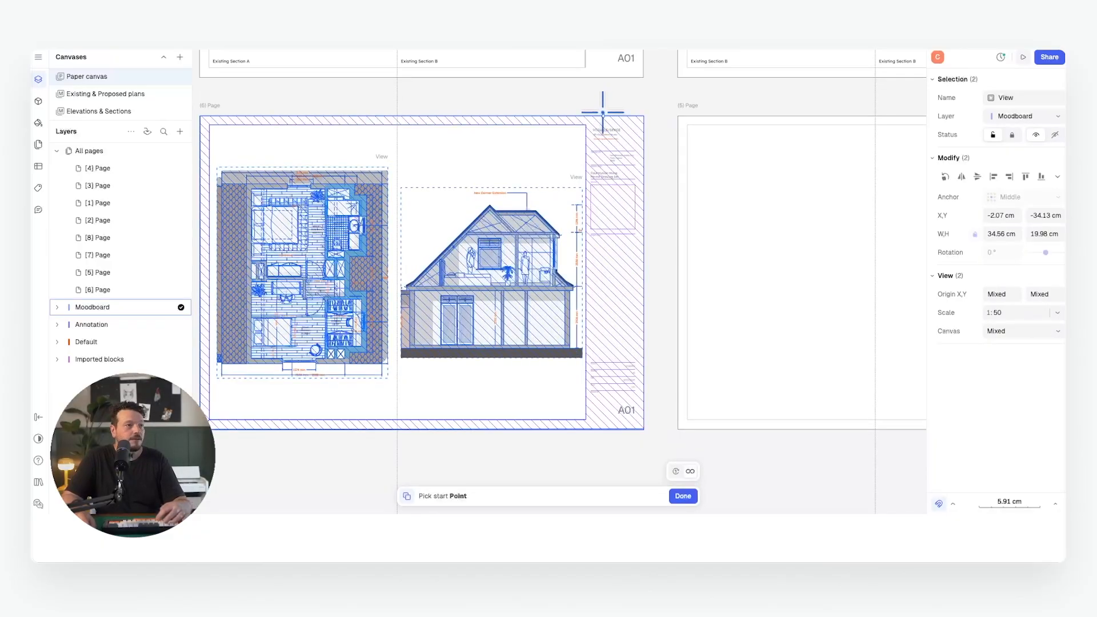
{"action": "left_click", "coordinate": [585, 124]}
{"action": "middle_click_drag", "start_coordinate": [789, 138], "coordinate": [527, 138]}
{"action": "left_click", "coordinate": [800, 124]}
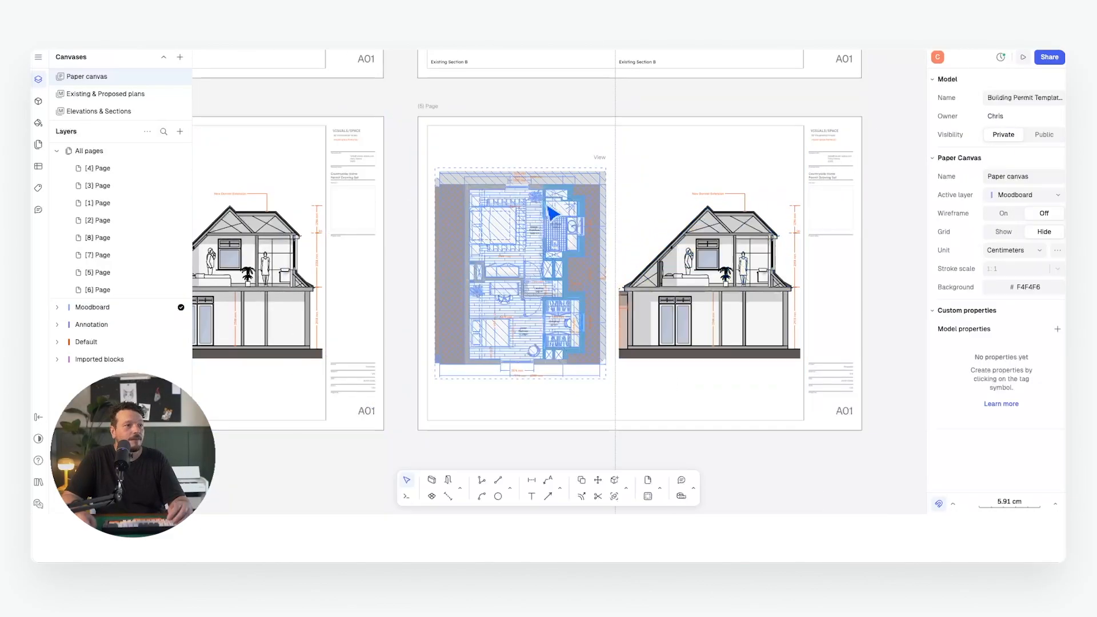
Shift the copied plan view's content to the proposed roof plan and the copied section view's content to proposed Section B
{"action": "double_click", "coordinate": [484, 252]}
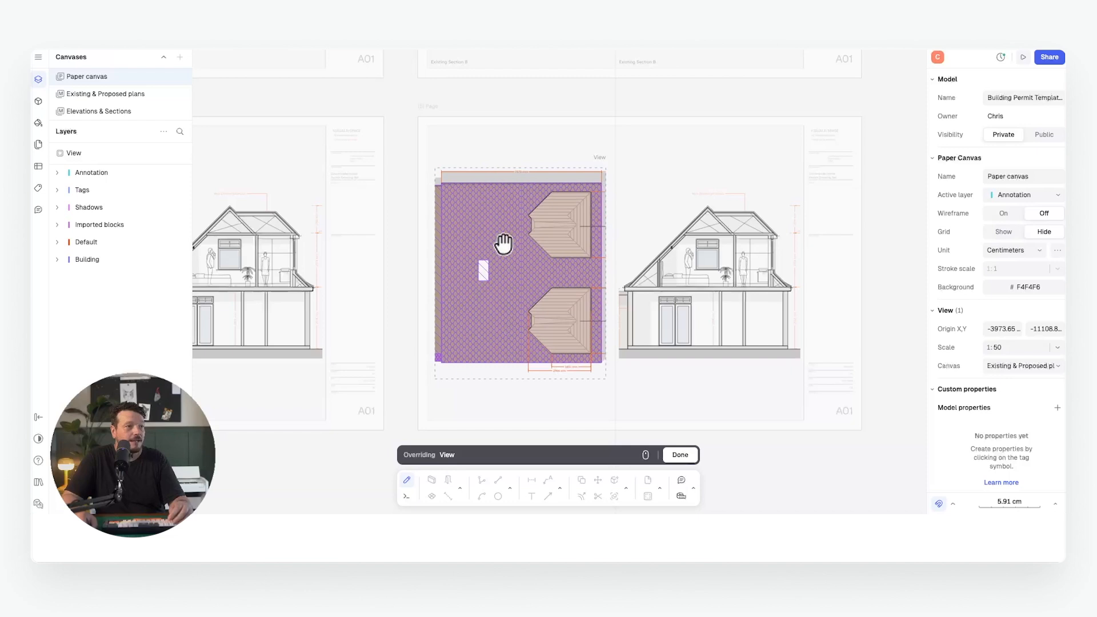
{"action": "left_click_drag", "start_coordinate": [503, 244], "coordinate": [501, 245]}
{"action": "double_click", "coordinate": [708, 336]}
{"action": "mouse_move", "coordinate": [718, 257]}
{"action": "left_mouse_down"}
{"action": "mouse_move", "coordinate": [774, 279]}
{"action": "mouse_move", "coordinate": [691, 260]}
{"action": "left_mouse_up"}
{"action": "left_click_drag", "start_coordinate": [683, 255], "coordinate": [680, 256]}
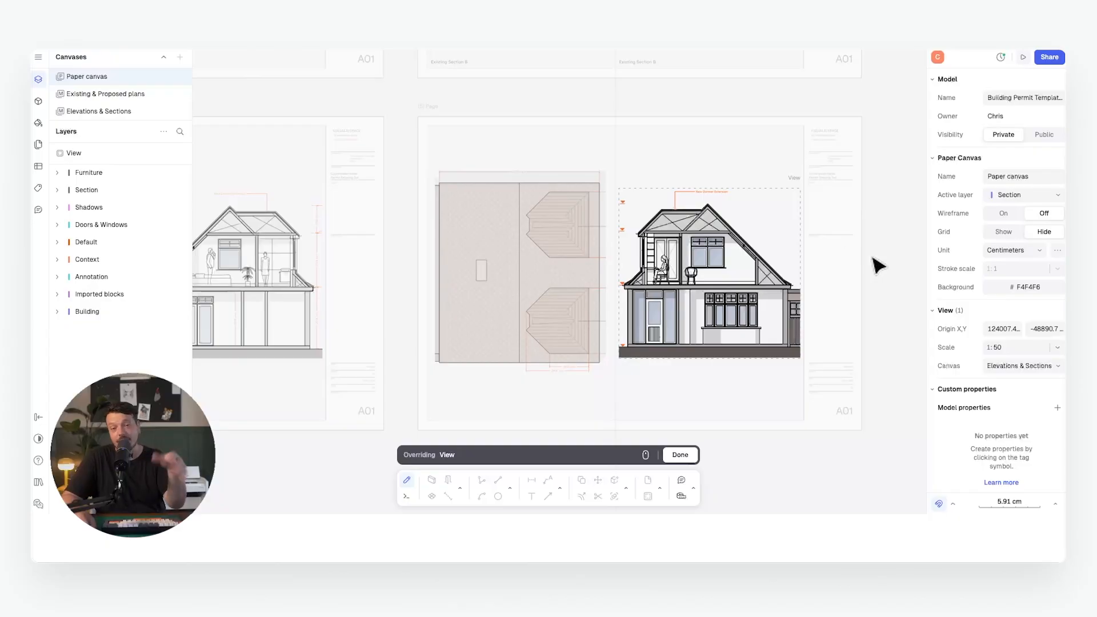
{"action": "key", "text": "Escape"}
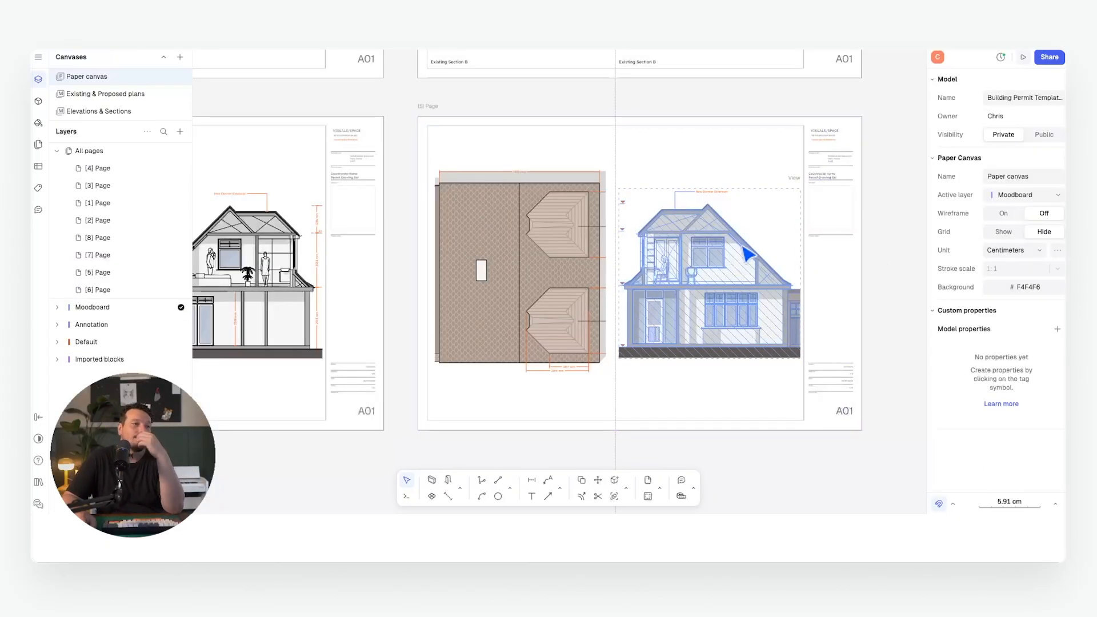
Copy the front row's pair of drawing titles from the existing elevations sheet to the bottom of the roof plan sheet
{"action": "middle_click_drag", "start_coordinate": [719, 248], "coordinate": [714, 251]}
{"action": "middle_click_drag", "start_coordinate": [602, 258], "coordinate": [542, 312]}
{"action": "scroll", "coordinate": [698, 238], "scroll_direction": "down", "scroll_amount": 1}
{"action": "scroll", "coordinate": [704, 245], "scroll_direction": "down", "scroll_amount": 3}
{"action": "middle_click_drag", "start_coordinate": [614, 263], "coordinate": [513, 253]}
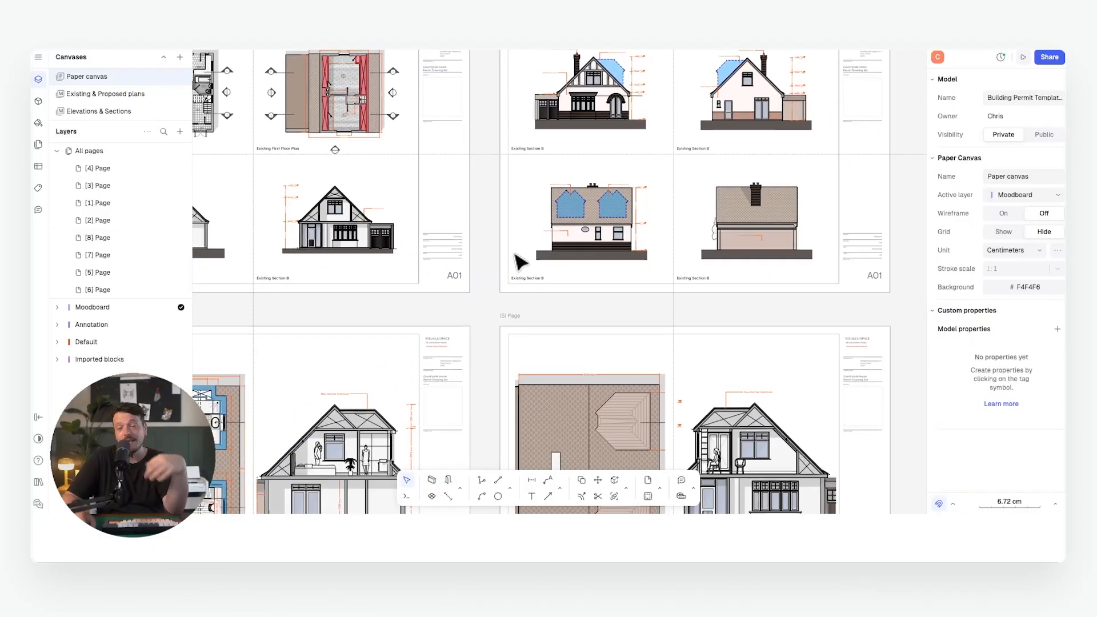
{"action": "mouse_move", "coordinate": [605, 269]}
{"action": "middle_mouse_down"}
{"action": "mouse_move", "coordinate": [595, 245]}
{"action": "mouse_move", "coordinate": [588, 261]}
{"action": "middle_mouse_up"}
{"action": "left_click", "coordinate": [523, 143]}
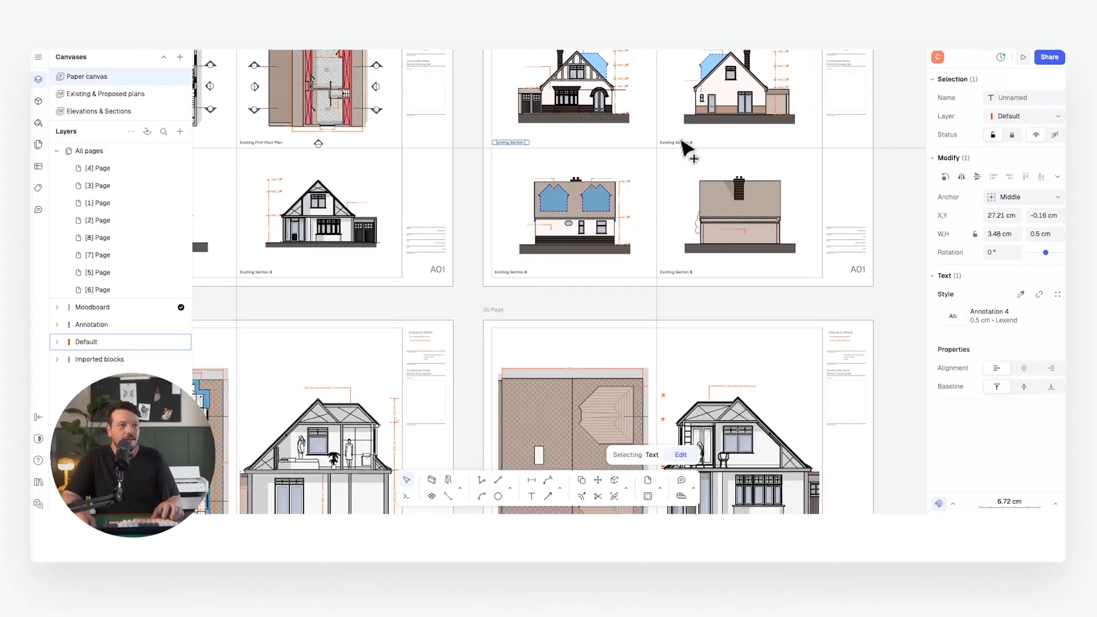
{"action": "left_click", "coordinate": [680, 145], "text": "shift"}
{"action": "key", "text": "c"}
{"action": "left_click", "coordinate": [656, 148]}
{"action": "middle_click_drag", "start_coordinate": [657, 400], "coordinate": [599, 152]}
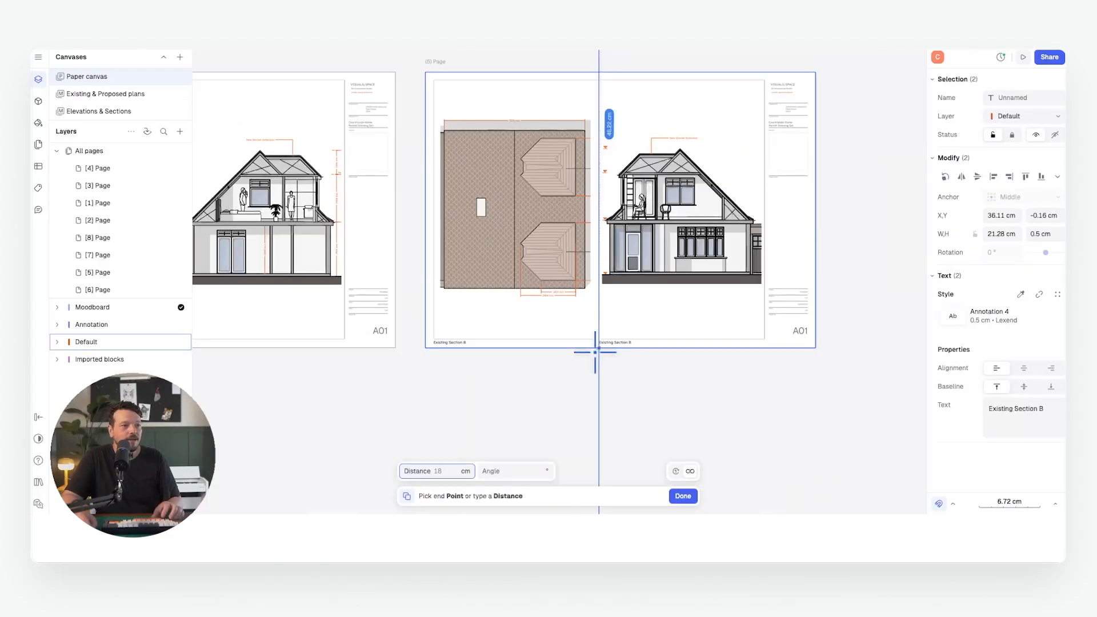
{"action": "left_click", "coordinate": [596, 336]}
Place another copy of the two drawing titles at the bottom of the proposed first-floor plan sheet
{"action": "middle_click_drag", "start_coordinate": [410, 317], "coordinate": [665, 294]}
{"action": "left_click", "coordinate": [434, 314]}
{"action": "middle_click_drag", "start_coordinate": [581, 257], "coordinate": [526, 278]}
{"action": "key", "text": "Escape"}
Review the existing plans and sections on sheet A03 and the existing elevations on sheet A04
{"action": "scroll", "coordinate": [637, 291], "scroll_direction": "down", "scroll_amount": 3}
{"action": "middle_click_drag", "start_coordinate": [679, 184], "coordinate": [653, 307]}
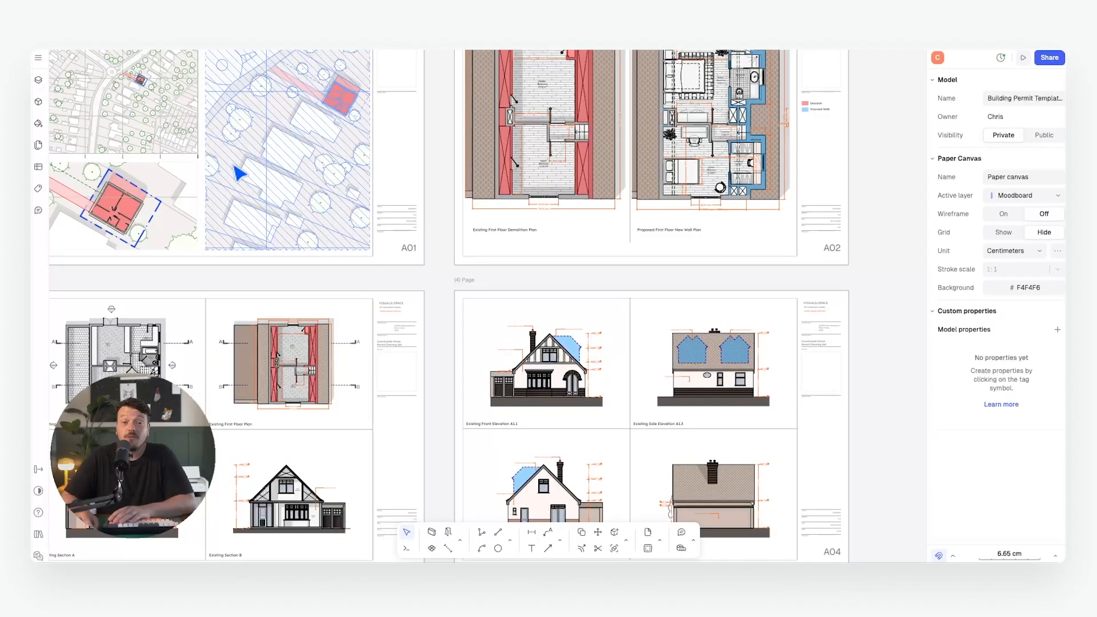
{"action": "scroll", "coordinate": [311, 152], "scroll_direction": "down", "scroll_amount": 5}
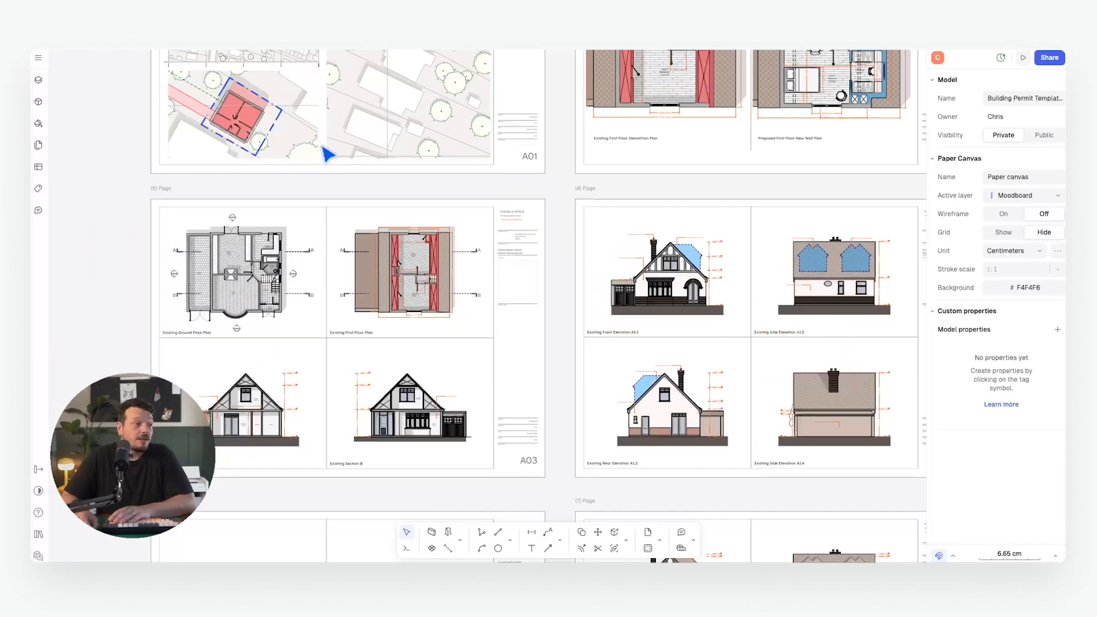
{"action": "scroll", "coordinate": [277, 245], "scroll_direction": "up", "scroll_amount": 5}
{"action": "scroll", "coordinate": [365, 206], "scroll_direction": "down", "scroll_amount": 2}
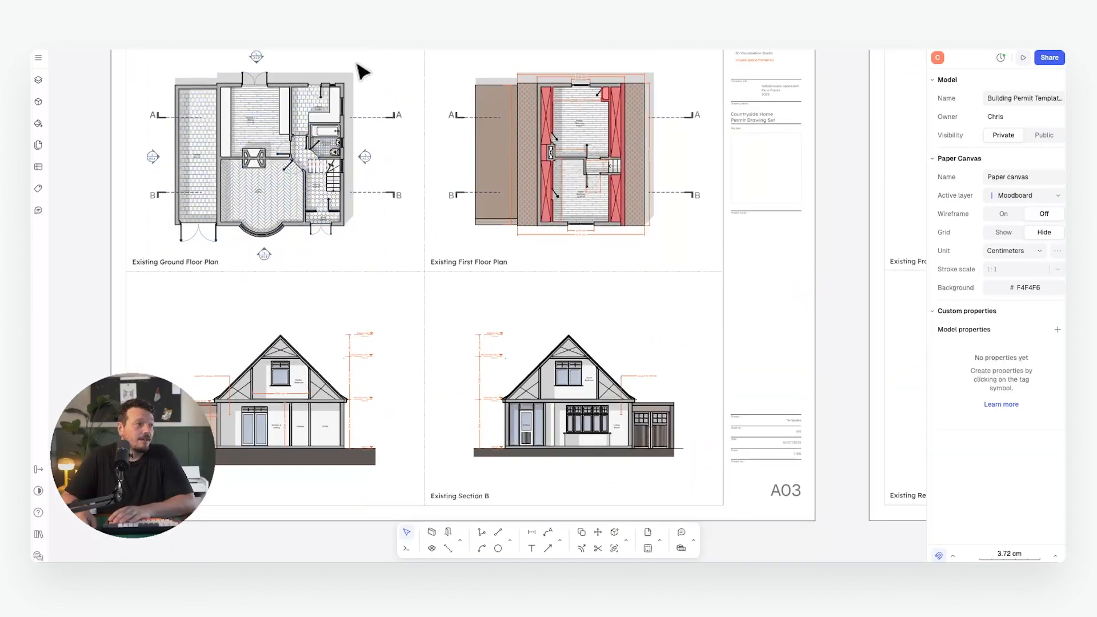
{"action": "scroll", "coordinate": [299, 165], "scroll_direction": "up", "scroll_amount": 1}
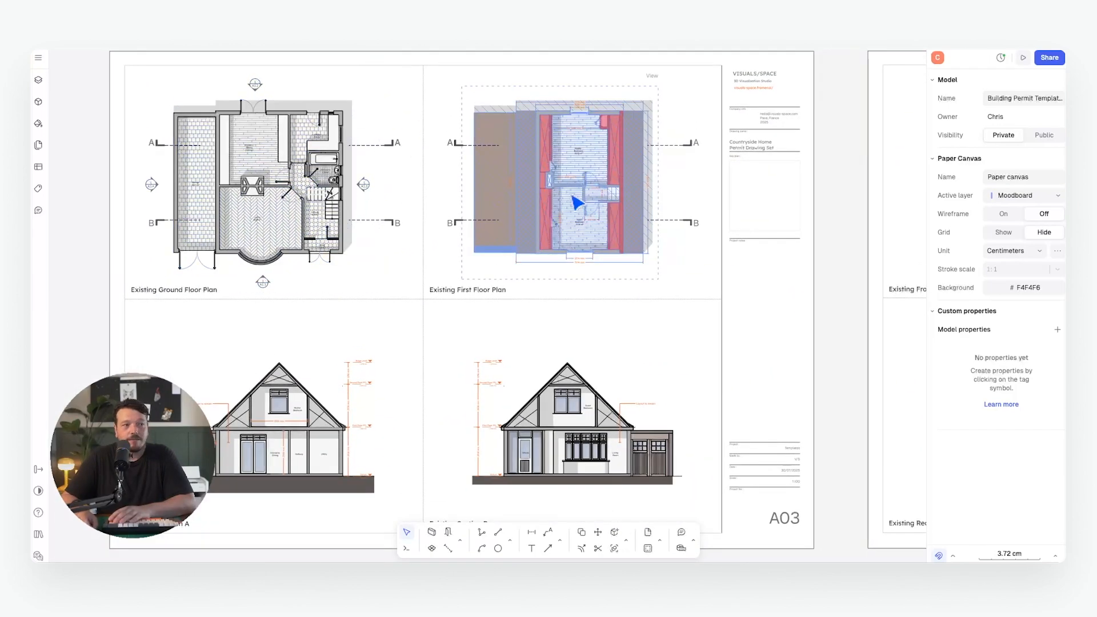
{"action": "scroll", "coordinate": [566, 177], "scroll_direction": "down", "scroll_amount": 2}
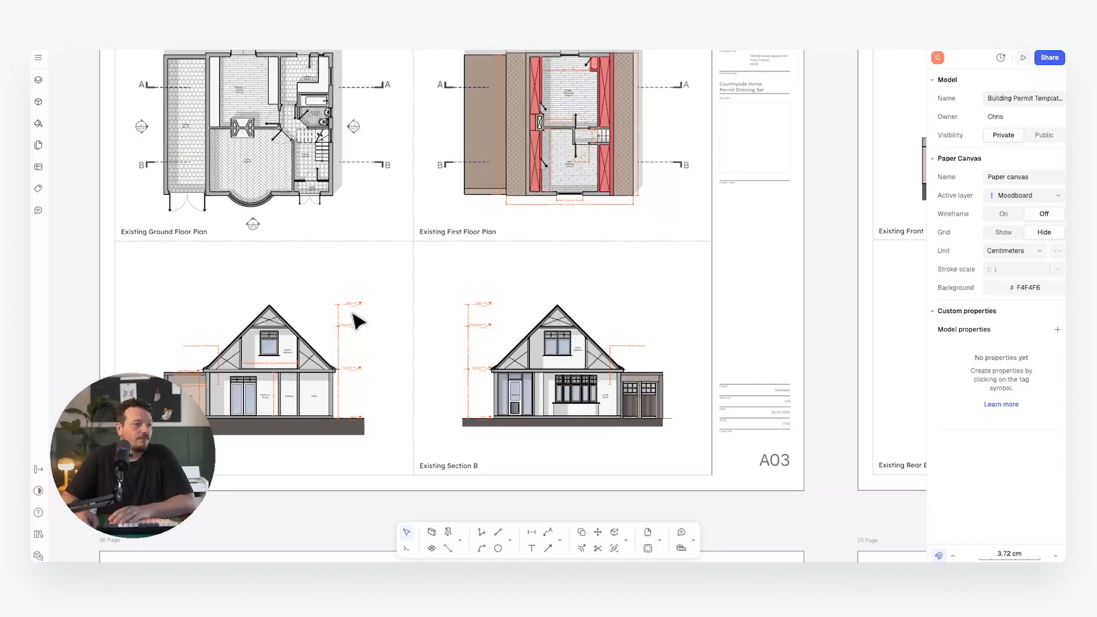
{"action": "scroll", "coordinate": [568, 384], "scroll_direction": "right", "scroll_amount": 8}
{"action": "scroll", "coordinate": [412, 297], "scroll_direction": "right", "scroll_amount": 5}
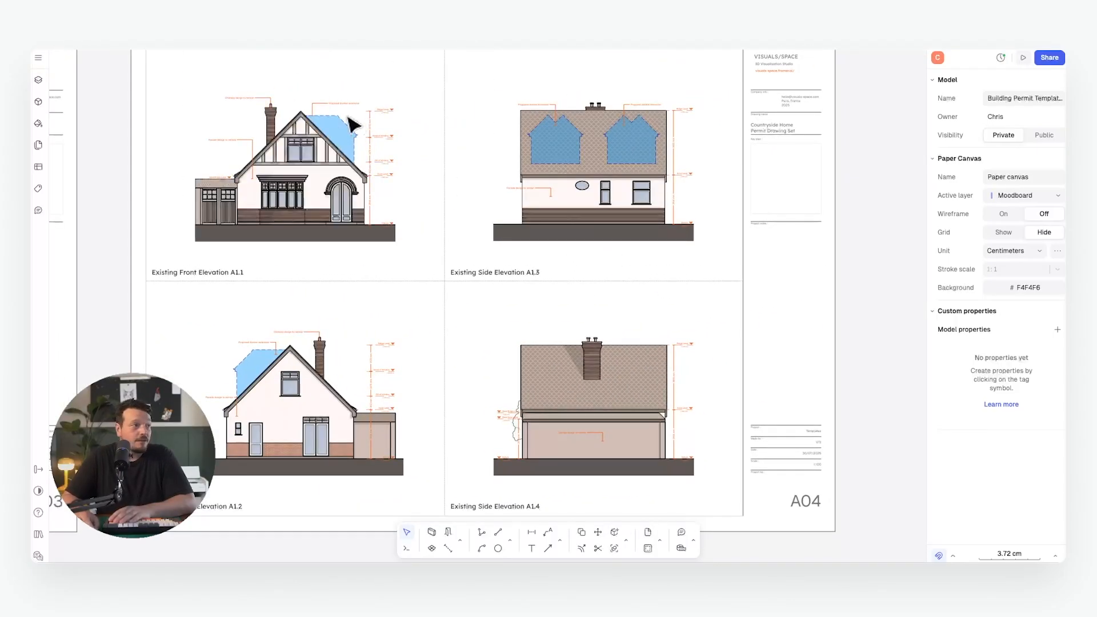
{"action": "scroll", "coordinate": [360, 134], "scroll_direction": "down", "scroll_amount": 3, "text": "ctrl"}
{"action": "scroll", "coordinate": [354, 172], "scroll_direction": "down", "scroll_amount": 5}
{"action": "scroll", "coordinate": [354, 171], "scroll_direction": "left", "scroll_amount": 3}
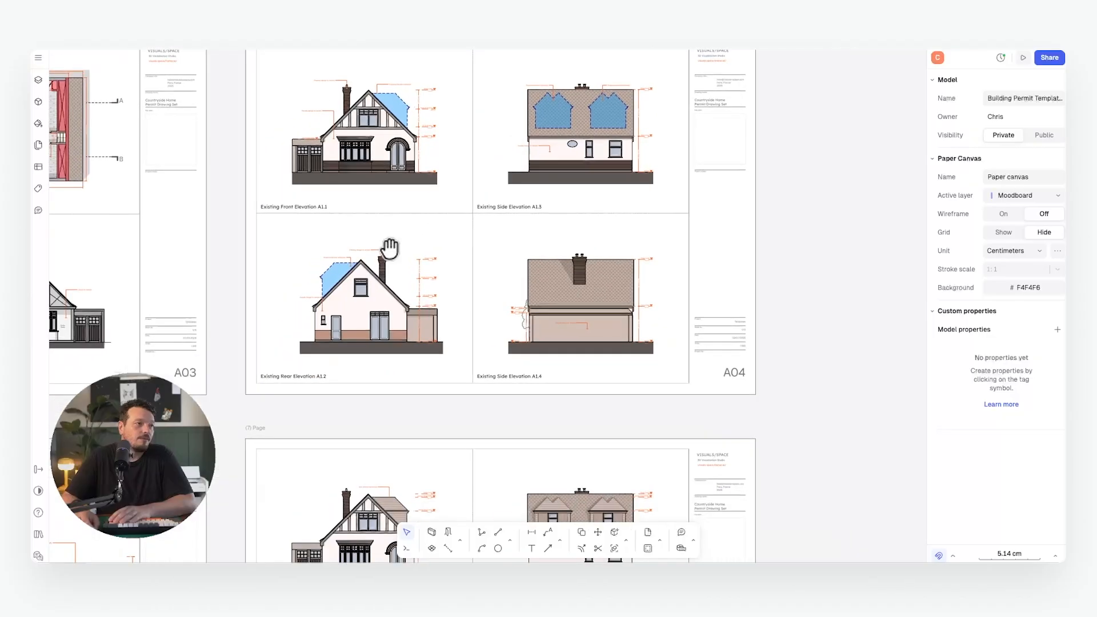
Review the proposed plans, sections and elevations on sheets A05, A06 and A07, and the layout of the whole sheet set
{"action": "scroll", "coordinate": [338, 250], "scroll_direction": "up", "scroll_amount": 2, "text": "ctrl"}
{"action": "scroll", "coordinate": [337, 250], "scroll_direction": "down", "scroll_amount": 5}
{"action": "scroll", "coordinate": [337, 250], "scroll_direction": "left", "scroll_amount": 5}
{"action": "scroll", "coordinate": [251, 274], "scroll_direction": "up", "scroll_amount": 1, "text": "ctrl"}
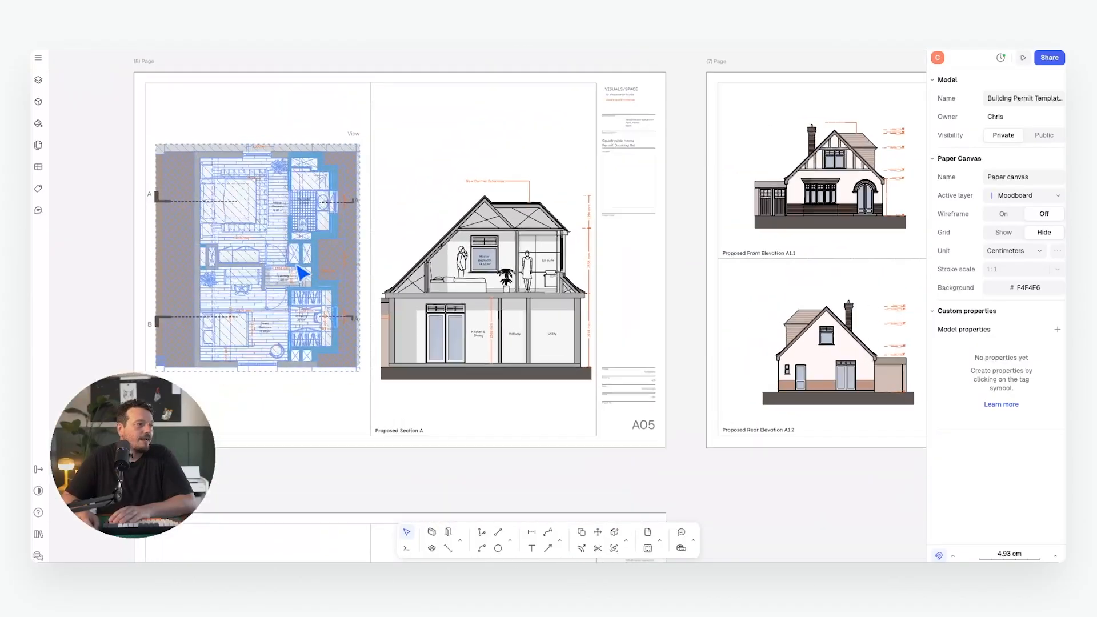
{"action": "scroll", "coordinate": [292, 258], "scroll_direction": "up", "scroll_amount": 2, "text": "ctrl"}
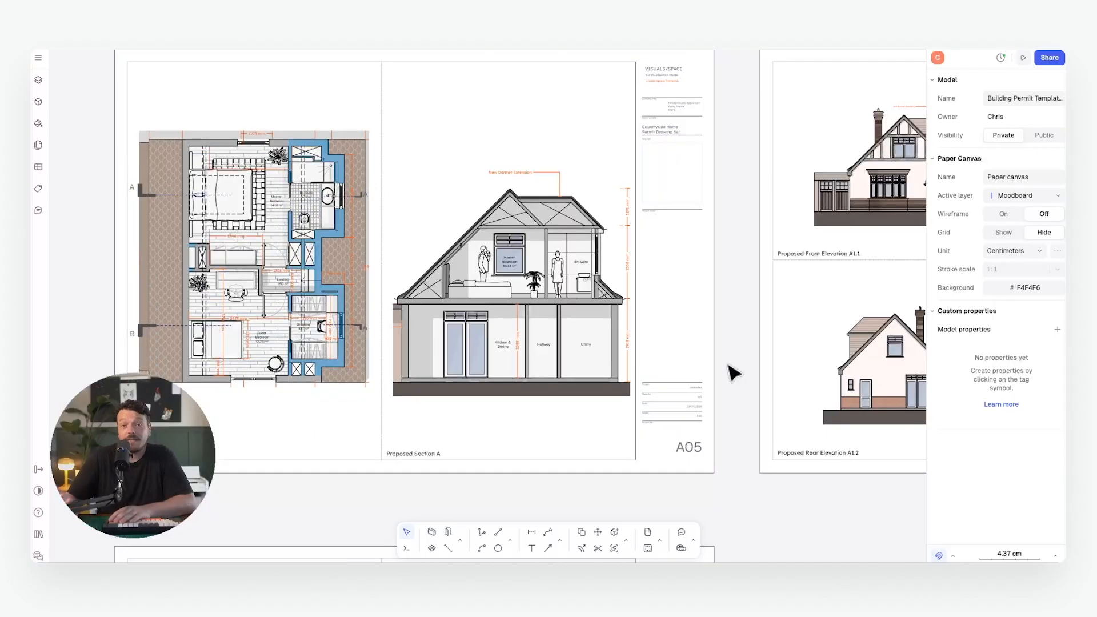
{"action": "middle_click_drag", "start_coordinate": [903, 293], "coordinate": [355, 290]}
{"action": "scroll", "coordinate": [366, 286], "scroll_direction": "up", "scroll_amount": 3}
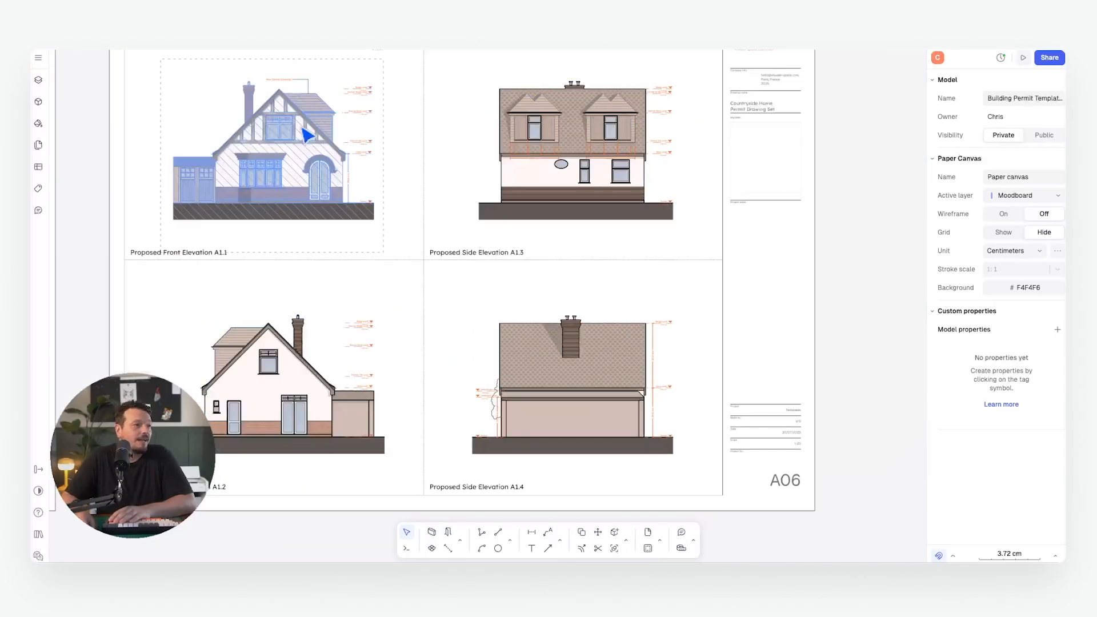
{"action": "middle_click_drag", "start_coordinate": [488, 257], "coordinate": [518, 310]}
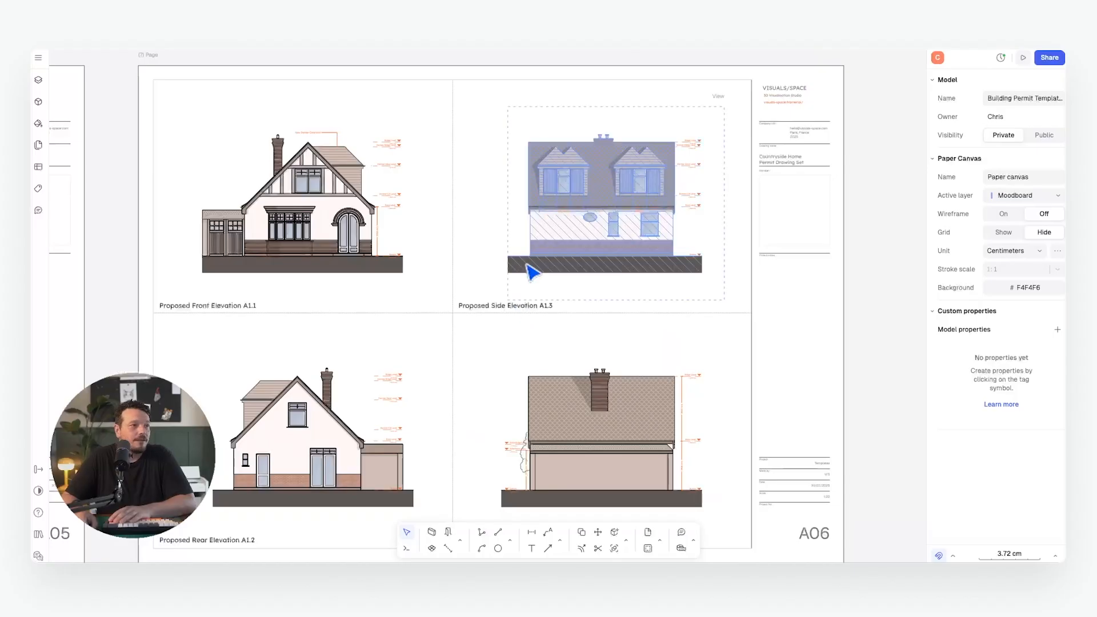
{"action": "scroll", "coordinate": [533, 201], "scroll_direction": "down", "scroll_amount": 10}
{"action": "scroll", "coordinate": [445, 267], "scroll_direction": "up", "scroll_amount": 9}
{"action": "middle_click_drag", "start_coordinate": [505, 286], "coordinate": [510, 201]}
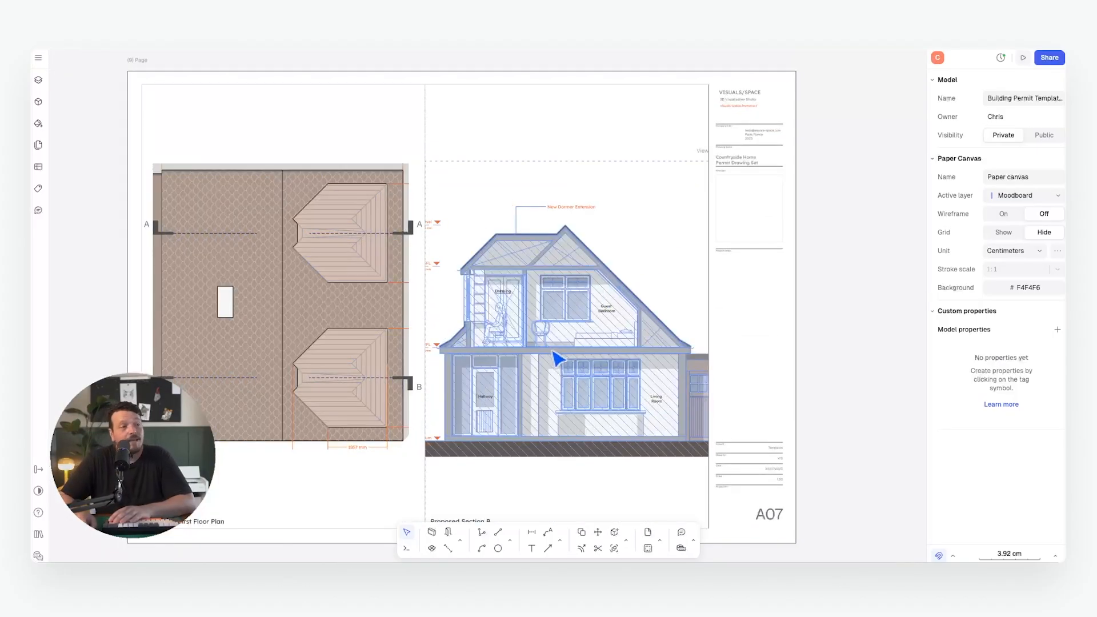
{"action": "scroll", "coordinate": [558, 358], "scroll_direction": "down", "scroll_amount": 5}
{"action": "scroll", "coordinate": [399, 350], "scroll_direction": "down", "scroll_amount": 5}
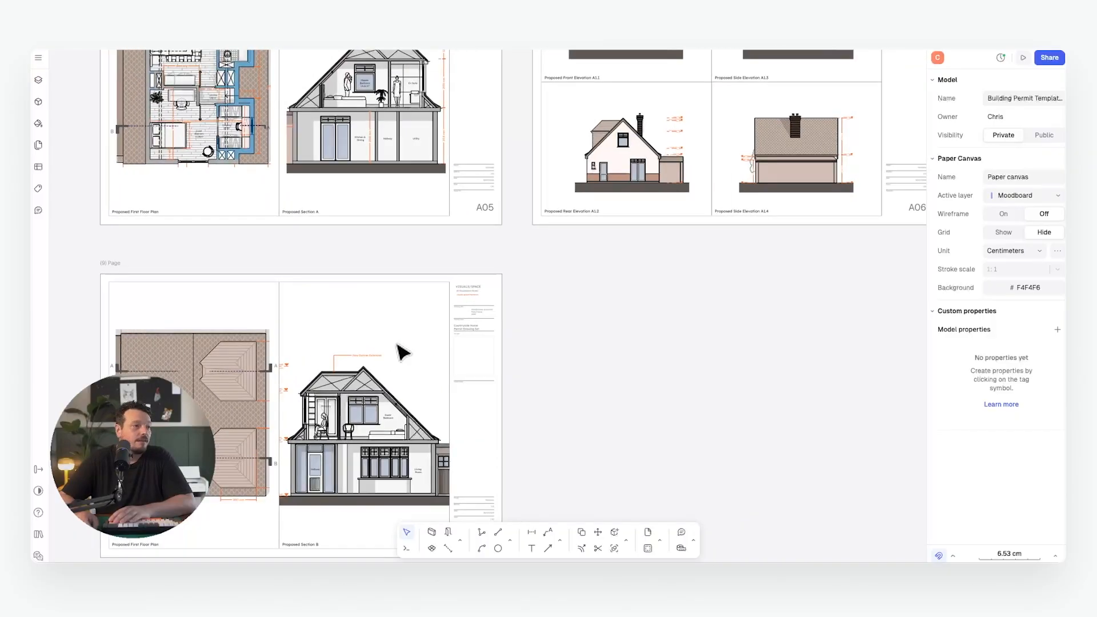
{"action": "middle_click_drag", "start_coordinate": [441, 269], "coordinate": [429, 318]}
{"action": "scroll", "coordinate": [454, 251], "scroll_direction": "down", "scroll_amount": 3}
{"action": "middle_click_drag", "start_coordinate": [454, 251], "coordinate": [448, 279]}
{"action": "scroll", "coordinate": [456, 245], "scroll_direction": "up", "scroll_amount": 5}
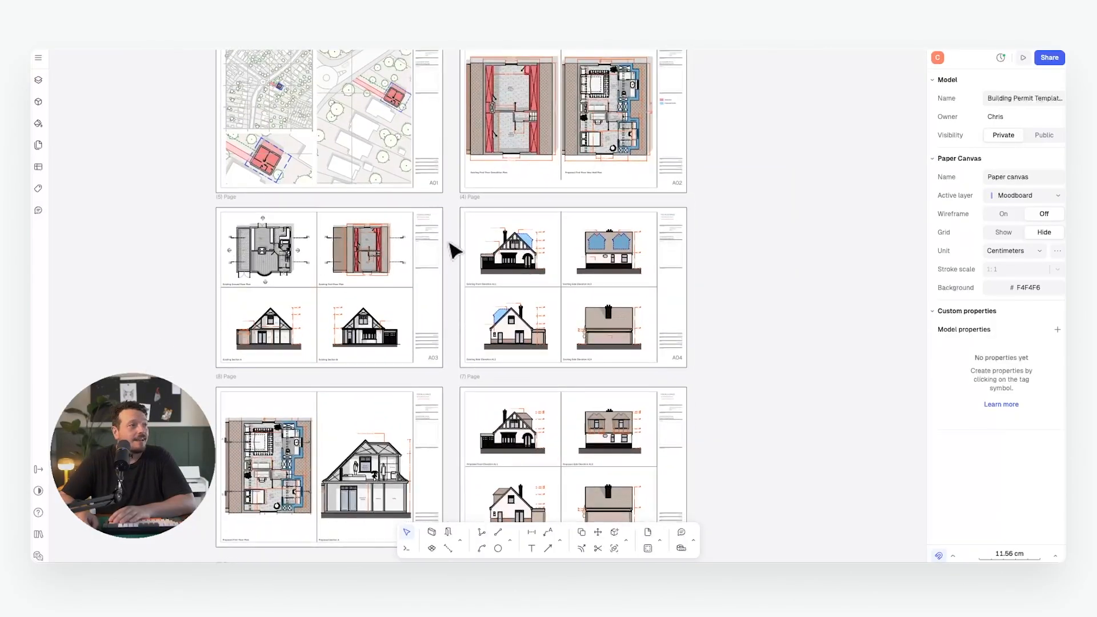
{"action": "scroll", "coordinate": [574, 93], "scroll_direction": "up", "scroll_amount": 4}
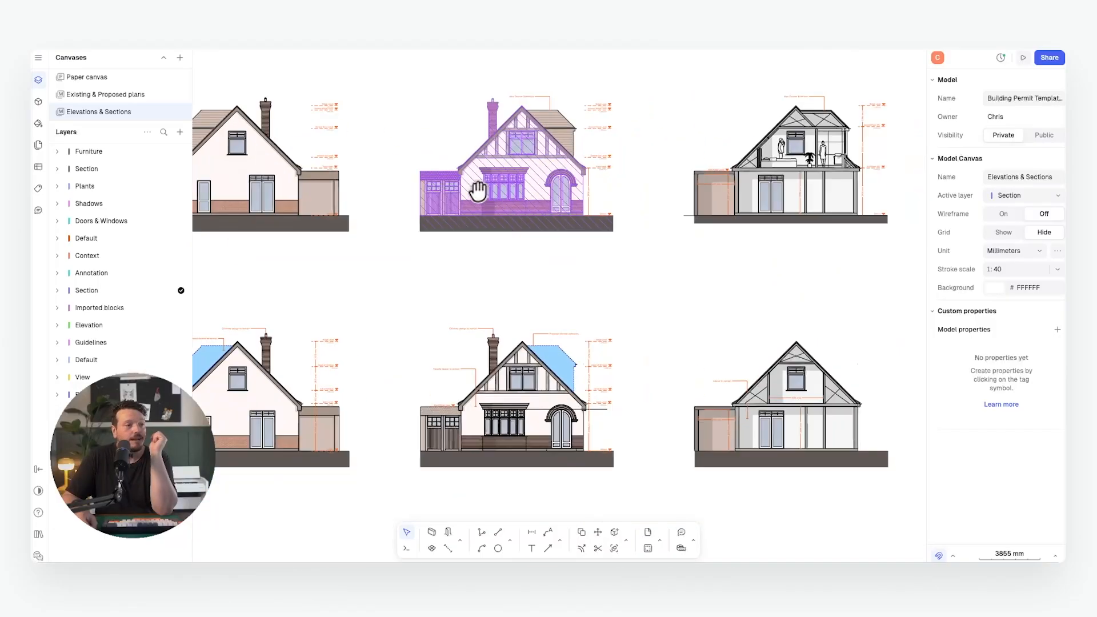
Move the vertical guideline to the left jamb of the kitchen's double doors and select the guideline at the right jamb
{"action": "scroll", "coordinate": [477, 191], "scroll_direction": "right", "scroll_amount": 10}
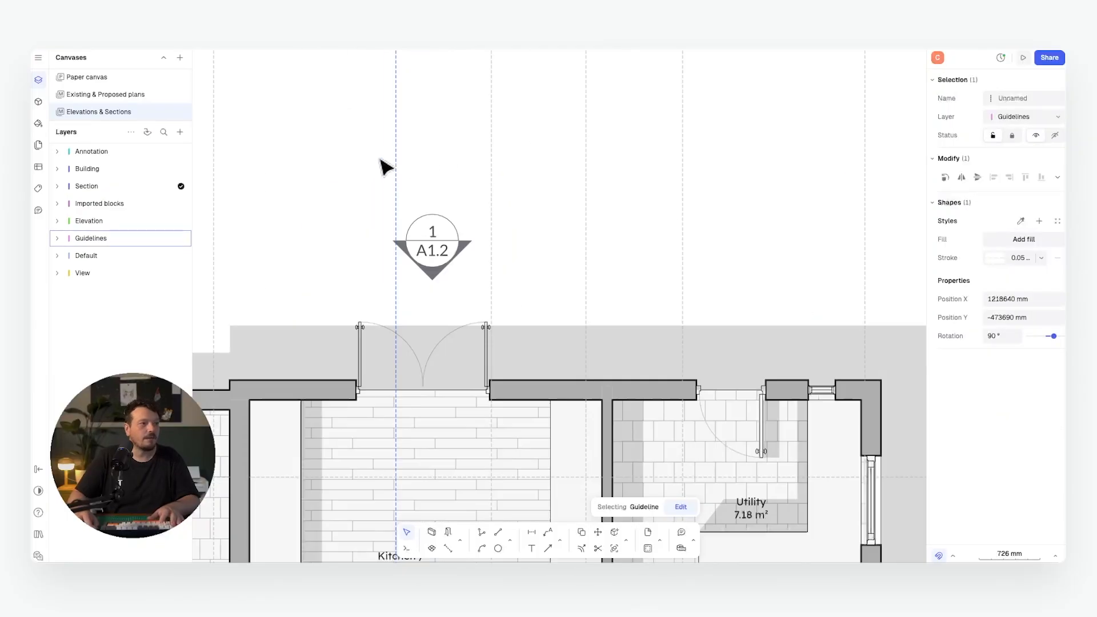
{"action": "scroll", "coordinate": [379, 167], "scroll_direction": "down", "scroll_amount": 5}
{"action": "key", "text": "m"}
{"action": "left_click", "coordinate": [396, 227]}
{"action": "left_click", "coordinate": [358, 226]}
{"action": "left_click", "coordinate": [492, 91]}
{"action": "scroll", "coordinate": [486, 93], "scroll_direction": "down", "scroll_amount": 8}
{"action": "scroll", "coordinate": [482, 297], "scroll_direction": "up", "scroll_amount": 6}
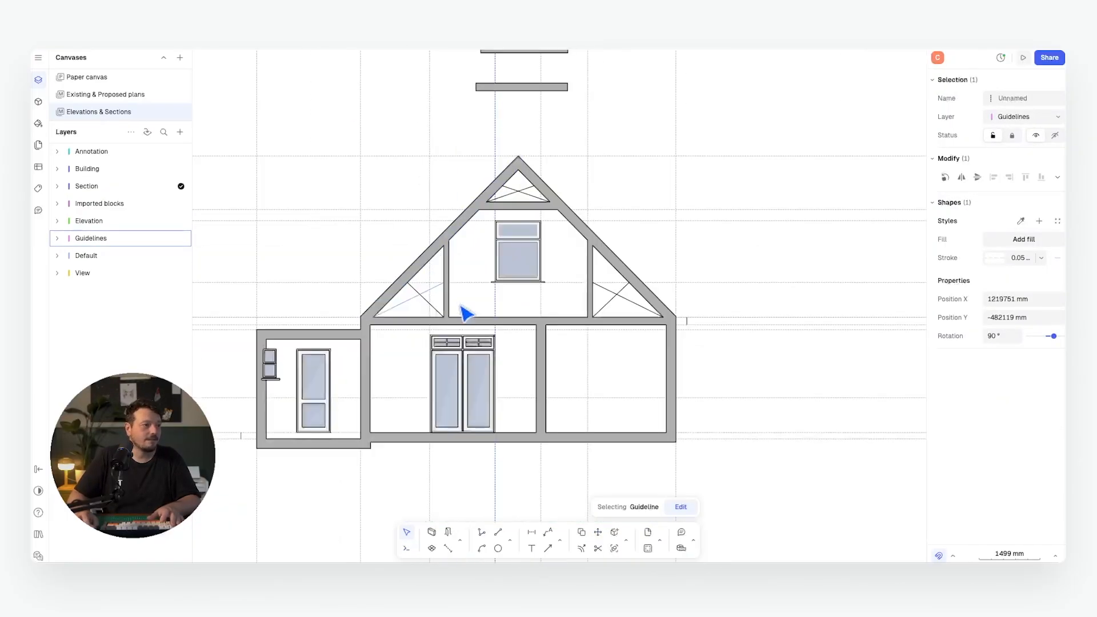
{"action": "scroll", "coordinate": [435, 283], "scroll_direction": "down", "scroll_amount": 3}
{"action": "scroll", "coordinate": [411, 311], "scroll_direction": "up", "scroll_amount": 5}
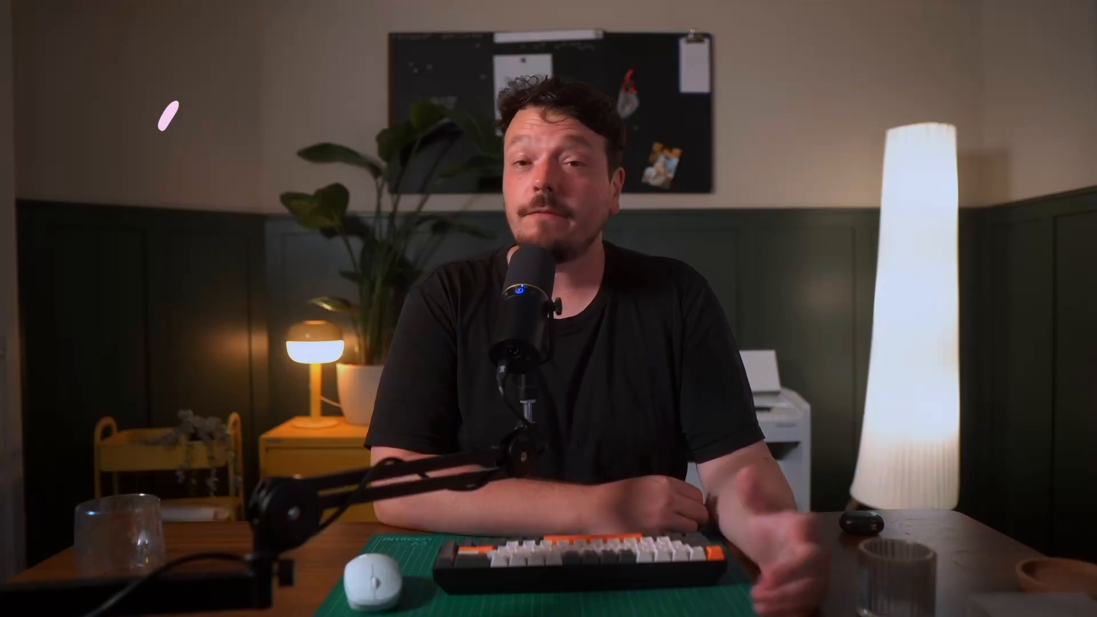